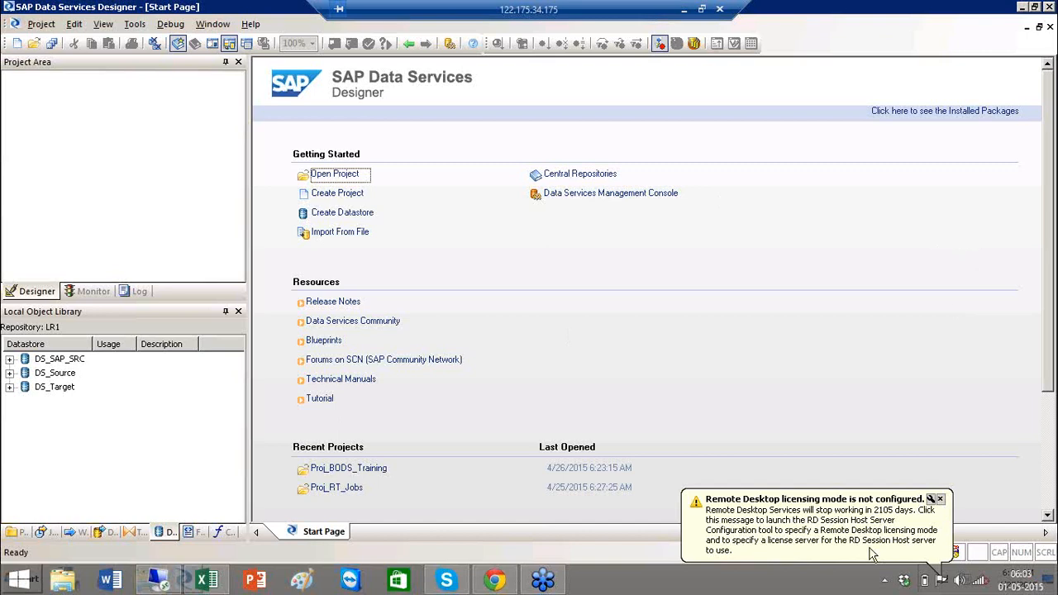
- Dismiss the Remote Desktop licensing notice
{"action": "left_click", "coordinate": [941, 501]}
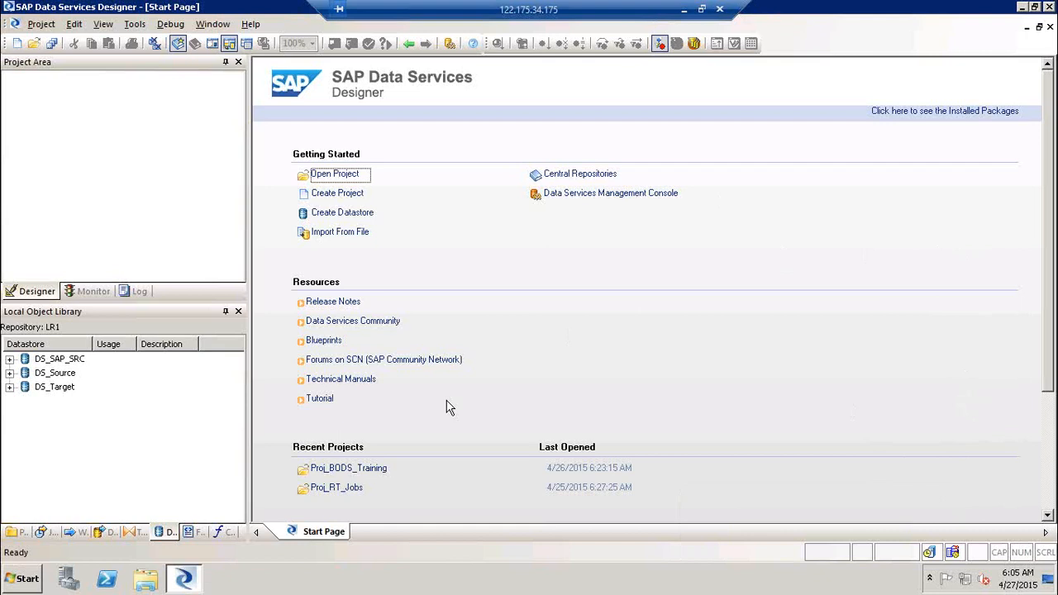
- Launch SQL Server Management Studio and connect to the BO41 server with the account password
{"action": "left_click", "coordinate": [25, 577]}
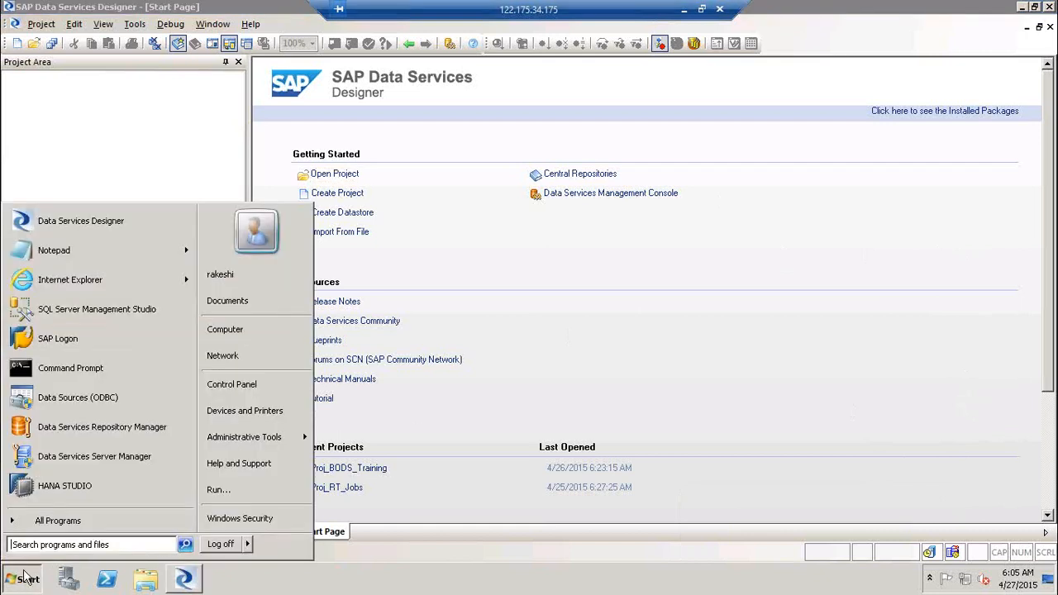
{"action": "left_click", "coordinate": [135, 319]}
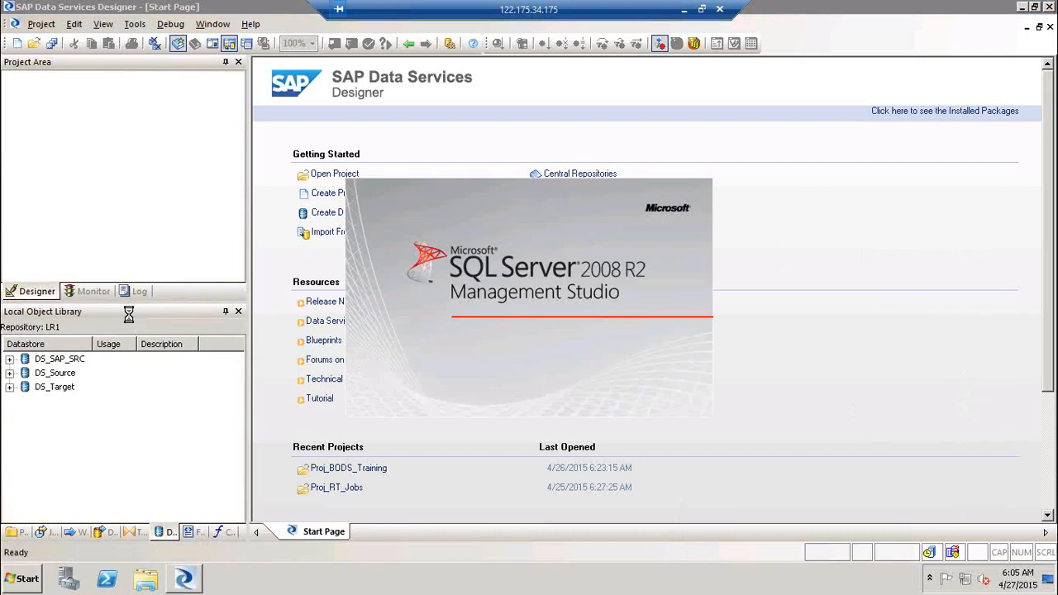
{"action": "key", "text": "Tab"}
{"action": "key", "text": "Tab"}
{"action": "key", "text": "Tab"}
{"action": "type", "text": "****"}
{"action": "key", "text": "Return"}
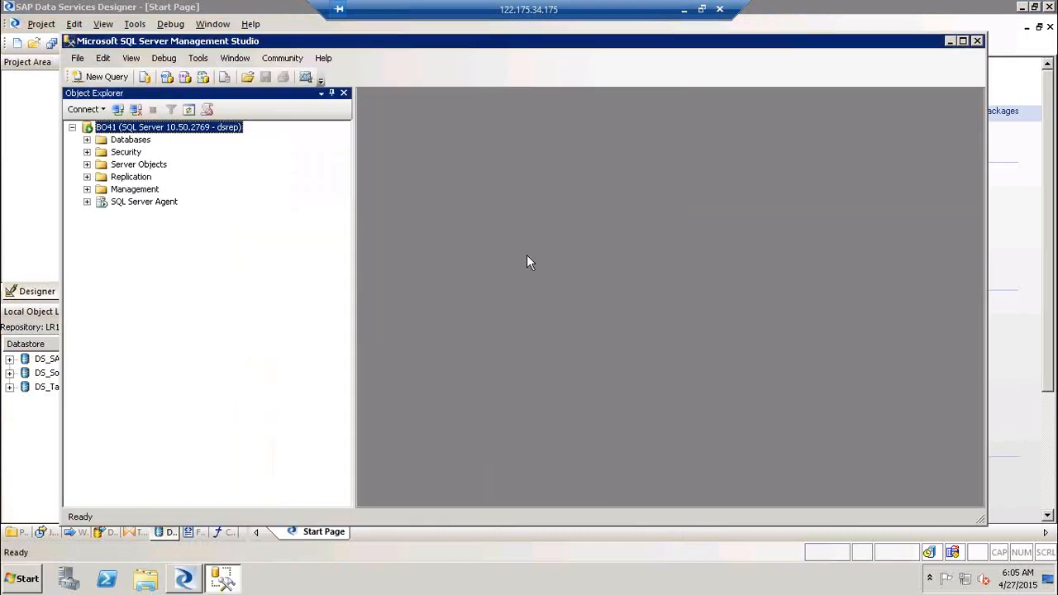
- Browse Databases > Northwind > Tables, select dbo.Orders, then leave Management Studio
{"action": "left_click", "coordinate": [87, 140]}
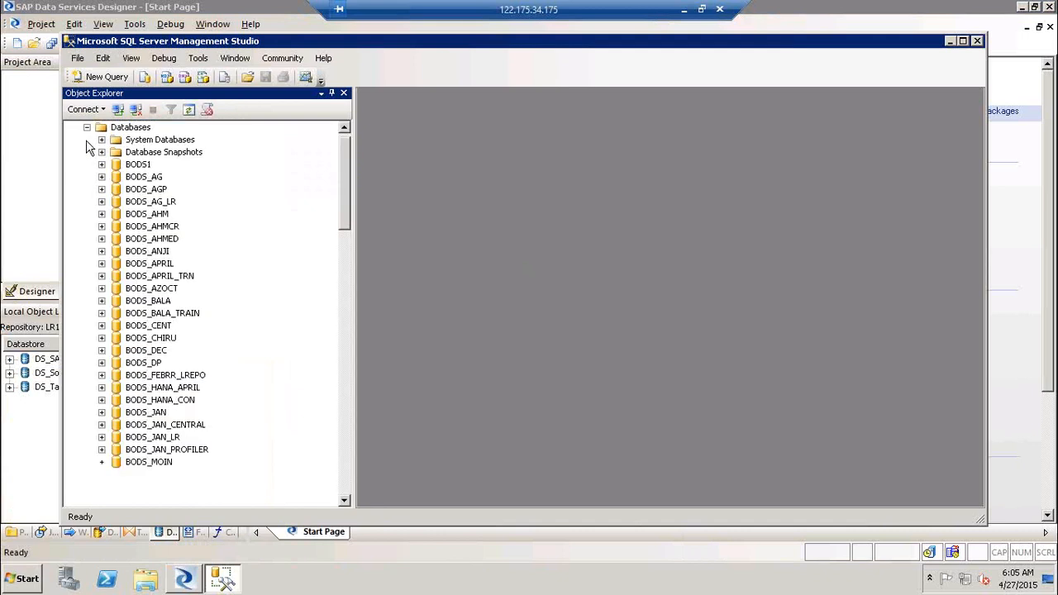
{"action": "left_click", "coordinate": [345, 478]}
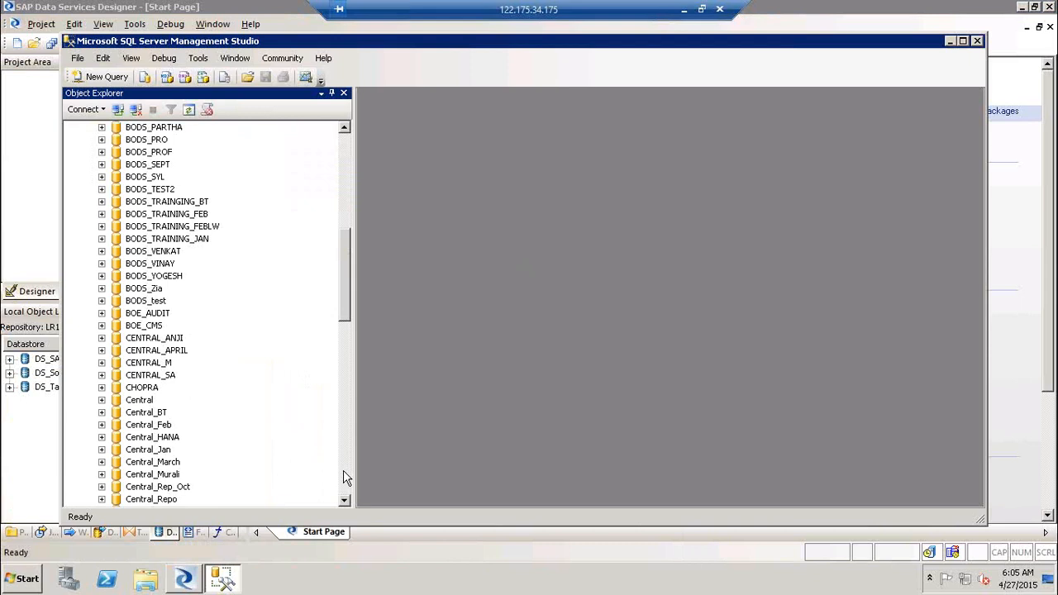
{"action": "left_click", "coordinate": [346, 478]}
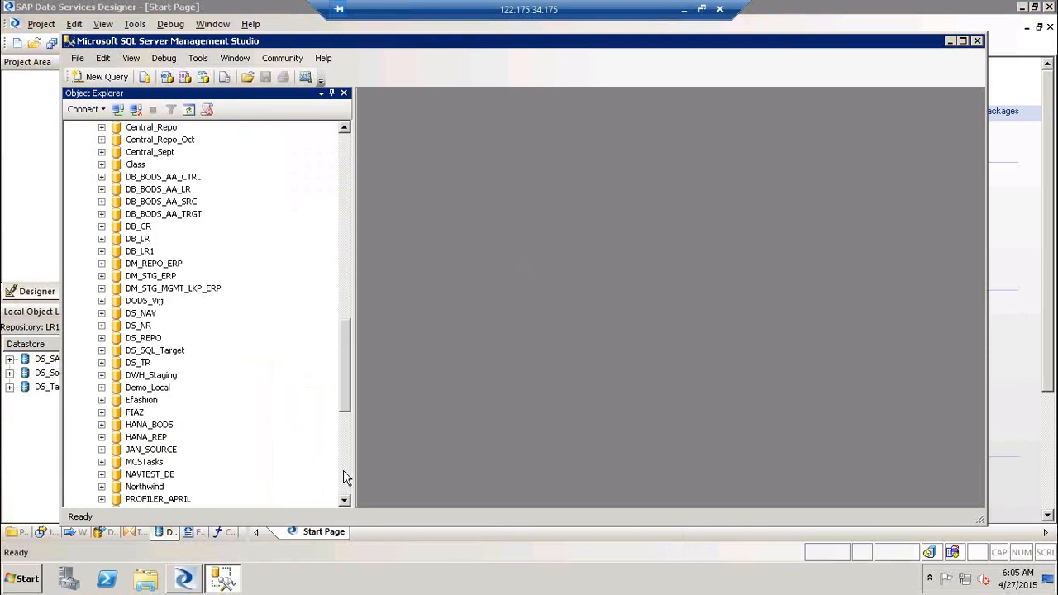
{"action": "left_click", "coordinate": [345, 478]}
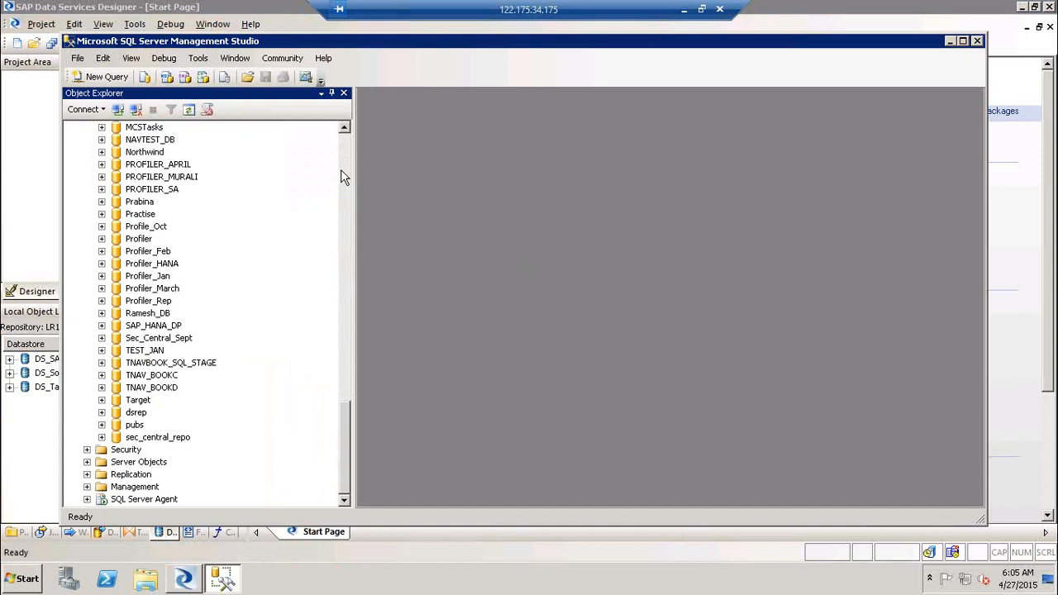
{"action": "left_click", "coordinate": [101, 153]}
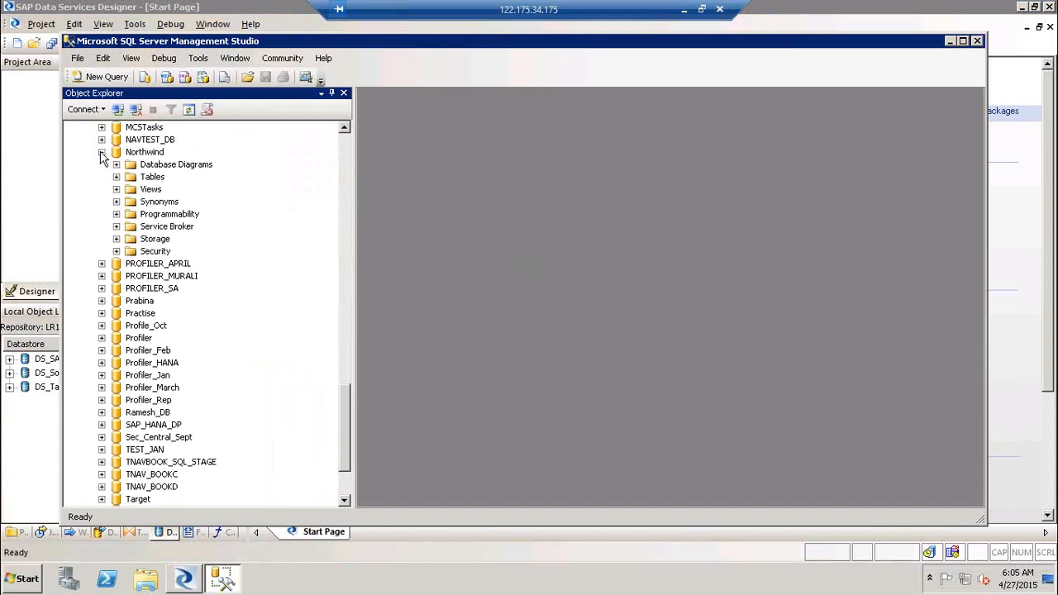
{"action": "left_click", "coordinate": [116, 177]}
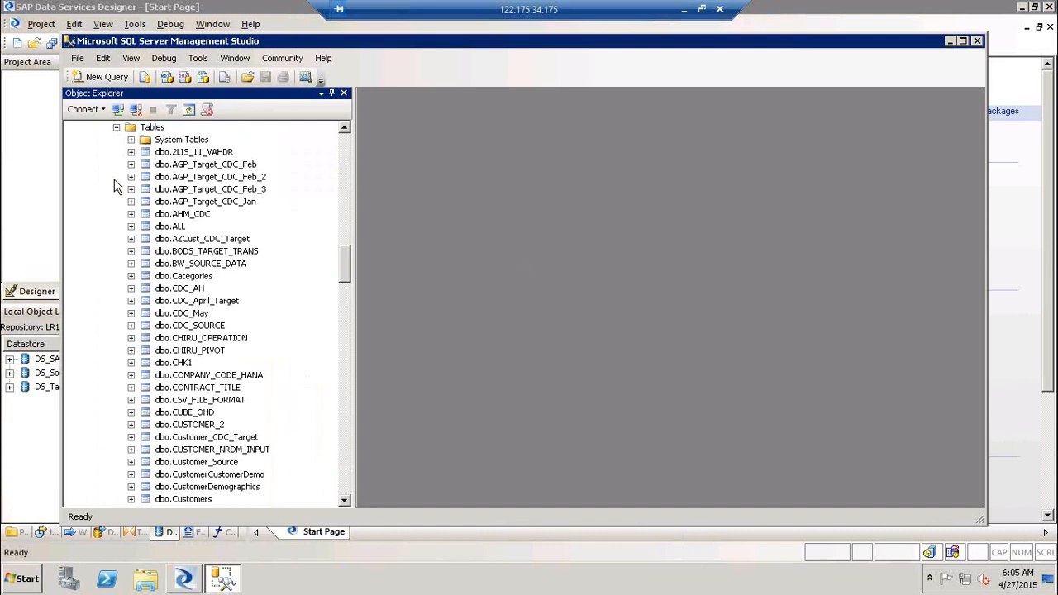
{"action": "left_click", "coordinate": [346, 470]}
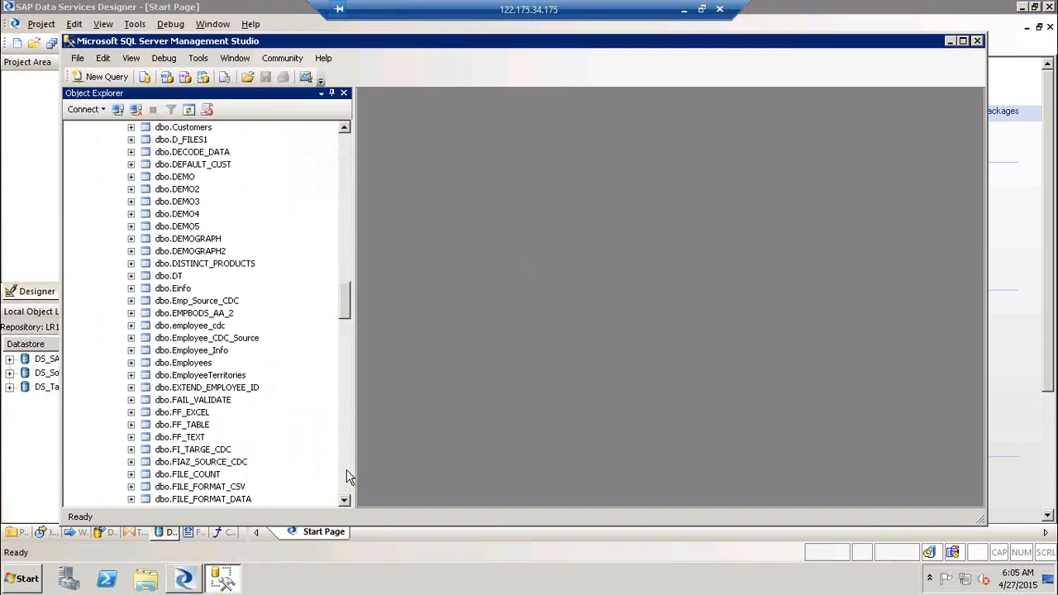
{"action": "left_click", "coordinate": [347, 477]}
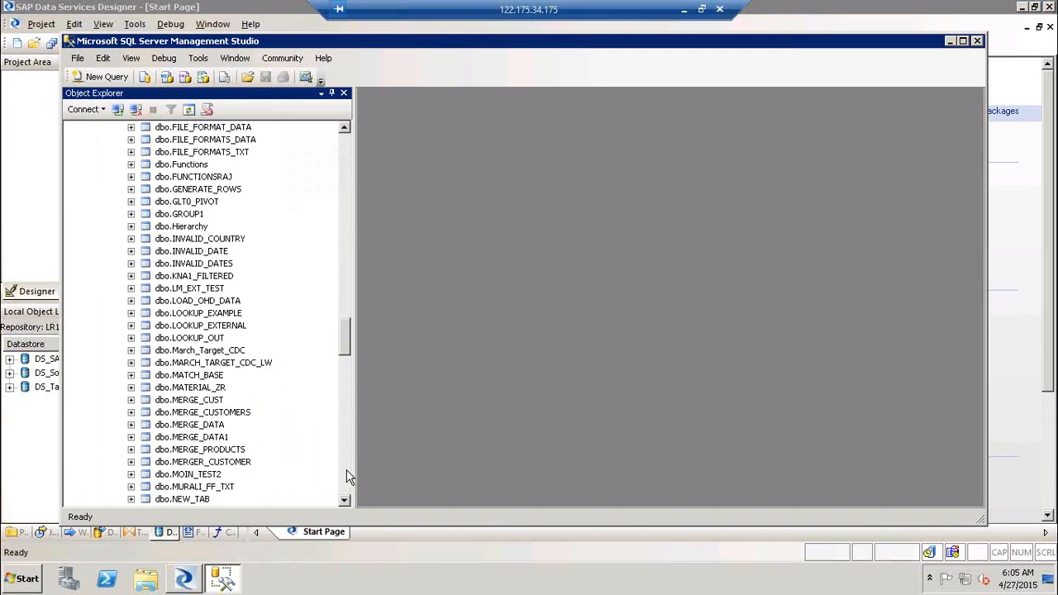
{"action": "left_click", "coordinate": [347, 477]}
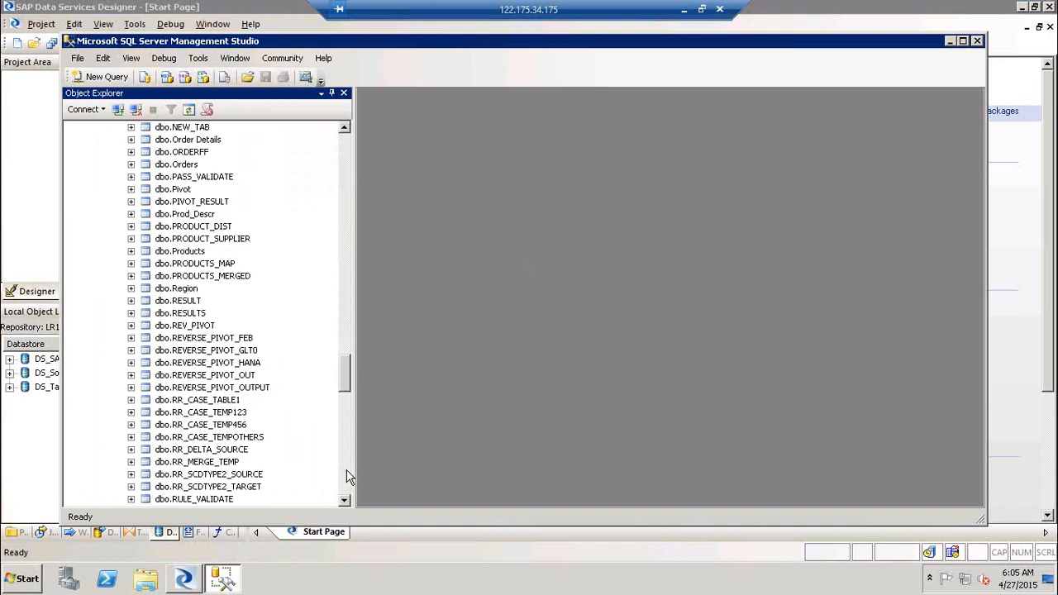
{"action": "left_click", "coordinate": [183, 165]}
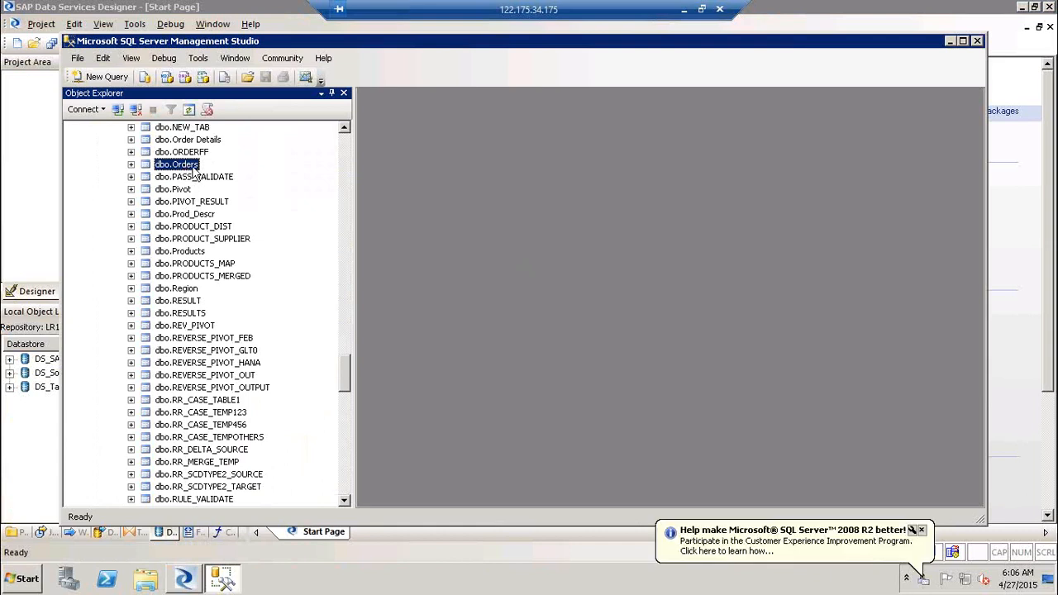
{"action": "left_click", "coordinate": [922, 530]}
{"action": "key", "text": "alt+Tab"}
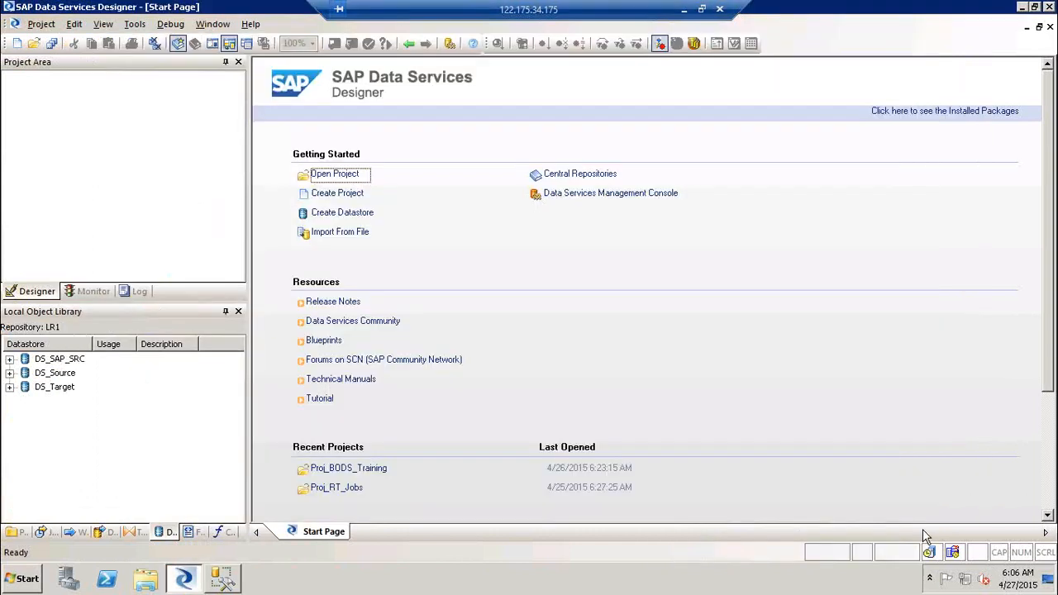
- Open the Proj_BODS_Training project from the object library's Projects list
{"action": "left_click", "coordinate": [17, 533]}
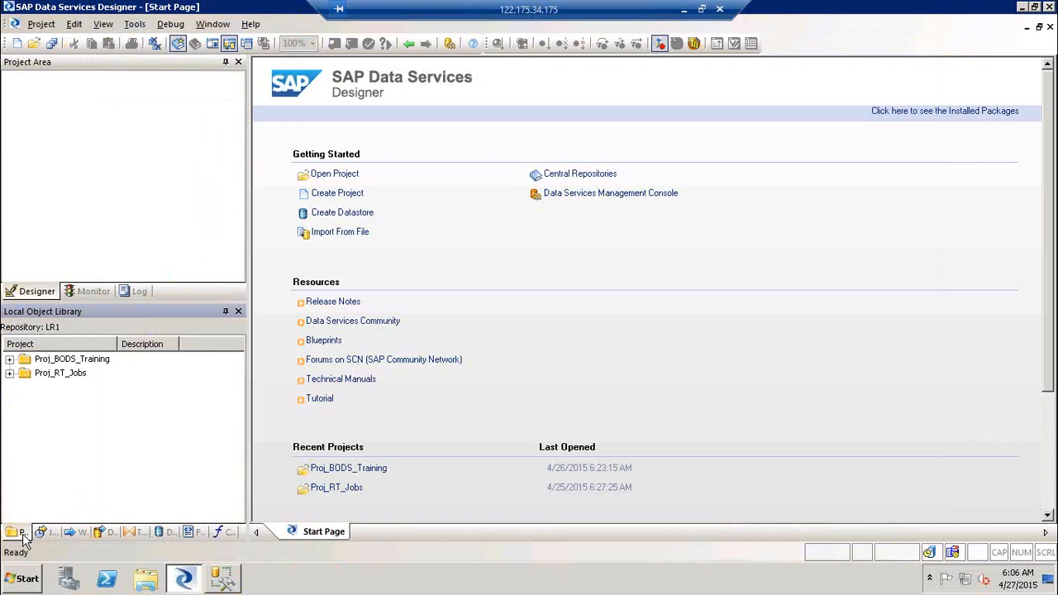
{"action": "double_click", "coordinate": [63, 360]}
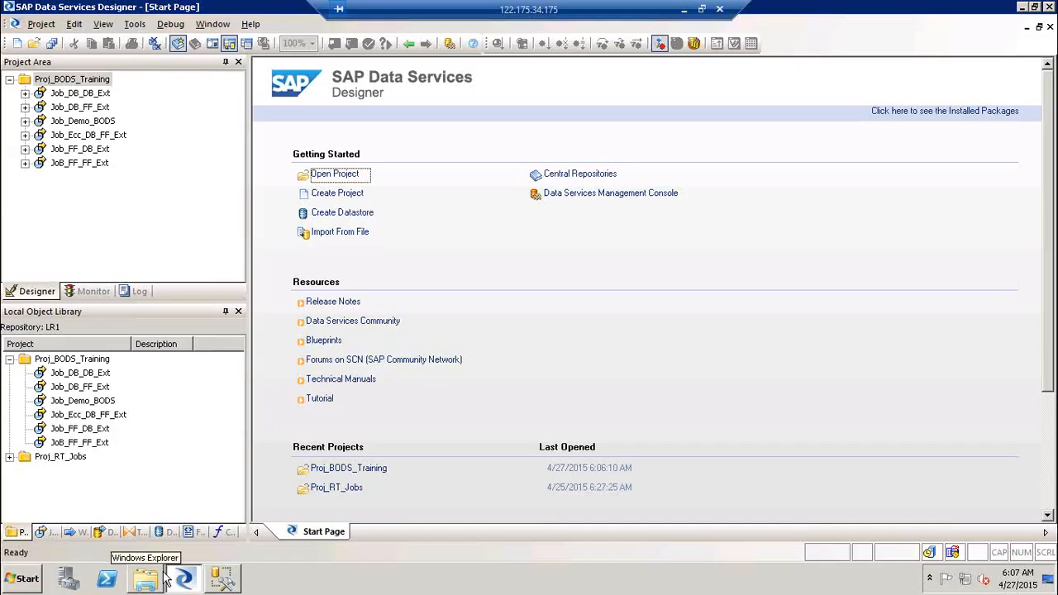
{"action": "left_click", "coordinate": [184, 577]}
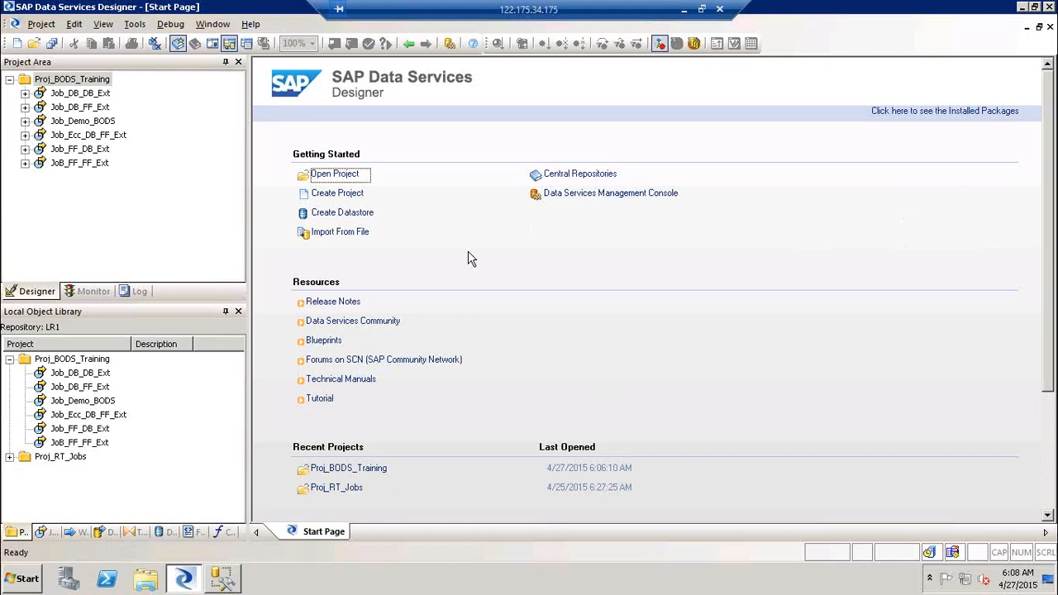
- Open Notepad and type the numbered list FF--> FF, FF--> DB, DB--> Ff, DB--> DB, ECC--> DB & FF
{"action": "key", "text": "super+r"}
{"action": "key", "text": "Return"}
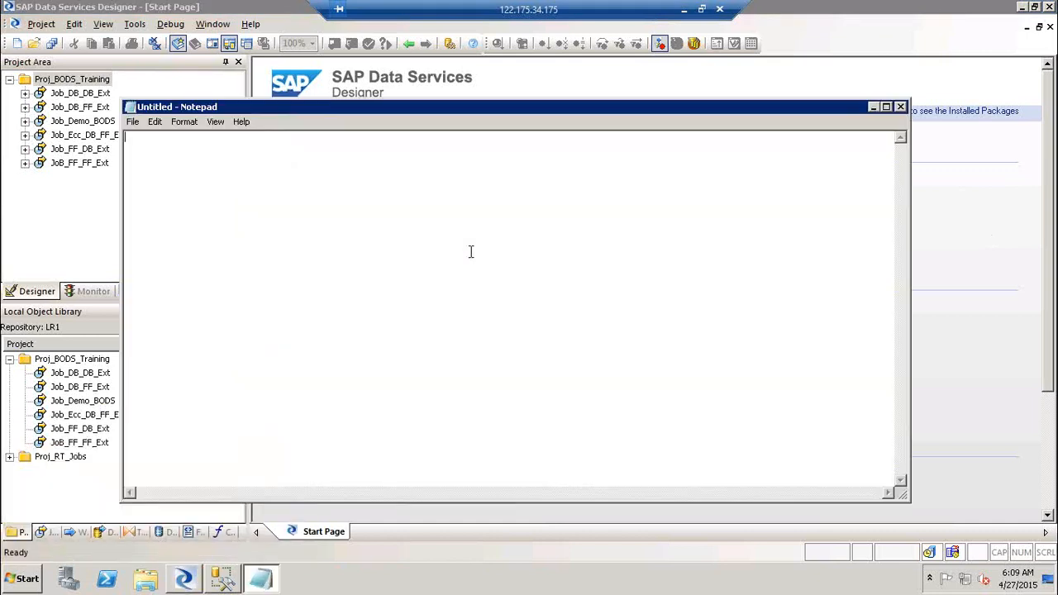
{"action": "type", "text": "1) FF--> FF"}
{"action": "key", "text": "Return"}
{"action": "type", "text": "2) FF--> DB"}
{"action": "key", "text": "Return"}
{"action": "type", "text": "3) DB"}
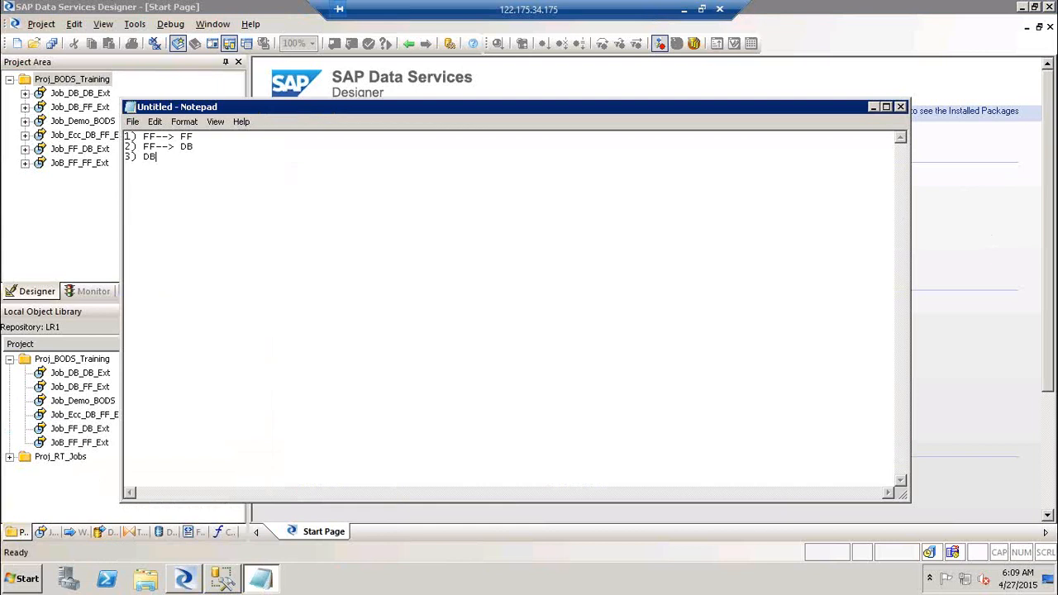
{"action": "type", "text": "--> Ff"}
{"action": "key", "text": "Return"}
{"action": "type", "text": "4) DB"}
{"action": "type", "text": "-->"}
{"action": "type", "text": " DB "}
{"action": "type", "text": "5) E"}
{"action": "type", "text": "CC-"}
{"action": "type", "text": "-"}
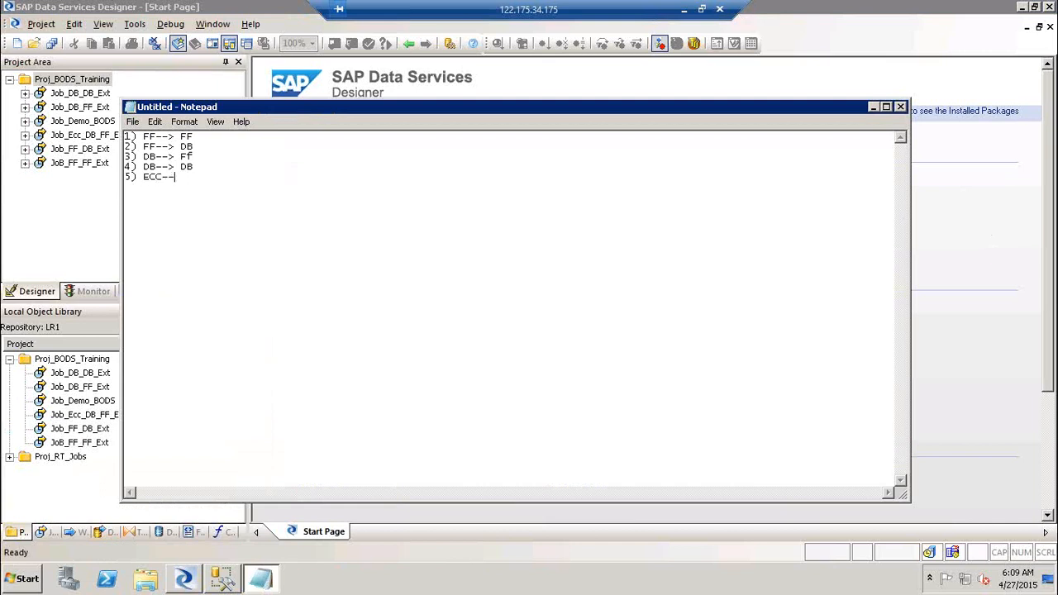
{"action": "type", "text": "> DB & FF"}
- Add a new line reading 'Conditions Scripts & Global variables' below the job list
{"action": "key", "text": "Return"}
{"action": "type", "text": "Condi"}
{"action": "type", "text": "s Screi"}
{"action": "key", "text": "BackSpace"}
{"action": "key", "text": "BackSpace"}
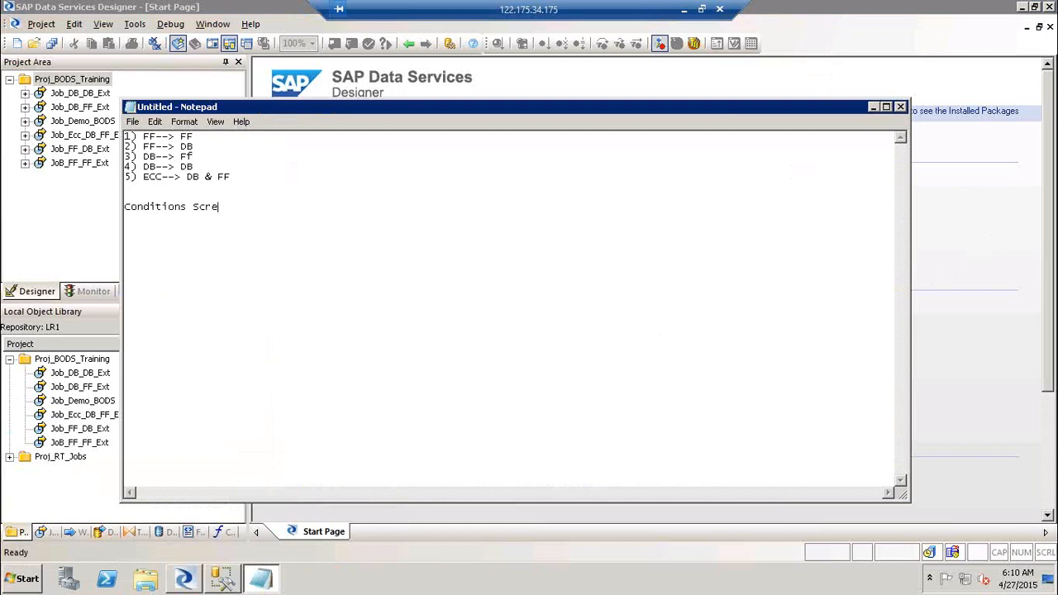
{"action": "type", "text": "ipts $"}
{"action": "key", "text": "BackSpace"}
{"action": "type", "text": "& GV"}
{"action": "key", "text": "BackSpace"}
{"action": "type", "text": "lobal variables"}
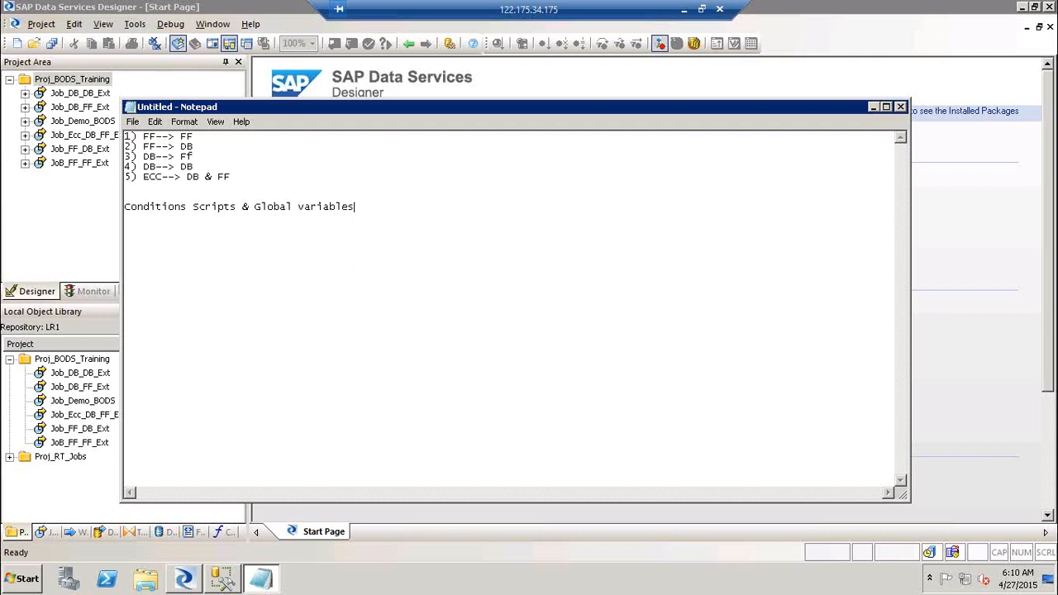
{"action": "key", "text": "super+r"}
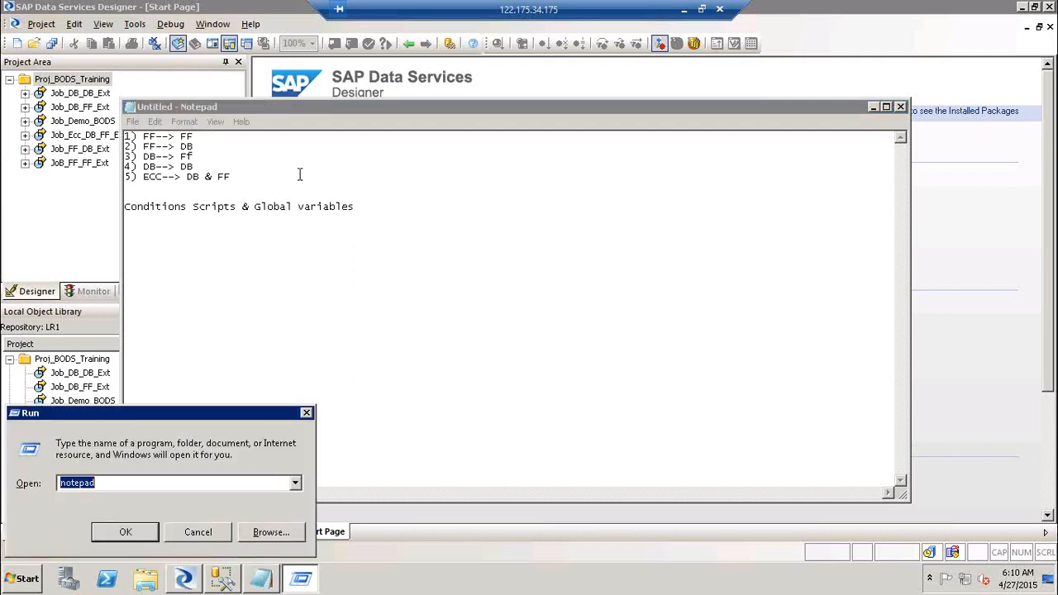
- Launch Paint with mspaint and keep its Home ribbon expanded
{"action": "type", "text": "mspaint"}
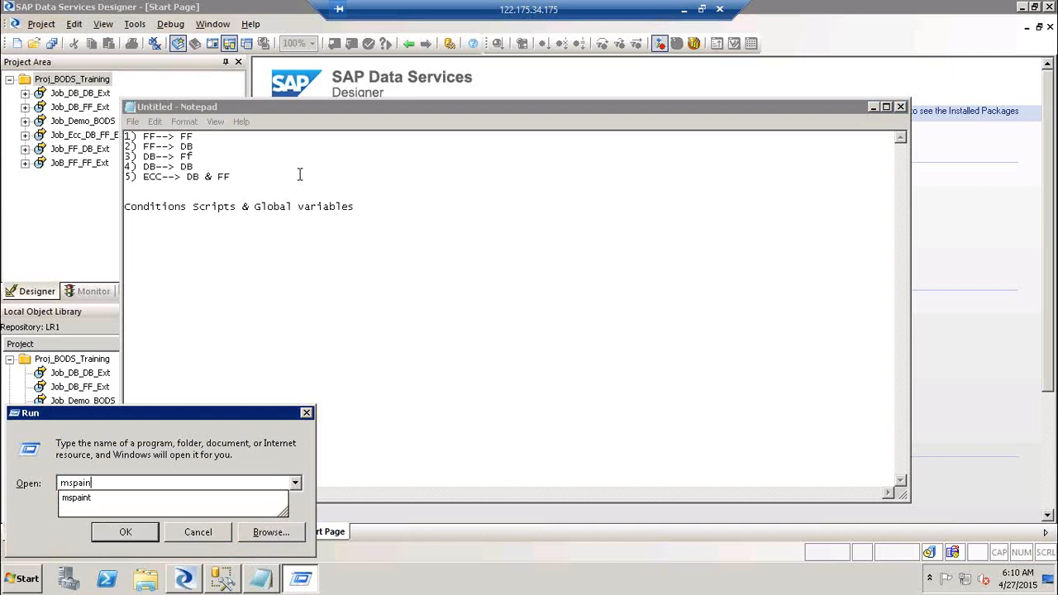
{"action": "key", "text": "Return"}
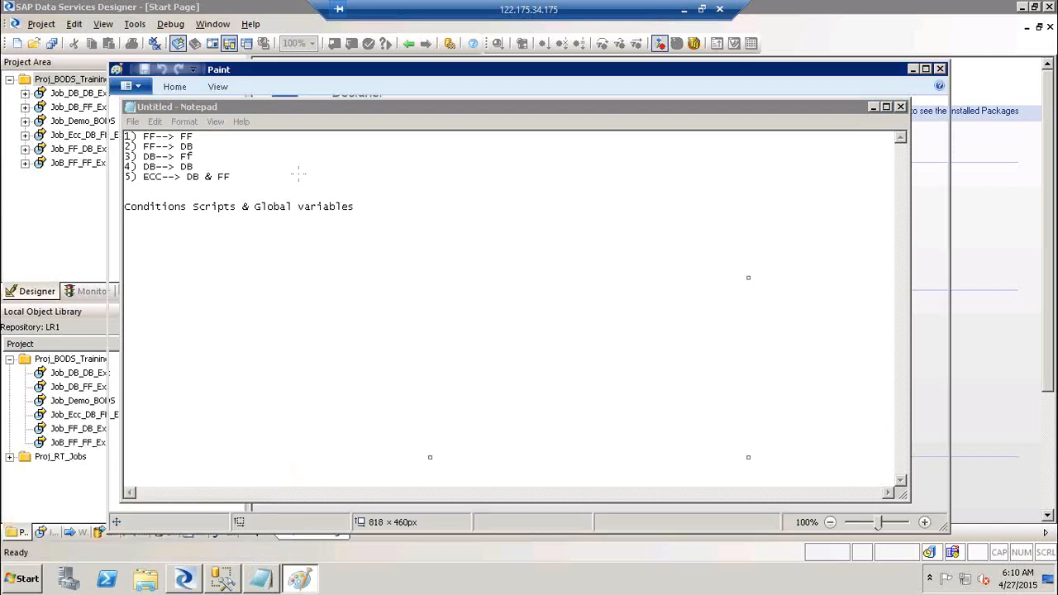
{"action": "left_click", "coordinate": [175, 88]}
{"action": "left_click", "coordinate": [175, 89]}
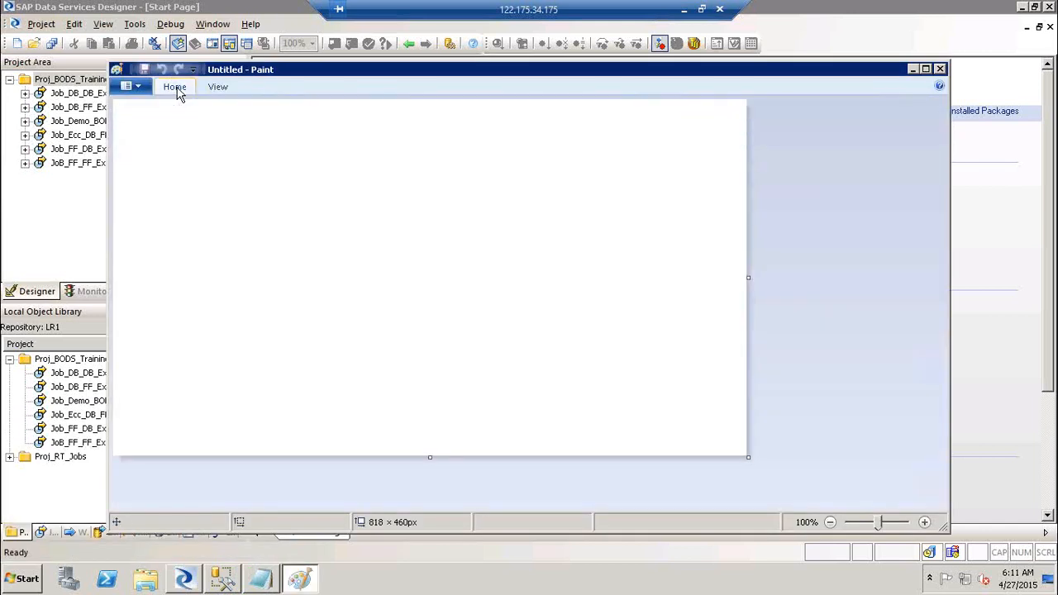
{"action": "double_click", "coordinate": [175, 88]}
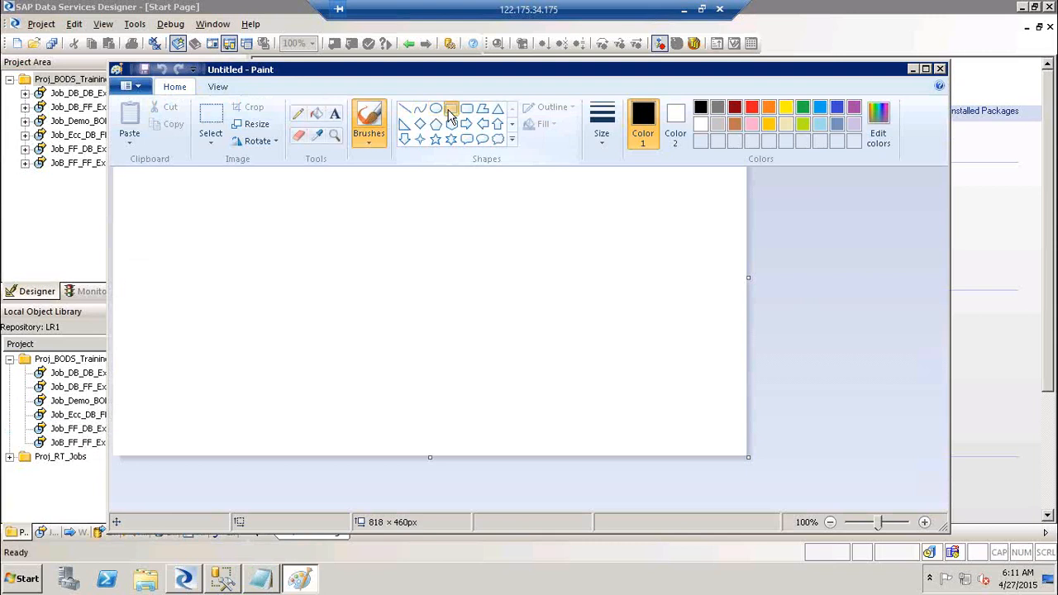
- Draw a large rectangle with three smaller boxes stepping diagonally inside it
{"action": "left_click", "coordinate": [424, 124]}
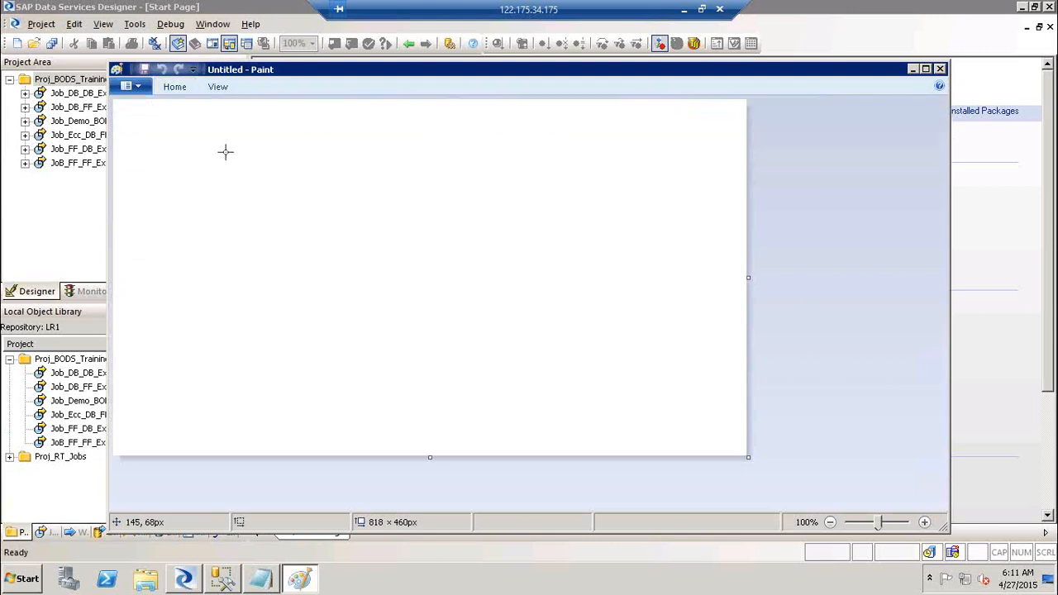
{"action": "mouse_move", "coordinate": [224, 151]}
{"action": "left_mouse_down"}
{"action": "mouse_move", "coordinate": [685, 366]}
{"action": "mouse_move", "coordinate": [644, 402]}
{"action": "mouse_move", "coordinate": [686, 367]}
{"action": "left_mouse_up"}
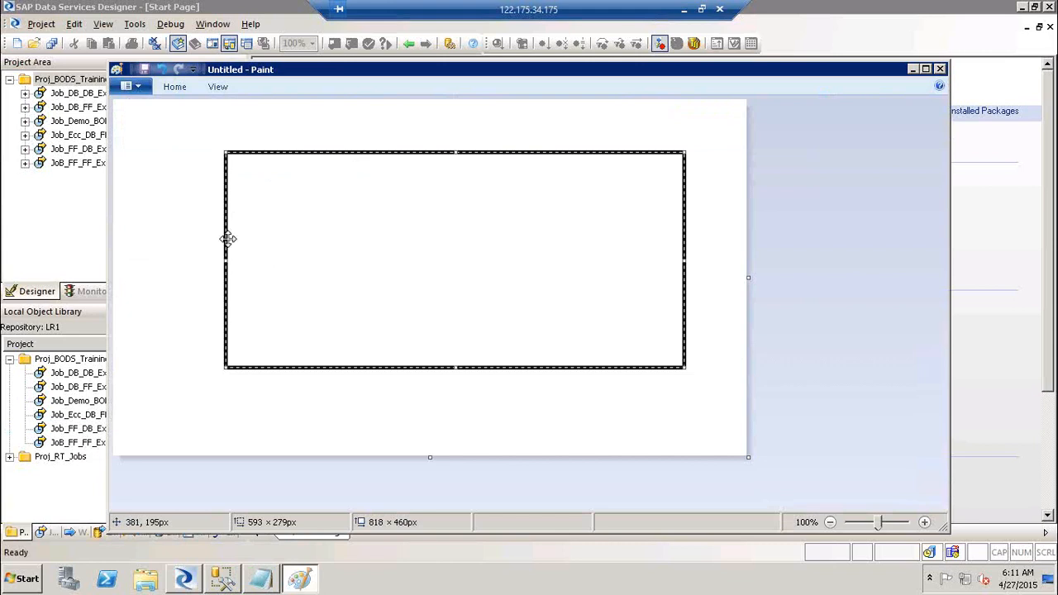
{"action": "left_click", "coordinate": [132, 190]}
{"action": "left_click_drag", "start_coordinate": [281, 169], "coordinate": [668, 329]}
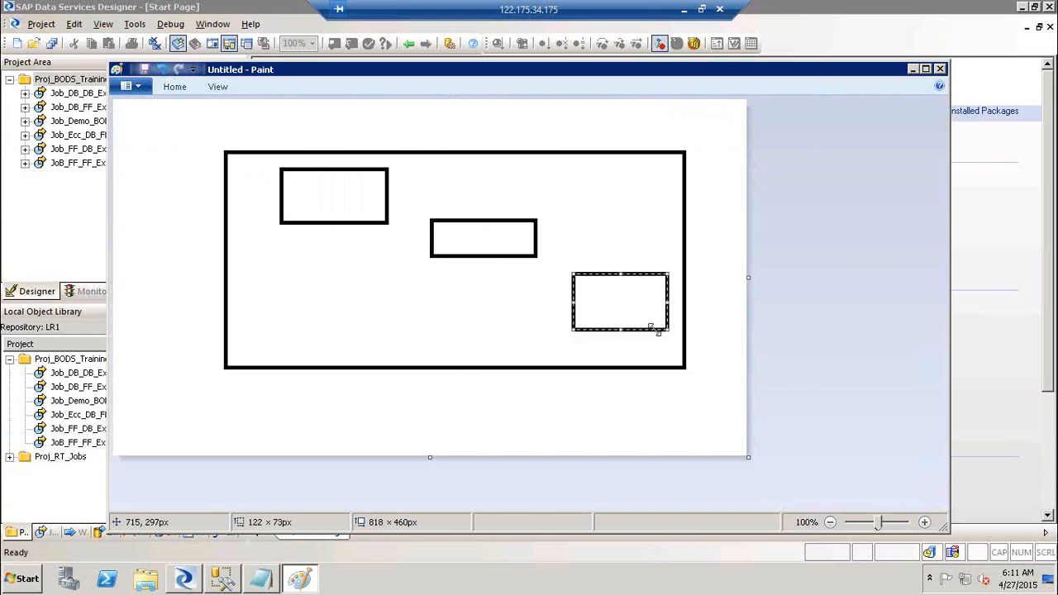
{"action": "left_click", "coordinate": [176, 88]}
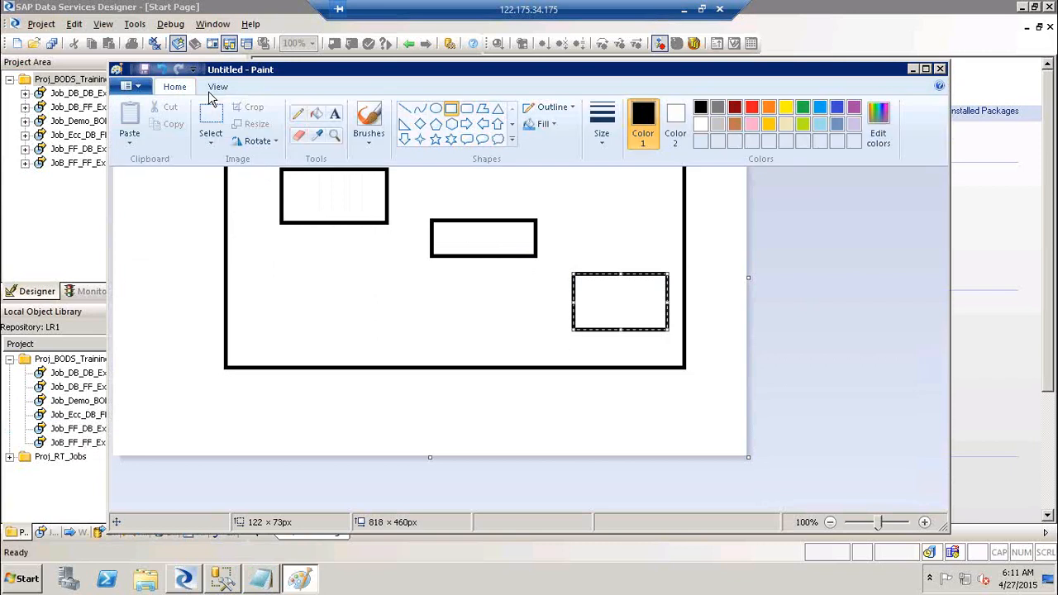
{"action": "left_click", "coordinate": [335, 114]}
- Type Extraction, Validation and Enrichment into the three inner boxes, nudging Enrichment to center it
{"action": "left_click", "coordinate": [314, 192]}
{"action": "type", "text": "E"}
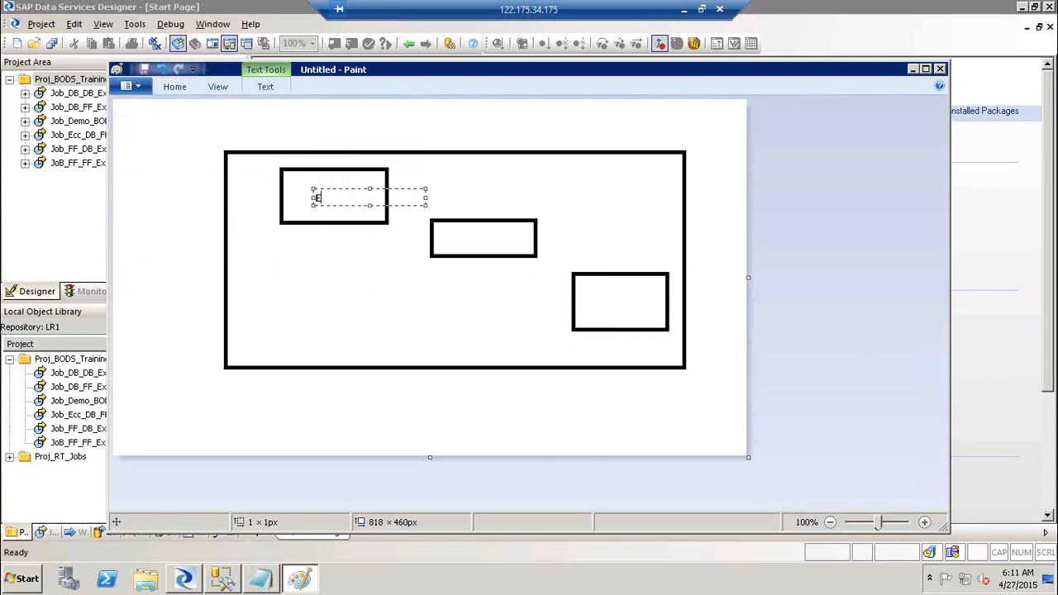
{"action": "type", "text": "xtraction"}
{"action": "left_click", "coordinate": [470, 246]}
{"action": "left_click", "coordinate": [469, 245]}
{"action": "type", "text": "Validation"}
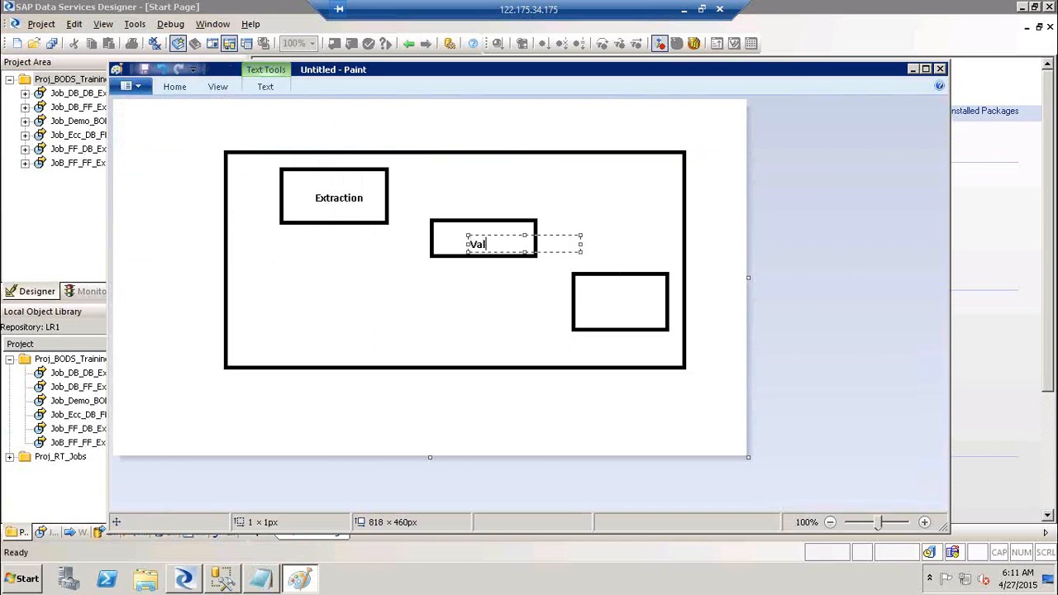
{"action": "left_click", "coordinate": [610, 306]}
{"action": "left_click", "coordinate": [609, 305]}
{"action": "type", "text": "Enrichment"}
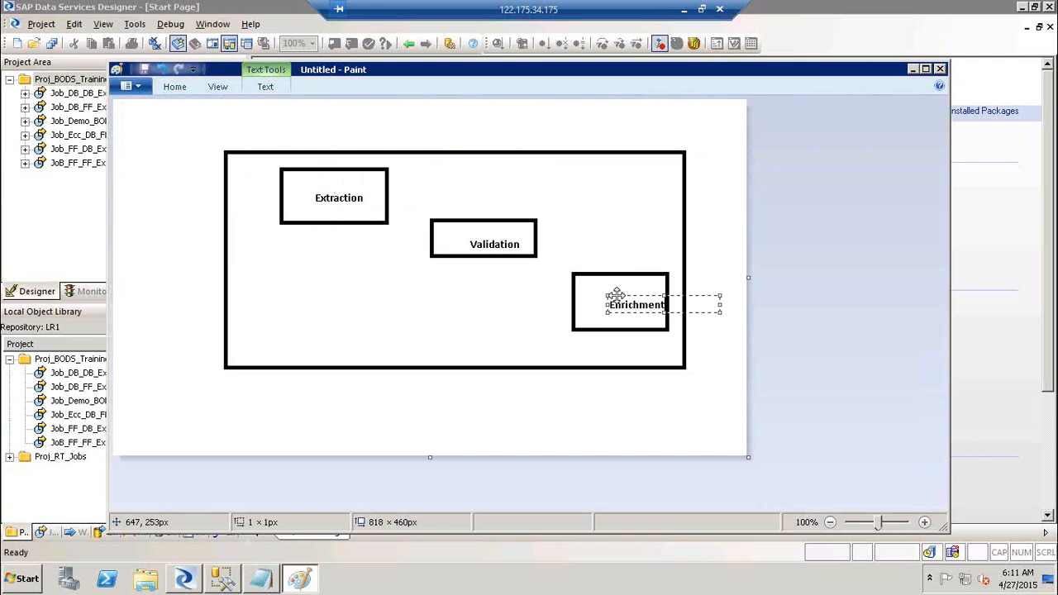
{"action": "left_click_drag", "start_coordinate": [602, 296], "coordinate": [585, 294]}
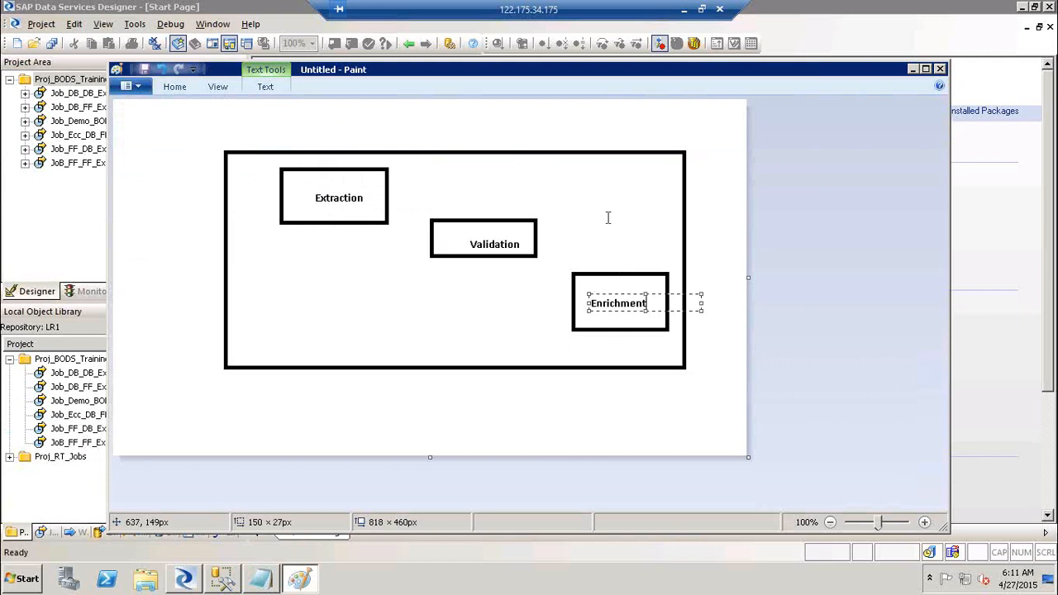
{"action": "left_click", "coordinate": [608, 218]}
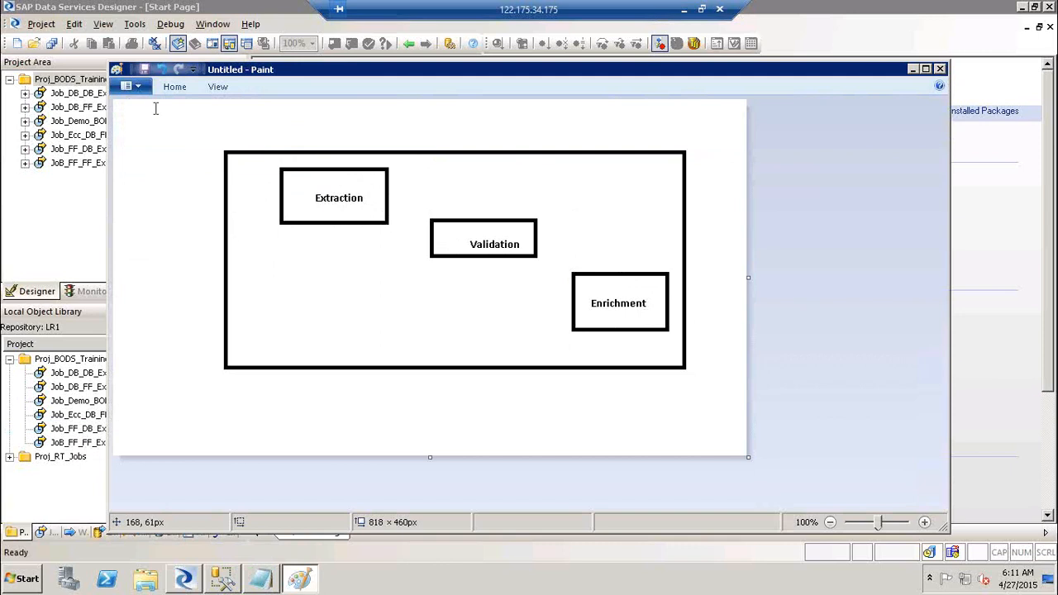
{"action": "left_click", "coordinate": [215, 123]}
- Type the title 'Run the Job' and draw lines joining Extraction, Validation and Enrichment
{"action": "type", "text": "Run the Job"}
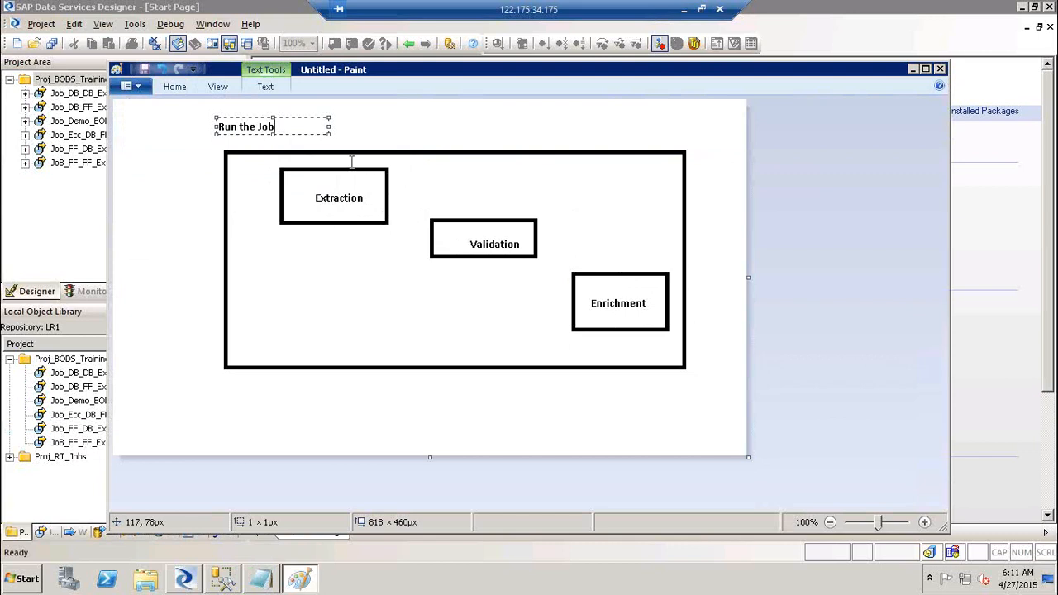
{"action": "left_click", "coordinate": [175, 88]}
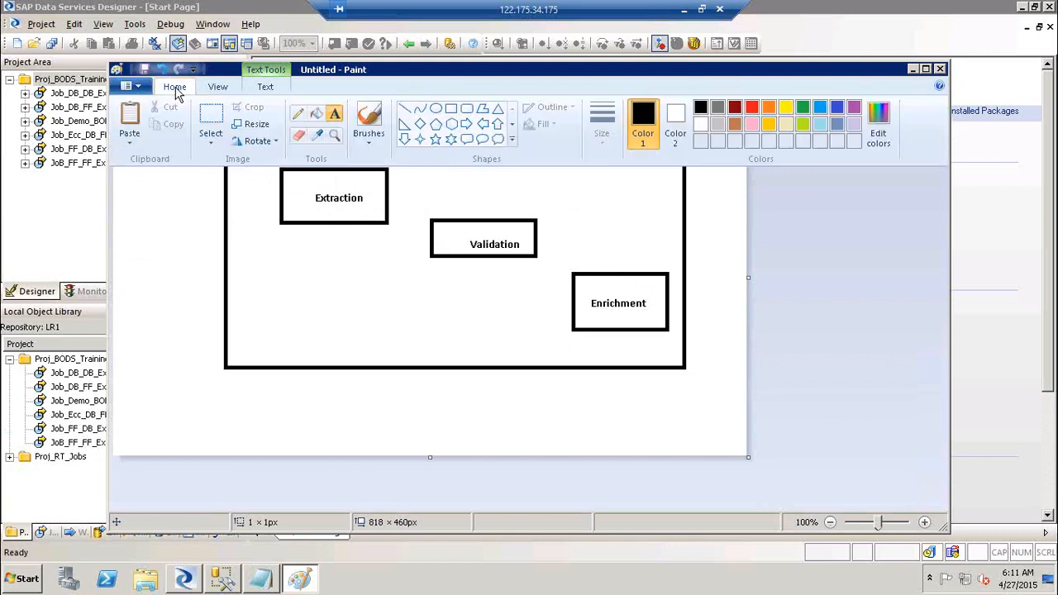
{"action": "left_click", "coordinate": [402, 110]}
{"action": "left_click_drag", "start_coordinate": [388, 191], "coordinate": [430, 232]}
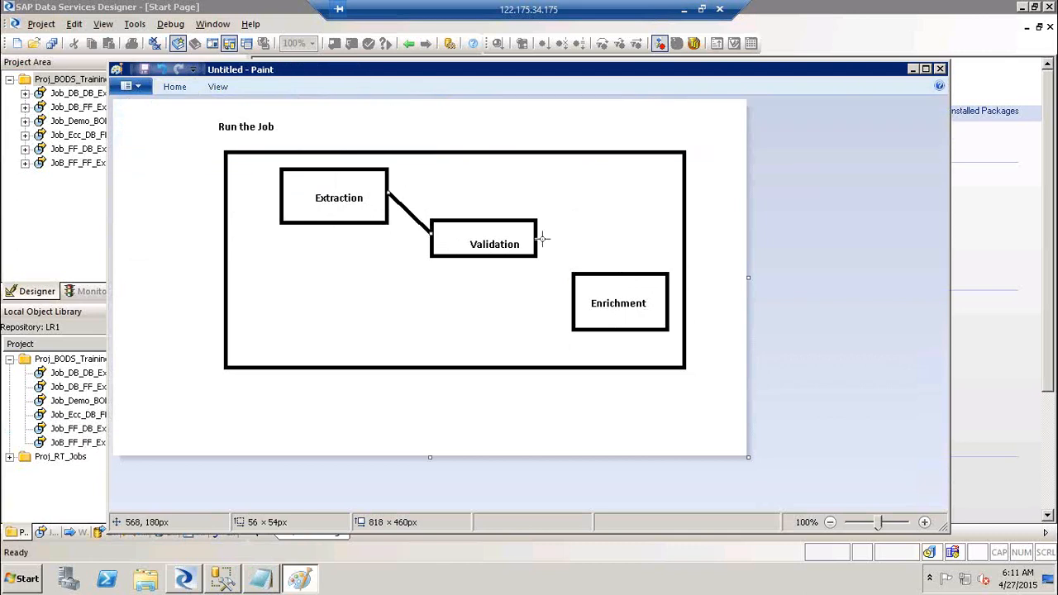
{"action": "left_click_drag", "start_coordinate": [536, 237], "coordinate": [574, 294]}
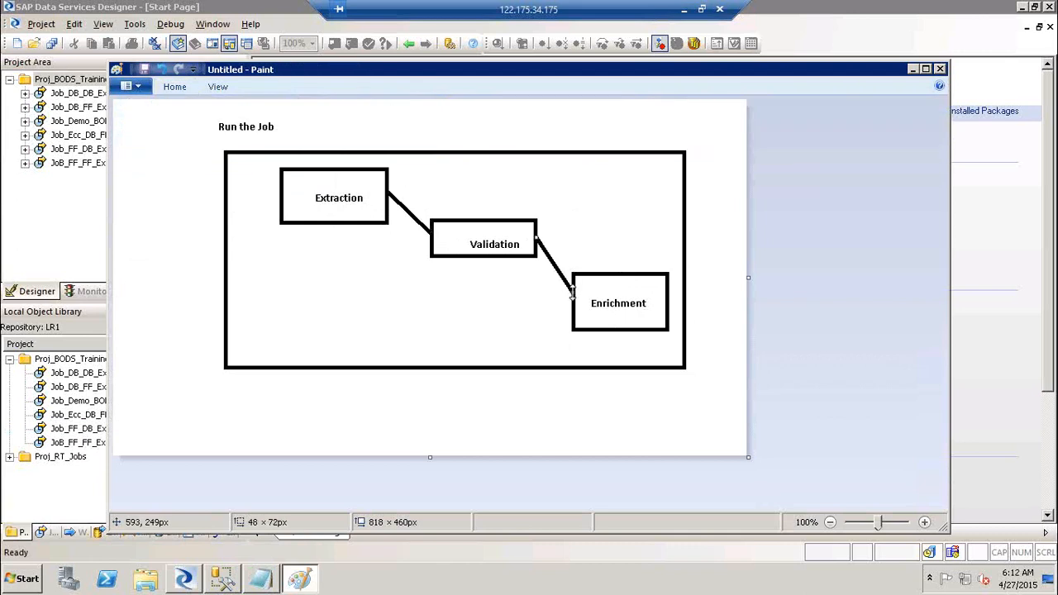
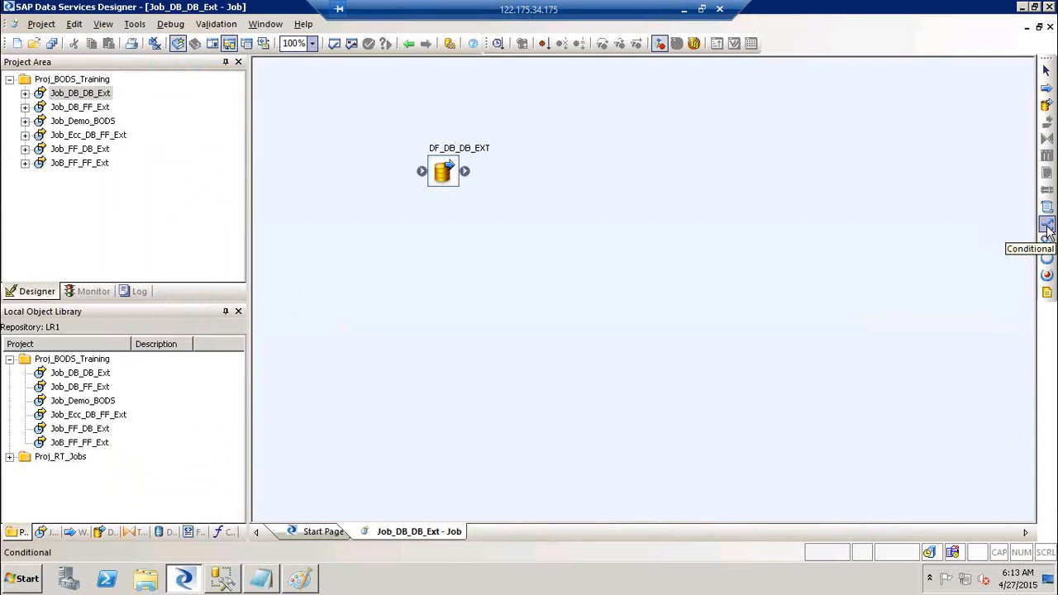
- Add a conditional to the job, then delete Conditional193 from it
{"action": "left_click", "coordinate": [1047, 230]}
{"action": "left_click", "coordinate": [549, 182]}
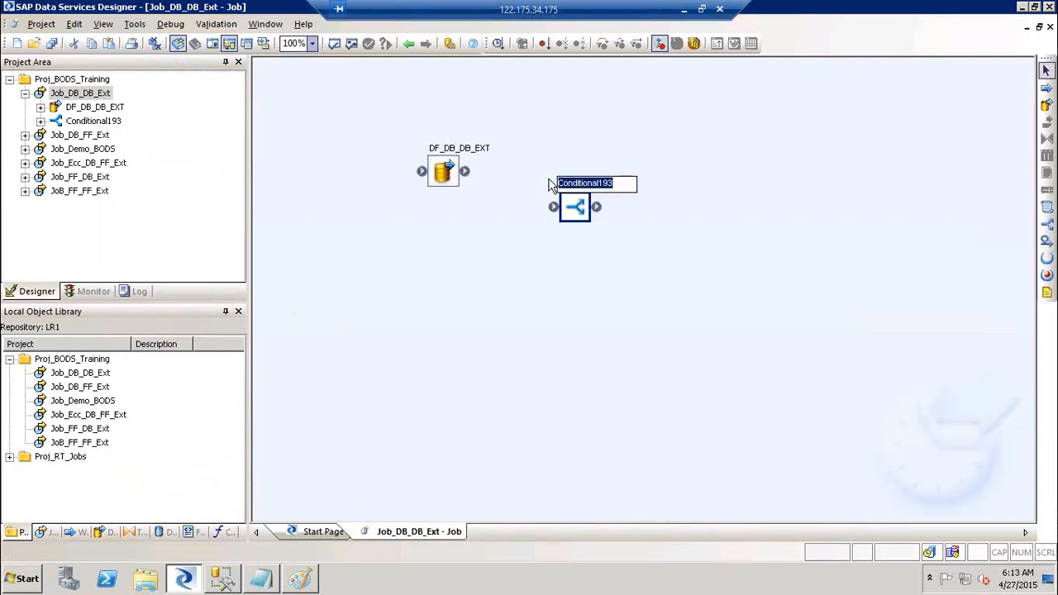
{"action": "left_click", "coordinate": [626, 206]}
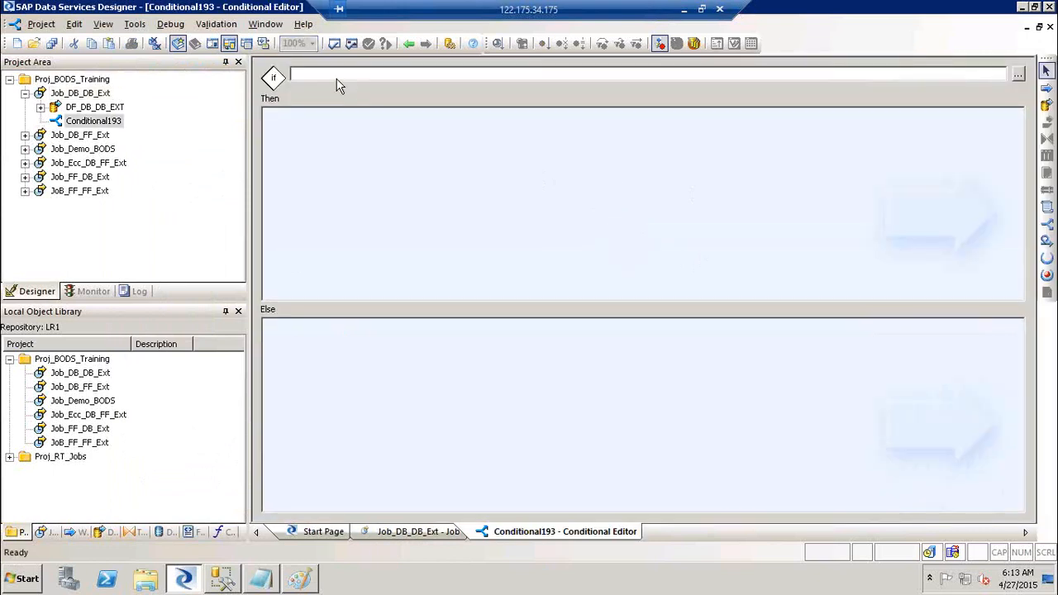
{"action": "left_click", "coordinate": [332, 74]}
{"action": "left_click", "coordinate": [410, 45]}
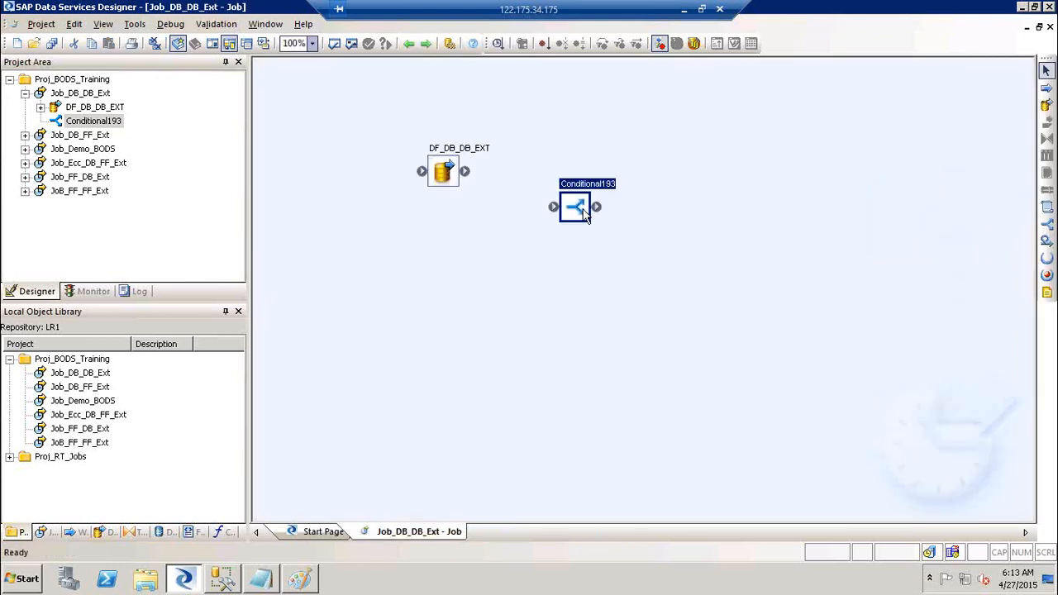
{"action": "key", "text": "Delete"}
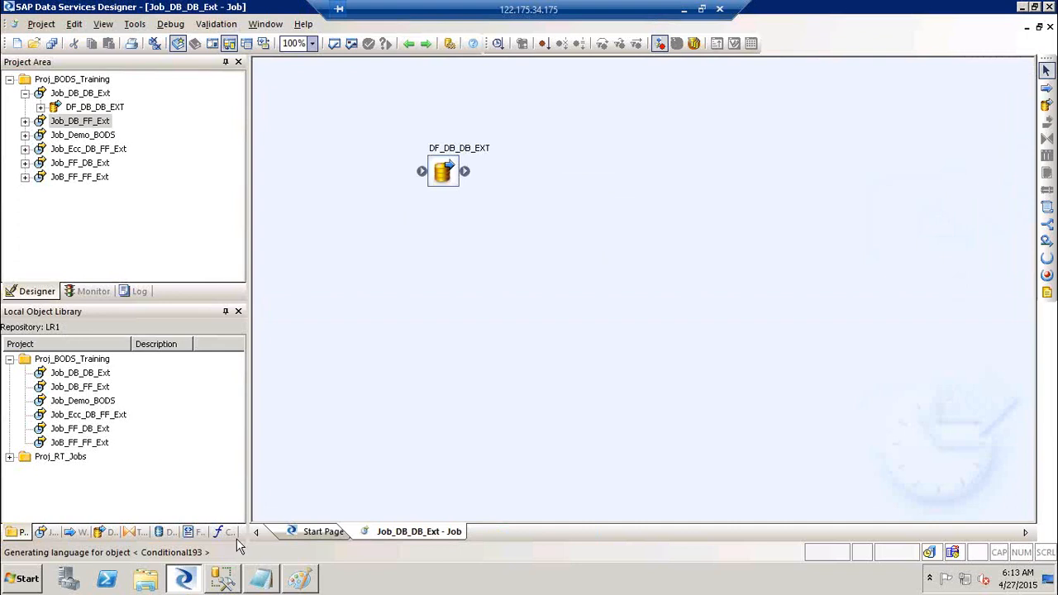
- Open the DS_SAP_SRC datastore's connection settings for editing and apply them
{"action": "left_click", "coordinate": [164, 534]}
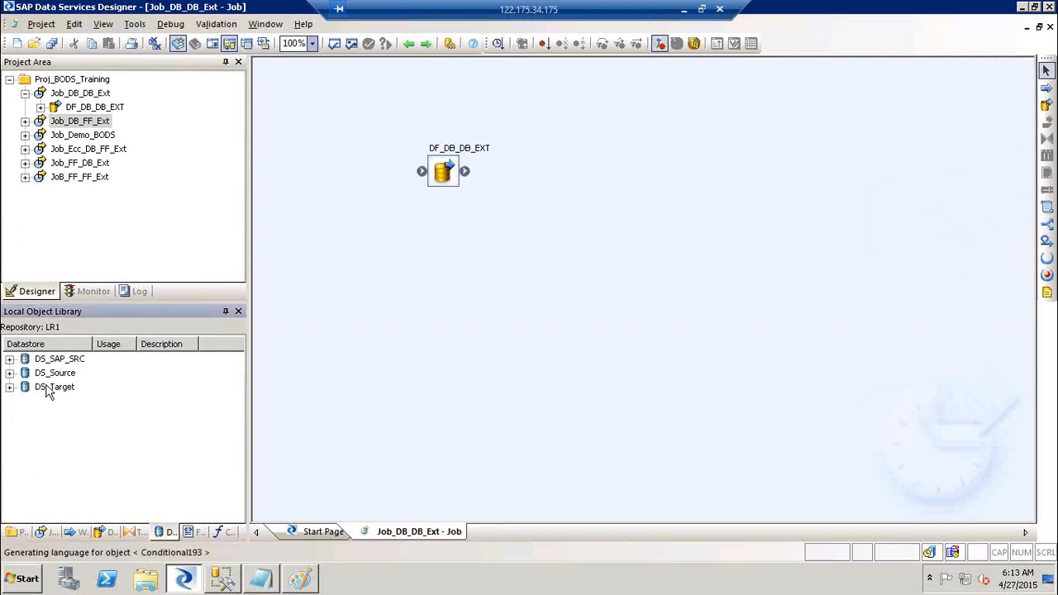
{"action": "right_click", "coordinate": [58, 359]}
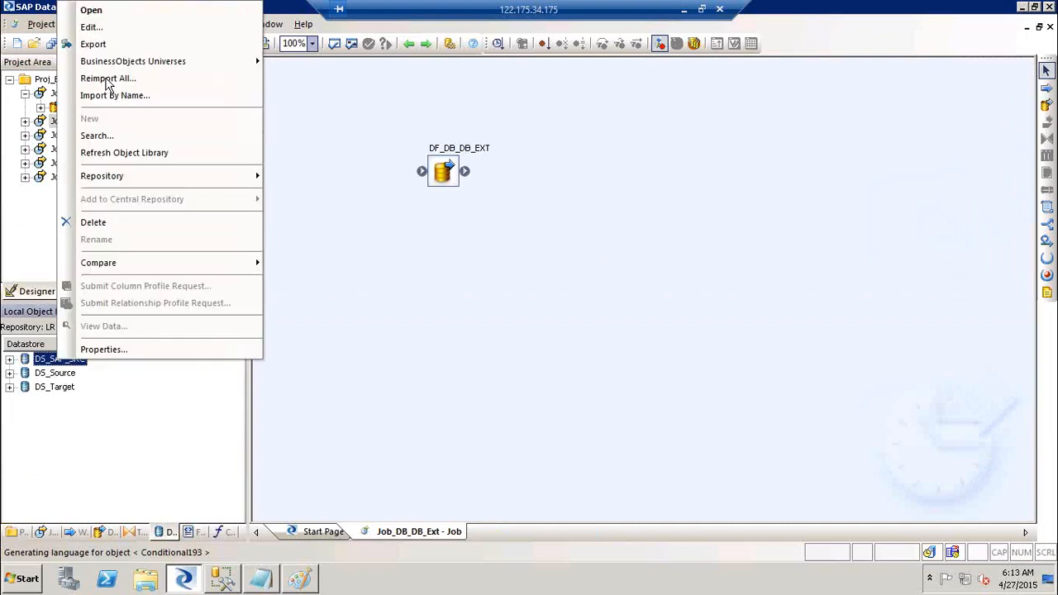
{"action": "left_click", "coordinate": [91, 27]}
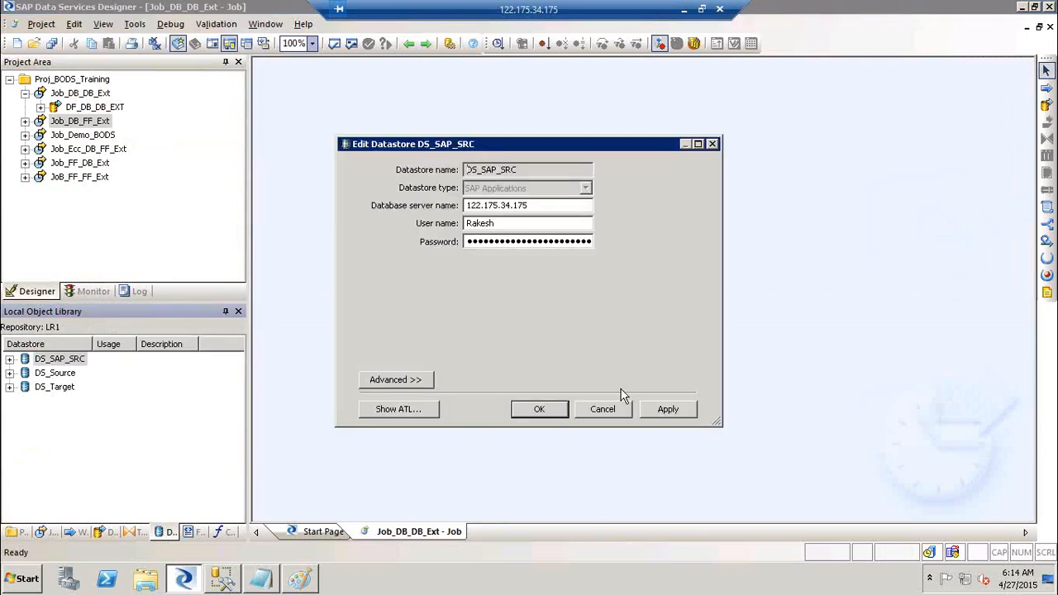
{"action": "left_click", "coordinate": [668, 411]}
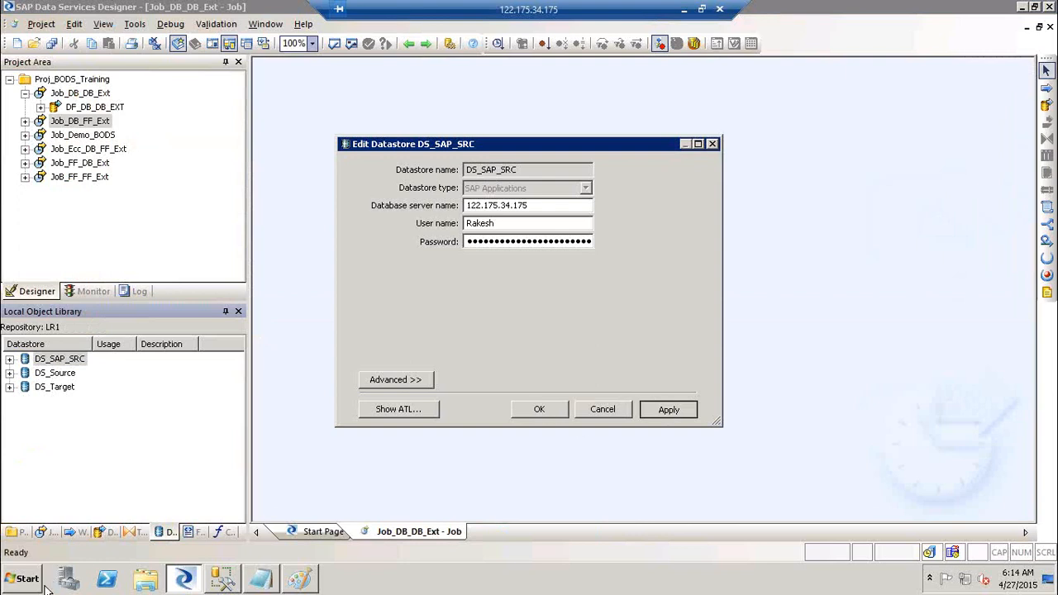
{"action": "left_click", "coordinate": [19, 579]}
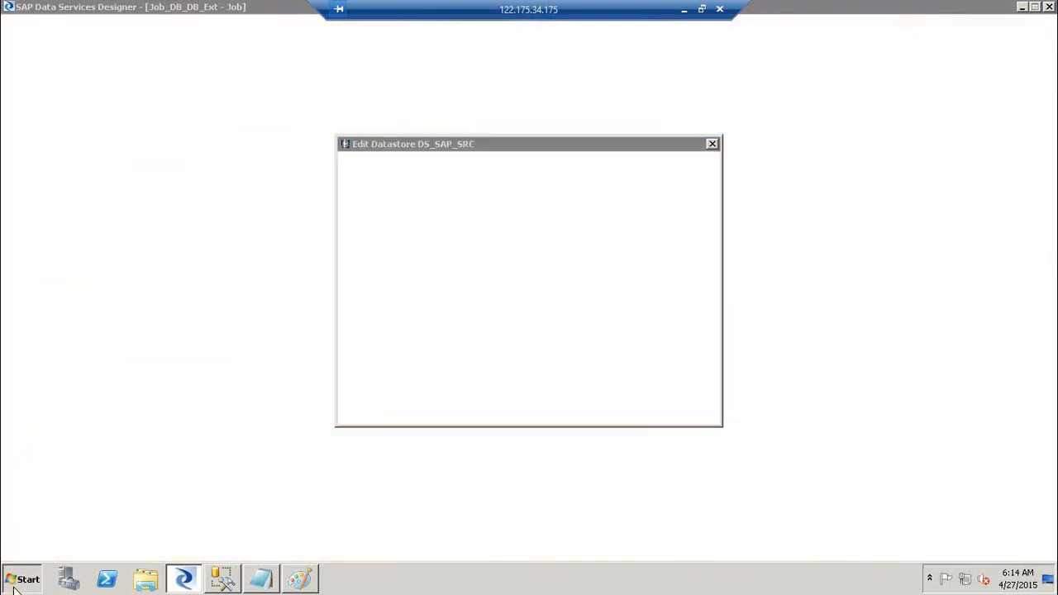
- Launch SAP Logon and try logging on to eccserver, closing the failed logon window
{"action": "left_click", "coordinate": [91, 523]}
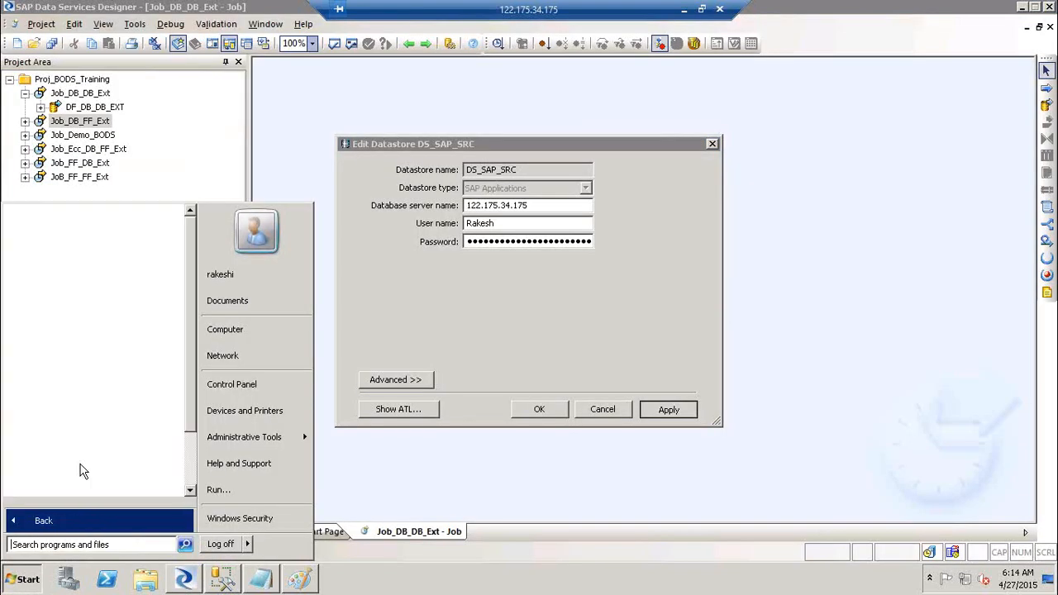
{"action": "left_click", "coordinate": [75, 527]}
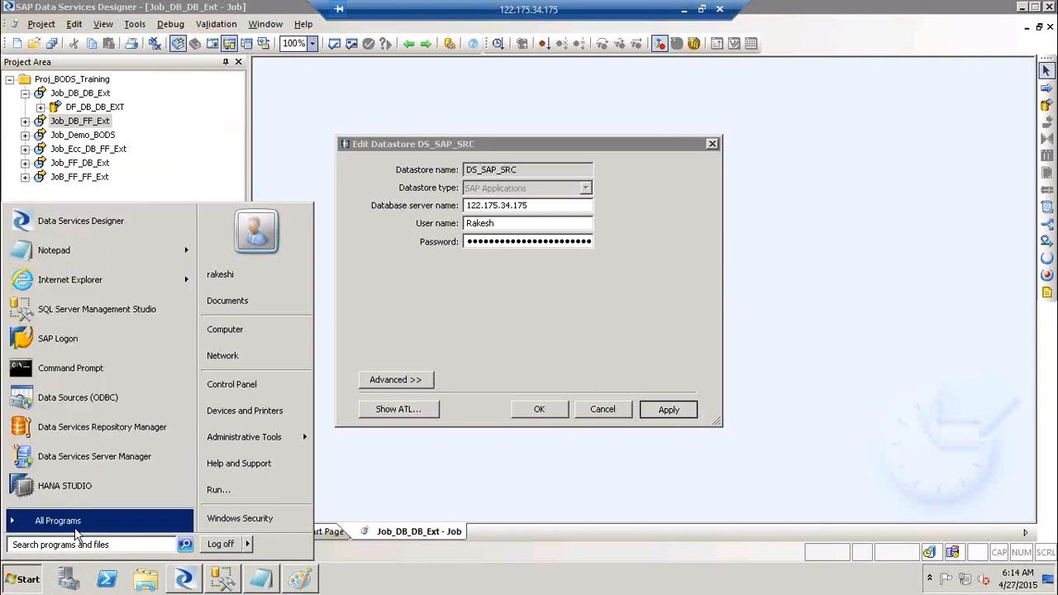
{"action": "left_click", "coordinate": [65, 338]}
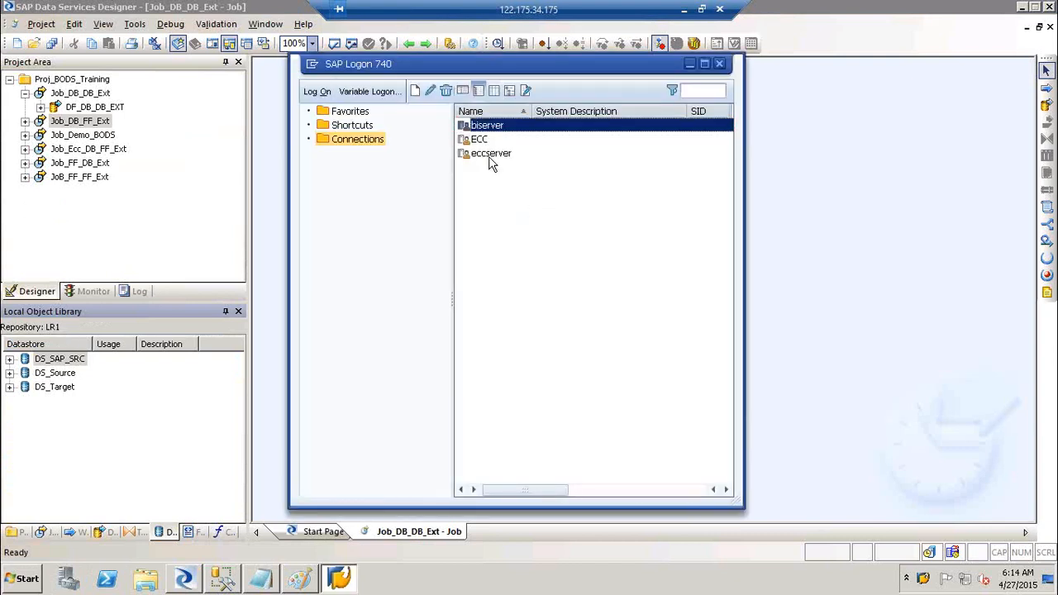
{"action": "left_click", "coordinate": [492, 154]}
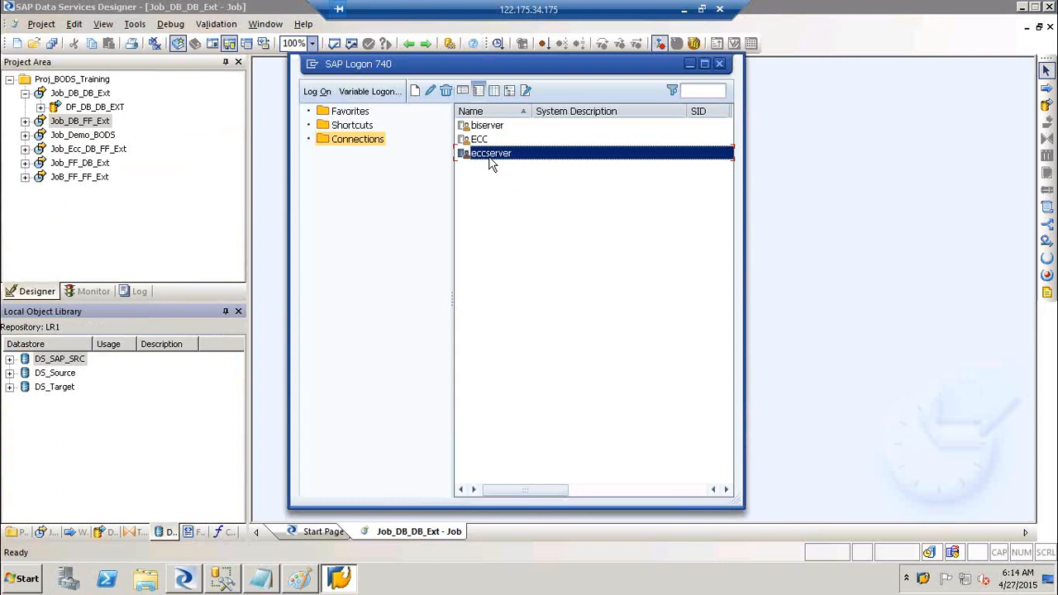
{"action": "left_click", "coordinate": [483, 143]}
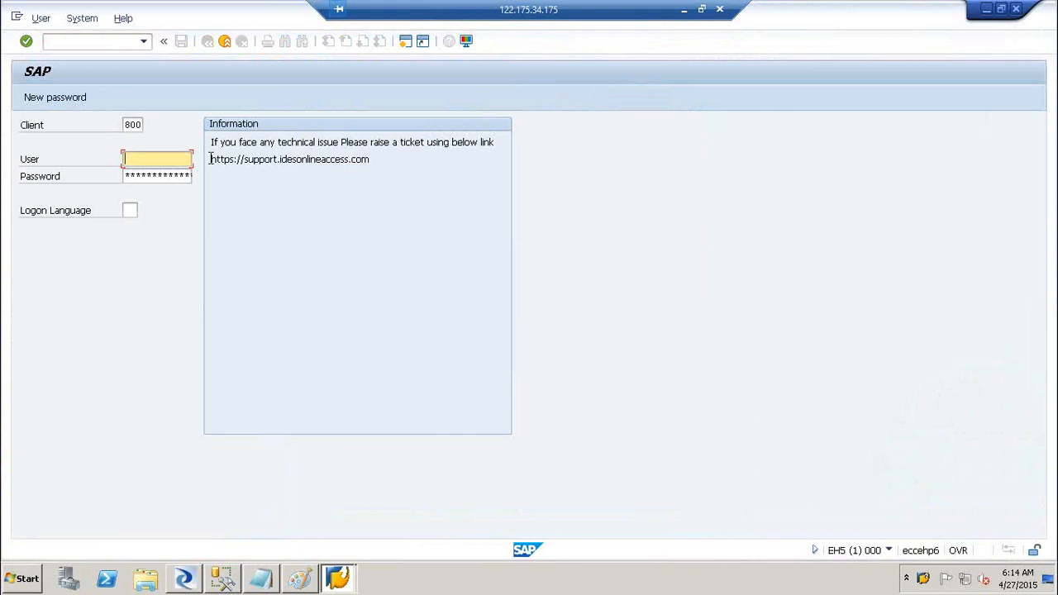
{"action": "type", "text": "Rakesh"}
{"action": "key", "text": "Tab"}
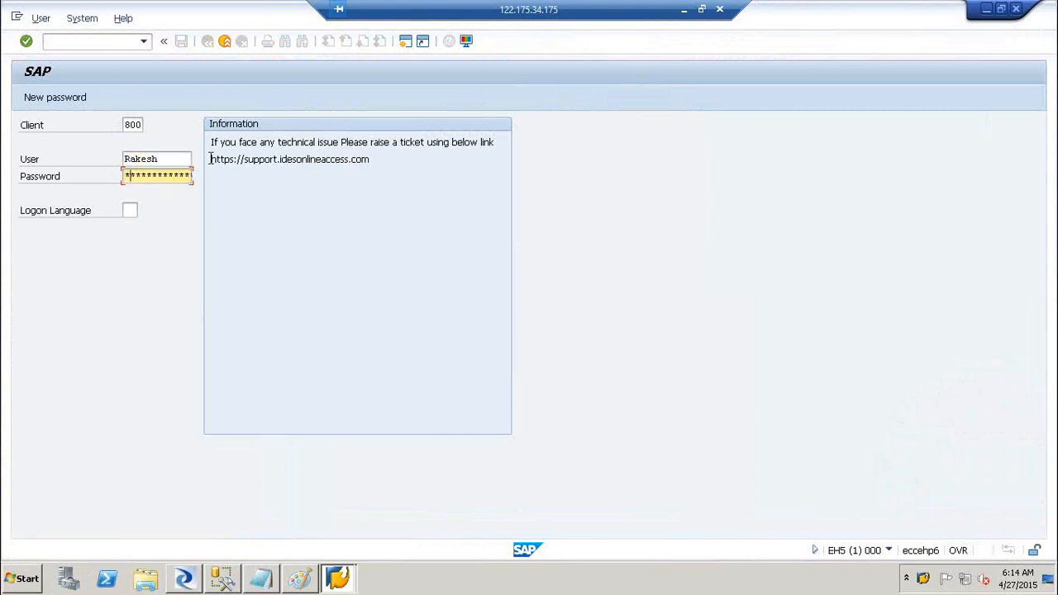
{"action": "key", "text": "Return"}
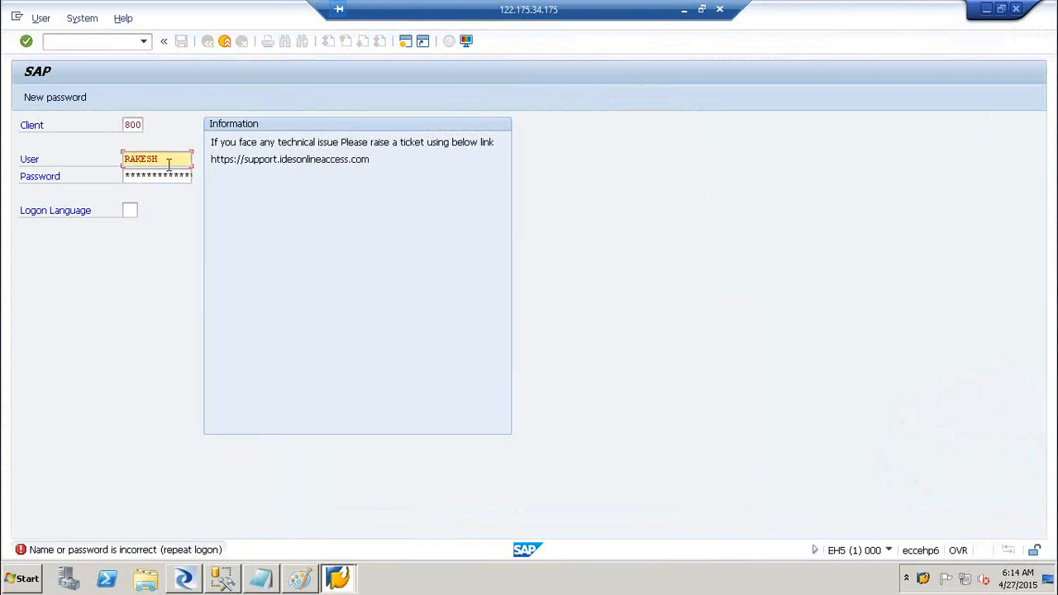
{"action": "left_click", "coordinate": [1016, 9]}
- Check the eccserver connection properties, then log on with the user's credentials and enter transaction va01
{"action": "right_click", "coordinate": [491, 155]}
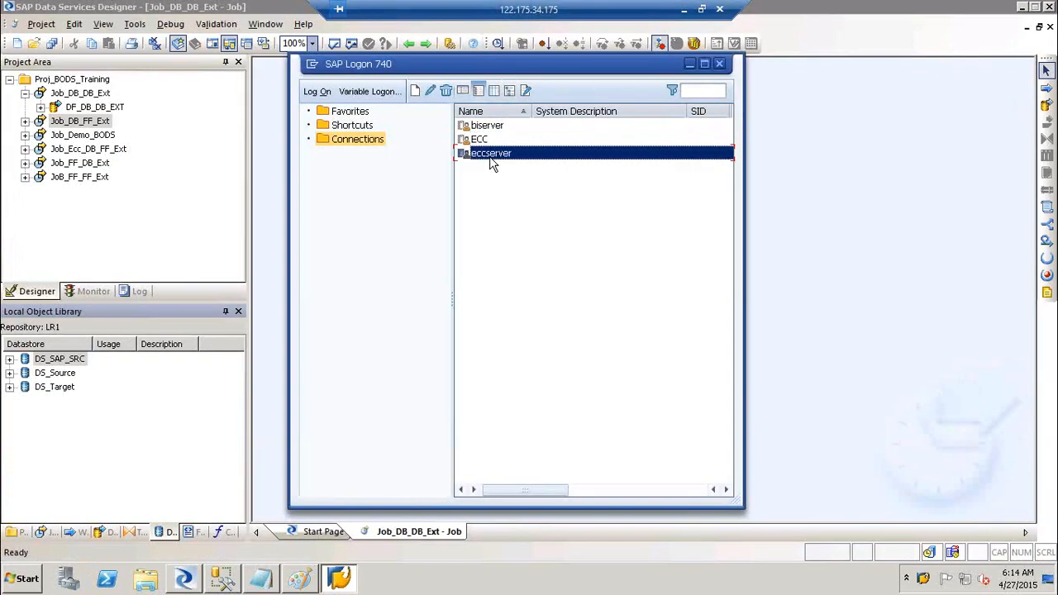
{"action": "left_click", "coordinate": [544, 248]}
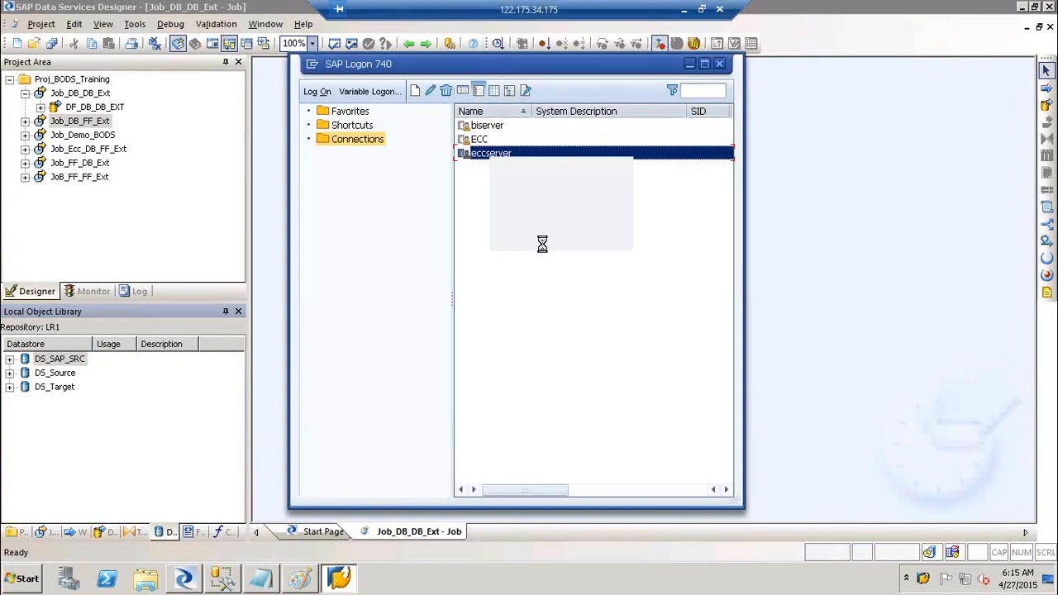
{"action": "left_click", "coordinate": [435, 484]}
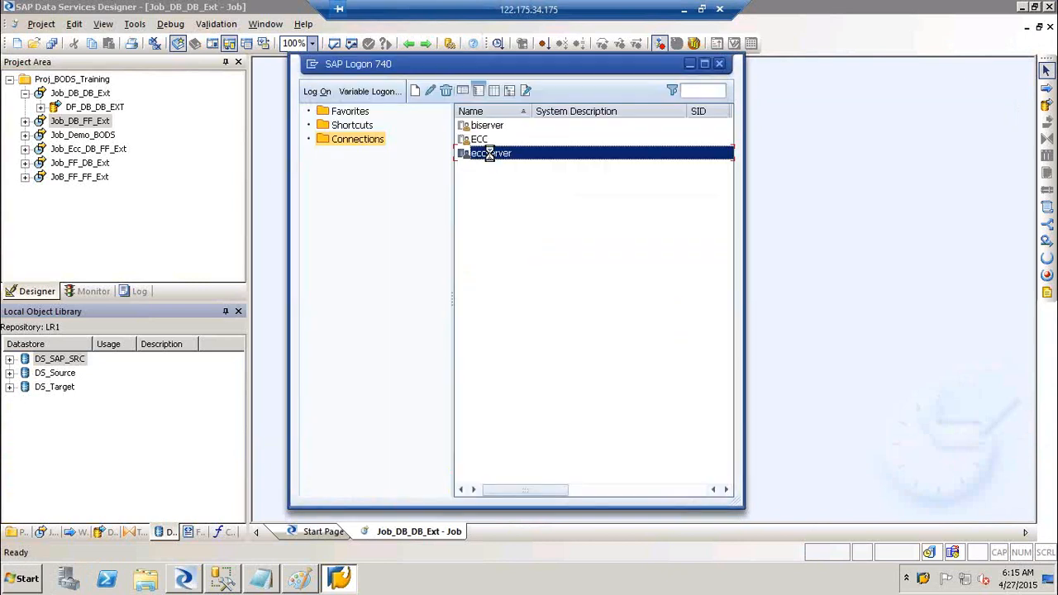
{"action": "double_click", "coordinate": [489, 152]}
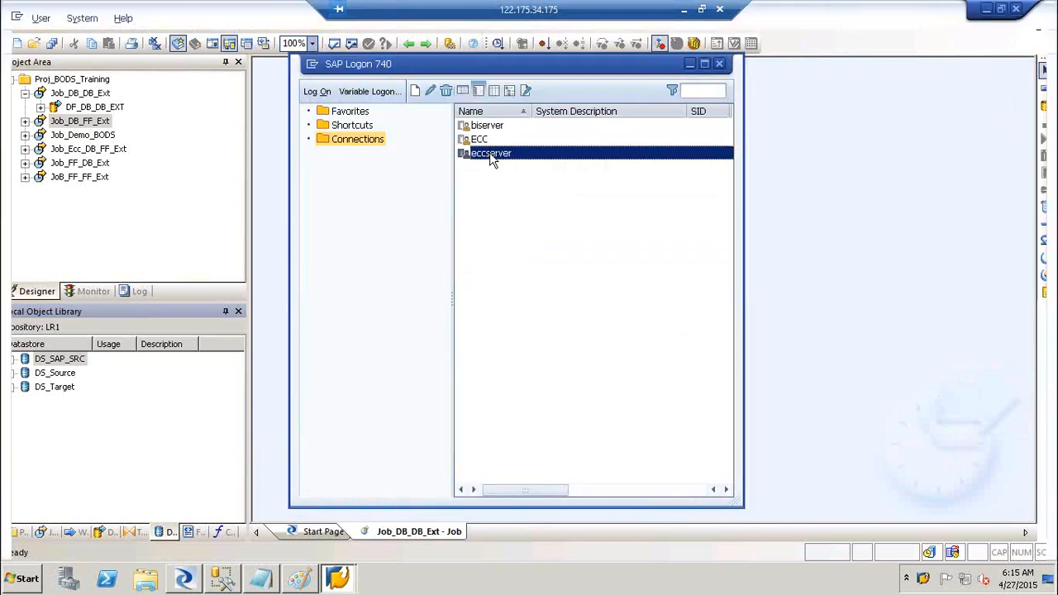
{"action": "type", "text": "Rakesh"}
{"action": "key", "text": "Tab"}
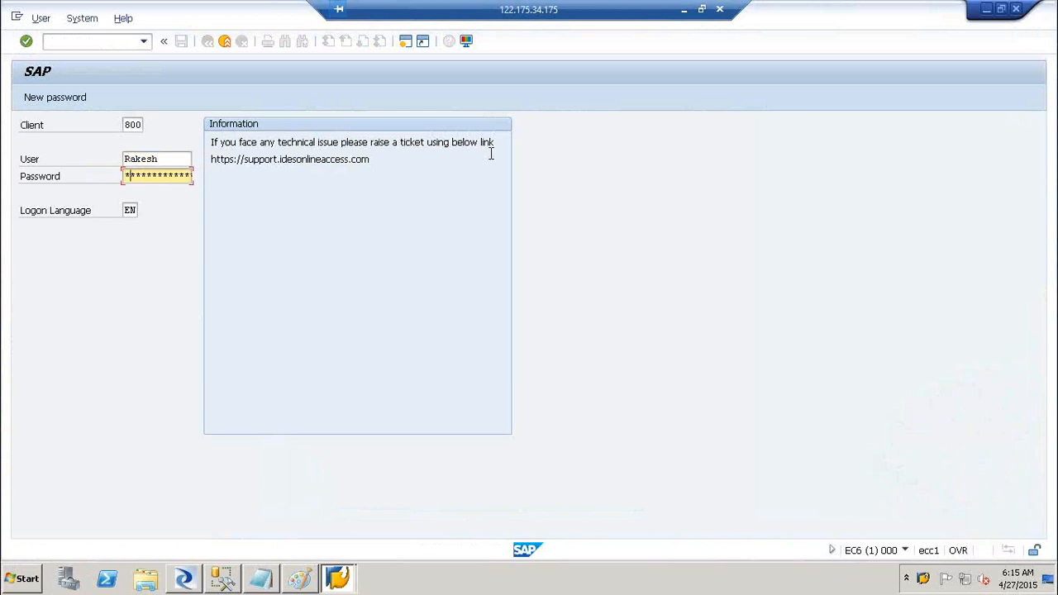
{"action": "left_click", "coordinate": [491, 155]}
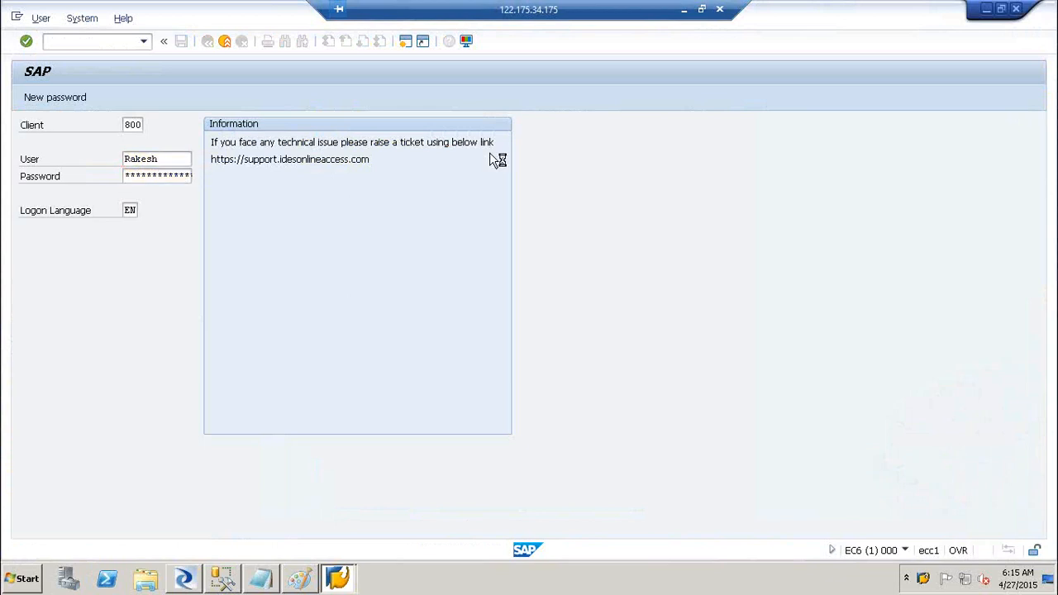
{"action": "type", "text": "va01"}
{"action": "key", "text": "Return"}
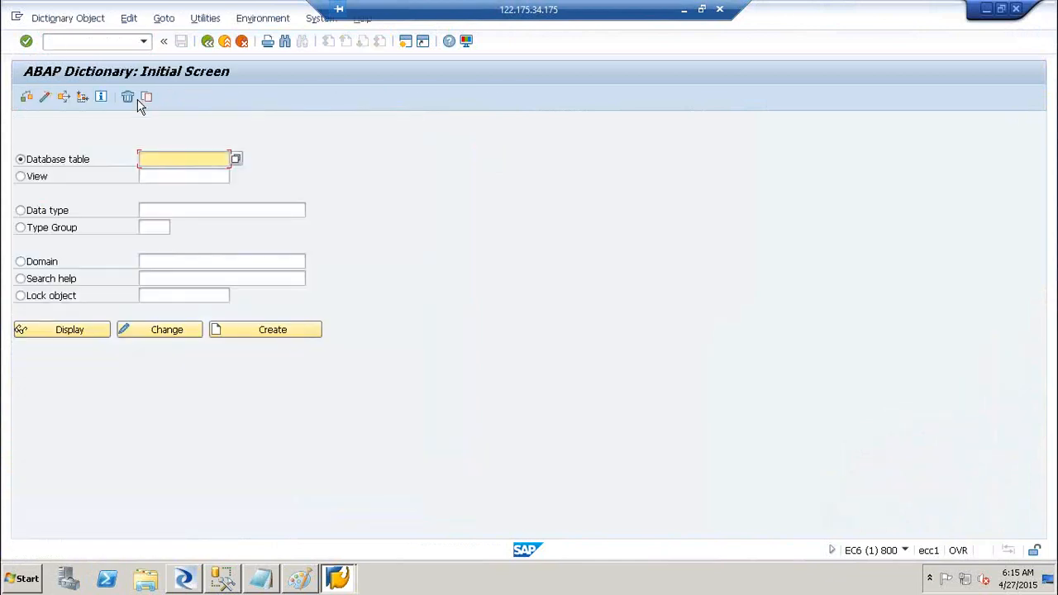
- Display table MARC's definition in the ABAP Dictionary
{"action": "left_click", "coordinate": [187, 579]}
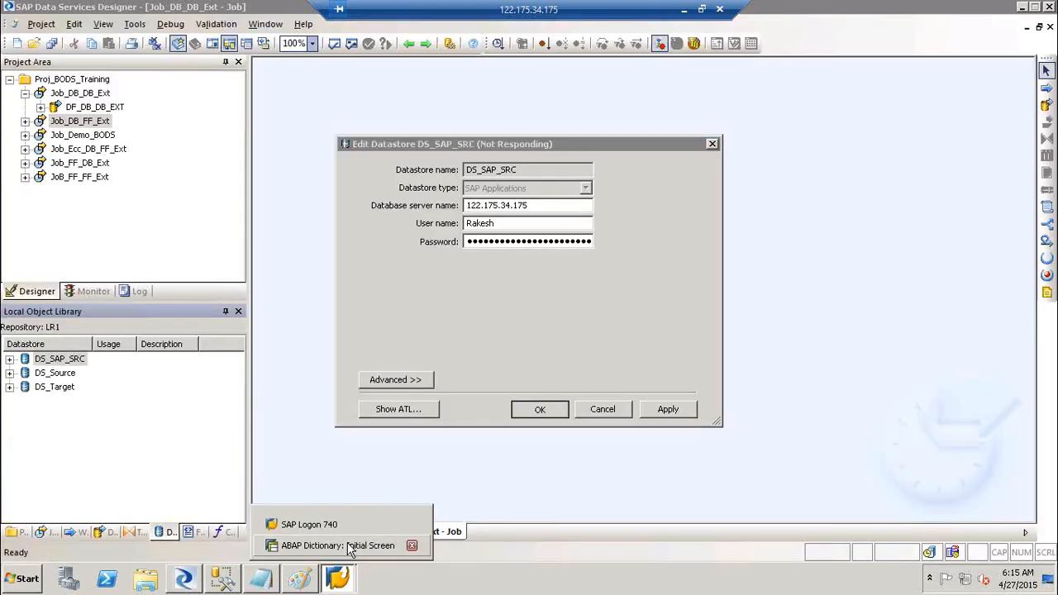
{"action": "left_click", "coordinate": [350, 546]}
{"action": "type", "text": "MARC"}
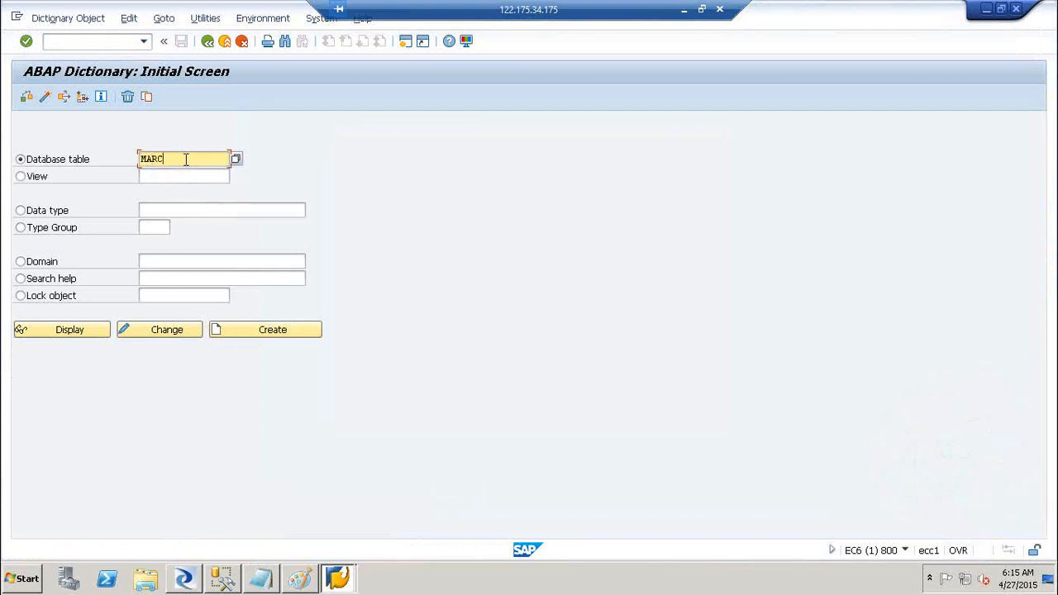
{"action": "left_click", "coordinate": [82, 330]}
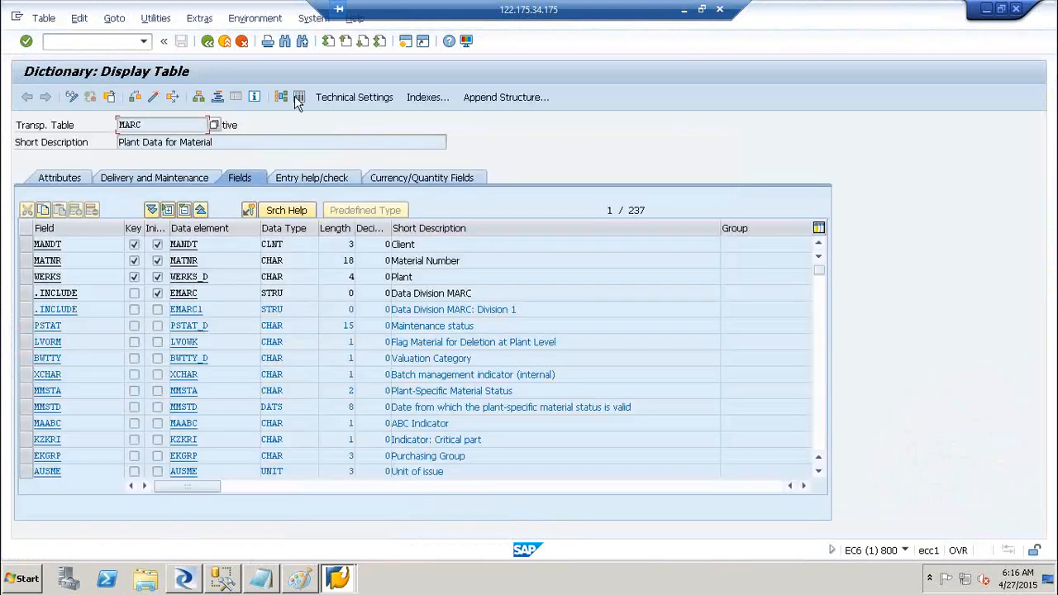
{"action": "left_click_drag", "start_coordinate": [218, 142], "coordinate": [83, 130]}
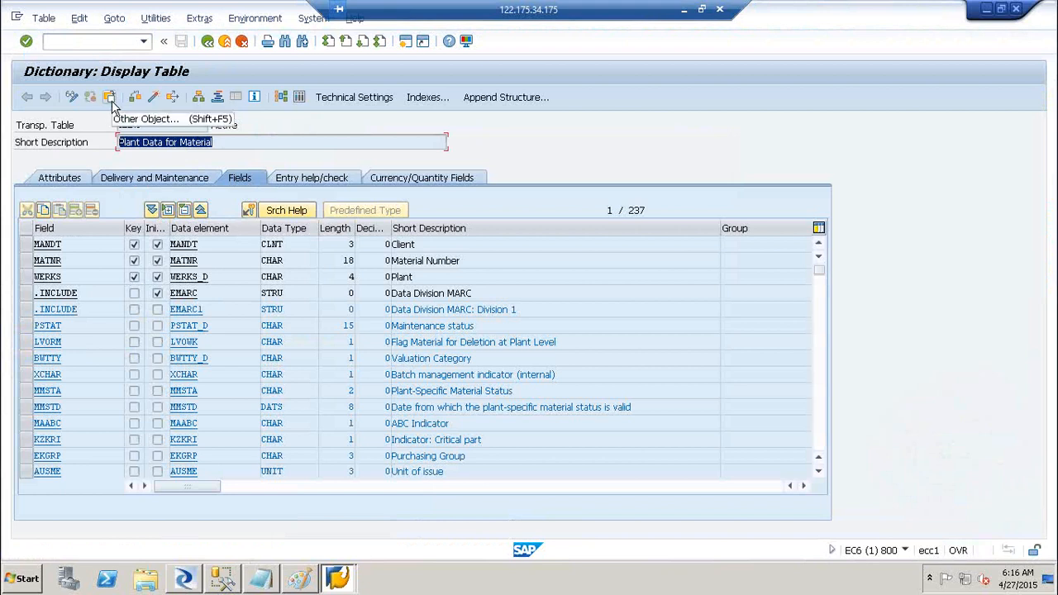
- Change the table name to MARD, display its fields, and return to Designer
{"action": "left_click", "coordinate": [110, 98]}
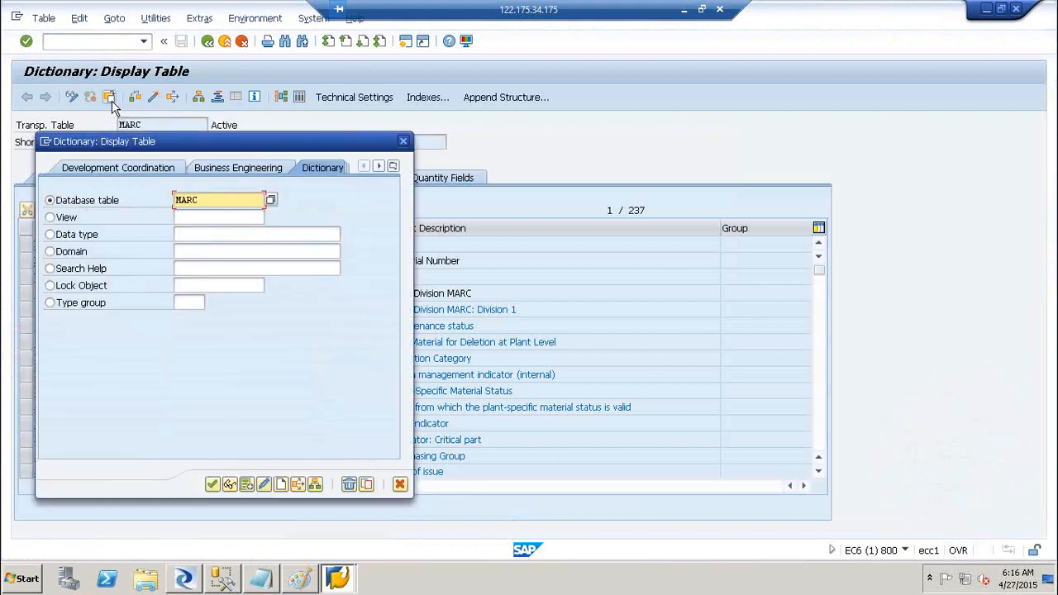
{"action": "key", "text": "BackSpace"}
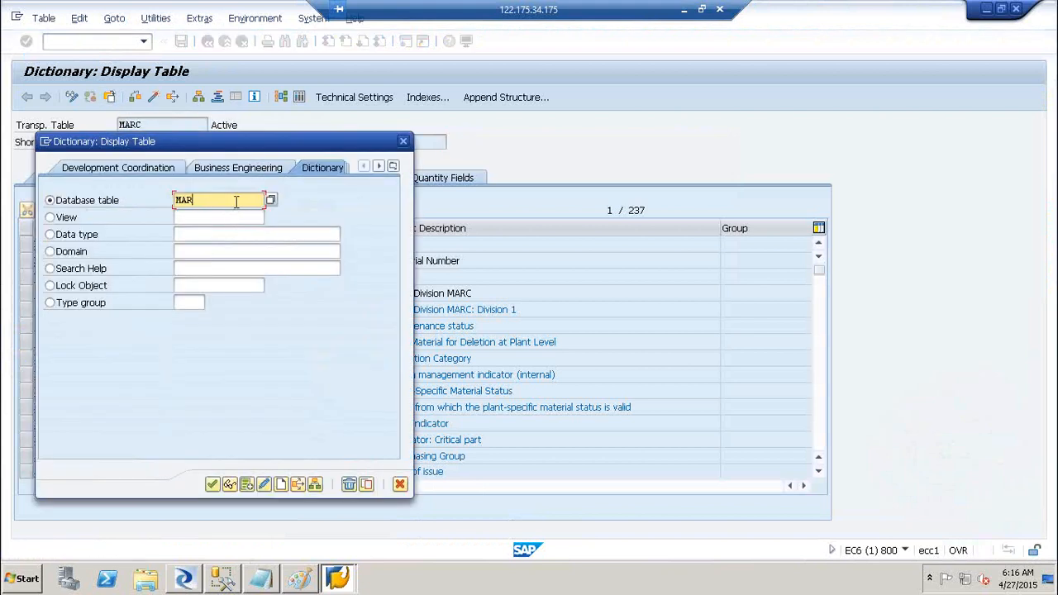
{"action": "type", "text": "D"}
{"action": "left_click", "coordinate": [213, 486]}
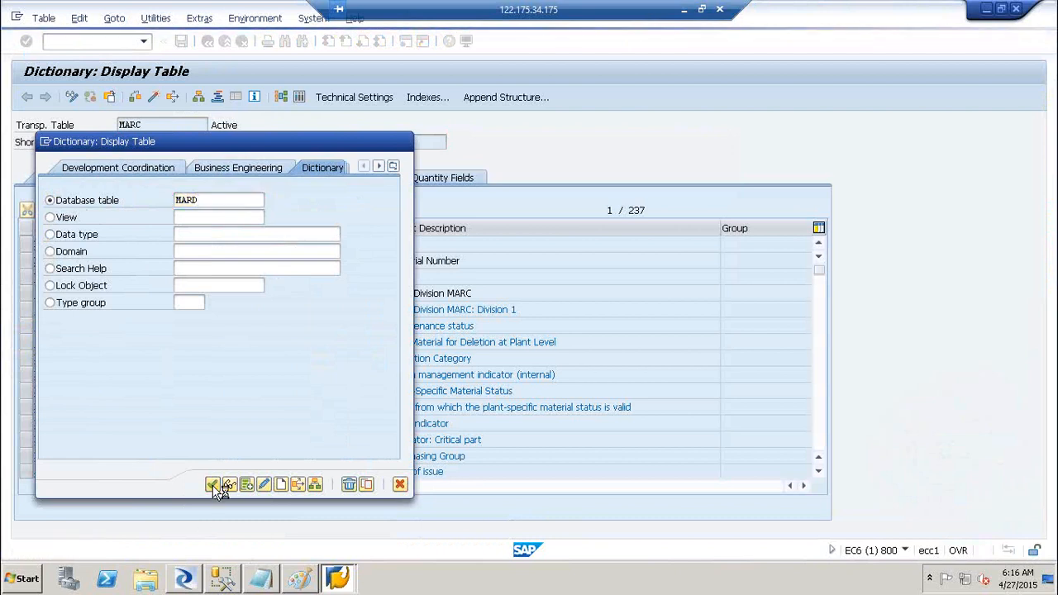
{"action": "left_click_drag", "start_coordinate": [281, 142], "coordinate": [94, 162]}
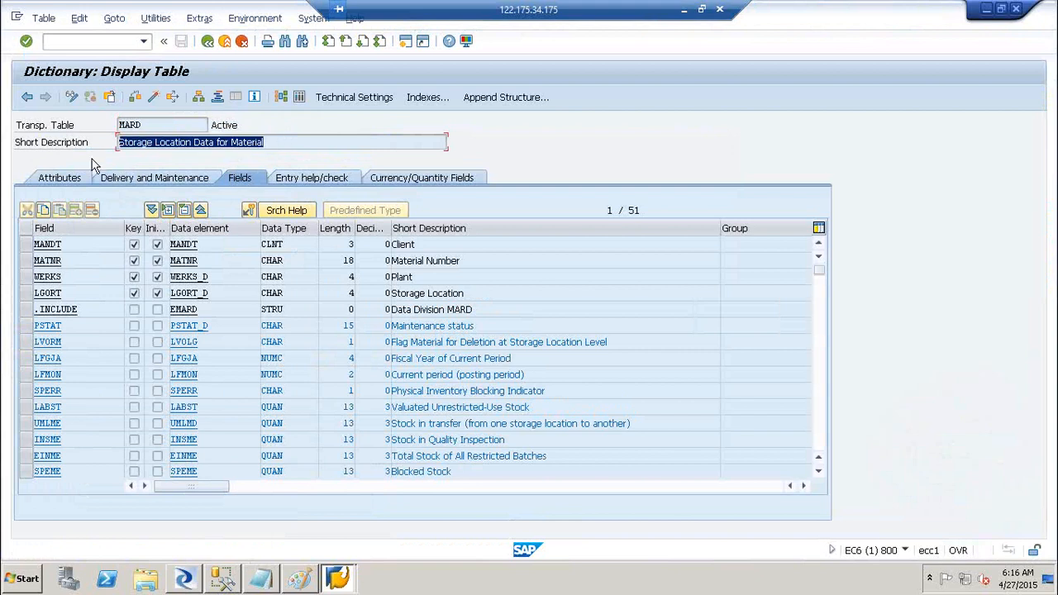
{"action": "left_click", "coordinate": [187, 580]}
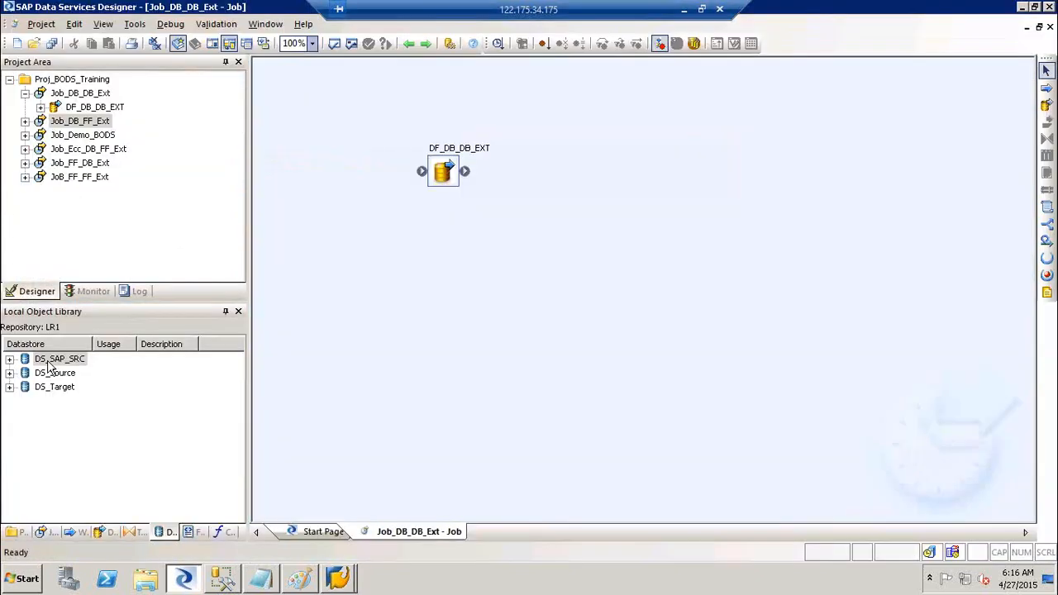
- Search DS_SAP_SRC's External Data for tables with MARC in the name
{"action": "left_click", "coordinate": [48, 363]}
{"action": "right_click", "coordinate": [48, 364]}
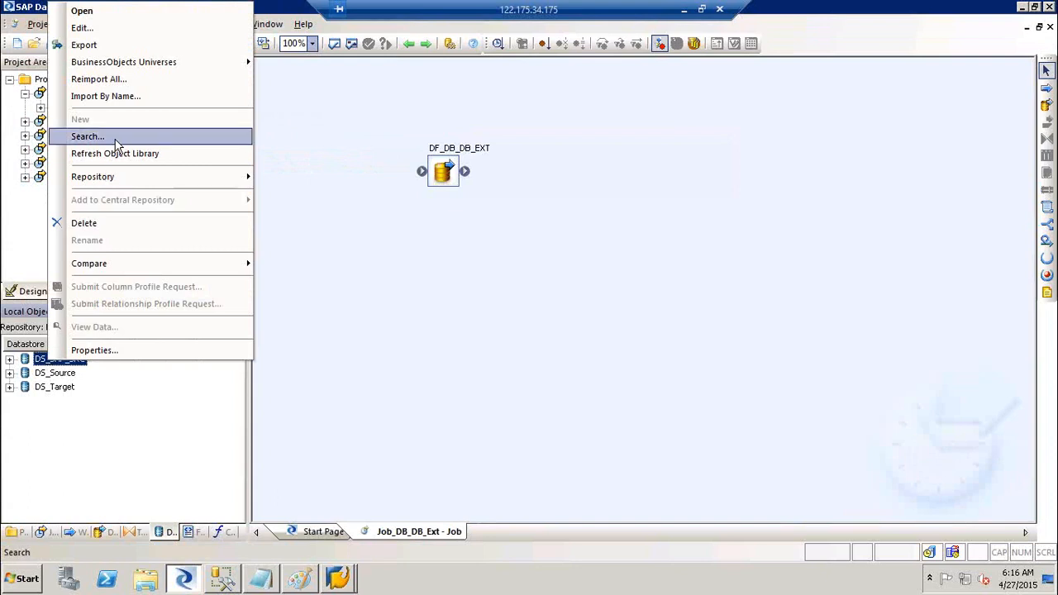
{"action": "left_click", "coordinate": [116, 136]}
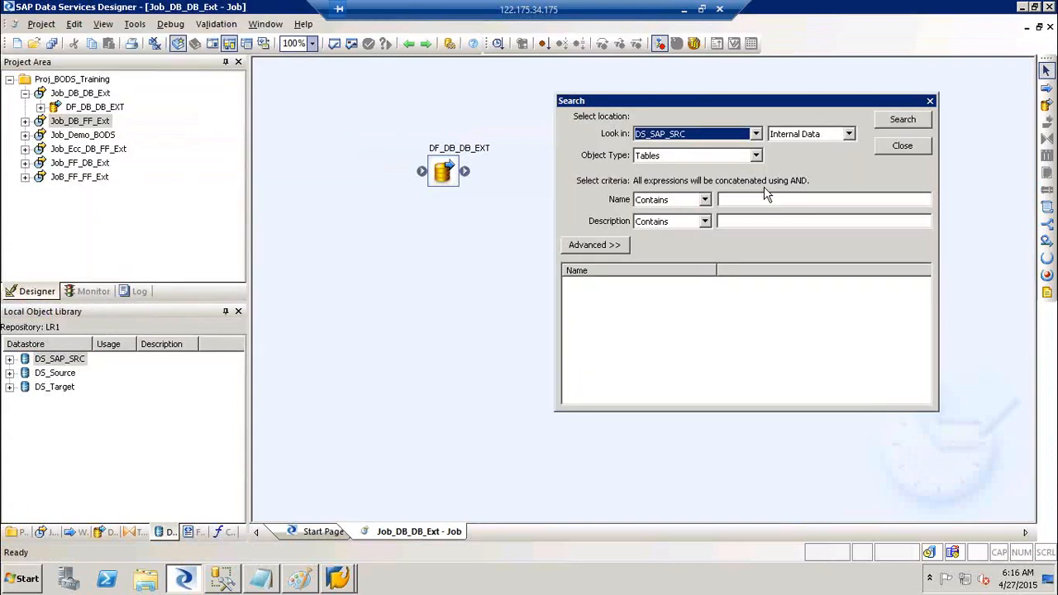
{"action": "left_click", "coordinate": [754, 198]}
{"action": "type", "text": "MARC"}
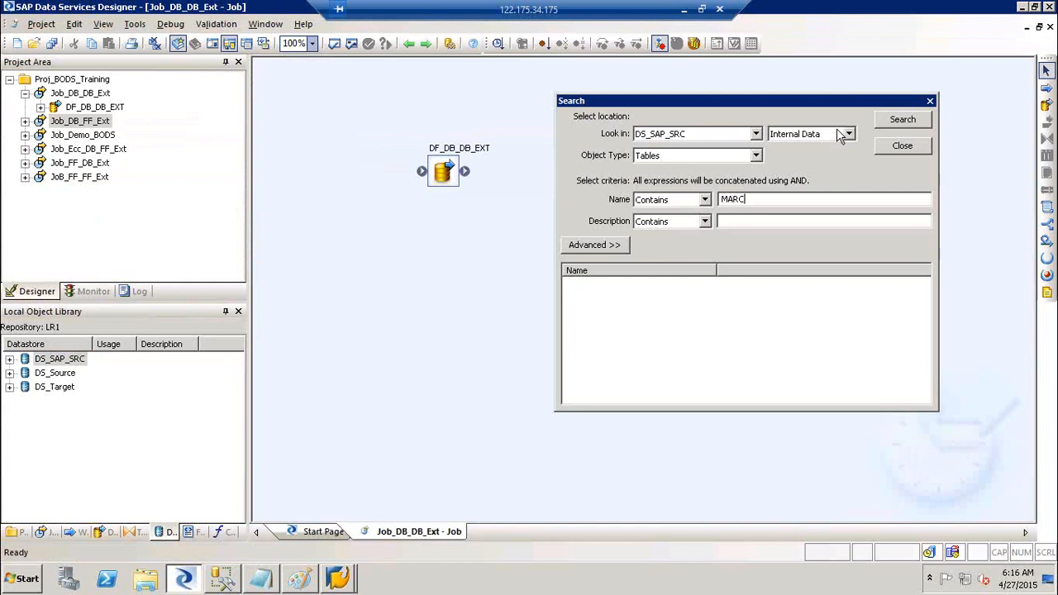
{"action": "left_click", "coordinate": [810, 133]}
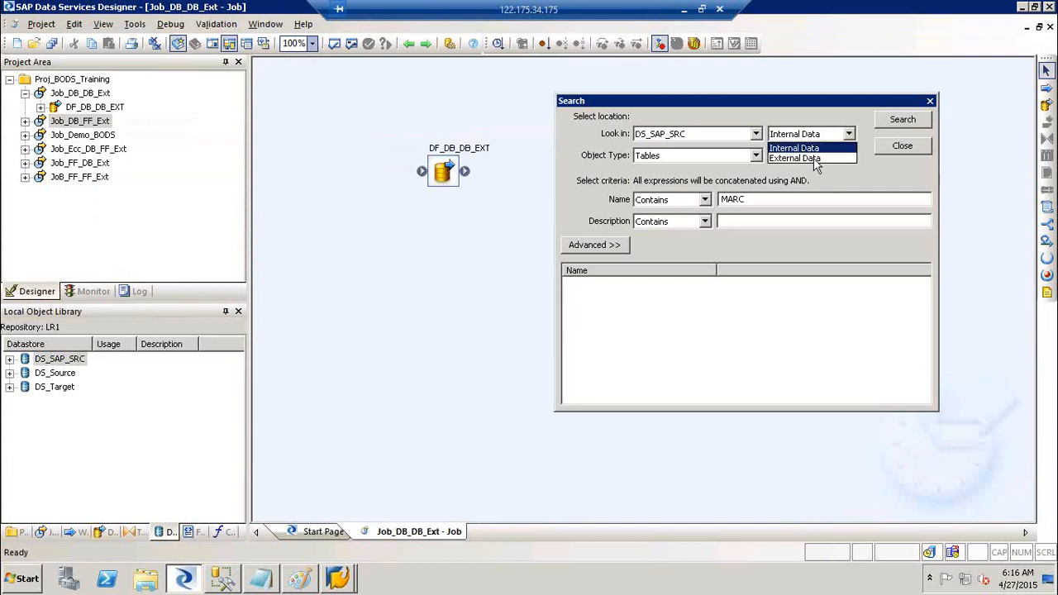
{"action": "left_click", "coordinate": [814, 158]}
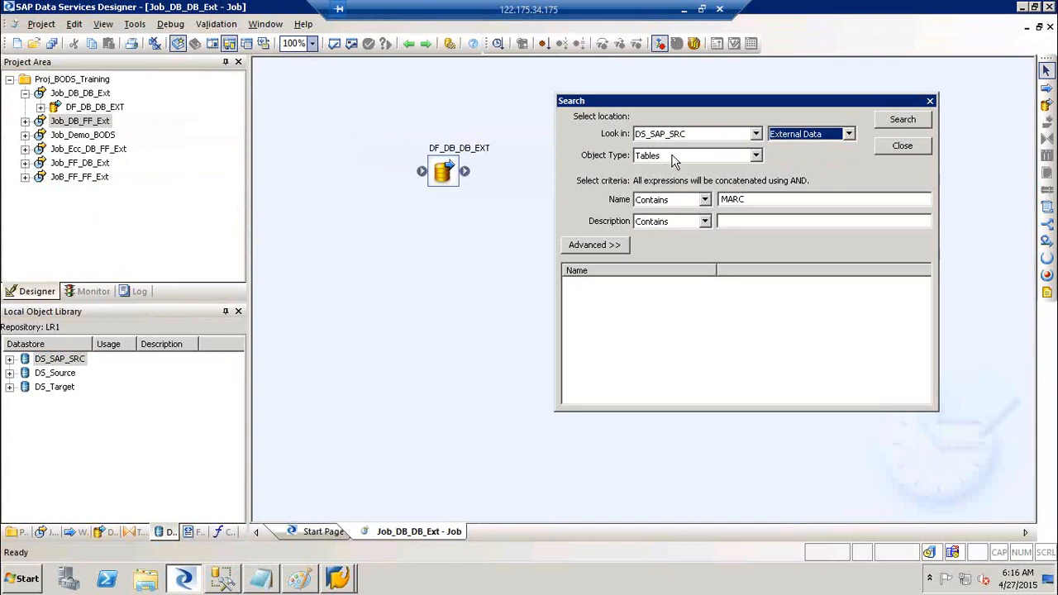
{"action": "left_click", "coordinate": [903, 120]}
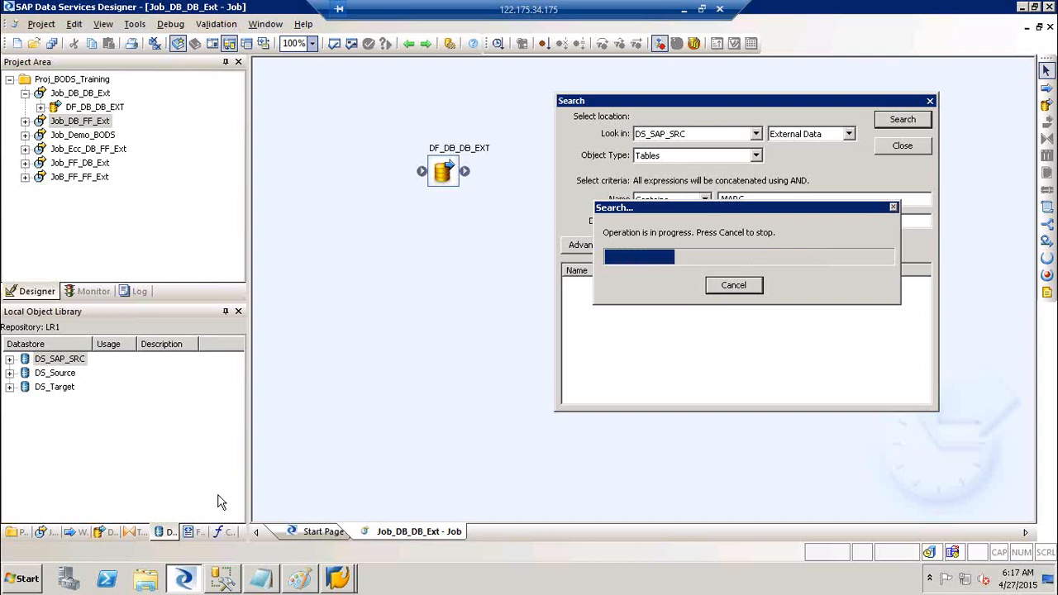
{"action": "left_click", "coordinate": [263, 581]}
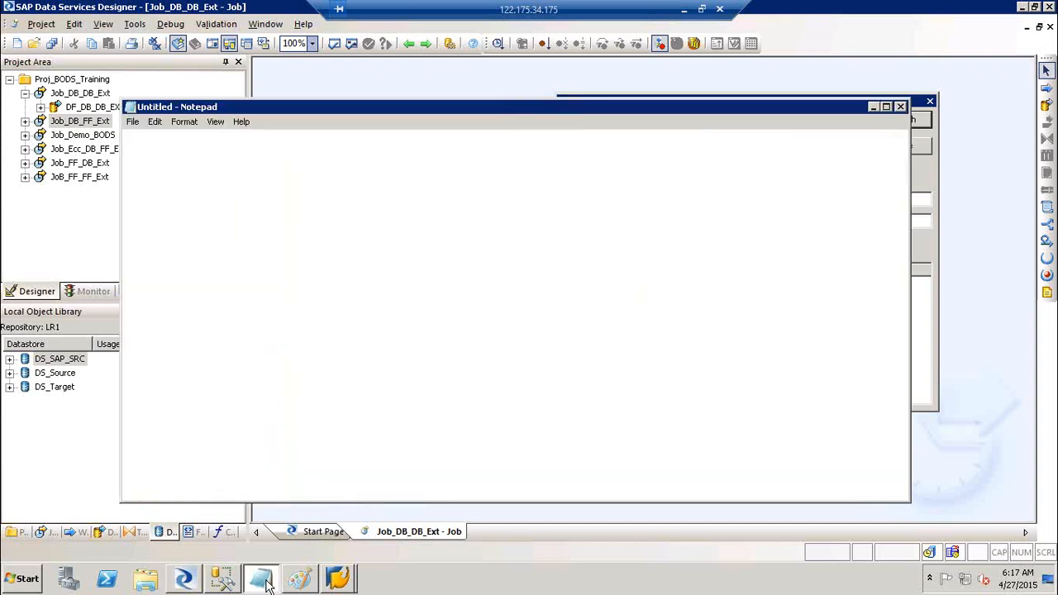
- Type the 'Re-Usability ( Object)' heading and the list Job, WF, DF, table, Data store, Tranformation, FF
{"action": "key", "text": "Return"}
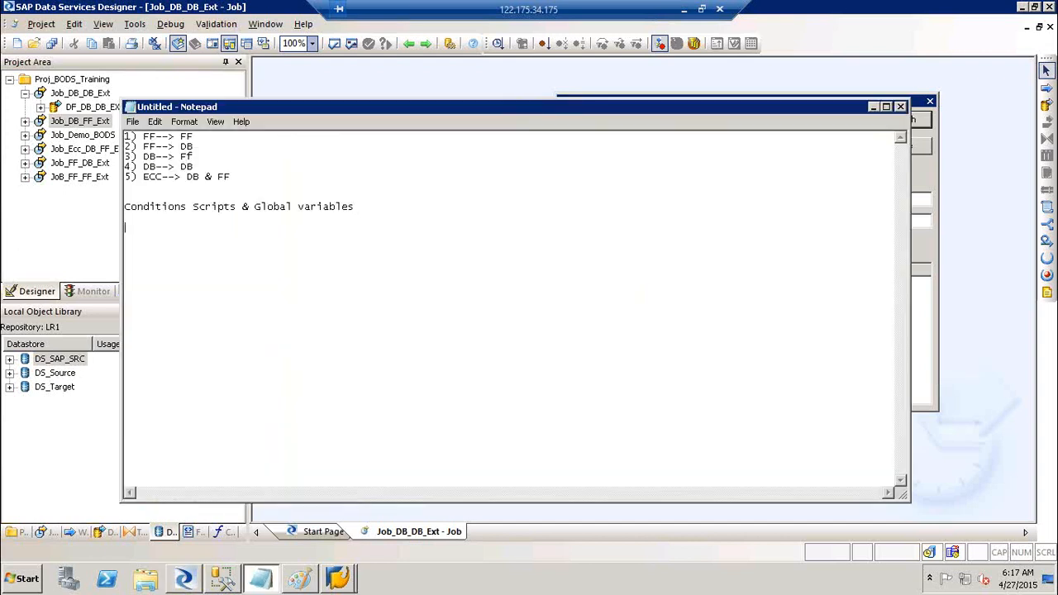
{"action": "type", "text": "Re-Usability ( Object)"}
{"action": "key", "text": "Return"}
{"action": "key", "text": "Return"}
{"action": "type", "text": "O"}
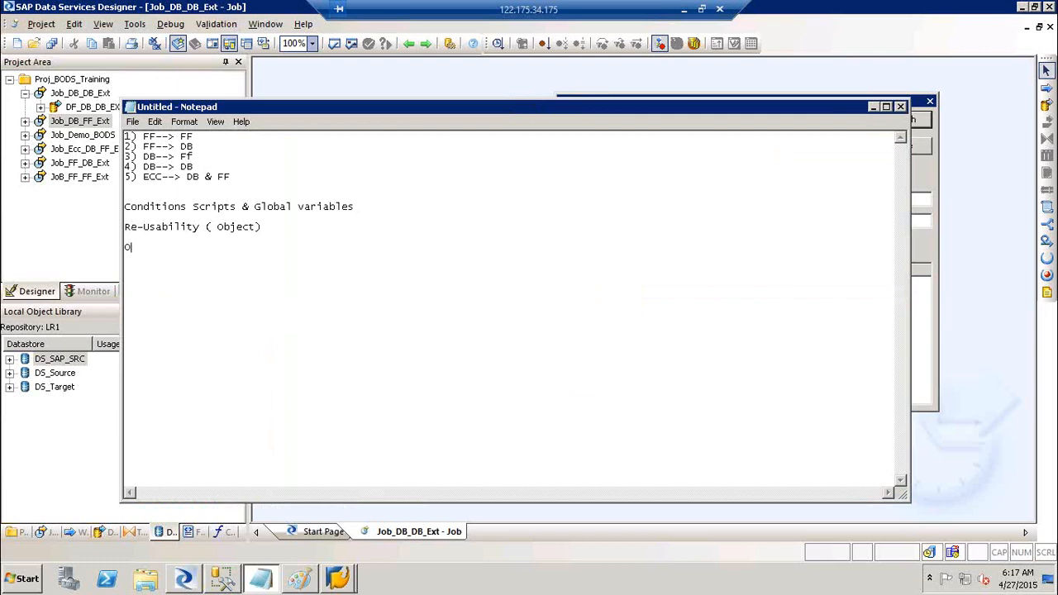
{"action": "type", "text": "bject --> Job, WF,DF,table, Dat"}
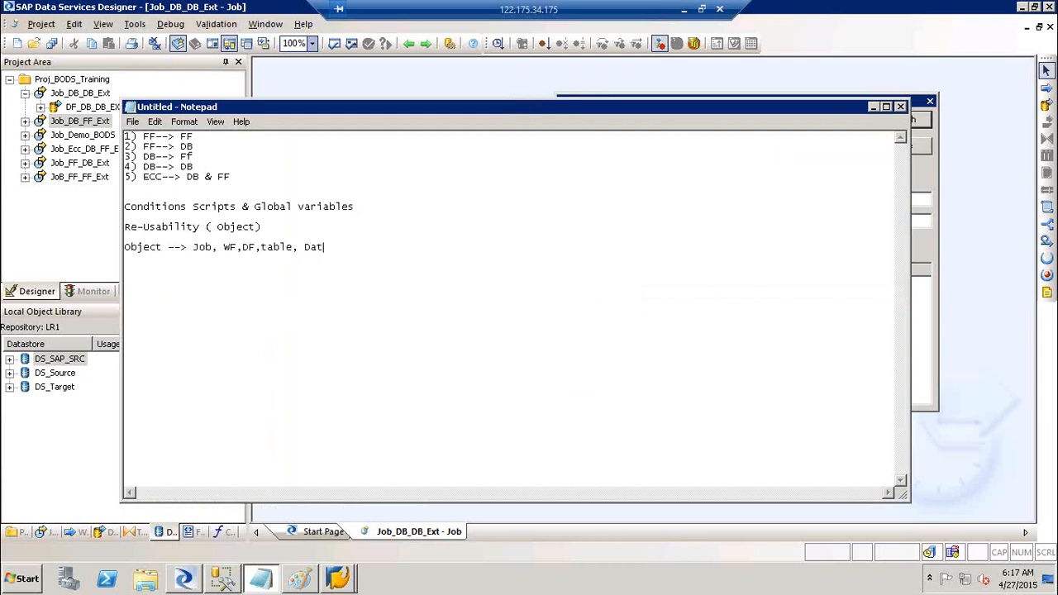
{"action": "type", "text": "a store, Tranformation, FF"}
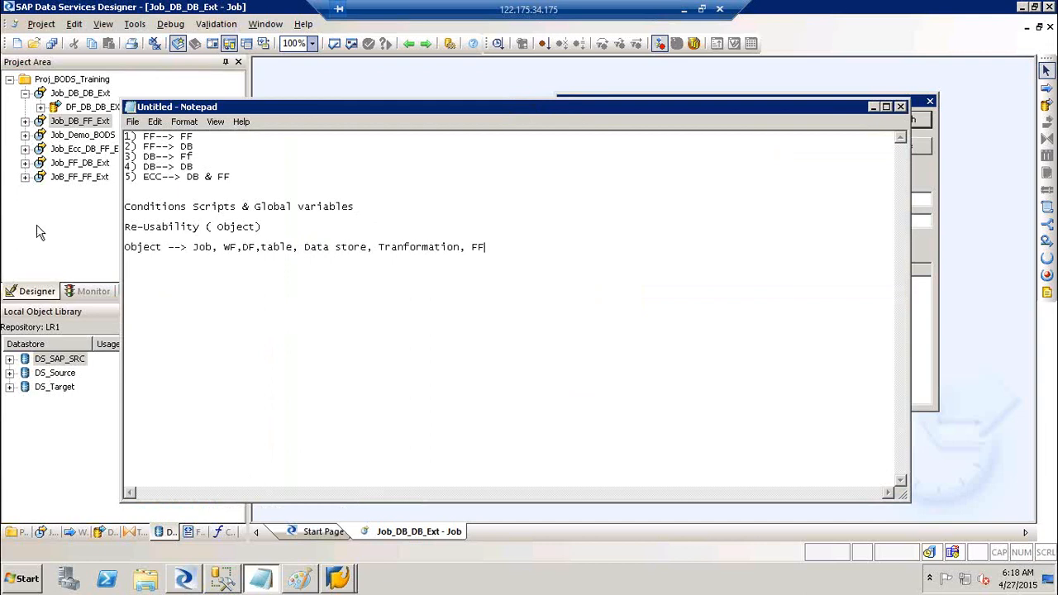
- Add the 'Single Use Object' and 'Re-Usable Object' lines to the notes
{"action": "left_click", "coordinate": [873, 108]}
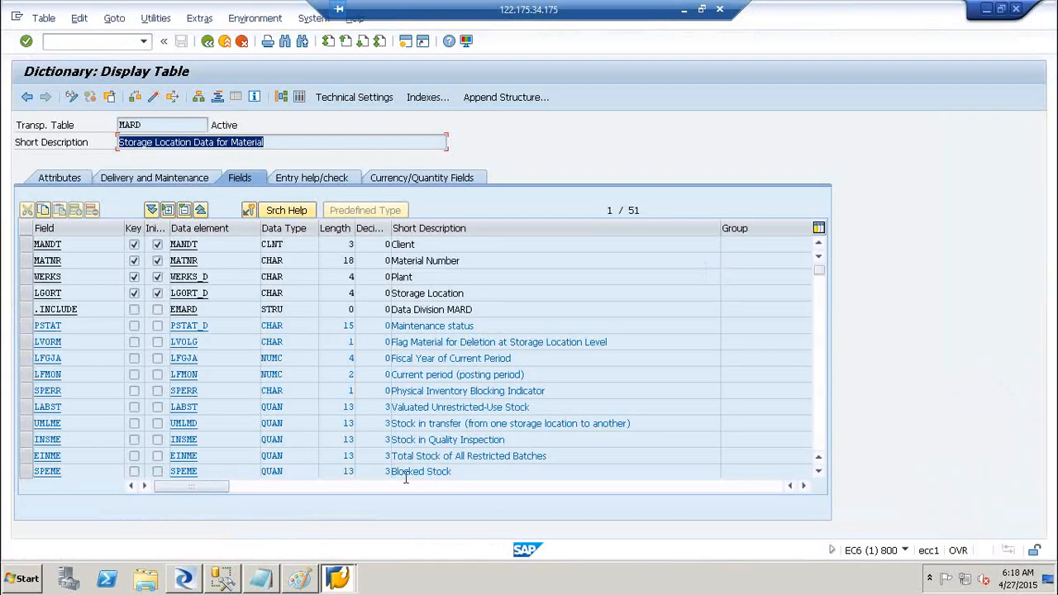
{"action": "left_click", "coordinate": [338, 579]}
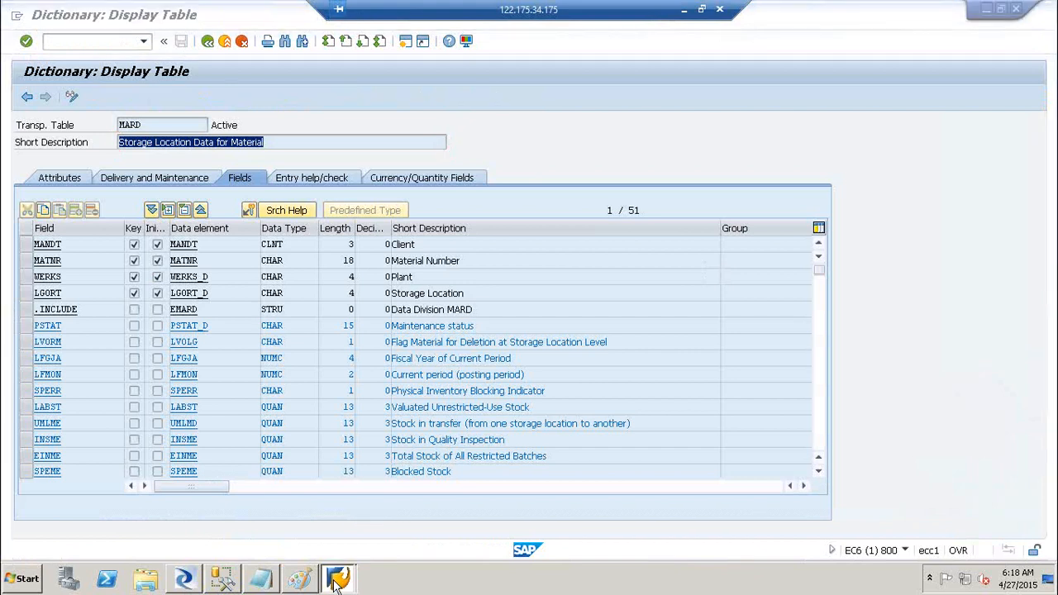
{"action": "left_click", "coordinate": [183, 580]}
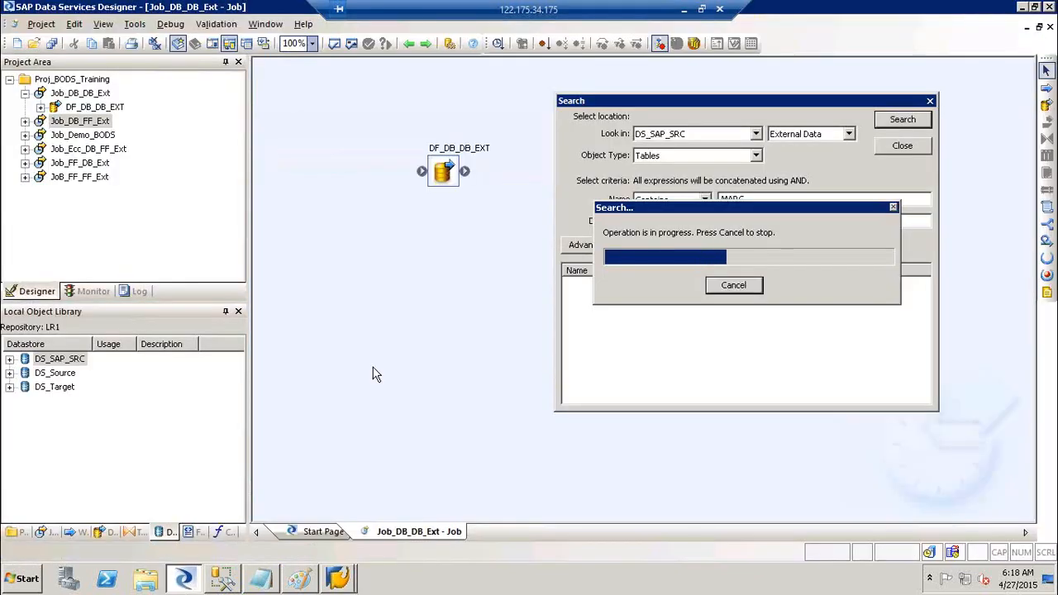
{"action": "left_click", "coordinate": [261, 579]}
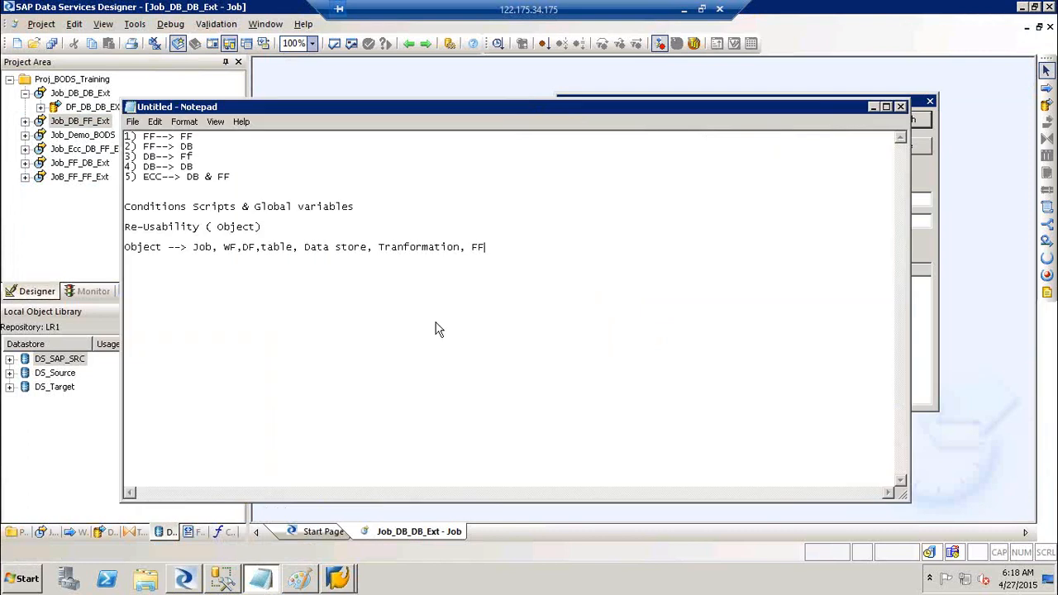
{"action": "key", "text": "Return"}
{"action": "key", "text": "Return"}
{"action": "type", "text": "Re"}
{"action": "type", "text": "-"}
{"action": "type", "text": "Single Us"}
{"action": "type", "text": "e Object"}
{"action": "left_click", "coordinate": [445, 326]}
{"action": "type", "text": "Usable O"}
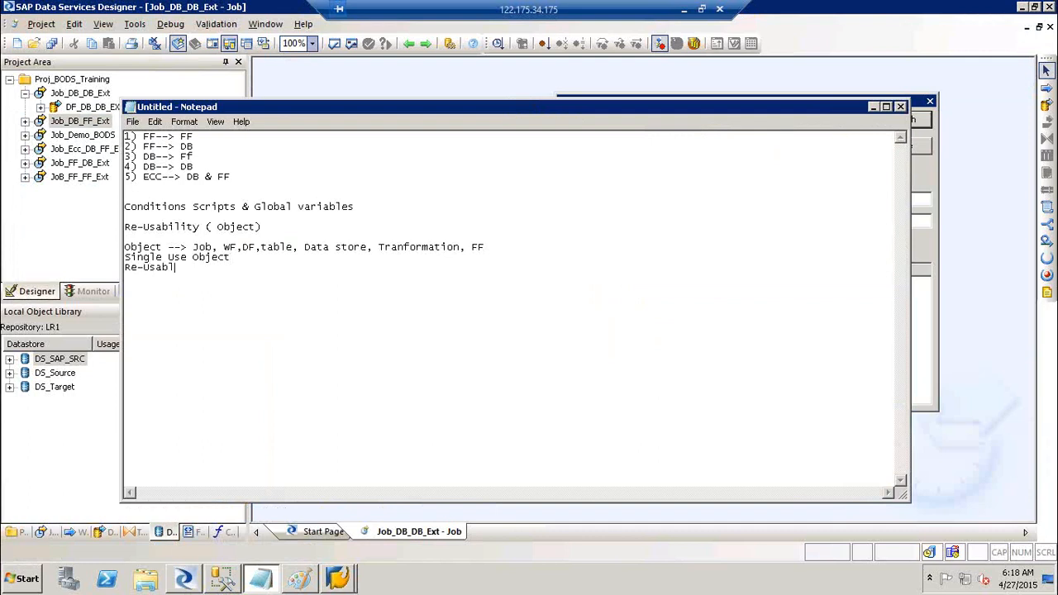
{"action": "type", "text": "bject"}
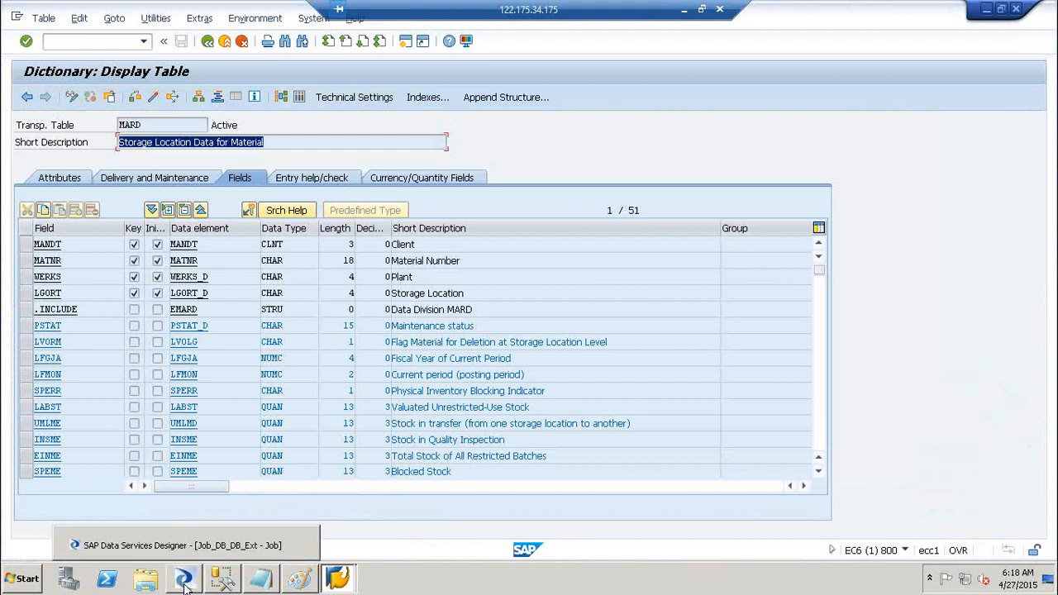
- Import the MARC table from the search results into DS_SAP_SRC
{"action": "left_click", "coordinate": [186, 585]}
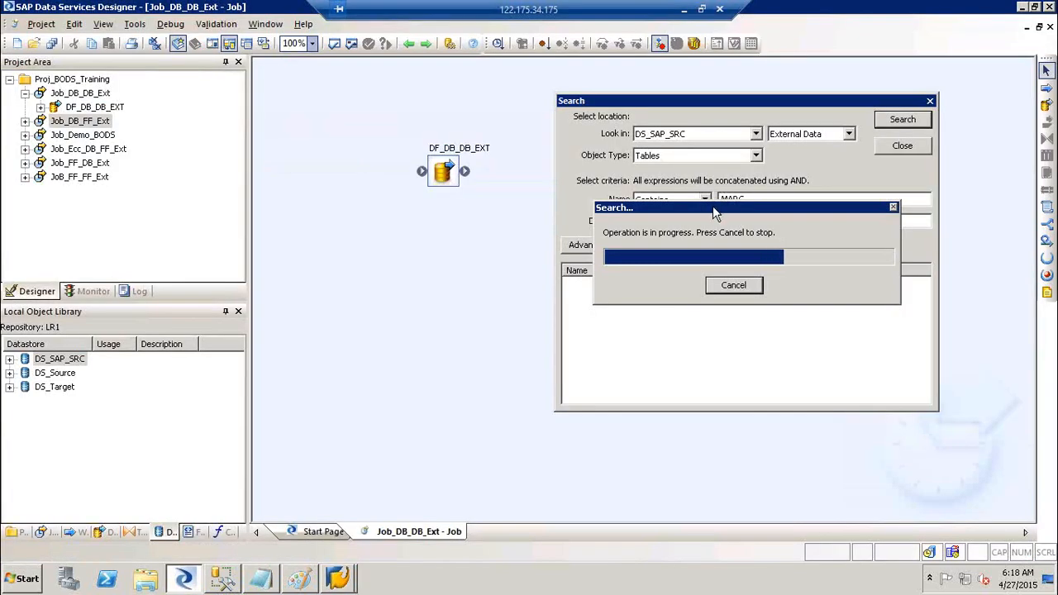
{"action": "left_click_drag", "start_coordinate": [713, 206], "coordinate": [745, 324]}
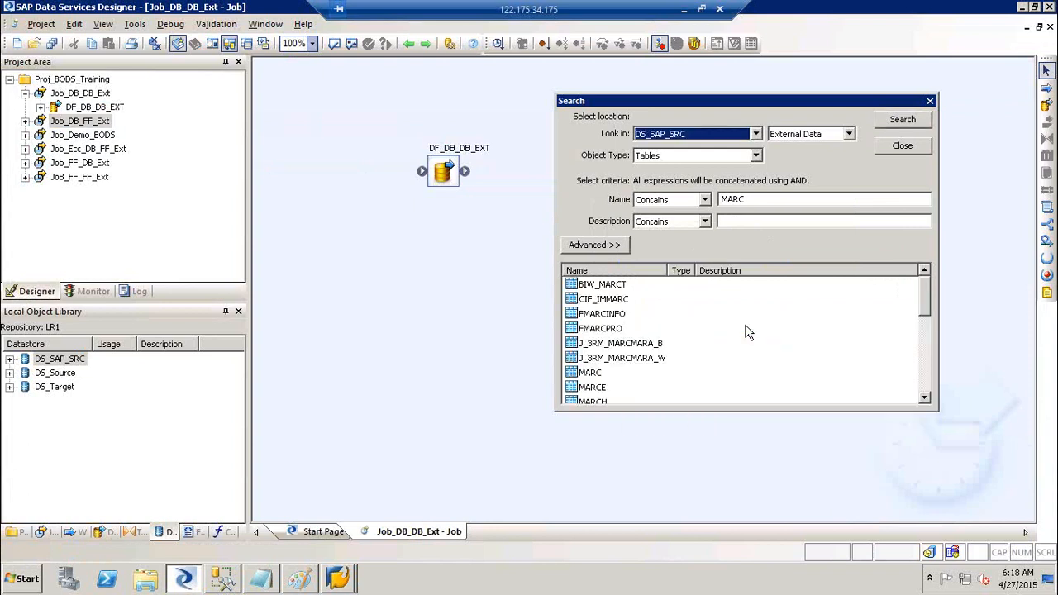
{"action": "left_click", "coordinate": [589, 376]}
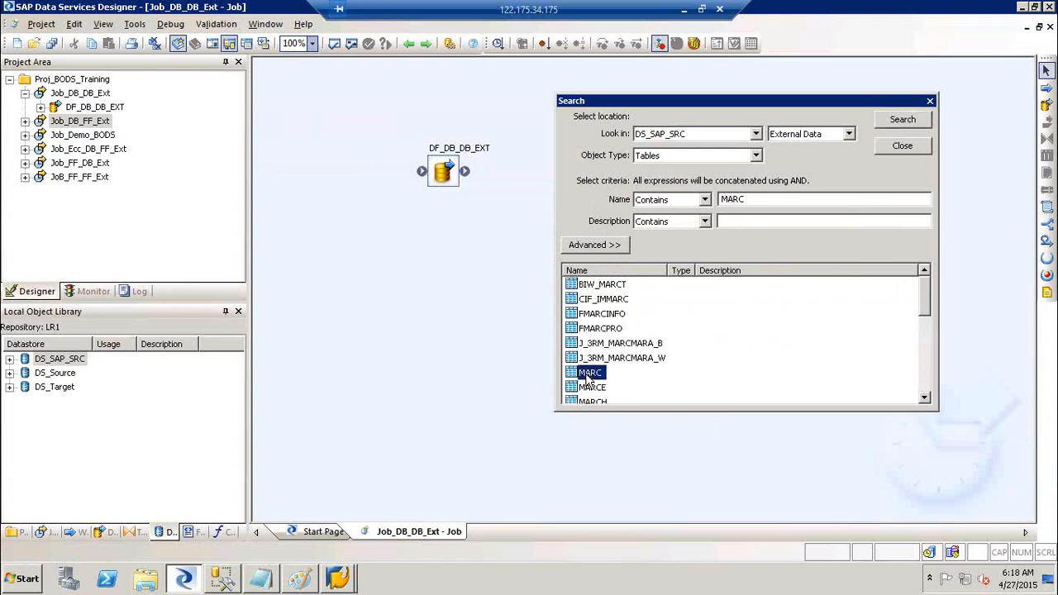
{"action": "right_click", "coordinate": [589, 379]}
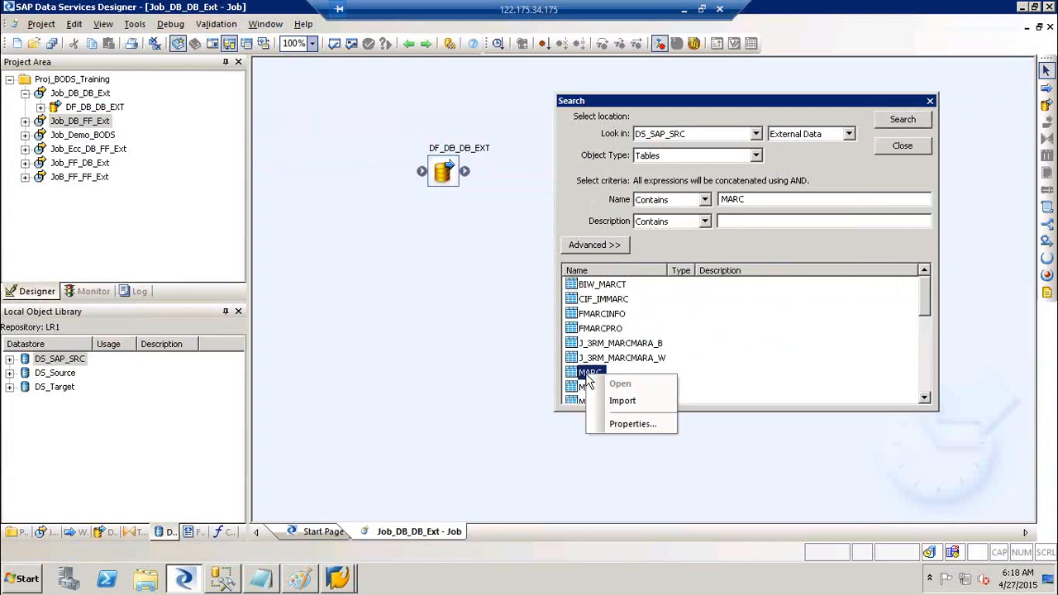
{"action": "left_click", "coordinate": [622, 401]}
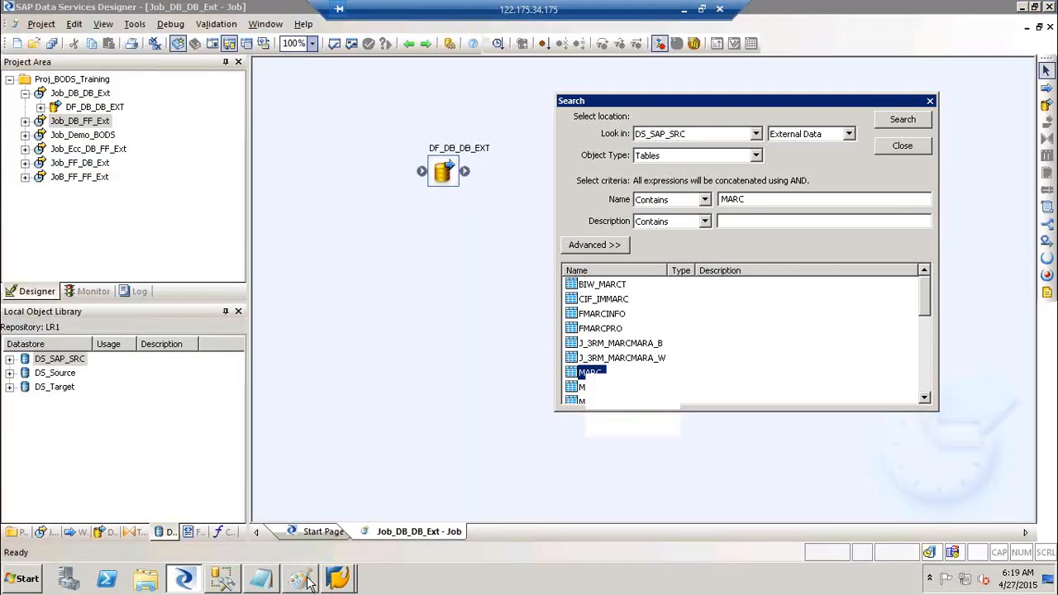
- Label the Paint diagram 'MARA Ext', 'MARC EXT' and 'Join' at Extraction, Validation and Enrichment
{"action": "left_click", "coordinate": [308, 582]}
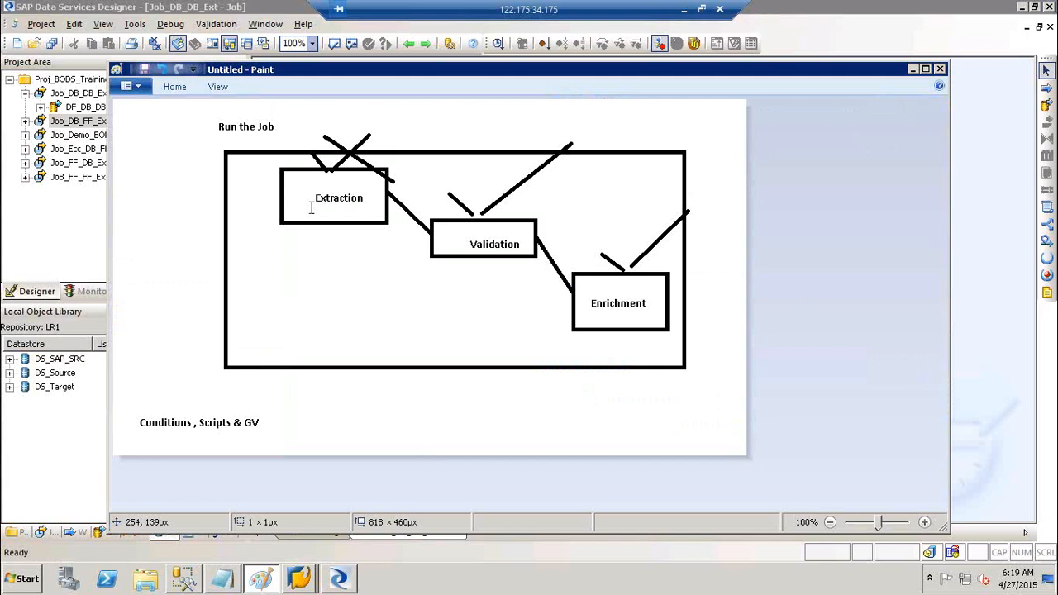
{"action": "left_click", "coordinate": [308, 201]}
{"action": "type", "text": "MA"}
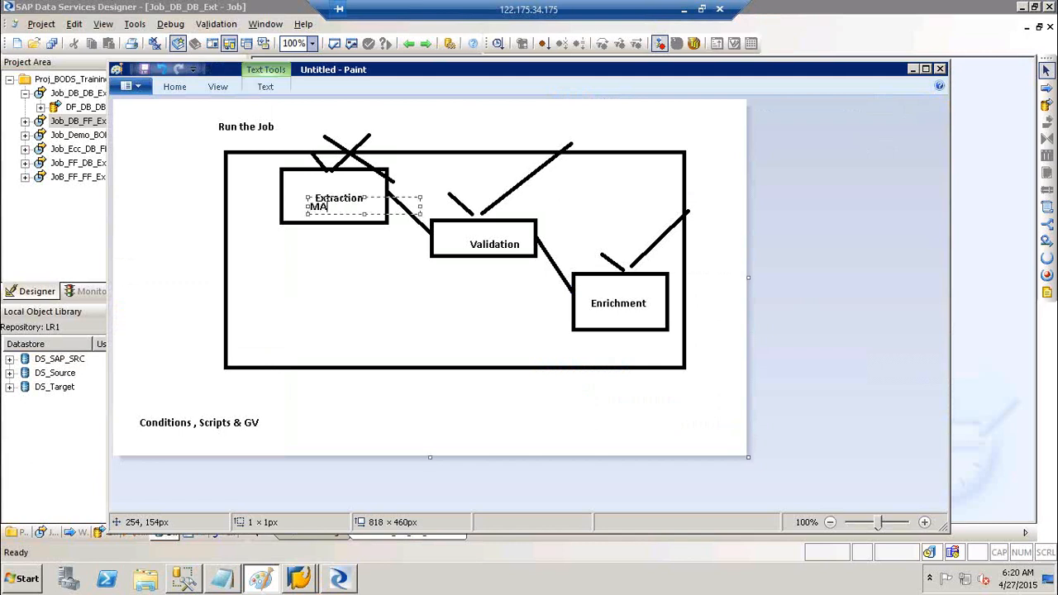
{"action": "type", "text": "RA Ext"}
{"action": "left_click", "coordinate": [448, 229]}
{"action": "left_click", "coordinate": [448, 229]}
{"action": "type", "text": "MAR"}
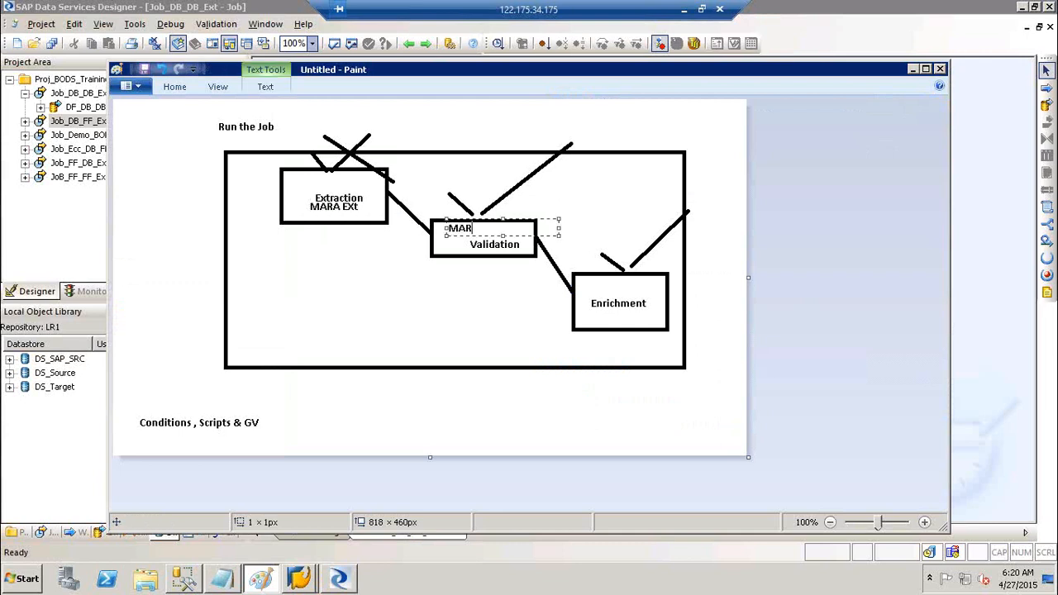
{"action": "type", "text": "C EXT"}
{"action": "left_click", "coordinate": [592, 286]}
{"action": "left_click", "coordinate": [592, 286]}
{"action": "type", "text": "Join"}
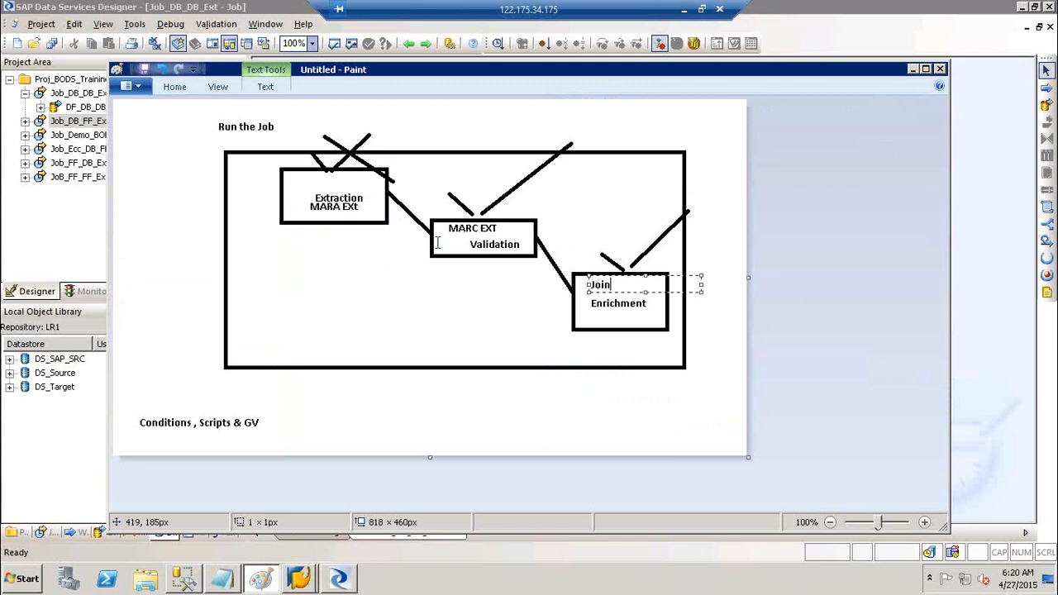
{"action": "left_click", "coordinate": [354, 200]}
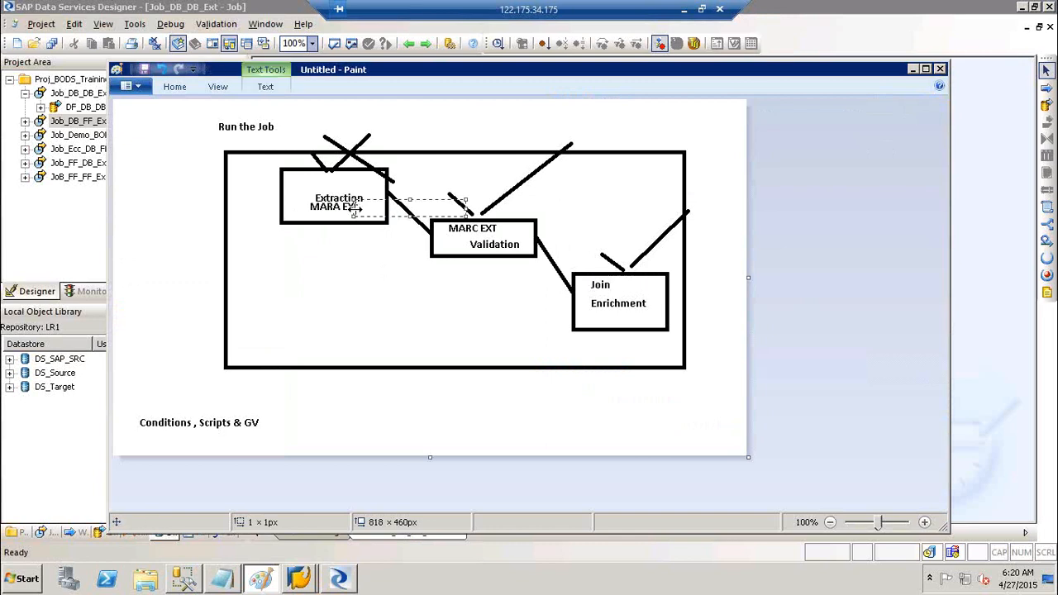
{"action": "mouse_move", "coordinate": [344, 205]}
{"action": "left_mouse_down"}
{"action": "mouse_move", "coordinate": [306, 208]}
{"action": "mouse_move", "coordinate": [340, 203]}
{"action": "left_mouse_up"}
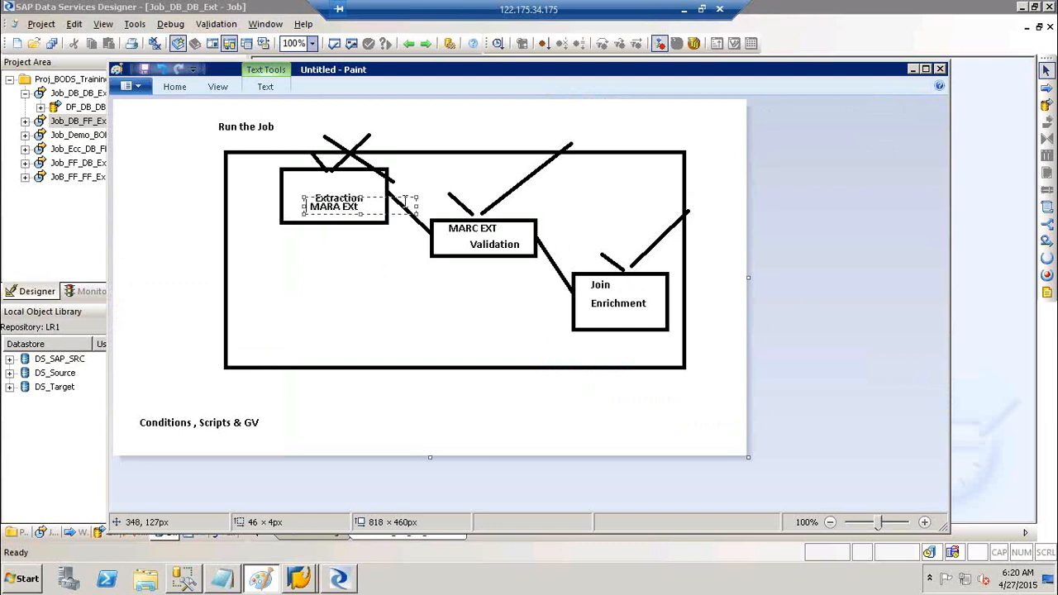
{"action": "key", "text": "alt+Tab"}
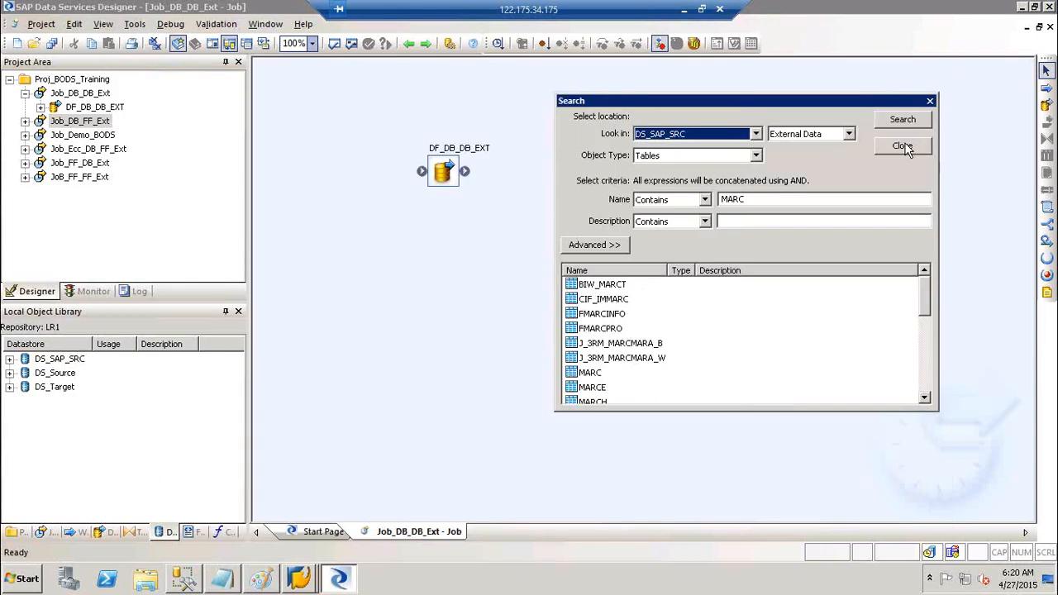
- Expand DS_SAP_SRC to view its imported tables and close the Search window
{"action": "left_click", "coordinate": [9, 359]}
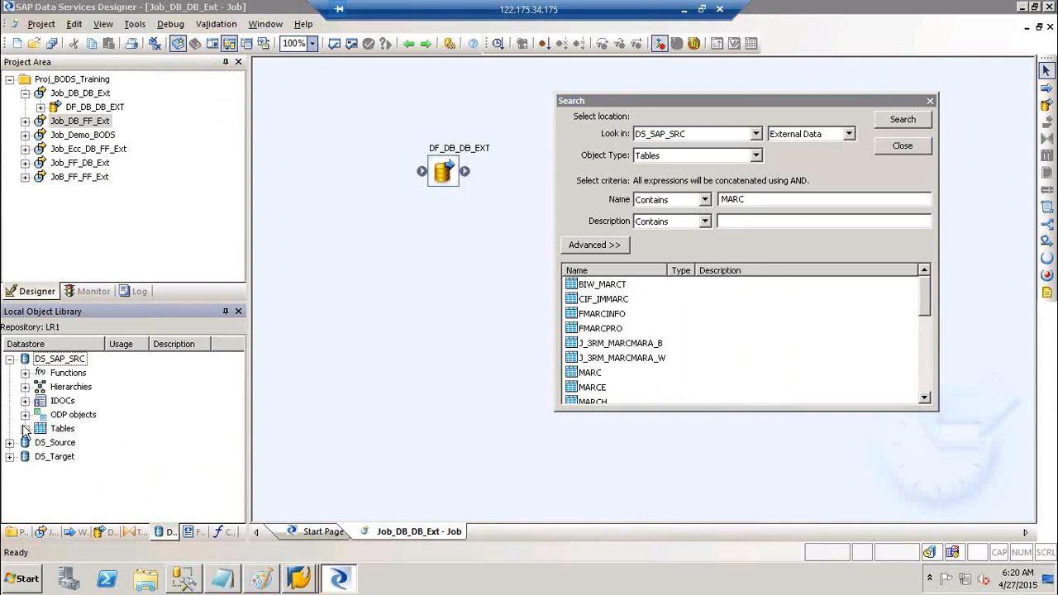
{"action": "left_click", "coordinate": [26, 429]}
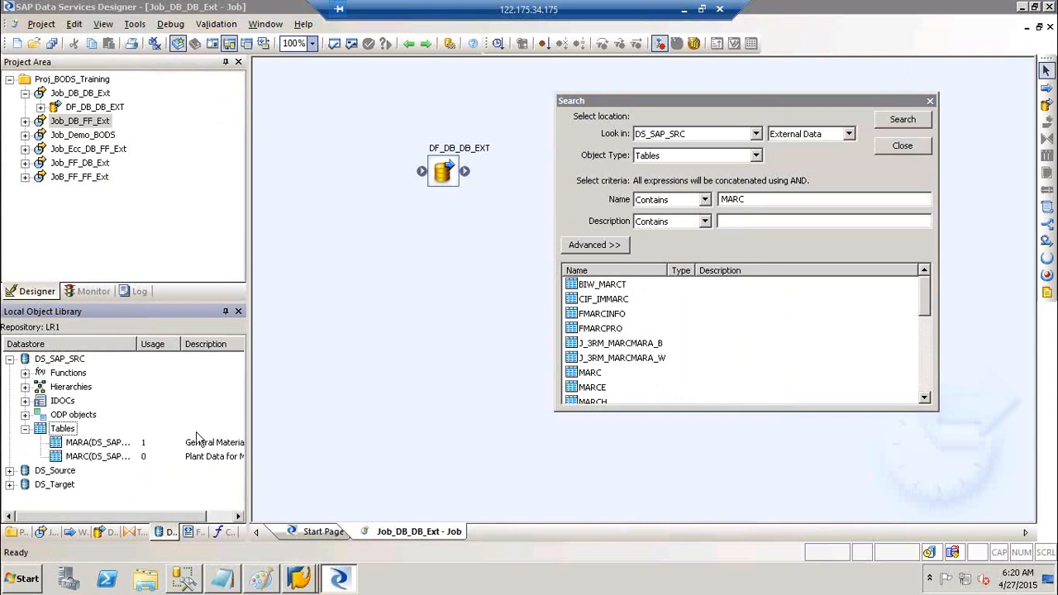
{"action": "left_click", "coordinate": [910, 152]}
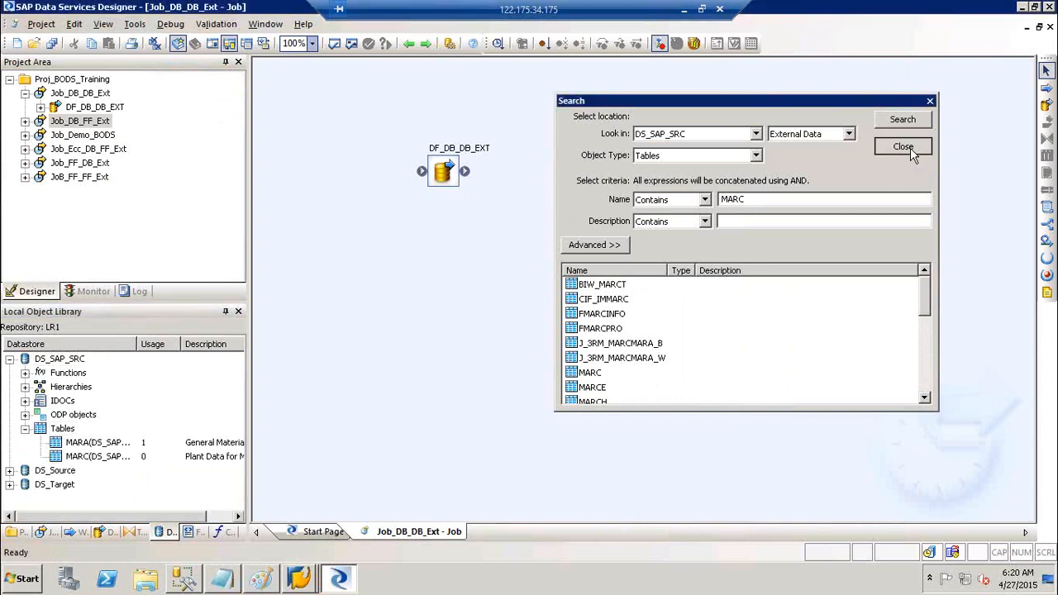
{"action": "left_click", "coordinate": [26, 93]}
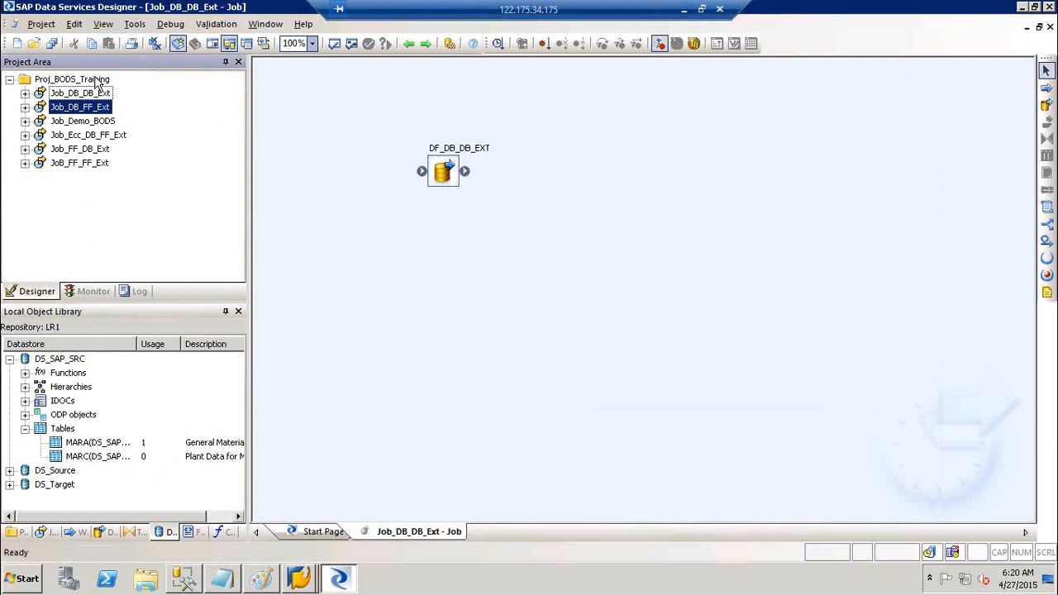
- Create batch job Job_Cond_Scr_GV in the Proj_BODS_Training project
{"action": "right_click", "coordinate": [97, 80]}
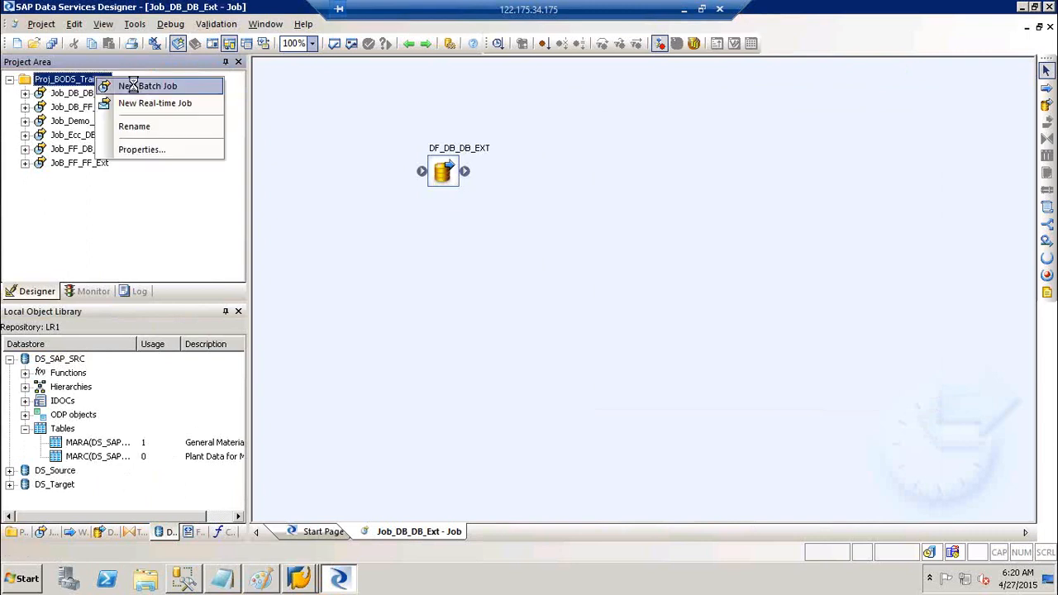
{"action": "left_click", "coordinate": [133, 86]}
{"action": "type", "text": "Jo"}
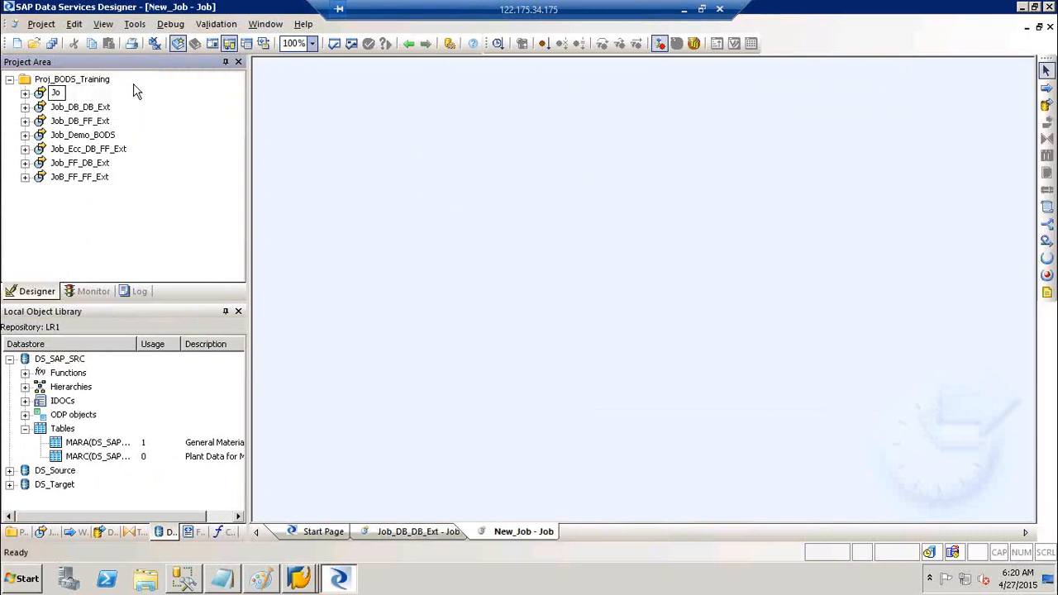
{"action": "type", "text": "b_Cond_Scr_GV"}
{"action": "left_click", "coordinate": [392, 170]}
{"action": "left_click", "coordinate": [1047, 114]}
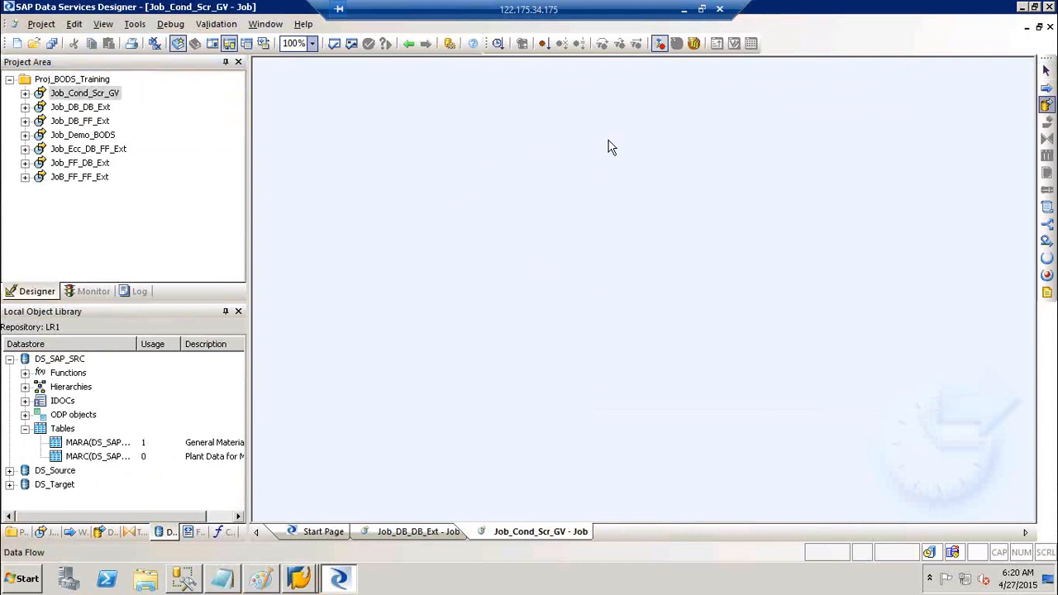
- Remove an accidentally placed data flow from the job
{"action": "left_click", "coordinate": [576, 172]}
{"action": "type", "text": "DF"}
{"action": "key", "text": "BackSpace"}
{"action": "key", "text": "BackSpace"}
{"action": "left_click", "coordinate": [601, 194]}
{"action": "key", "text": "Delete"}
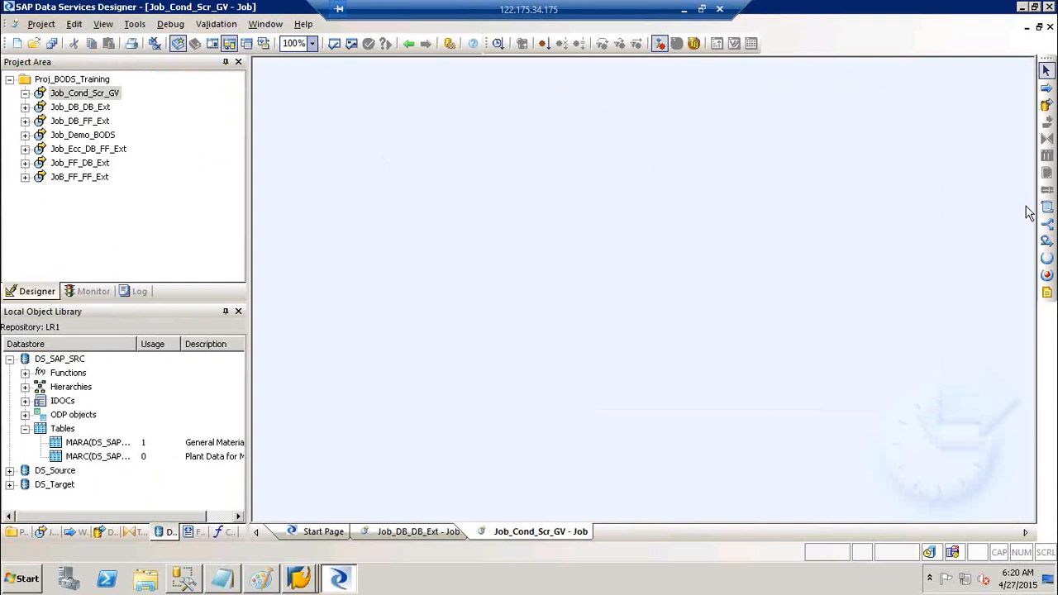
- Place three conditionals named Cond_MARA, COND_MARC and Cond_Join diagonally down the workspace
{"action": "left_click", "coordinate": [1047, 225]}
{"action": "left_click", "coordinate": [401, 166]}
{"action": "type", "text": "Cond_MARA"}
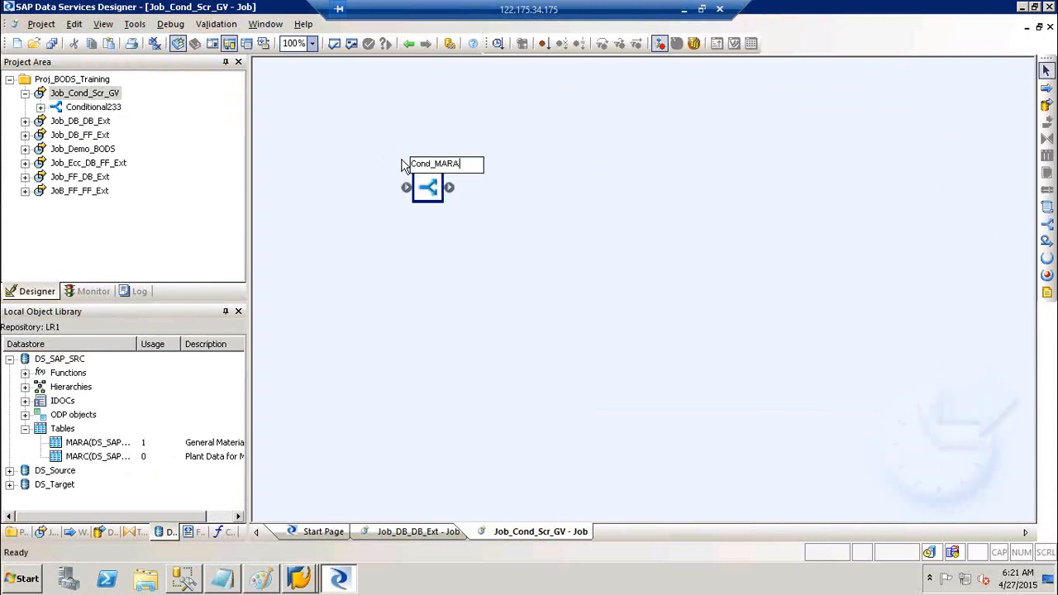
{"action": "left_click", "coordinate": [694, 258]}
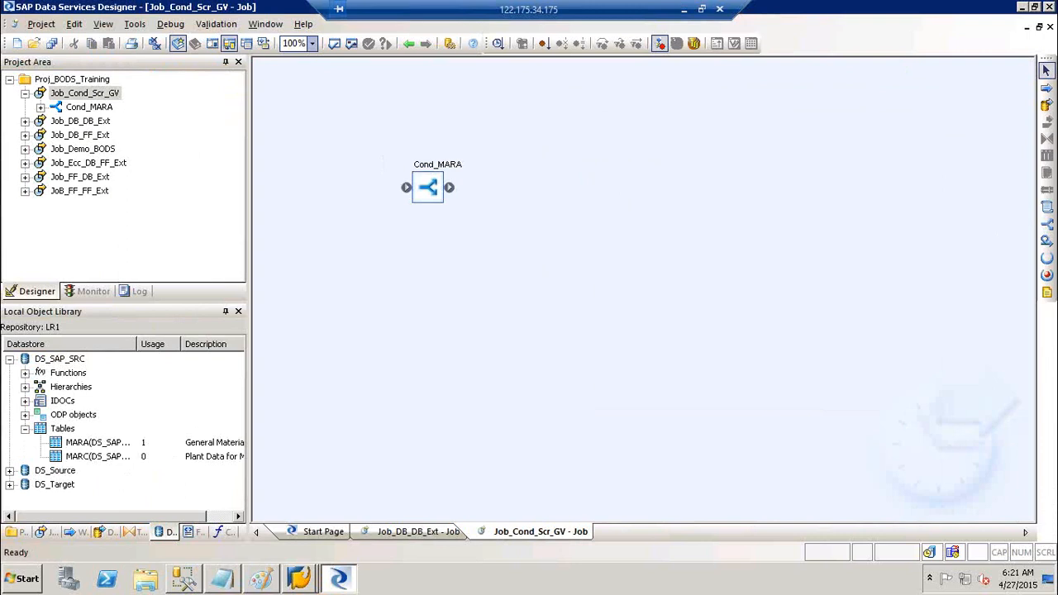
{"action": "left_click", "coordinate": [1046, 224]}
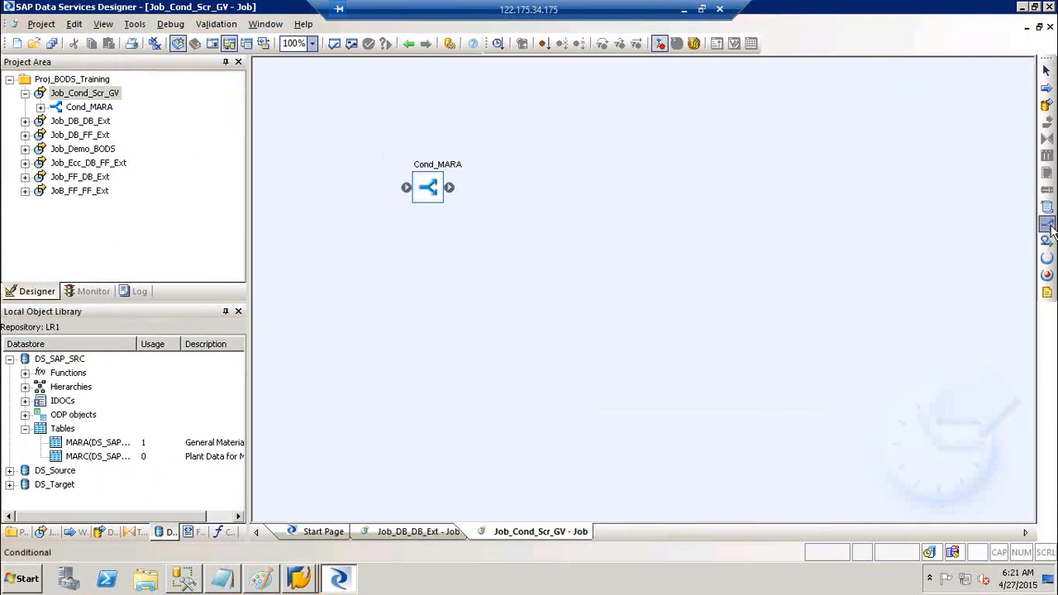
{"action": "left_click", "coordinate": [532, 230]}
{"action": "type", "text": "COND_MARC"}
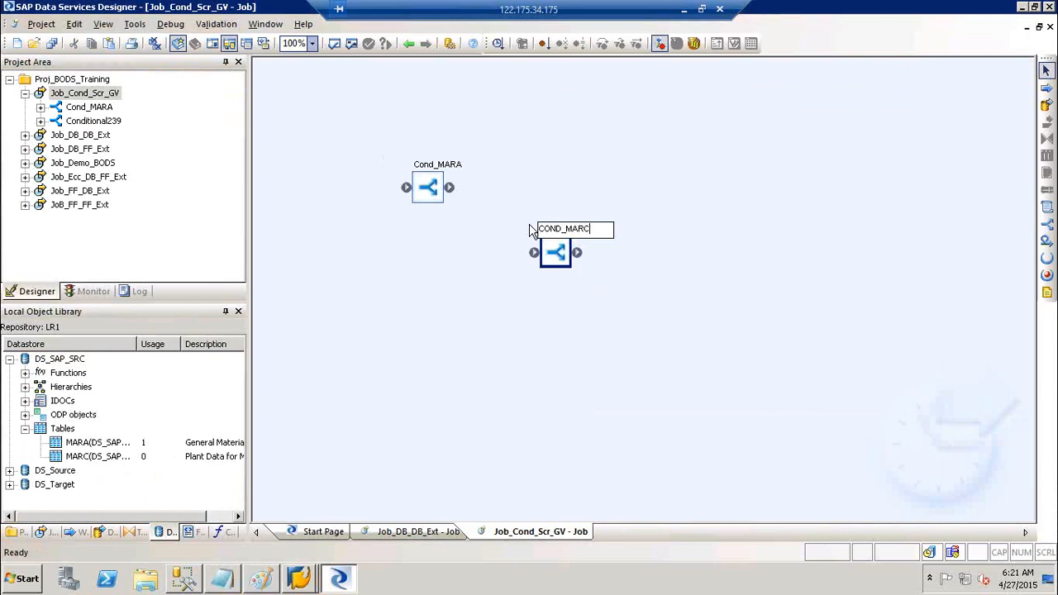
{"action": "left_click", "coordinate": [682, 292]}
{"action": "left_click", "coordinate": [1048, 225]}
{"action": "left_click", "coordinate": [643, 288]}
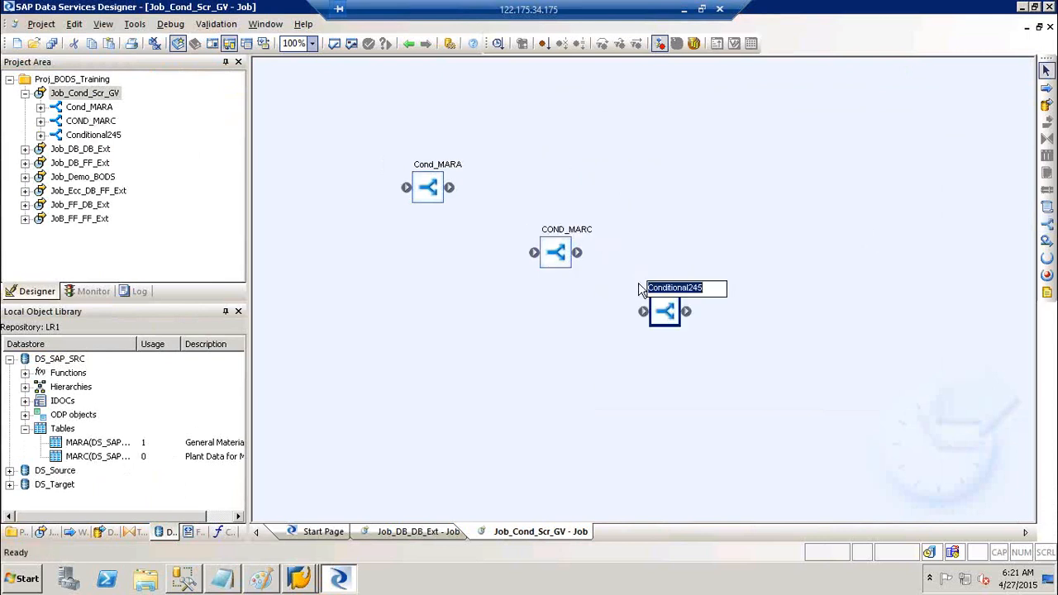
{"action": "type", "text": "Cond_Join"}
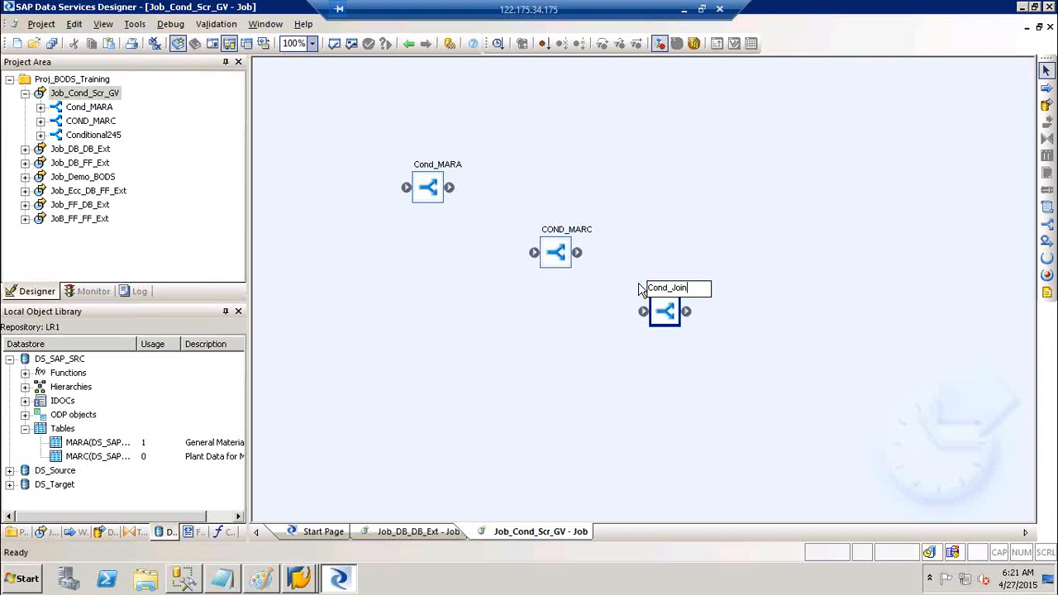
{"action": "left_click", "coordinate": [763, 218]}
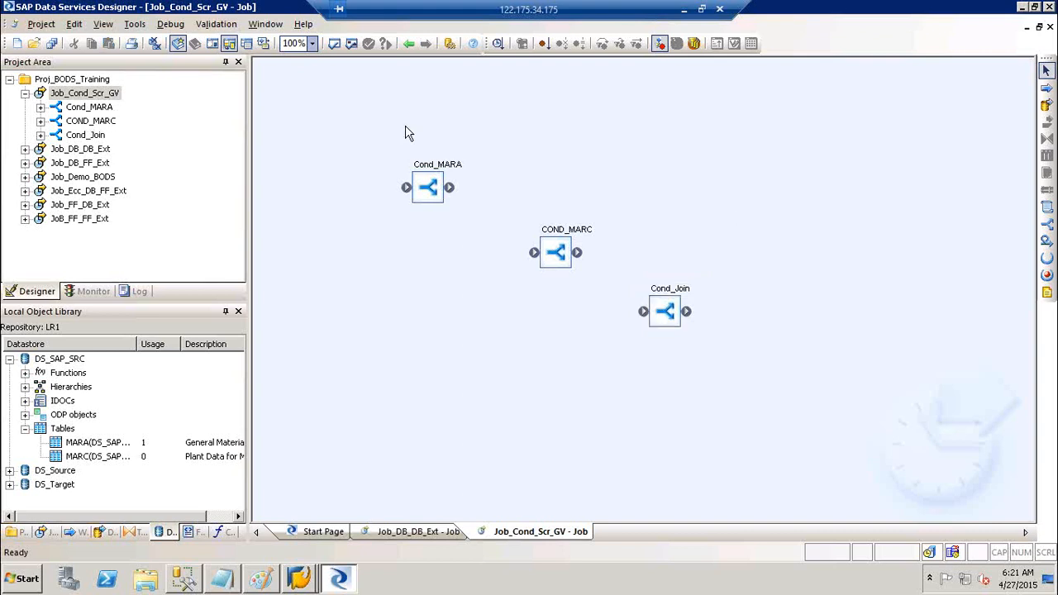
- Tidy the conditionals and add a script named Scr_init before Cond_MARA
{"action": "left_click_drag", "start_coordinate": [436, 196], "coordinate": [440, 212]}
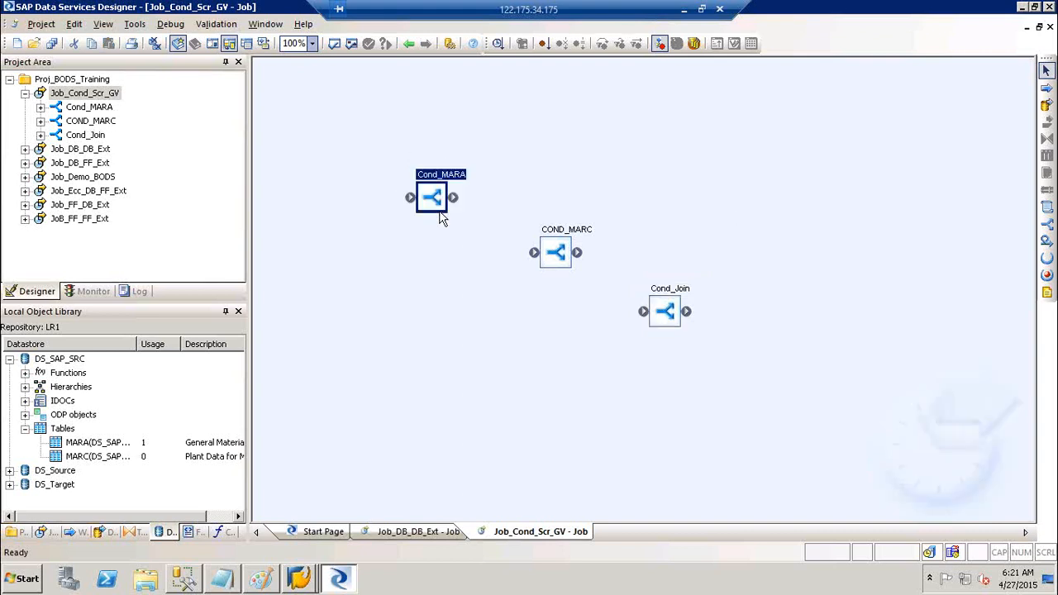
{"action": "left_click_drag", "start_coordinate": [560, 263], "coordinate": [548, 249]}
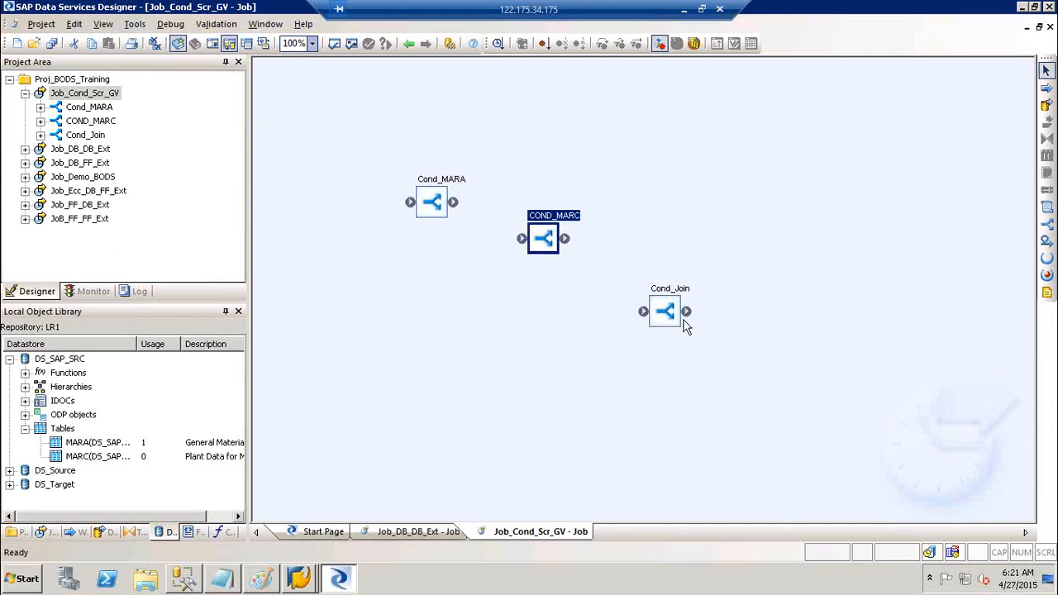
{"action": "left_click_drag", "start_coordinate": [680, 322], "coordinate": [656, 304]}
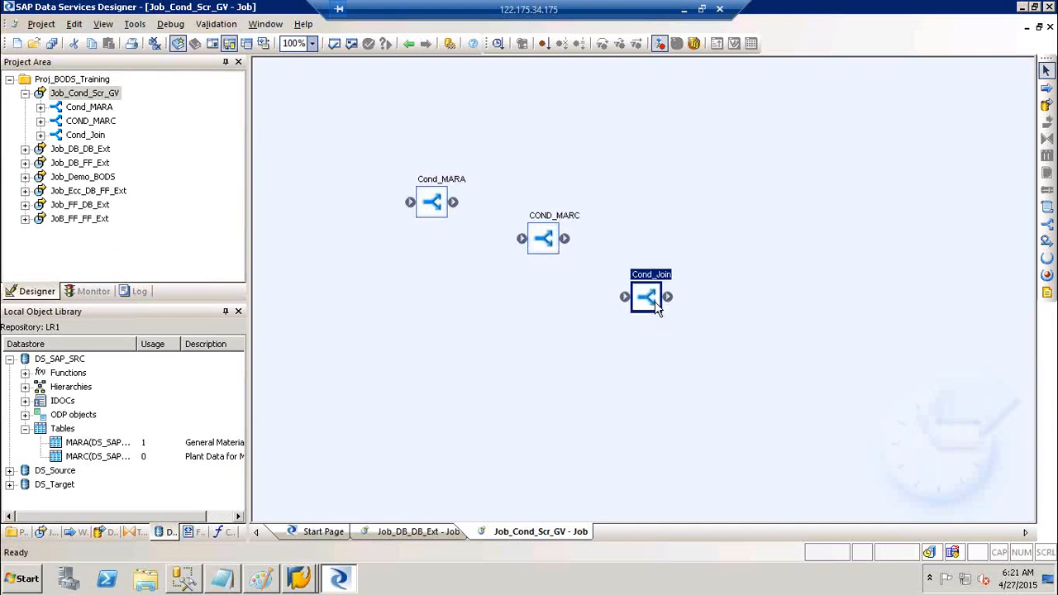
{"action": "left_click", "coordinate": [1046, 211]}
{"action": "left_click", "coordinate": [333, 142]}
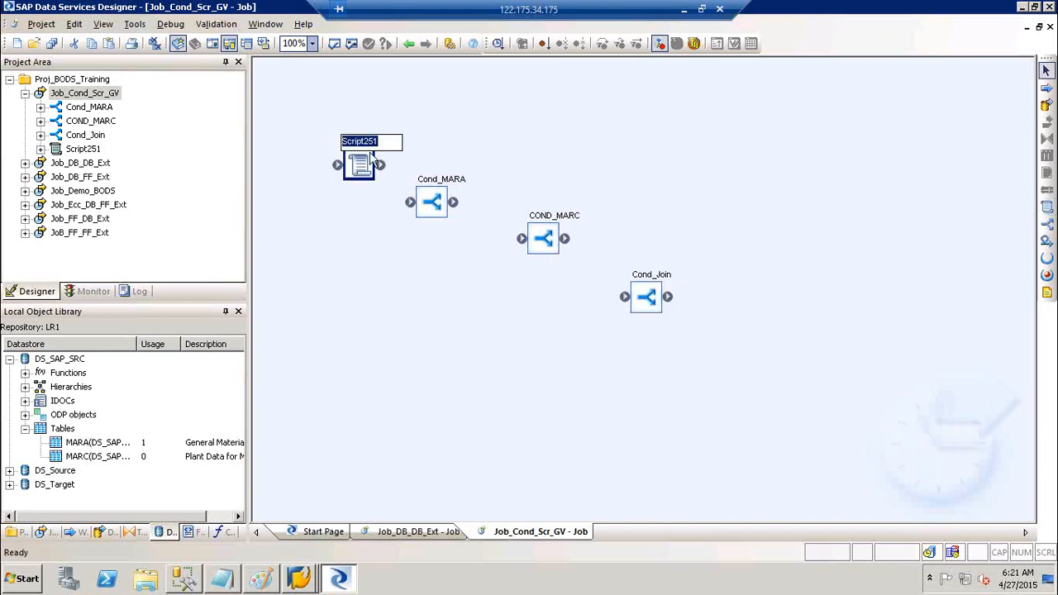
{"action": "type", "text": "S"}
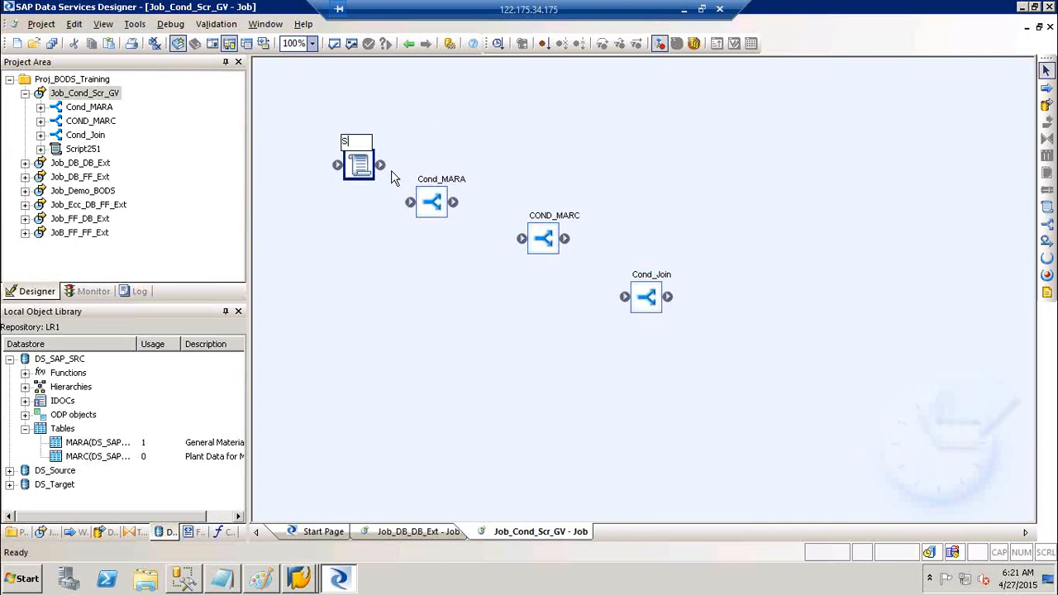
{"action": "type", "text": "cr_init"}
{"action": "left_click", "coordinate": [354, 174]}
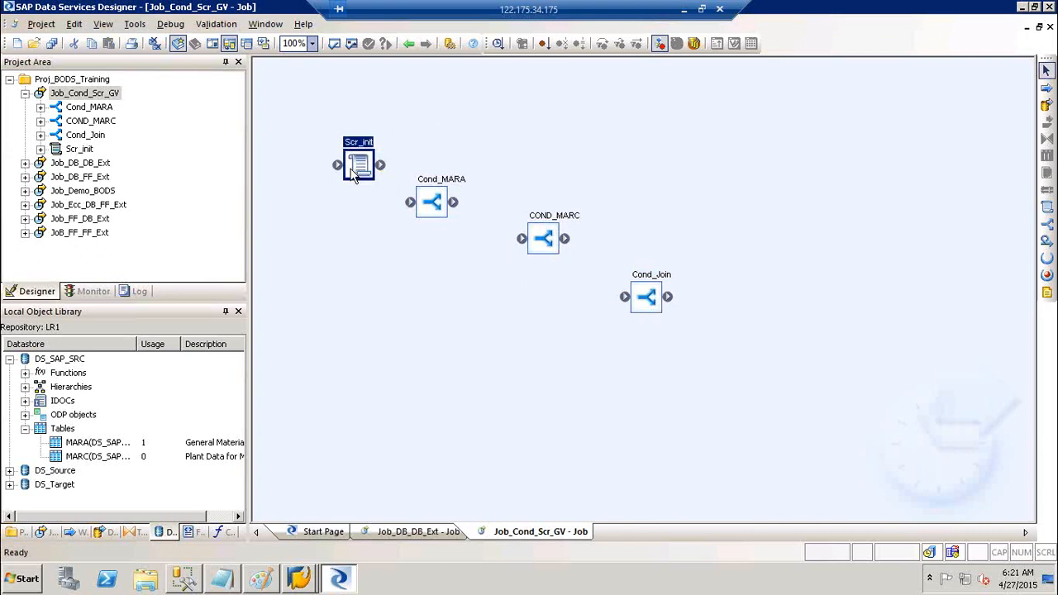
- Connect Scr_init, Cond_MARA, COND_MARC and Cond_Join in sequence
{"action": "left_click_drag", "start_coordinate": [434, 204], "coordinate": [439, 202]}
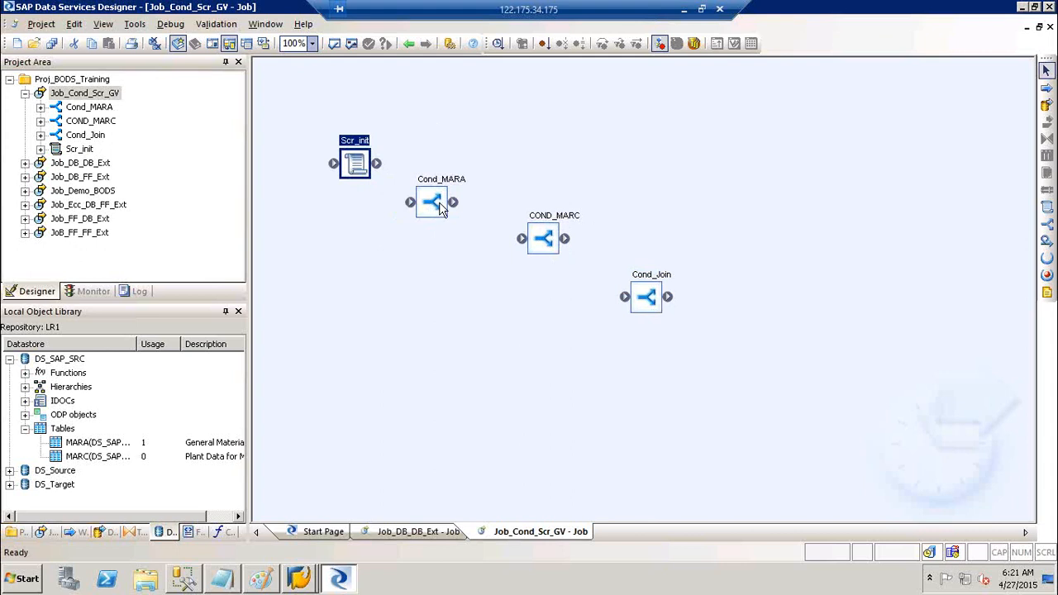
{"action": "left_click_drag", "start_coordinate": [548, 245], "coordinate": [517, 242]}
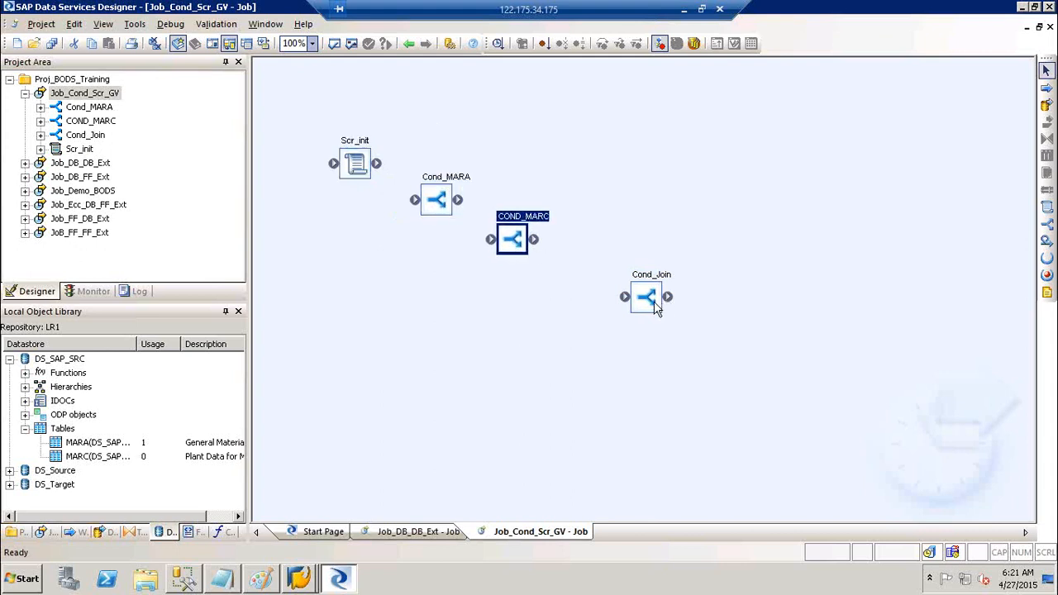
{"action": "left_click_drag", "start_coordinate": [645, 297], "coordinate": [600, 283]}
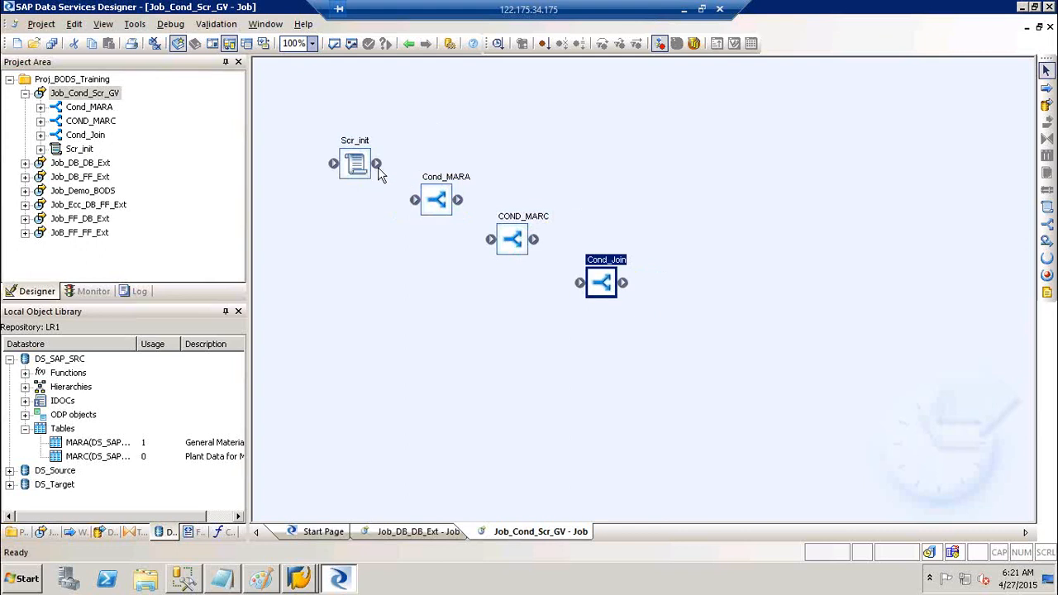
{"action": "left_click_drag", "start_coordinate": [382, 166], "coordinate": [581, 284]}
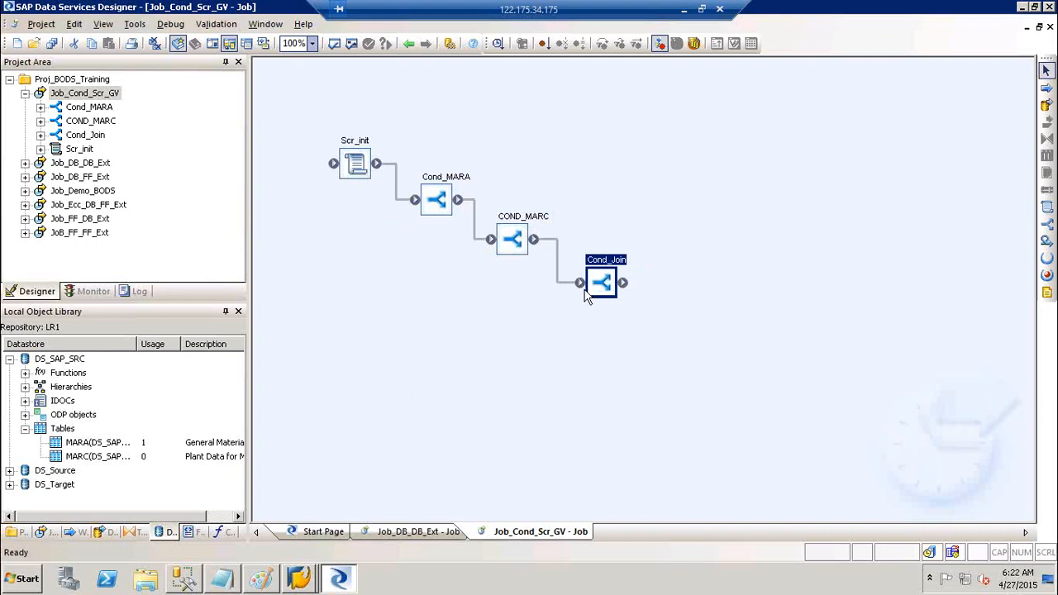
{"action": "left_click", "coordinate": [787, 203]}
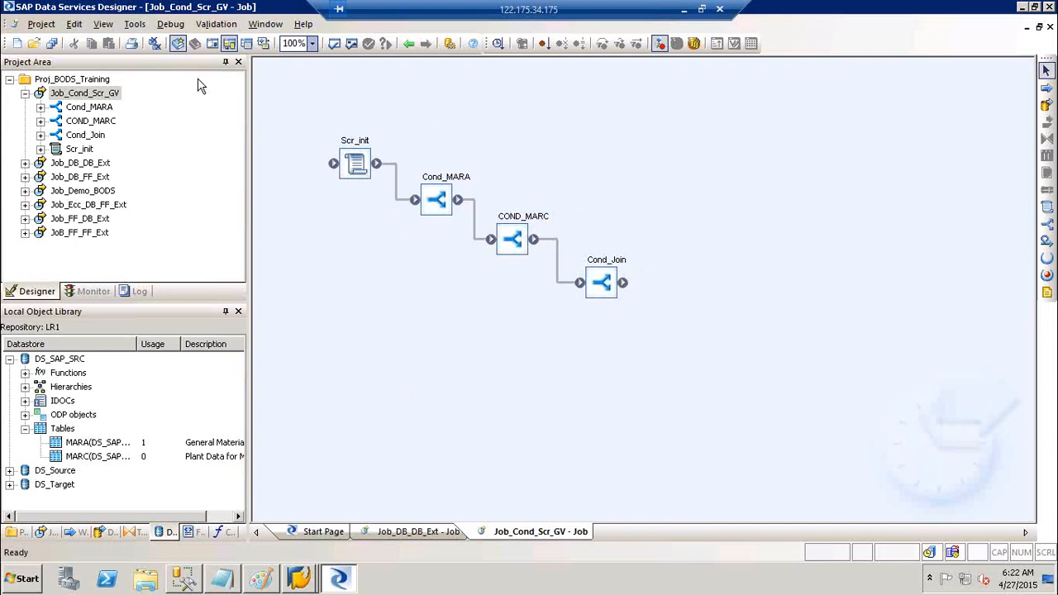
{"action": "left_click", "coordinate": [1046, 294]}
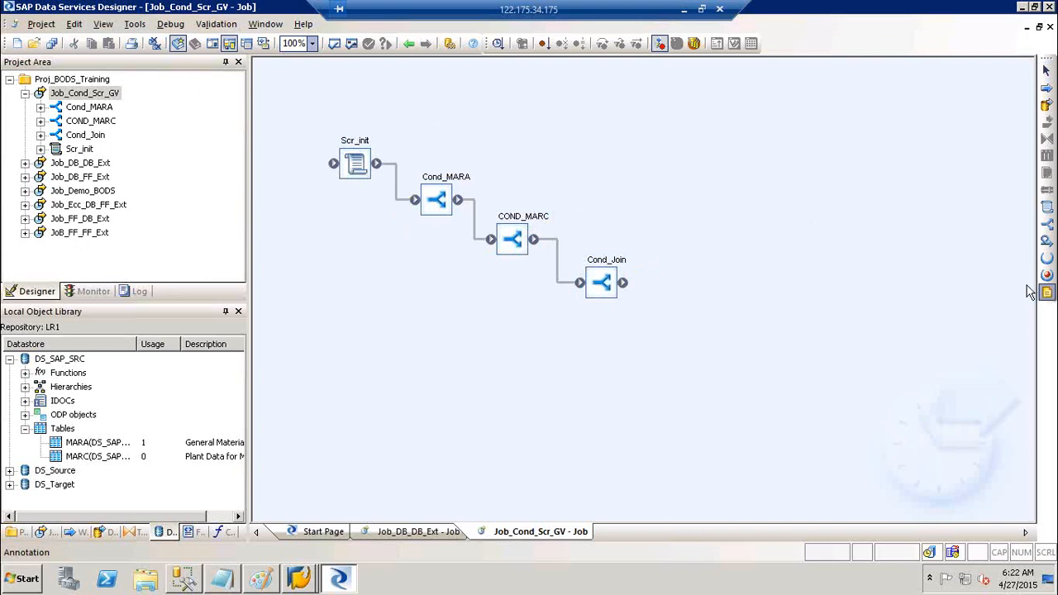
- Place a note right of the workflow reading Conditions, Scripts and GV on three lines
{"action": "left_click", "coordinate": [795, 131]}
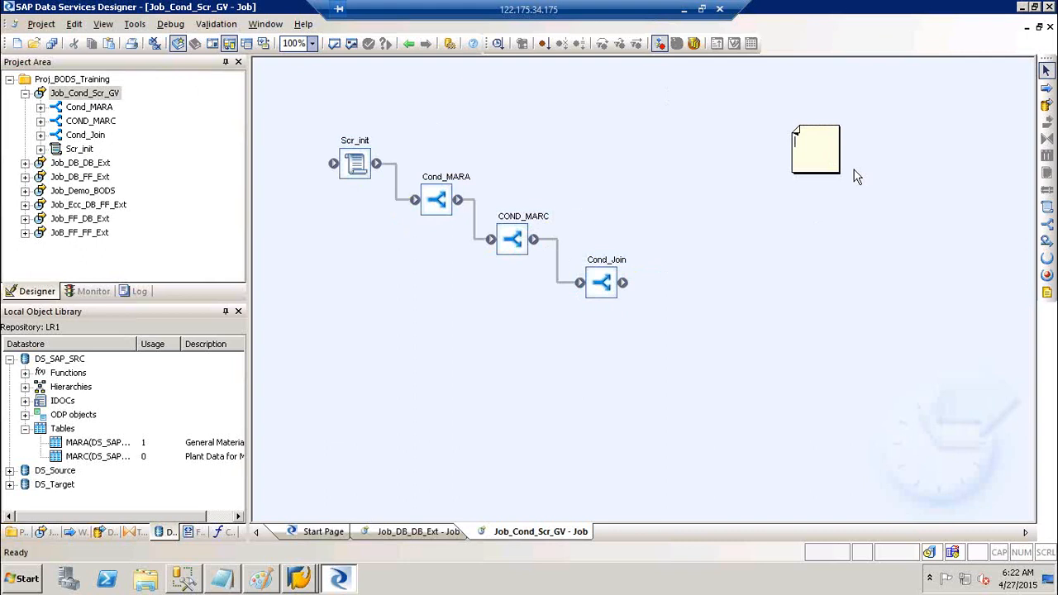
{"action": "type", "text": "Conditions"}
{"action": "key", "text": "Return"}
{"action": "type", "text": "Scripts"}
{"action": "key", "text": "Return"}
{"action": "type", "text": "GV"}
{"action": "left_click", "coordinate": [897, 229]}
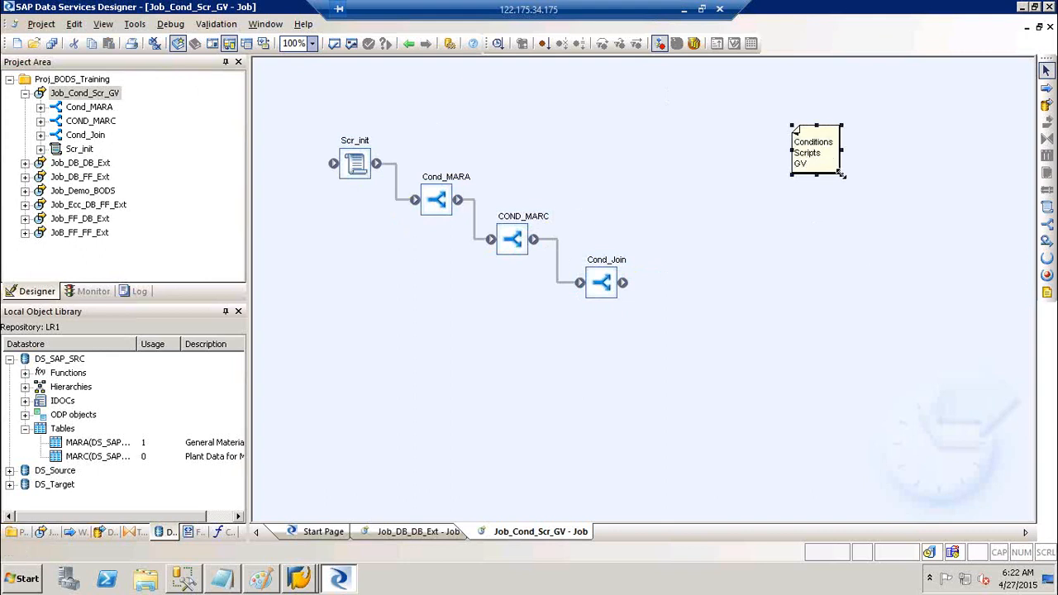
- Enlarge the note to about triple size, nudge it up-left, and add a blank line after Conditions
{"action": "left_click_drag", "start_coordinate": [839, 173], "coordinate": [913, 287]}
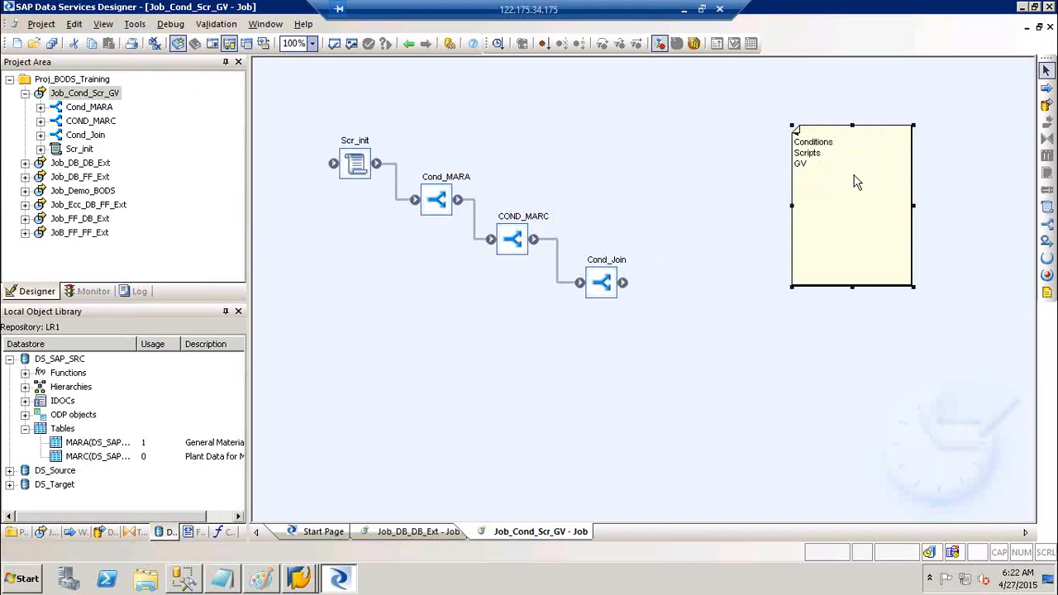
{"action": "left_click_drag", "start_coordinate": [829, 176], "coordinate": [855, 157]}
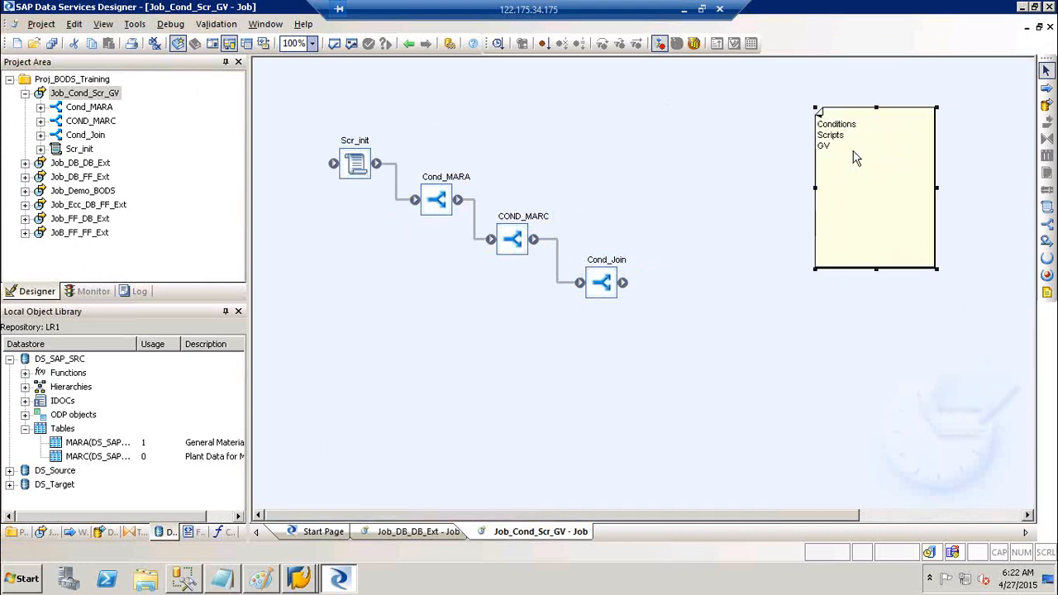
{"action": "left_click", "coordinate": [865, 125]}
{"action": "key", "text": "Return"}
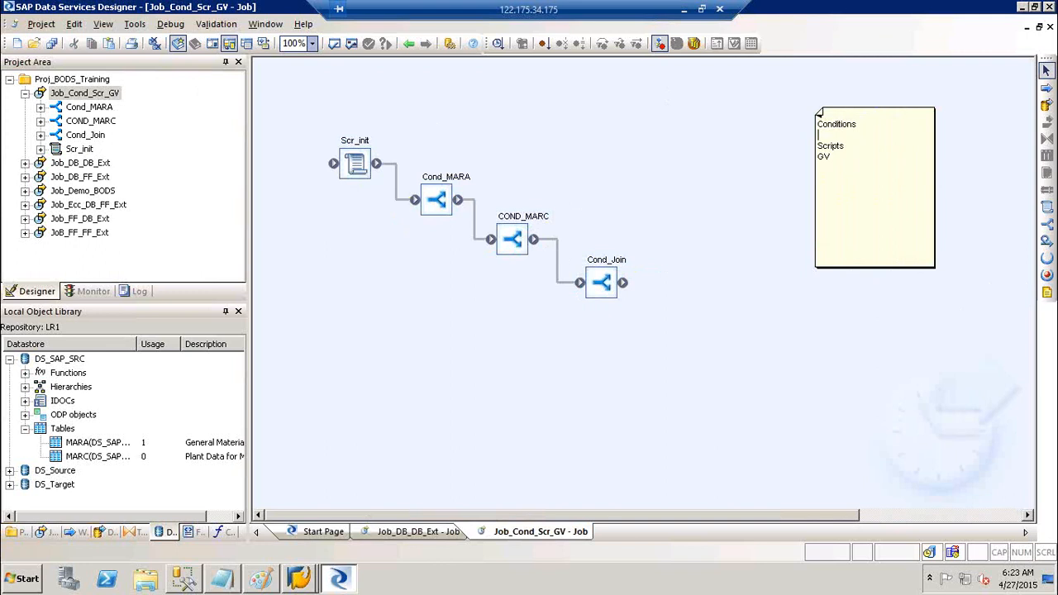
- Add 'If then esle' under Conditions and 'Declaring the GV' under Scripts in the note
{"action": "type", "text": "If then esle"}
{"action": "left_click", "coordinate": [850, 147]}
{"action": "key", "text": "Return"}
{"action": "type", "text": "Declaring the "}
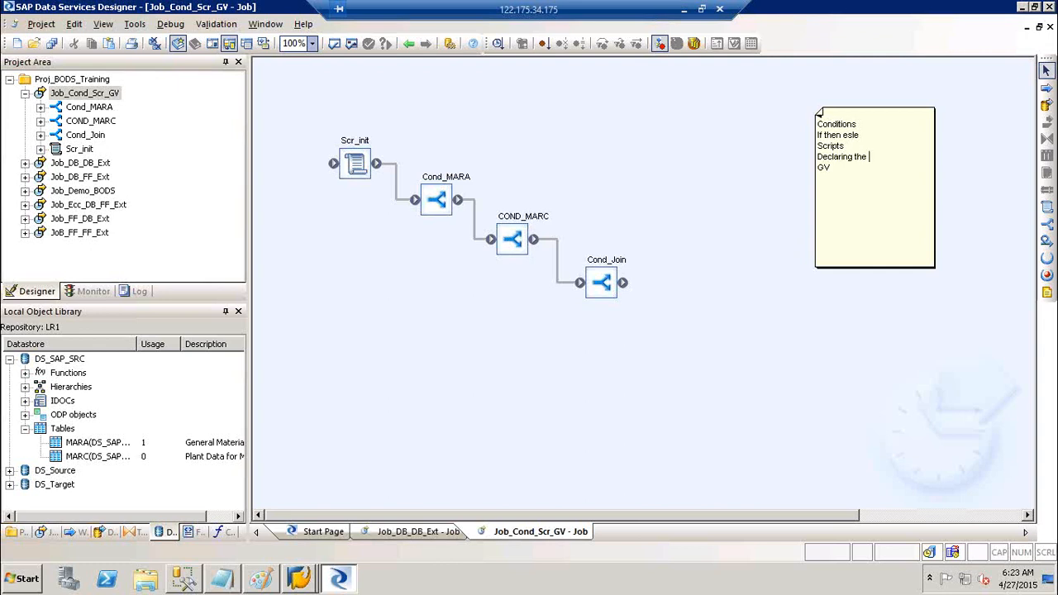
{"action": "type", "text": "GV"}
- Add lines 'Creation,', 'Declaring', 'Initialising', a blank line and 'Calling GV' below GV
{"action": "left_click", "coordinate": [838, 167]}
{"action": "key", "text": "Return"}
{"action": "key", "text": "Return"}
{"action": "type", "text": "Creation,"}
{"action": "key", "text": "Return"}
{"action": "type", "text": "Declaring"}
{"action": "key", "text": "Return"}
{"action": "type", "text": "Initialising"}
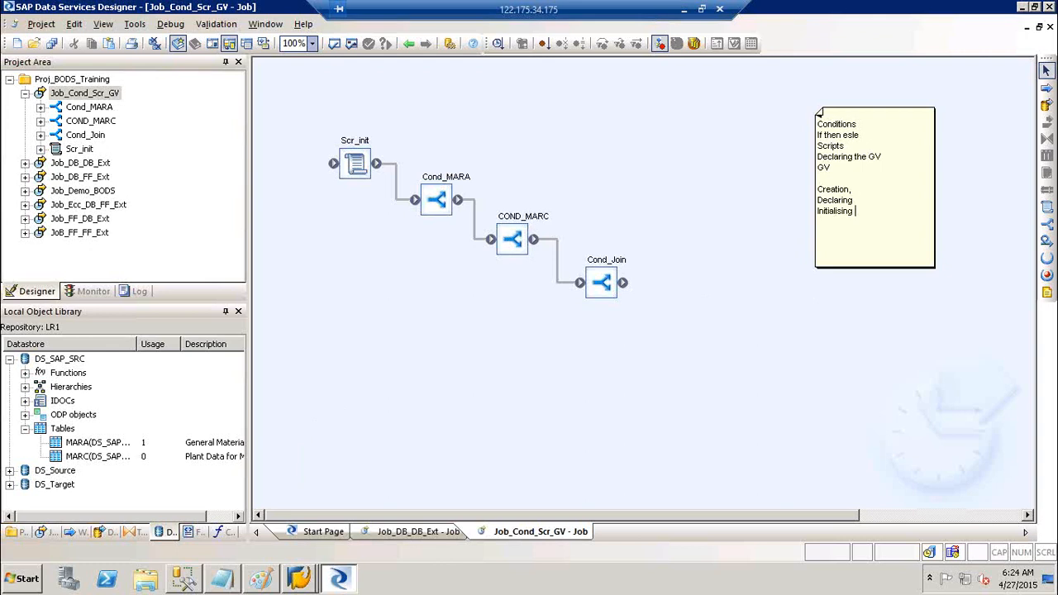
{"action": "key", "text": "Return"}
{"action": "key", "text": "Return"}
{"action": "type", "text": "Calling GV"}
- Append '=0' to the Initialising line of the note
{"action": "left_click", "coordinate": [863, 188]}
{"action": "left_click", "coordinate": [856, 201]}
{"action": "left_click", "coordinate": [862, 213]}
{"action": "type", "text": "=0"}
{"action": "left_click", "coordinate": [862, 234]}
{"action": "left_click_drag", "start_coordinate": [818, 211], "coordinate": [864, 210]}
{"action": "left_click_drag", "start_coordinate": [846, 145], "coordinate": [818, 146]}
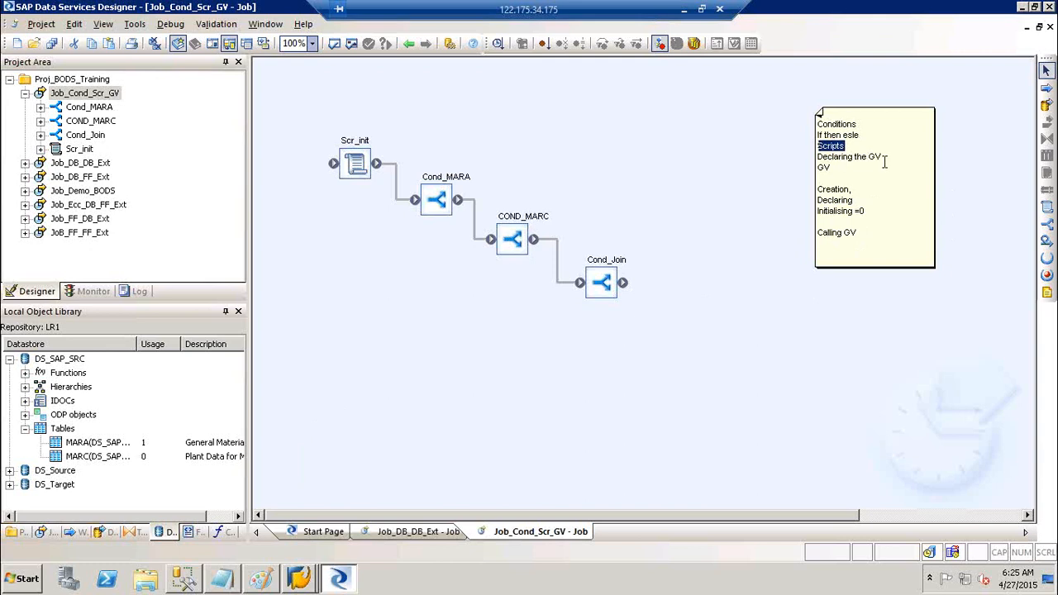
{"action": "left_click_drag", "start_coordinate": [858, 232], "coordinate": [818, 232]}
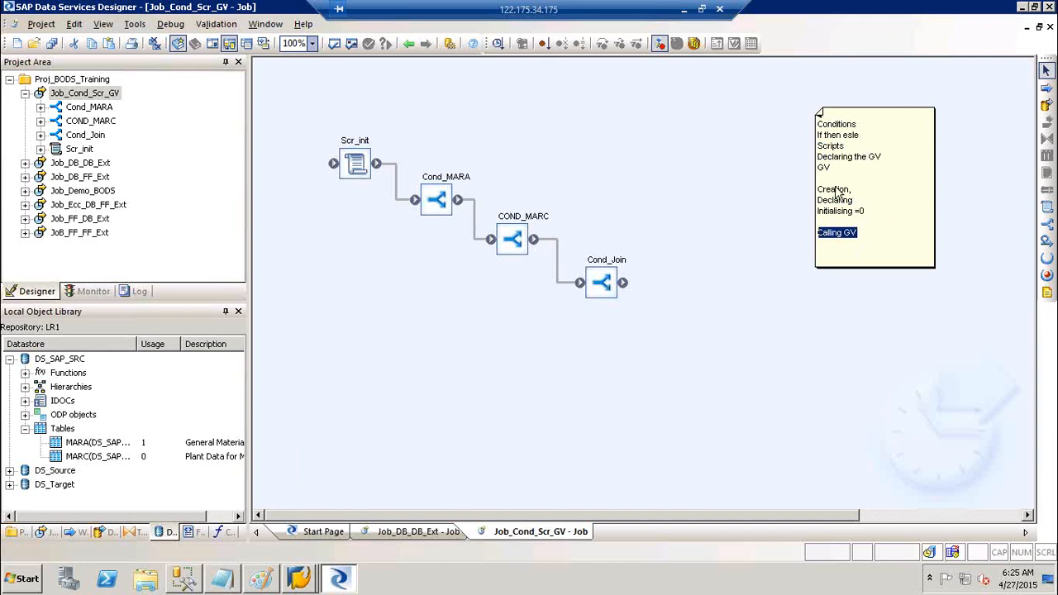
{"action": "left_click_drag", "start_coordinate": [861, 197], "coordinate": [819, 192]}
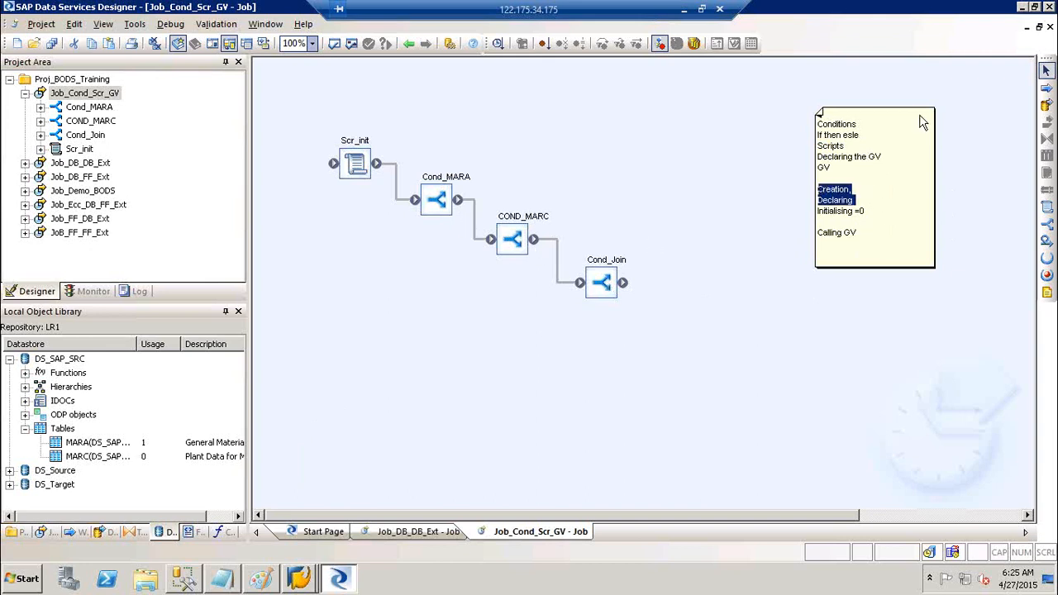
{"action": "left_click", "coordinate": [658, 146]}
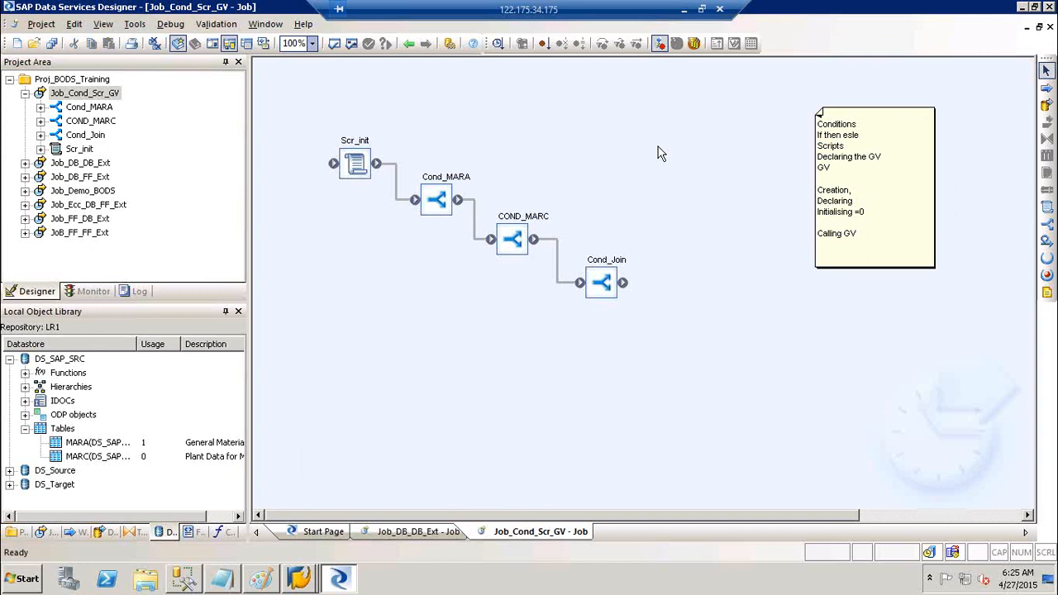
{"action": "left_click", "coordinate": [105, 96]}
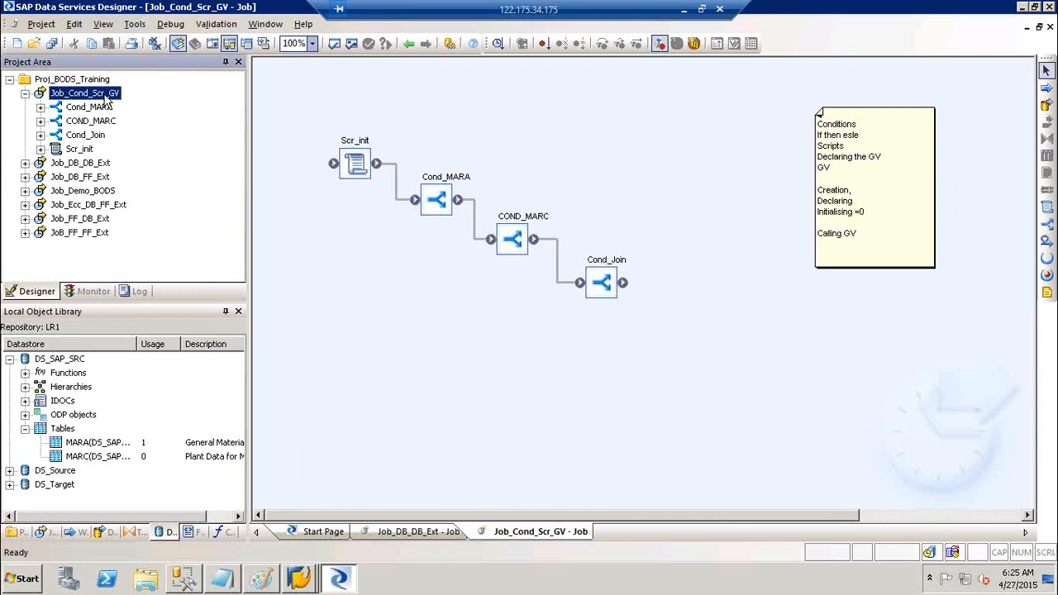
- Select Job_Cond_Scr_GV in the Project Area and show its Variables and Parameters window
{"action": "left_click", "coordinate": [146, 26]}
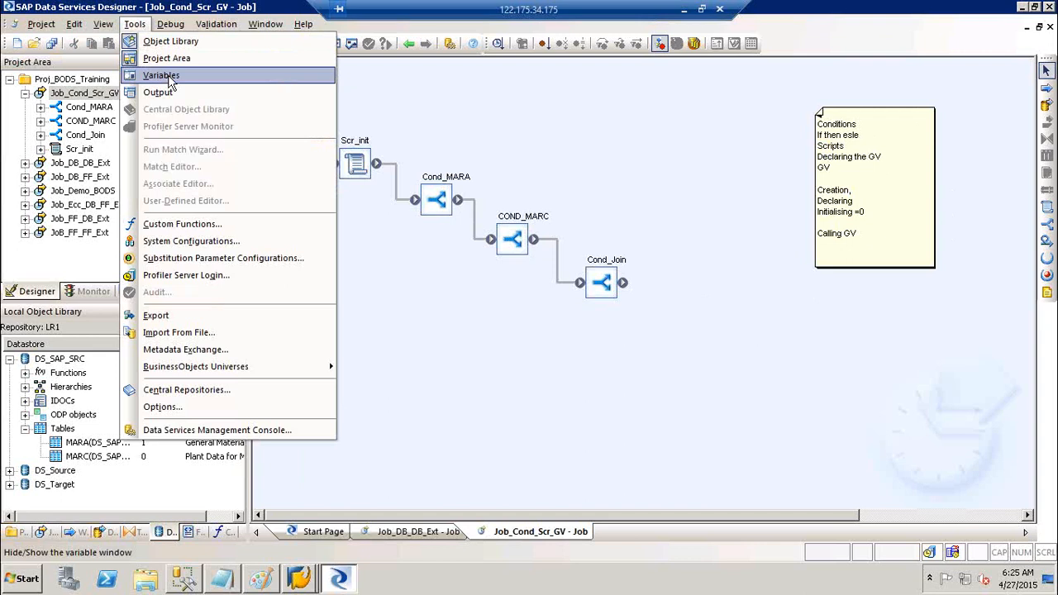
{"action": "left_click", "coordinate": [508, 141]}
{"action": "left_click", "coordinate": [81, 163]}
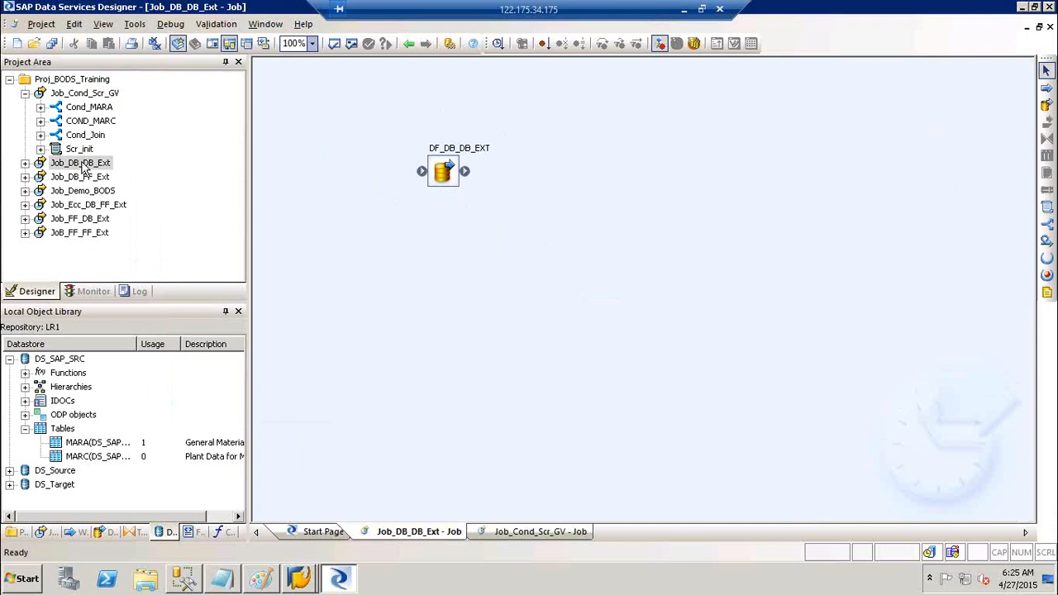
{"action": "left_click", "coordinate": [96, 82]}
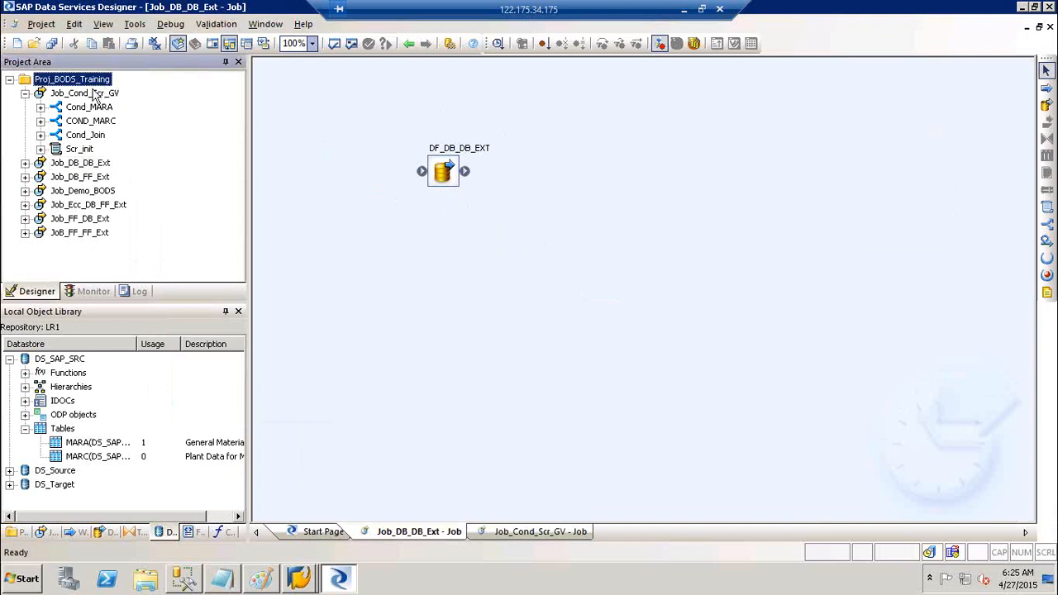
{"action": "left_click", "coordinate": [95, 93]}
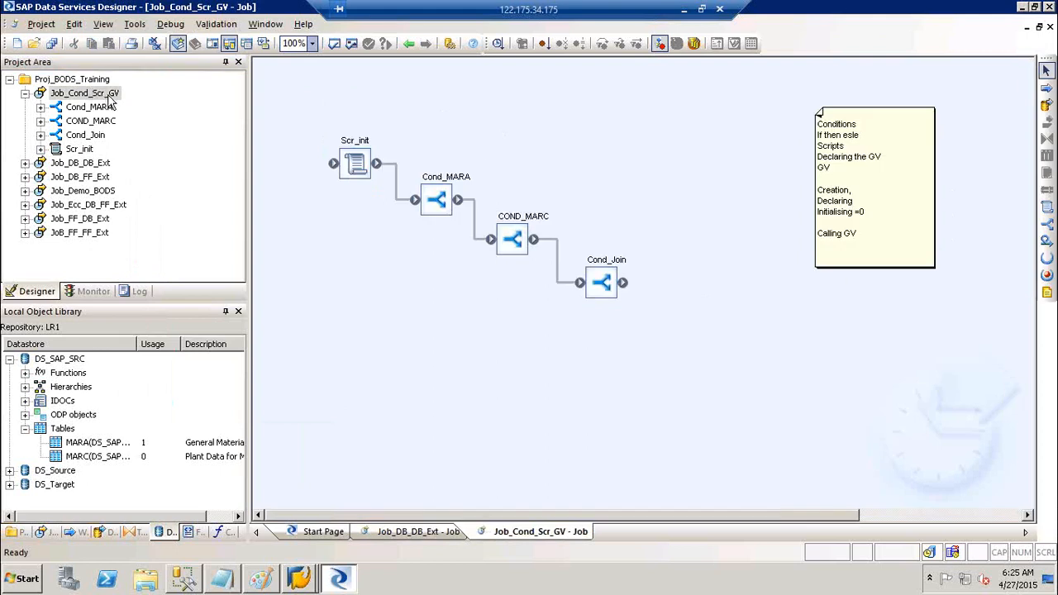
{"action": "left_click", "coordinate": [99, 95]}
{"action": "left_click", "coordinate": [122, 96]}
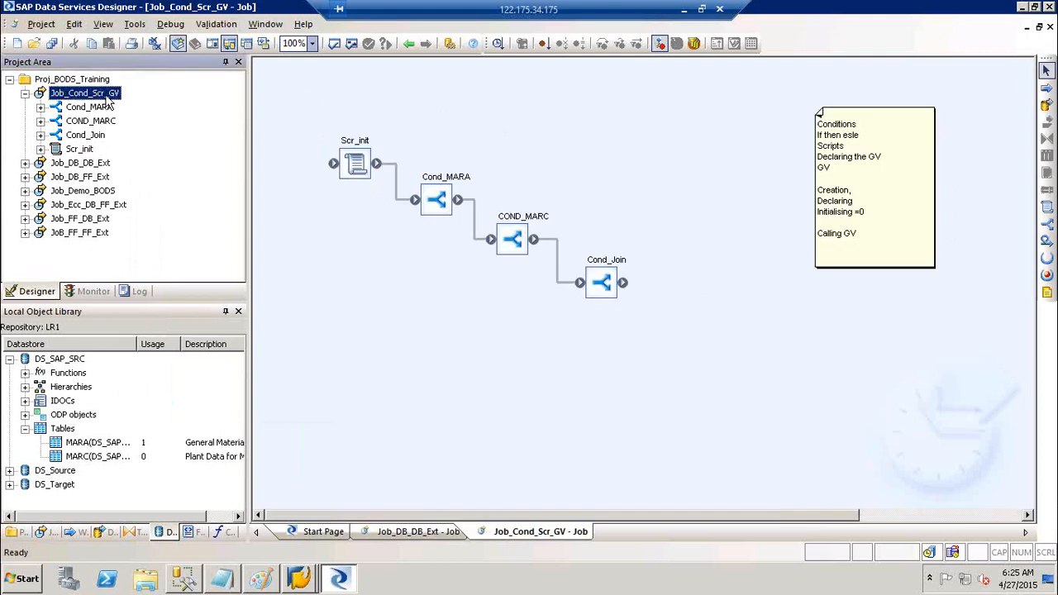
{"action": "left_click", "coordinate": [141, 29]}
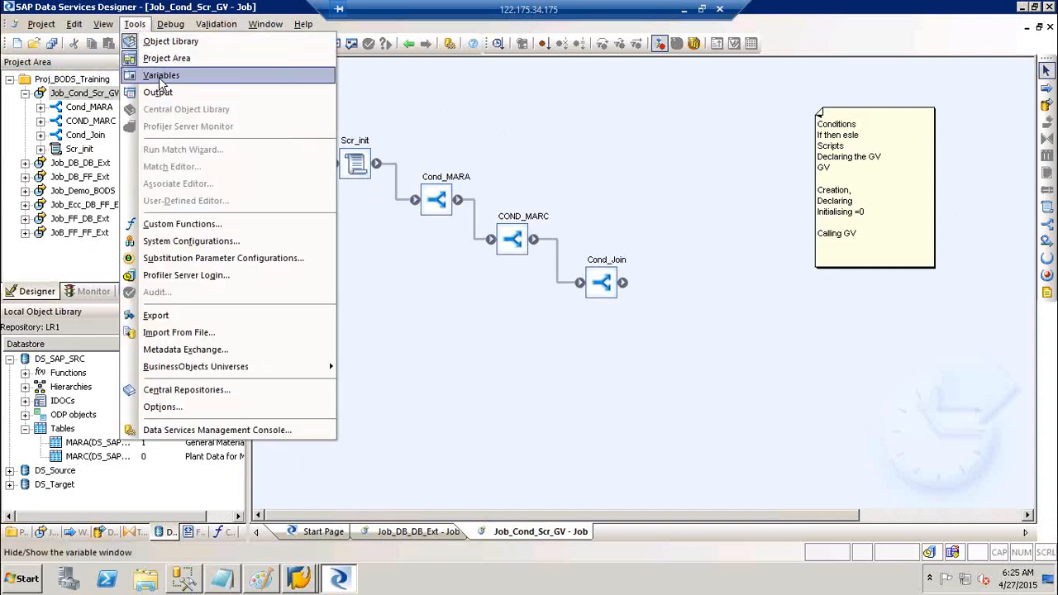
{"action": "left_click", "coordinate": [397, 95]}
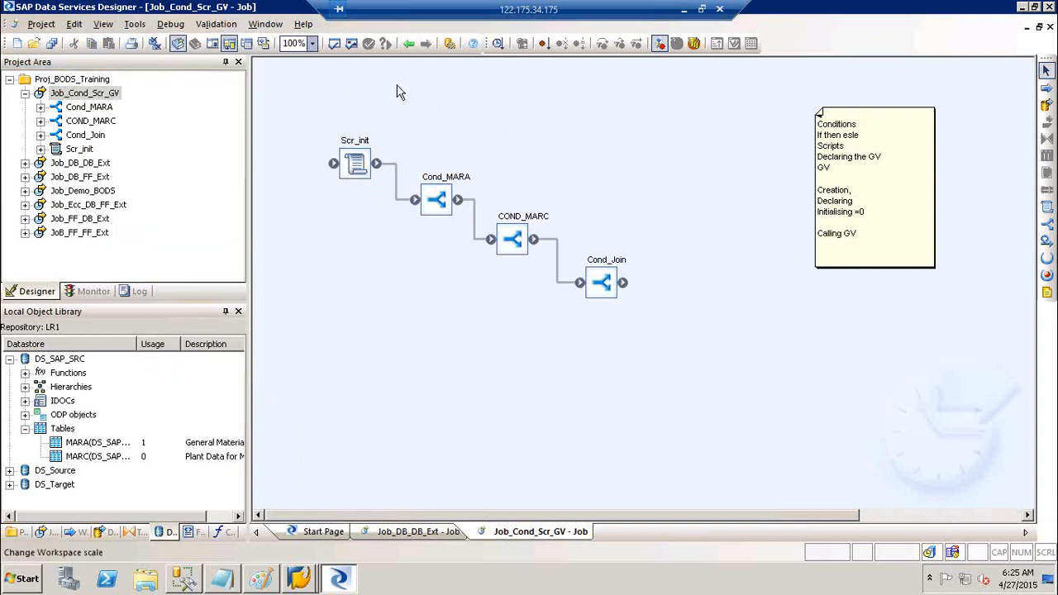
{"action": "left_click", "coordinate": [215, 51]}
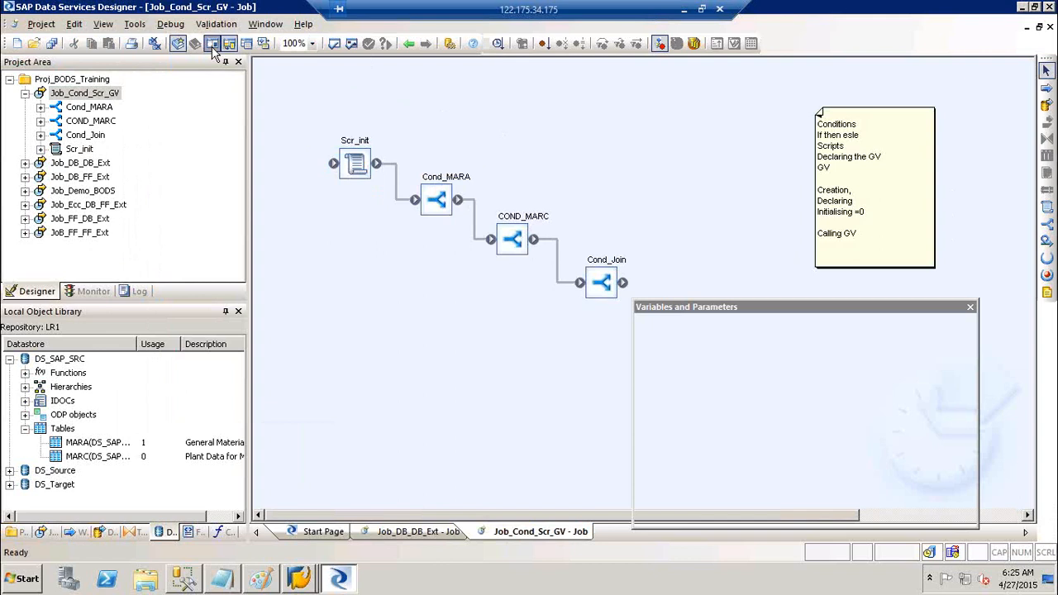
- Dock the Variables and Parameters window on the right and inspect its Variables and Global Variables groups
{"action": "left_click_drag", "start_coordinate": [816, 310], "coordinate": [1007, 299]}
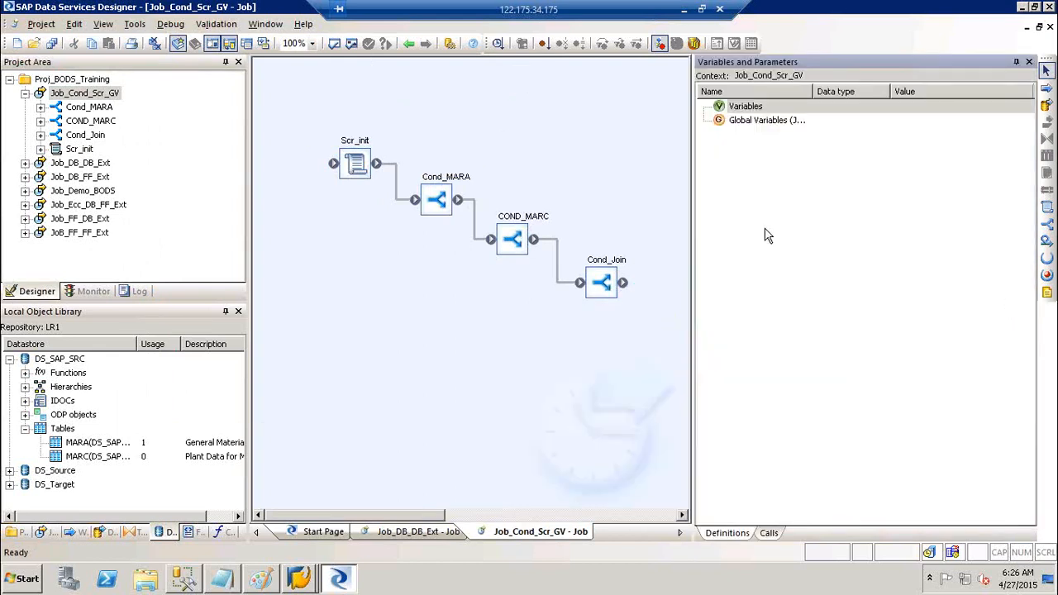
{"action": "left_click", "coordinate": [746, 110]}
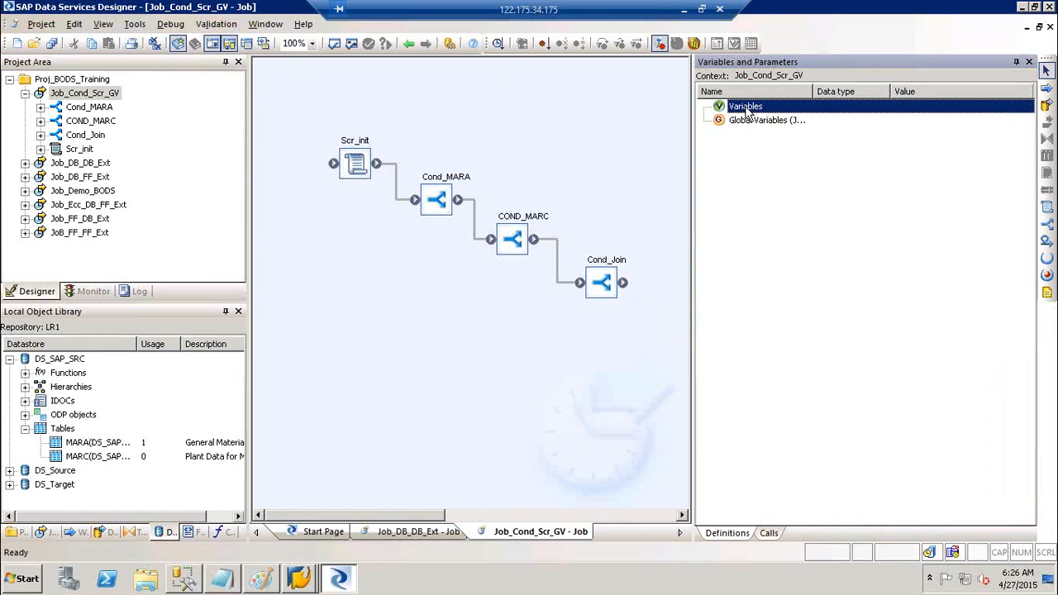
{"action": "left_click", "coordinate": [753, 122]}
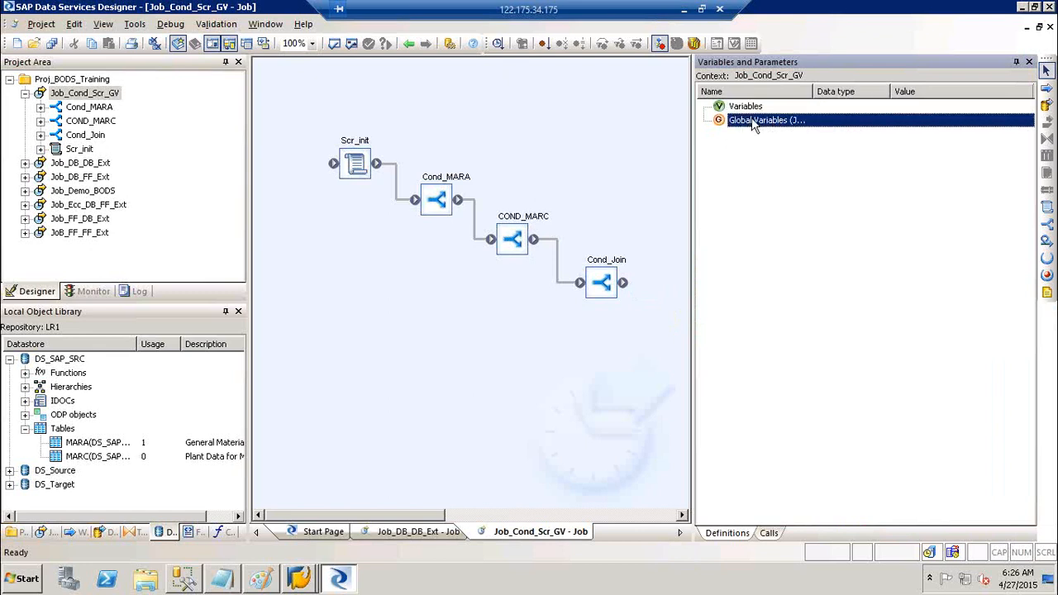
{"action": "left_click", "coordinate": [753, 109]}
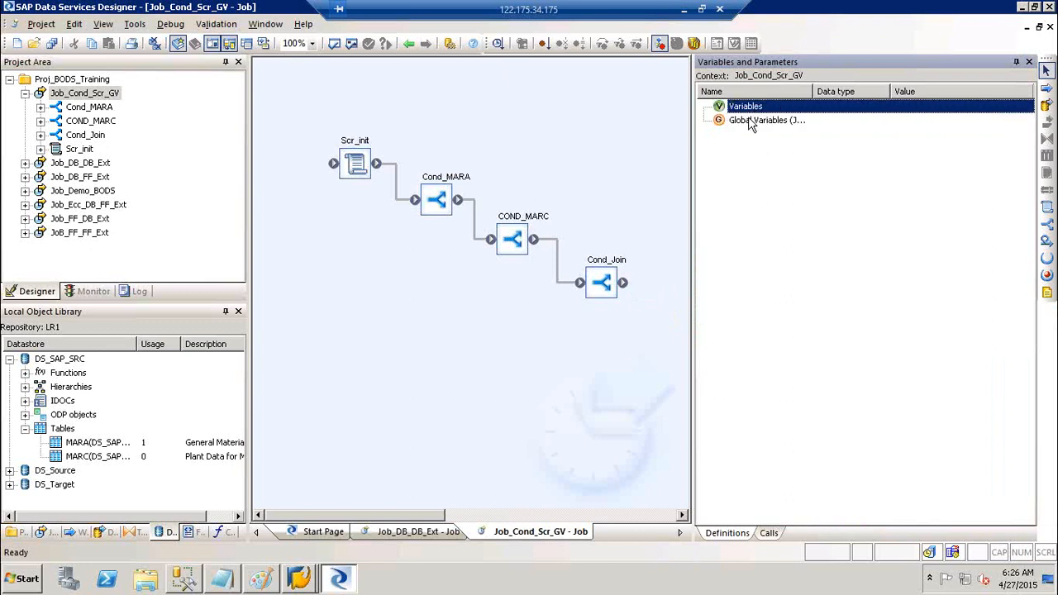
{"action": "left_click", "coordinate": [748, 118]}
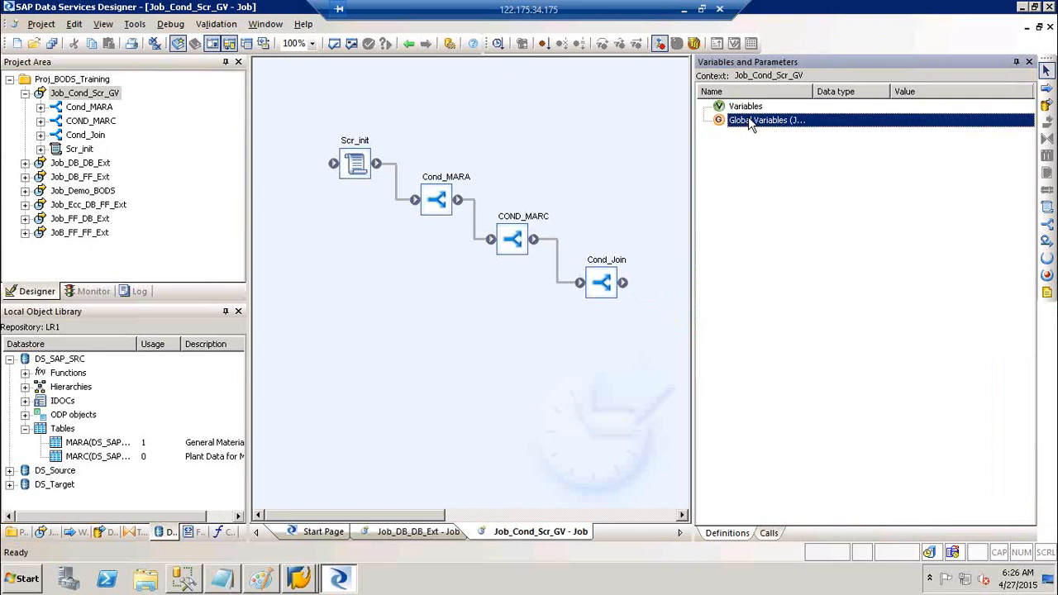
{"action": "left_click", "coordinate": [747, 108]}
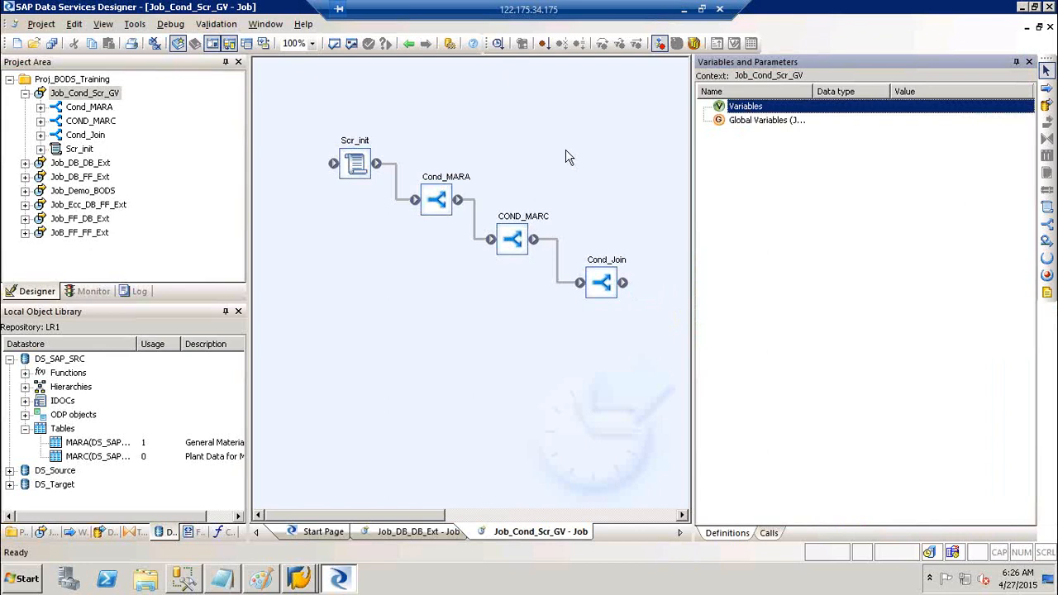
{"action": "left_click", "coordinate": [771, 121]}
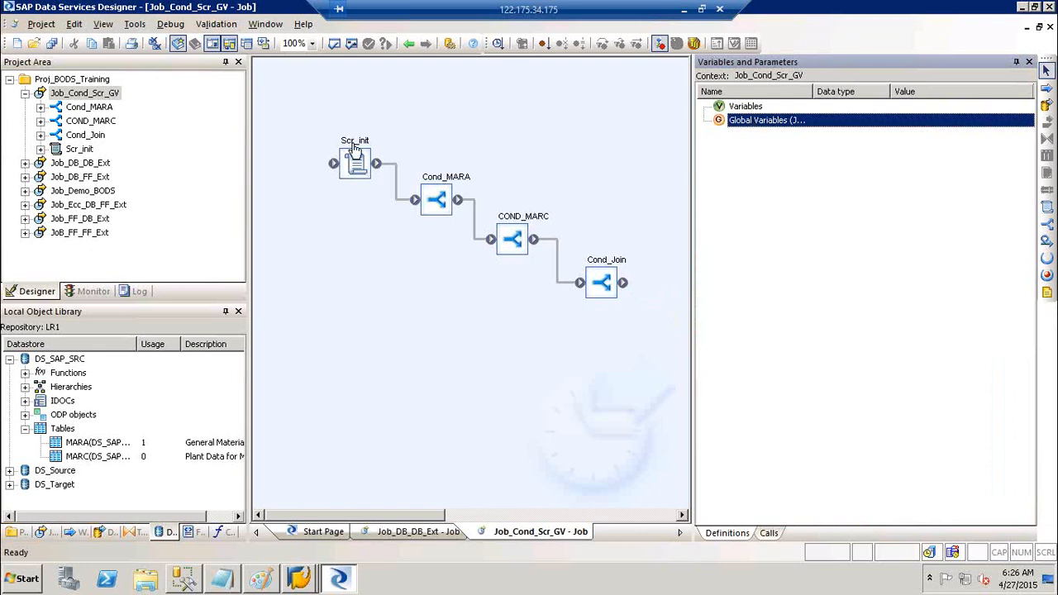
- Insert a new global variable under the Global Variables group
{"action": "right_click", "coordinate": [769, 129]}
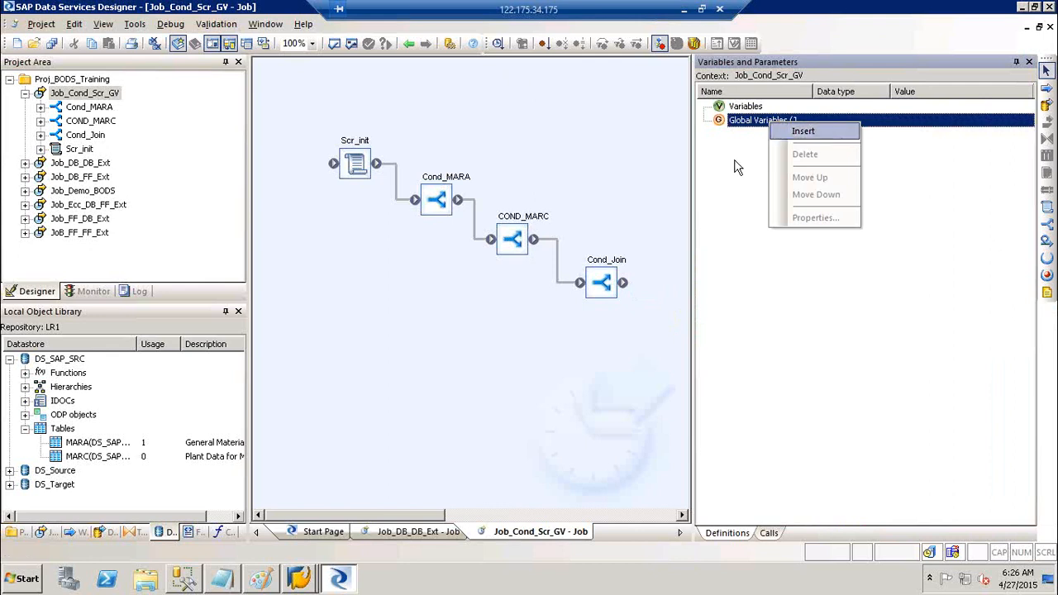
{"action": "left_click", "coordinate": [769, 123]}
{"action": "left_click", "coordinate": [769, 122]}
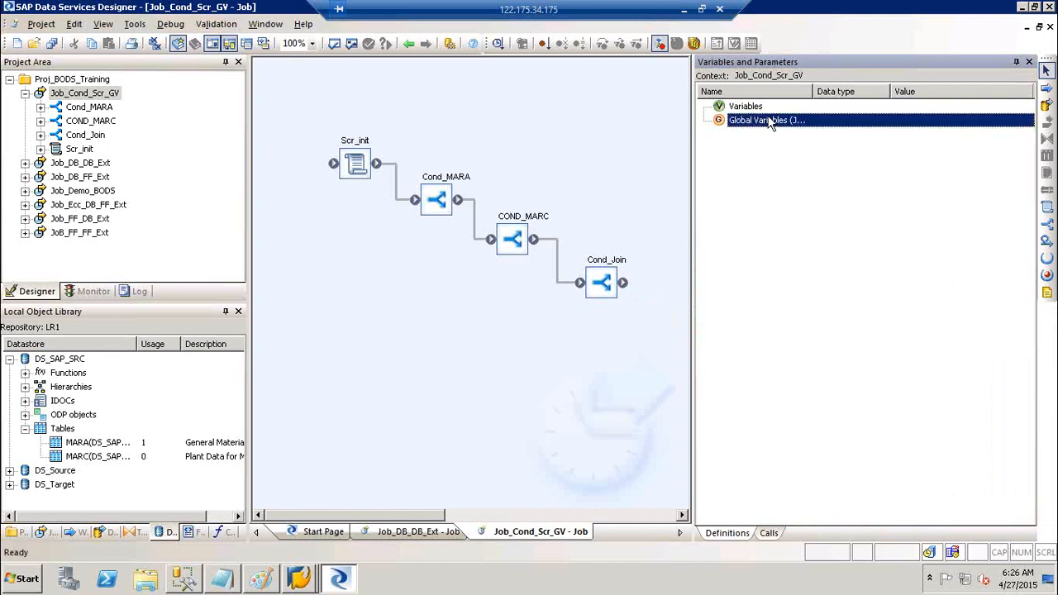
{"action": "right_click", "coordinate": [769, 122]}
{"action": "left_click", "coordinate": [802, 126]}
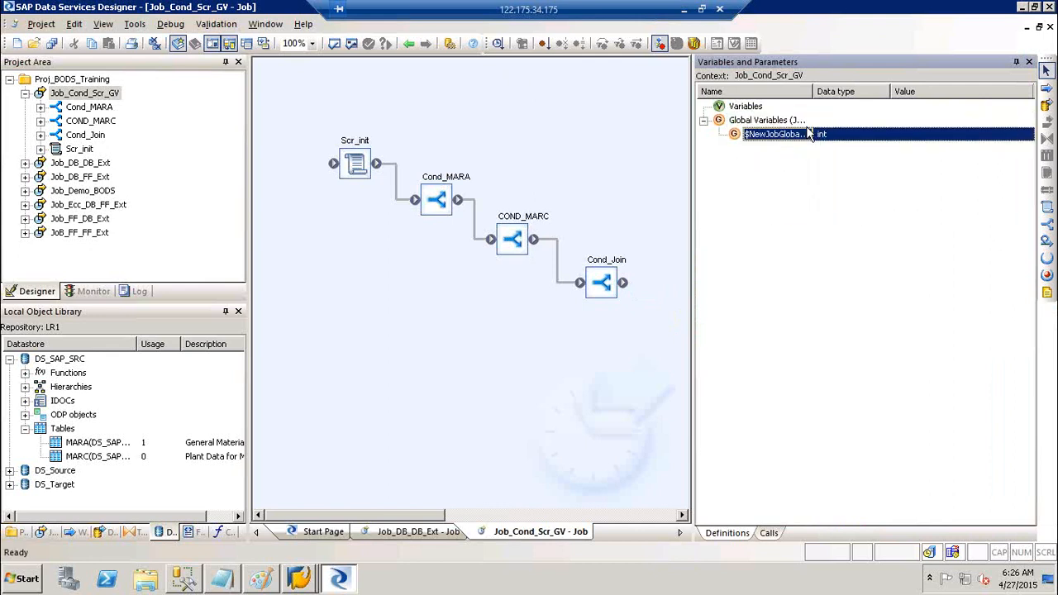
- Name the new variable $GV_MARA and set its data type to varchar
{"action": "double_click", "coordinate": [750, 143]}
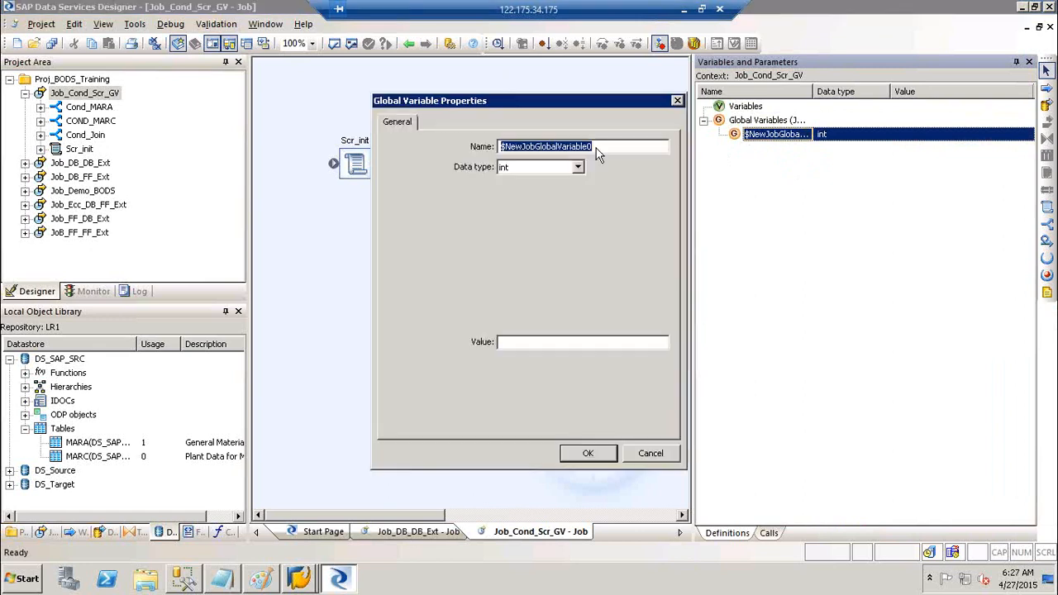
{"action": "type", "text": "$"}
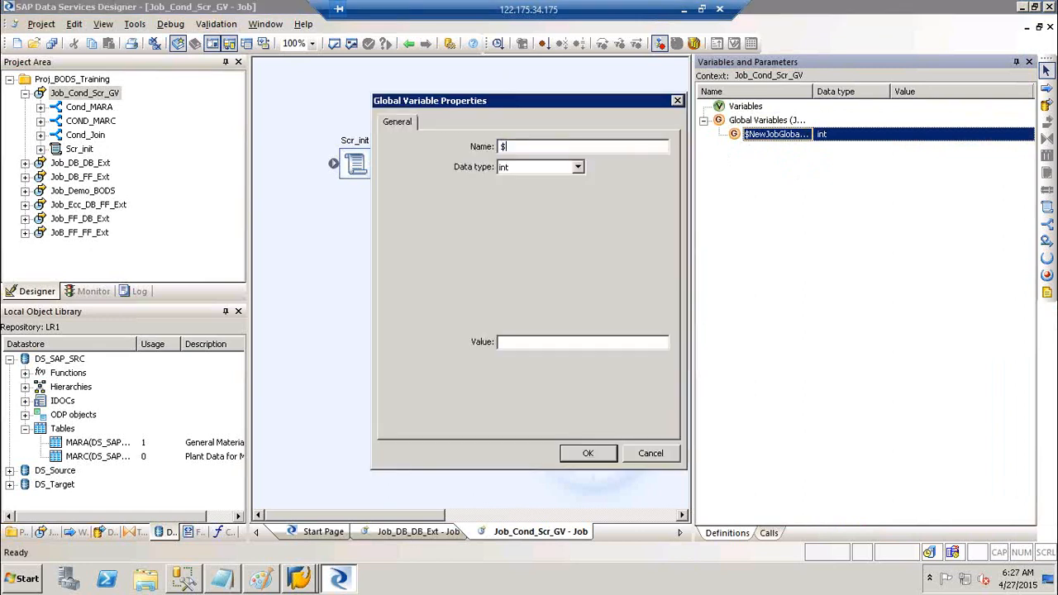
{"action": "type", "text": "GV_MARA"}
{"action": "left_click_drag", "start_coordinate": [515, 147], "coordinate": [498, 149]}
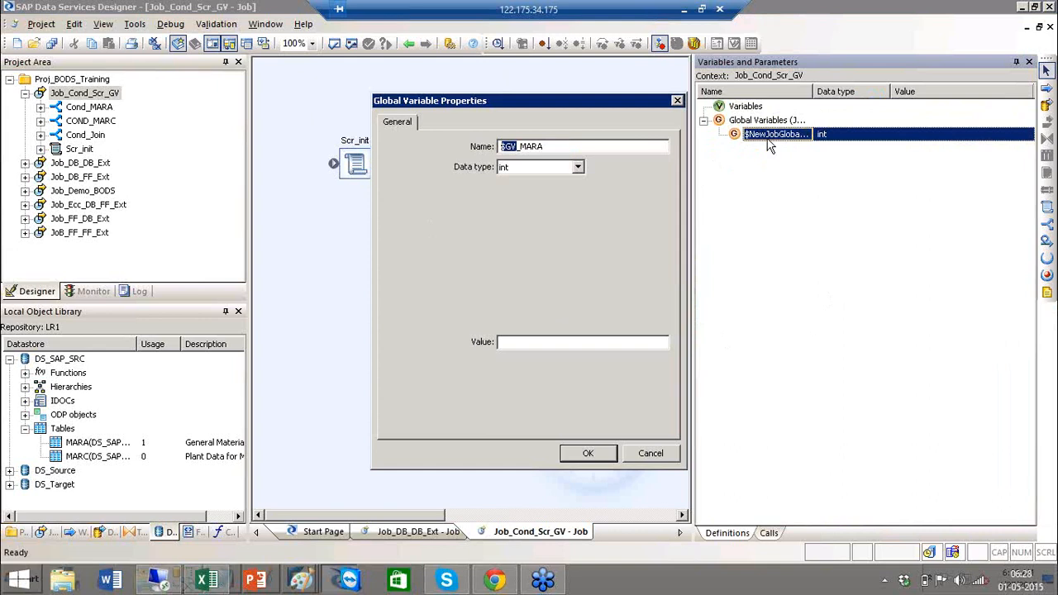
{"action": "left_click", "coordinate": [576, 146]}
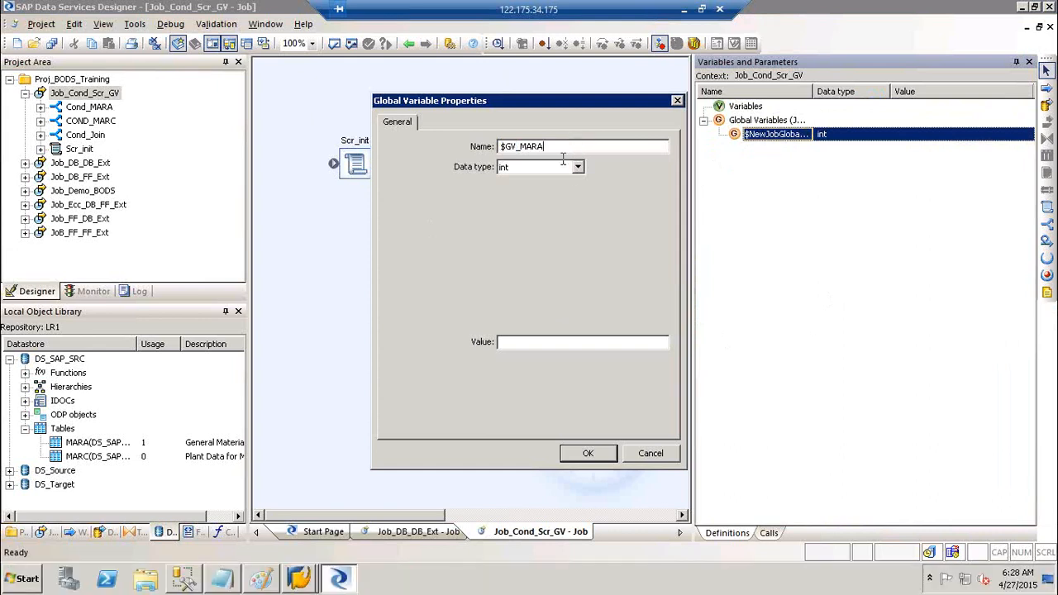
{"action": "left_click", "coordinate": [577, 168]}
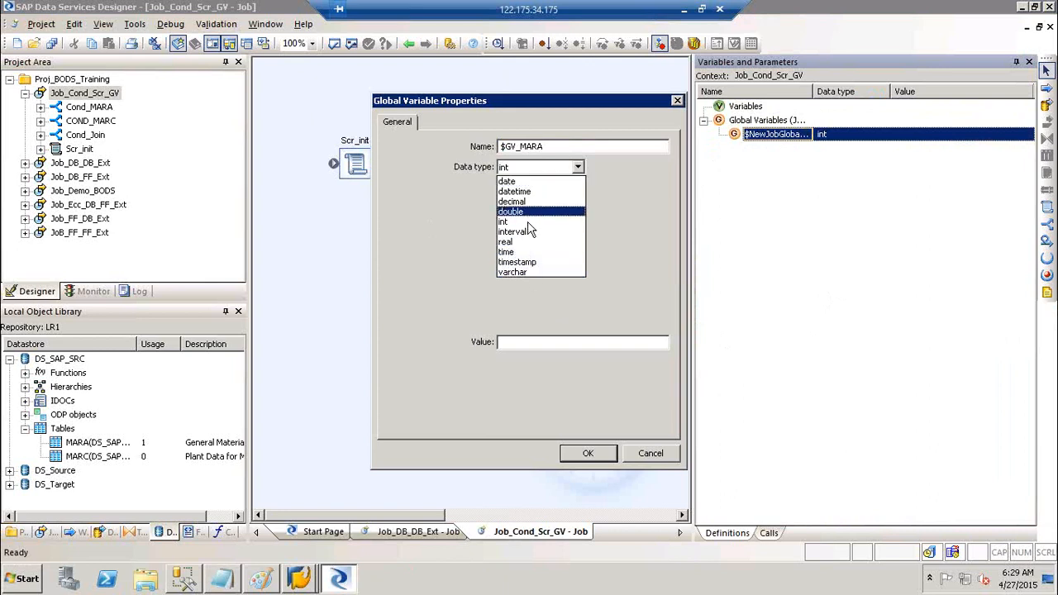
{"action": "left_click", "coordinate": [523, 275]}
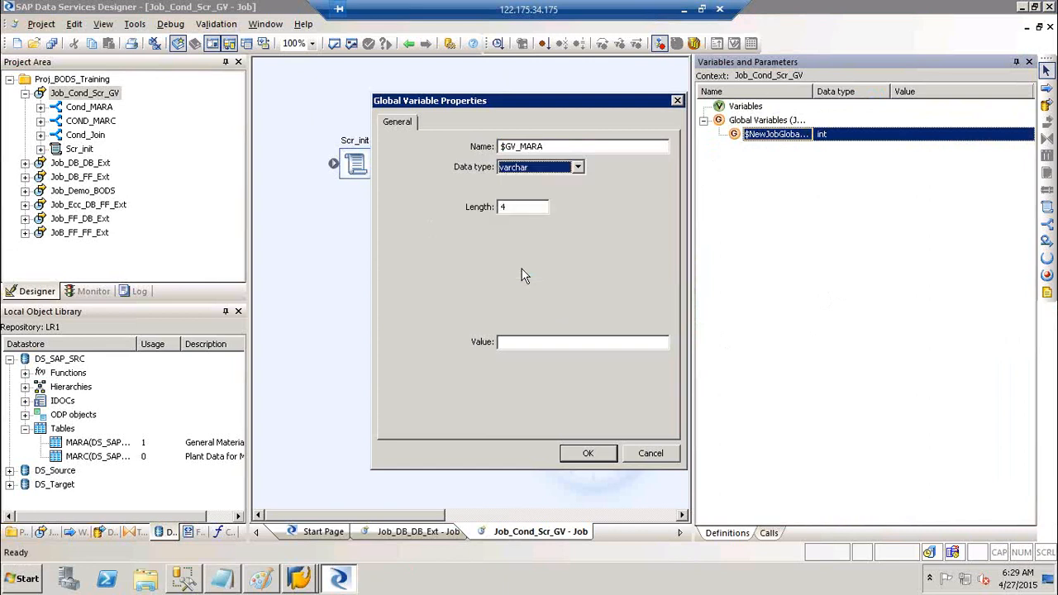
- Set $GV_MARA's length to 1 and confirm the definition
{"action": "left_click", "coordinate": [526, 209]}
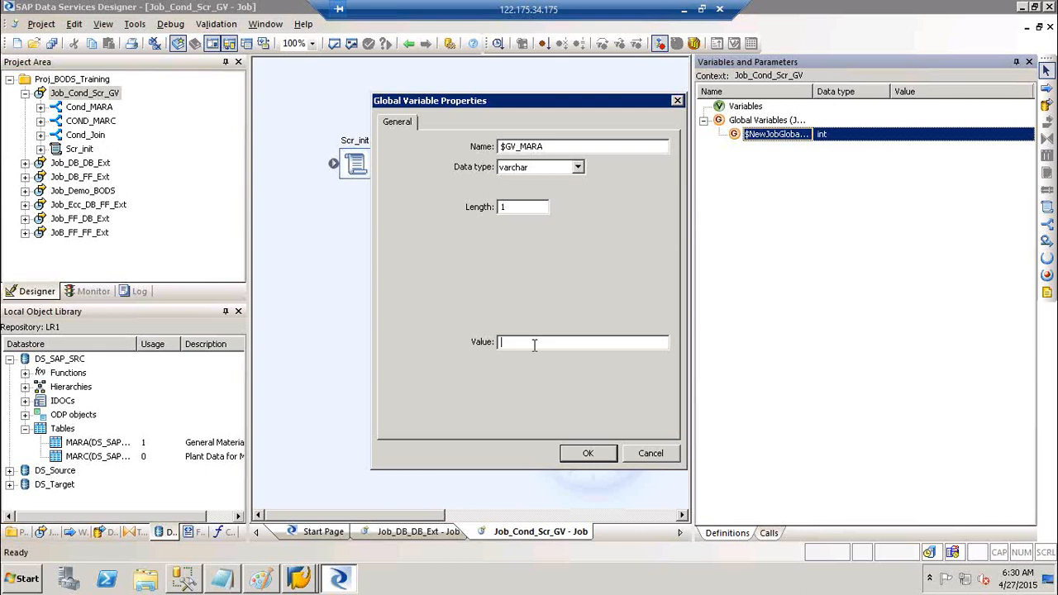
{"action": "left_click", "coordinate": [582, 457]}
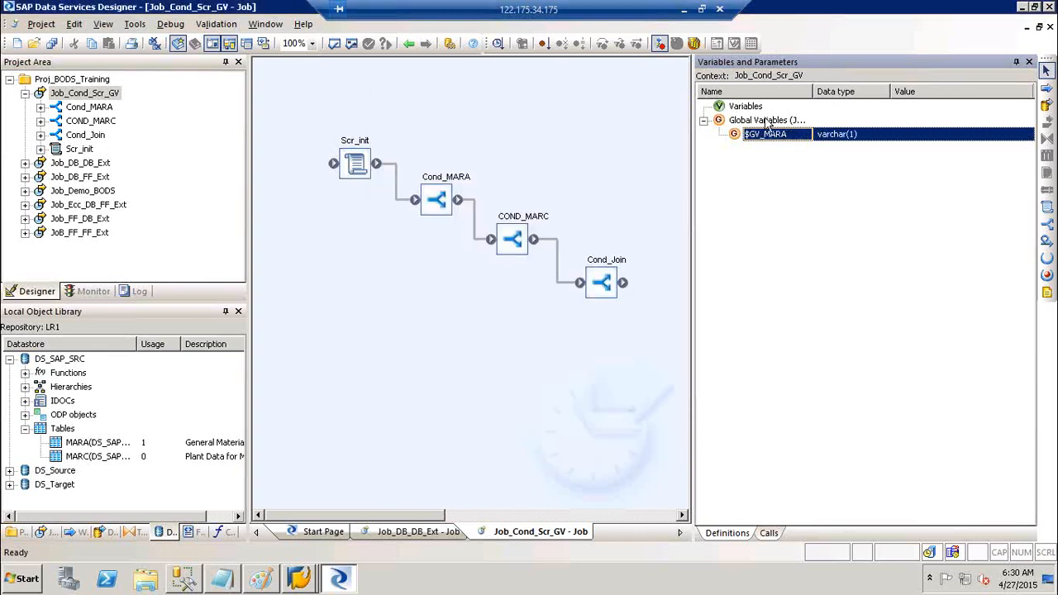
- Insert a global variable $GV_MARC with data type varchar, length 1
{"action": "right_click", "coordinate": [767, 122]}
{"action": "left_click", "coordinate": [809, 129]}
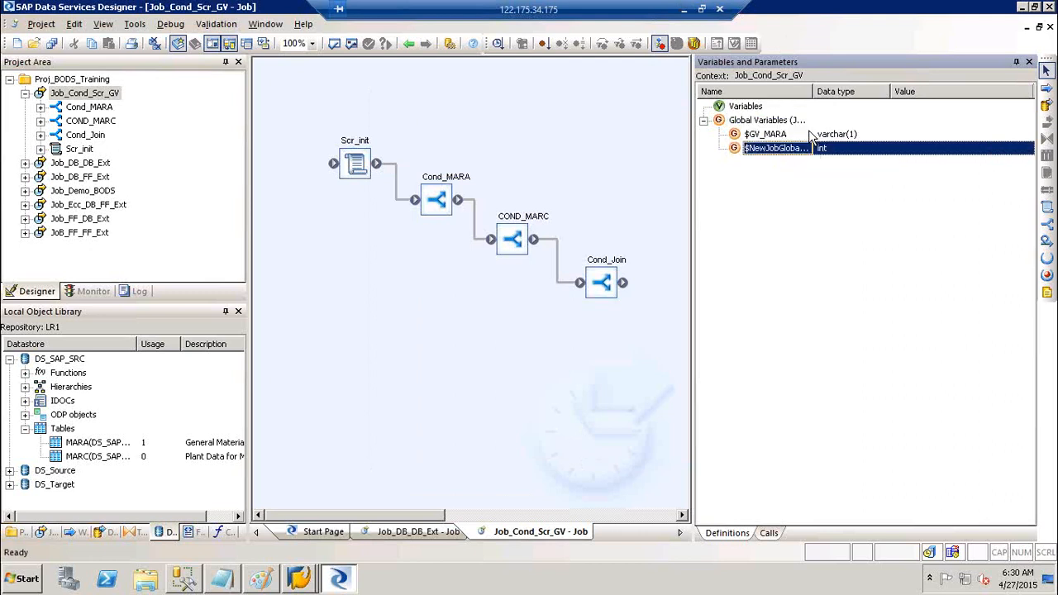
{"action": "type", "text": "$"}
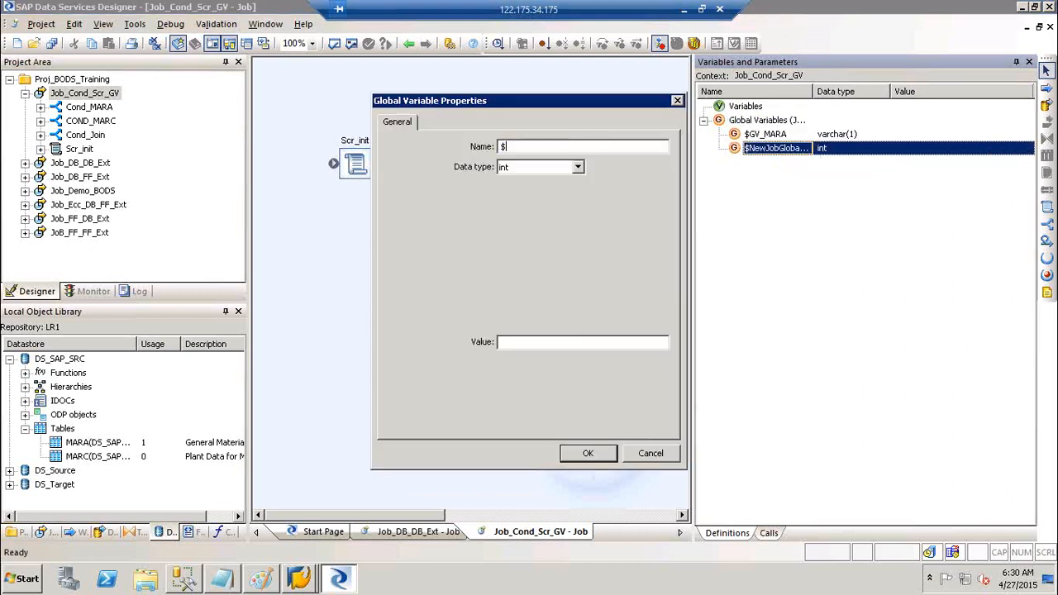
{"action": "type", "text": "GV_MARC"}
{"action": "key", "text": "Tab"}
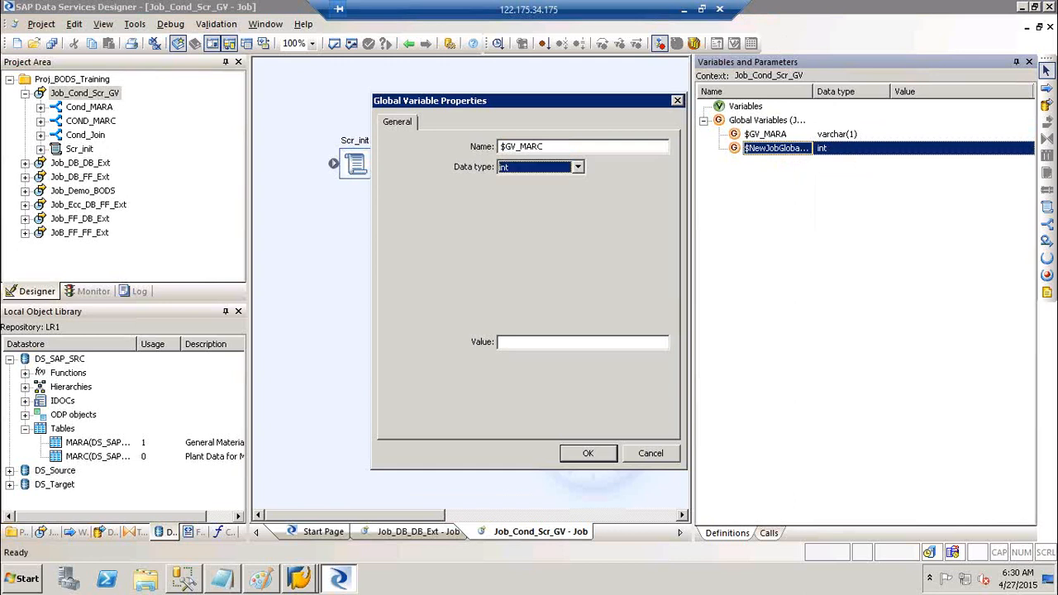
{"action": "key", "text": "v"}
{"action": "key", "text": "Tab"}
{"action": "type", "text": "1"}
{"action": "key", "text": "Return"}
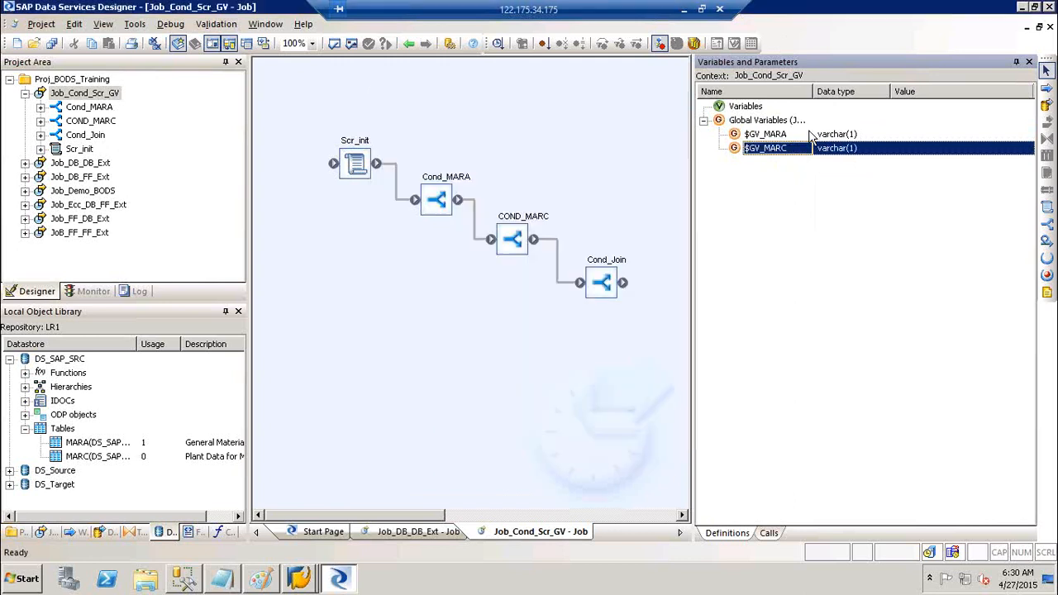
- Insert a third global variable and open its properties
{"action": "right_click", "coordinate": [779, 121]}
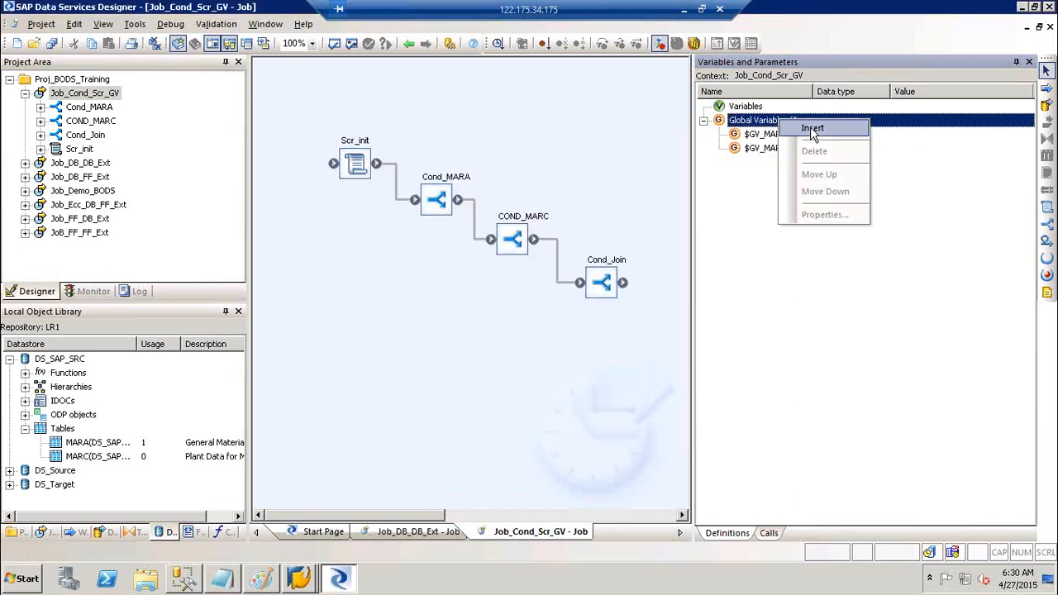
{"action": "left_click", "coordinate": [812, 130]}
{"action": "key", "text": "Return"}
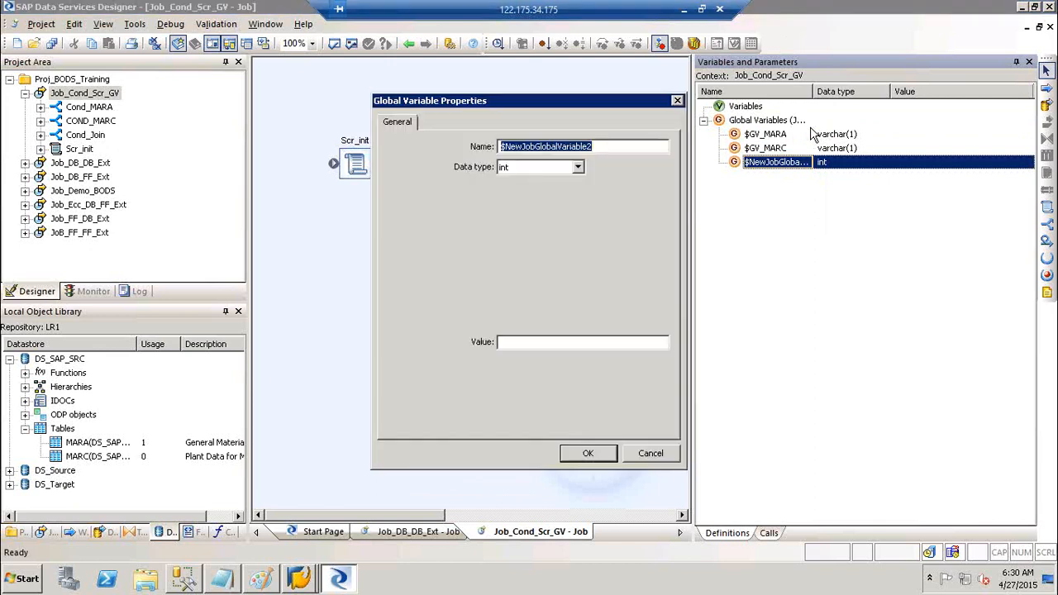
- Define the third global variable as $GV_Join, varchar length 1, then hide the variables panel
{"action": "type", "text": "$GV"}
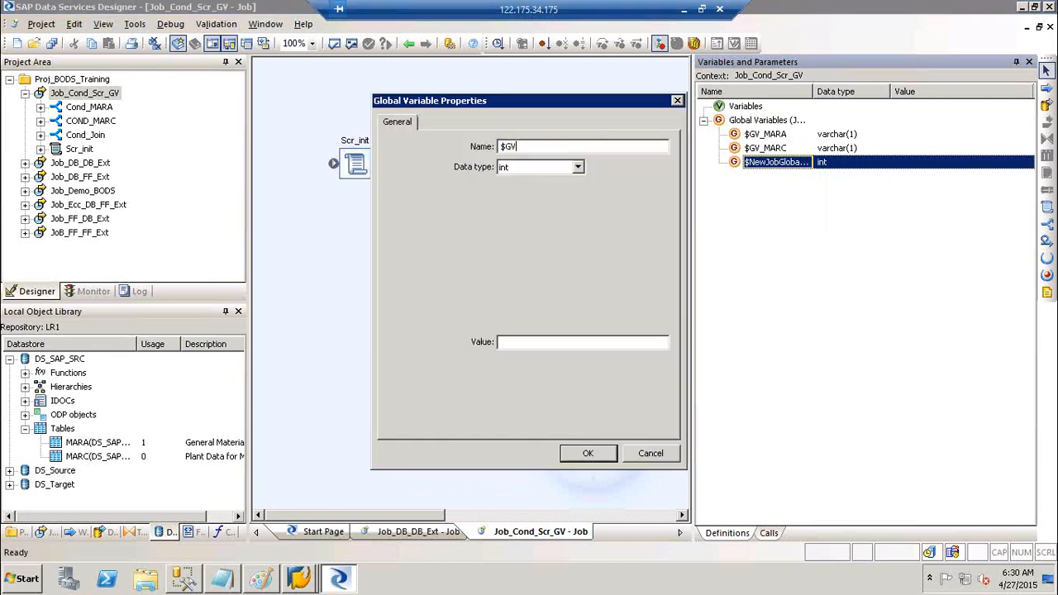
{"action": "type", "text": "_Join"}
{"action": "key", "text": "Tab"}
{"action": "key", "text": "v"}
{"action": "key", "text": "Tab"}
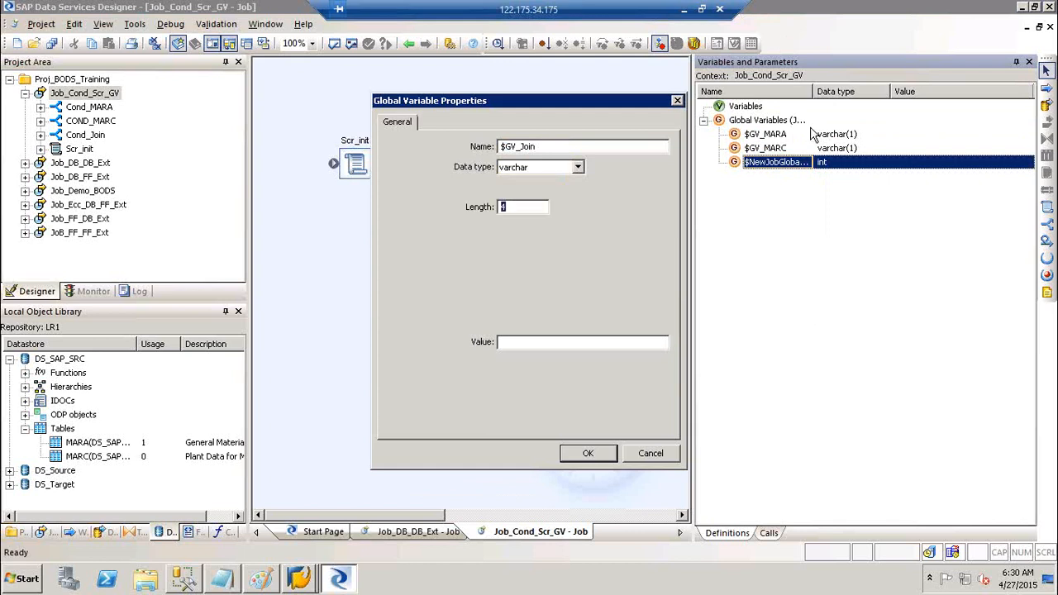
{"action": "key", "text": "Return"}
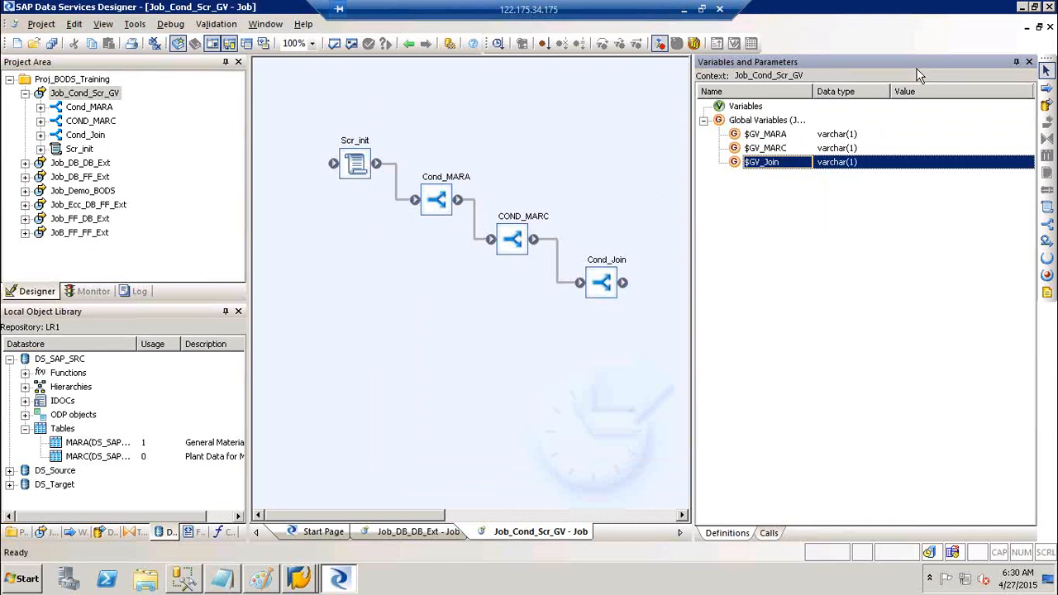
{"action": "left_click", "coordinate": [1028, 62]}
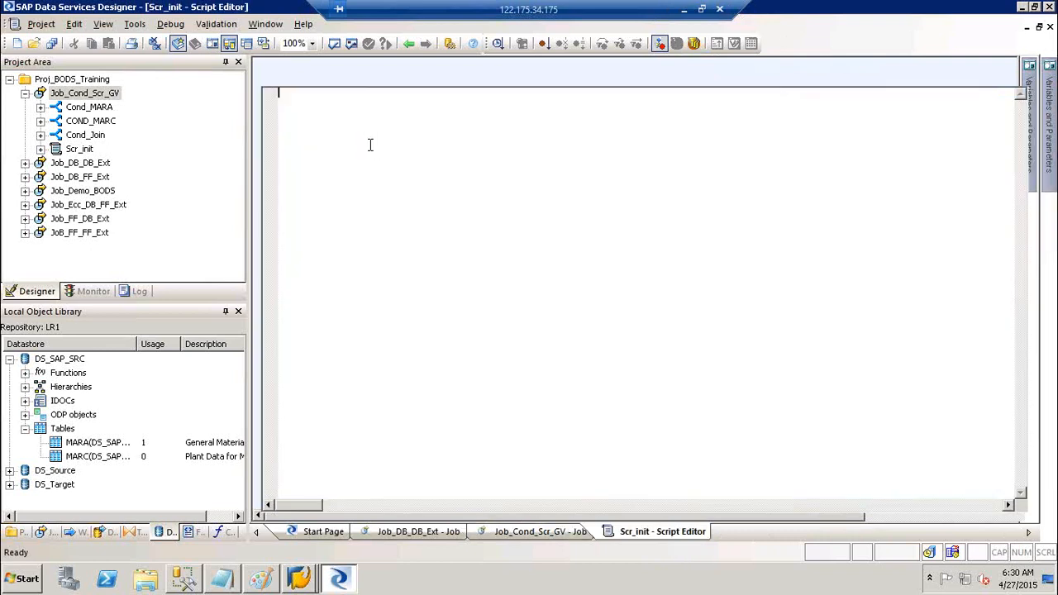
- Open the Scr_init script and write the comment line '# Comment'
{"action": "left_click", "coordinate": [409, 44]}
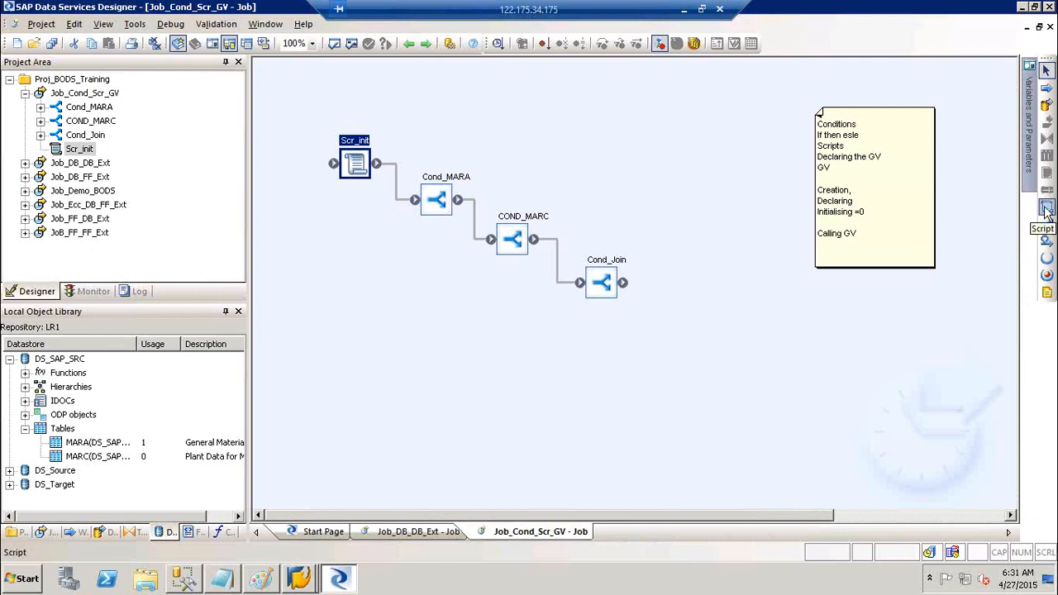
{"action": "double_click", "coordinate": [361, 141]}
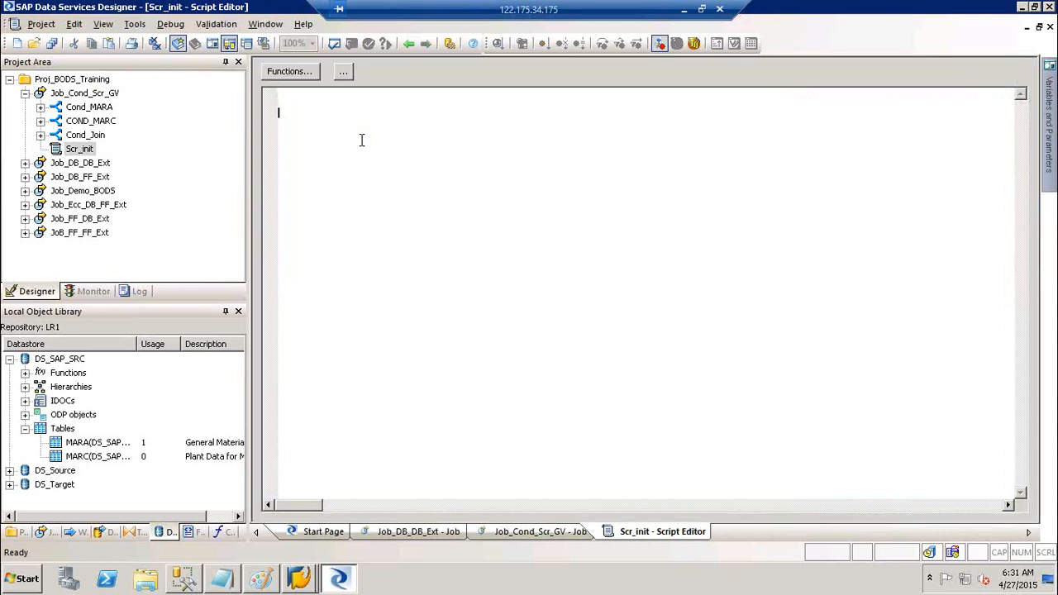
{"action": "type", "text": "##"}
{"action": "key", "text": "BackSpace"}
{"action": "type", "text": "Comment"}
{"action": "key", "text": "Return"}
- Add the comment line '## Script to Initialise Global Variables'
{"action": "type", "text": "##"}
{"action": "type", "text": "Script to Initialise Global Var"}
{"action": "key", "text": "BackSpace"}
{"action": "key", "text": "BackSpace"}
{"action": "type", "text": "ae"}
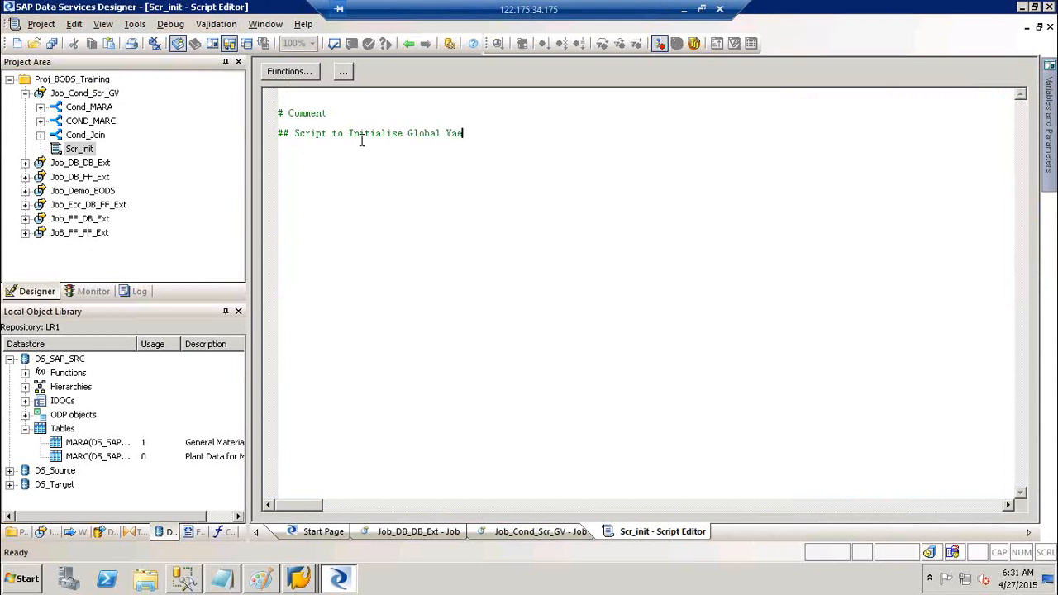
{"action": "key", "text": "BackSpace"}
{"action": "key", "text": "BackSpace"}
{"action": "type", "text": "riables"}
{"action": "key", "text": "Return"}
- Try a '## GV_MARA' comment, remove it, and start a new line with '$GV'
{"action": "type", "text": "## GV_MARA"}
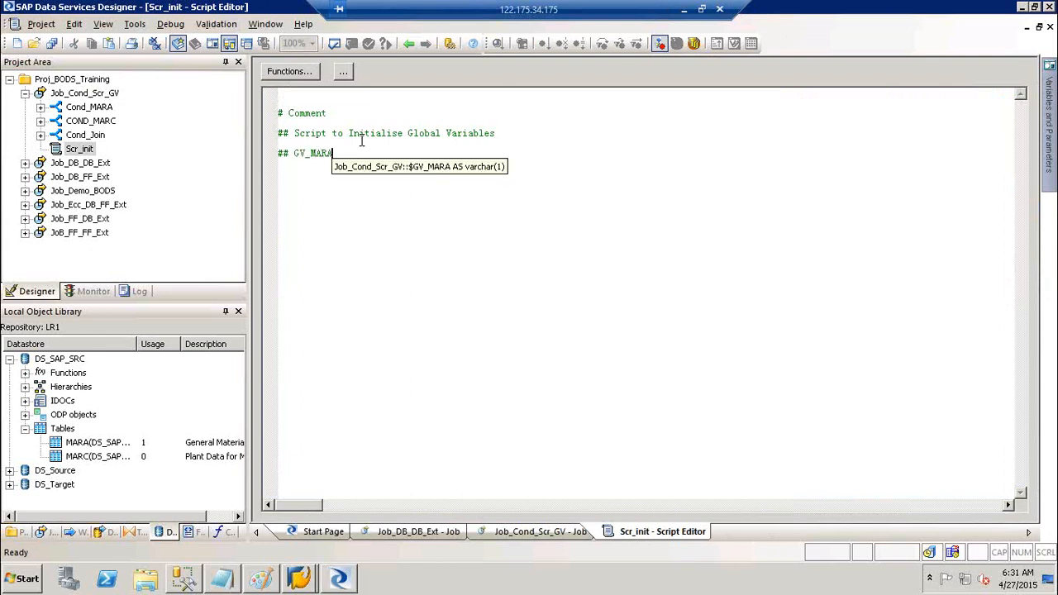
{"action": "key", "text": "Return"}
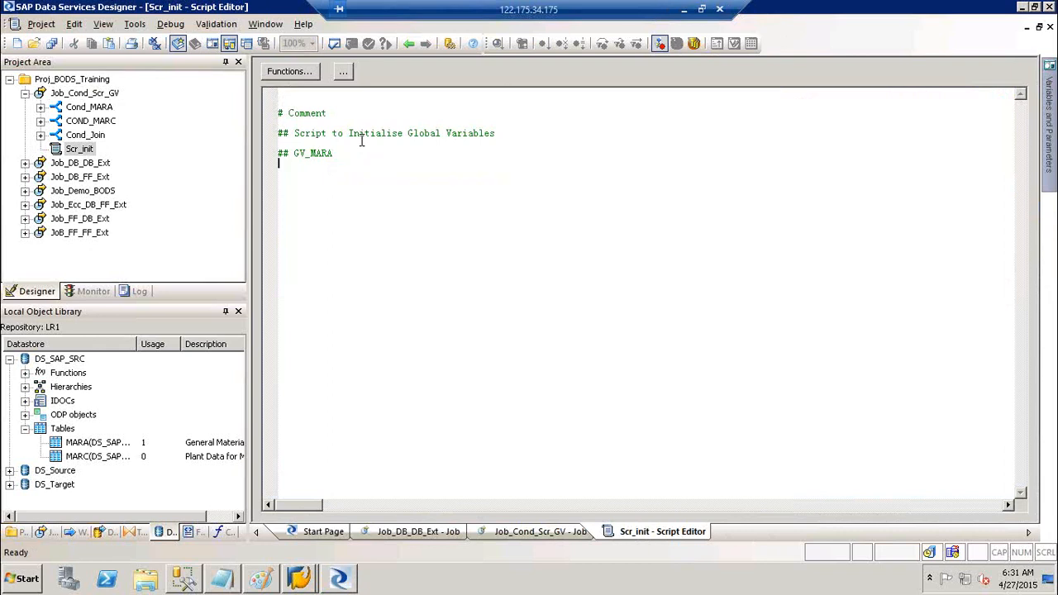
{"action": "key", "text": "BackSpace"}
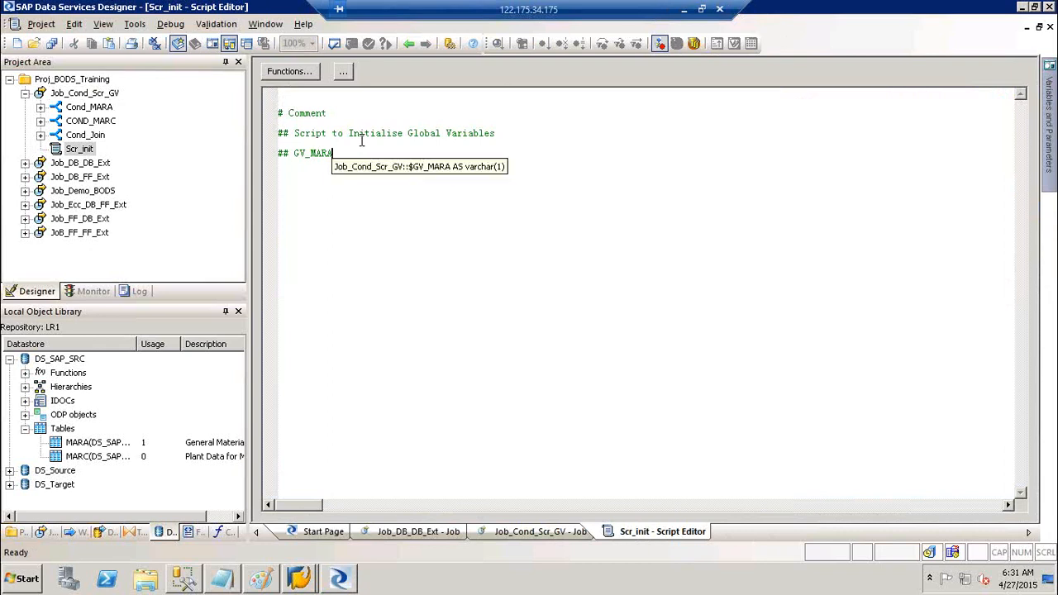
{"action": "key", "text": "BackSpace"}
{"action": "key", "text": "BackSpace"}
{"action": "key", "text": "BackSpace"}
{"action": "key", "text": "BackSpace"}
{"action": "key", "text": "BackSpace"}
{"action": "key", "text": "BackSpace"}
{"action": "key", "text": "BackSpace"}
{"action": "key", "text": "BackSpace"}
{"action": "key", "text": "BackSpace"}
{"action": "key", "text": "BackSpace"}
{"action": "key", "text": "BackSpace"}
{"action": "key", "text": "BackSpace"}
{"action": "key", "text": "BackSpace"}
{"action": "key", "text": "BackSpace"}
{"action": "key", "text": "BackSpace"}
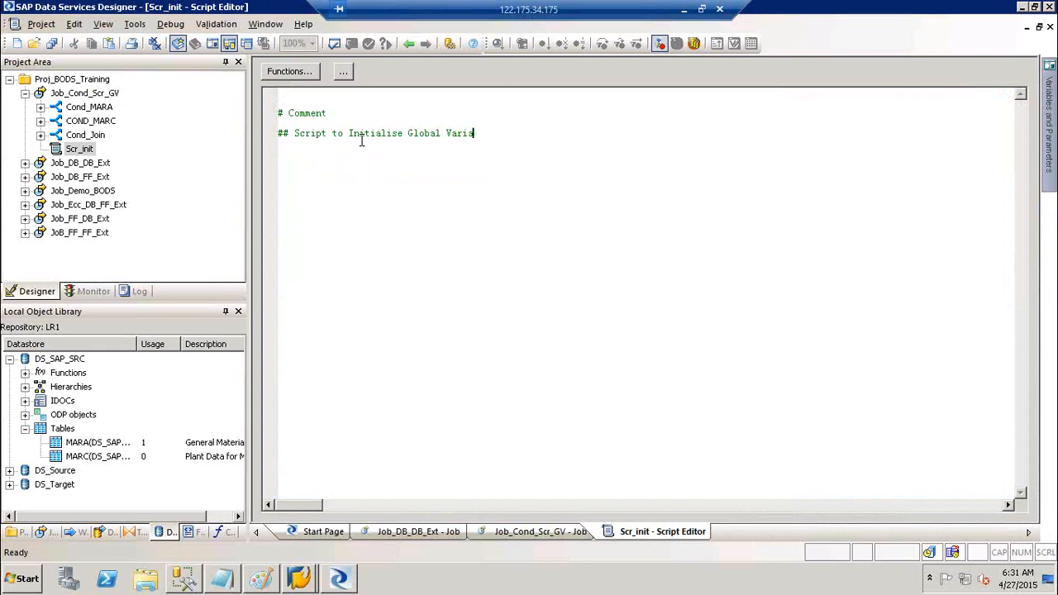
{"action": "type", "text": "bles"}
{"action": "key", "text": "Return"}
{"action": "type", "text": "$GV"}
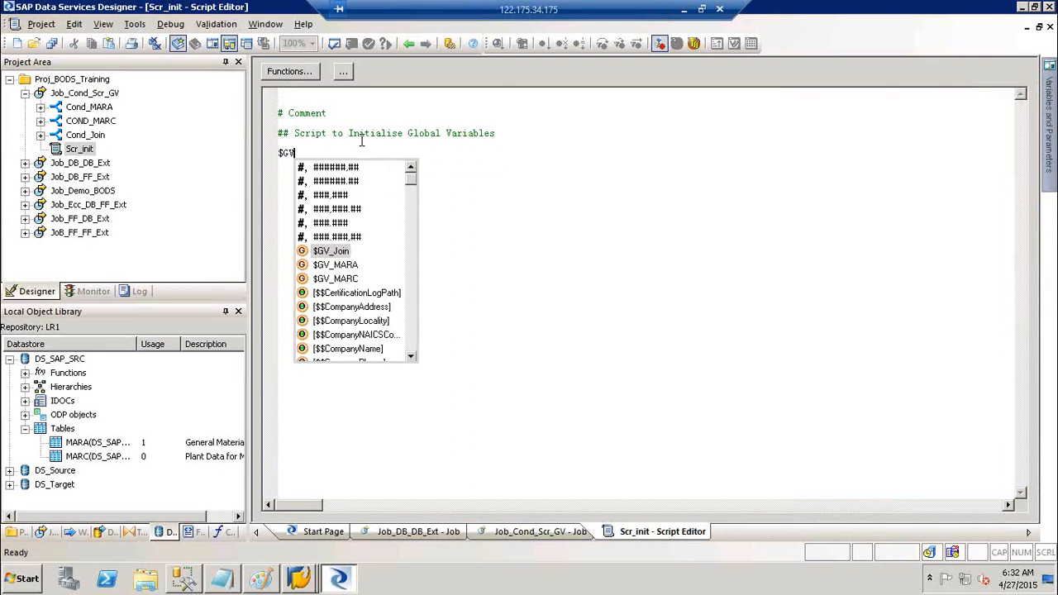
- Set $GV_MARA = 'Y'; with the comment '# Condition for extracting the Mara table'
{"action": "key", "text": "Down"}
{"action": "key", "text": "Down"}
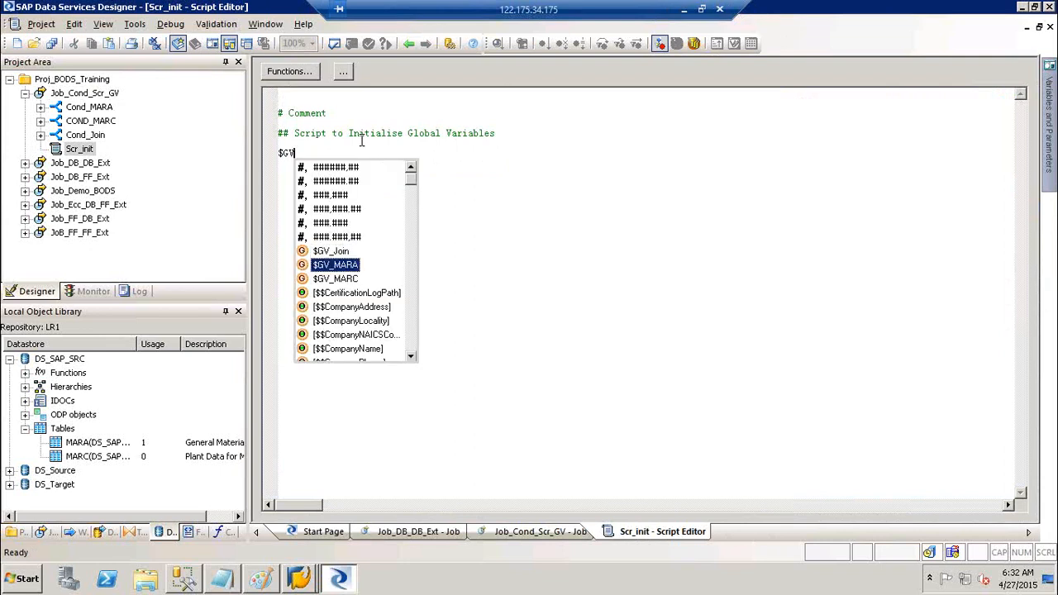
{"action": "key", "text": "Return"}
{"action": "type", "text": "= 'Y"}
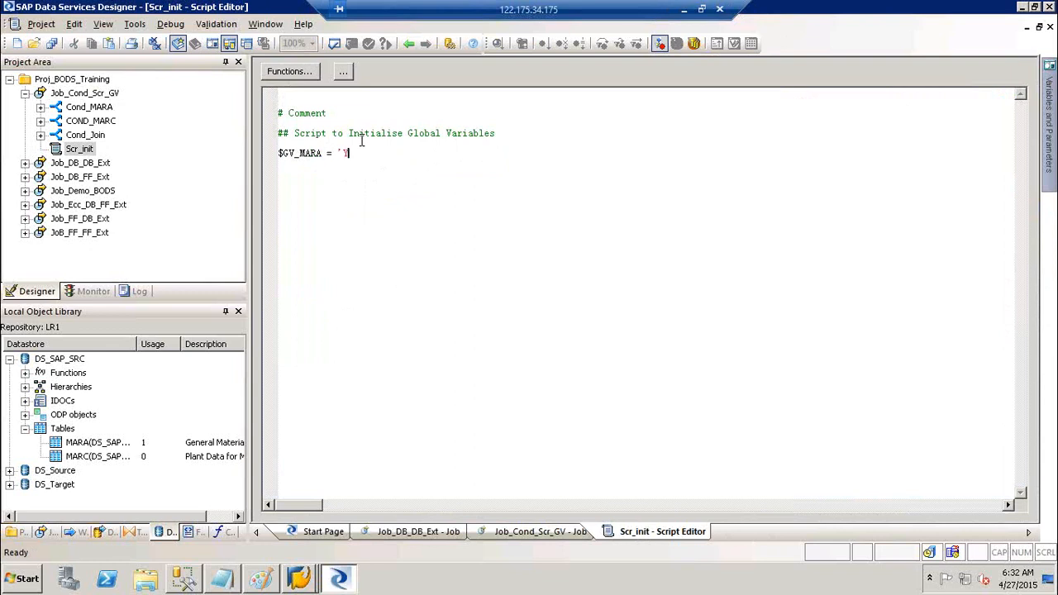
{"action": "type", "text": "'"}
{"action": "type", "text": ";"}
{"action": "key", "text": "Return"}
{"action": "type", "text": "# Condition for extracting"}
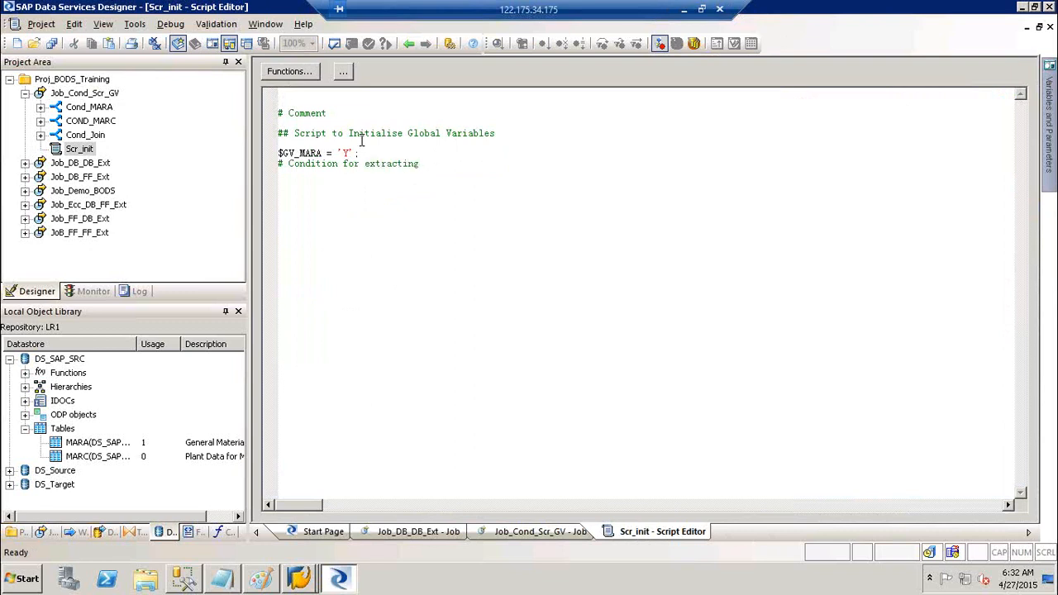
{"action": "type", "text": " the Mara tbale"}
{"action": "key", "text": "BackSpace"}
{"action": "key", "text": "BackSpace"}
{"action": "key", "text": "BackSpace"}
{"action": "type", "text": "ble"}
{"action": "key", "text": "Return"}
- Add $GV_MARC = 'Y'; followed by the comment '# Condition to Extract Marc'
{"action": "type", "text": "$GV_"}
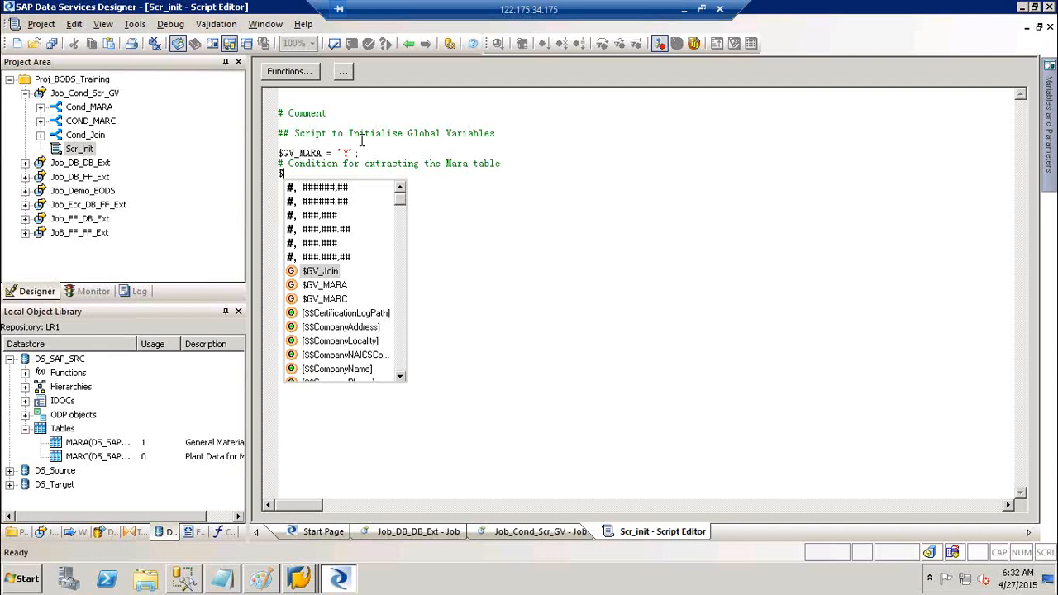
{"action": "key", "text": "Down"}
{"action": "key", "text": "Down"}
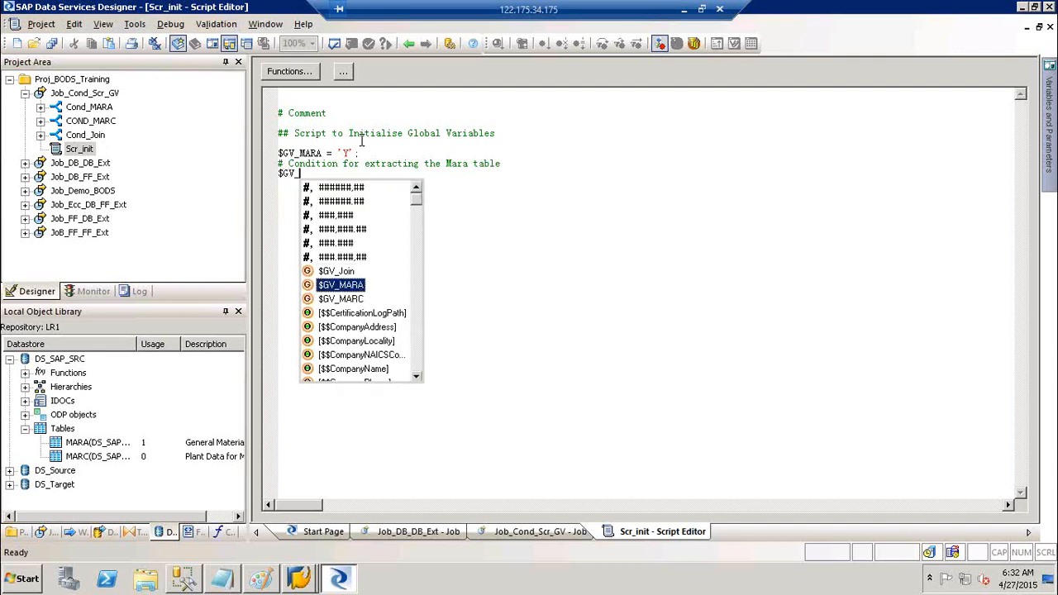
{"action": "key", "text": "Return"}
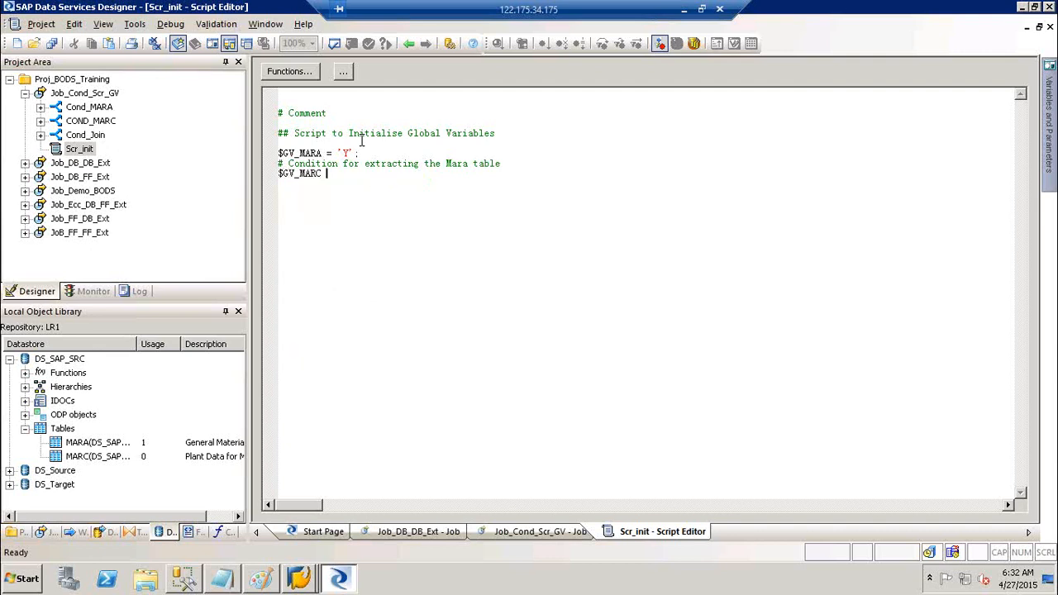
{"action": "type", "text": "= 'Y' ;"}
{"action": "key", "text": "Return"}
{"action": "type", "text": "# Condition to Extract Marc"}
{"action": "key", "text": "Return"}
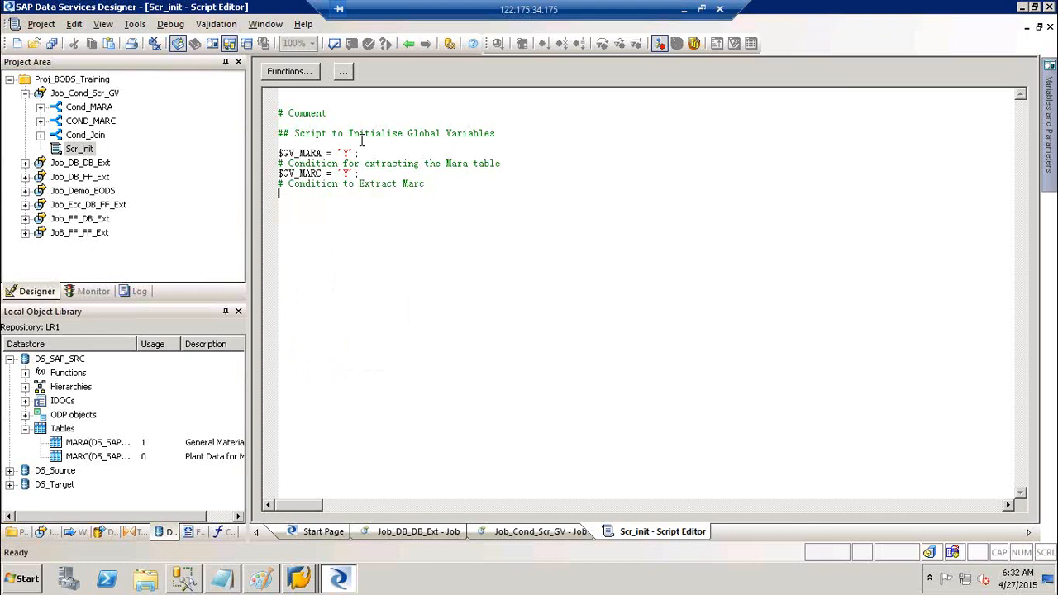
- After a blank line, add $GV_Join = 'Y'; with the comment '# Condition to Joinn MARA & MARC'
{"action": "key", "text": "Return"}
{"action": "type", "text": "$GV"}
{"action": "key", "text": "Return"}
{"action": "type", "text": "= 'Y';"}
{"action": "key", "text": "Return"}
{"action": "type", "text": "# Condition to Joinn MARA "}
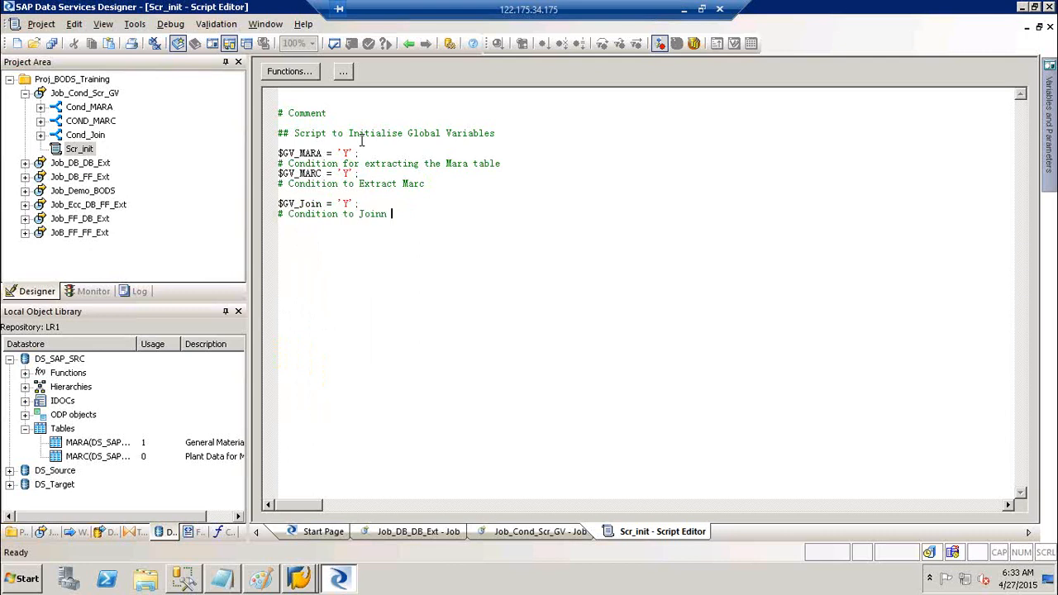
{"action": "type", "text": "& MARC"}
{"action": "key", "text": "Return"}
{"action": "key", "text": "Return"}
{"action": "left_click", "coordinate": [365, 207]}
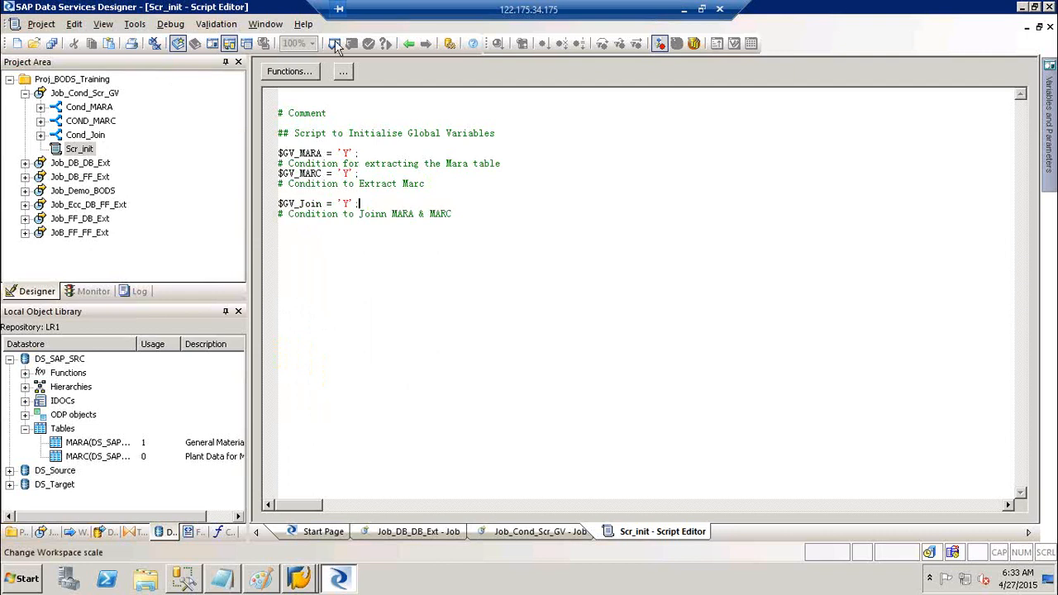
- Enter $GV_MARA = 'Y' as the if-condition of the Cond_MARA conditional
{"action": "left_click", "coordinate": [130, 28]}
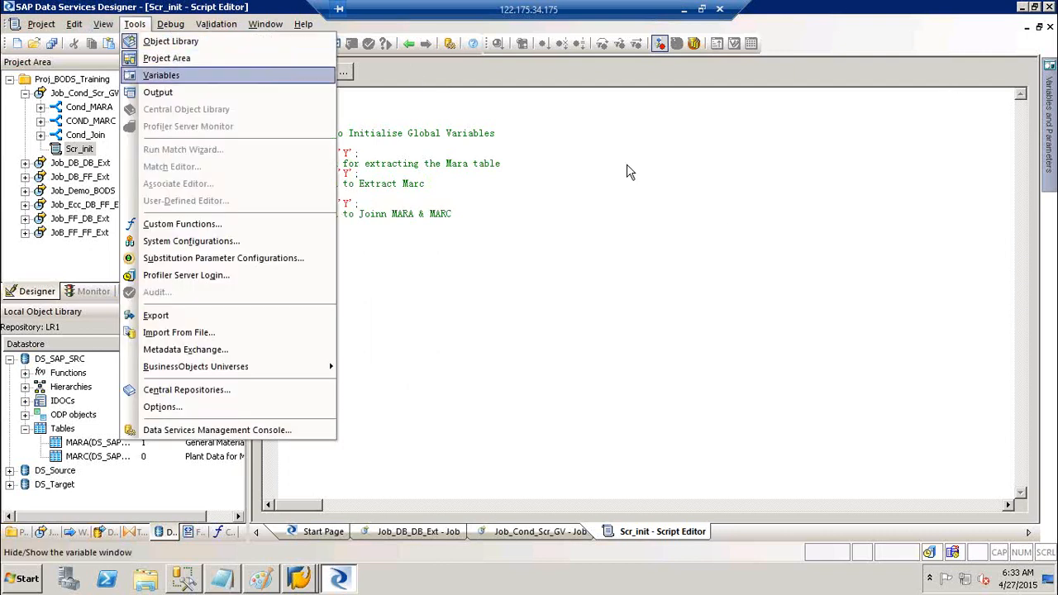
{"action": "left_click", "coordinate": [717, 213]}
{"action": "left_click", "coordinate": [394, 163]}
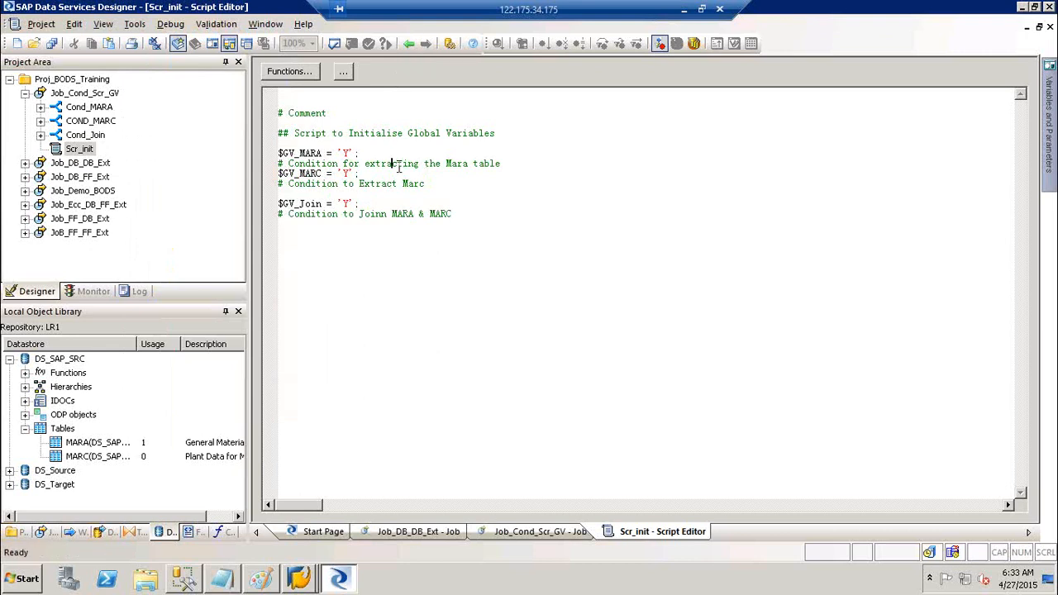
{"action": "left_click", "coordinate": [410, 44]}
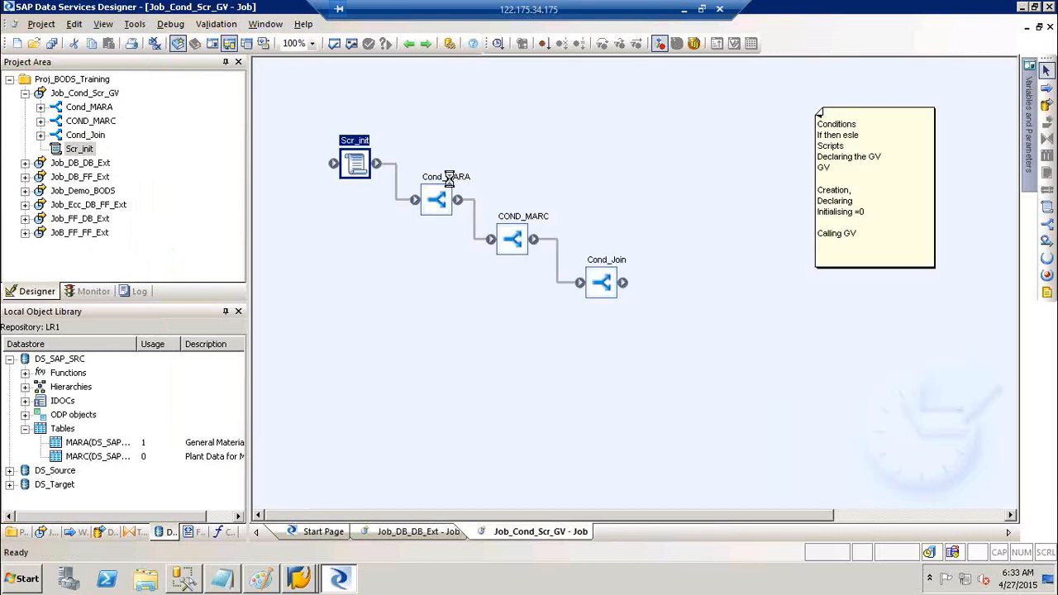
{"action": "double_click", "coordinate": [451, 187]}
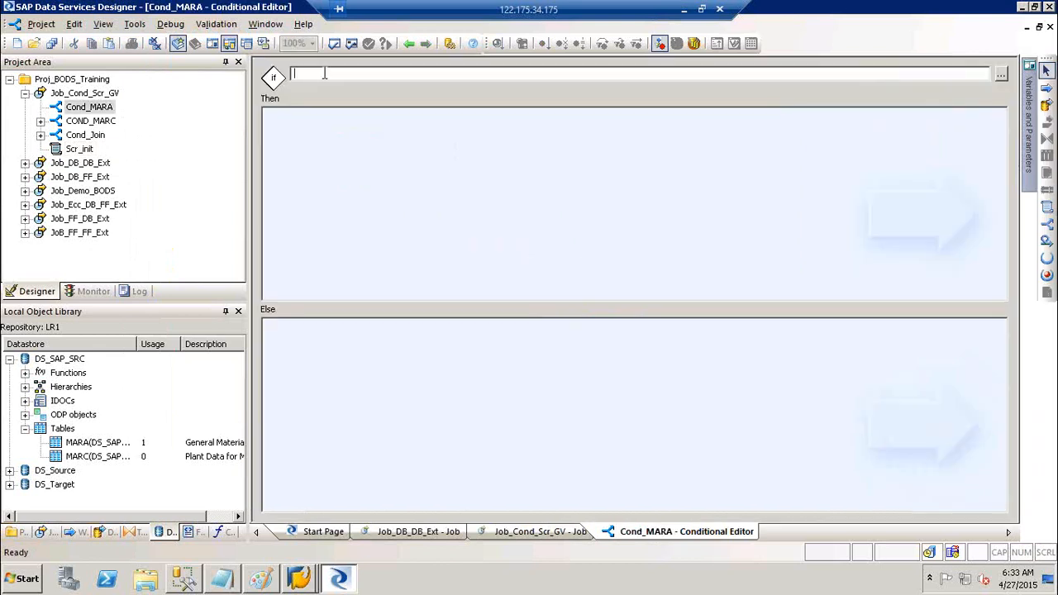
{"action": "type", "text": "$GV_MARA = 'Y'"}
- Check Cond_MARA's condition against the $GV_MARA assignment in Scr_init, then return to the job diagram
{"action": "left_click_drag", "start_coordinate": [362, 74], "coordinate": [295, 73]}
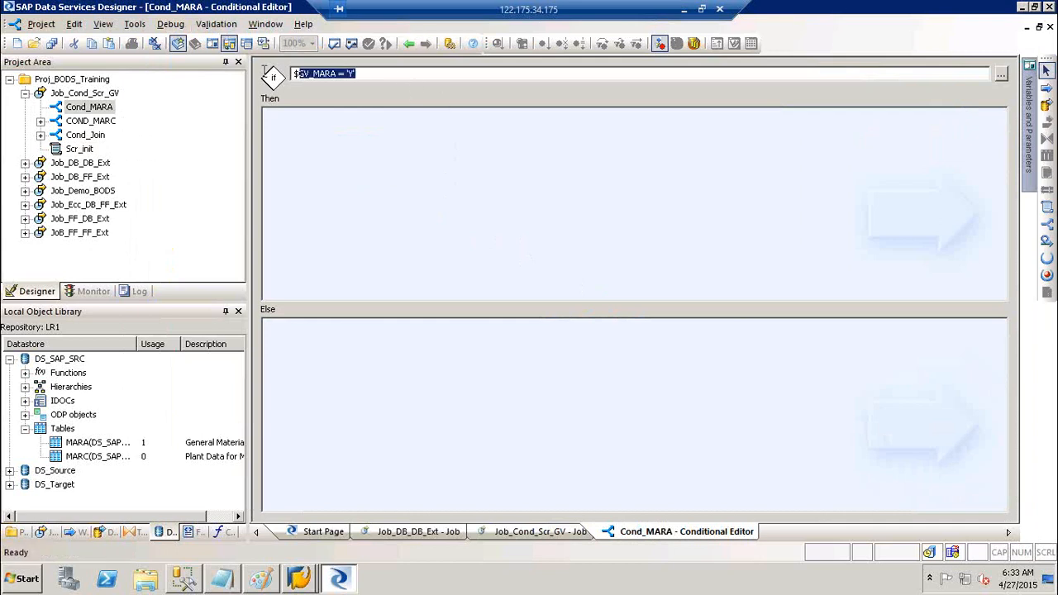
{"action": "left_click", "coordinate": [408, 43]}
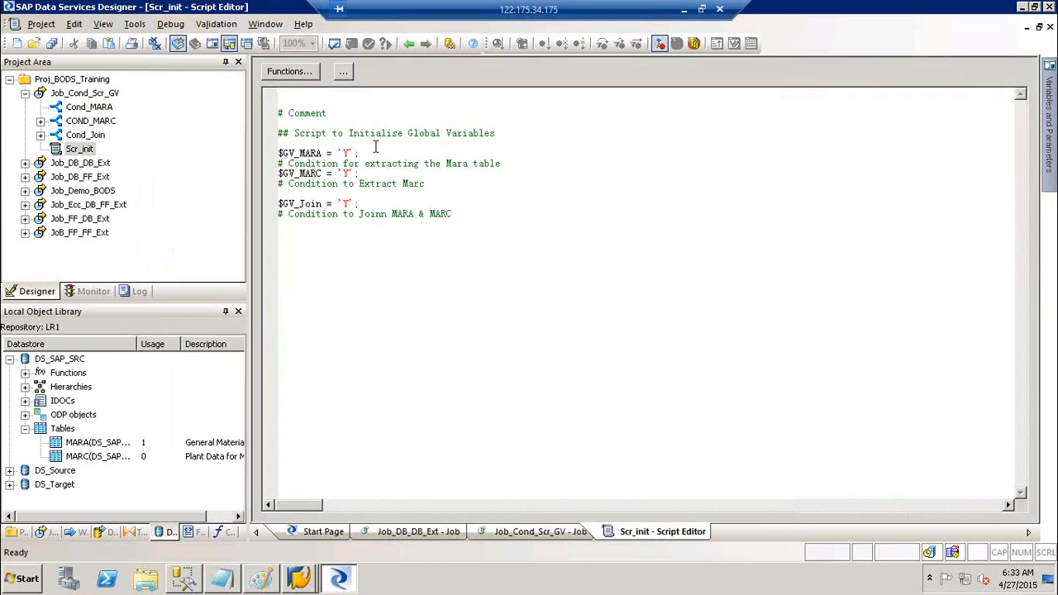
{"action": "left_click_drag", "start_coordinate": [279, 144], "coordinate": [365, 154]}
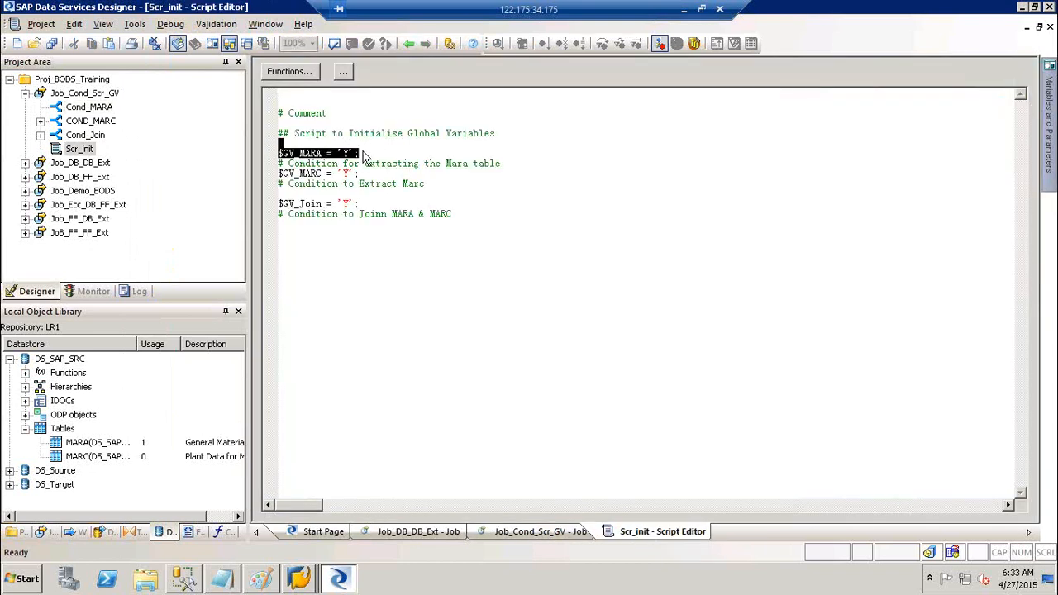
{"action": "left_click", "coordinate": [409, 44]}
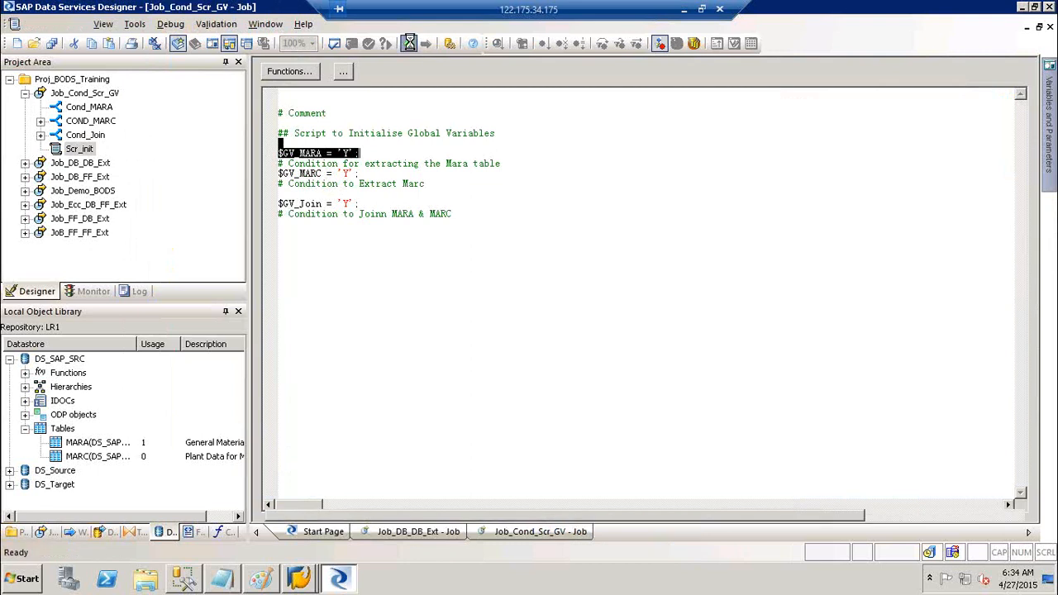
{"action": "double_click", "coordinate": [448, 180]}
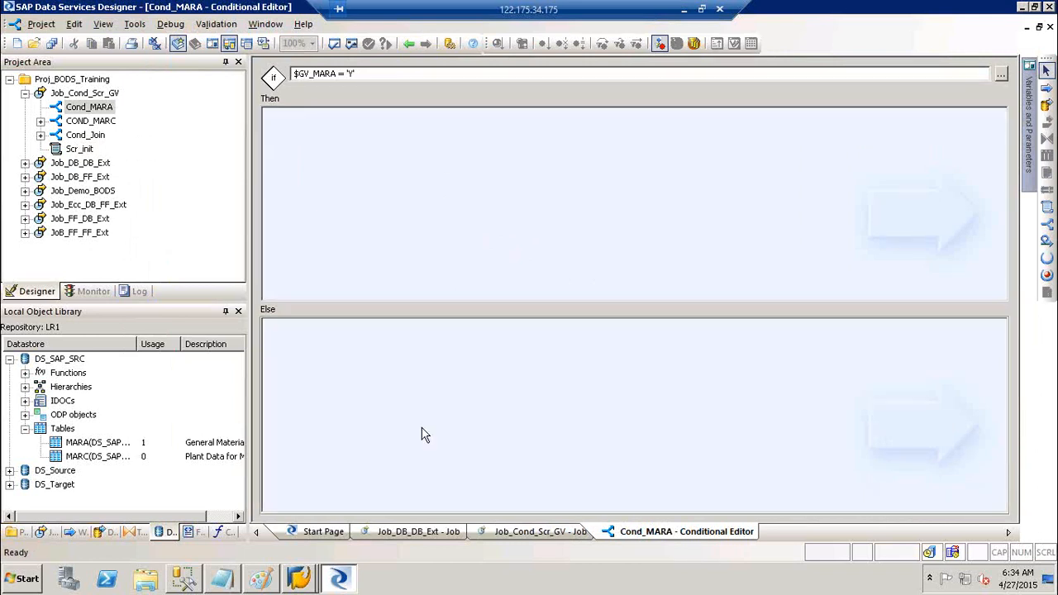
{"action": "left_click", "coordinate": [408, 43]}
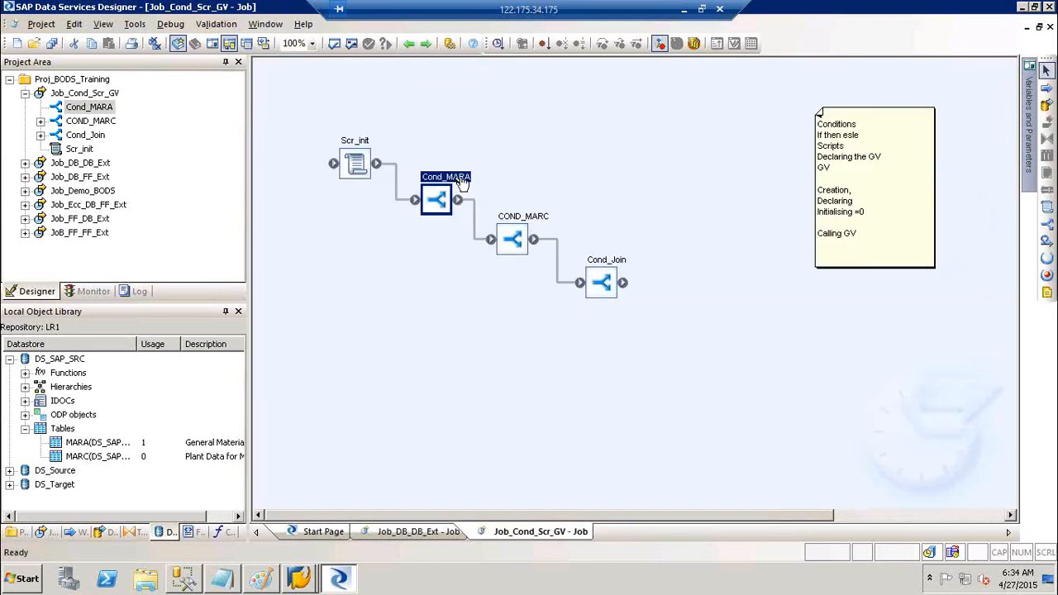
- Recheck Cond_MARA, then give COND_MARC the if-condition $GV_MARC
{"action": "double_click", "coordinate": [453, 177]}
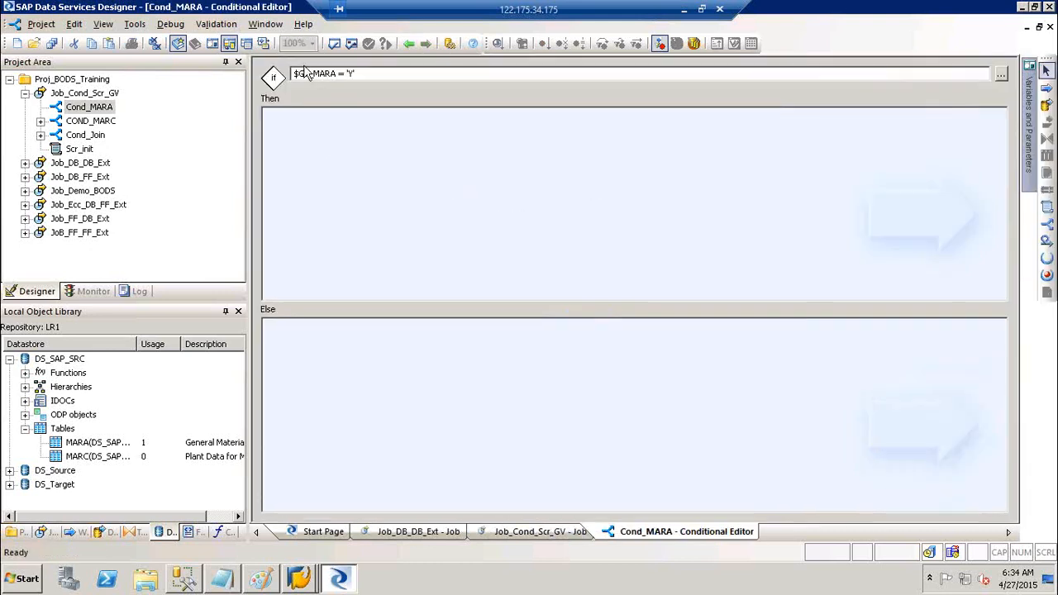
{"action": "left_click", "coordinate": [407, 44]}
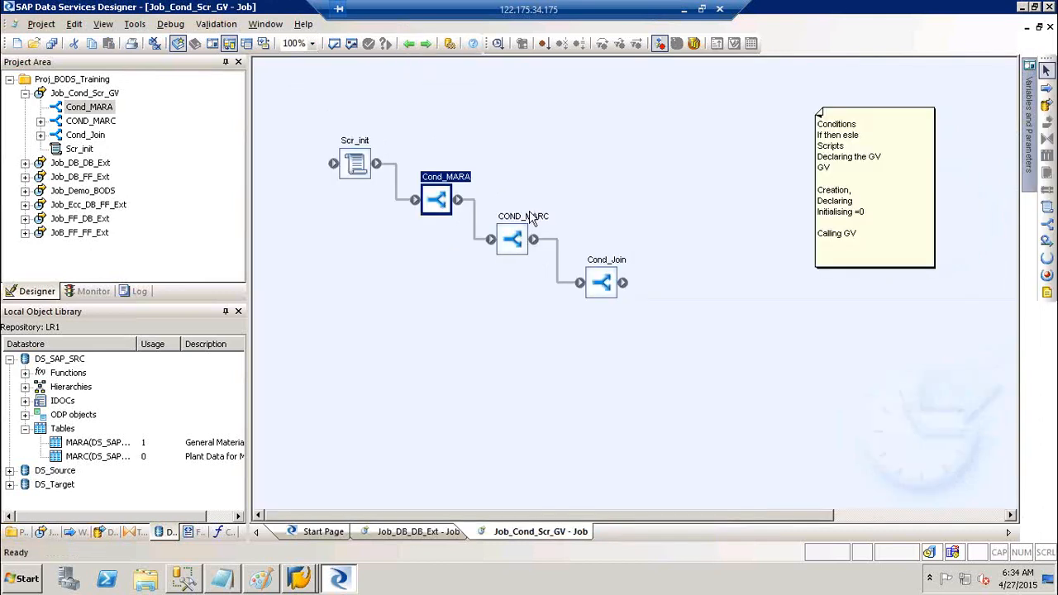
{"action": "double_click", "coordinate": [529, 213]}
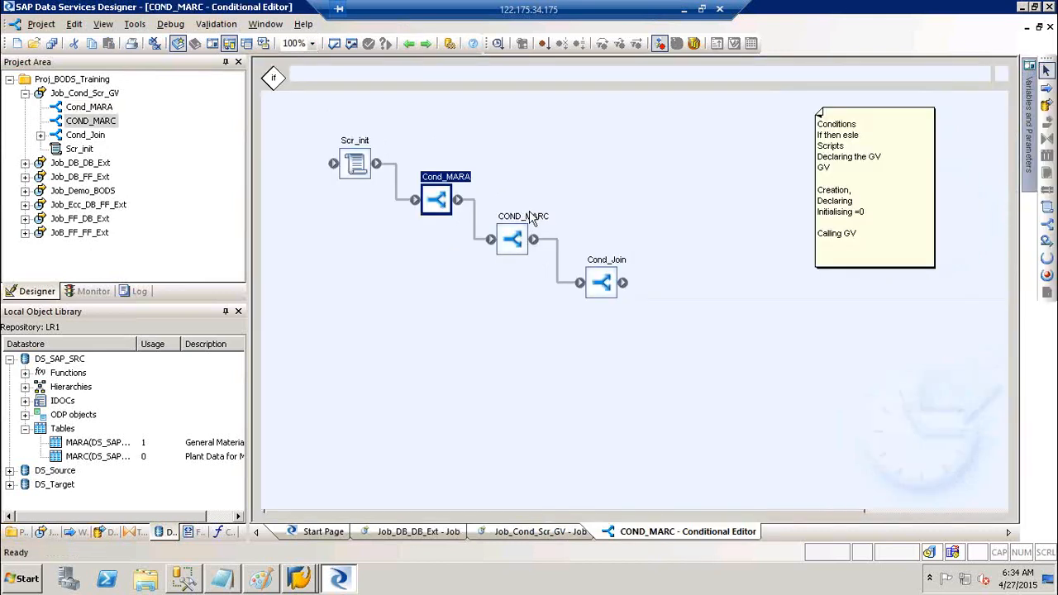
{"action": "type", "text": "$GV_MARC"}
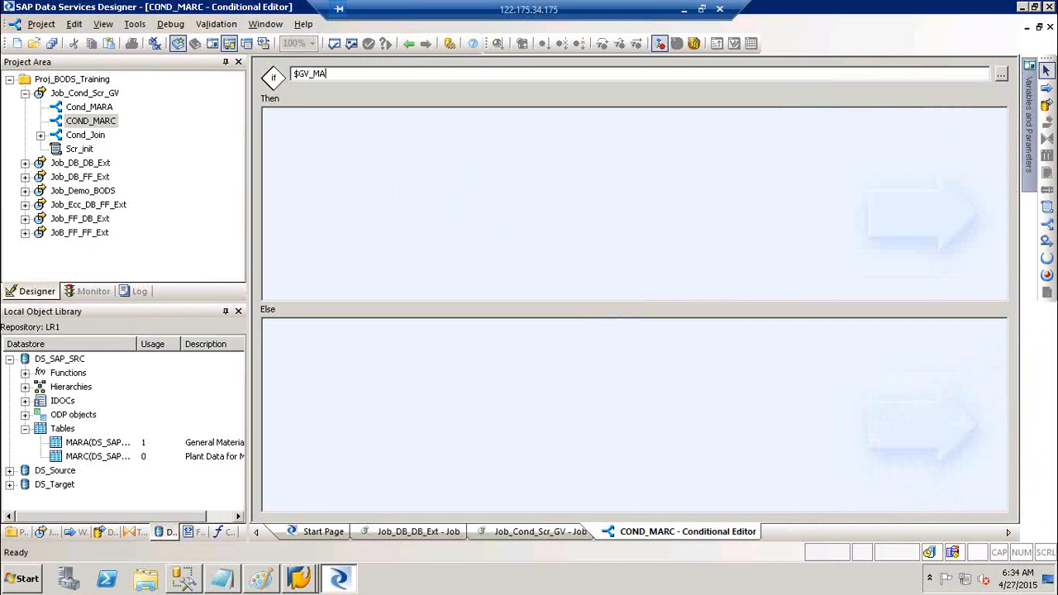
{"action": "left_click", "coordinate": [405, 44]}
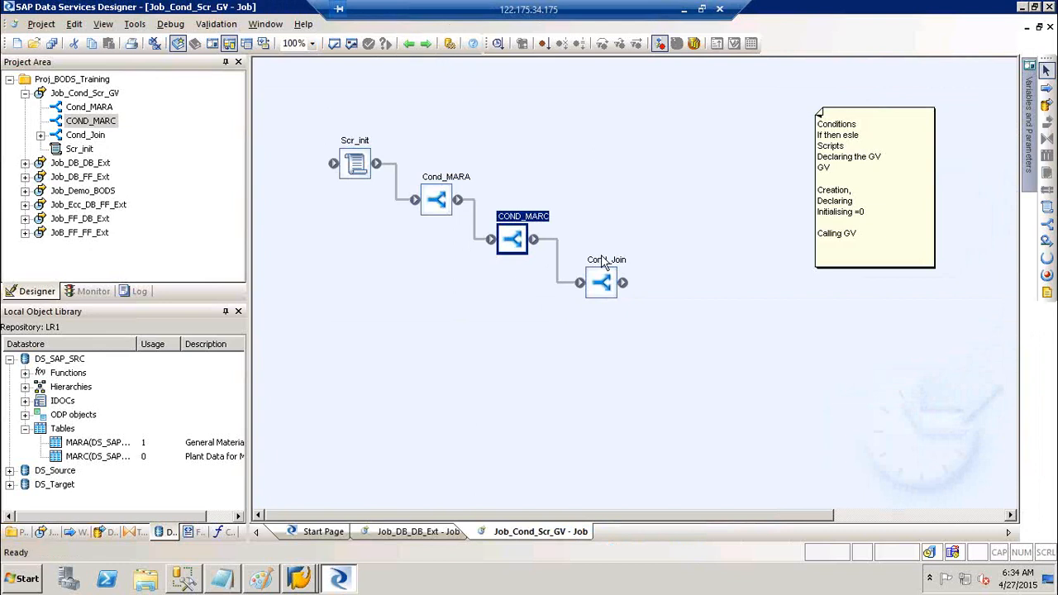
- Give Cond_Join the if-condition $GV_Join, then review Scr_init and return to the job diagram
{"action": "double_click", "coordinate": [606, 269]}
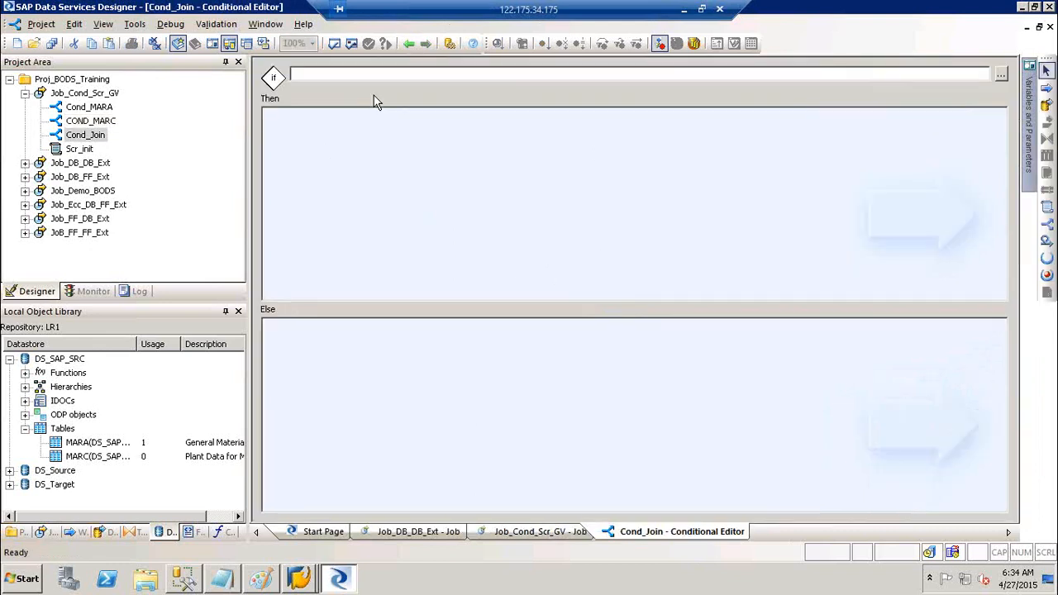
{"action": "left_click", "coordinate": [348, 76]}
{"action": "type", "text": "$GV_Join"}
{"action": "left_click", "coordinate": [409, 45]}
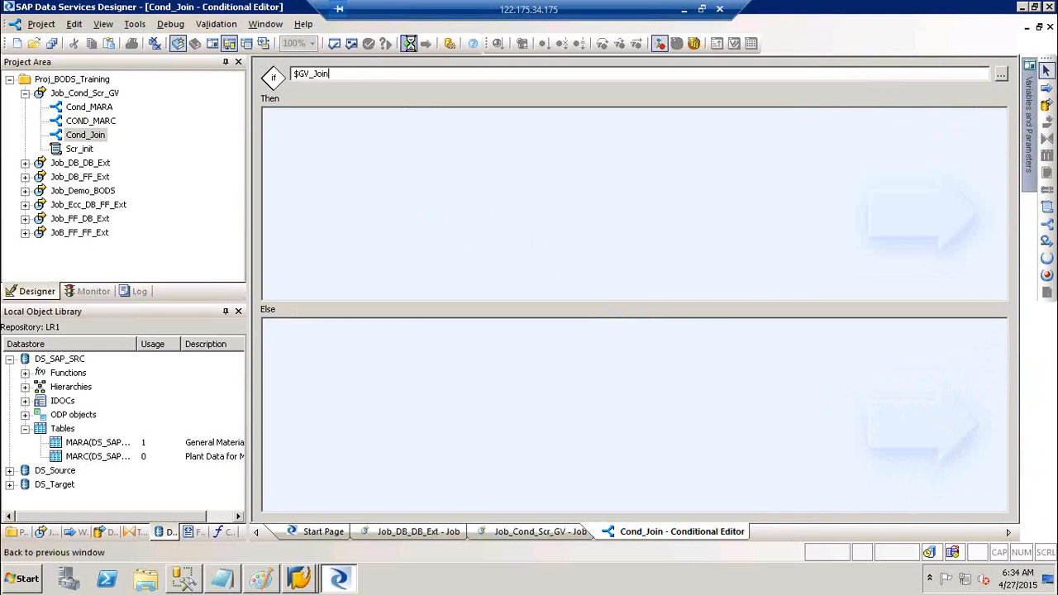
{"action": "double_click", "coordinate": [354, 142]}
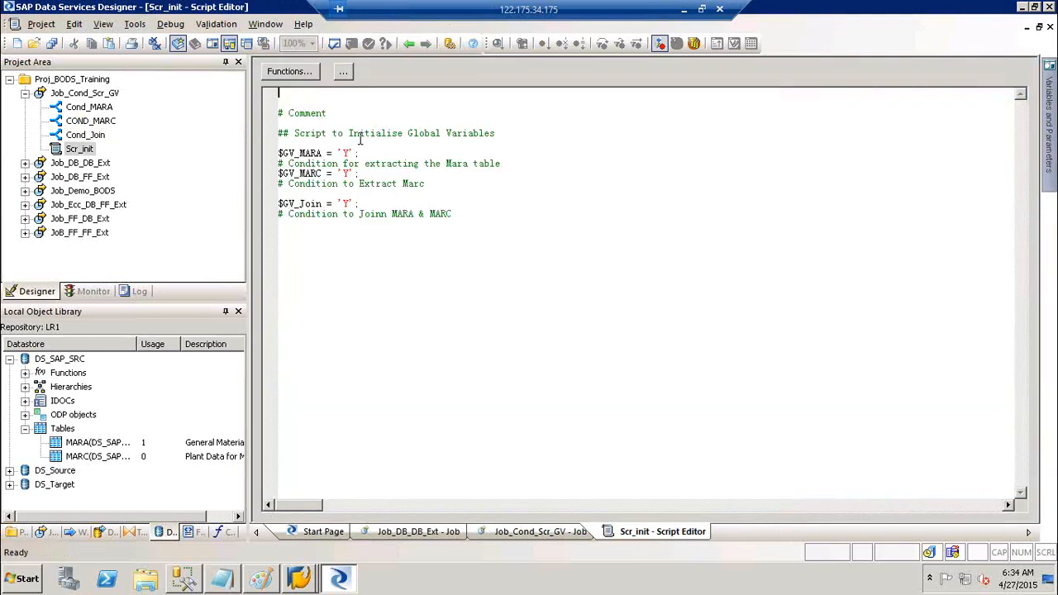
{"action": "left_click", "coordinate": [409, 44]}
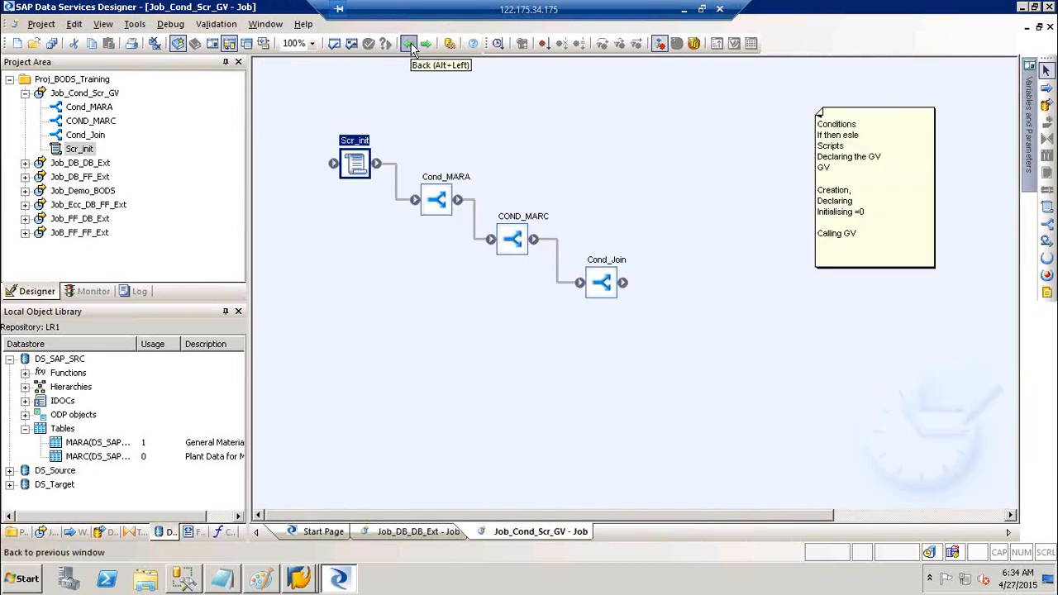
{"action": "left_click", "coordinate": [651, 146]}
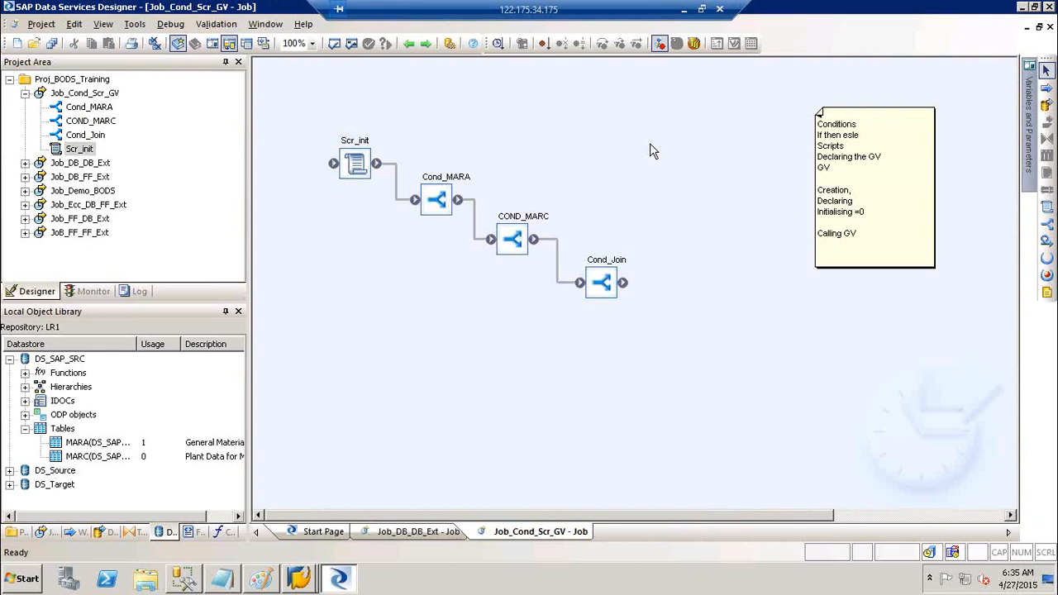
- Check the GV_Join assignment line in Scr_init, then return to the job diagram
{"action": "double_click", "coordinate": [356, 146]}
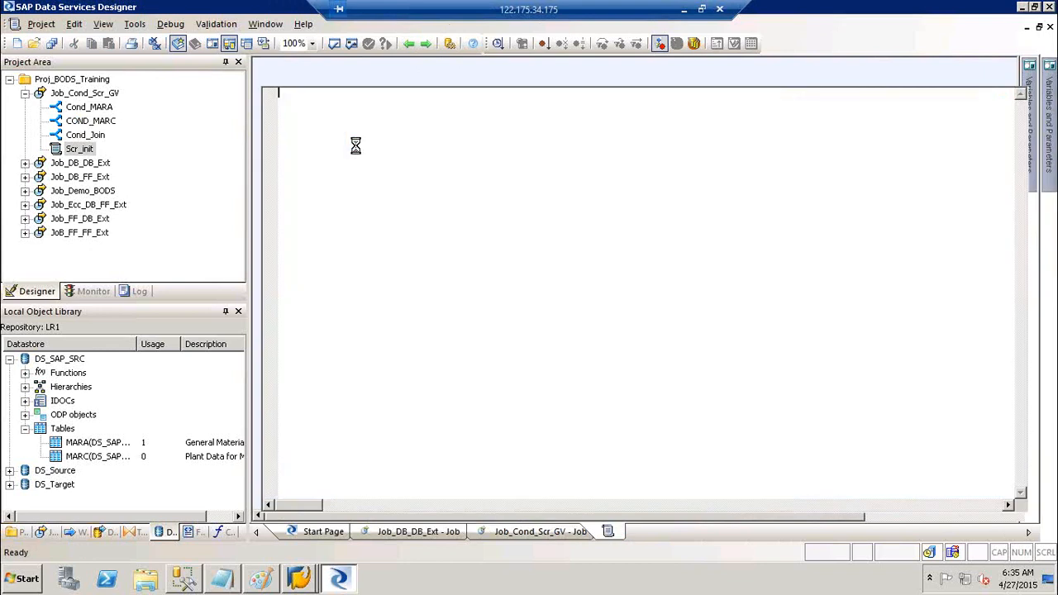
{"action": "left_click", "coordinate": [369, 203]}
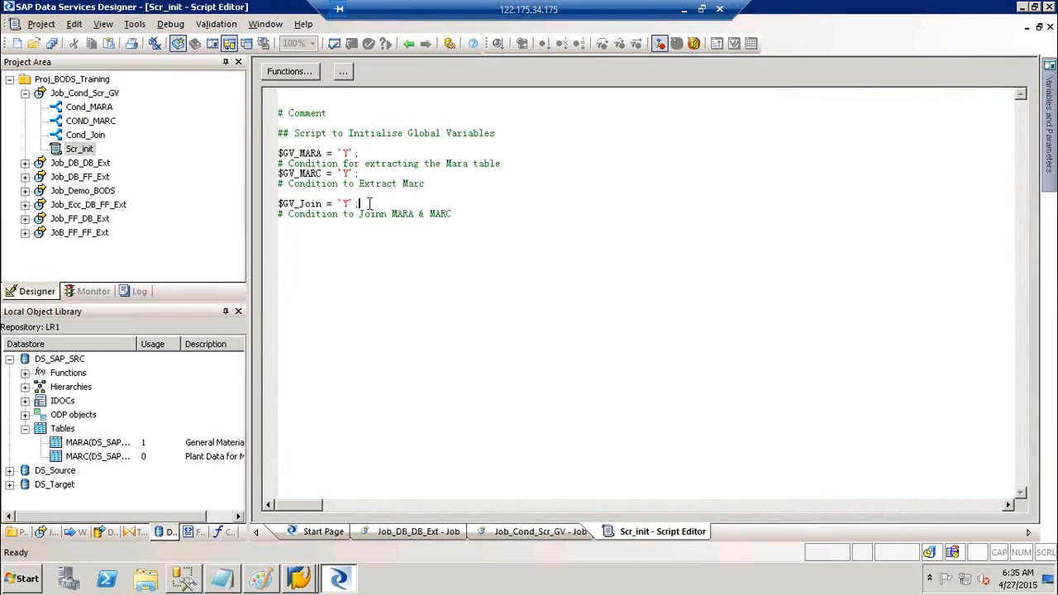
{"action": "left_click", "coordinate": [409, 43]}
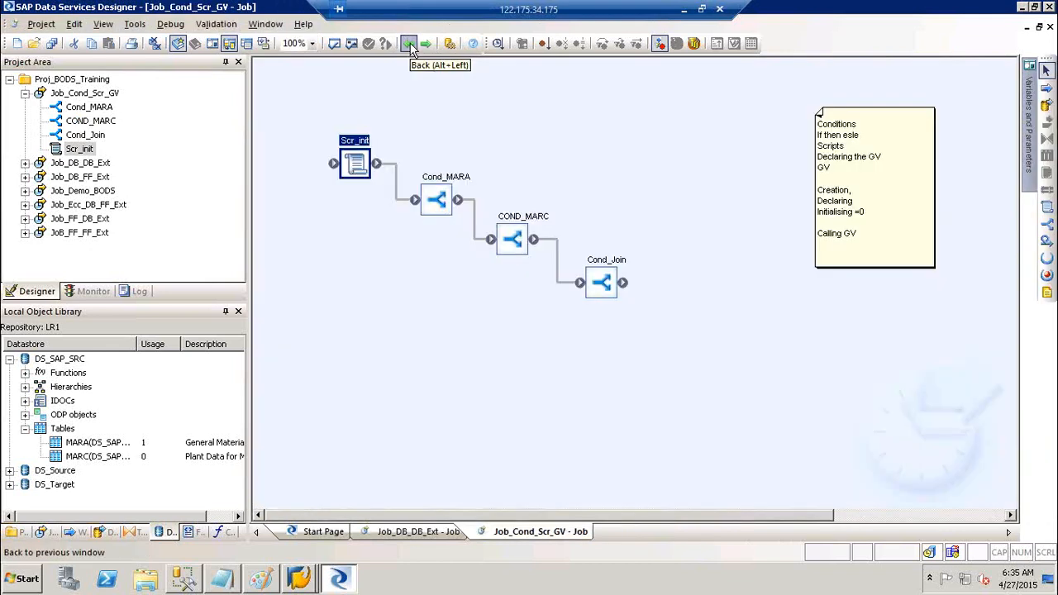
- Place the DF_Ecc_Ext data flow in Cond_MARA's Then branch and open it
{"action": "left_click", "coordinate": [100, 534]}
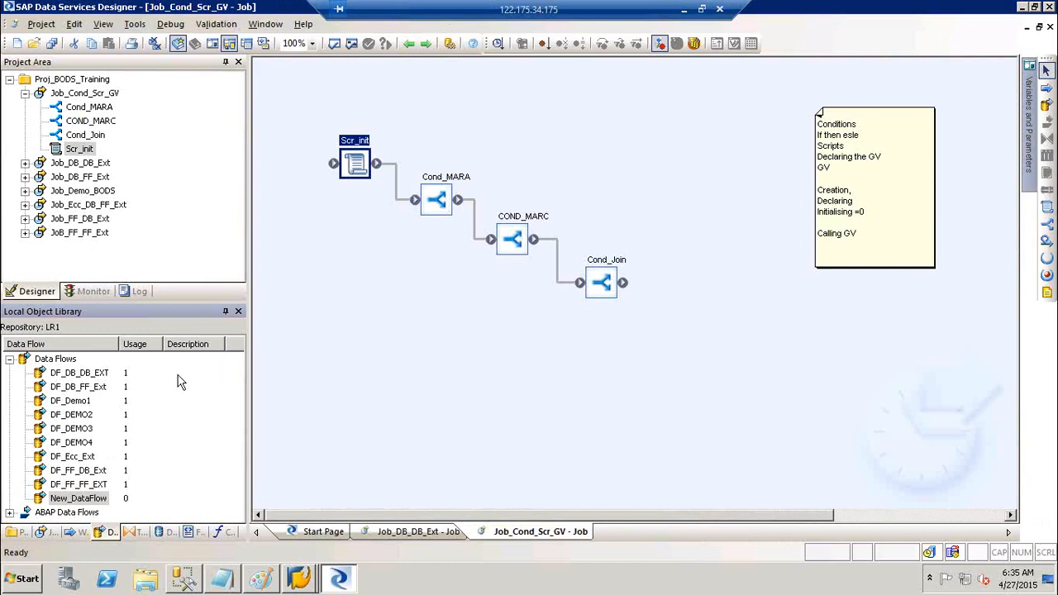
{"action": "left_click", "coordinate": [73, 459]}
{"action": "double_click", "coordinate": [73, 464]}
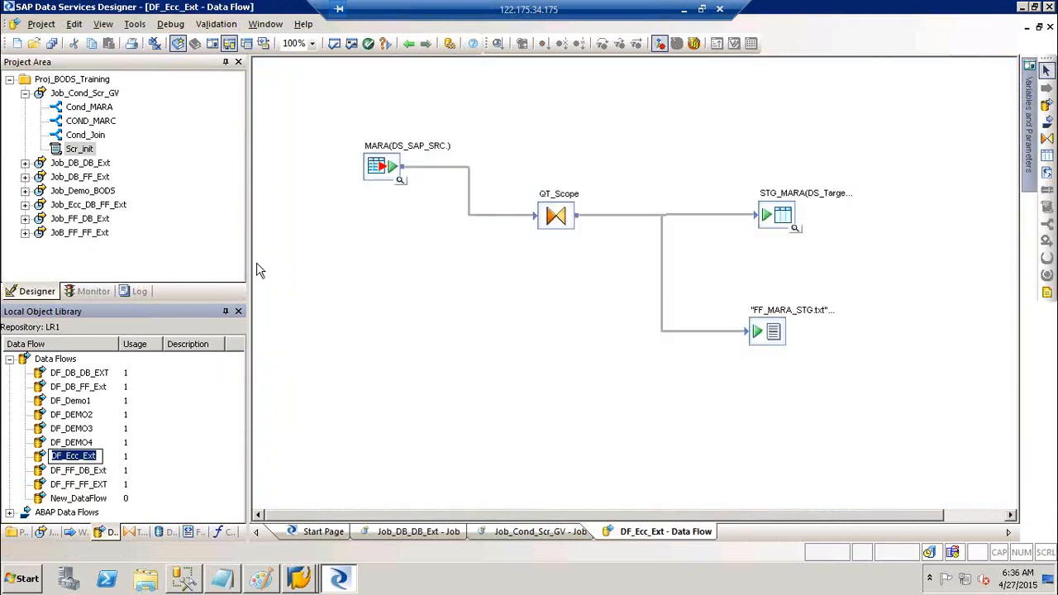
{"action": "left_click", "coordinate": [411, 44]}
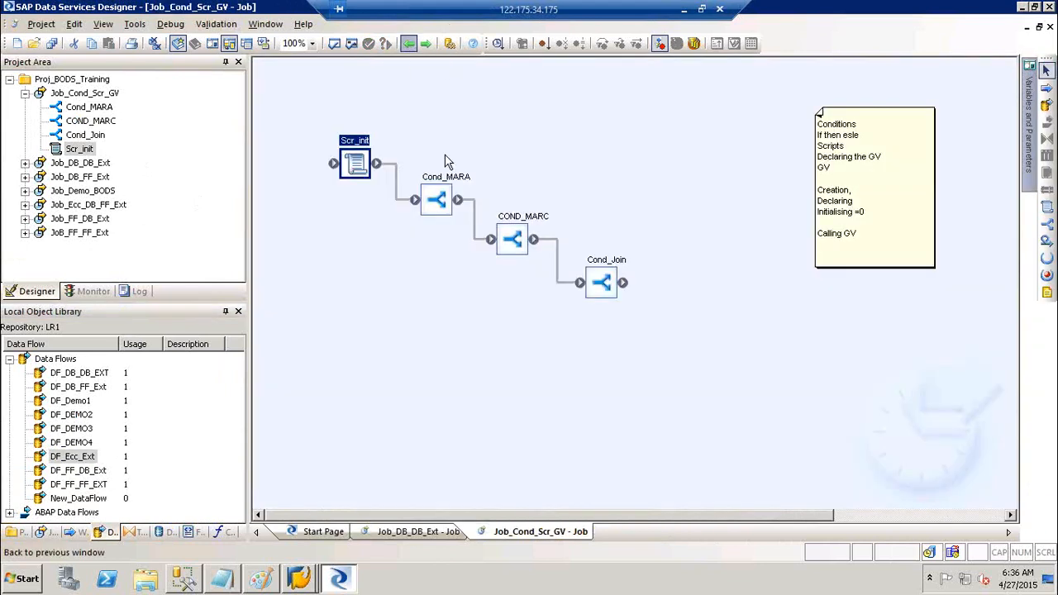
{"action": "left_click", "coordinate": [448, 178]}
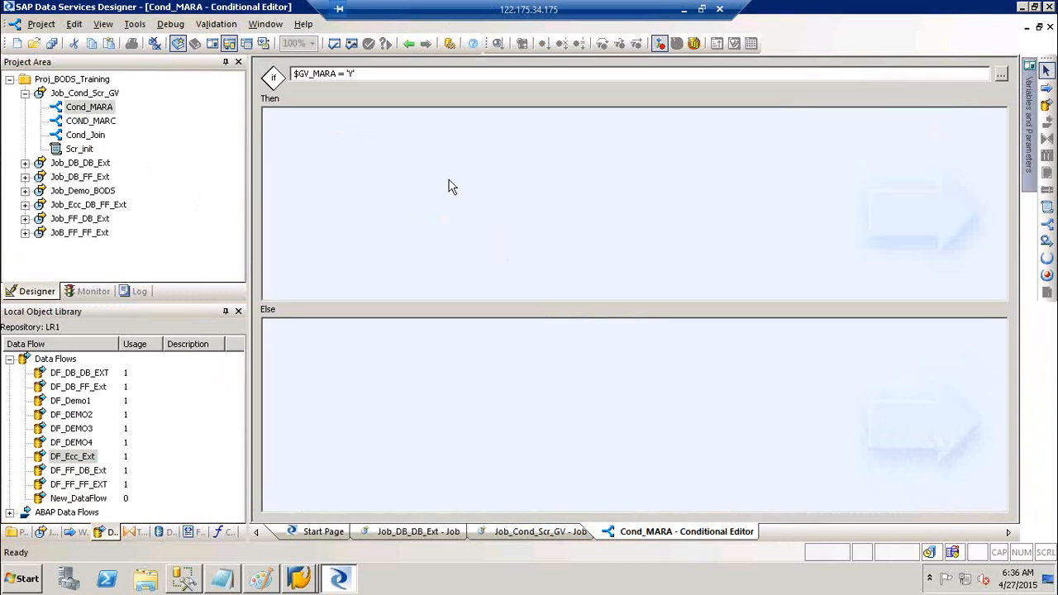
{"action": "left_click_drag", "start_coordinate": [60, 465], "coordinate": [415, 170]}
{"action": "left_click", "coordinate": [429, 174]}
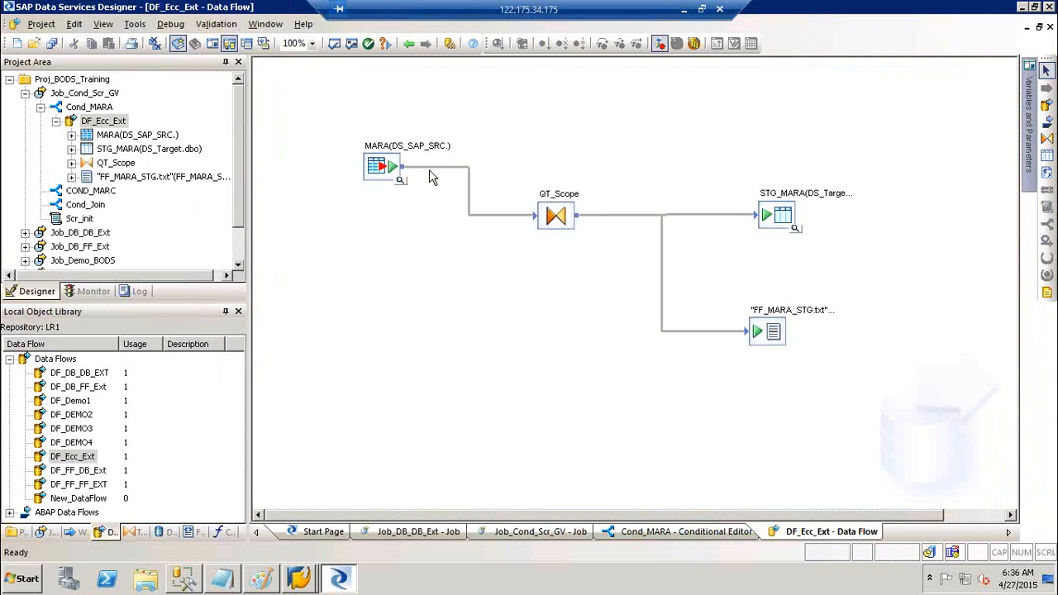
- Add a Query transform fed from MARA in DF_Ecc_Ext and save all changes
{"action": "left_click", "coordinate": [1046, 139]}
{"action": "left_click", "coordinate": [523, 287]}
{"action": "left_click_drag", "start_coordinate": [405, 169], "coordinate": [532, 307]}
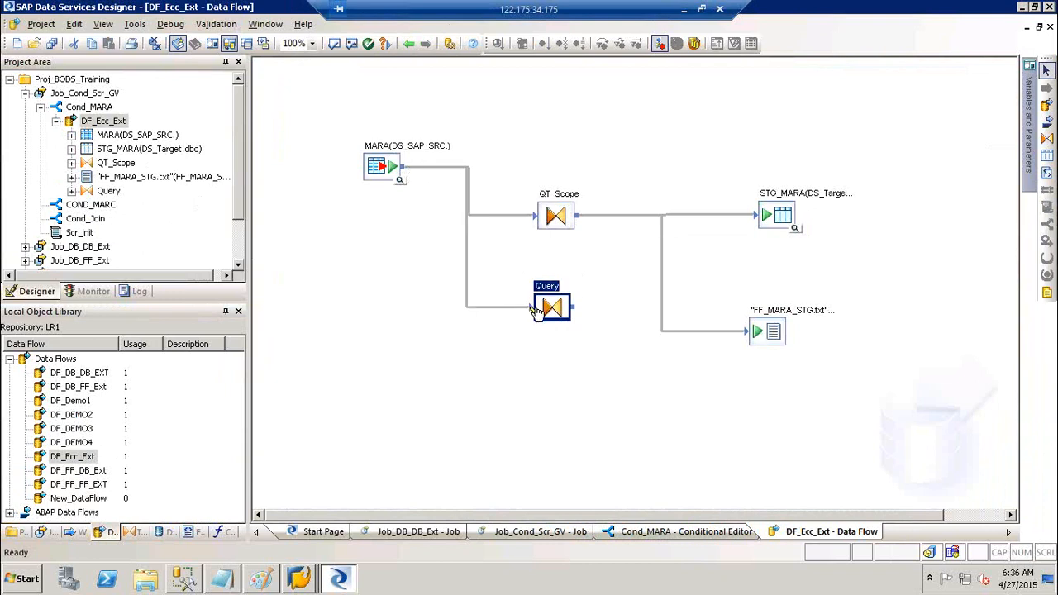
{"action": "left_click", "coordinate": [51, 44]}
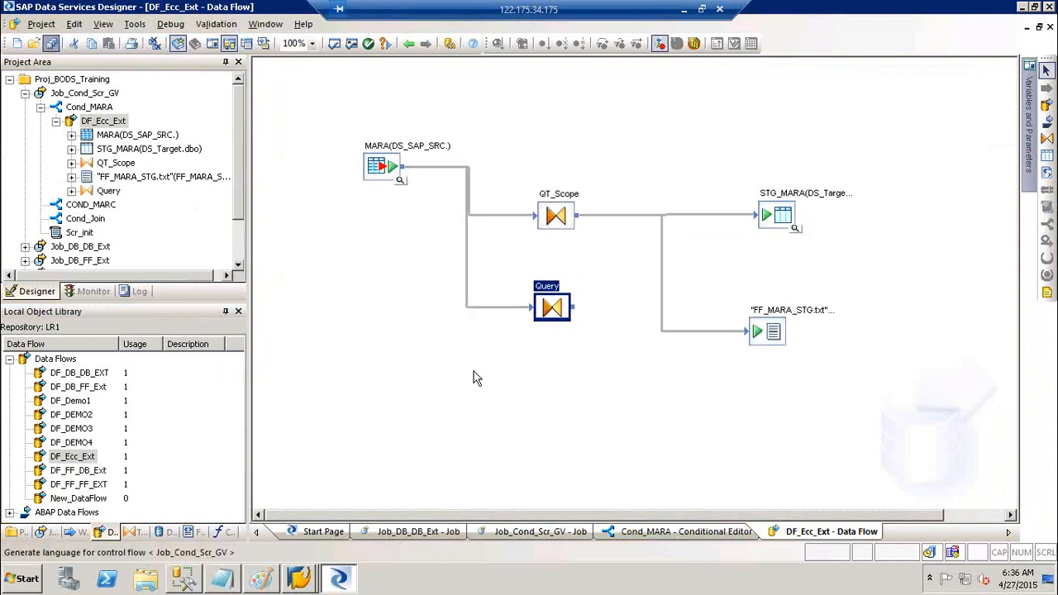
{"action": "left_click", "coordinate": [424, 371]}
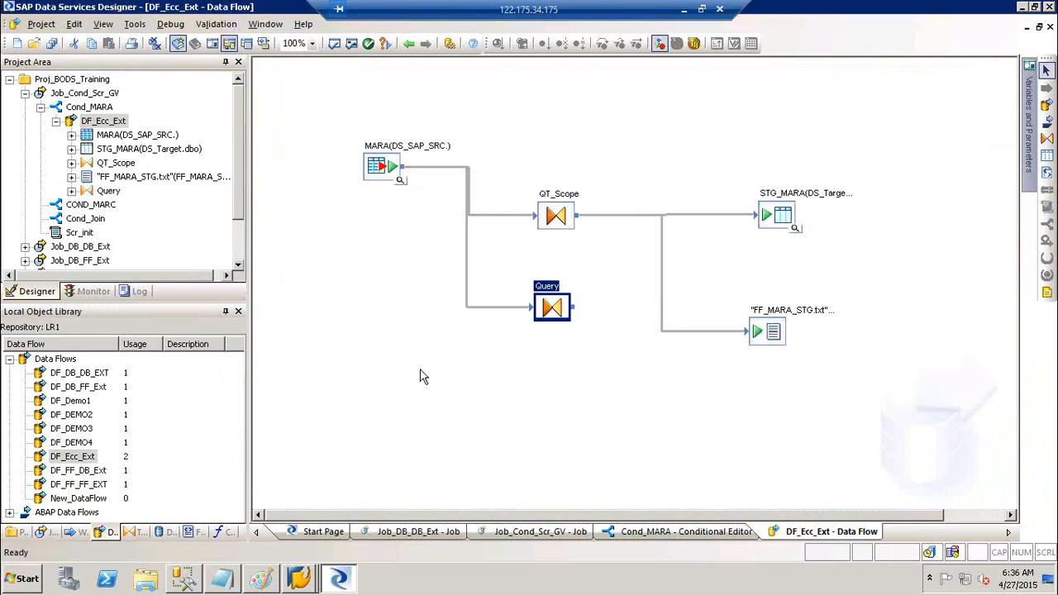
{"action": "left_click", "coordinate": [51, 534]}
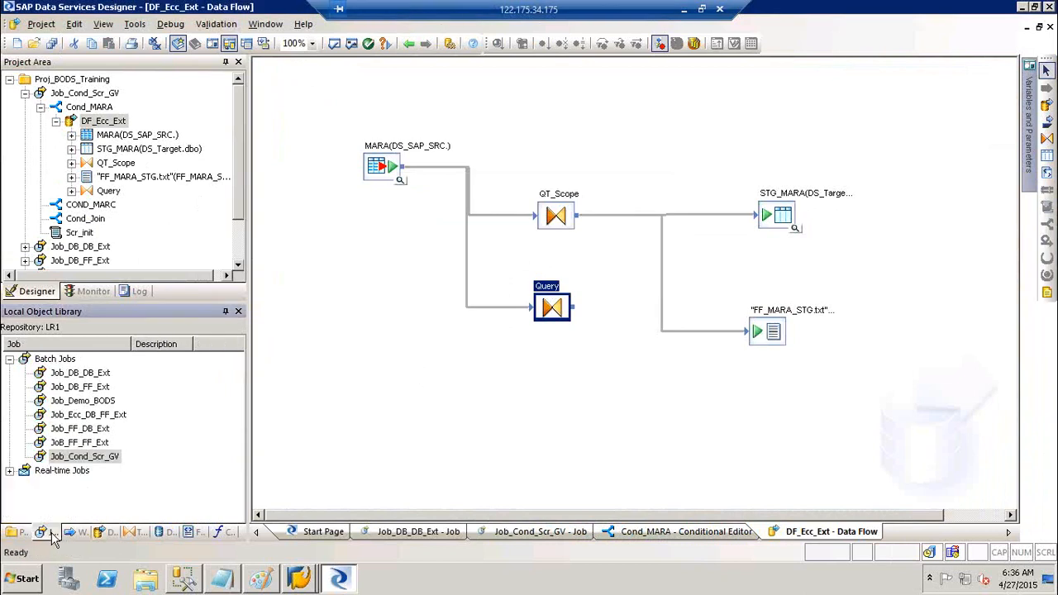
- Open DF_Ecc_Ext from Job_Ecc_DB_FF_Ext, delete the extra Query transform, and save all
{"action": "left_click", "coordinate": [116, 417]}
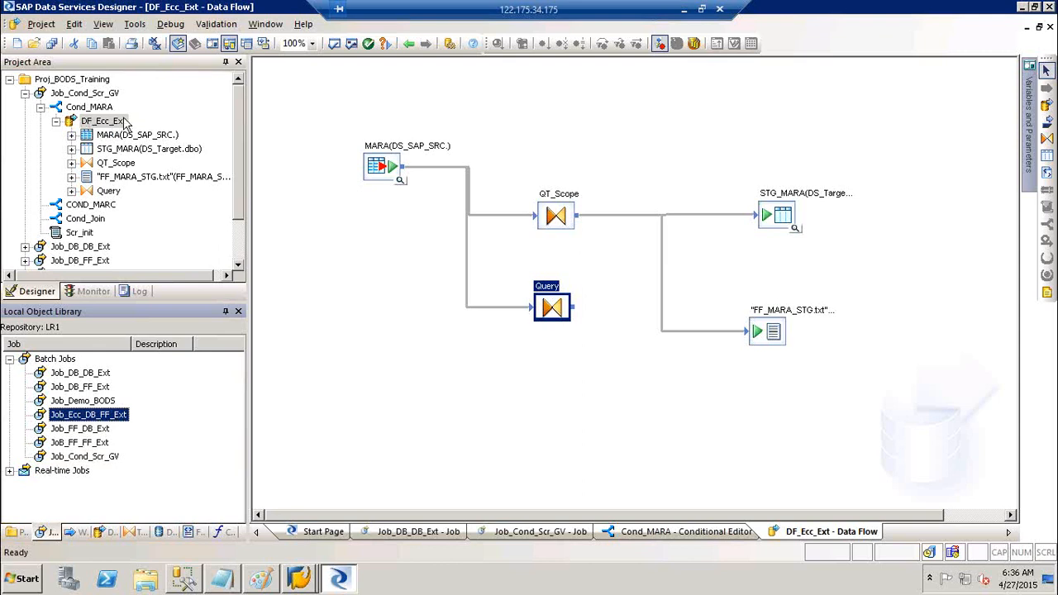
{"action": "double_click", "coordinate": [114, 418]}
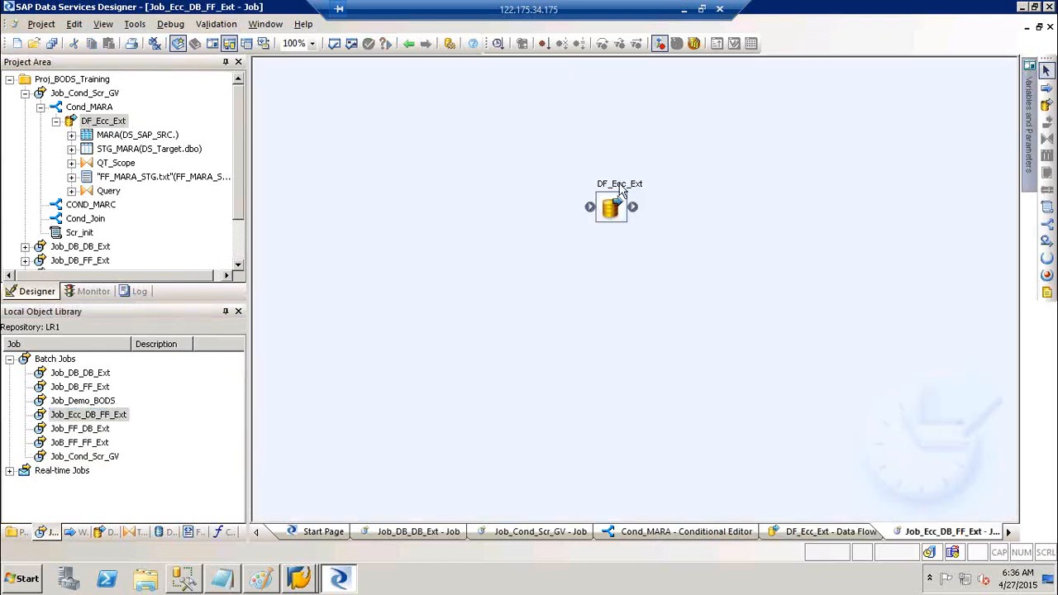
{"action": "double_click", "coordinate": [613, 205]}
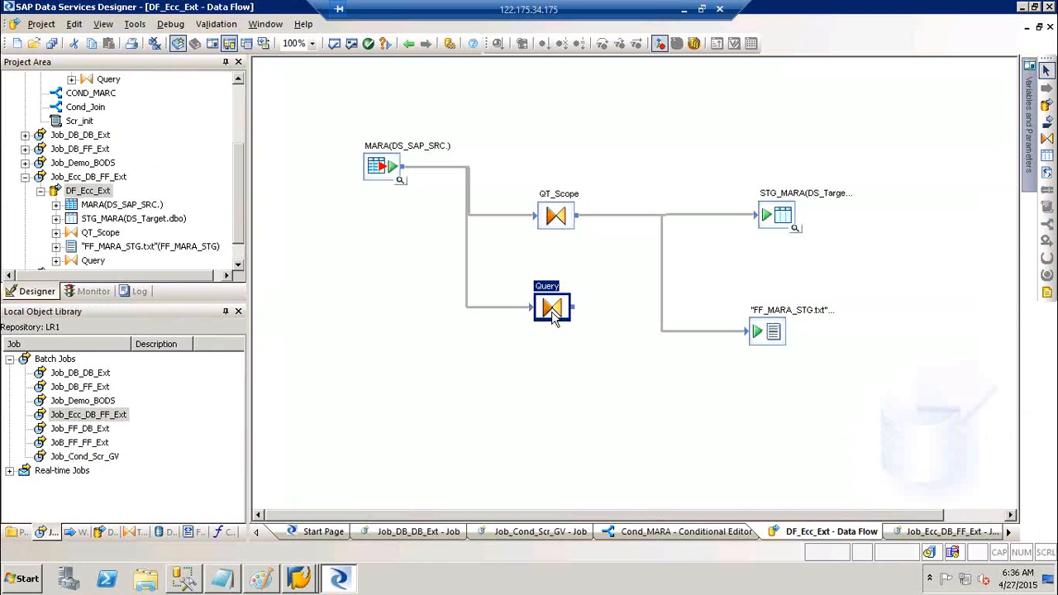
{"action": "key", "text": "Delete"}
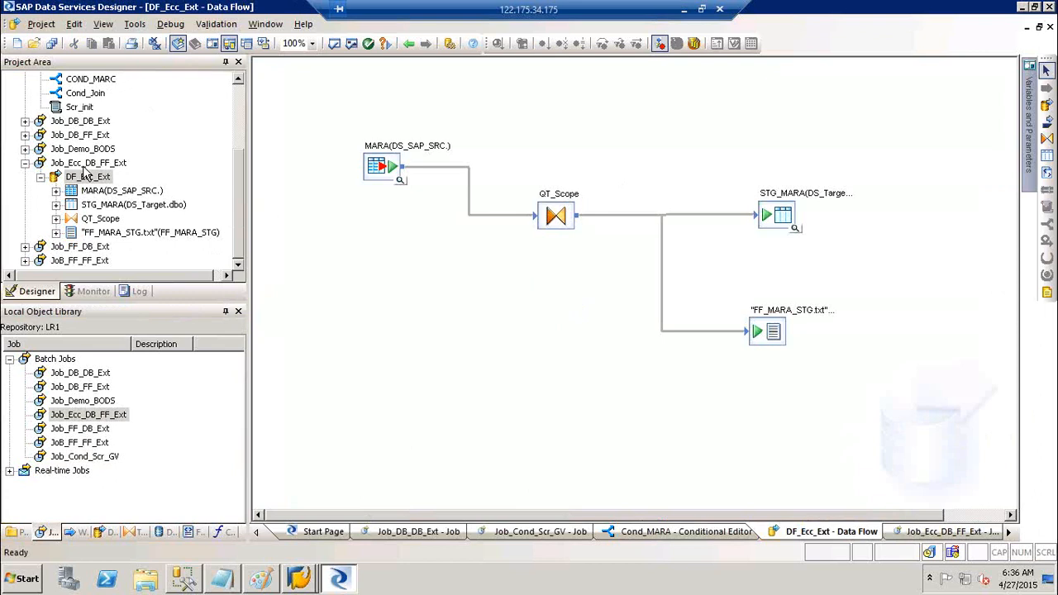
{"action": "left_click", "coordinate": [50, 44]}
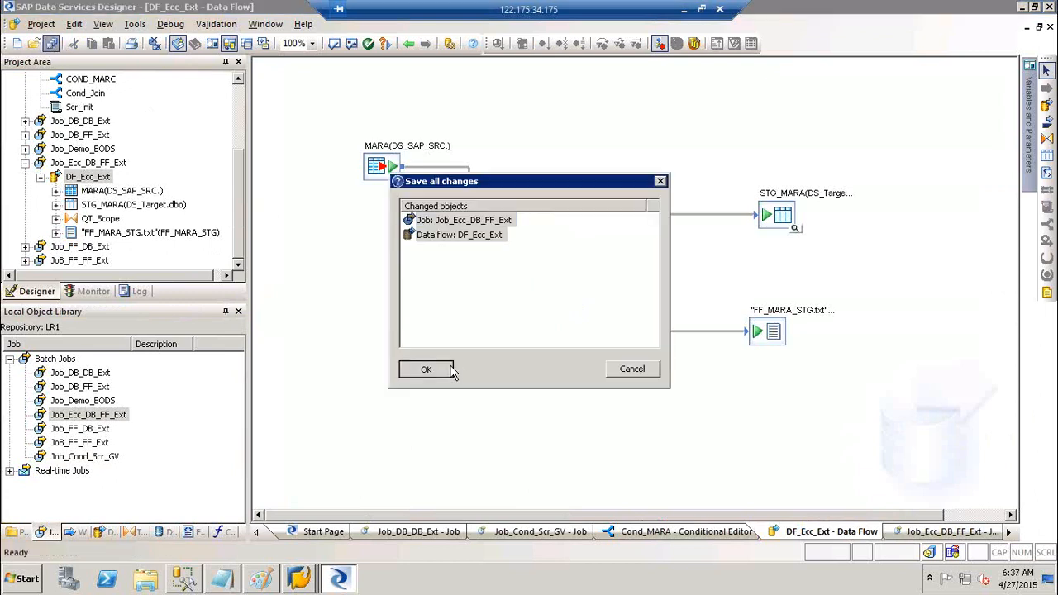
{"action": "left_click", "coordinate": [426, 369]}
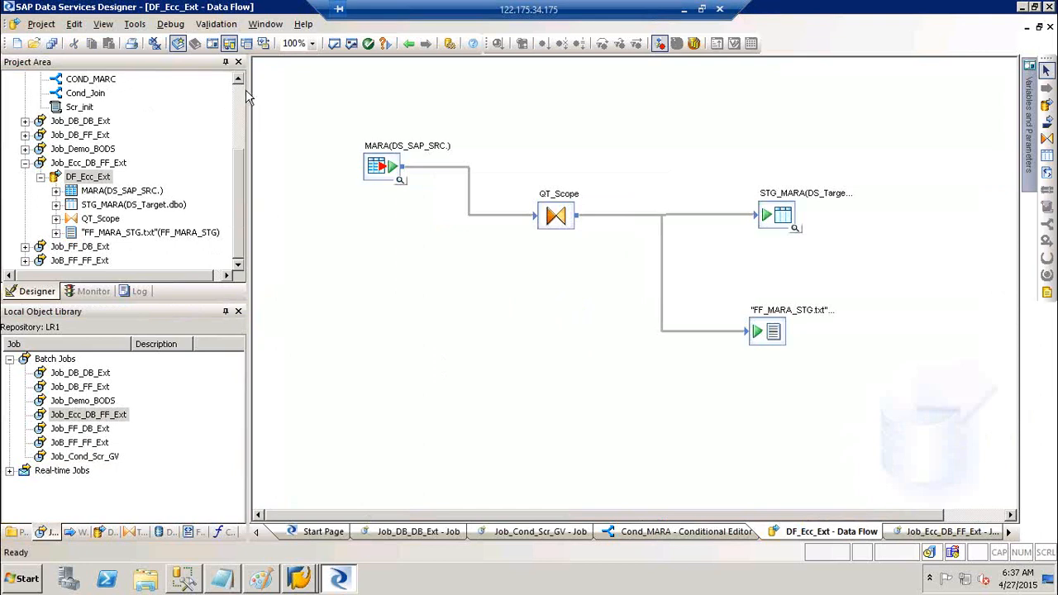
{"action": "scroll", "coordinate": [242, 96], "scroll_direction": "up", "scroll_amount": 3}
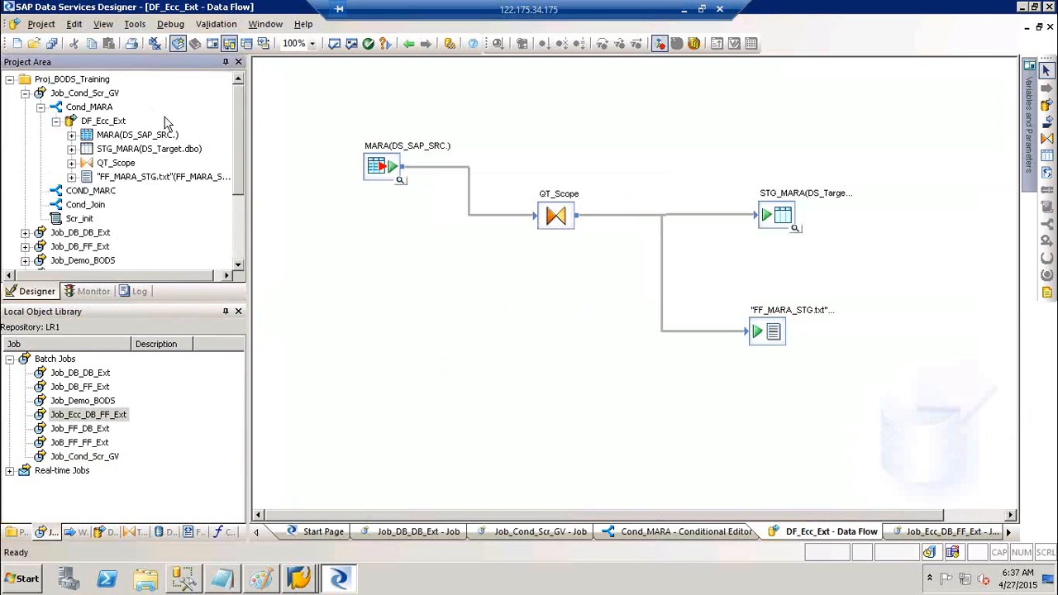
- Collapse Cond_MARA, Job_Cond_Scr_GV and Job_Ecc_DB_FF_Ext, then select DF_Ecc_Ext among the library's data flows
{"action": "left_click", "coordinate": [94, 112]}
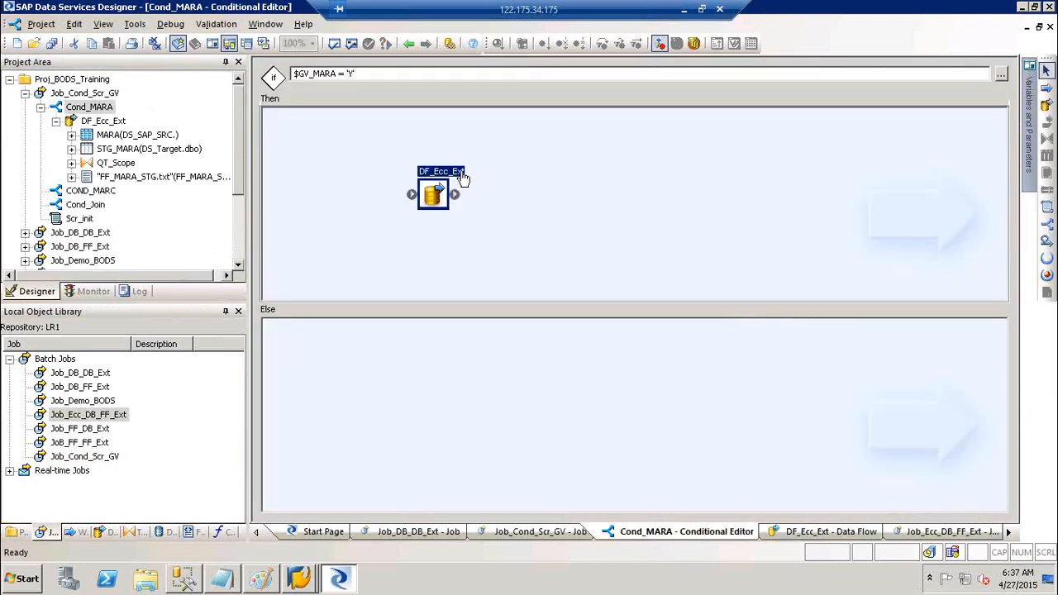
{"action": "left_click", "coordinate": [101, 121]}
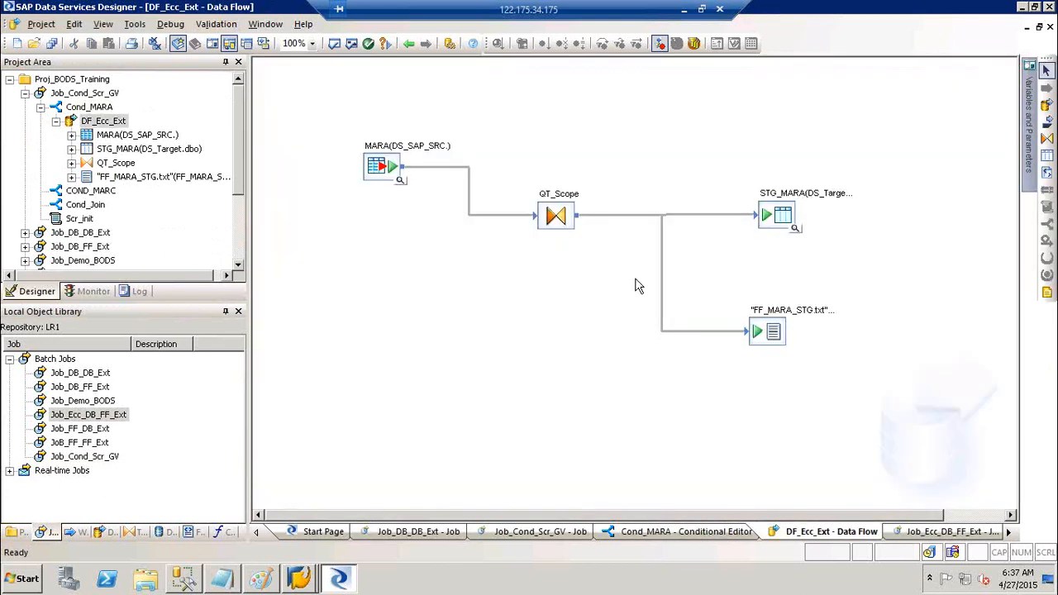
{"action": "left_click", "coordinate": [40, 107]}
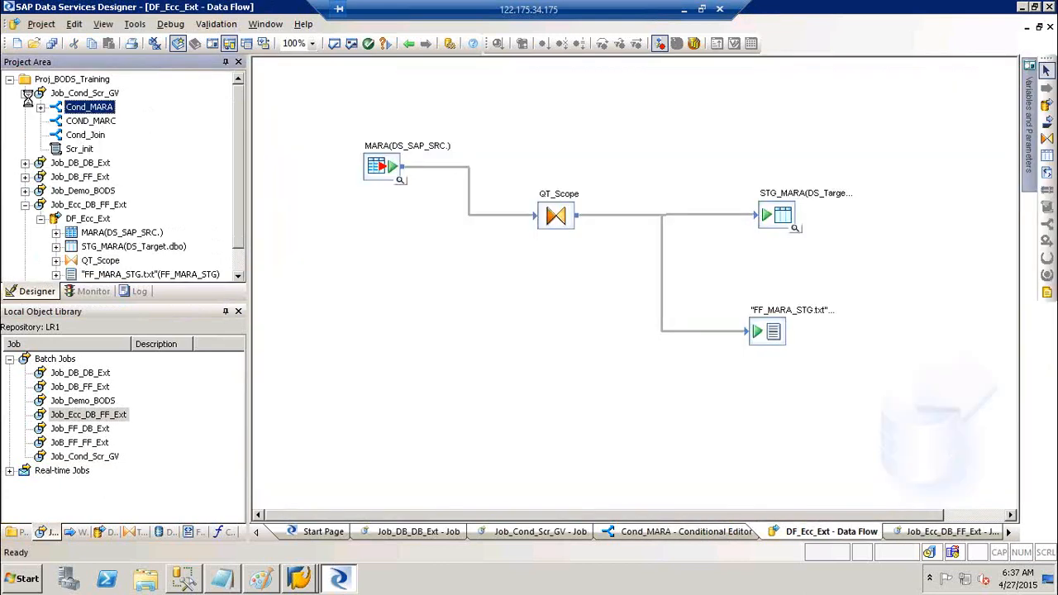
{"action": "left_click", "coordinate": [25, 94]}
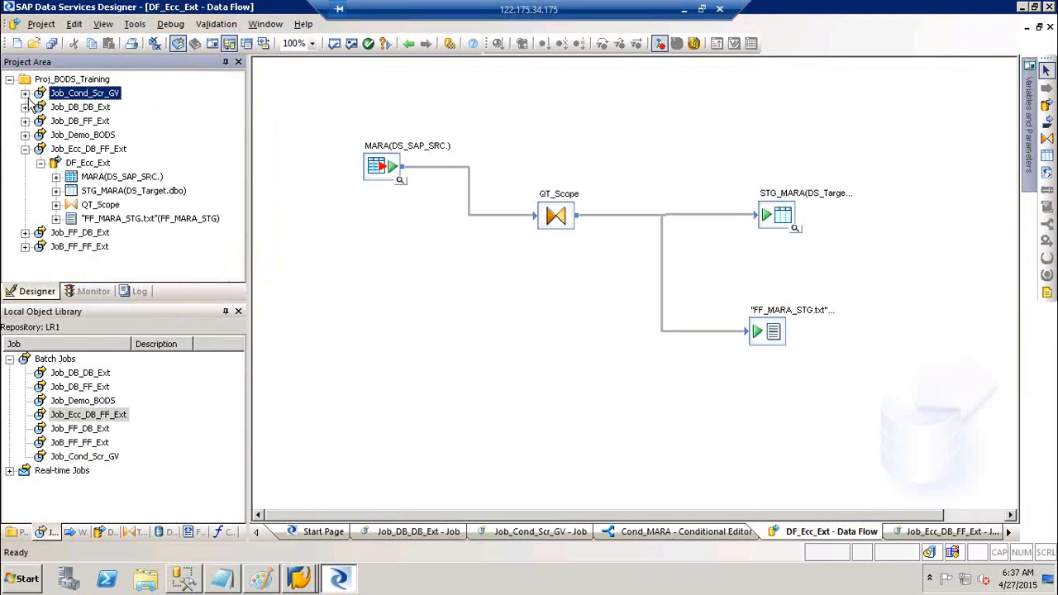
{"action": "left_click", "coordinate": [25, 150]}
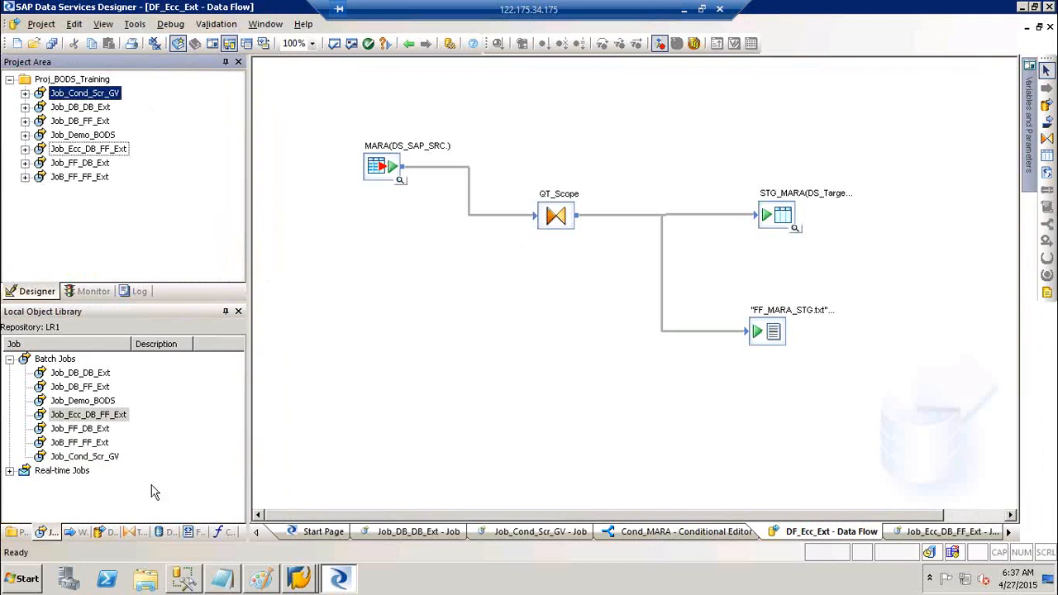
{"action": "left_click", "coordinate": [108, 531]}
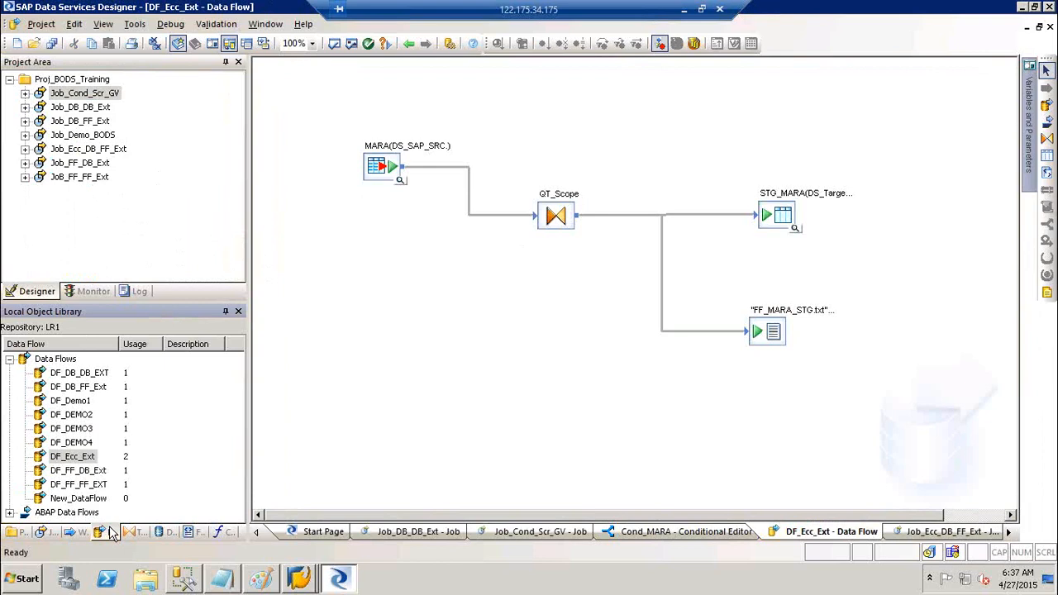
{"action": "left_click", "coordinate": [71, 459]}
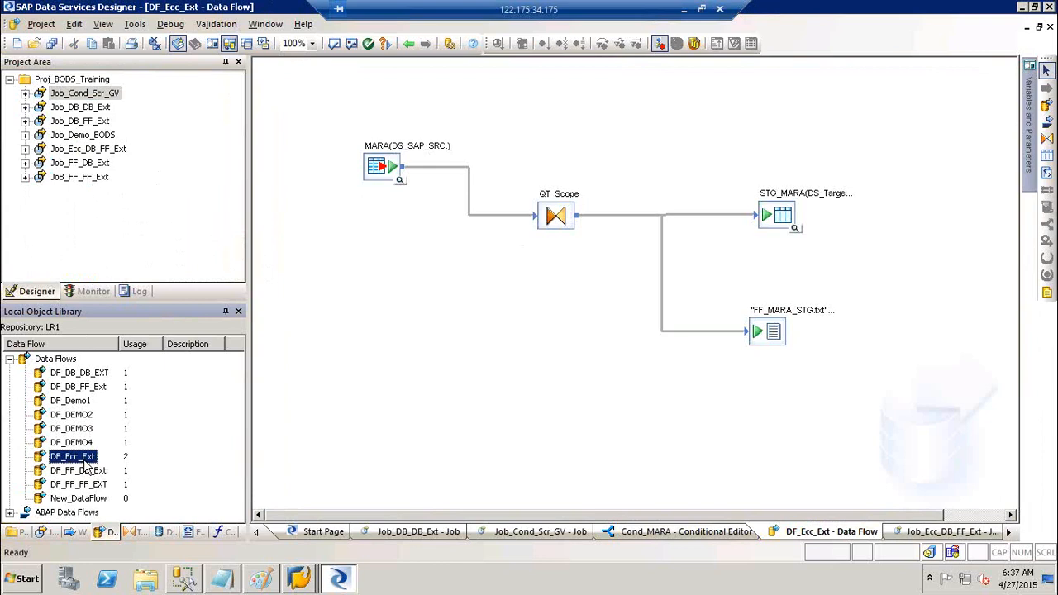
- Copy DF_Ecc_Ext and rename the copy Copy_1_DF_Ecc_Ext to DF_MARA_Ext
{"action": "right_click", "coordinate": [83, 461]}
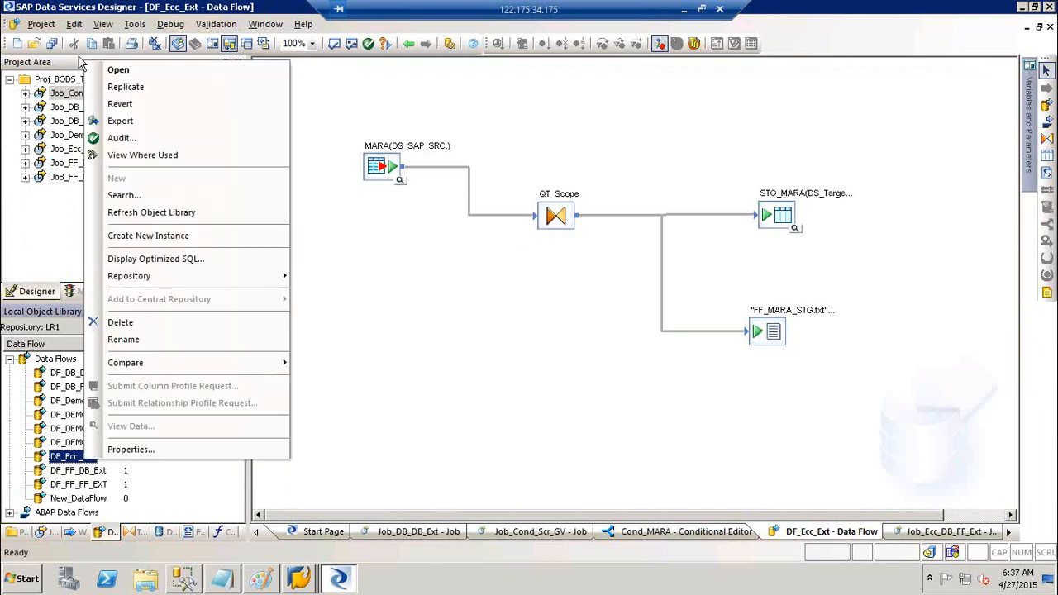
{"action": "left_click", "coordinate": [126, 87]}
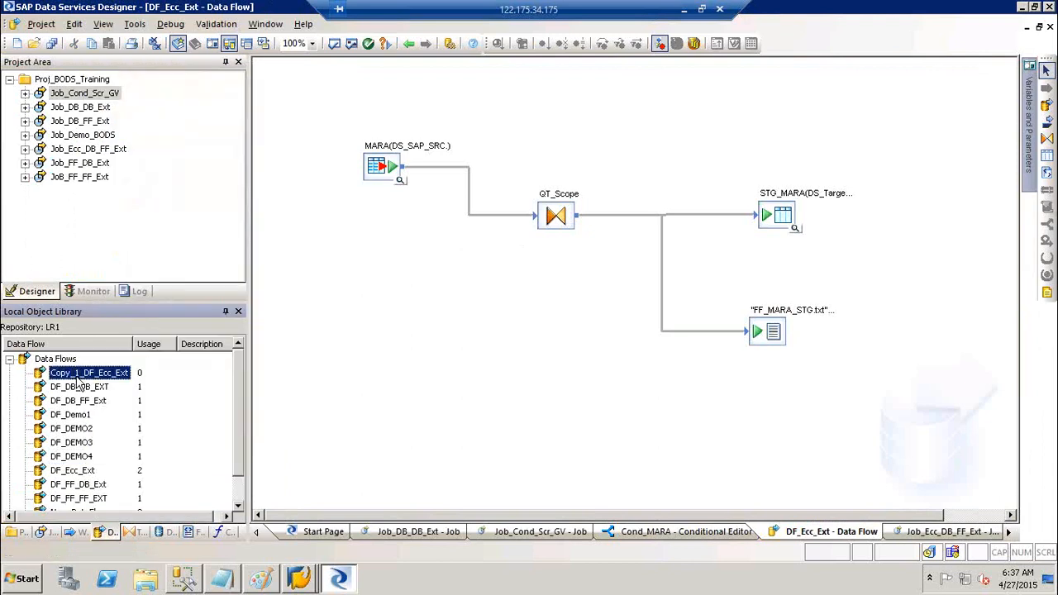
{"action": "left_click", "coordinate": [77, 373]}
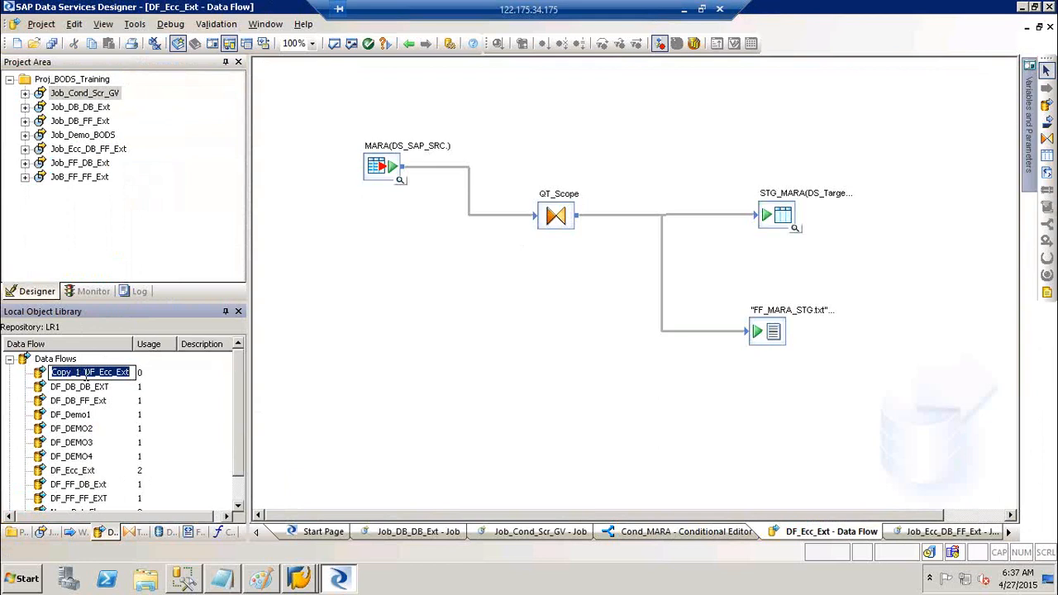
{"action": "left_click", "coordinate": [85, 373]}
{"action": "key", "text": "shift+Home"}
{"action": "key", "text": "Delete"}
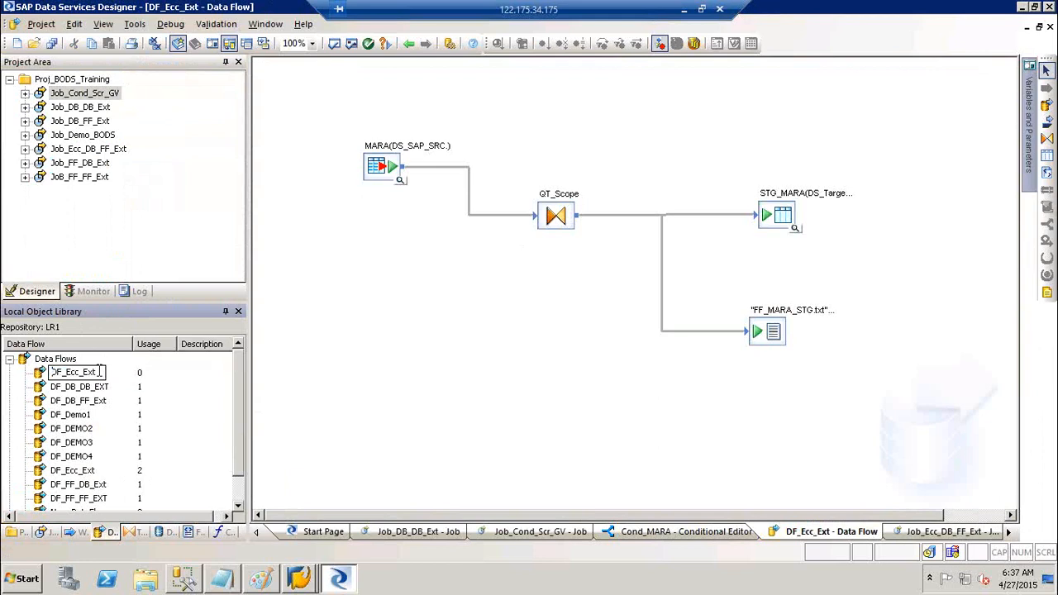
{"action": "key", "text": "BackSpace"}
{"action": "key", "text": "BackSpace"}
{"action": "key", "text": "BackSpace"}
{"action": "key", "text": "BackSpace"}
{"action": "key", "text": "BackSpace"}
{"action": "key", "text": "BackSpace"}
{"action": "key", "text": "BackSpace"}
{"action": "type", "text": "MARA_Ext"}
{"action": "left_click", "coordinate": [361, 374]}
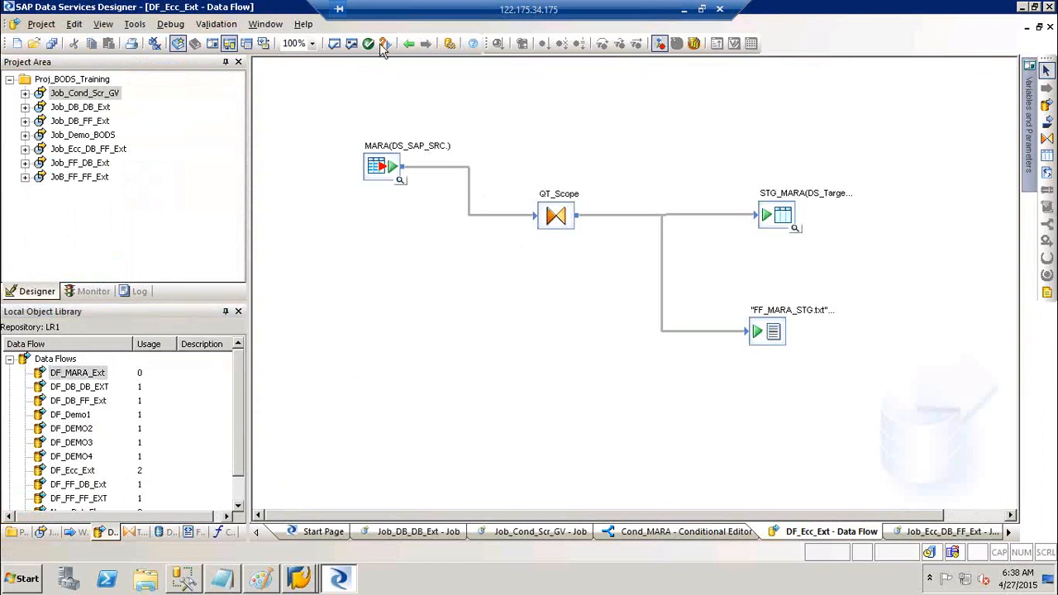
{"action": "left_click", "coordinate": [413, 44]}
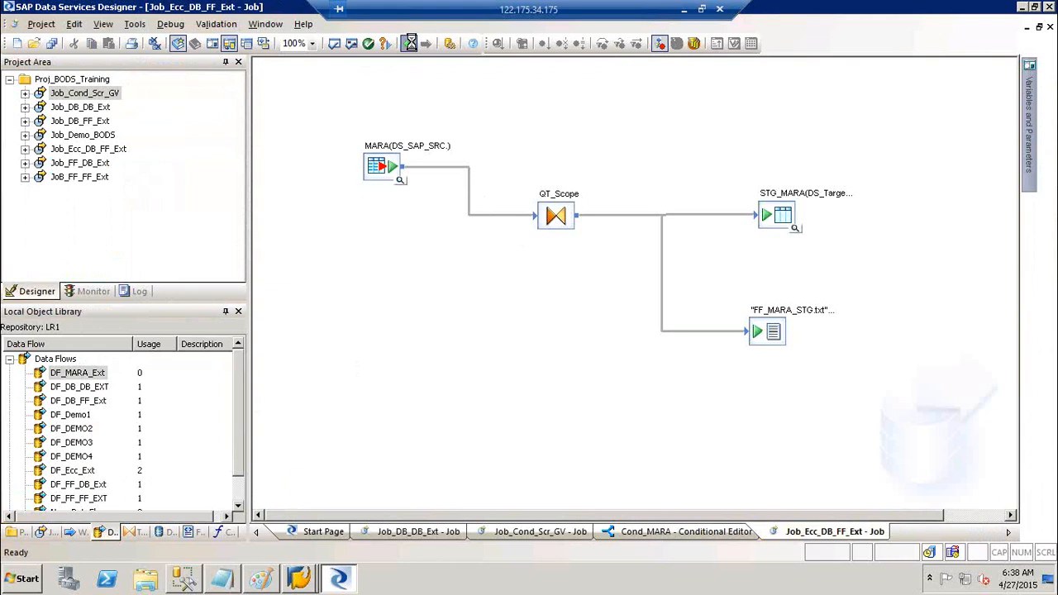
- Replace DF_Ecc_Ext with DF_MARA_Ext in Cond_MARA's Then branch
{"action": "left_click", "coordinate": [413, 45]}
{"action": "key", "text": "Delete"}
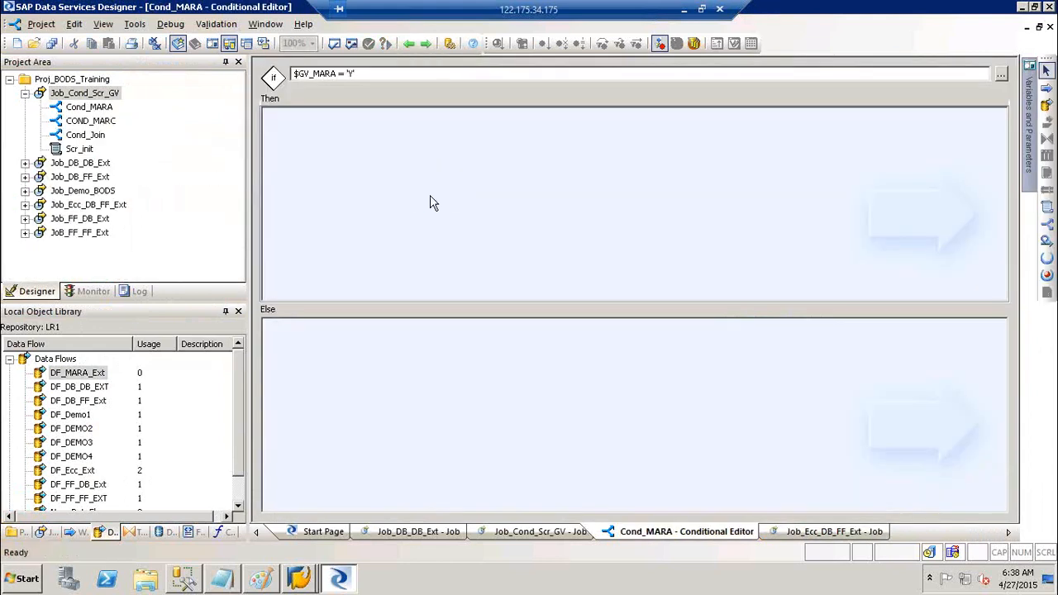
{"action": "left_click_drag", "start_coordinate": [71, 376], "coordinate": [426, 149]}
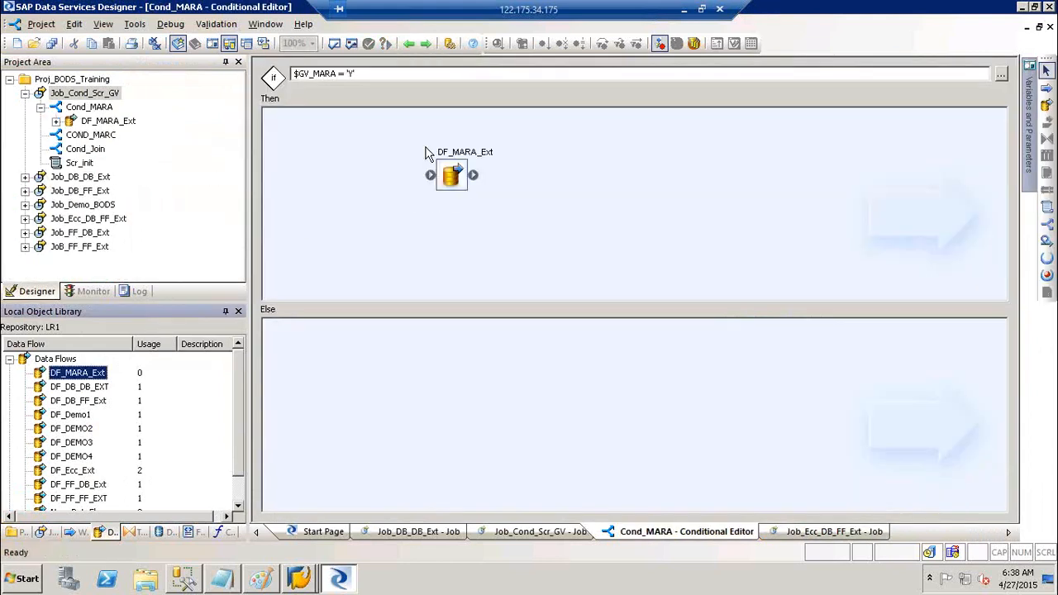
- Delete the FF_MARA_STG.txt flat-file target from DF_MARA_Ext and save all changes
{"action": "double_click", "coordinate": [467, 168]}
{"action": "left_click", "coordinate": [760, 266]}
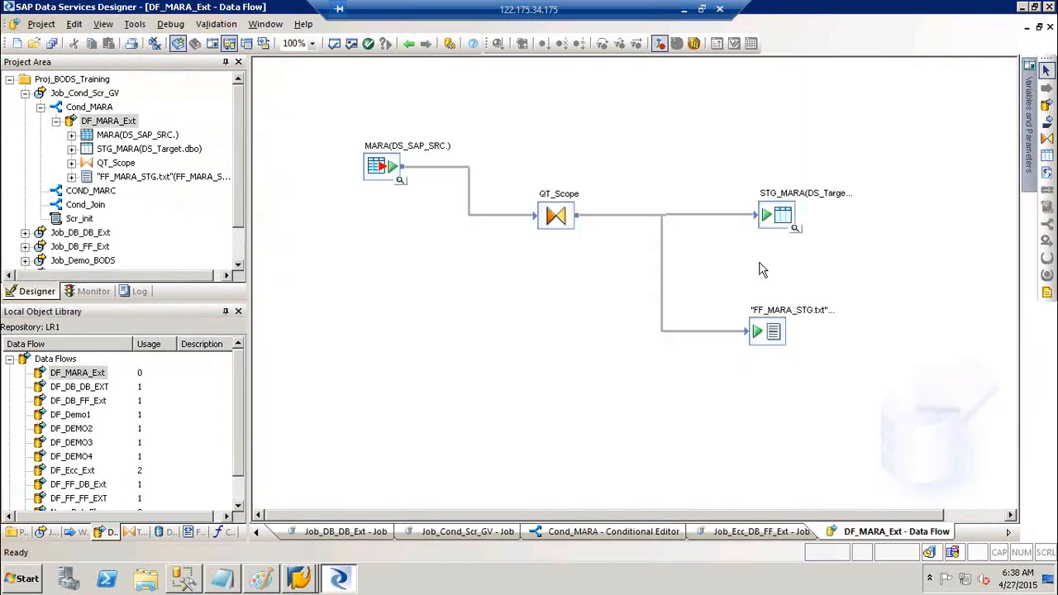
{"action": "key", "text": "Delete"}
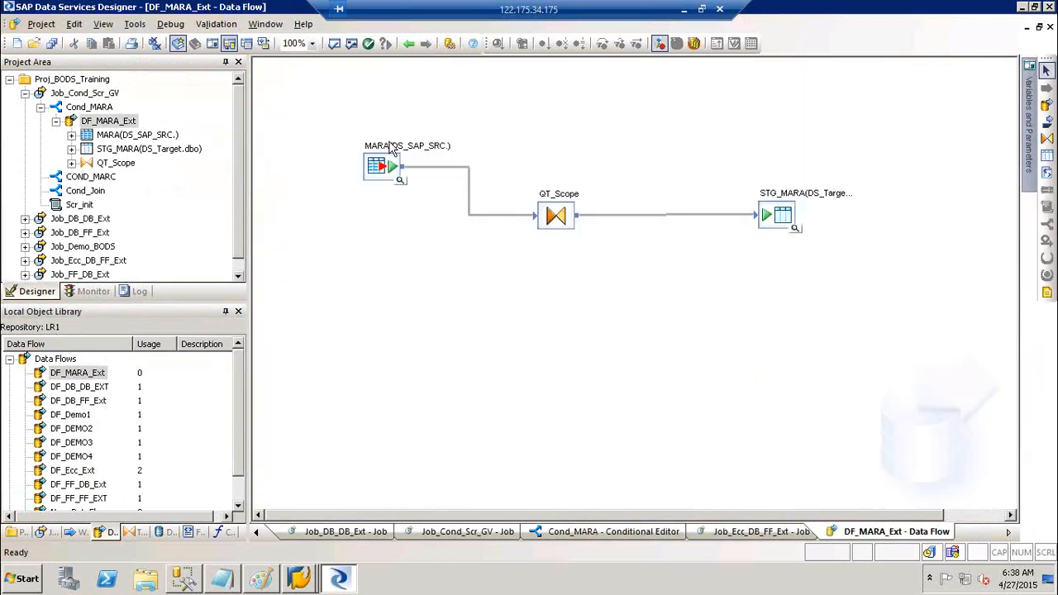
{"action": "left_click", "coordinate": [51, 45]}
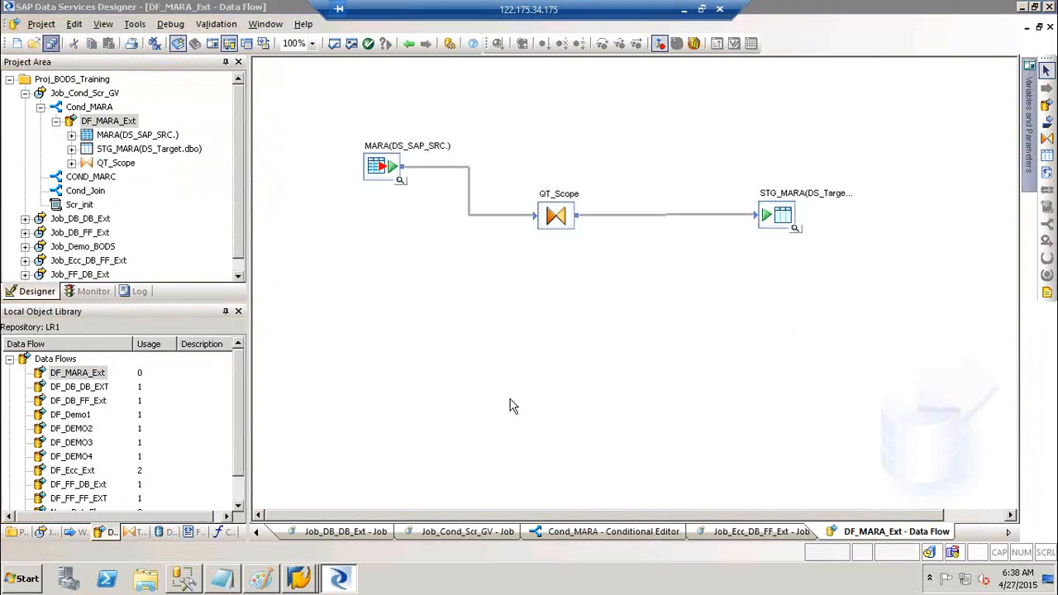
{"action": "left_click", "coordinate": [426, 371]}
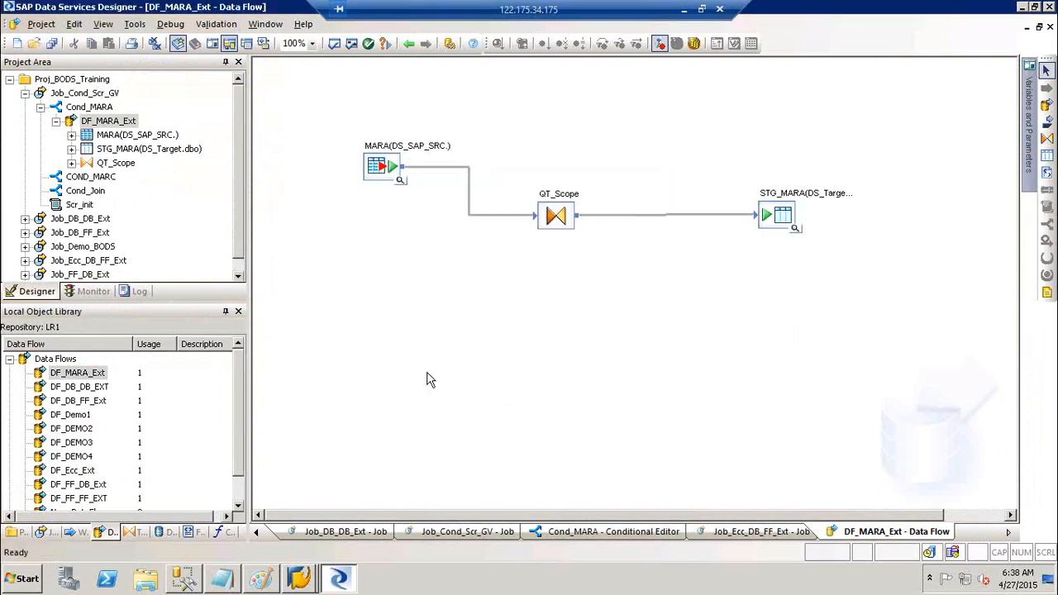
- Collapse the library's data flow list and reopen DF_MARA_Ext to check its contents
{"action": "left_click", "coordinate": [9, 359]}
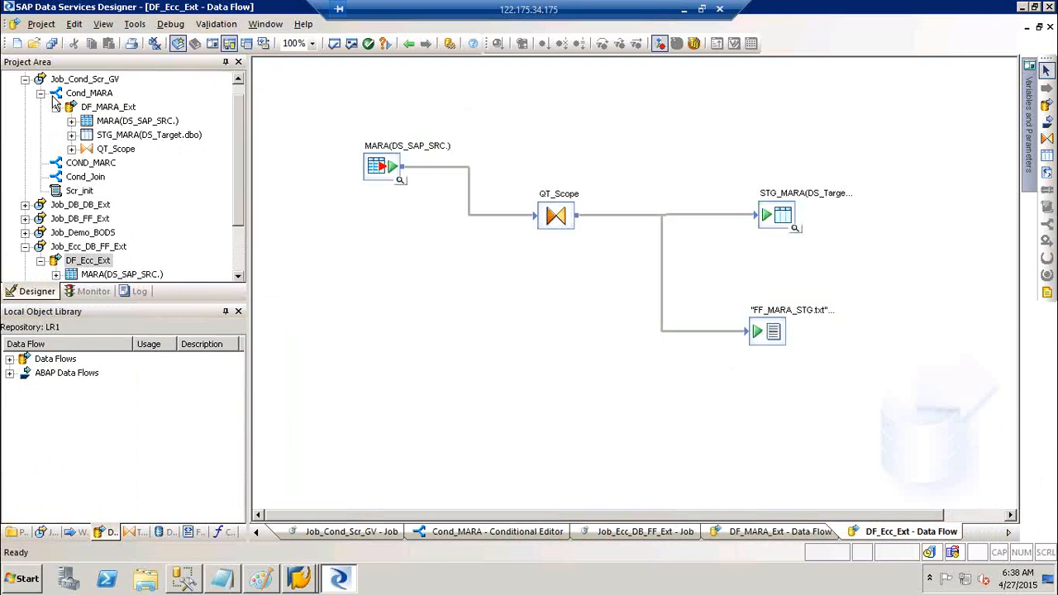
{"action": "left_click", "coordinate": [89, 95]}
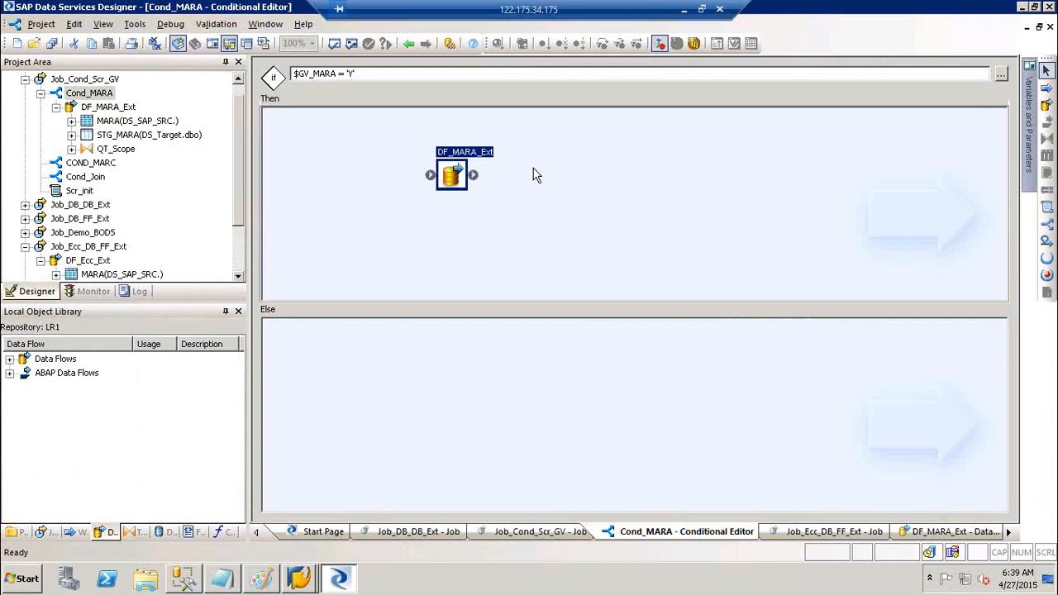
{"action": "double_click", "coordinate": [468, 153]}
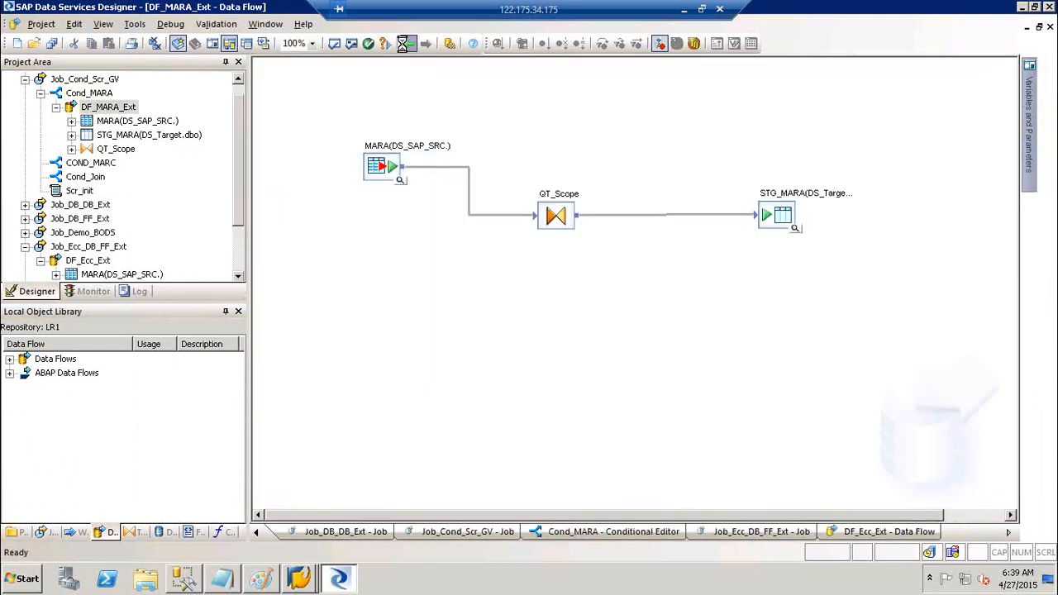
- Step back through the editors and open COND_MARC in Job_Cond_Scr_GV
{"action": "left_click", "coordinate": [408, 44]}
{"action": "left_click", "coordinate": [411, 43]}
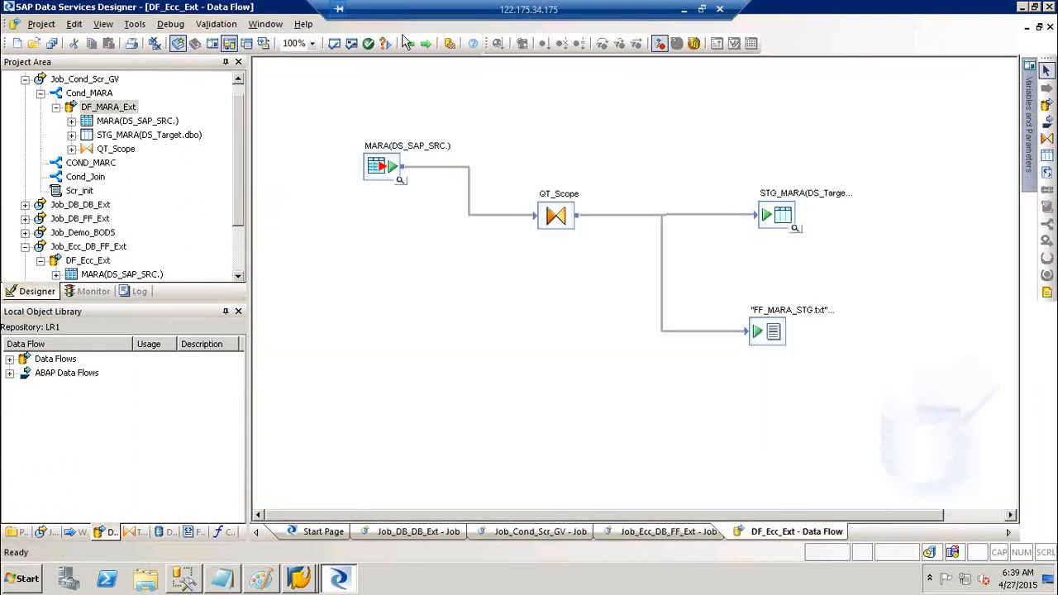
{"action": "left_click", "coordinate": [409, 45]}
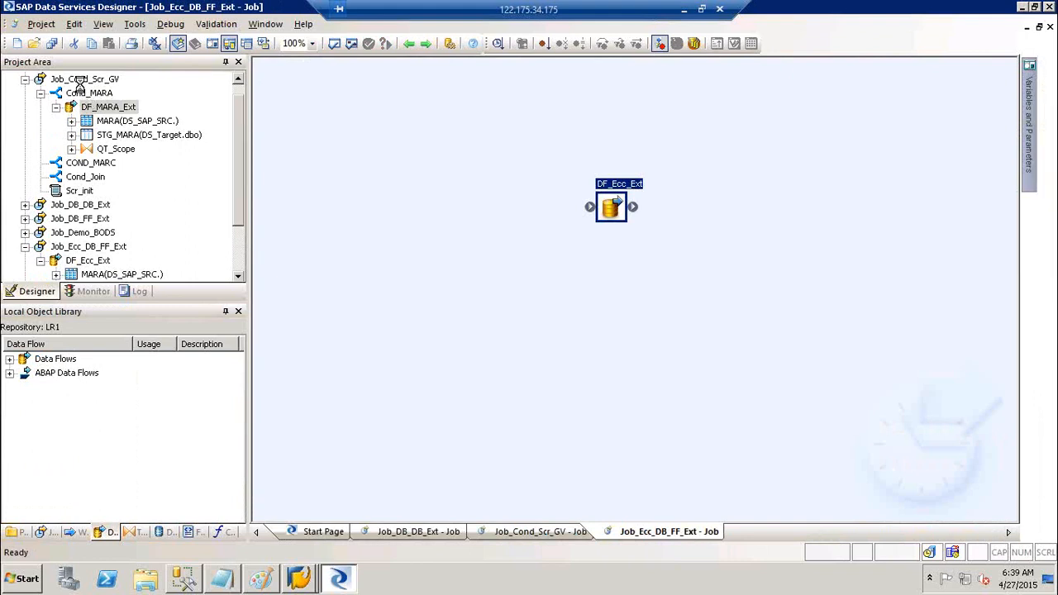
{"action": "left_click", "coordinate": [81, 84]}
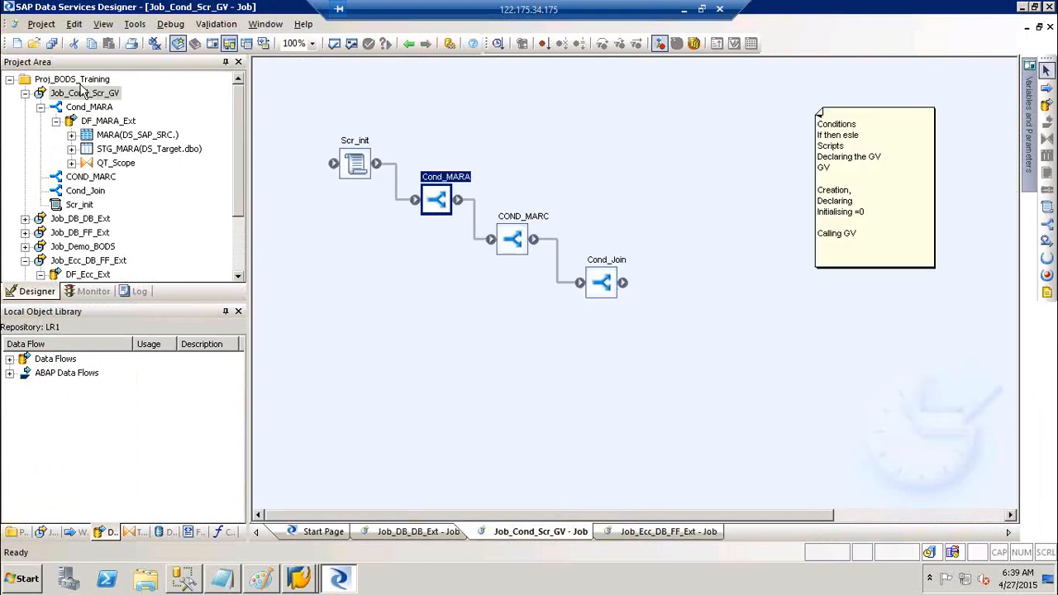
{"action": "double_click", "coordinate": [526, 220]}
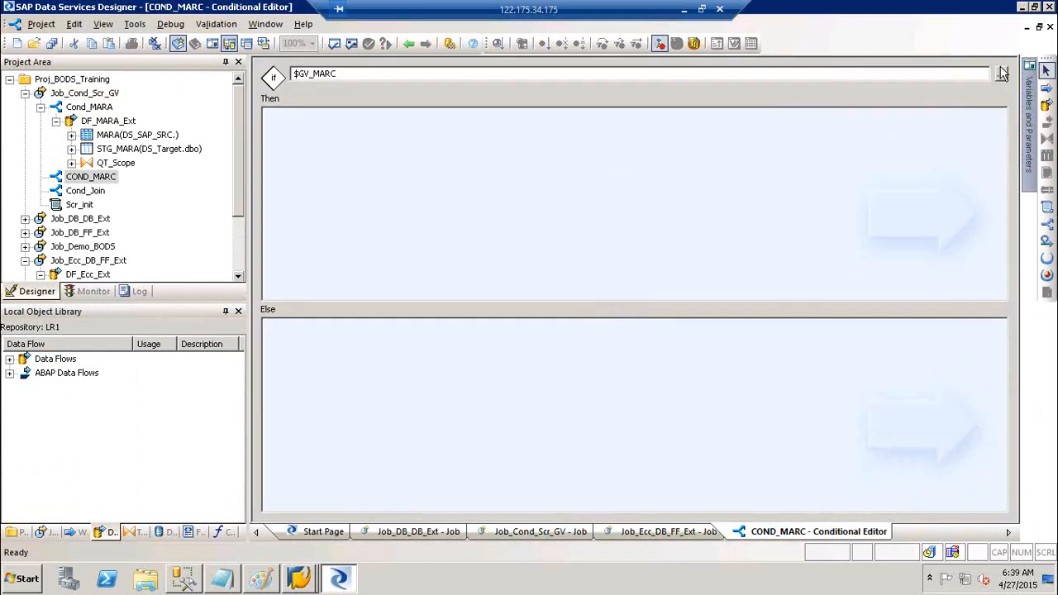
- Create data flow DF_MARC in COND_MARC's Then pane and open its empty canvas
{"action": "left_click", "coordinate": [1045, 105]}
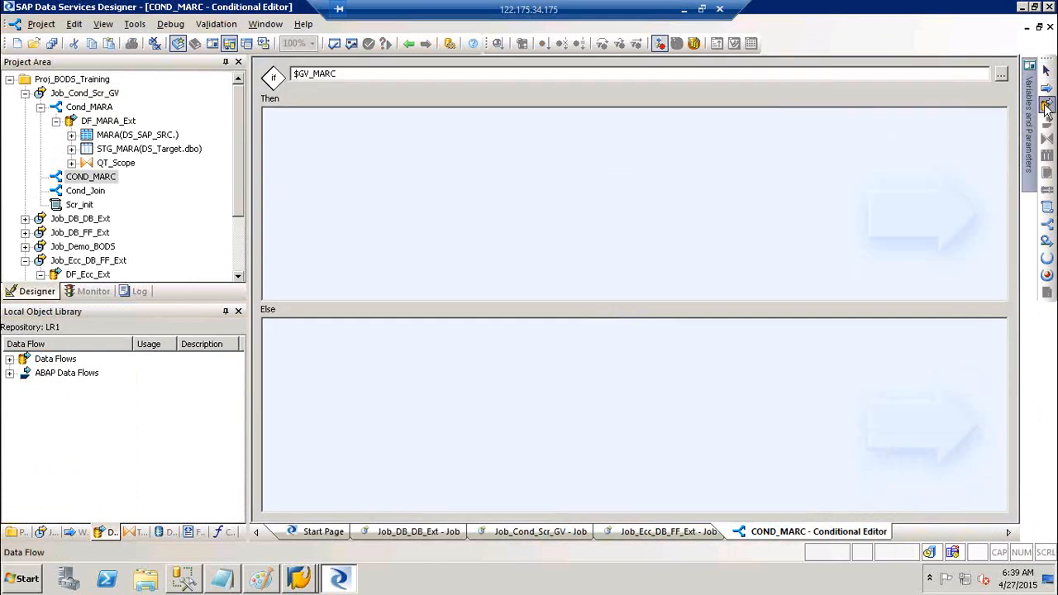
{"action": "left_click", "coordinate": [500, 176]}
{"action": "type", "text": "DF_"}
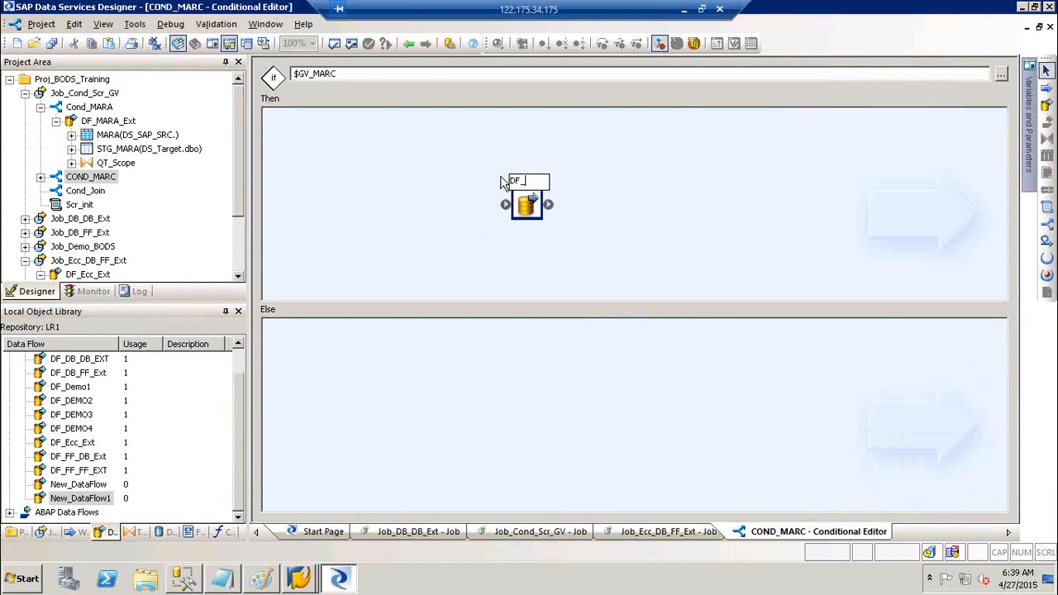
{"action": "type", "text": "MARC"}
{"action": "left_click", "coordinate": [714, 205]}
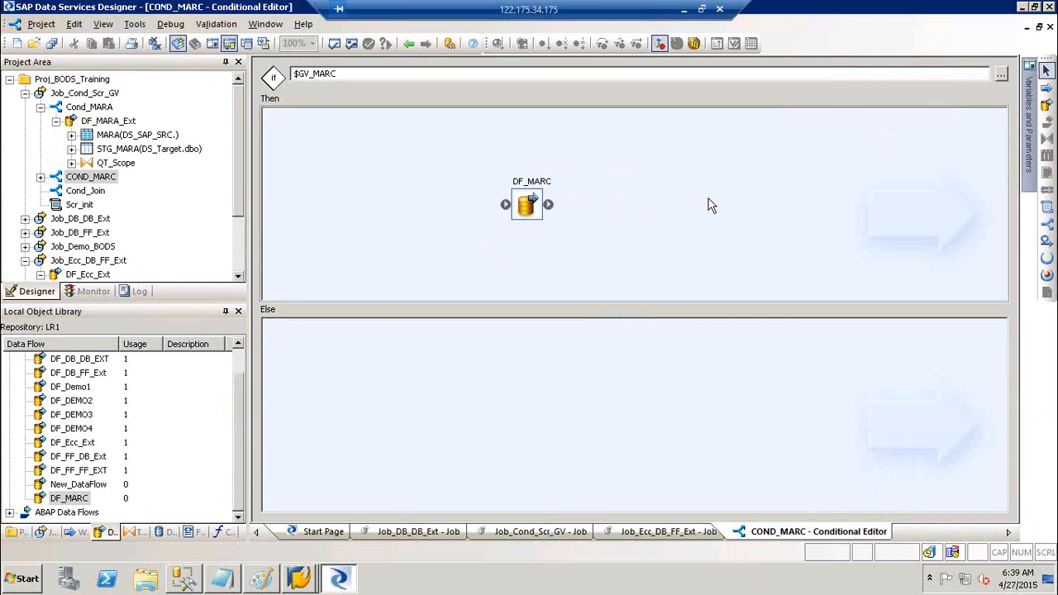
{"action": "double_click", "coordinate": [542, 178]}
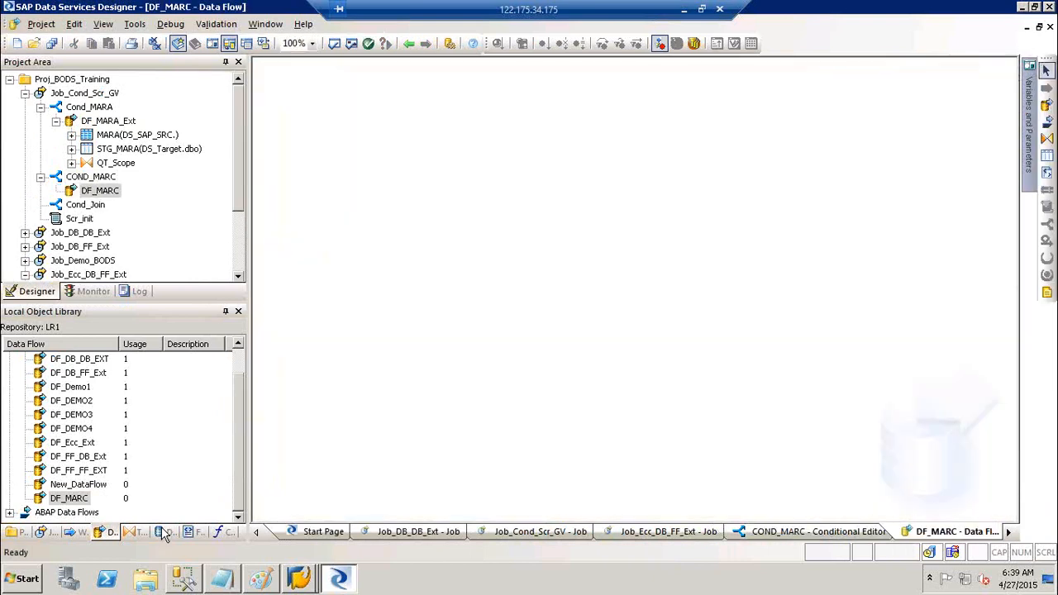
- Add the MARC table as a source in DF_MARC and connect it to a new Query
{"action": "left_click", "coordinate": [163, 533]}
{"action": "left_click", "coordinate": [71, 457]}
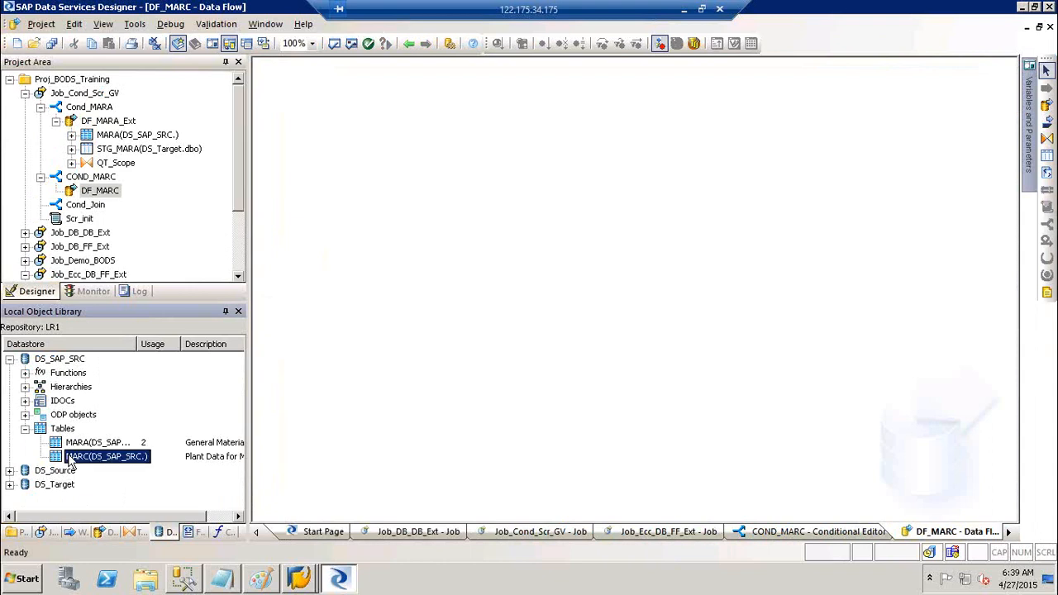
{"action": "left_click_drag", "start_coordinate": [71, 463], "coordinate": [385, 171]}
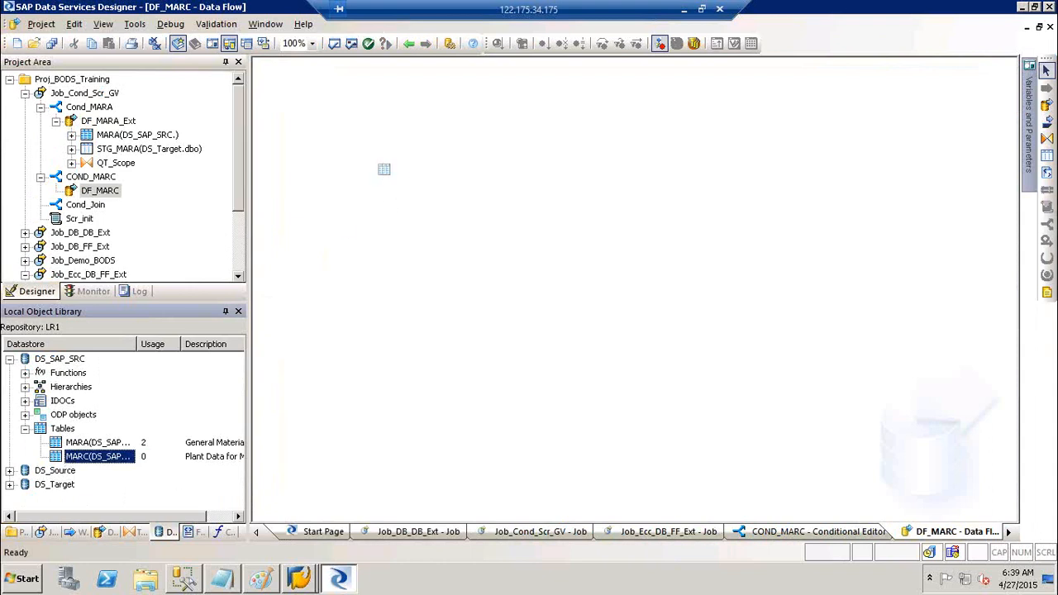
{"action": "left_click", "coordinate": [1047, 142]}
{"action": "left_click", "coordinate": [529, 223]}
{"action": "left_click_drag", "start_coordinate": [424, 198], "coordinate": [546, 251]}
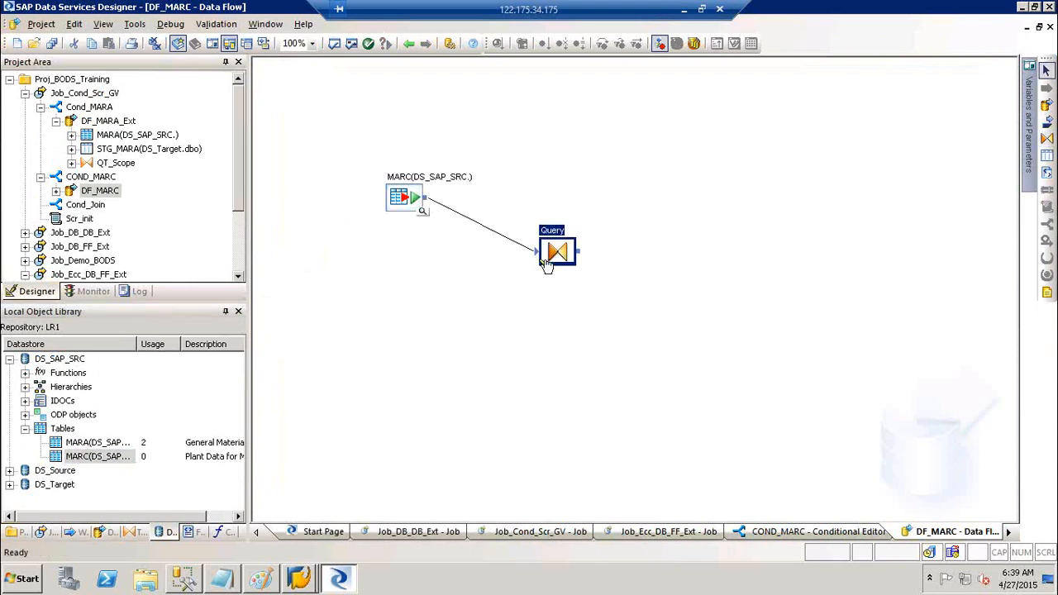
- Add template table STG_MARC in DS_Target and connect the Query's output to it
{"action": "left_click", "coordinate": [1047, 156]}
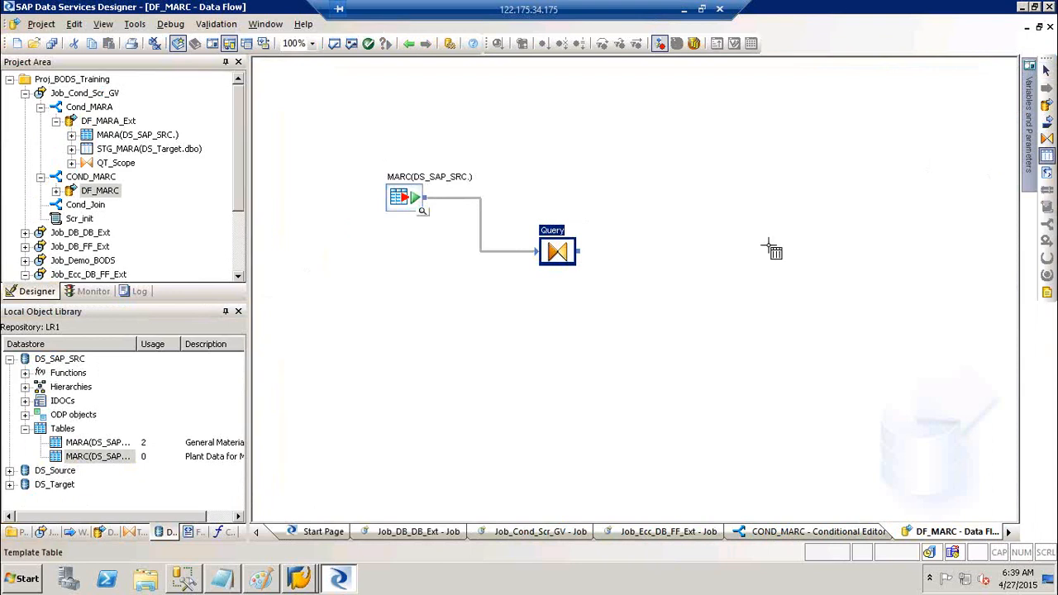
{"action": "left_click", "coordinate": [724, 254]}
{"action": "type", "text": "STG_"}
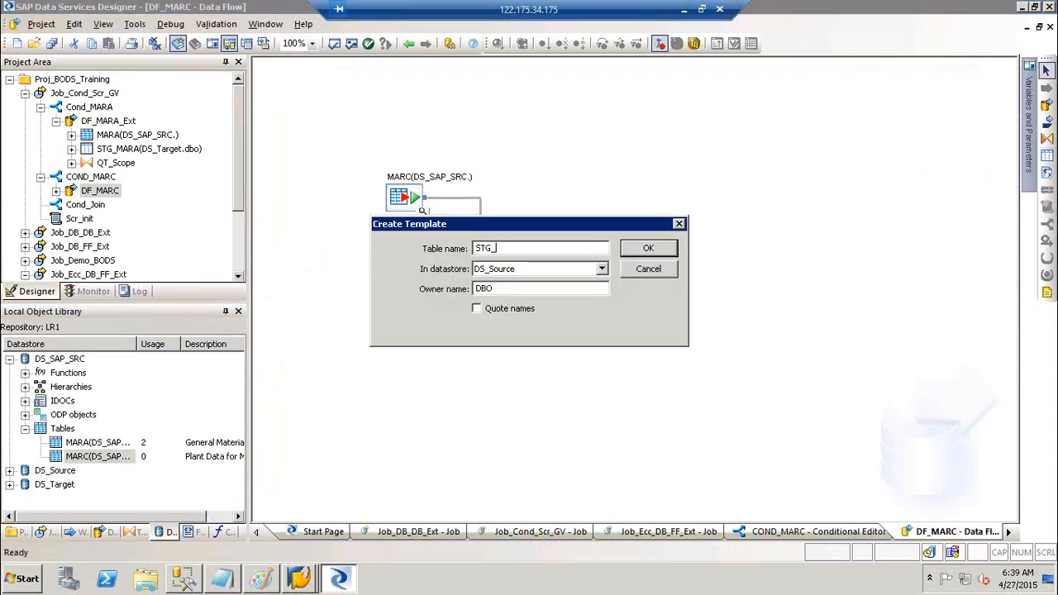
{"action": "type", "text": "MARC"}
{"action": "key", "text": "Tab"}
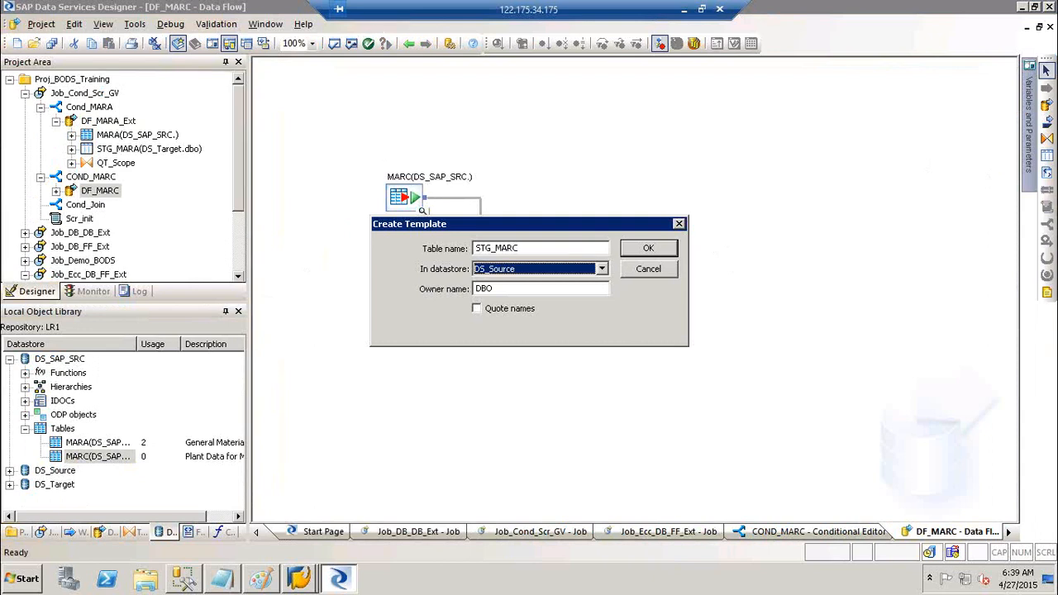
{"action": "left_click", "coordinate": [568, 270]}
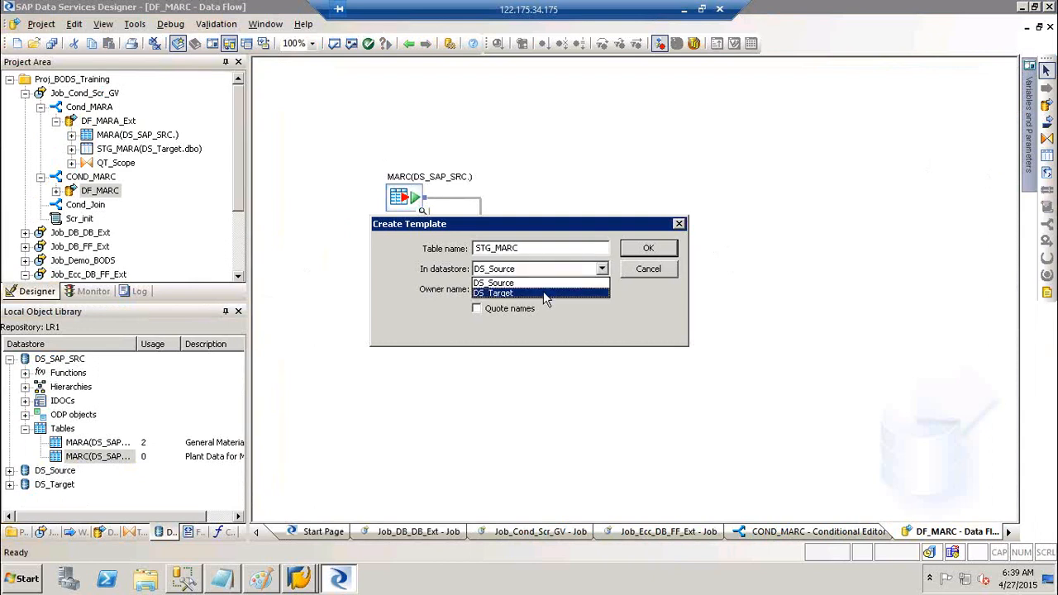
{"action": "left_click", "coordinate": [543, 293]}
{"action": "left_click", "coordinate": [653, 254]}
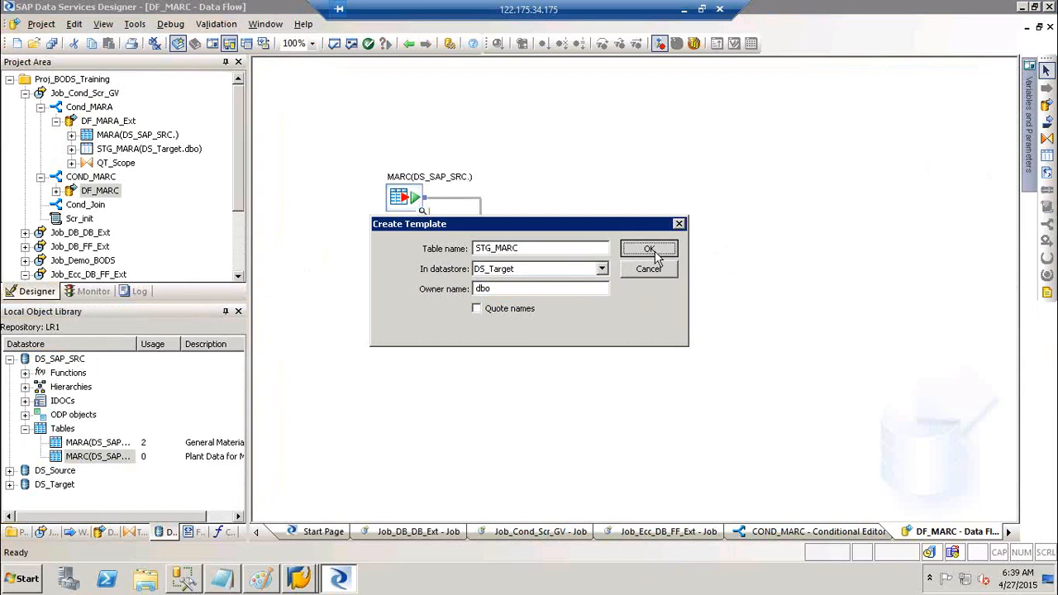
{"action": "left_click_drag", "start_coordinate": [590, 253], "coordinate": [735, 282]}
{"action": "left_click", "coordinate": [551, 233]}
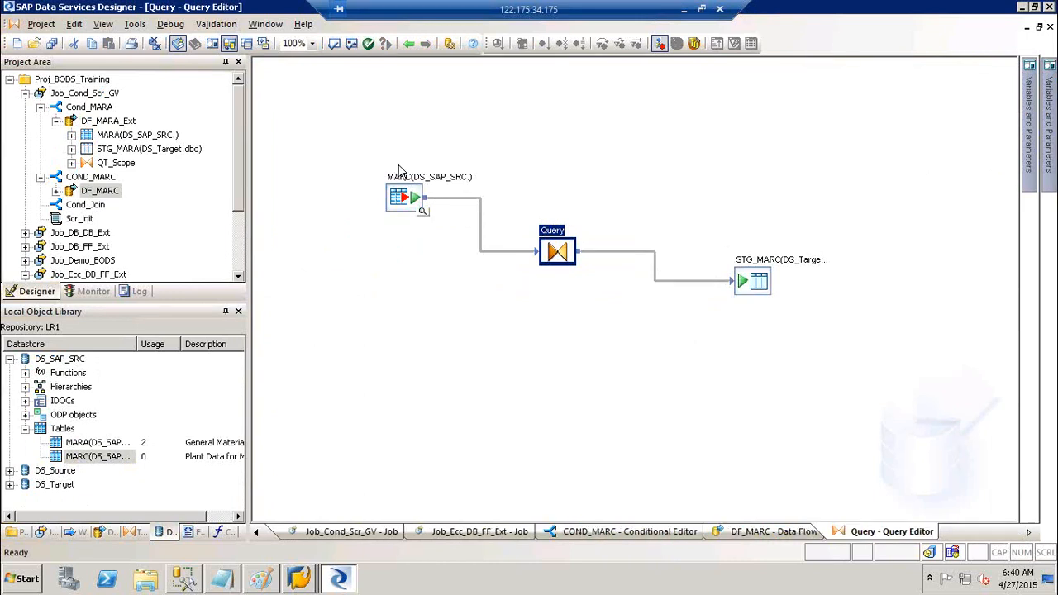
- Map MATNR, WERKS, PSTAT, MMSTA, KZKRI, AUSME, DISMM, DISPO and KZDIE to the Query output
{"action": "left_click", "coordinate": [259, 108]}
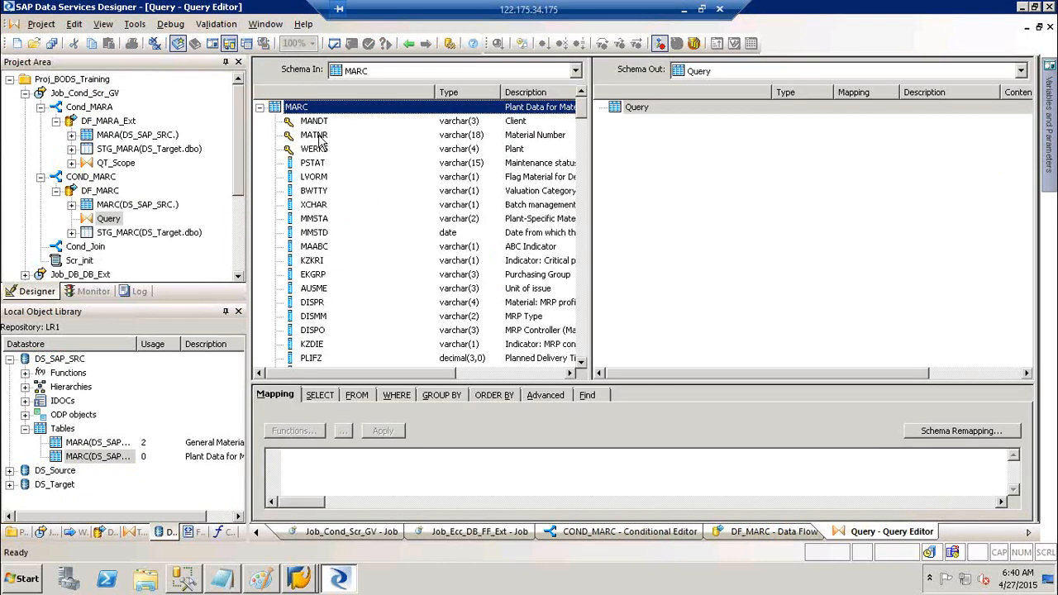
{"action": "left_click", "coordinate": [314, 135]}
{"action": "left_click", "coordinate": [323, 149], "text": "ctrl"}
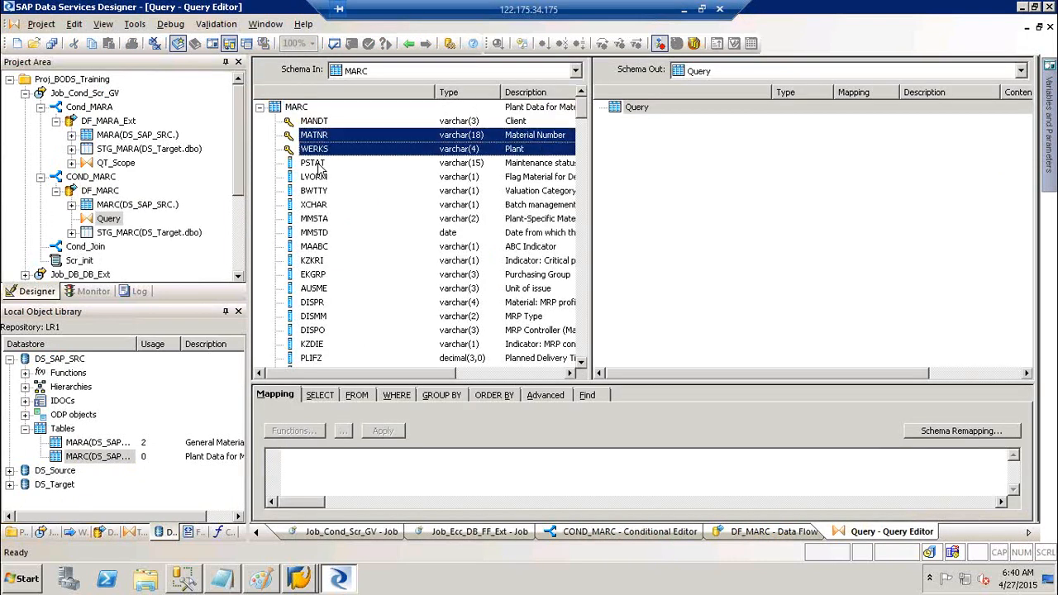
{"action": "left_click", "coordinate": [318, 164], "text": "ctrl"}
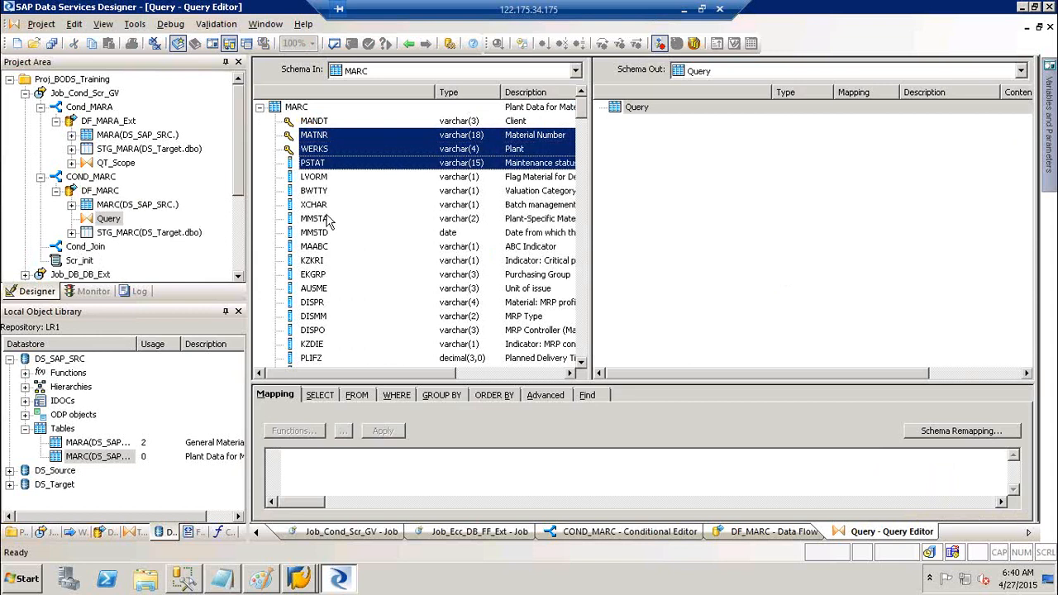
{"action": "left_click", "coordinate": [321, 220], "text": "ctrl"}
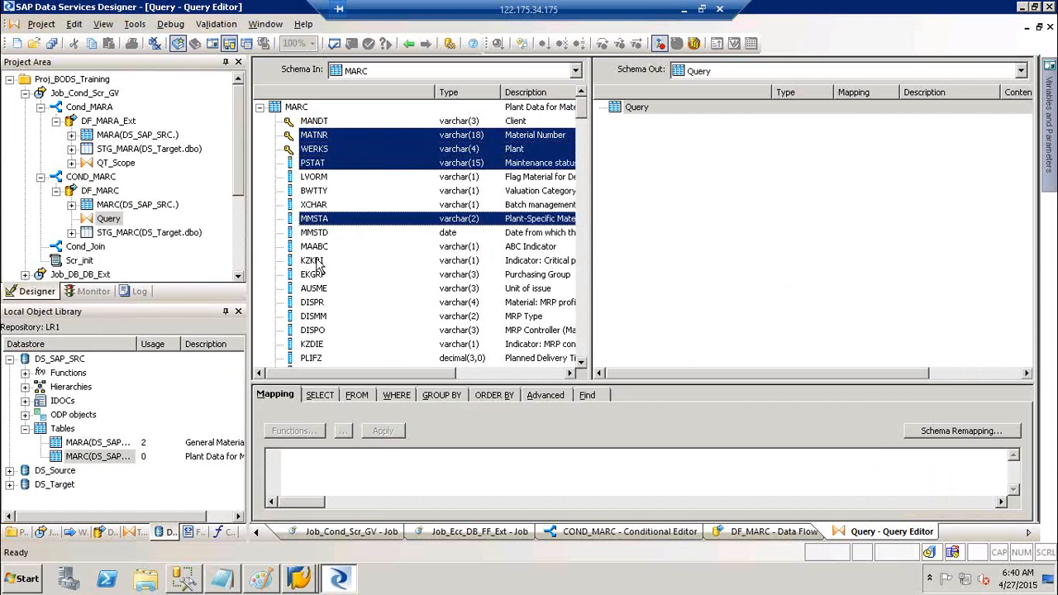
{"action": "left_click", "coordinate": [319, 263], "text": "ctrl"}
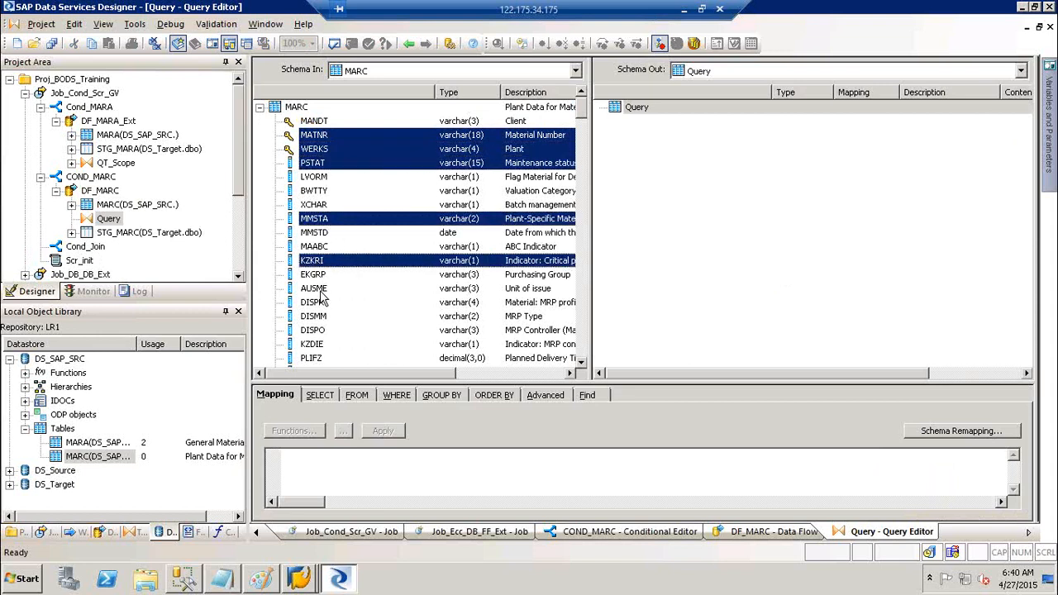
{"action": "left_click", "coordinate": [322, 289], "text": "ctrl"}
{"action": "left_click", "coordinate": [326, 318], "text": "ctrl"}
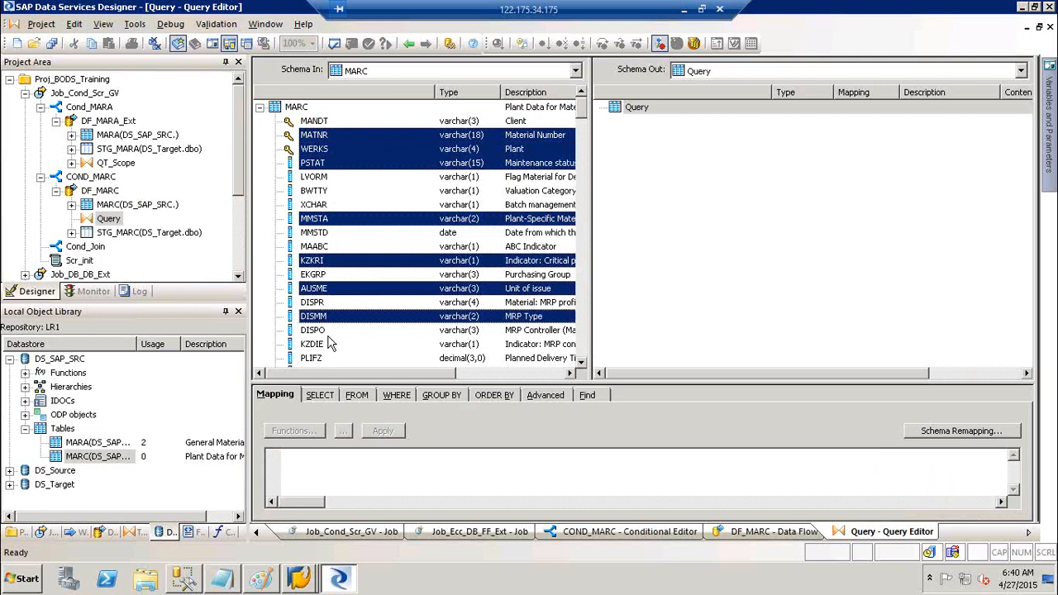
{"action": "left_click", "coordinate": [315, 332], "text": "ctrl"}
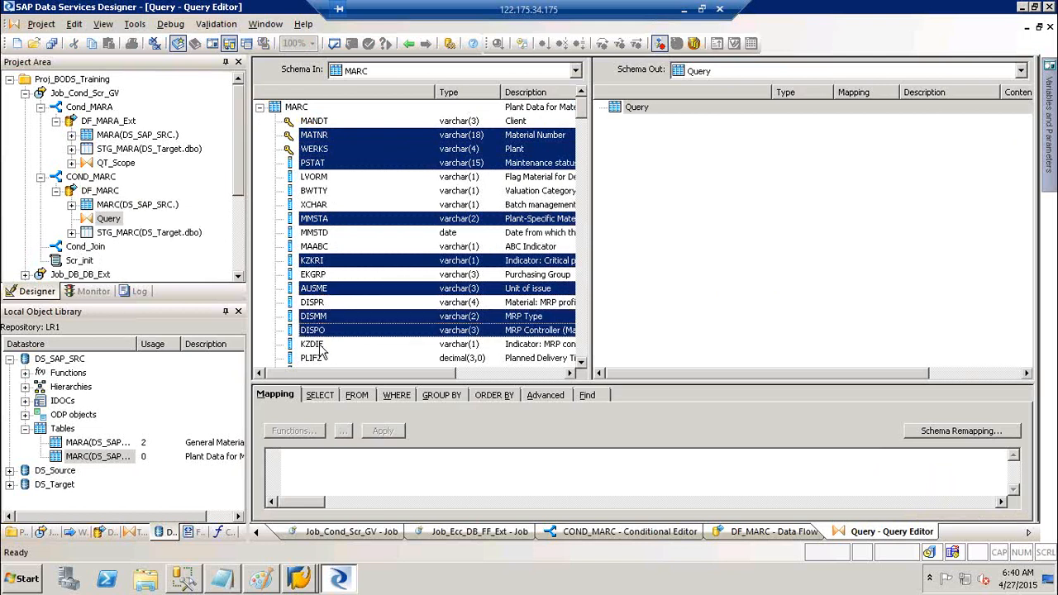
{"action": "left_click", "coordinate": [321, 347], "text": "ctrl"}
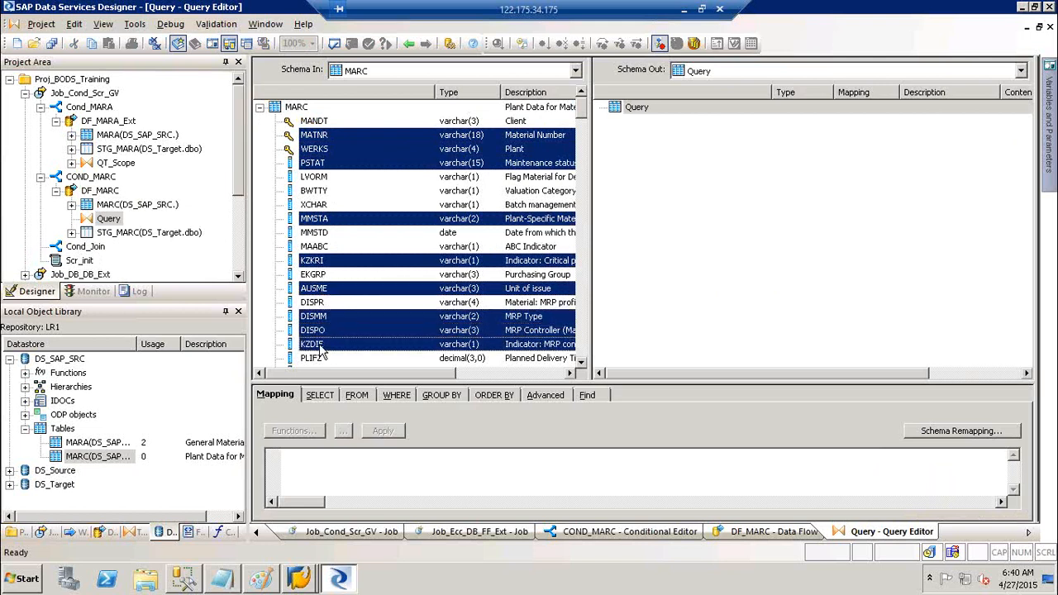
{"action": "right_click", "coordinate": [318, 223]}
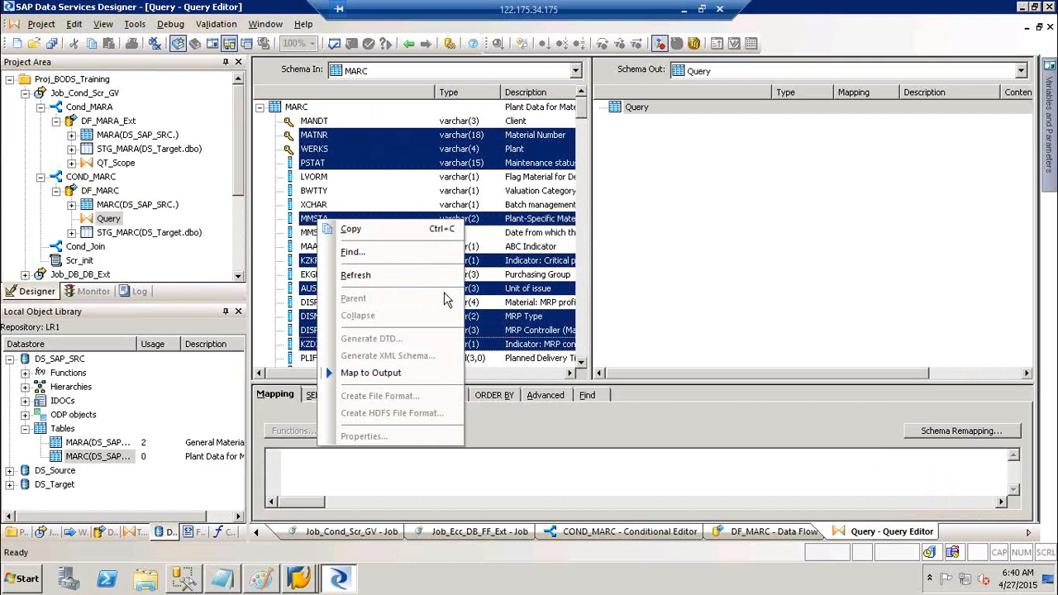
{"action": "left_click", "coordinate": [364, 378]}
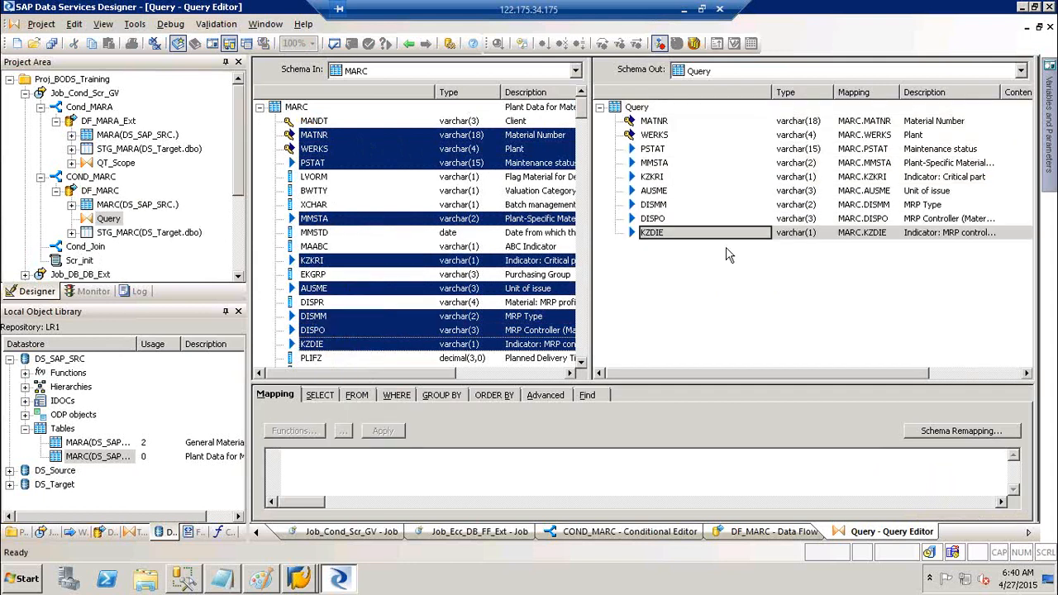
{"action": "left_click", "coordinate": [409, 46]}
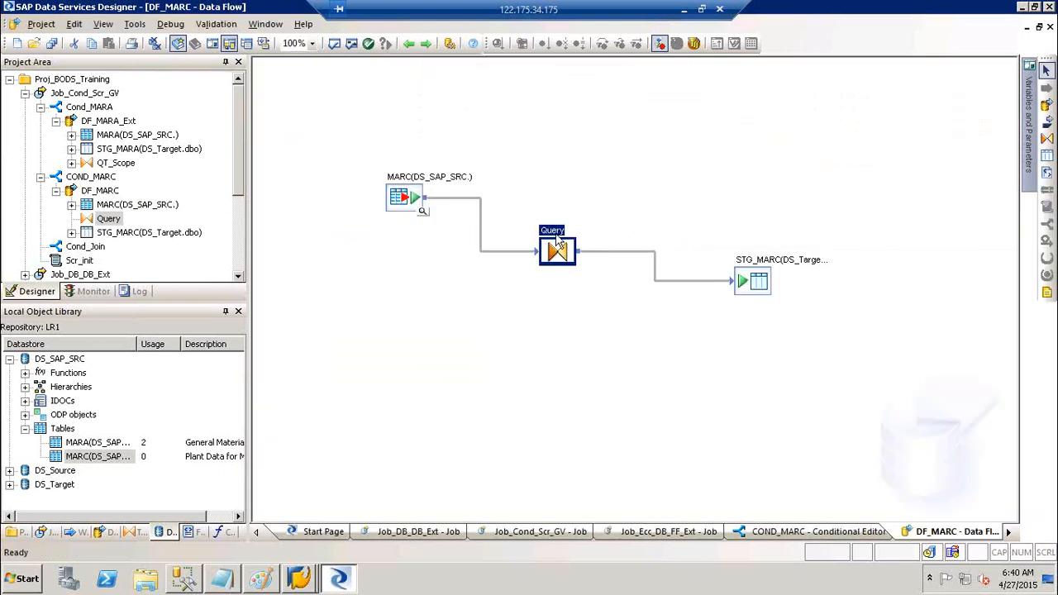
- Set the Query's WHERE clause to MARC.LVORM <> 'X'
{"action": "left_click", "coordinate": [559, 242]}
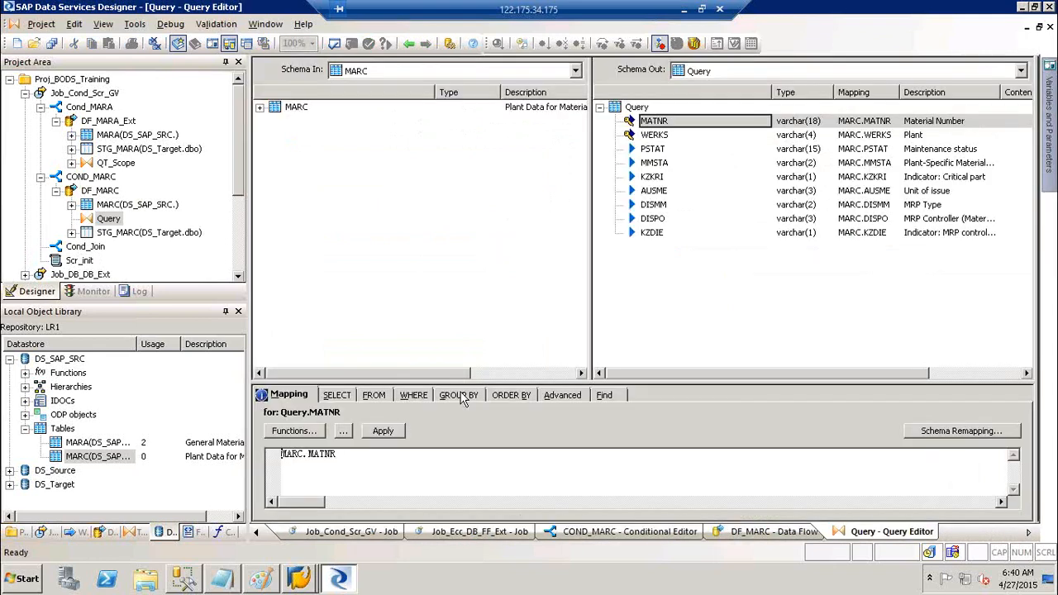
{"action": "left_click", "coordinate": [412, 396]}
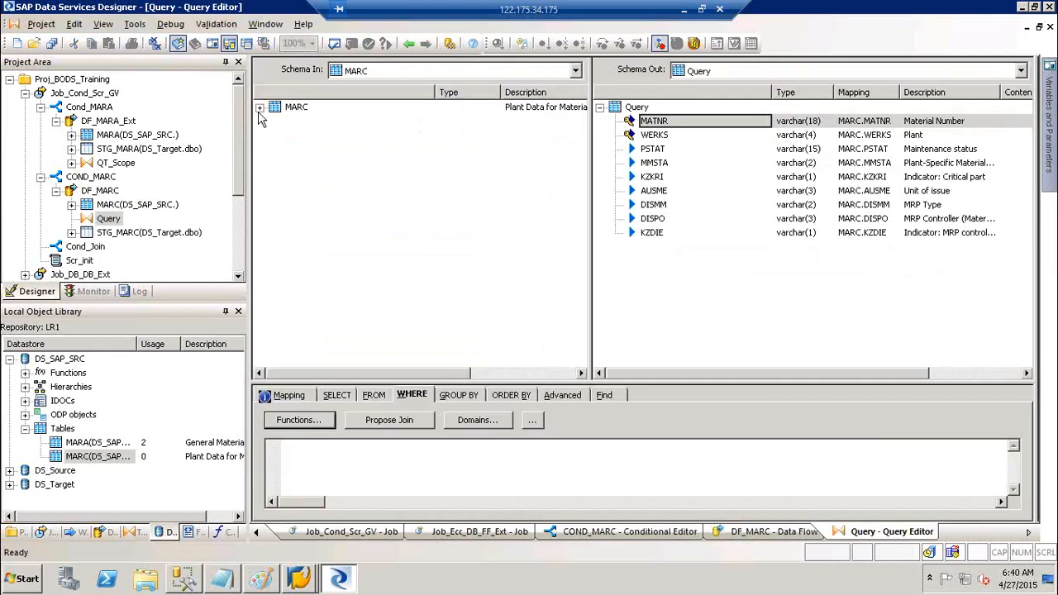
{"action": "left_click", "coordinate": [260, 109]}
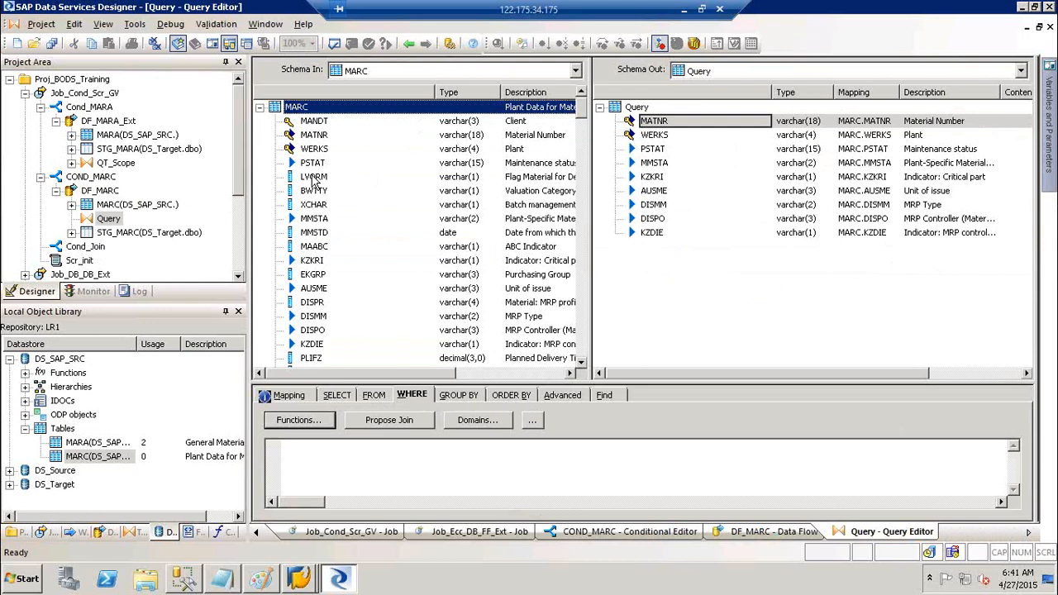
{"action": "left_click", "coordinate": [314, 179]}
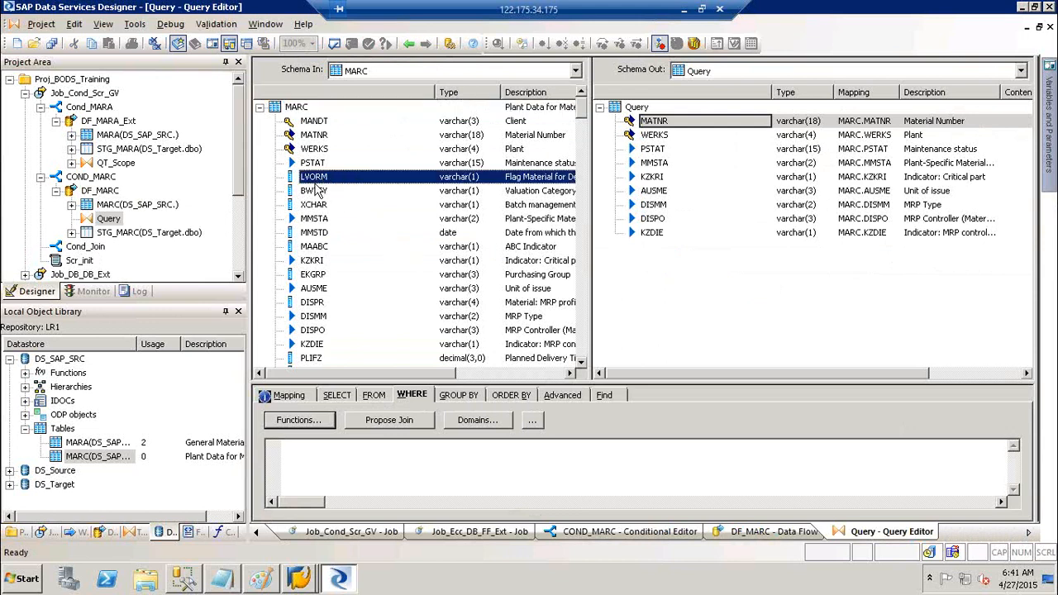
{"action": "left_click_drag", "start_coordinate": [323, 183], "coordinate": [315, 476]}
{"action": "type", "text": "<"}
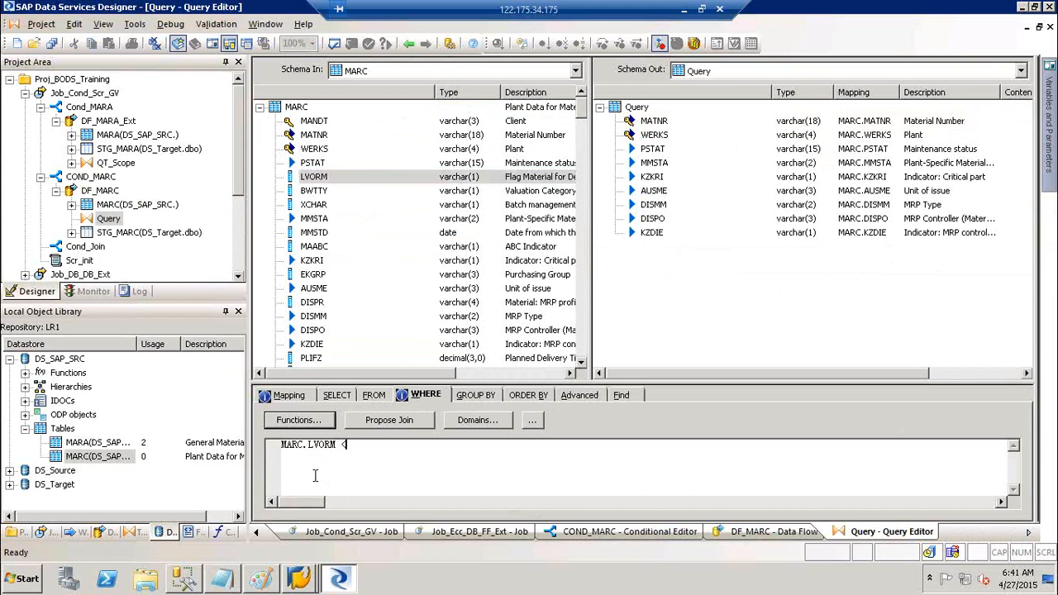
{"action": "type", "text": "> '"}
{"action": "key", "text": "Return"}
{"action": "type", "text": "X"}
{"action": "key", "text": "BackSpace"}
{"action": "key", "text": "BackSpace"}
{"action": "key", "text": "BackSpace"}
{"action": "type", "text": "'X'"}
{"action": "left_click", "coordinate": [709, 301]}
{"action": "left_click", "coordinate": [408, 43]}
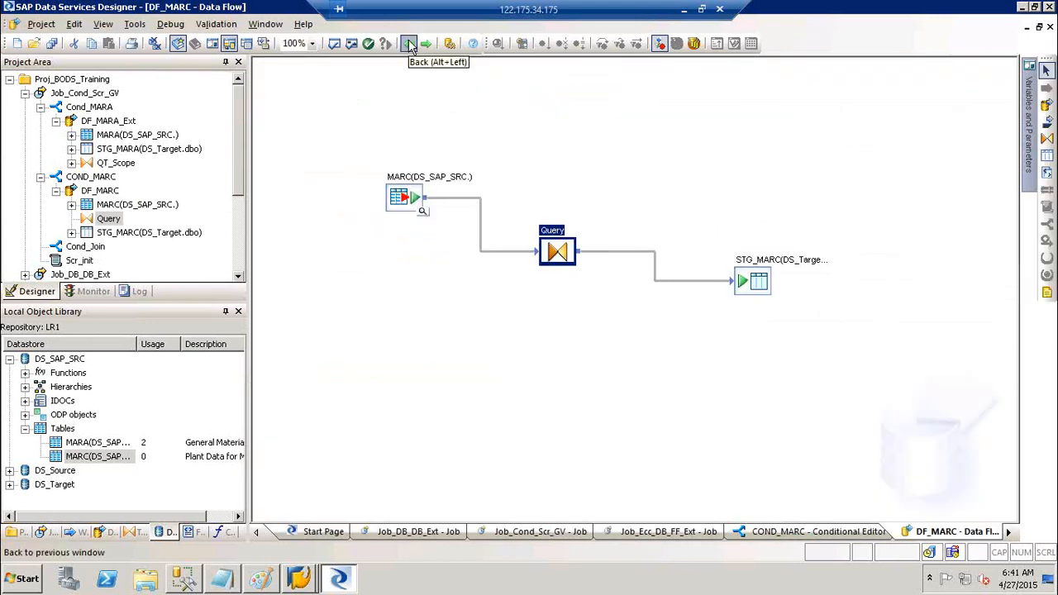
- Save Job_Cond_Scr_GV and DF_MARC, go back to the job diagram, and open Cond_Join
{"action": "left_click", "coordinate": [52, 44]}
{"action": "left_click", "coordinate": [428, 370]}
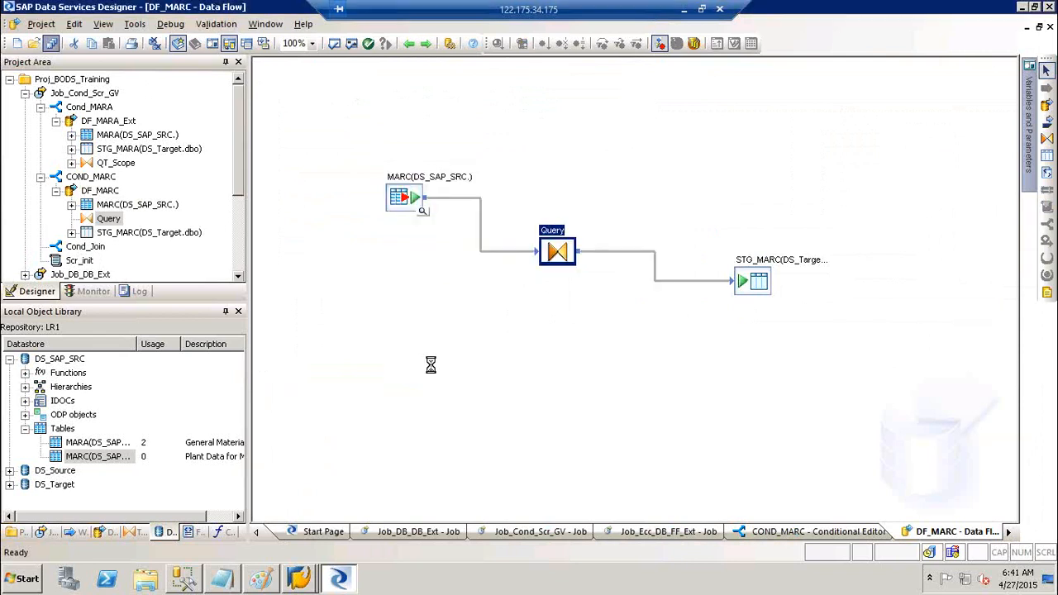
{"action": "left_click", "coordinate": [411, 44]}
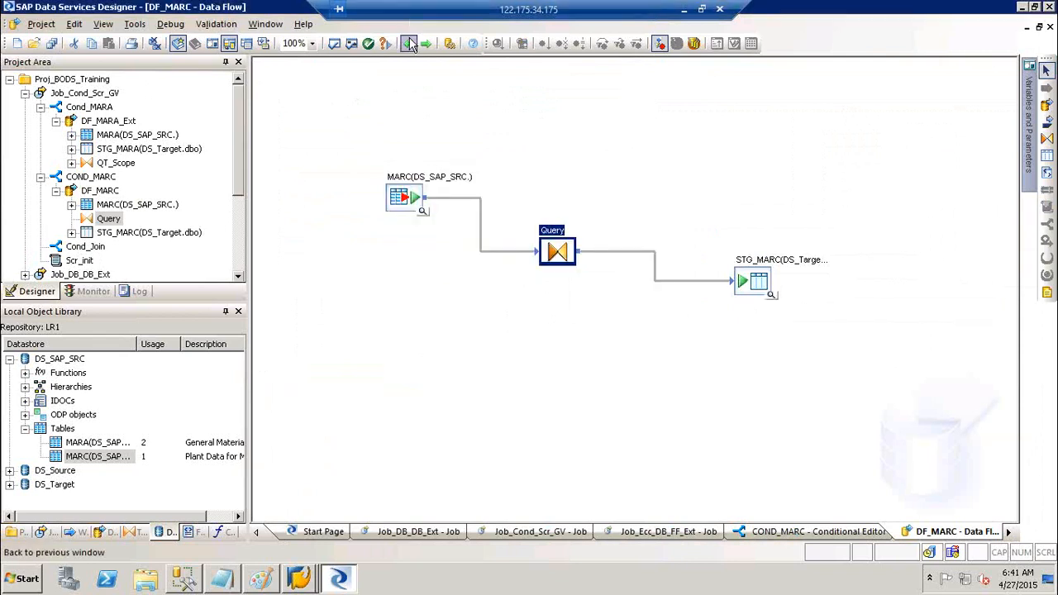
{"action": "left_click", "coordinate": [409, 43]}
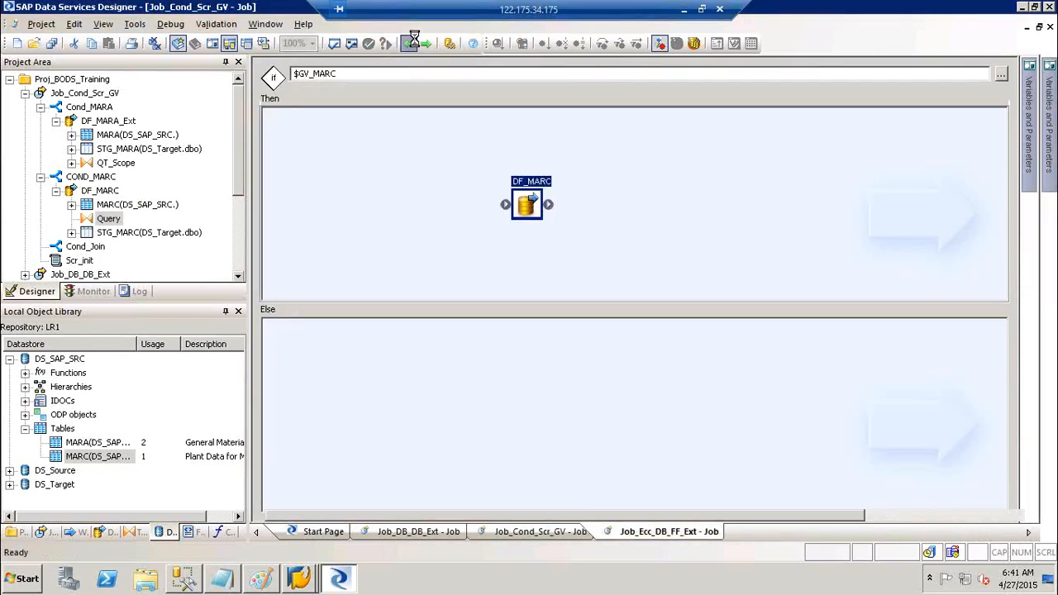
{"action": "left_click", "coordinate": [609, 261]}
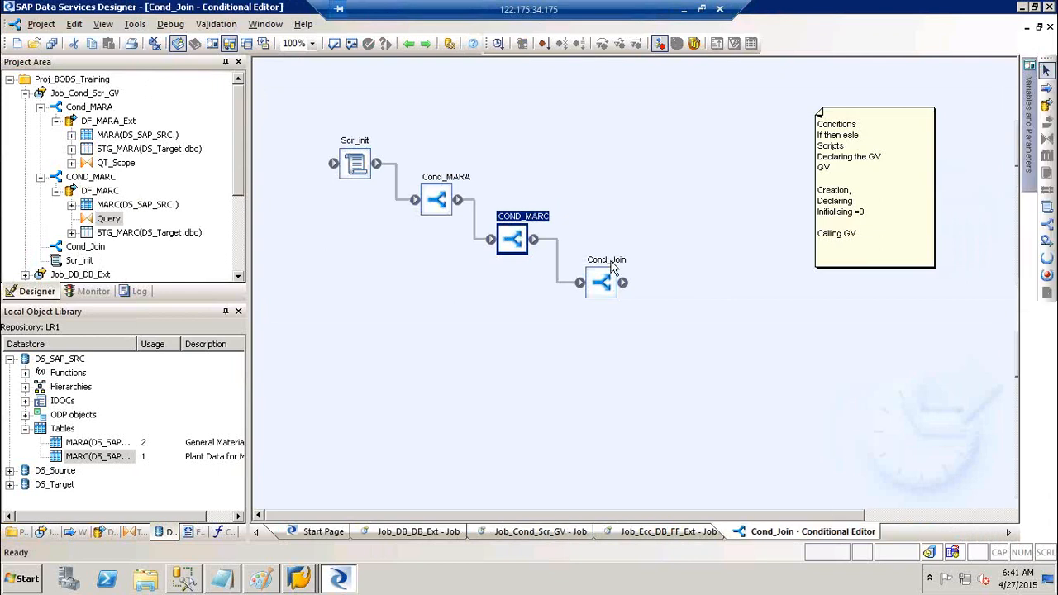
- Set Cond_Join's condition to $GV_Join = 'Y', then add and open a DF_Join data flow in Then
{"action": "type", "text": "="}
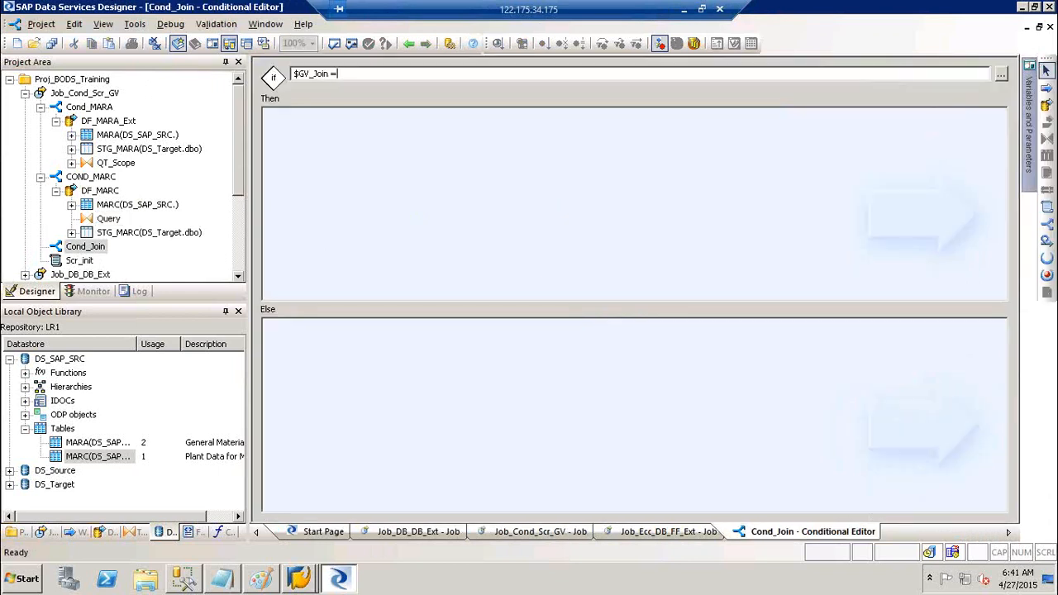
{"action": "type", "text": " 'Y'"}
{"action": "left_click", "coordinate": [777, 98]}
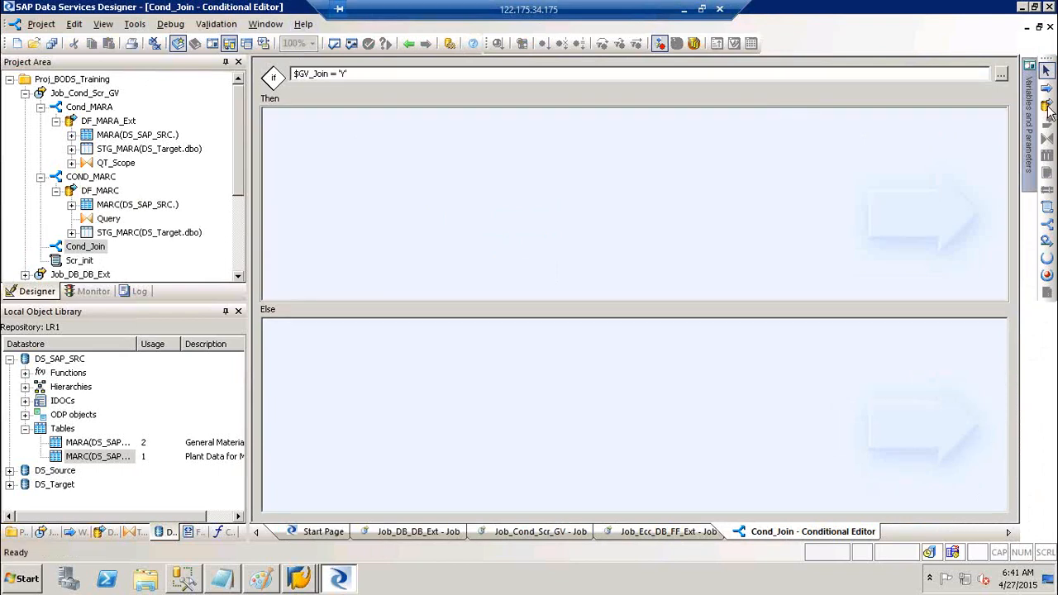
{"action": "left_click", "coordinate": [1046, 108]}
{"action": "left_click", "coordinate": [514, 174]}
{"action": "type", "text": "Join"}
{"action": "key", "text": "Return"}
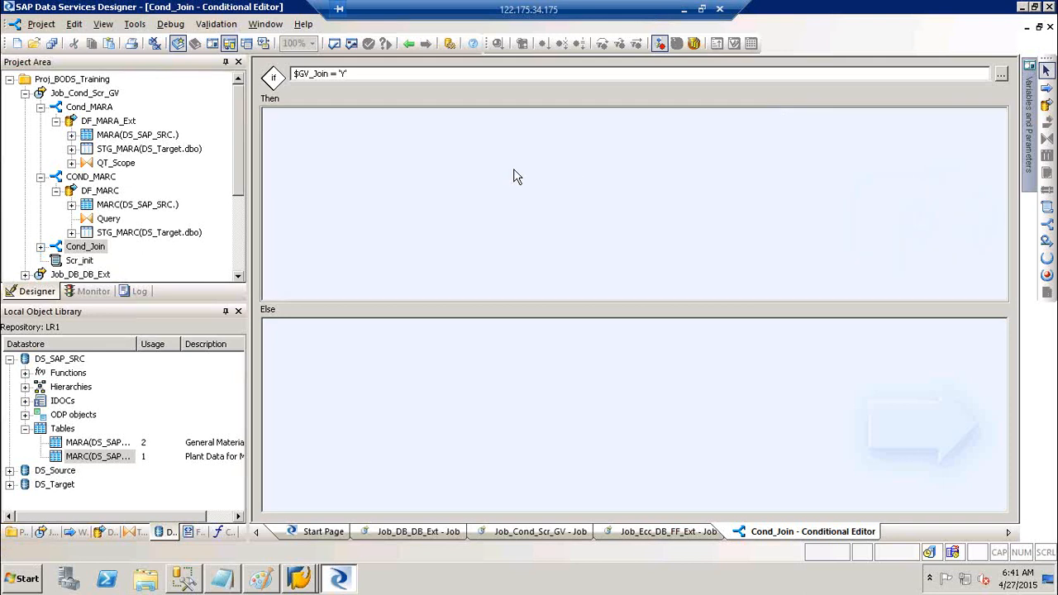
{"action": "left_click", "coordinate": [547, 178]}
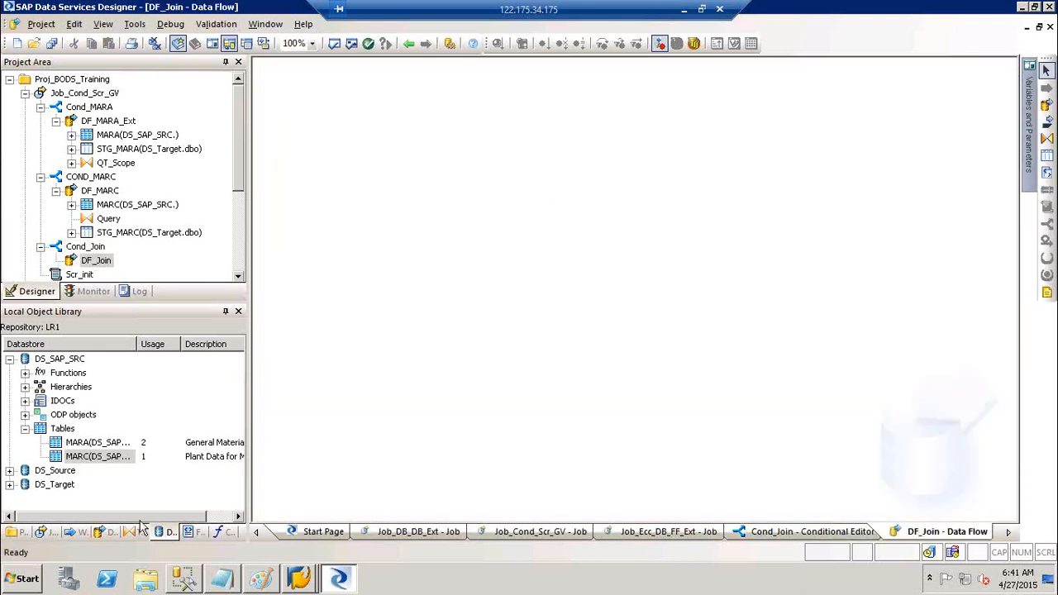
- Drag STG_MARA and STG_MARC from DS_Target's template tables onto the DF_Join canvas
{"action": "left_click", "coordinate": [10, 360]}
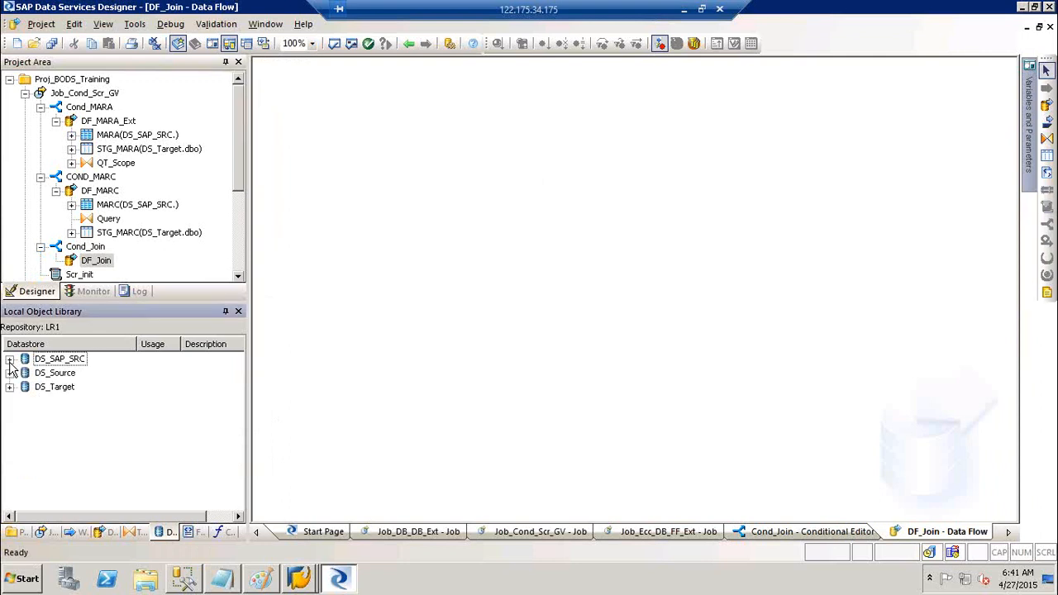
{"action": "left_click", "coordinate": [9, 387]}
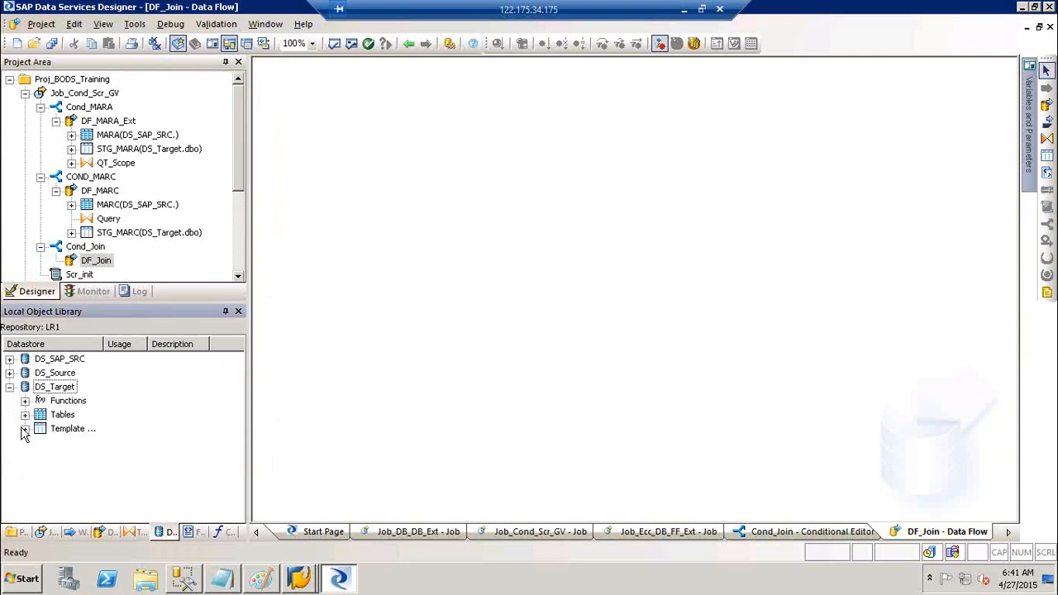
{"action": "left_click", "coordinate": [25, 428]}
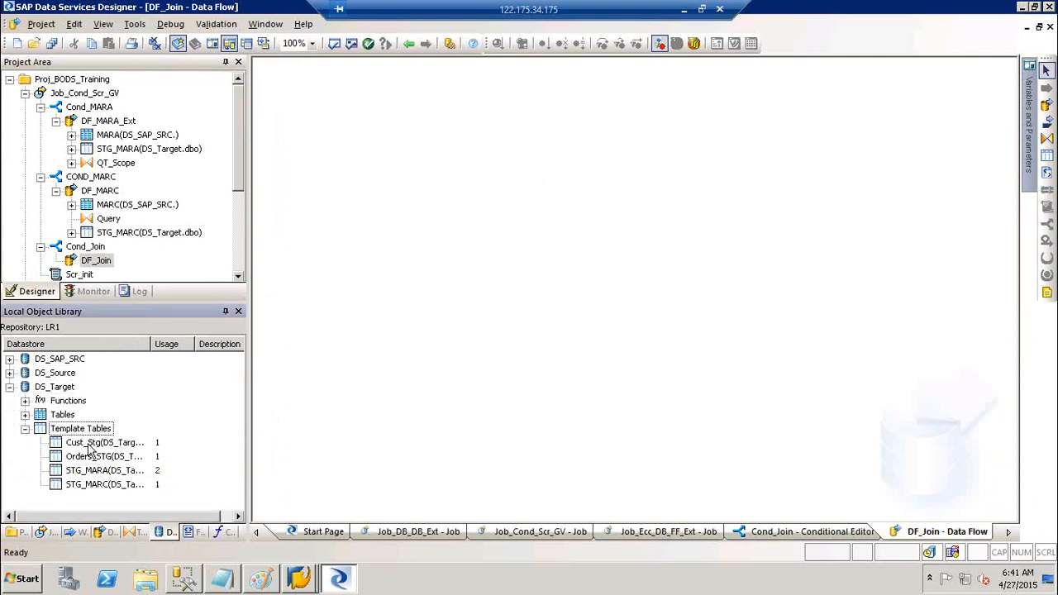
{"action": "left_click", "coordinate": [93, 470]}
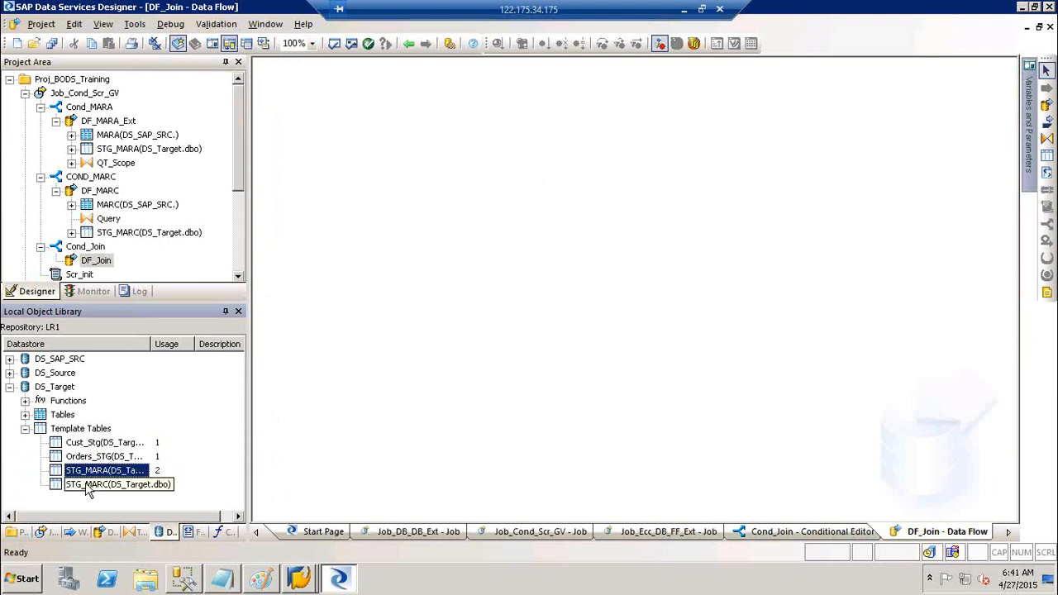
{"action": "left_click", "coordinate": [80, 485], "text": "ctrl"}
{"action": "left_click_drag", "start_coordinate": [77, 488], "coordinate": [341, 175]}
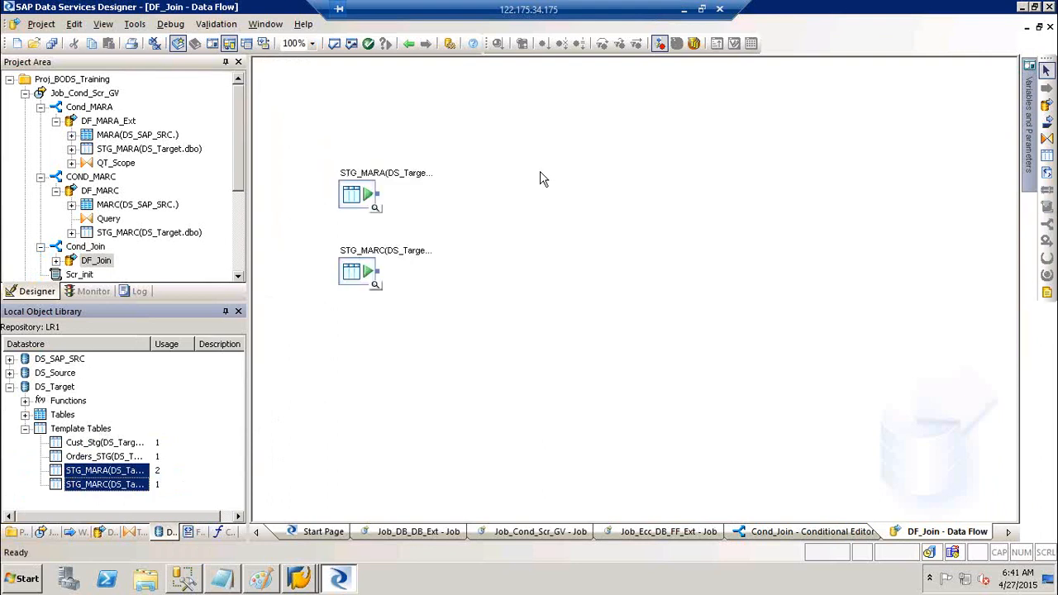
{"action": "left_click", "coordinate": [357, 281]}
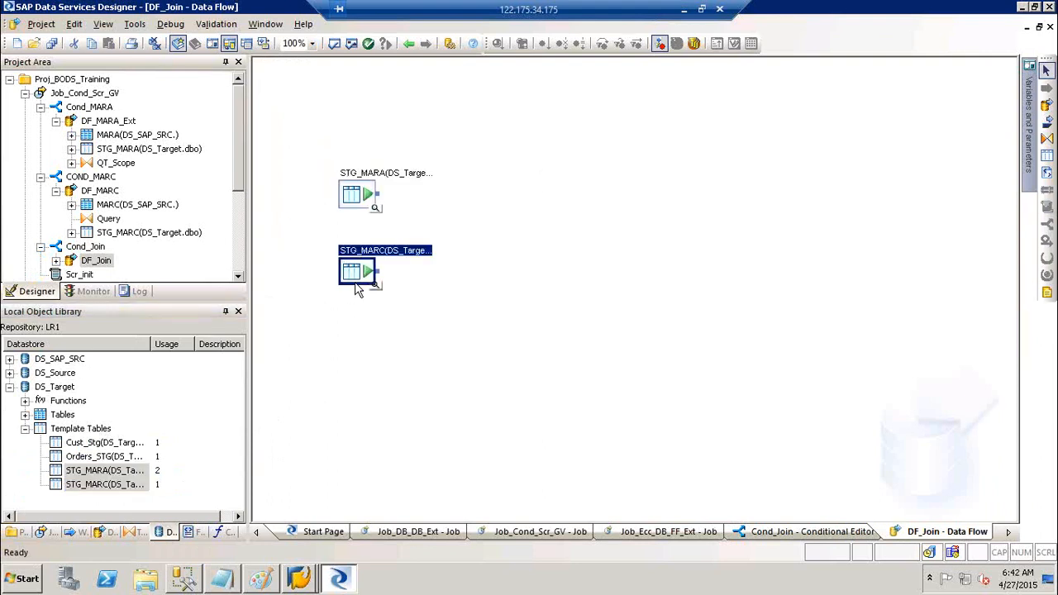
{"action": "left_click", "coordinate": [616, 242]}
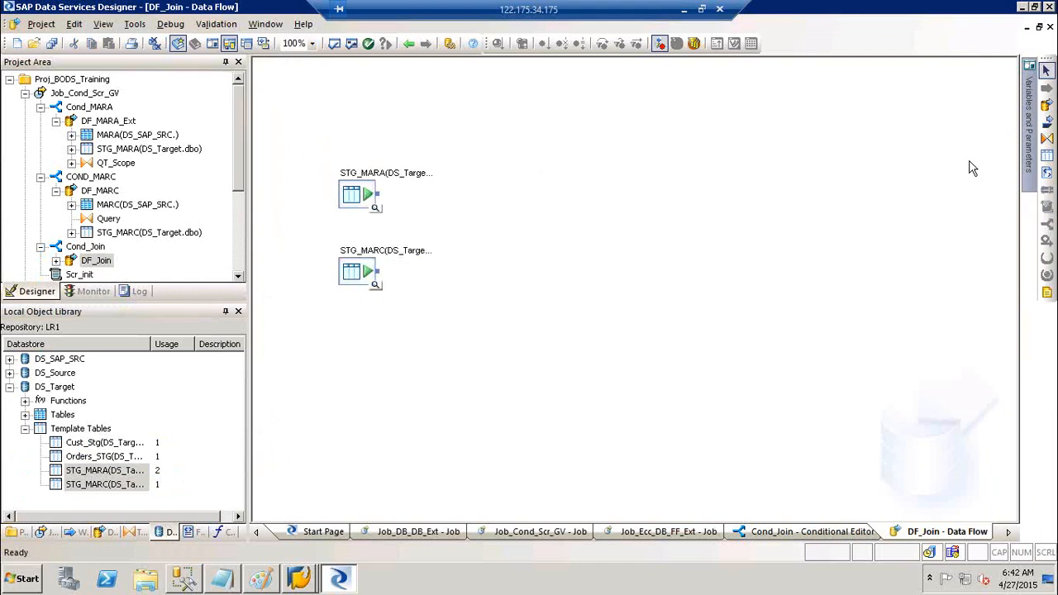
{"action": "left_click", "coordinate": [1048, 139]}
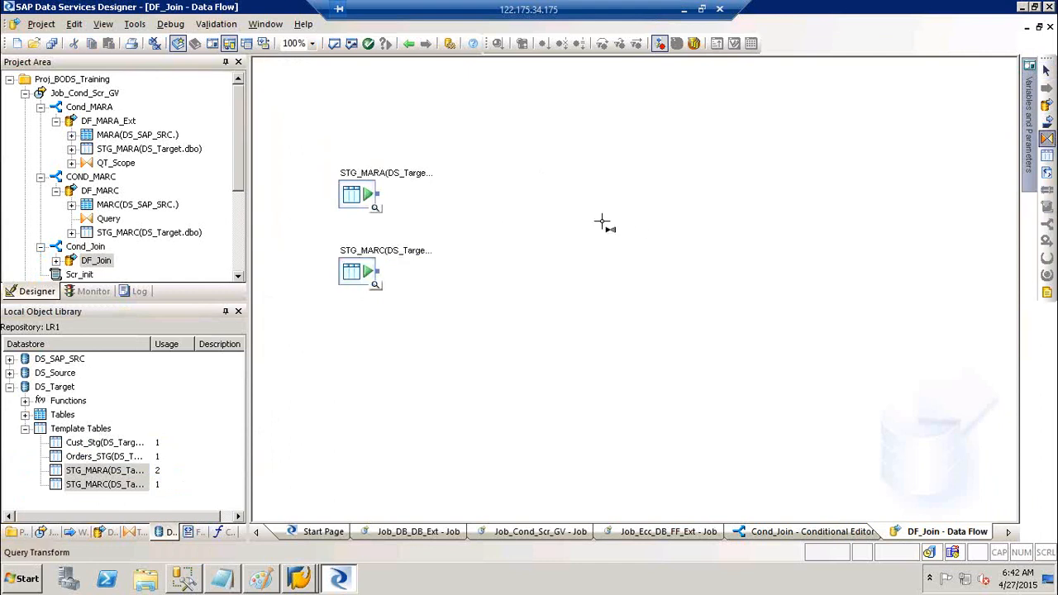
- Add a query transform named QT_JOIN to the DF_Join data flow
{"action": "left_click", "coordinate": [489, 210]}
{"action": "type", "text": "QT_JOIN"}
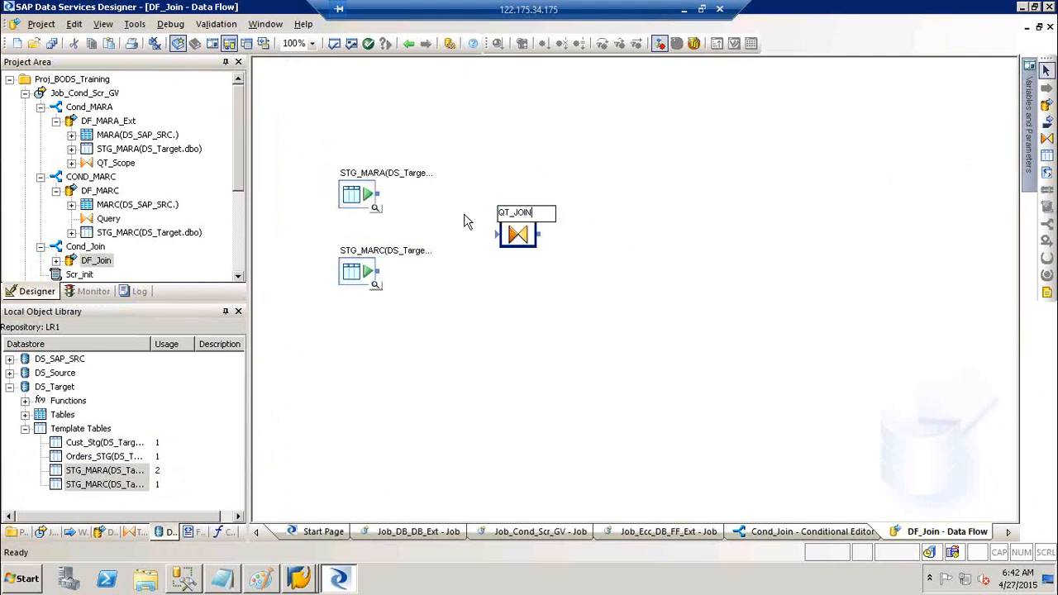
{"action": "left_click", "coordinate": [384, 247]}
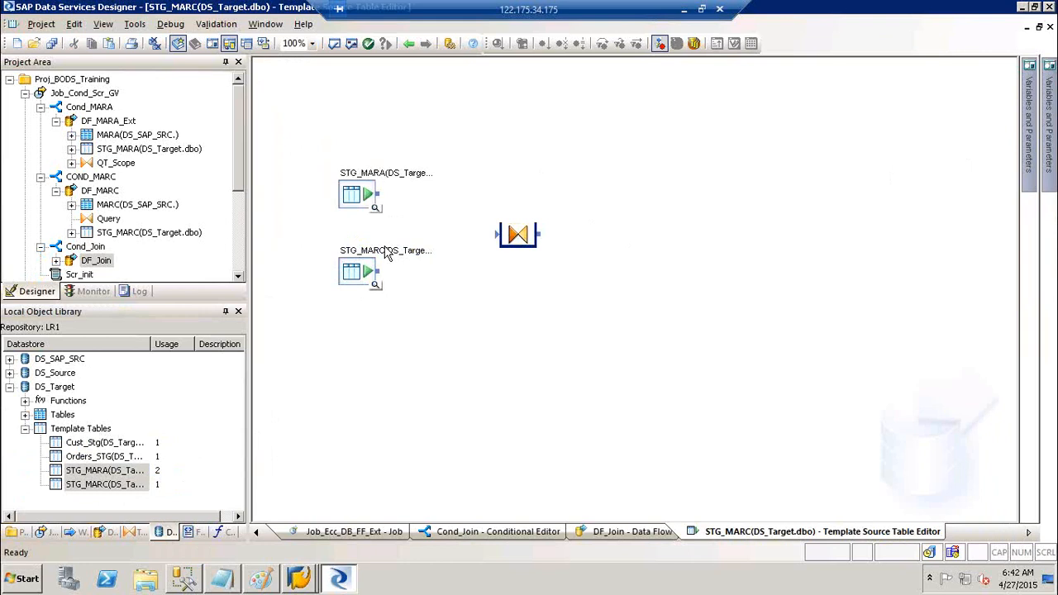
{"action": "left_click", "coordinate": [411, 46]}
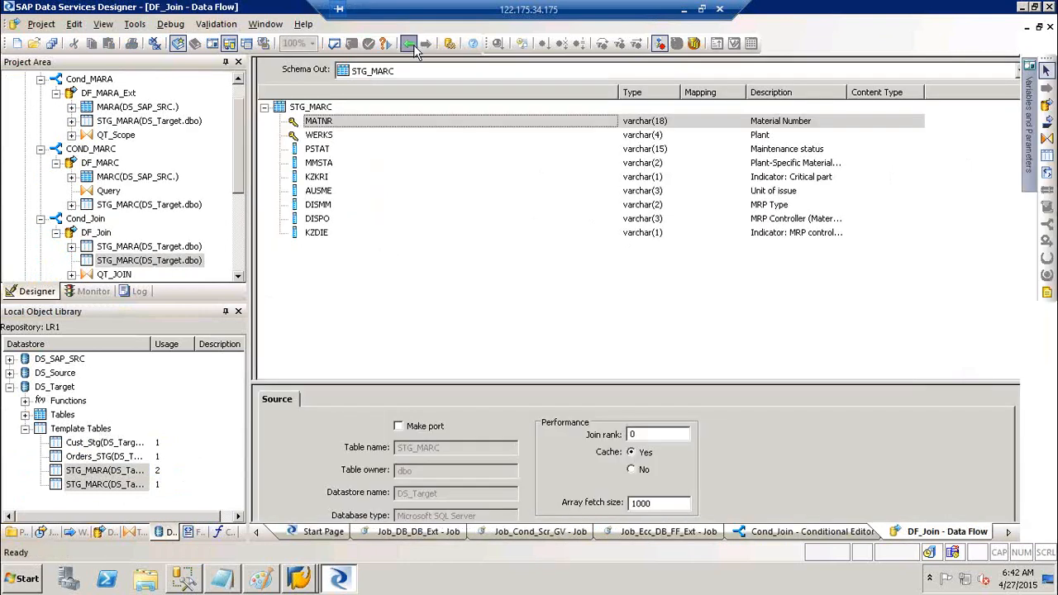
- Connect both STG_MARA and STG_MARC into QT_JOIN
{"action": "left_click_drag", "start_coordinate": [378, 194], "coordinate": [506, 235]}
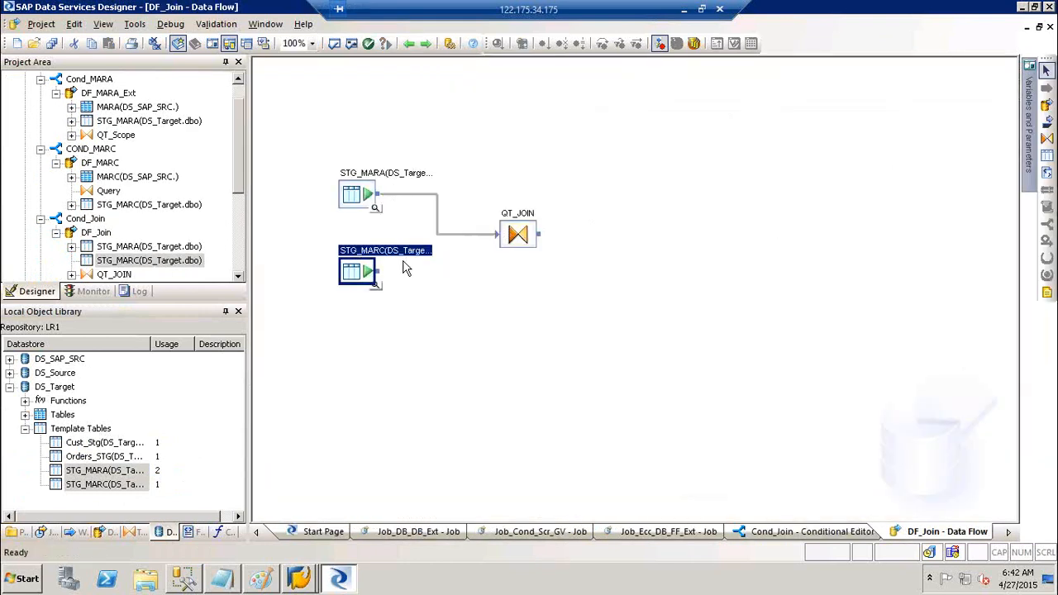
{"action": "left_click_drag", "start_coordinate": [379, 271], "coordinate": [506, 240]}
{"action": "left_click", "coordinate": [1047, 157]}
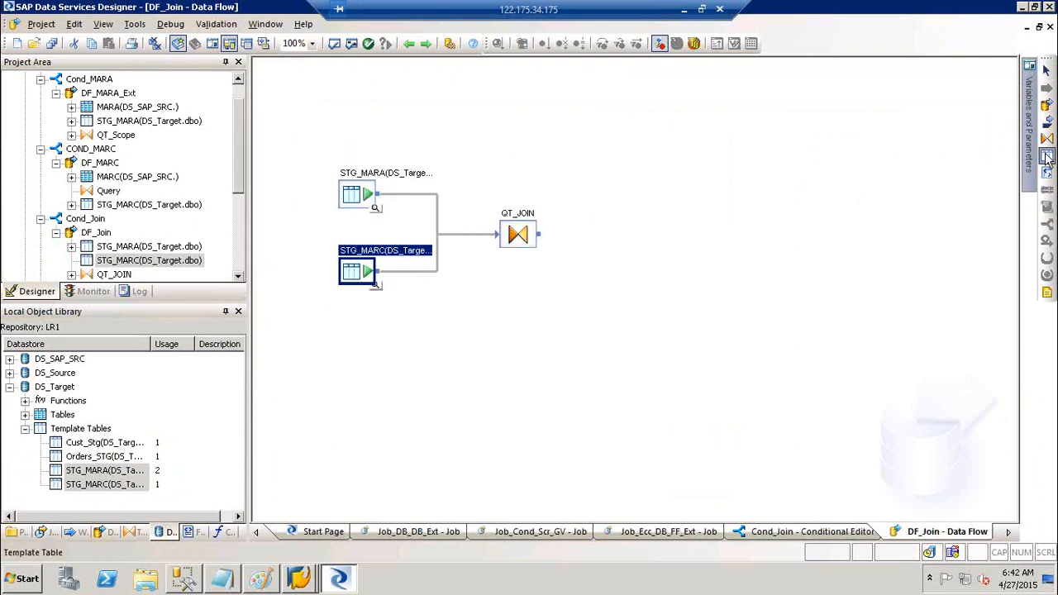
{"action": "left_click", "coordinate": [691, 200]}
- Create template table STG_Materials in DS_Target and link QT_JOIN's output into it
{"action": "type", "text": "ST"}
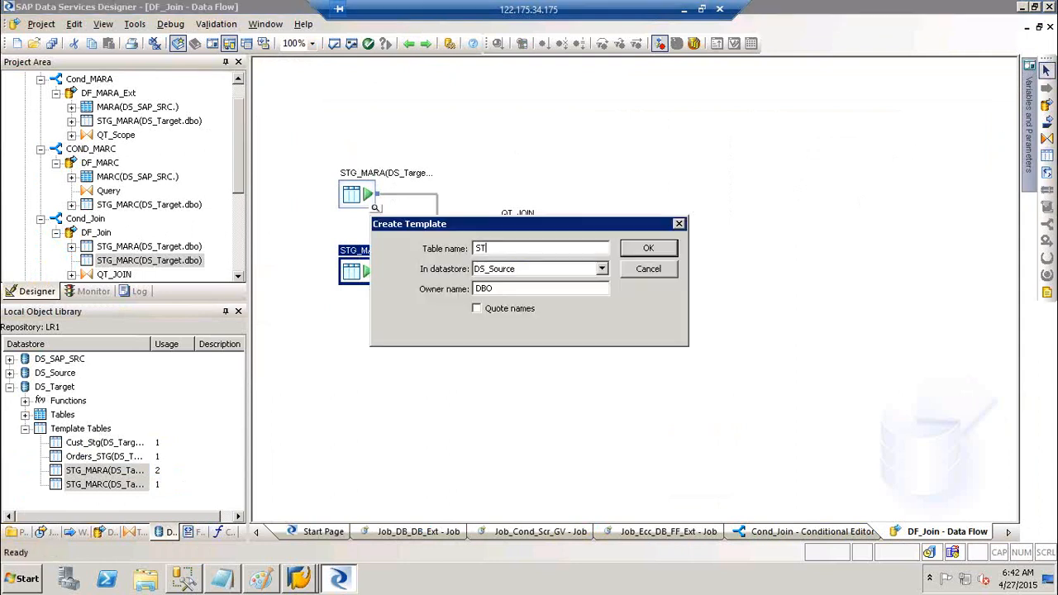
{"action": "type", "text": "G_M<aterials"}
{"action": "key", "text": "BackSpace"}
{"action": "key", "text": "BackSpace"}
{"action": "key", "text": "BackSpace"}
{"action": "key", "text": "BackSpace"}
{"action": "key", "text": "BackSpace"}
{"action": "key", "text": "BackSpace"}
{"action": "key", "text": "BackSpace"}
{"action": "key", "text": "BackSpace"}
{"action": "key", "text": "BackSpace"}
{"action": "key", "text": "BackSpace"}
{"action": "key", "text": "BackSpace"}
{"action": "type", "text": "_Materials"}
{"action": "key", "text": "Tab"}
{"action": "key", "text": "Down"}
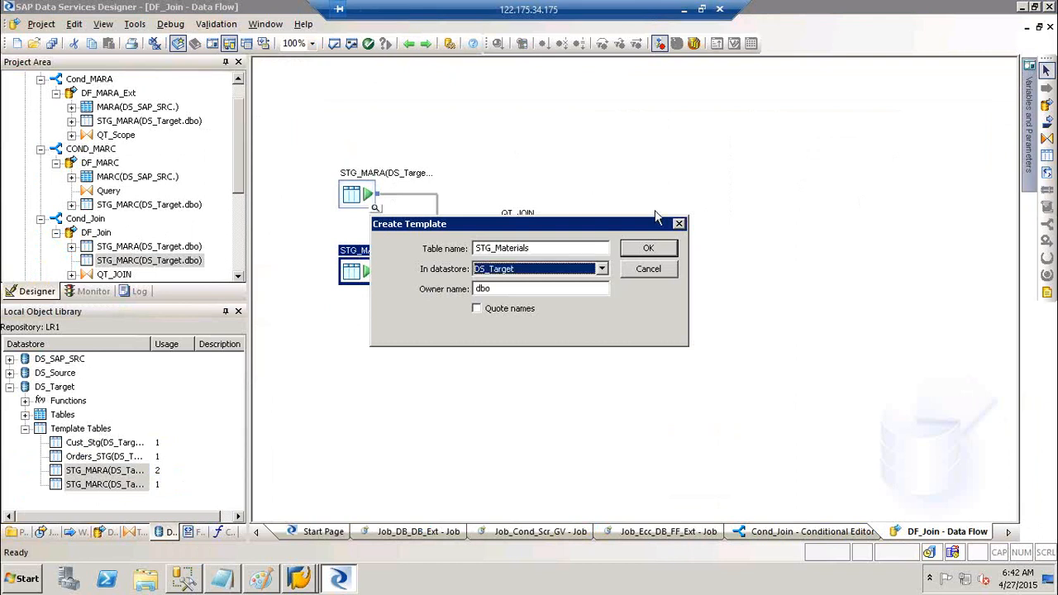
{"action": "key", "text": "Return"}
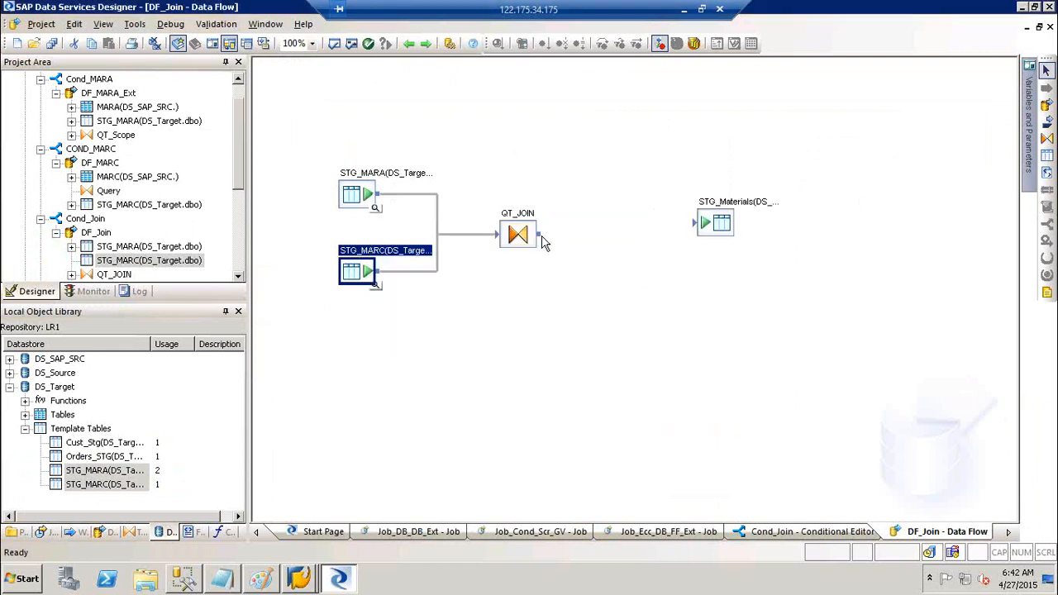
{"action": "left_click_drag", "start_coordinate": [546, 238], "coordinate": [719, 240]}
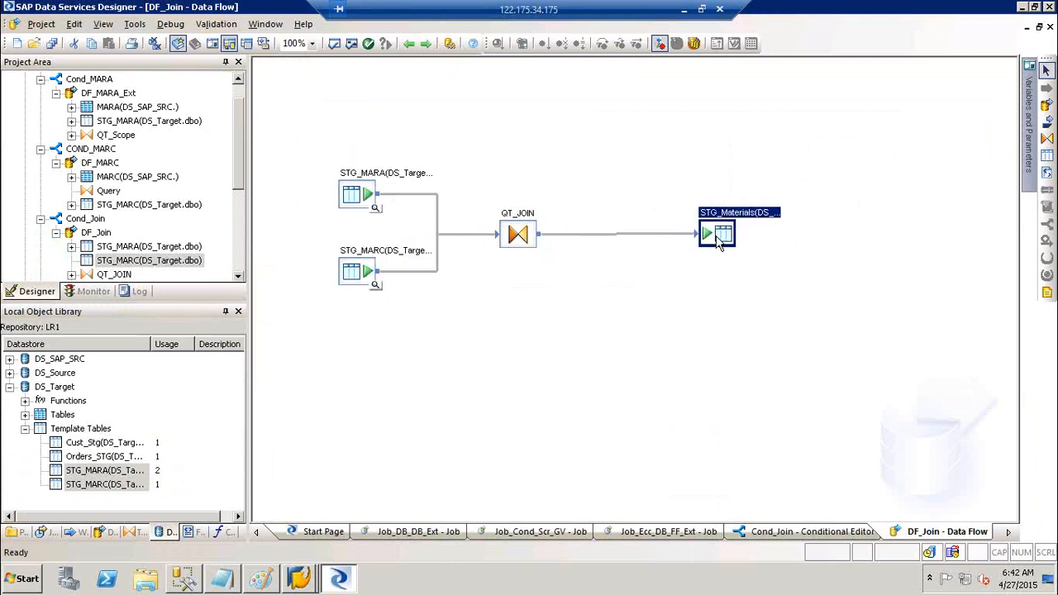
{"action": "left_click", "coordinate": [1047, 287]}
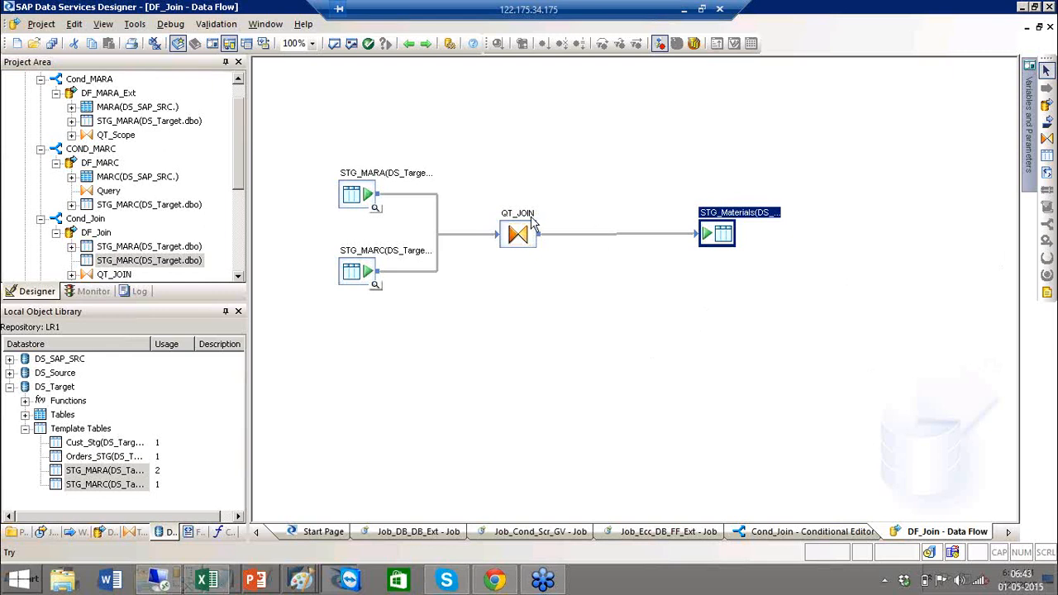
- Return to the Job_Cond_Scr_GV job diagram and check Cond_MARA's condition
{"action": "left_click", "coordinate": [402, 43]}
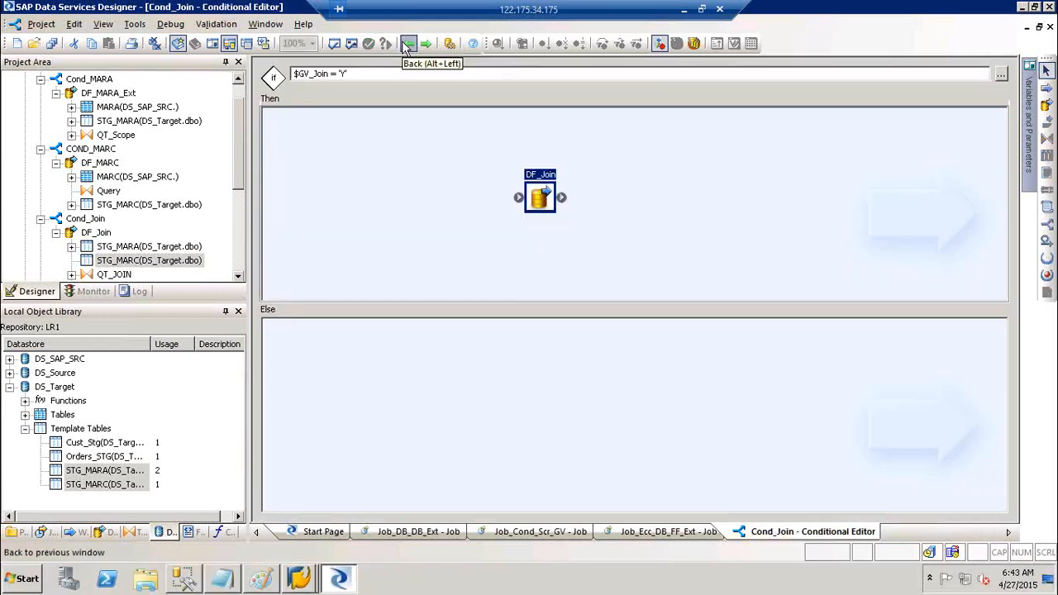
{"action": "left_click", "coordinate": [408, 43]}
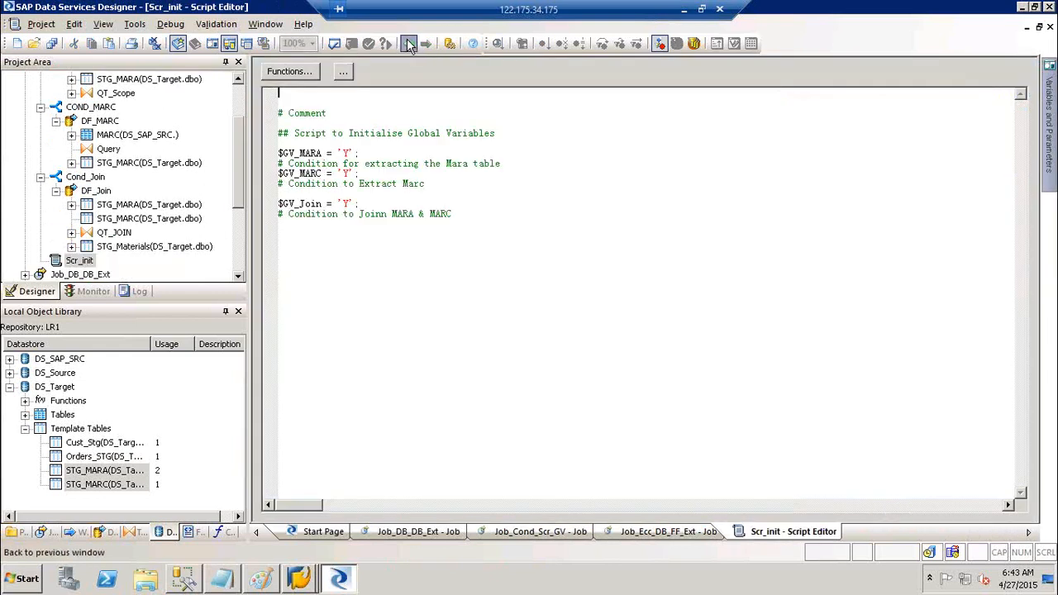
{"action": "left_click", "coordinate": [407, 44]}
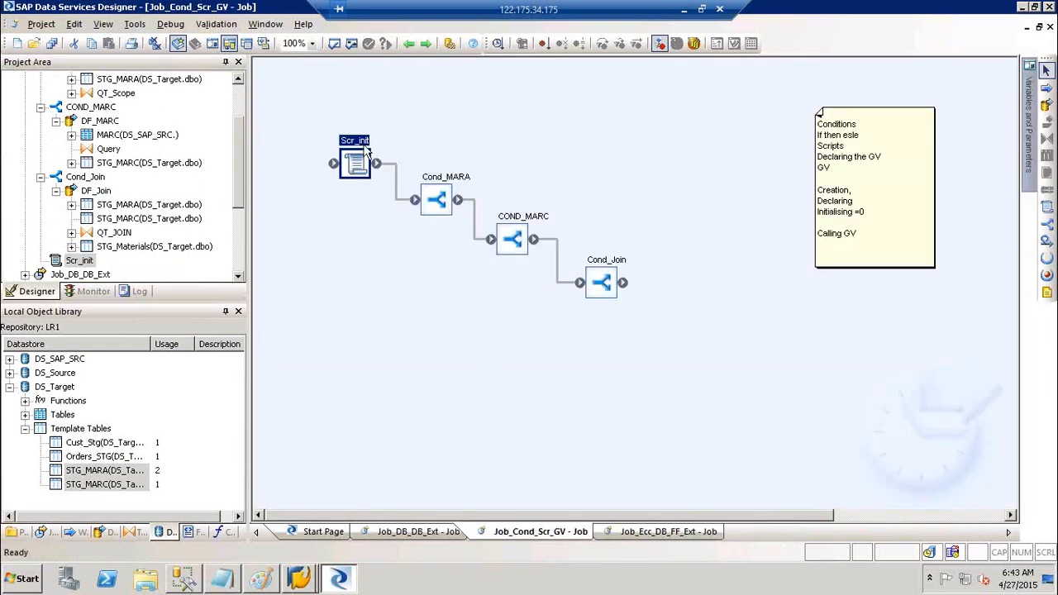
{"action": "double_click", "coordinate": [434, 184]}
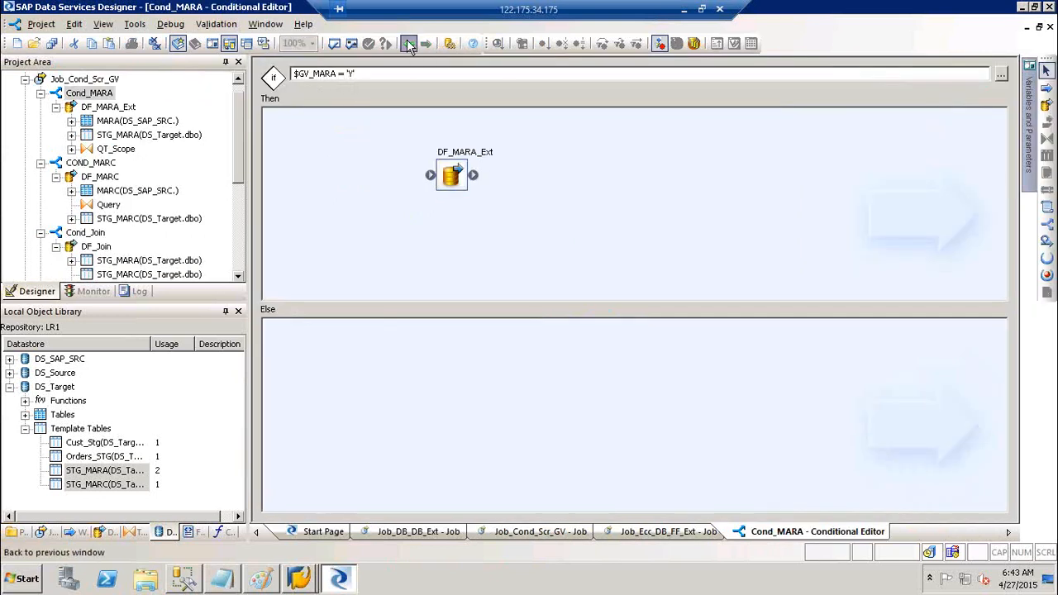
{"action": "left_click", "coordinate": [409, 44]}
- Change COND_MARC's condition to $GV_MARC = 'Y' and return to the job diagram
{"action": "double_click", "coordinate": [529, 233]}
{"action": "left_click", "coordinate": [362, 74]}
{"action": "type", "text": "= '"}
{"action": "key", "text": "BackSpace"}
{"action": "type", "text": "'Y'"}
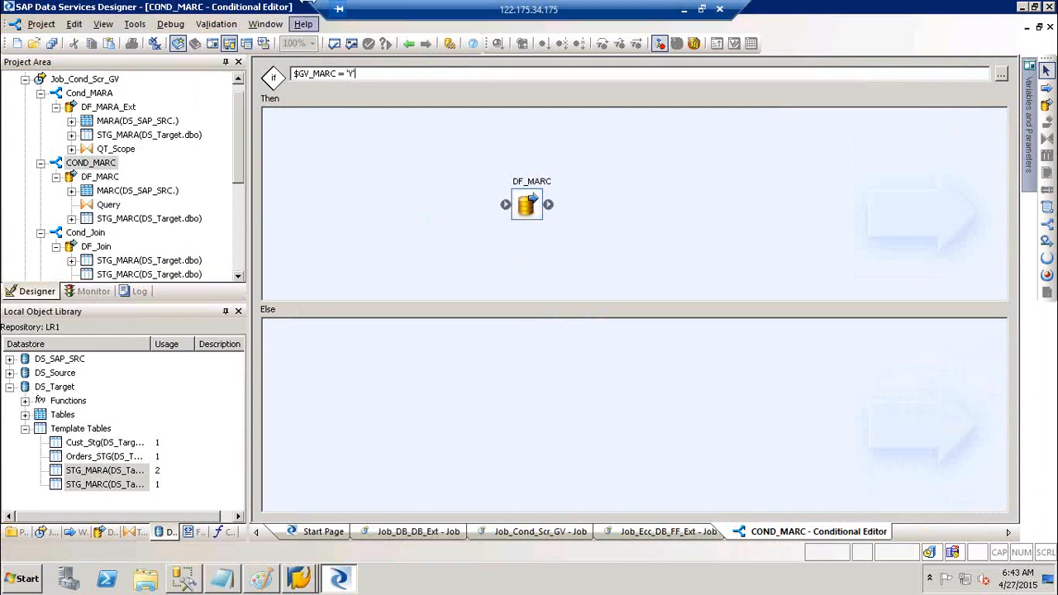
{"action": "left_click", "coordinate": [408, 44]}
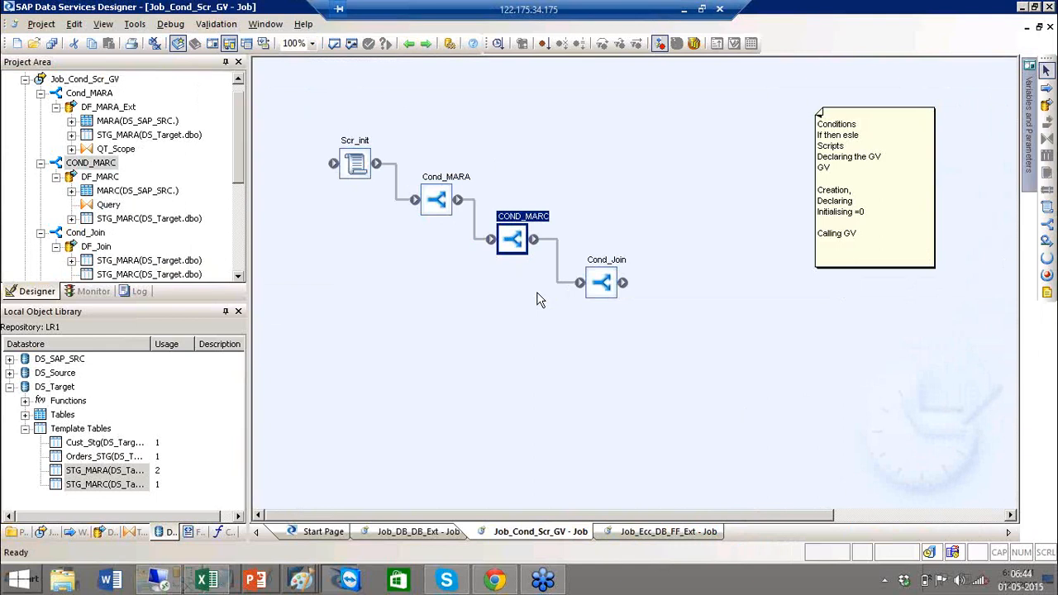
- Open DF_Join from the Then branch of Cond_Join in the job diagram
{"action": "double_click", "coordinate": [612, 275]}
{"action": "double_click", "coordinate": [541, 174]}
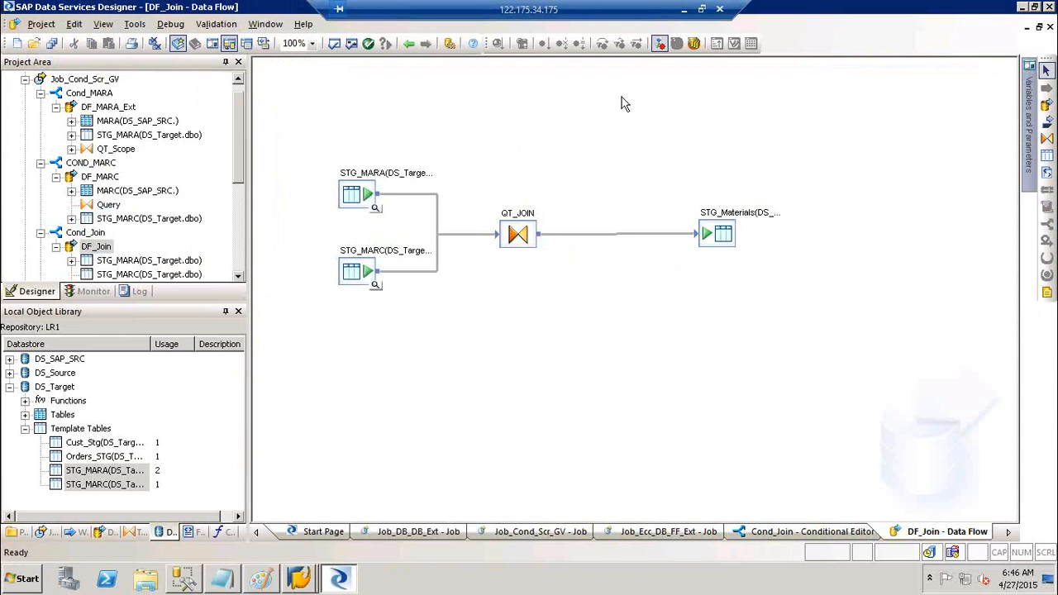
- Validate all objects at job level and read the first error, QT_Scope's unmapped MATNR
{"action": "left_click", "coordinate": [408, 44]}
{"action": "left_click", "coordinate": [408, 43]}
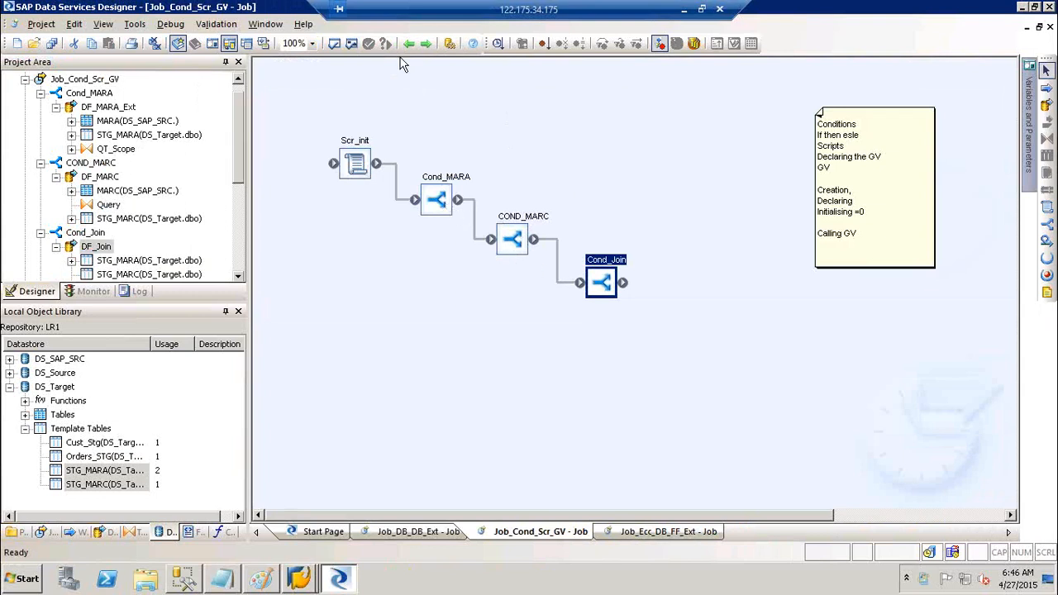
{"action": "left_click", "coordinate": [352, 44]}
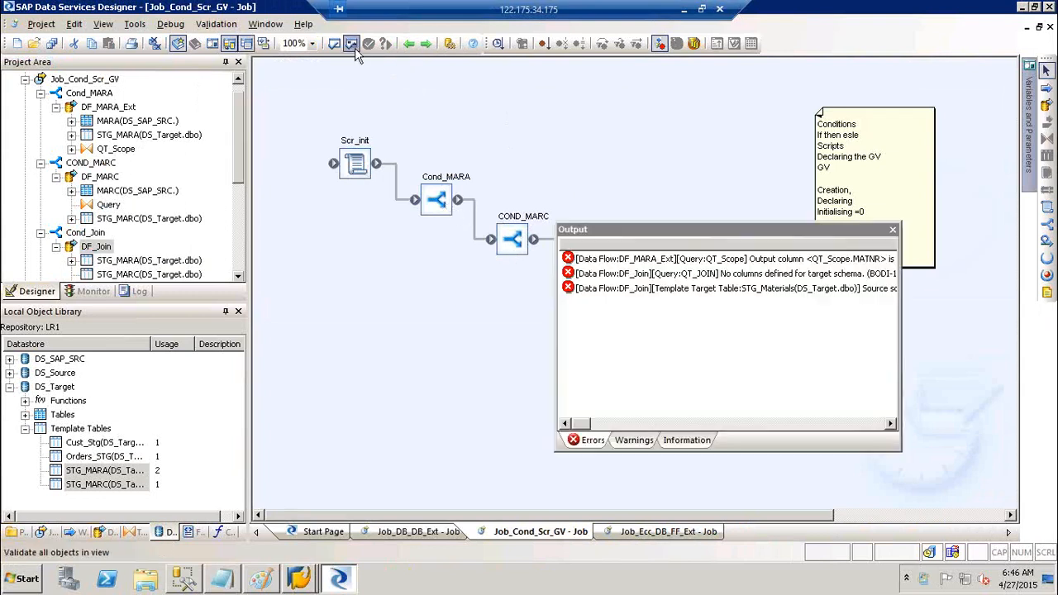
{"action": "right_click", "coordinate": [749, 259]}
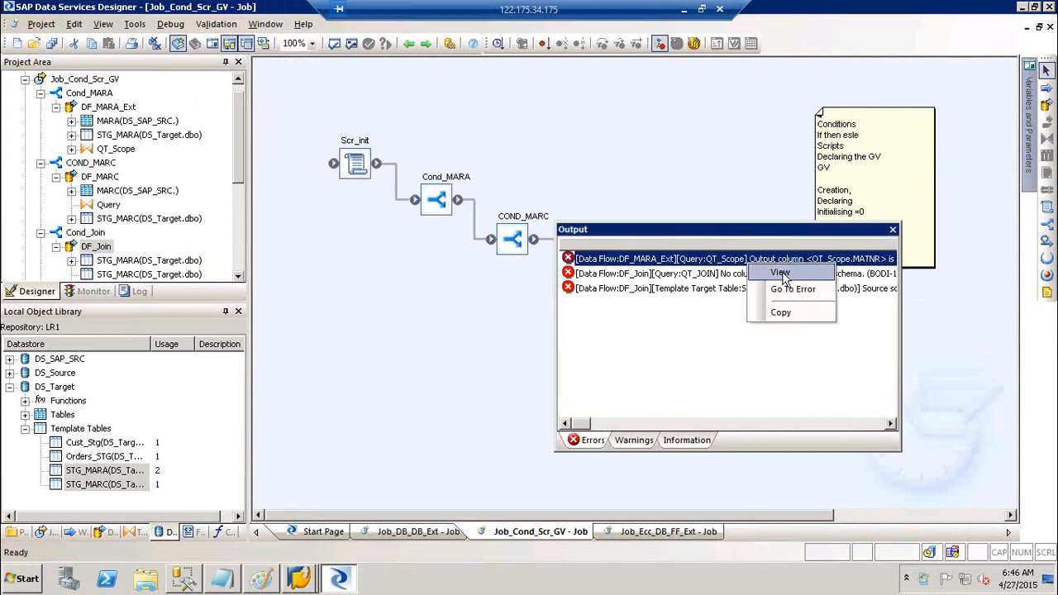
{"action": "left_click", "coordinate": [781, 273]}
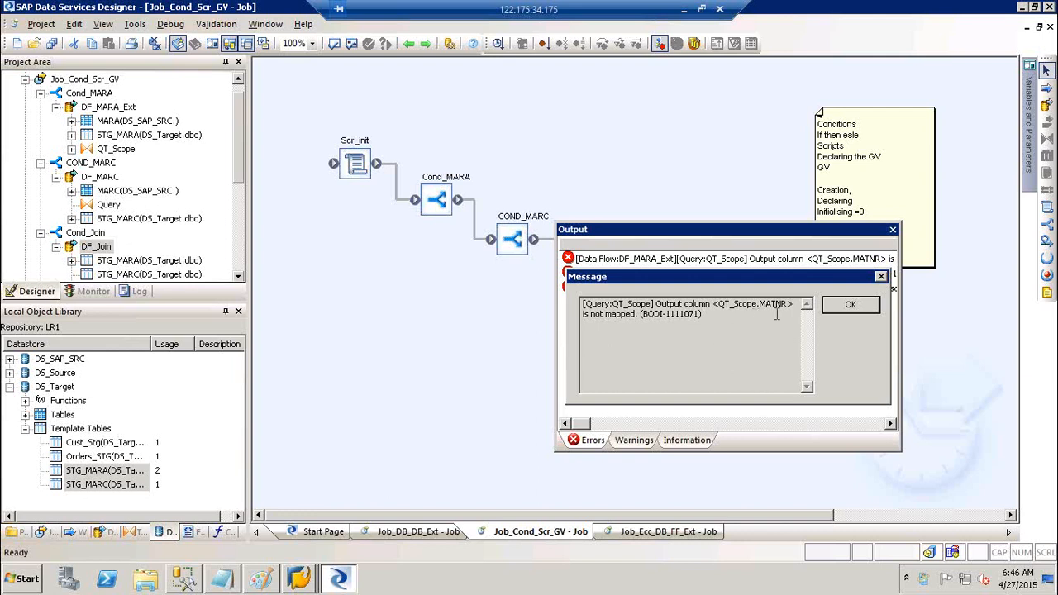
{"action": "left_click", "coordinate": [851, 305]}
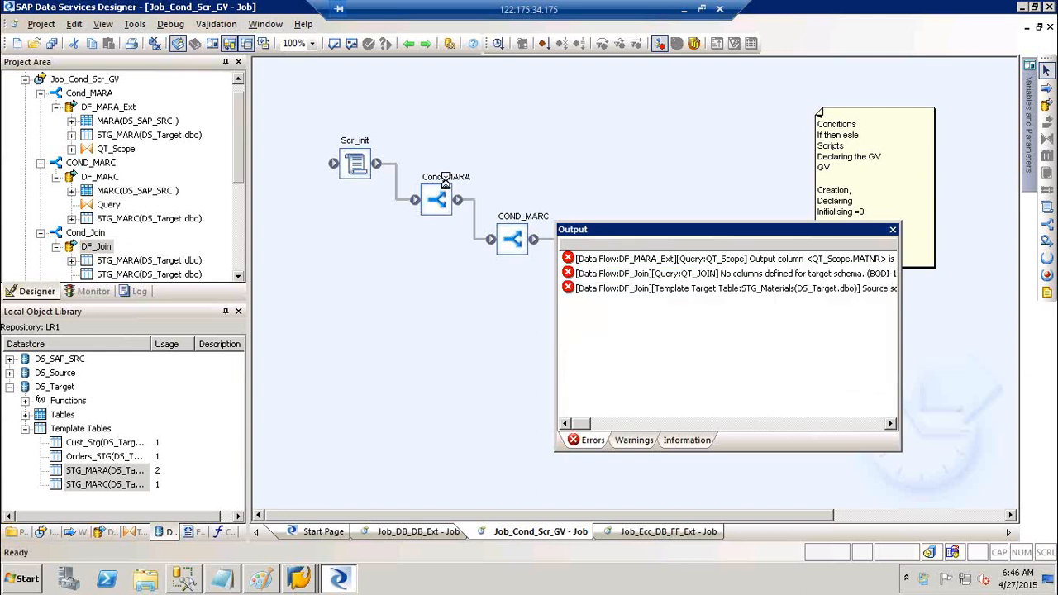
- Open the QT_Scope query inside DF_MARA_Ext under Cond_MARA
{"action": "double_click", "coordinate": [444, 180]}
{"action": "double_click", "coordinate": [465, 157]}
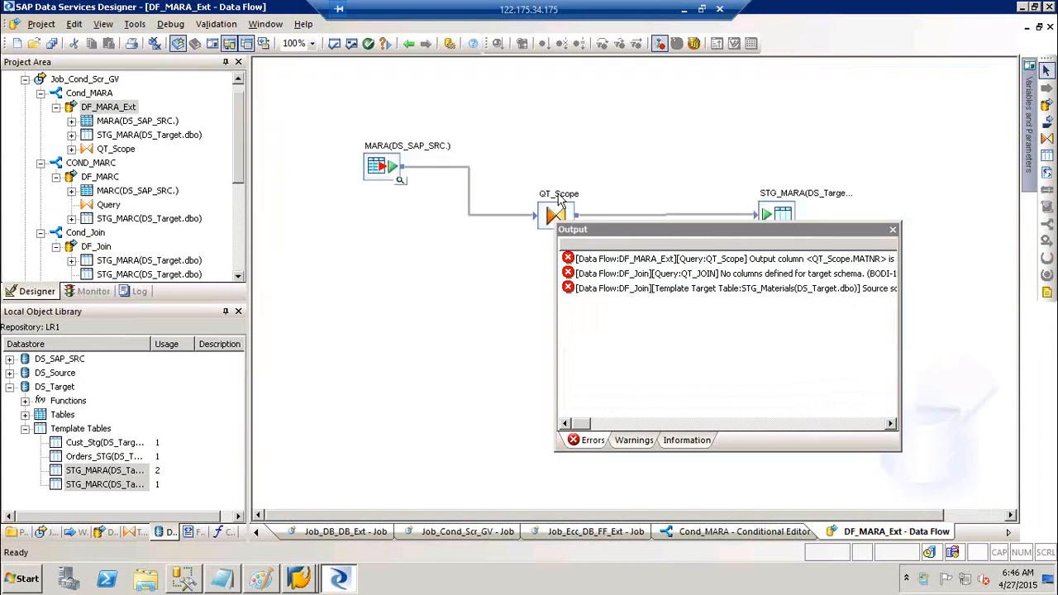
{"action": "double_click", "coordinate": [556, 212]}
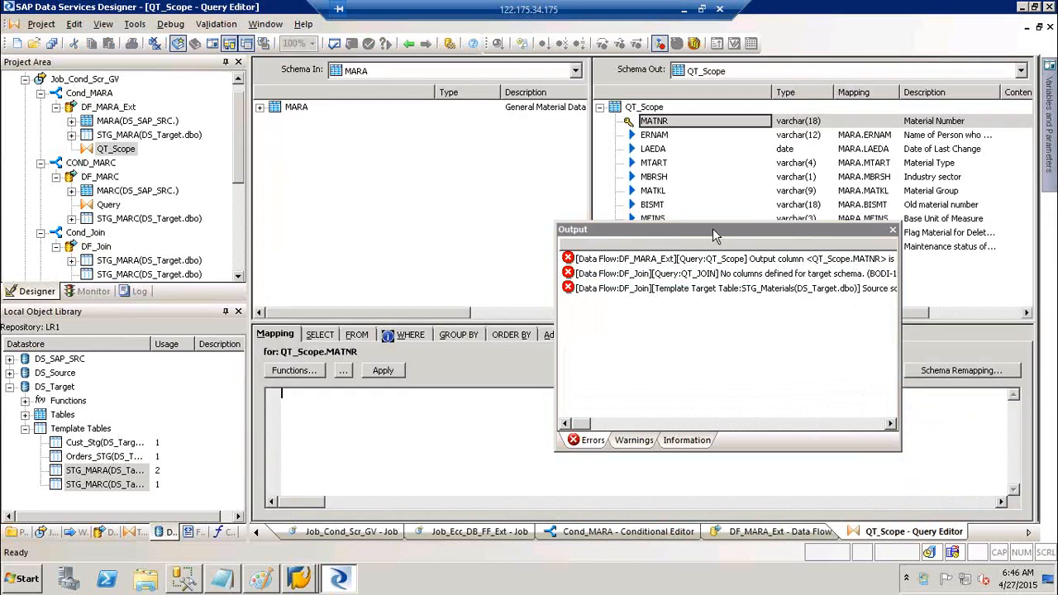
{"action": "left_click_drag", "start_coordinate": [715, 235], "coordinate": [737, 403]}
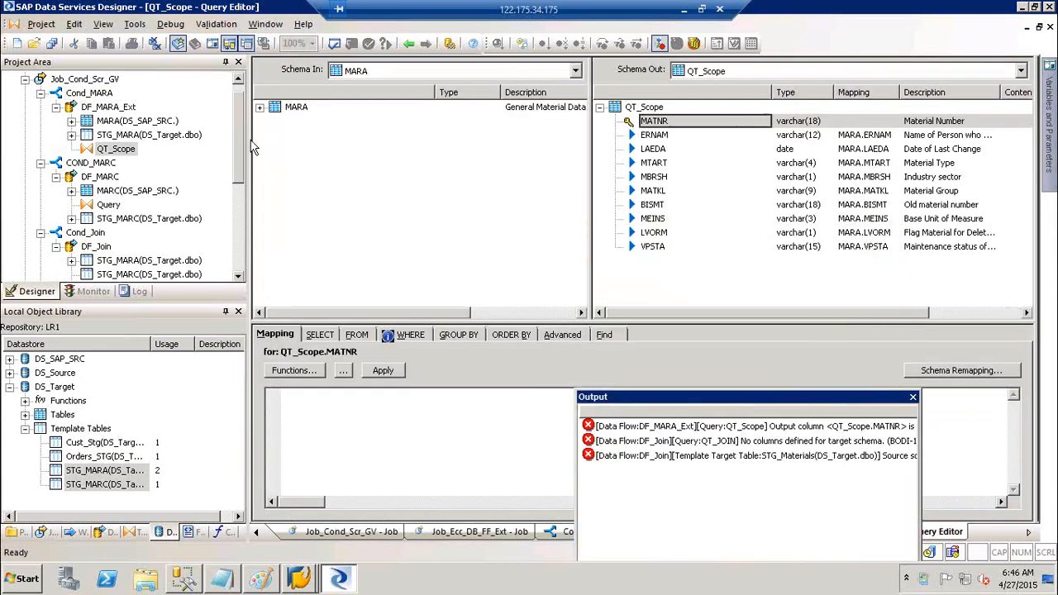
- Map QT_Scope's output MATNR column to the source MARA.MATNR
{"action": "left_click", "coordinate": [258, 108]}
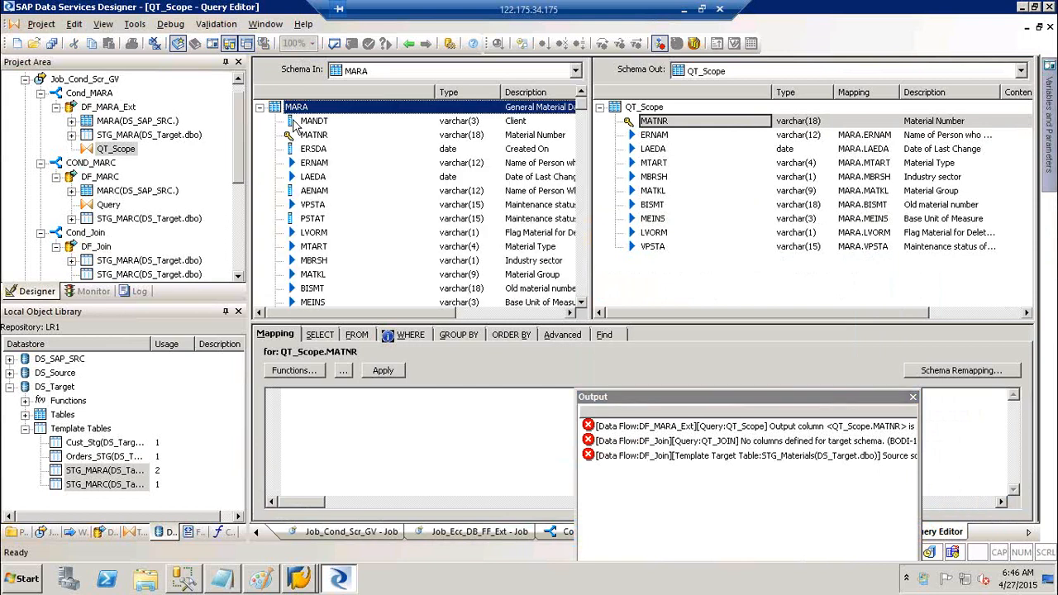
{"action": "left_click", "coordinate": [296, 124]}
{"action": "left_click", "coordinate": [311, 137]}
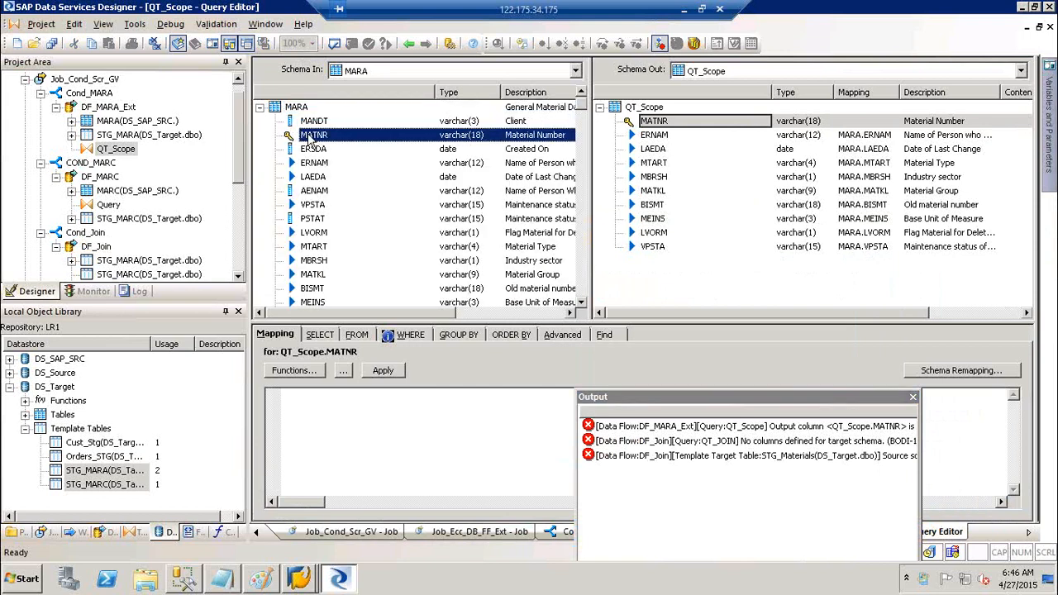
{"action": "left_click", "coordinate": [658, 121]}
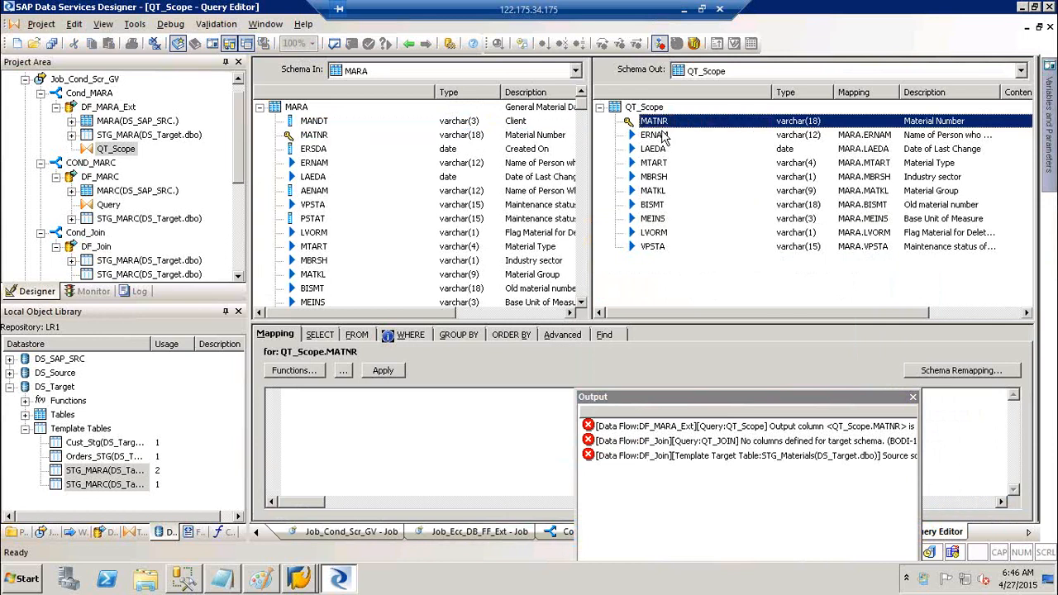
{"action": "left_click", "coordinate": [661, 135]}
{"action": "left_click", "coordinate": [667, 150]}
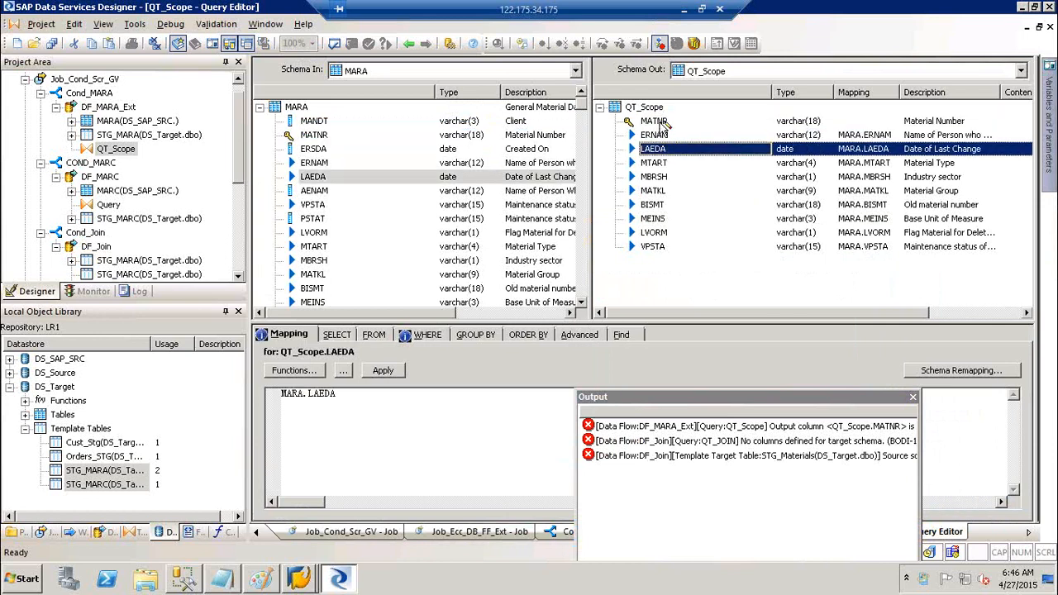
{"action": "left_click", "coordinate": [660, 122]}
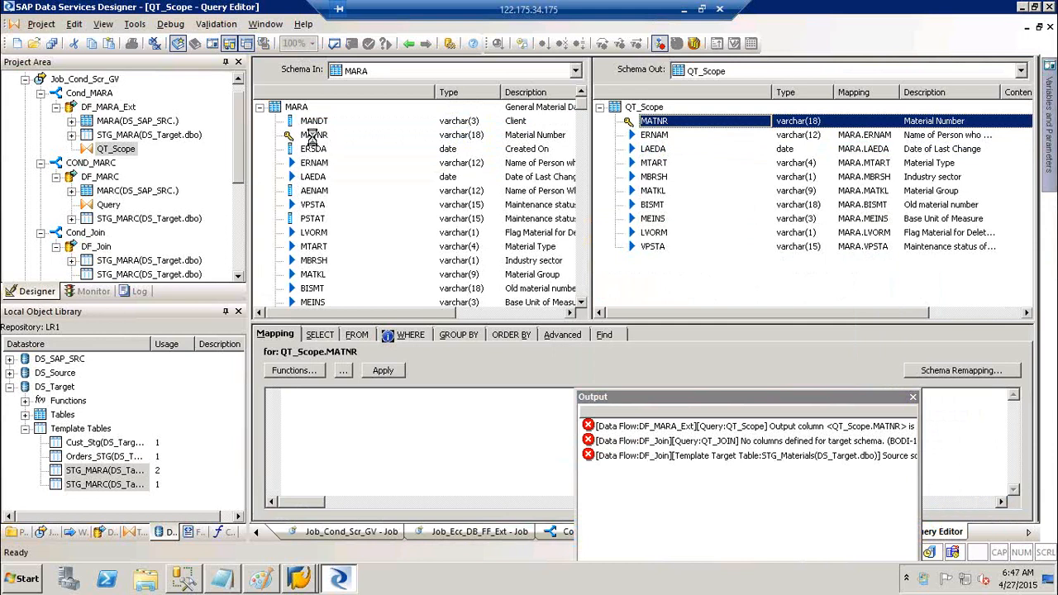
{"action": "left_click", "coordinate": [313, 135]}
{"action": "left_click_drag", "start_coordinate": [323, 142], "coordinate": [659, 124]}
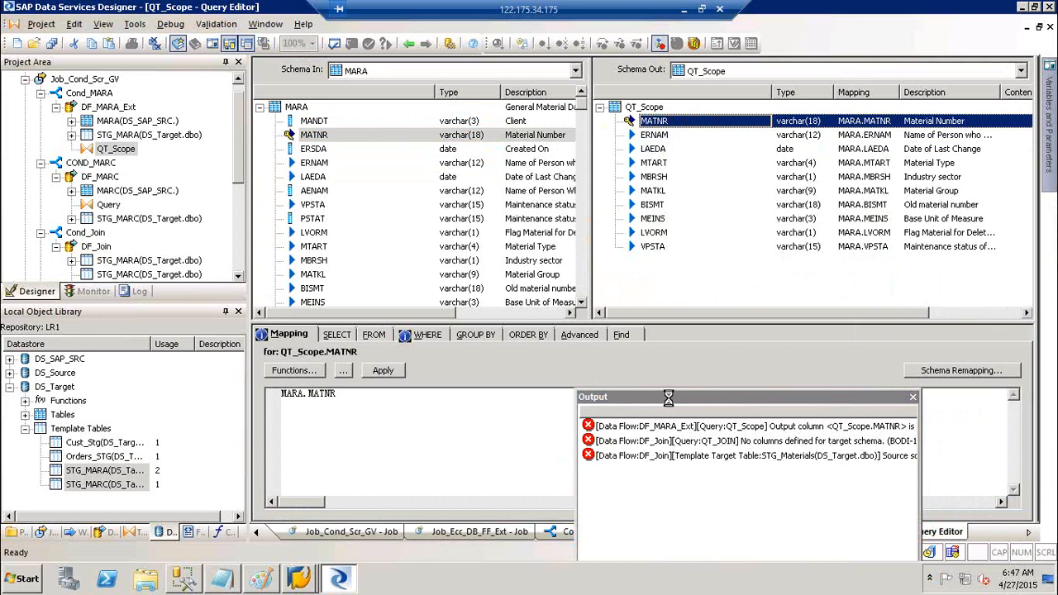
- Read the full QT_JOIN error message, then open the DF_Join data flow
{"action": "left_click_drag", "start_coordinate": [570, 258], "coordinate": [601, 297]}
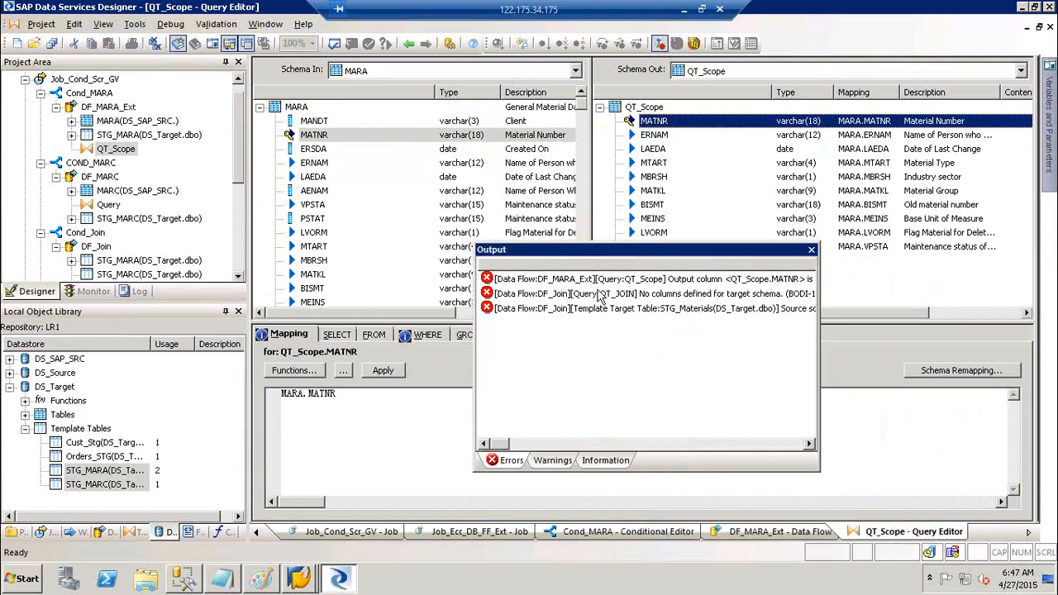
{"action": "right_click", "coordinate": [602, 298]}
{"action": "left_click", "coordinate": [616, 304]}
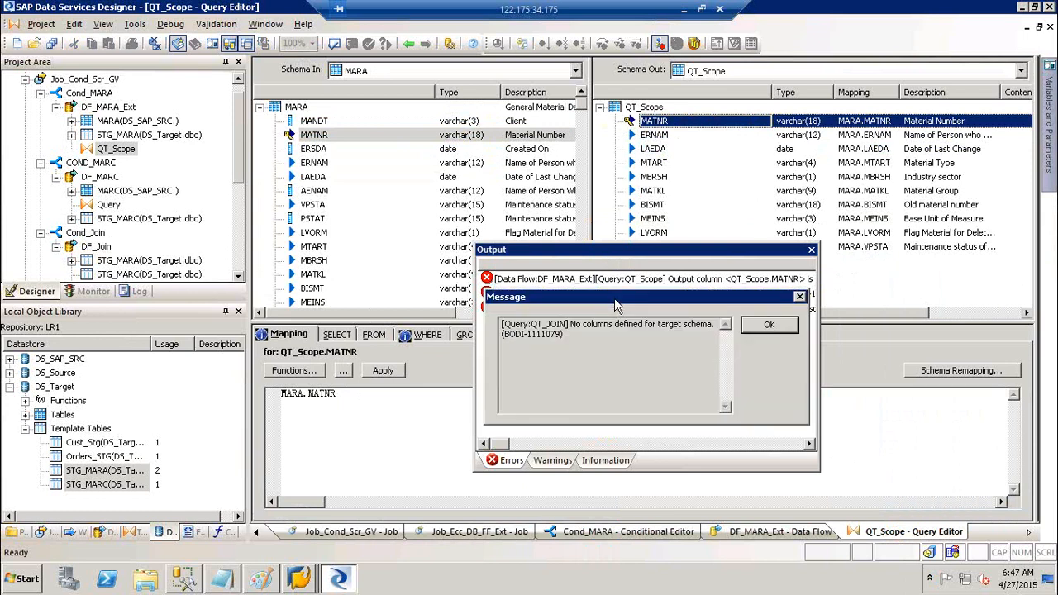
{"action": "left_click", "coordinate": [767, 326]}
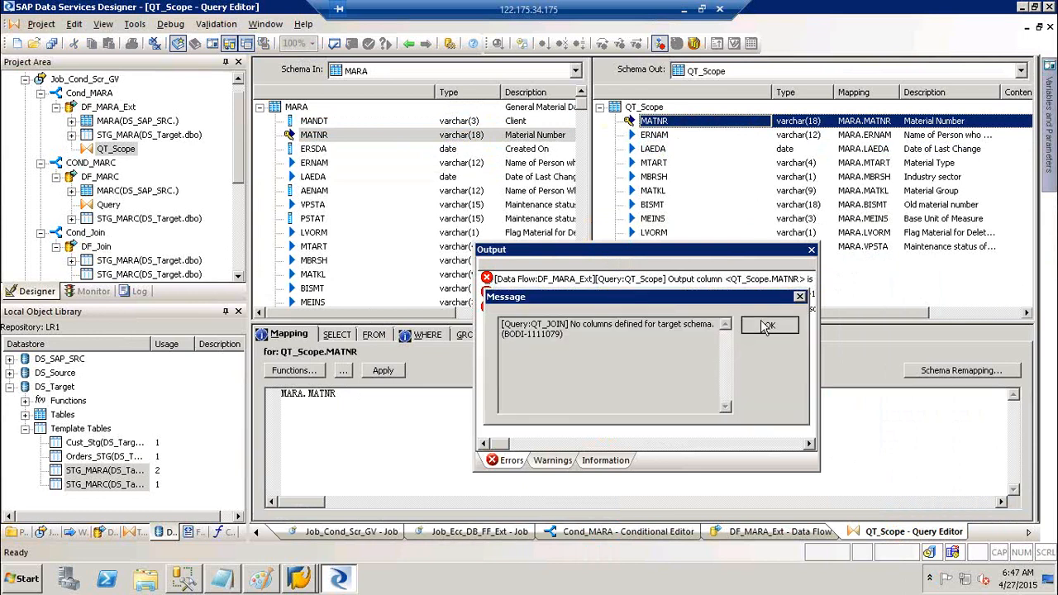
{"action": "left_click", "coordinate": [89, 251]}
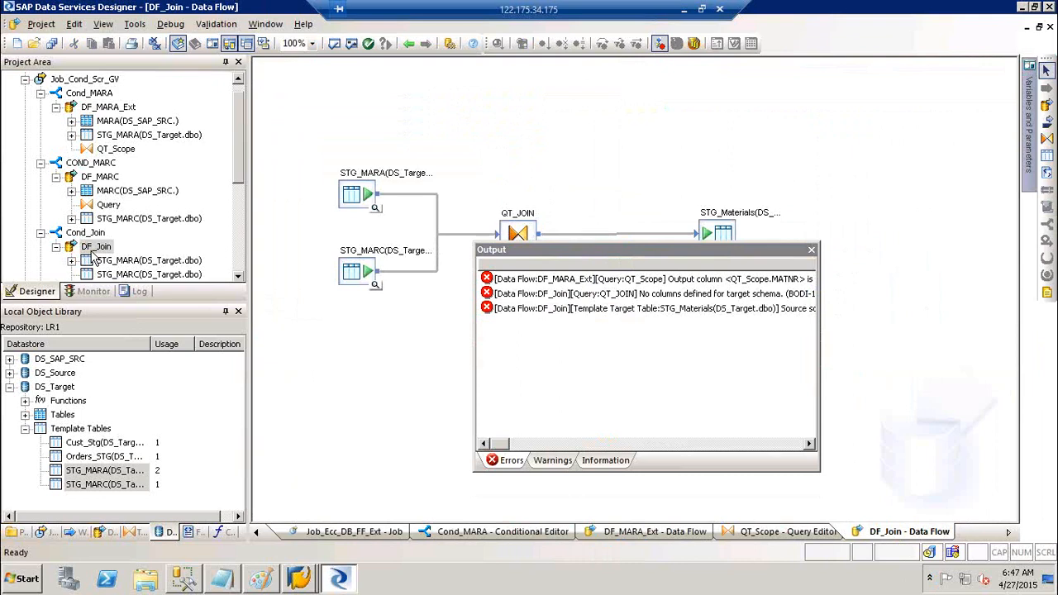
- Map STG_MARA's MATNR, MTART, MBRSH, MATKL and MEINS into QT_JOIN's output
{"action": "left_click", "coordinate": [811, 250]}
{"action": "double_click", "coordinate": [518, 213]}
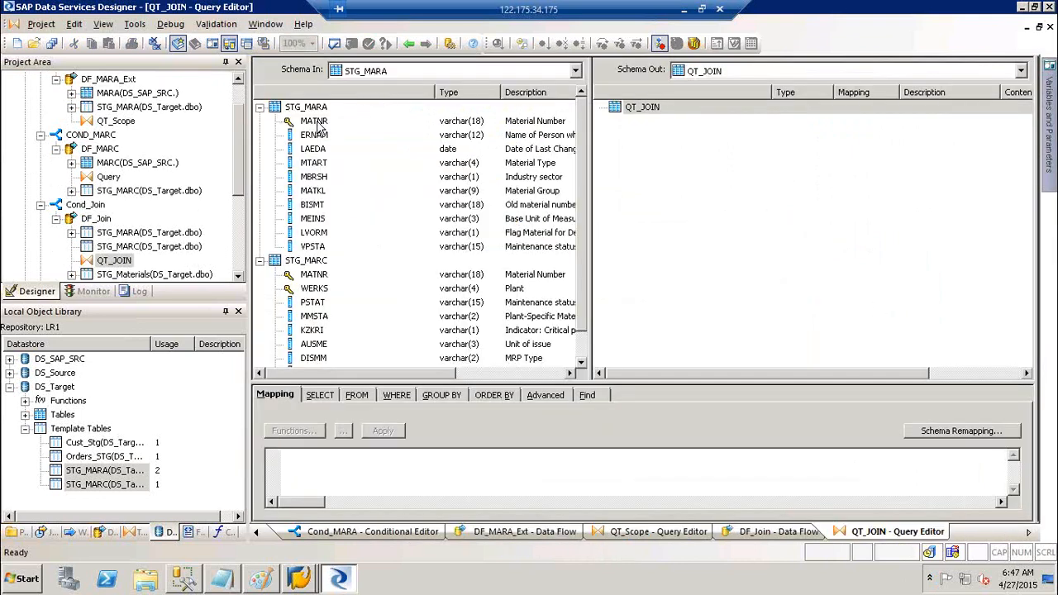
{"action": "left_click", "coordinate": [312, 123]}
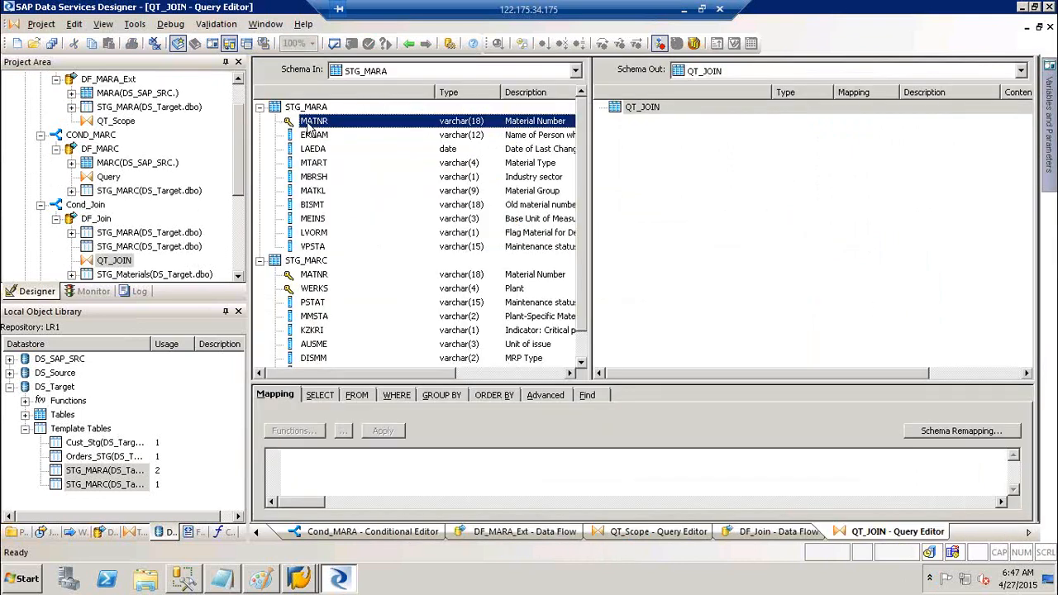
{"action": "left_click", "coordinate": [320, 163], "text": "ctrl"}
{"action": "left_click", "coordinate": [318, 177], "text": "ctrl"}
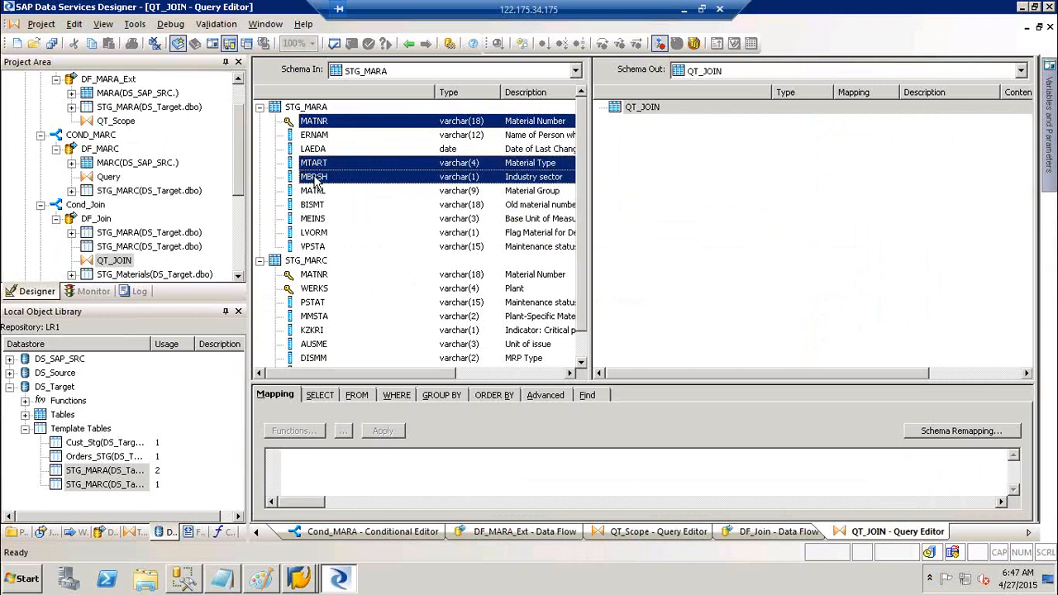
{"action": "left_click", "coordinate": [316, 192], "text": "ctrl"}
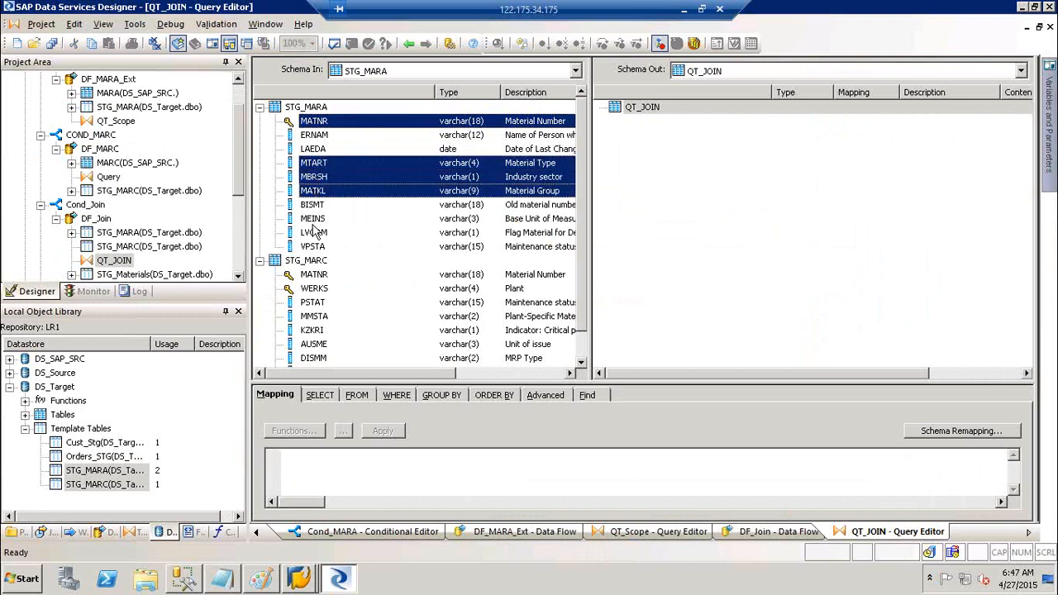
{"action": "left_click", "coordinate": [313, 220], "text": "ctrl"}
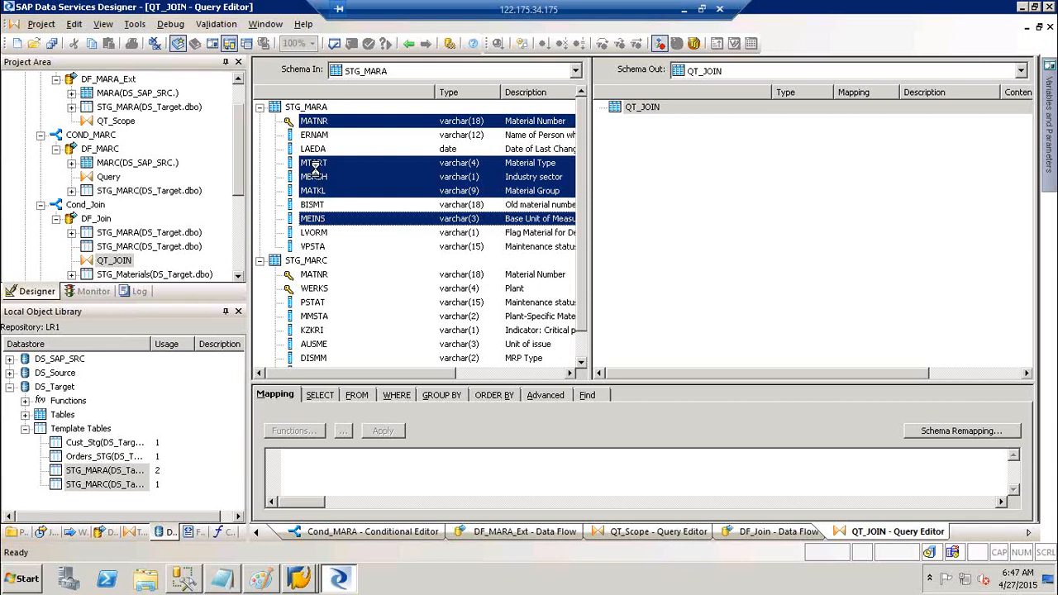
{"action": "right_click", "coordinate": [318, 174]}
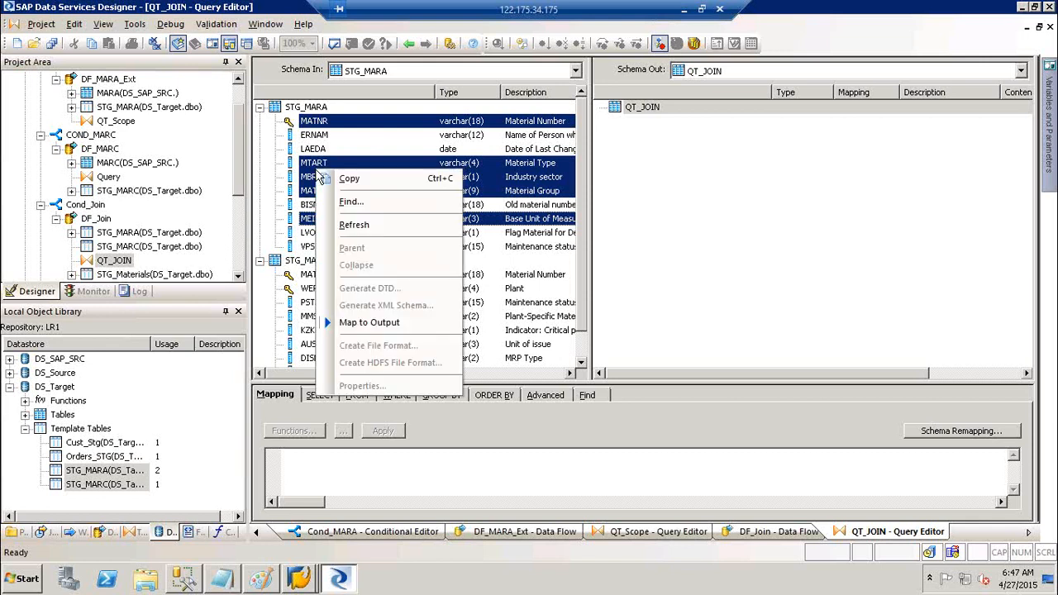
{"action": "left_click", "coordinate": [392, 328]}
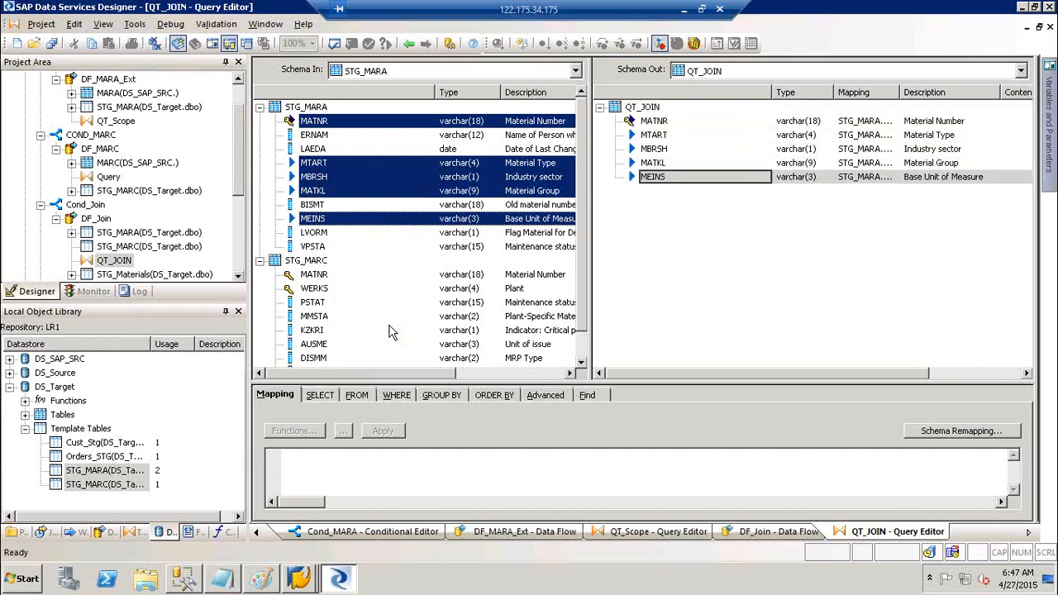
- Map STG_MARC's WERKS, PSTAT, MMSTA, KZKRI, AUSME, DISMM and DISPO into QT_JOIN's output
{"action": "left_click", "coordinate": [319, 291]}
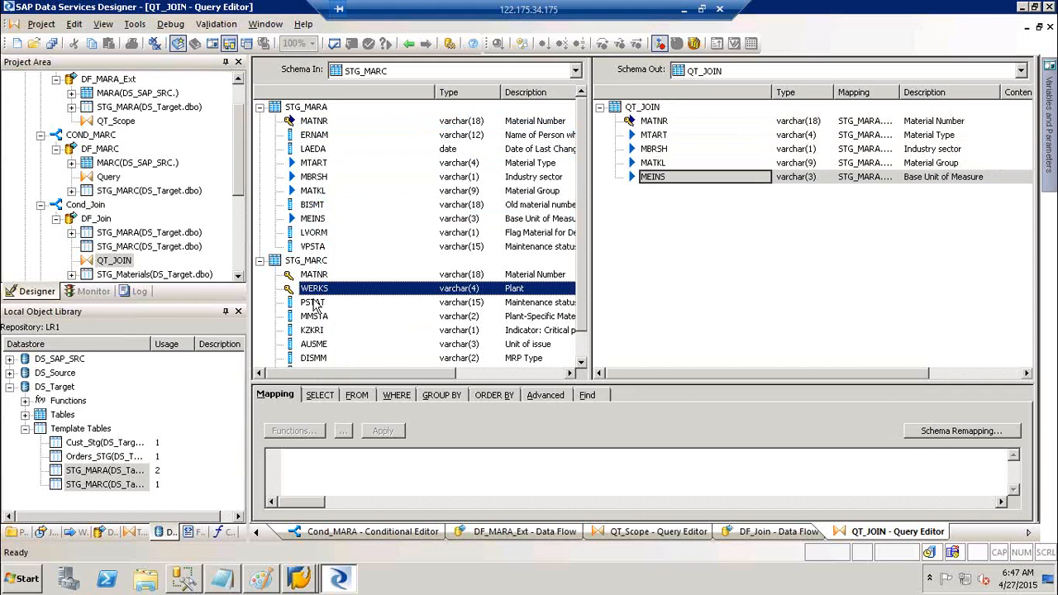
{"action": "left_click", "coordinate": [316, 303], "text": "ctrl"}
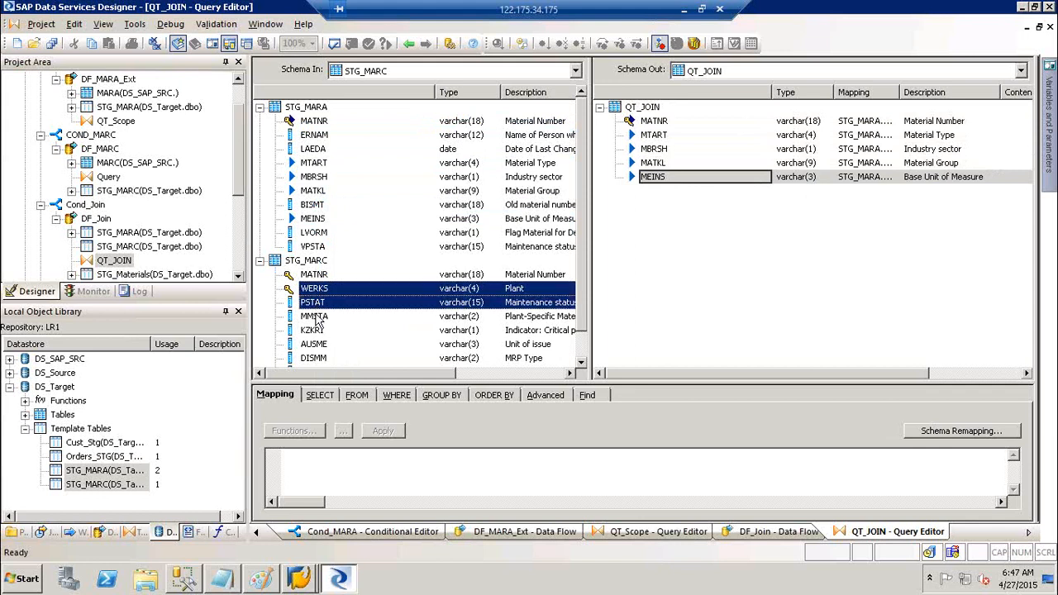
{"action": "left_click", "coordinate": [317, 319], "text": "ctrl"}
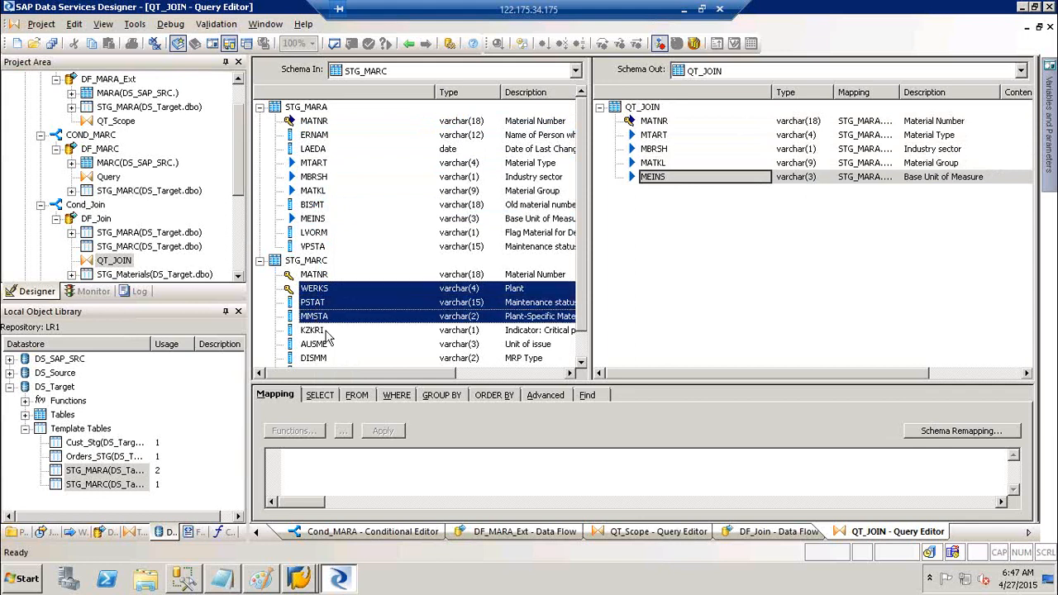
{"action": "left_click", "coordinate": [317, 331], "text": "ctrl"}
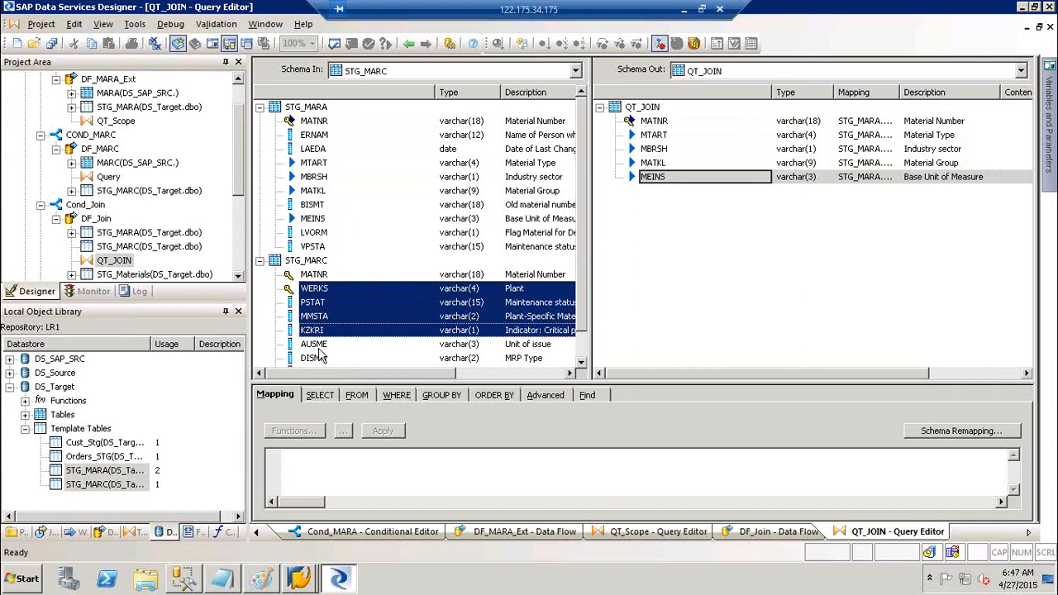
{"action": "left_click", "coordinate": [321, 347], "text": "ctrl"}
{"action": "left_click", "coordinate": [321, 361], "text": "ctrl"}
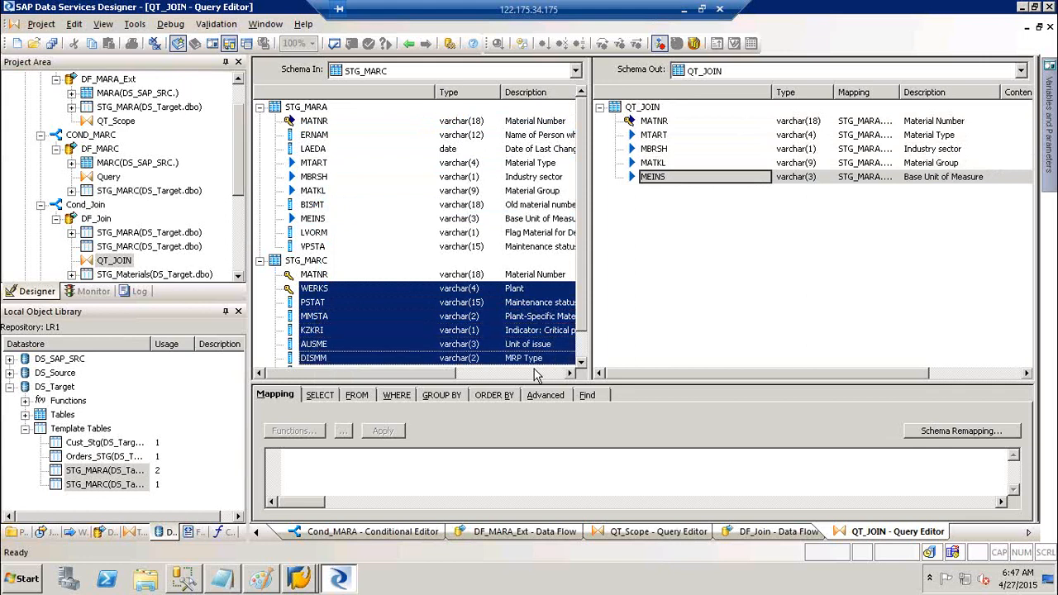
{"action": "left_click", "coordinate": [582, 364]}
{"action": "left_click", "coordinate": [582, 364]}
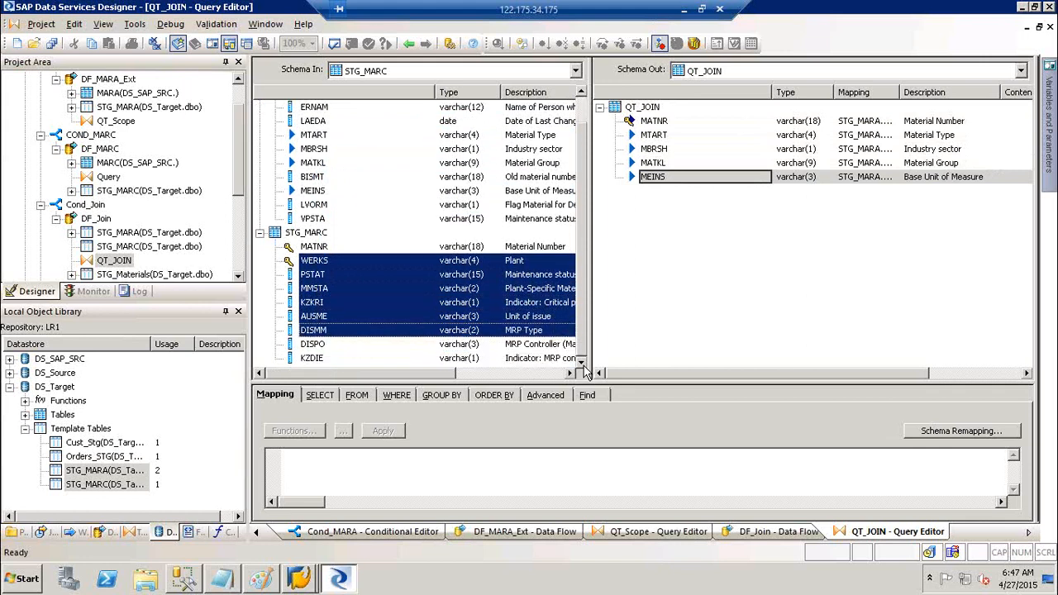
{"action": "left_click", "coordinate": [327, 348], "text": "ctrl"}
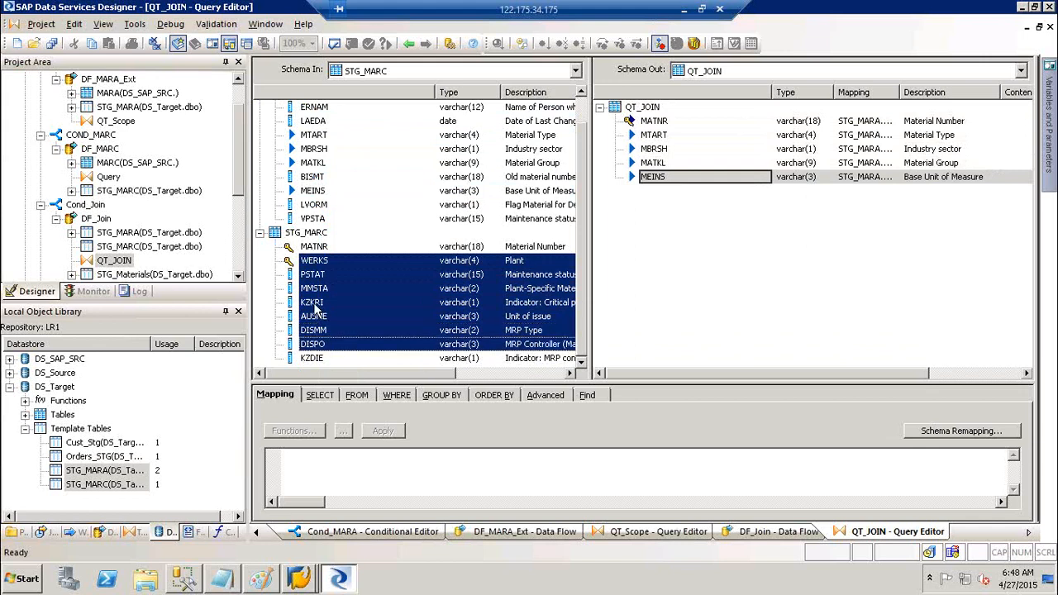
{"action": "right_click", "coordinate": [315, 305]}
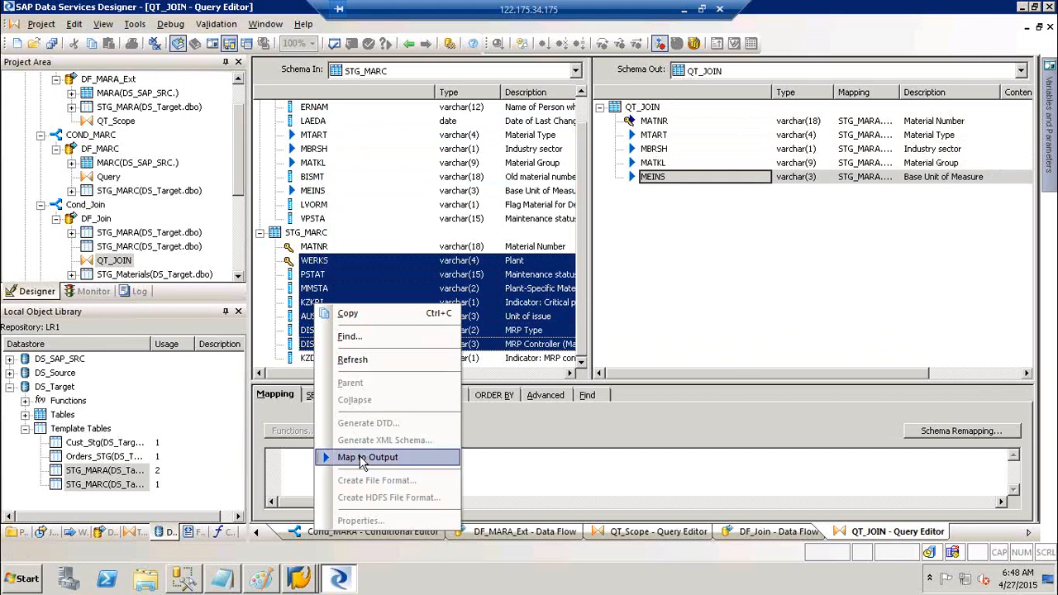
{"action": "left_click", "coordinate": [360, 460]}
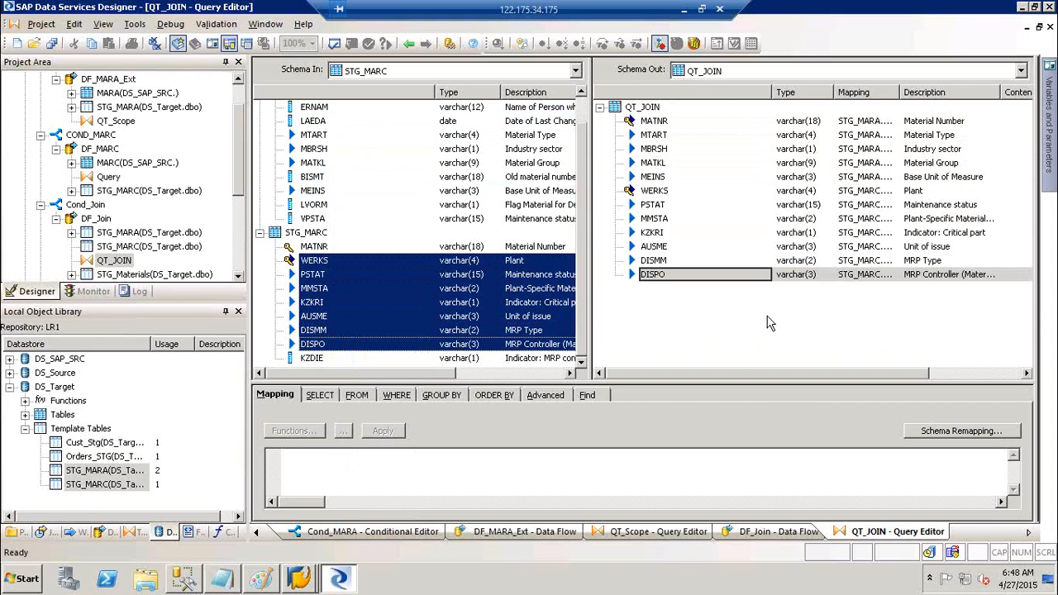
{"action": "key", "text": "alt"}
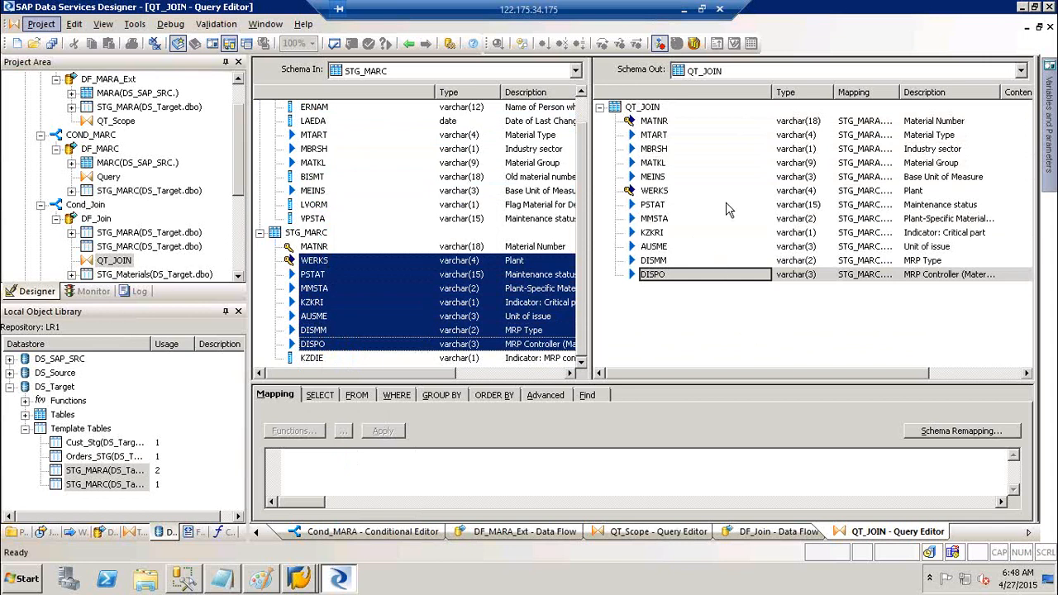
- Validate all objects in the DF_Join data flow and dismiss the results
{"action": "left_click", "coordinate": [408, 46]}
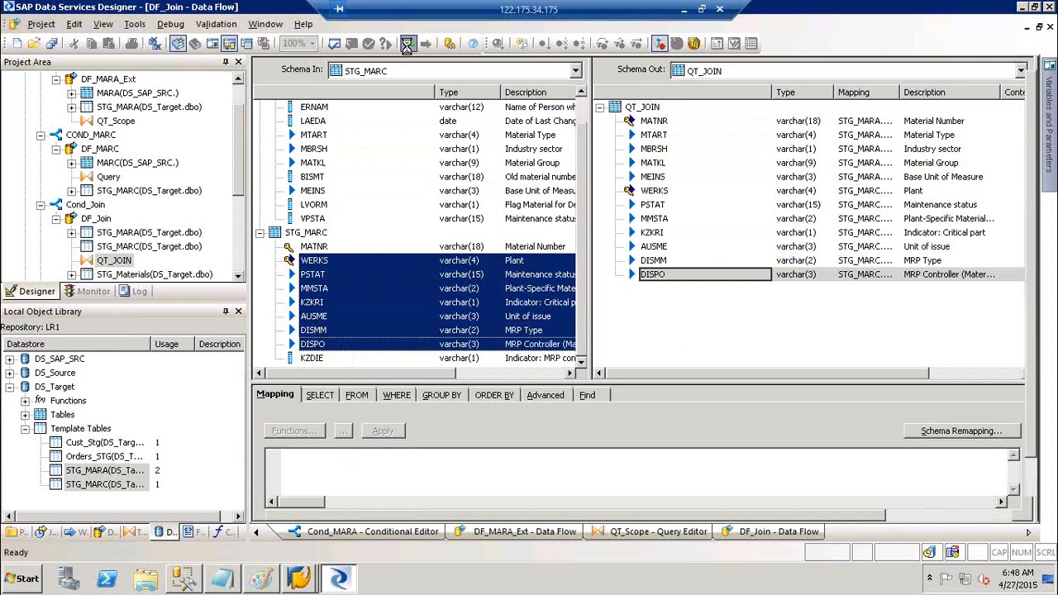
{"action": "left_click", "coordinate": [351, 44]}
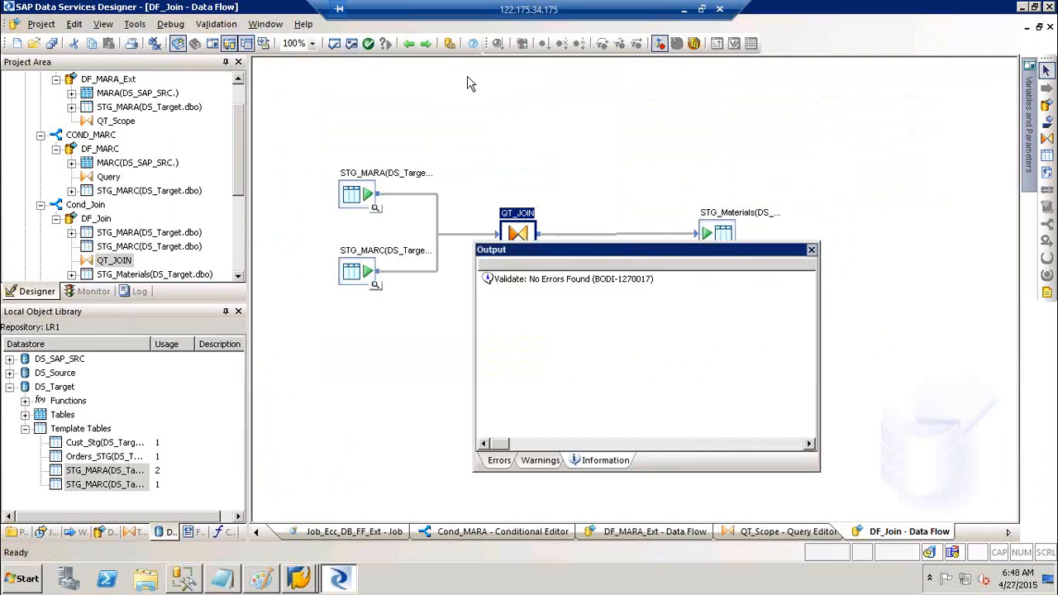
{"action": "left_click", "coordinate": [811, 249]}
- Go back to the Job_Cond_Scr_GV job diagram and validate the whole job twice, with no errors
{"action": "left_click", "coordinate": [409, 45]}
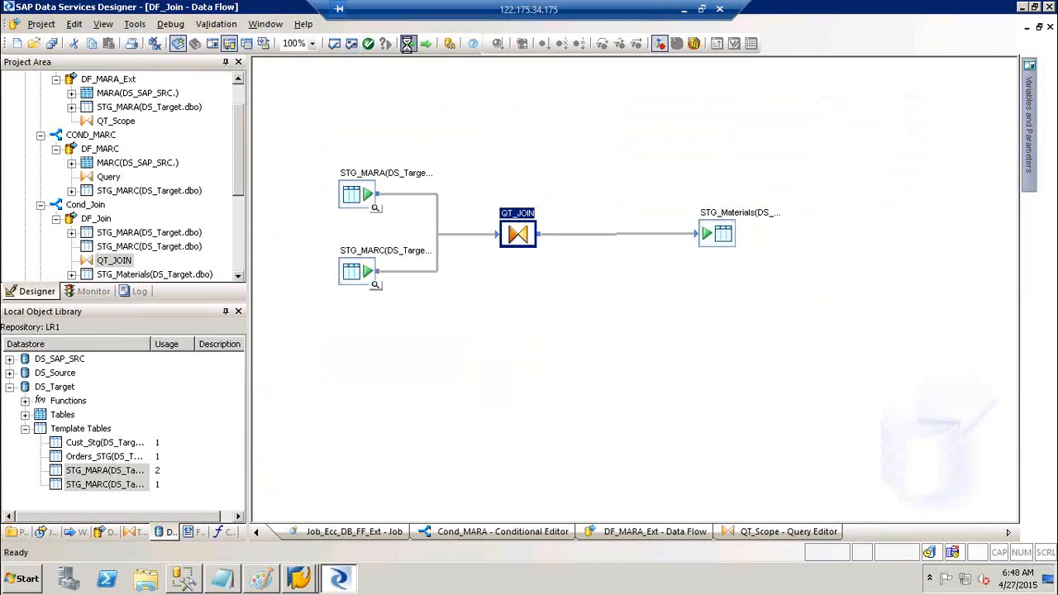
{"action": "left_click", "coordinate": [408, 45]}
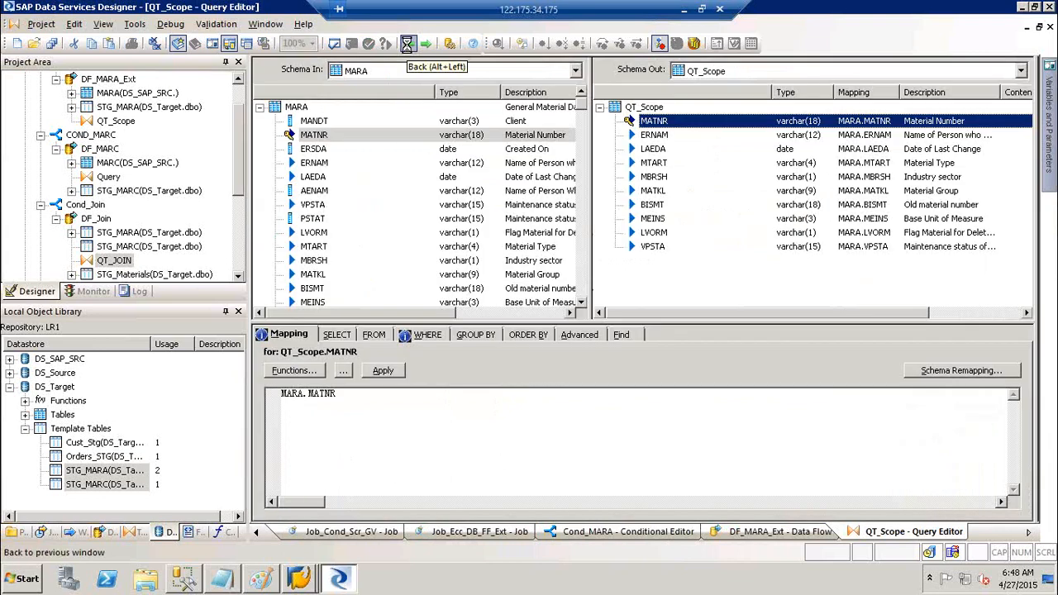
{"action": "left_click", "coordinate": [408, 45]}
{"action": "left_click", "coordinate": [408, 45]}
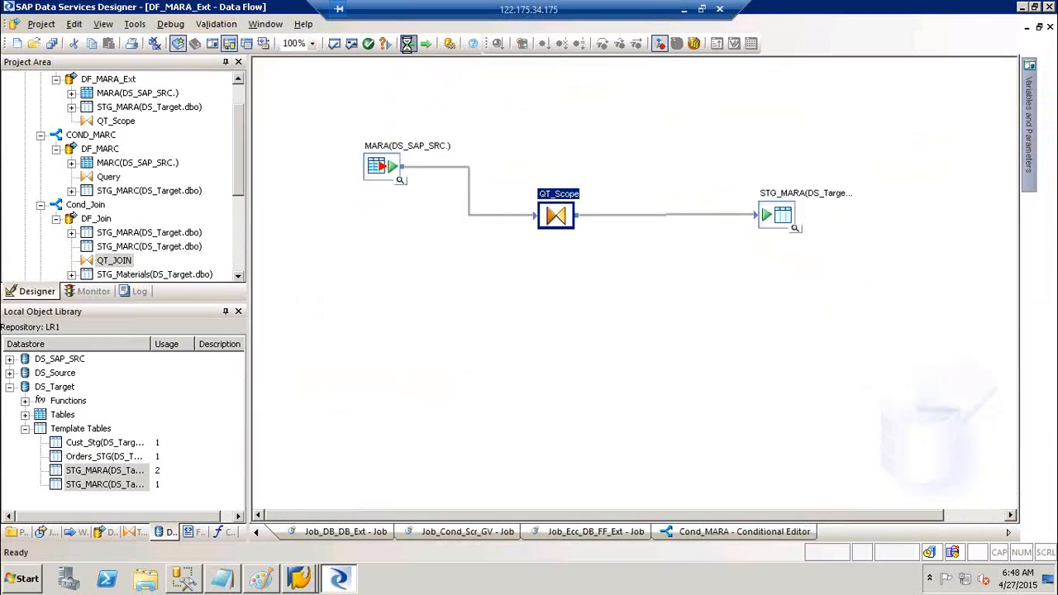
{"action": "left_click", "coordinate": [409, 45]}
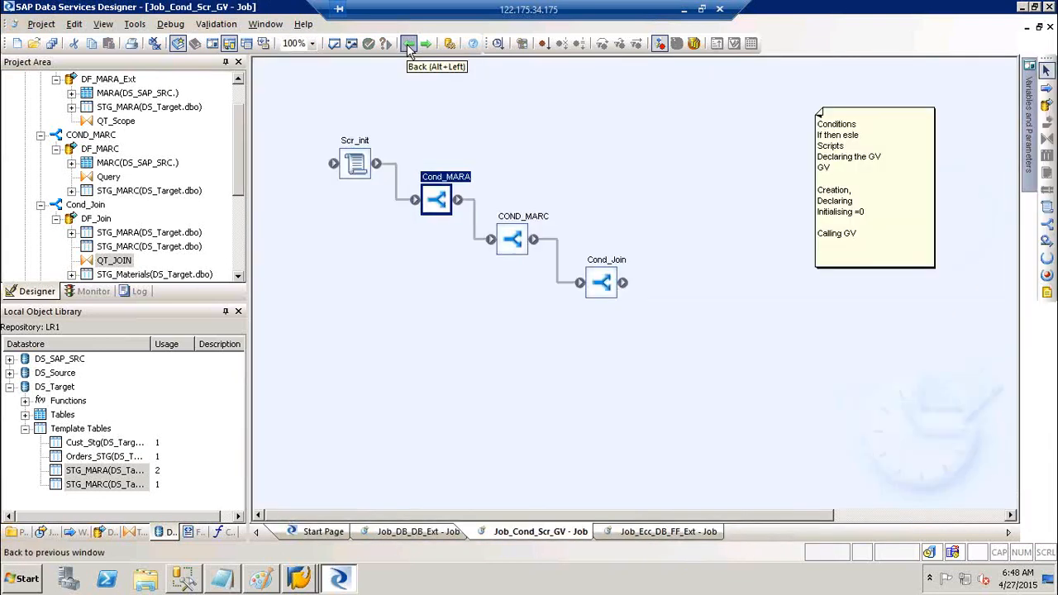
{"action": "left_click", "coordinate": [353, 43]}
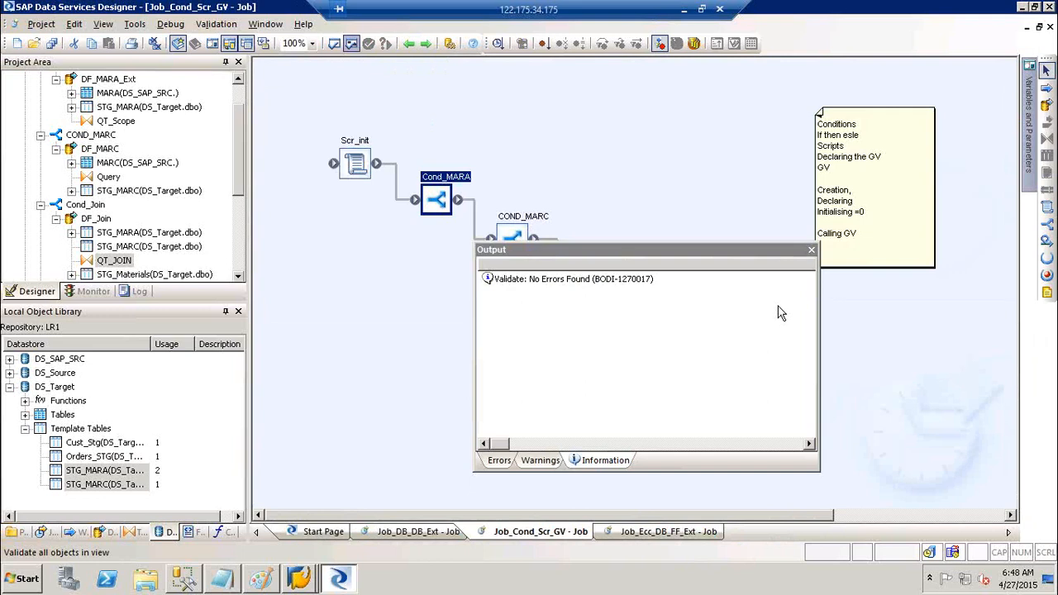
{"action": "left_click", "coordinate": [812, 251]}
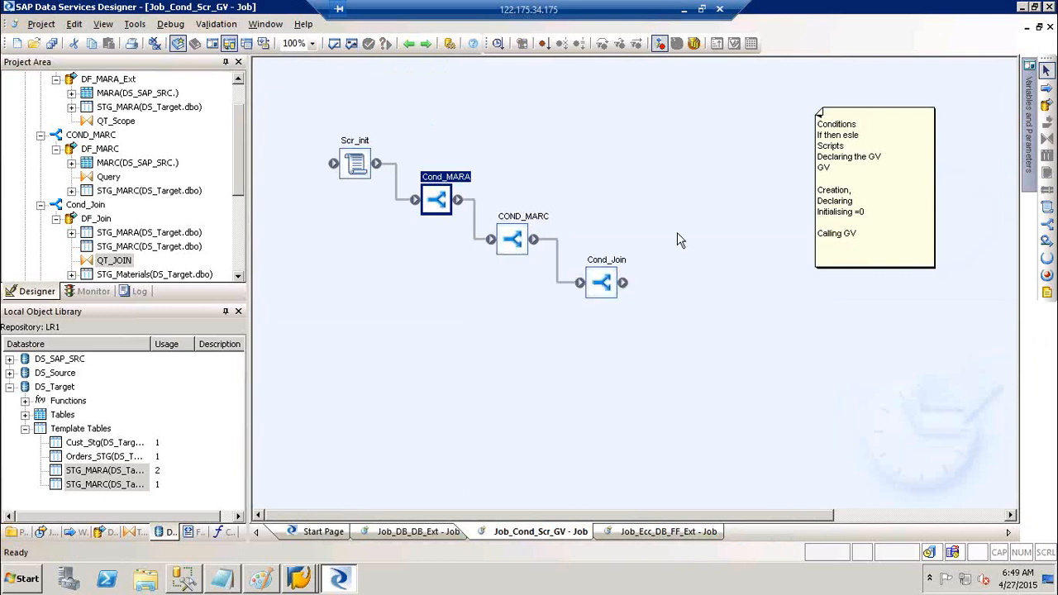
{"action": "left_click", "coordinate": [352, 47]}
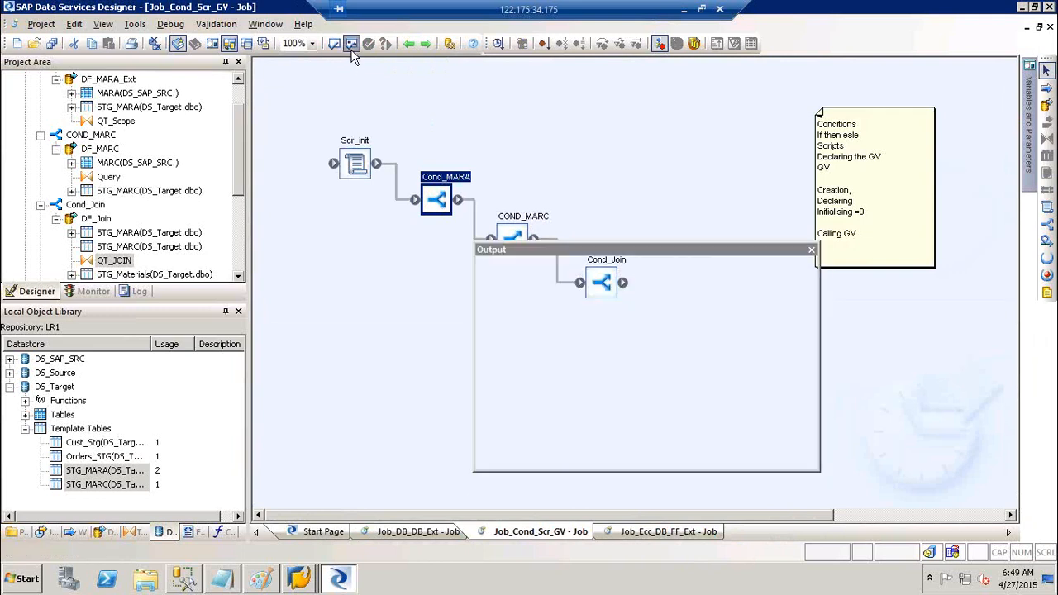
{"action": "left_click", "coordinate": [811, 250]}
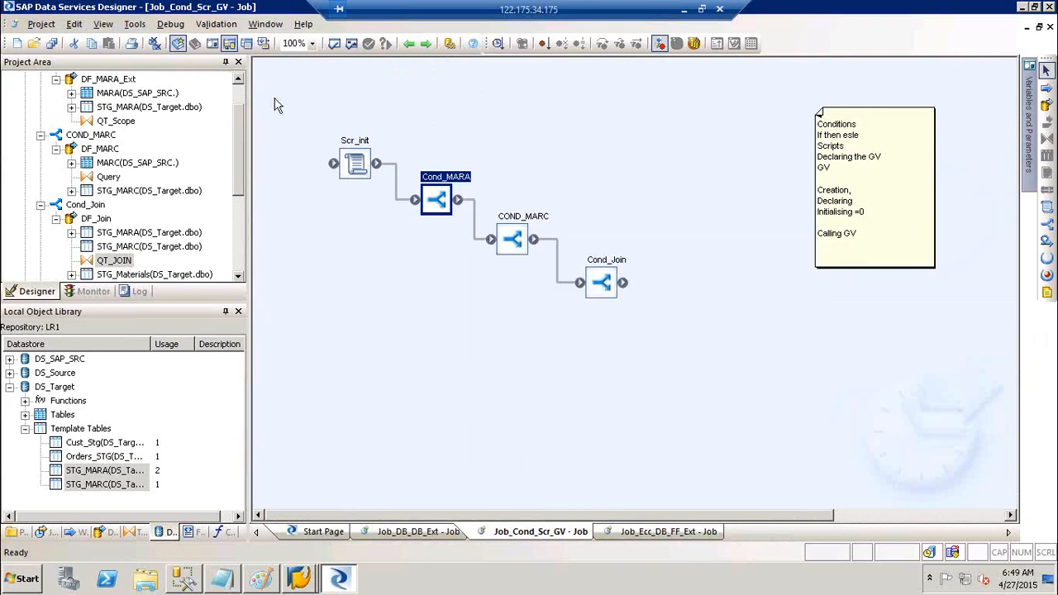
{"action": "scroll", "coordinate": [241, 89], "scroll_direction": "up", "scroll_amount": 1}
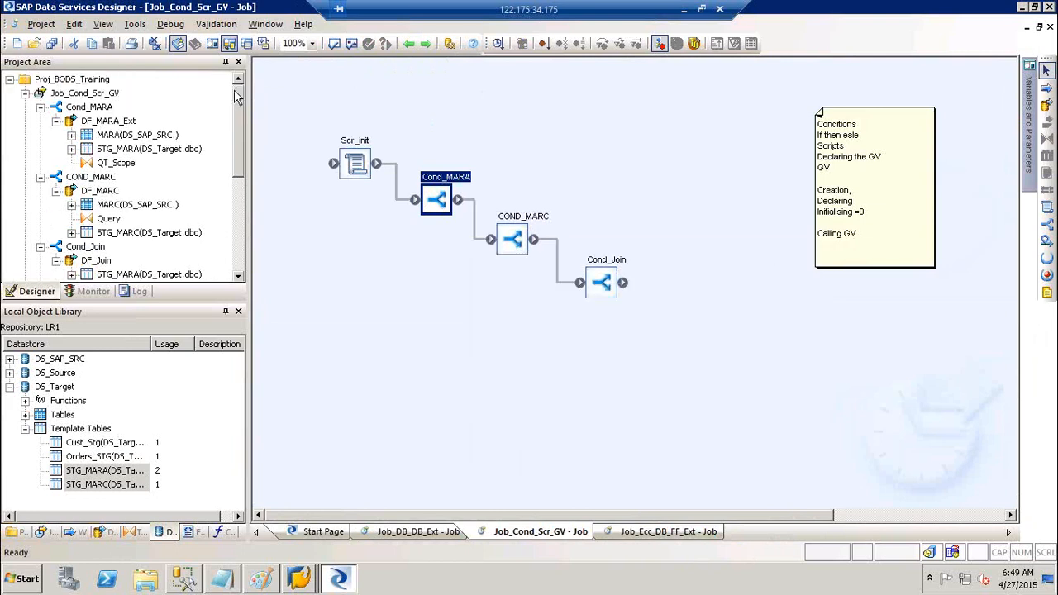
- Start executing Job_Cond_Scr_GV, save all changes, review its global variables, then cancel the run
{"action": "right_click", "coordinate": [94, 97]}
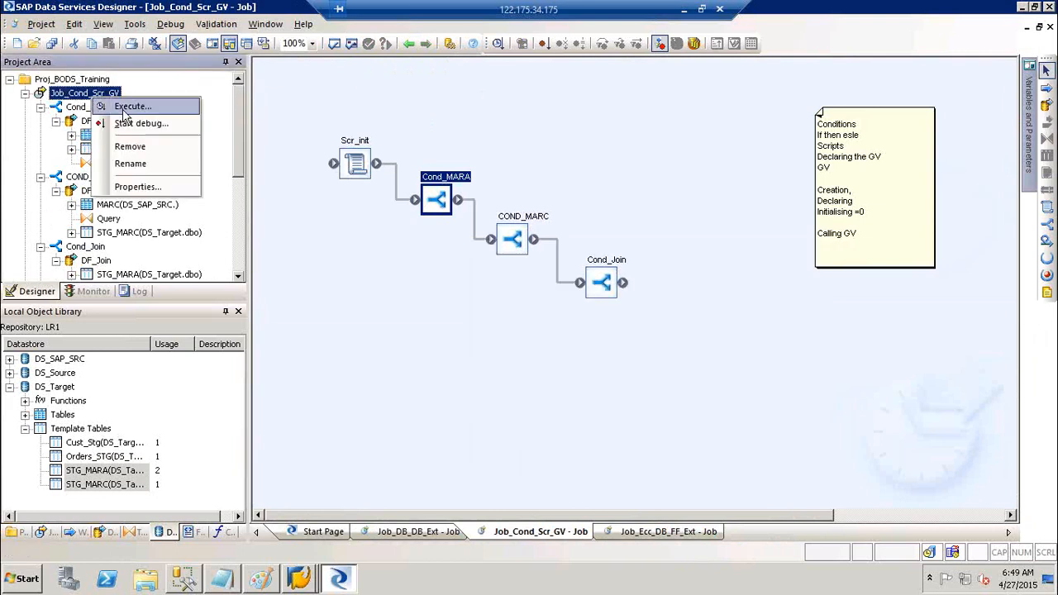
{"action": "left_click", "coordinate": [124, 107]}
{"action": "left_click", "coordinate": [440, 369]}
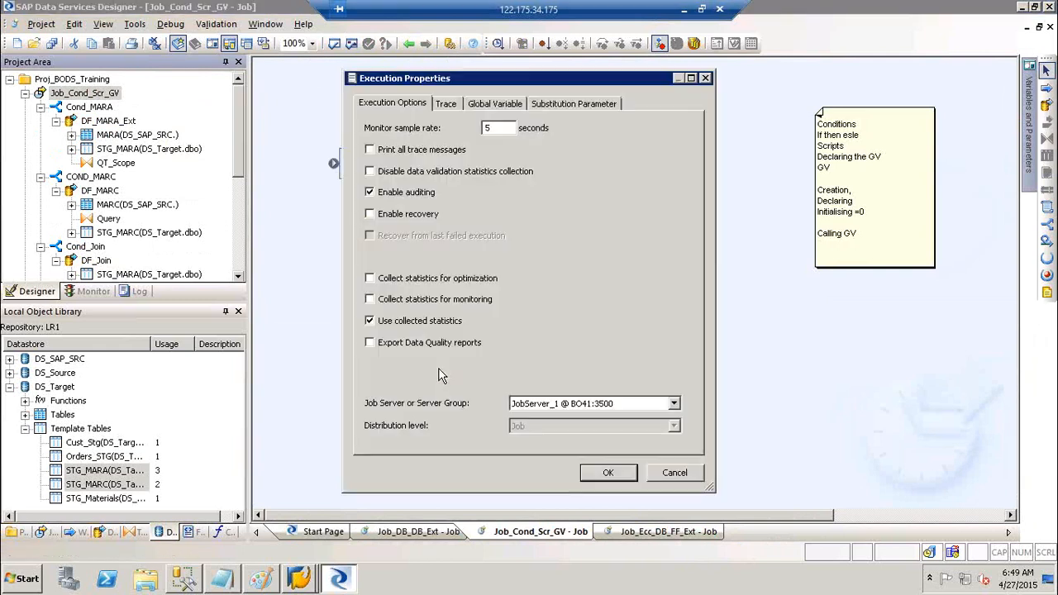
{"action": "left_click", "coordinate": [518, 104]}
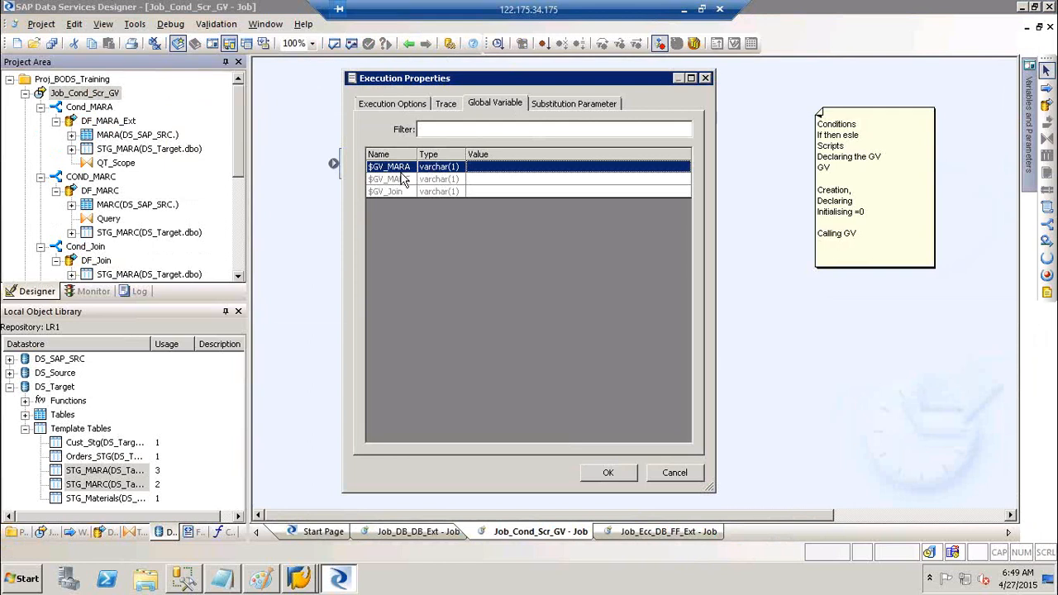
{"action": "left_click", "coordinate": [668, 476]}
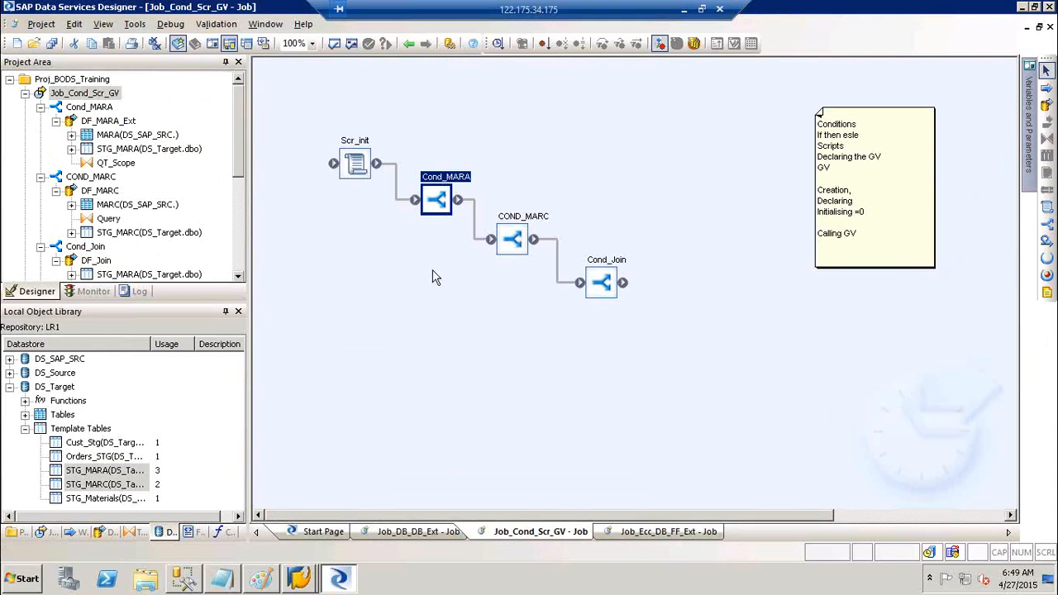
{"action": "double_click", "coordinate": [358, 143]}
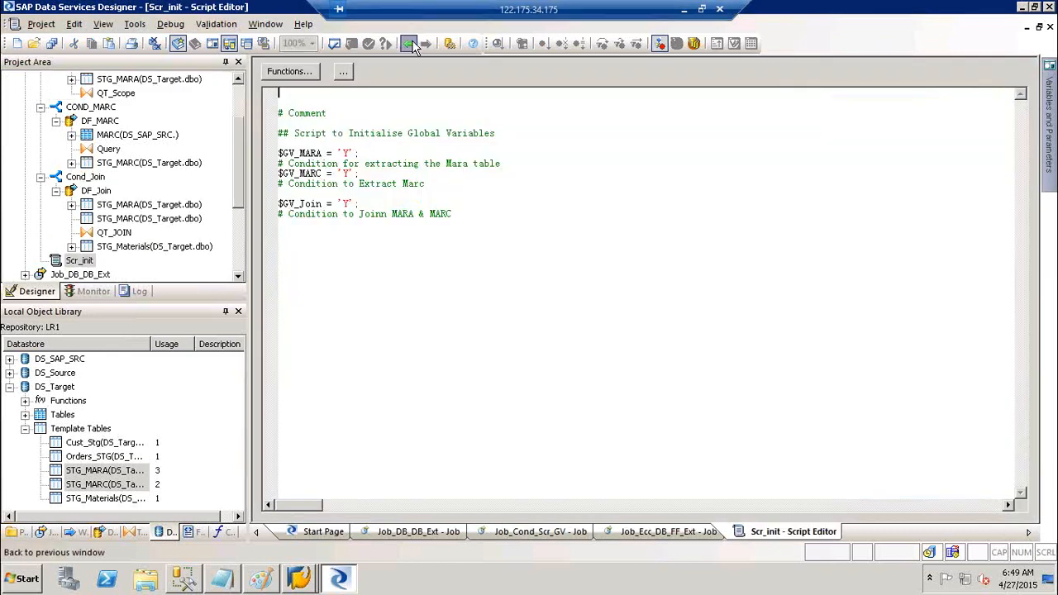
{"action": "left_click", "coordinate": [411, 44]}
{"action": "scroll", "coordinate": [235, 99], "scroll_direction": "up", "scroll_amount": 2}
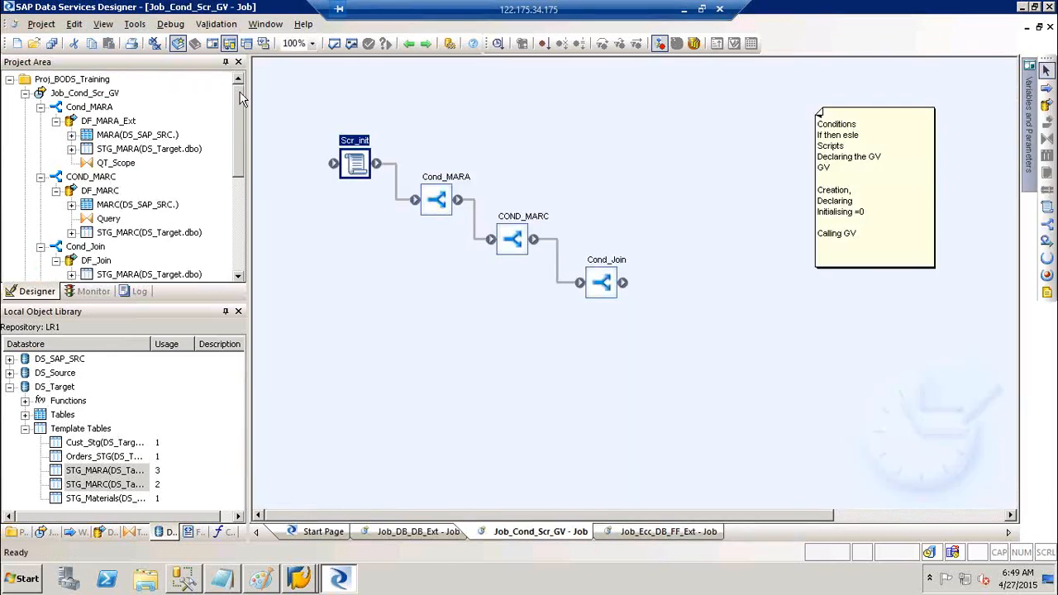
{"action": "right_click", "coordinate": [82, 94]}
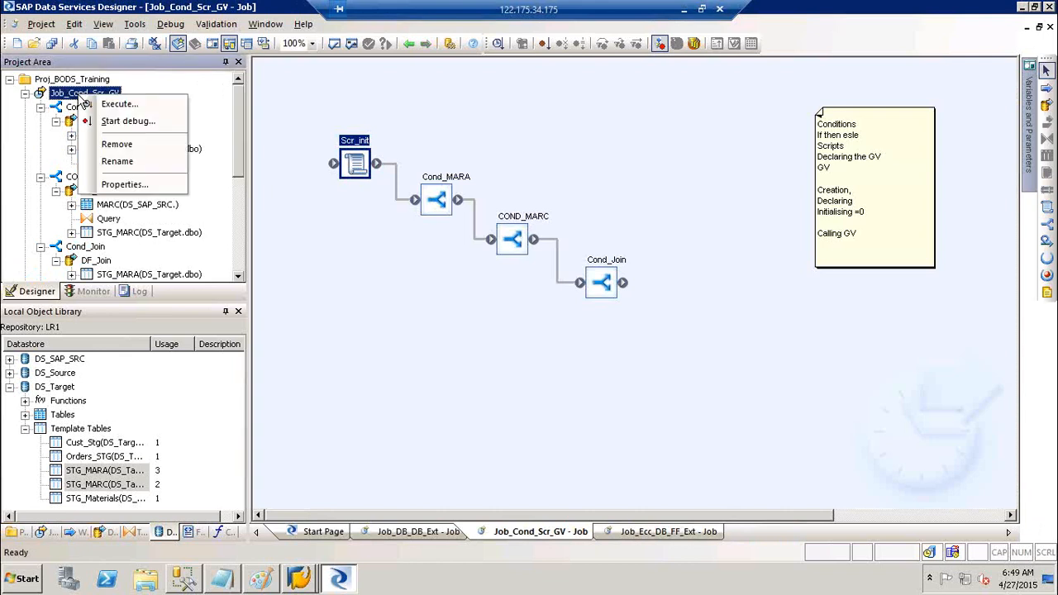
{"action": "left_click", "coordinate": [116, 104]}
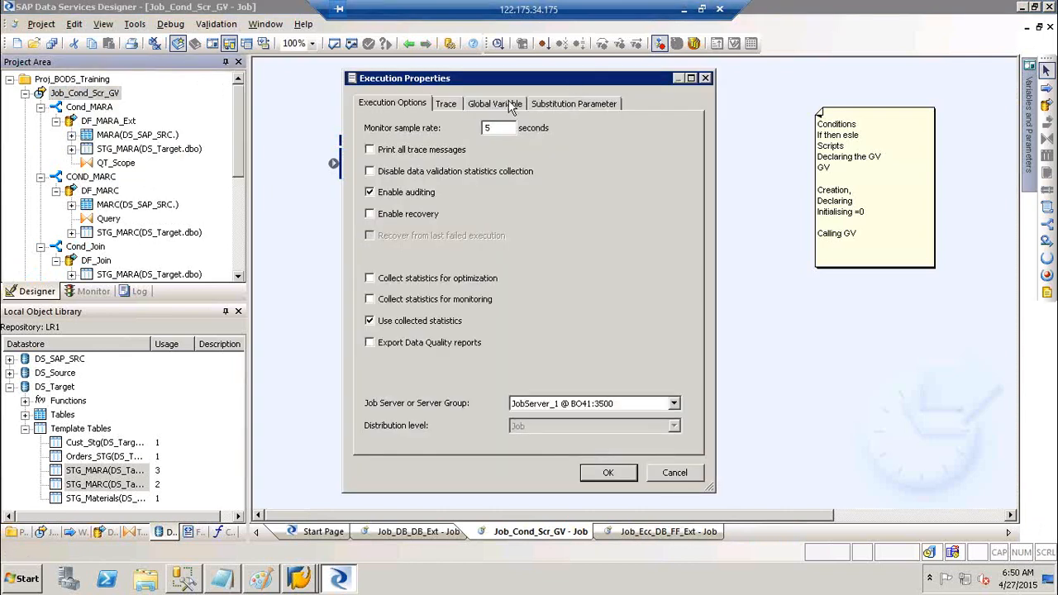
{"action": "left_click", "coordinate": [511, 108]}
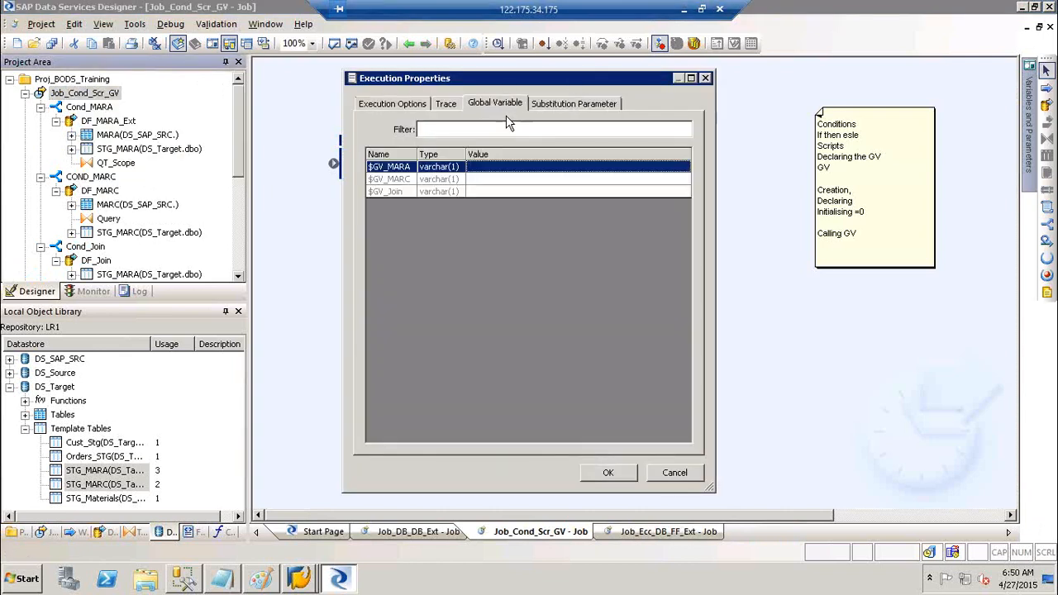
{"action": "left_click", "coordinate": [490, 168]}
{"action": "type", "text": "'Y'"}
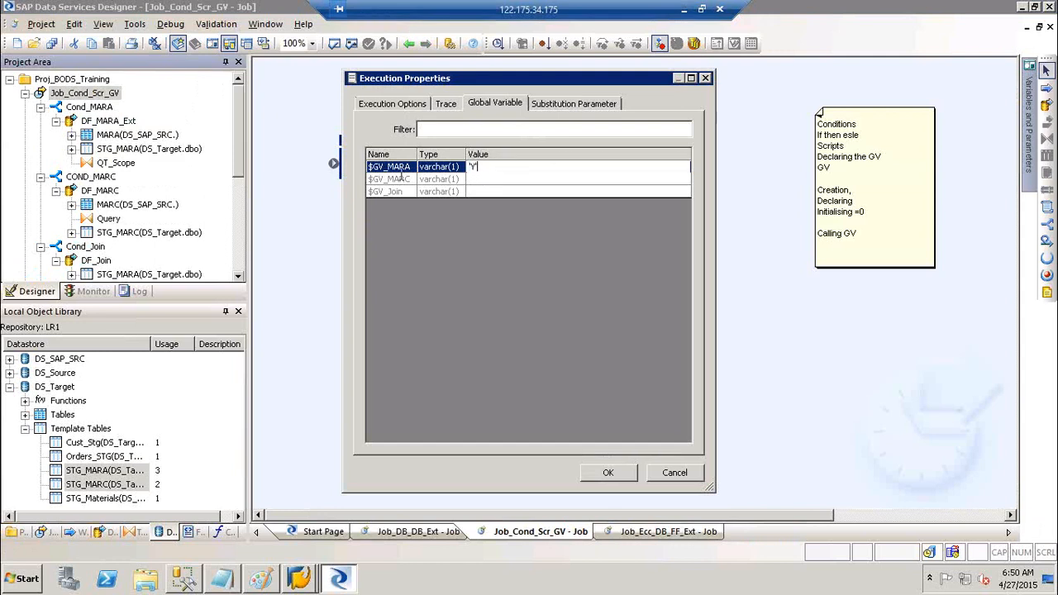
{"action": "left_click", "coordinate": [478, 181]}
{"action": "left_click", "coordinate": [478, 181]}
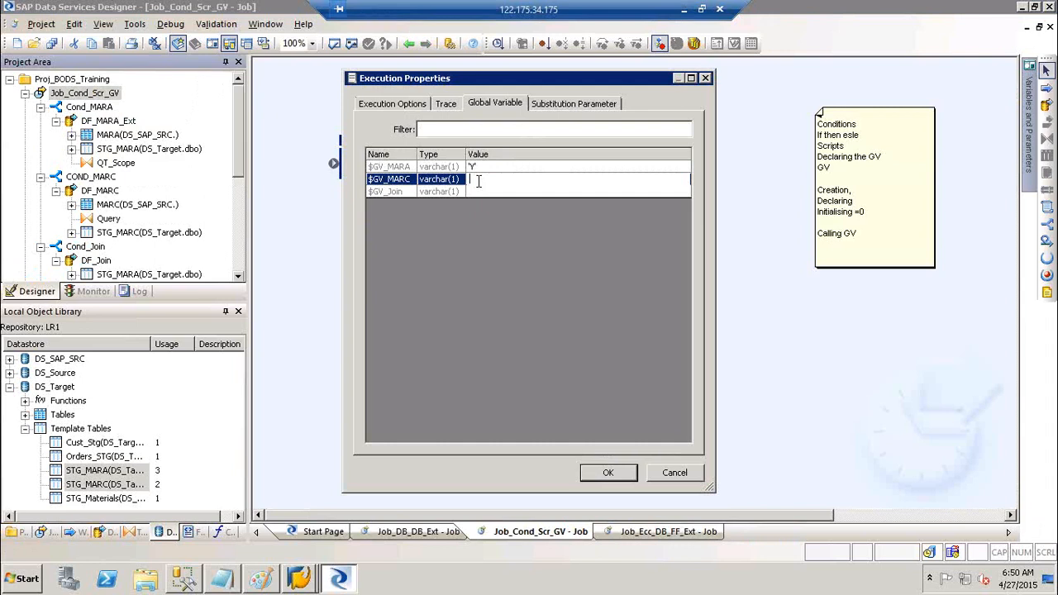
{"action": "type", "text": "'N'"}
{"action": "left_click", "coordinate": [473, 190]}
{"action": "left_click", "coordinate": [473, 190]}
{"action": "type", "text": "'N"}
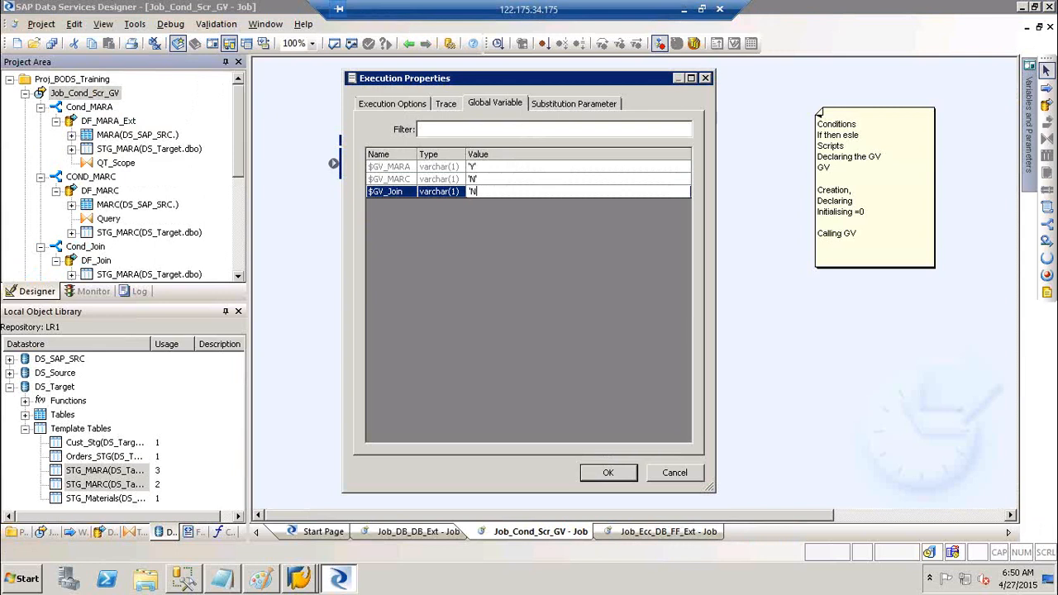
{"action": "type", "text": "'"}
{"action": "left_click", "coordinate": [674, 473]}
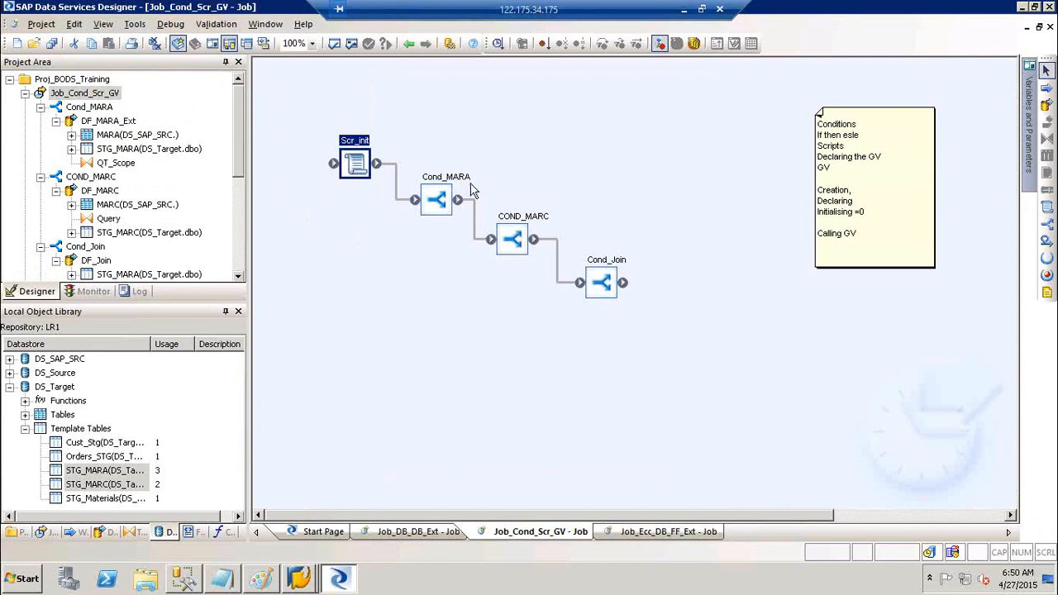
{"action": "double_click", "coordinate": [465, 182]}
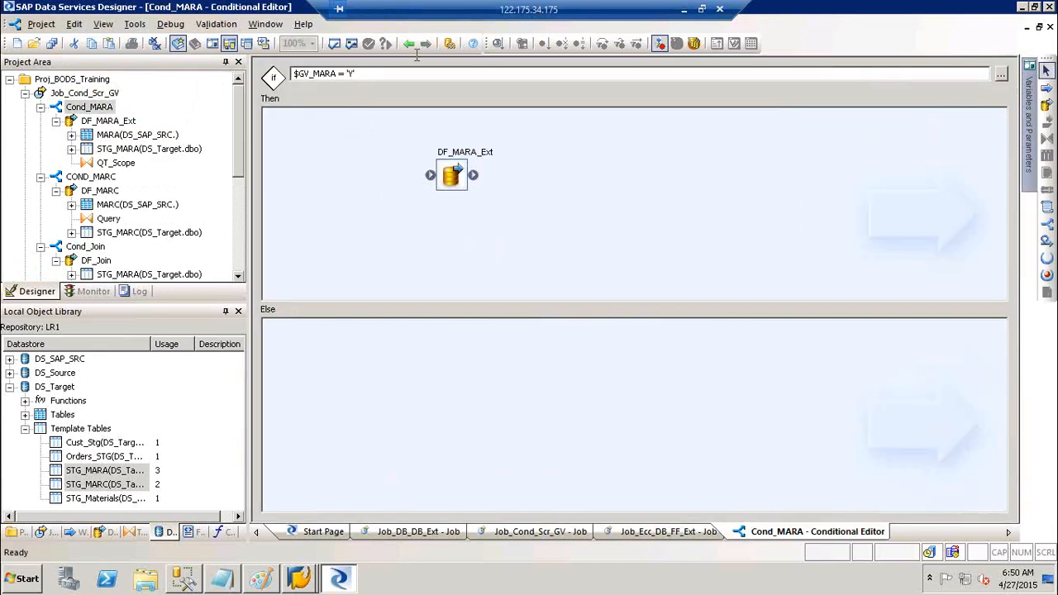
{"action": "left_click", "coordinate": [412, 43]}
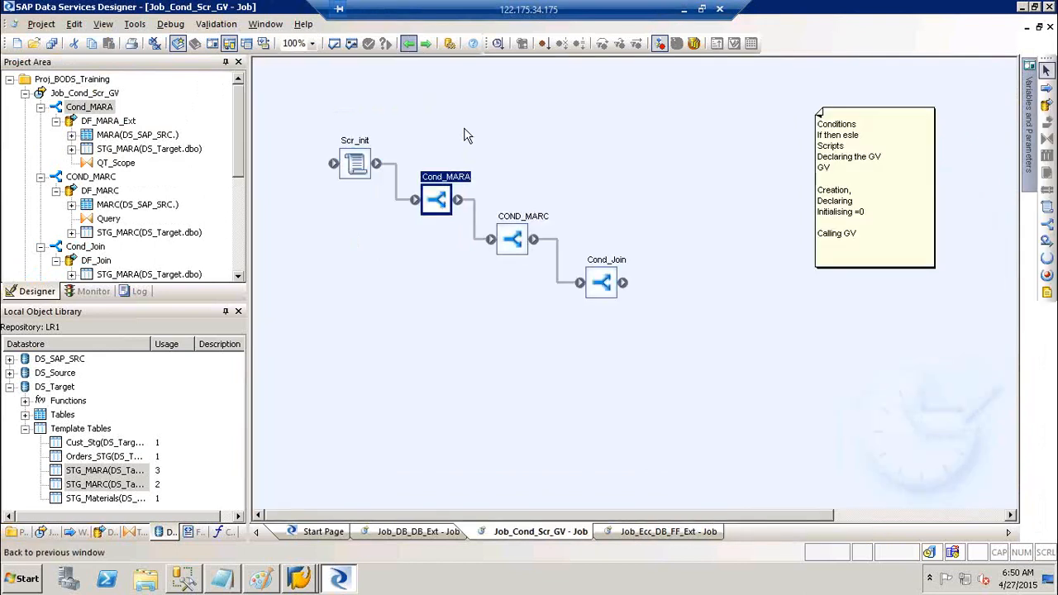
{"action": "double_click", "coordinate": [536, 221]}
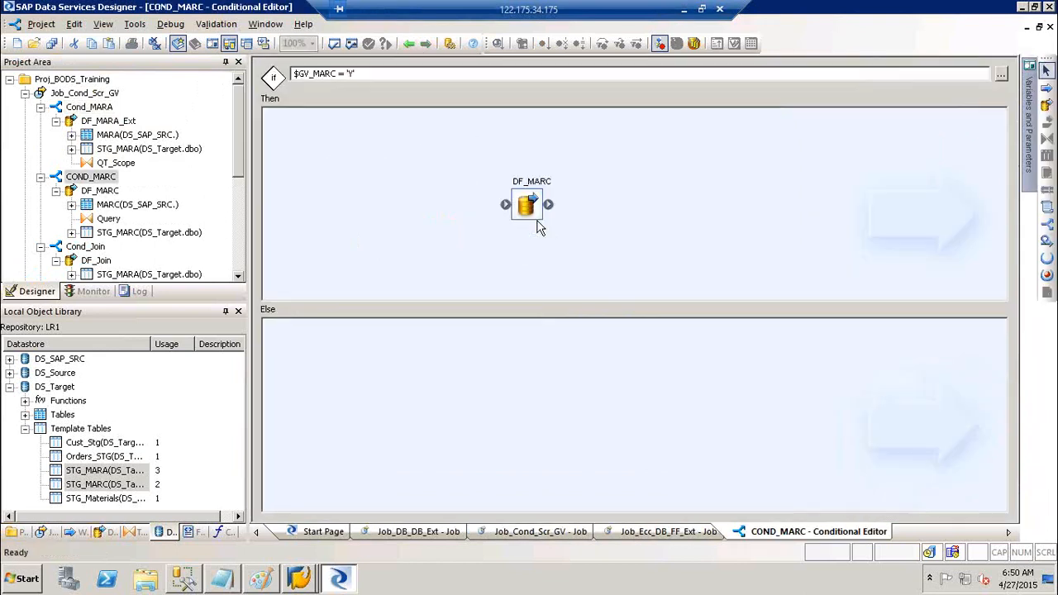
{"action": "left_click", "coordinate": [410, 42]}
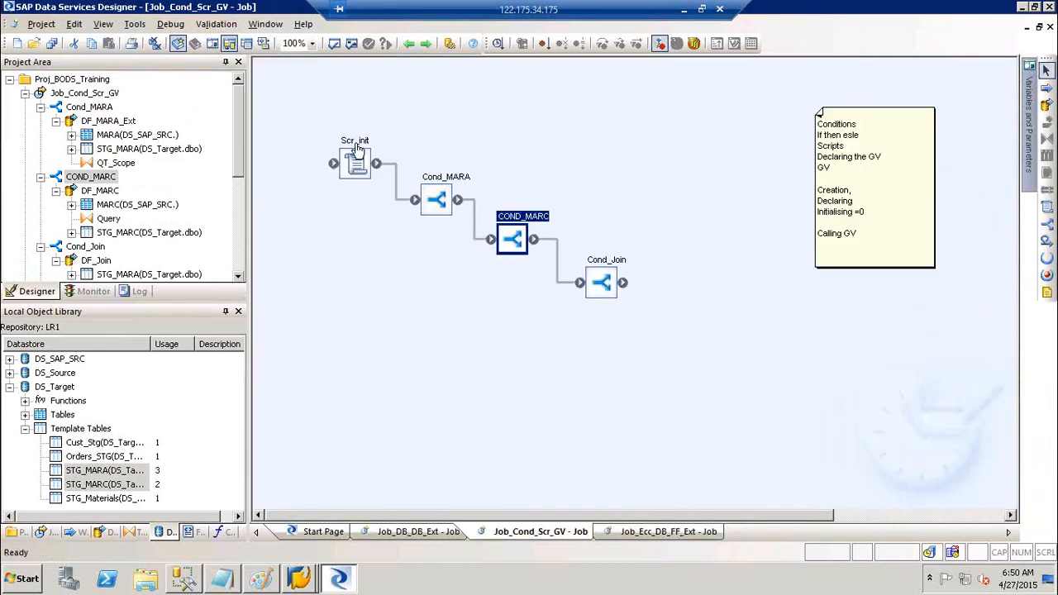
{"action": "double_click", "coordinate": [355, 153]}
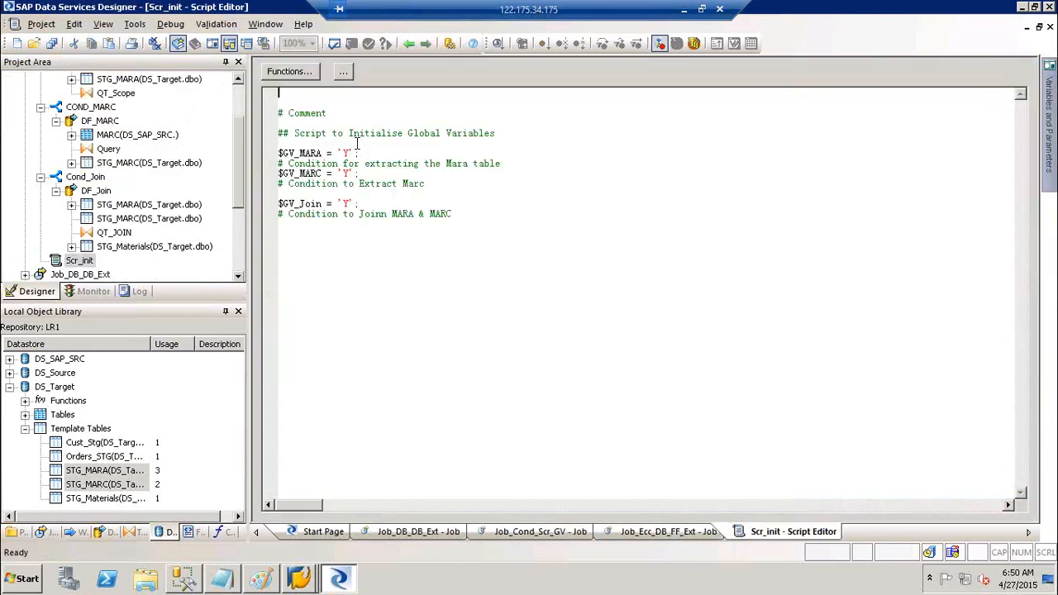
- In the Scr_init script, set $GV_MARA and $GV_Join to 'N'
{"action": "left_click", "coordinate": [346, 153]}
{"action": "key", "text": "BackSpace"}
{"action": "type", "text": "N"}
{"action": "left_click", "coordinate": [351, 202]}
{"action": "key", "text": "BackSpace"}
{"action": "type", "text": "N"}
{"action": "left_click", "coordinate": [572, 282]}
{"action": "scroll", "coordinate": [244, 95], "scroll_direction": "up", "scroll_amount": 2}
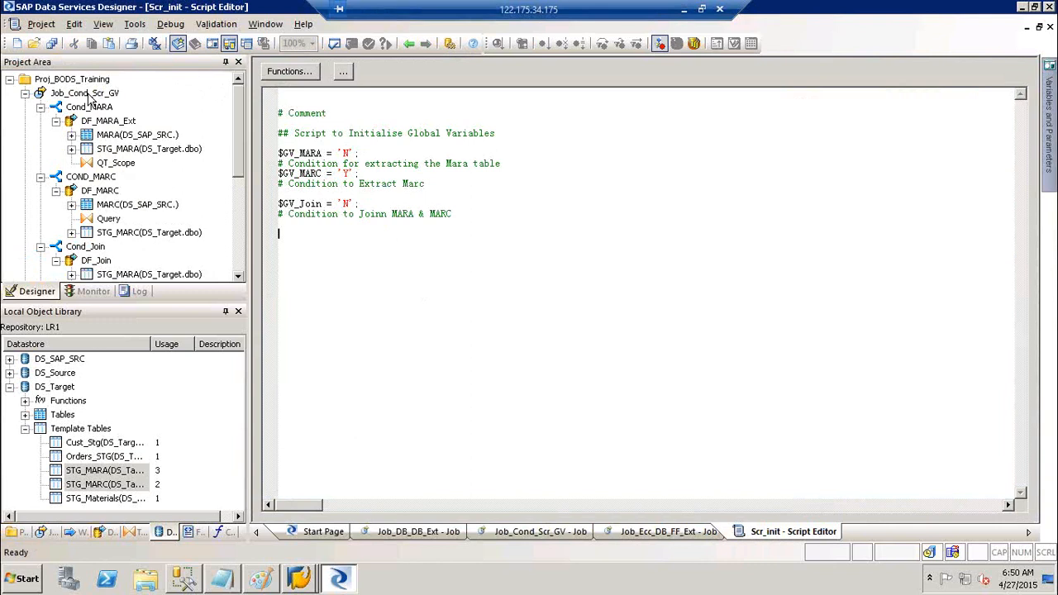
- Save all changes and run Job_Cond_Scr_GV with its current global variables
{"action": "left_click", "coordinate": [87, 93]}
{"action": "right_click", "coordinate": [93, 94]}
{"action": "left_click", "coordinate": [126, 103]}
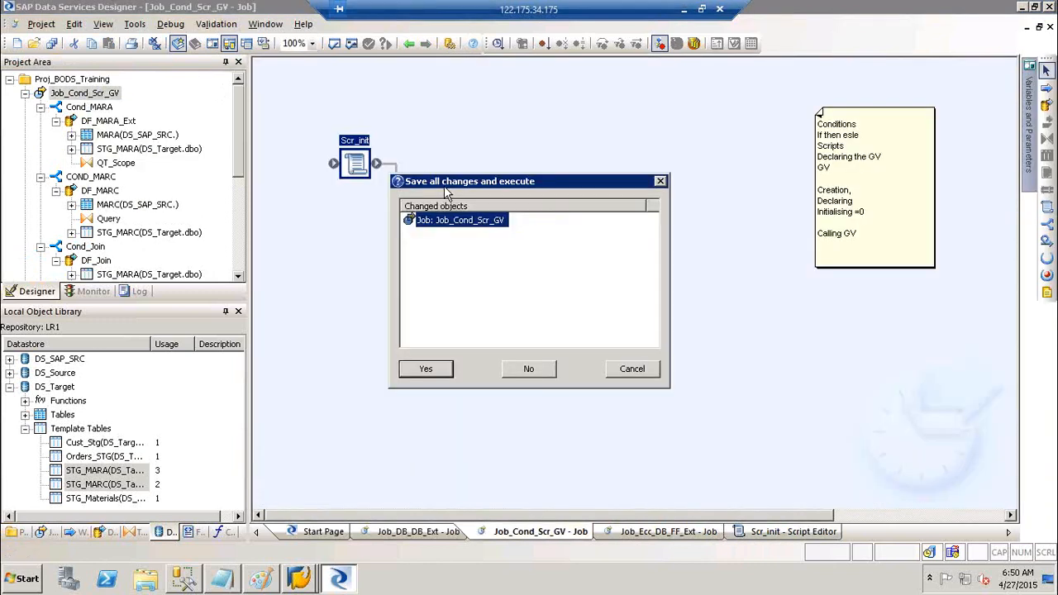
{"action": "left_click", "coordinate": [429, 363]}
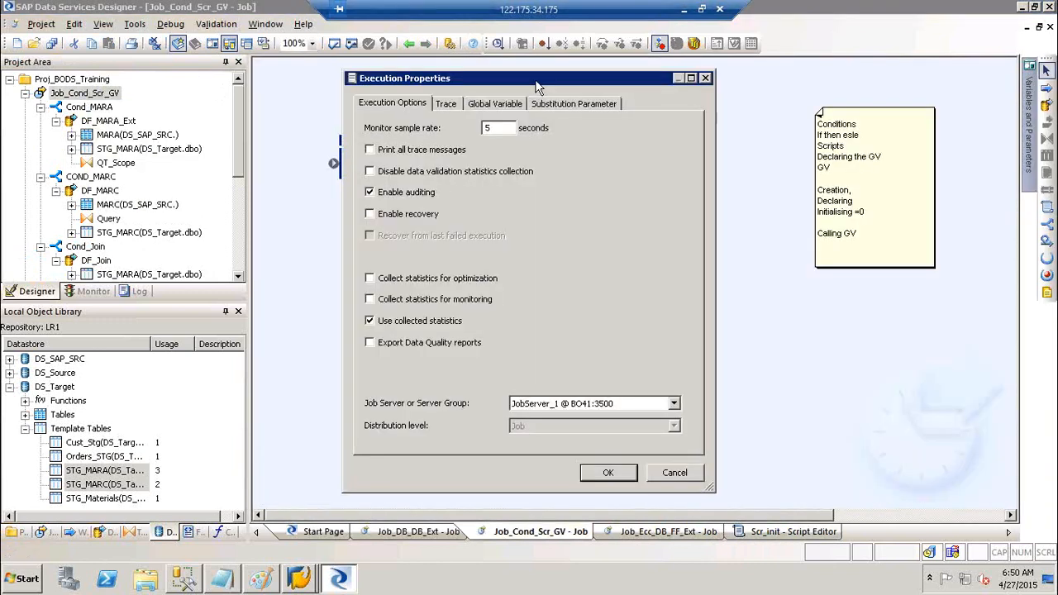
{"action": "left_click", "coordinate": [501, 105]}
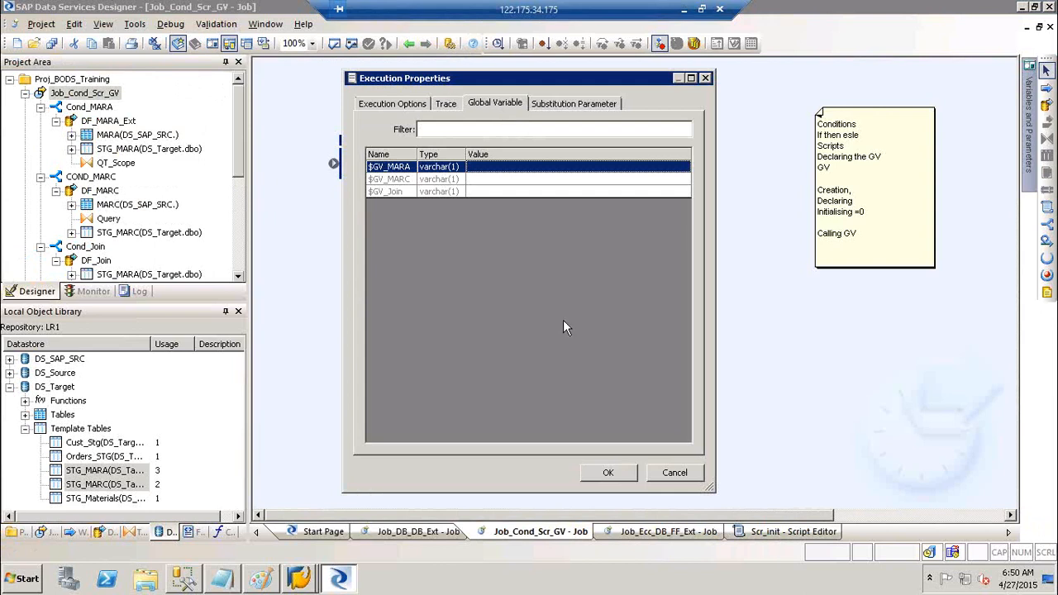
{"action": "left_click", "coordinate": [396, 103]}
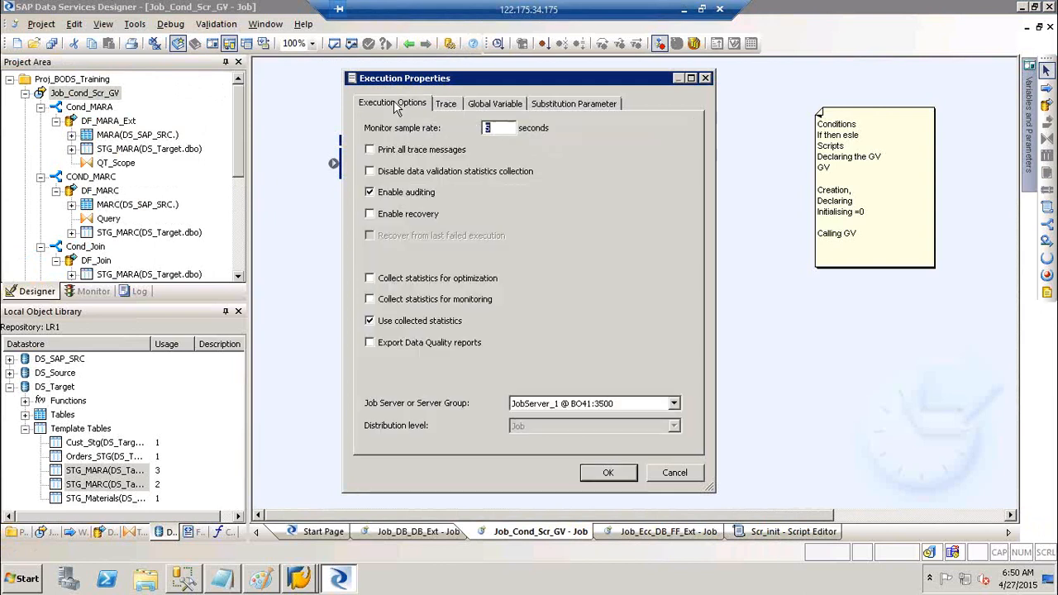
{"action": "left_click", "coordinate": [611, 473]}
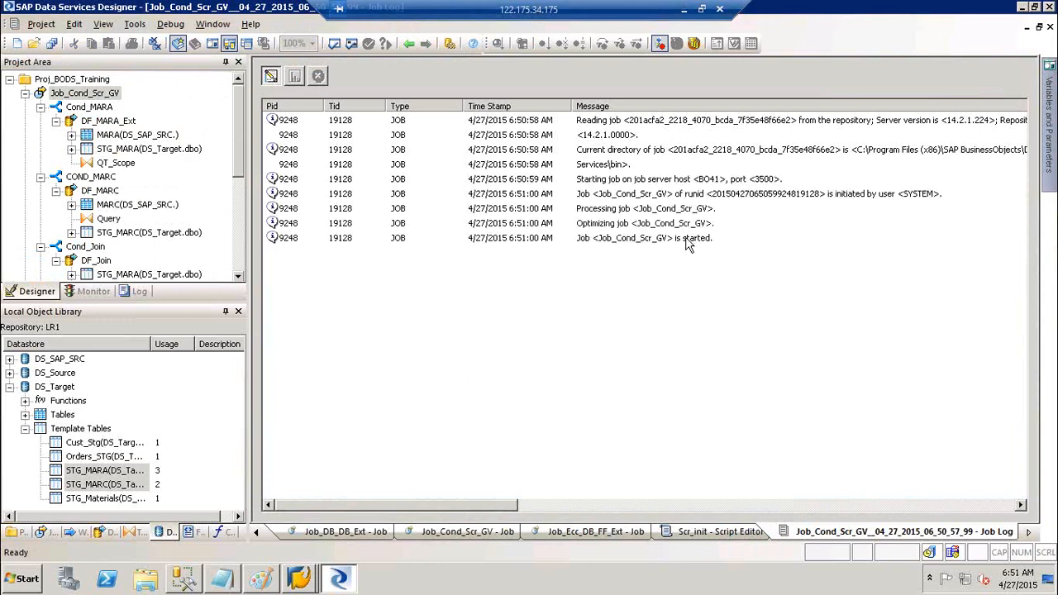
- Inspect the job log messages for the job start, DF_MARC start and DS_SAP_SRC transcoder
{"action": "left_click", "coordinate": [687, 243]}
{"action": "left_click", "coordinate": [729, 256]}
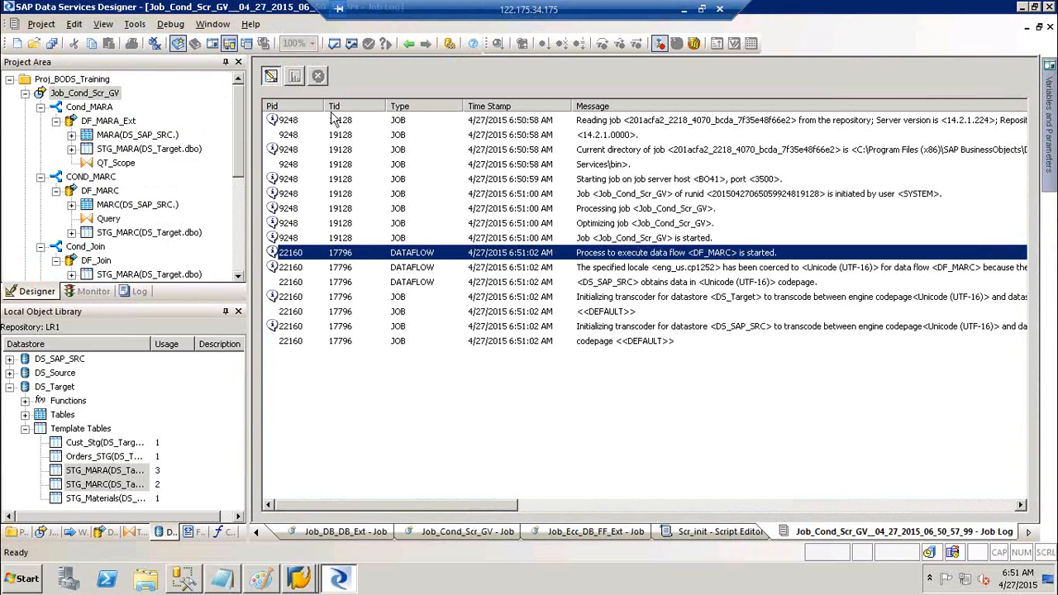
{"action": "left_click", "coordinate": [756, 327]}
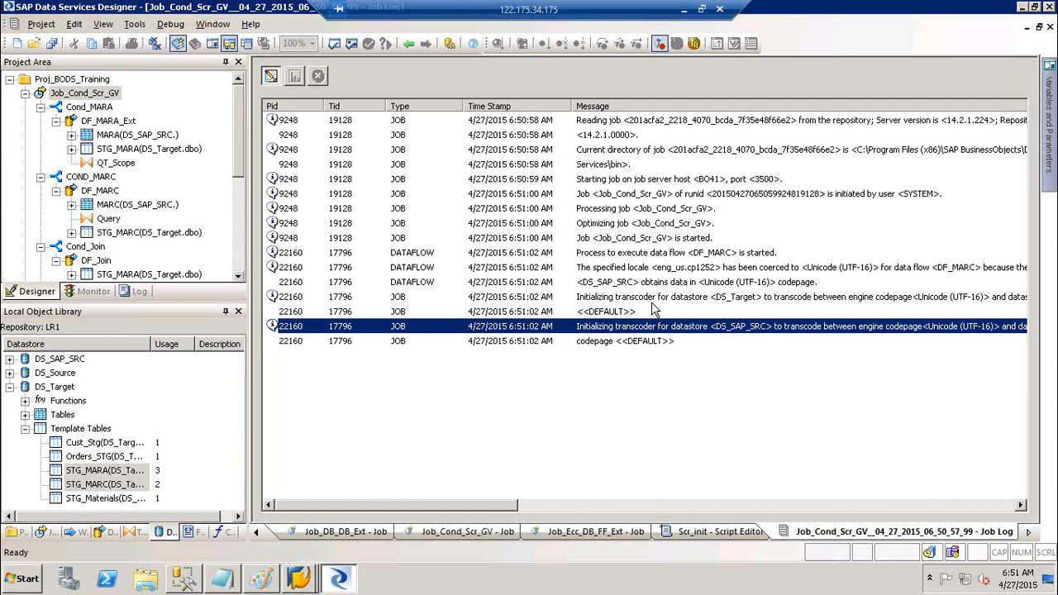
{"action": "scroll", "coordinate": [488, 514], "scroll_direction": "right", "scroll_amount": 1}
{"action": "left_click_drag", "start_coordinate": [488, 514], "coordinate": [286, 492]}
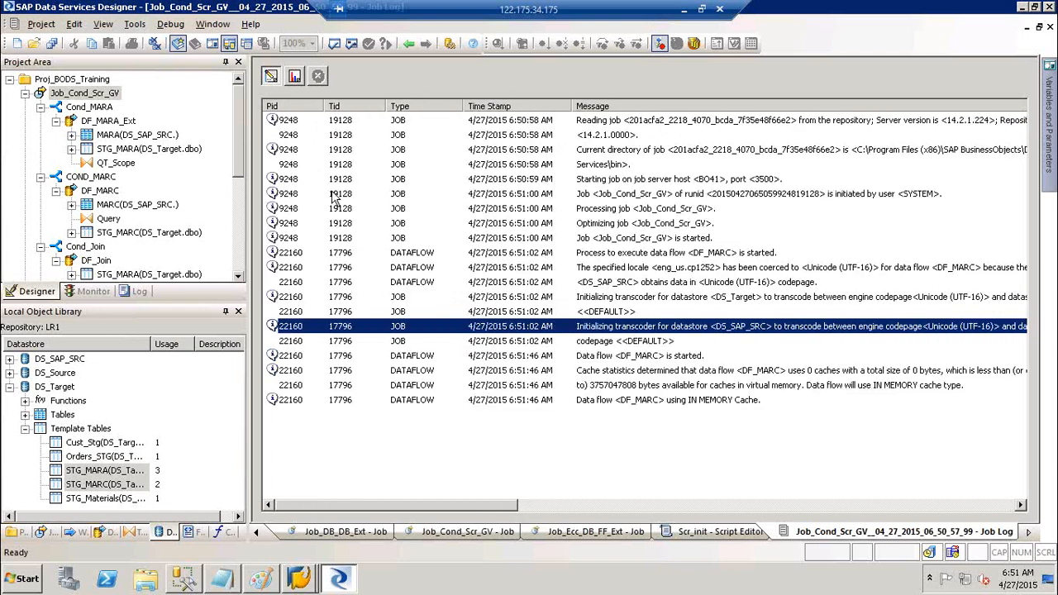
- View the monitor statistics showing DF_MARC loaded 26666 rows, list file formats, and return to Scr_init
{"action": "left_click", "coordinate": [294, 77]}
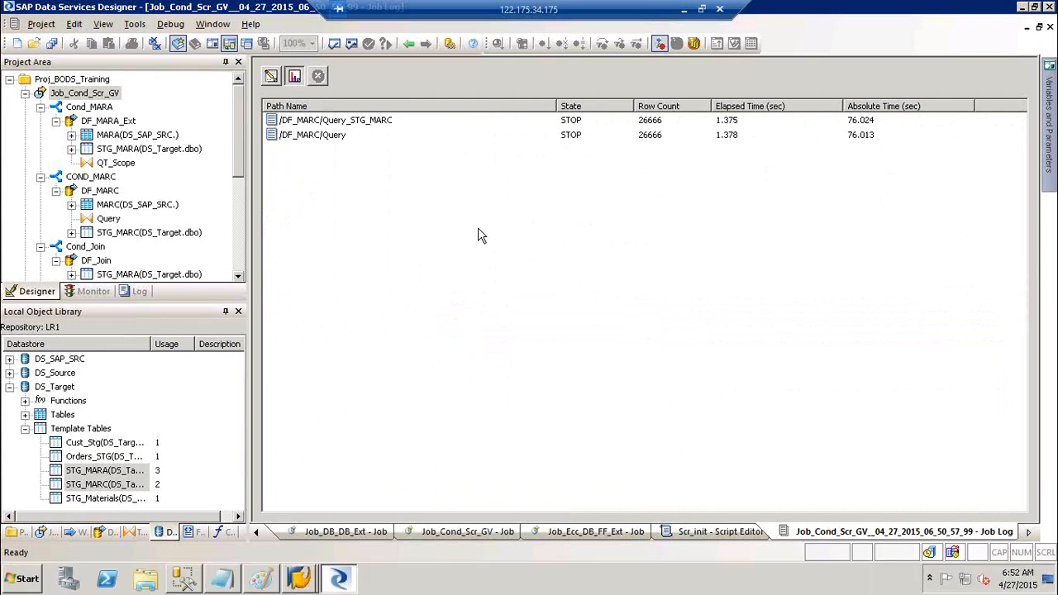
{"action": "left_click", "coordinate": [192, 532]}
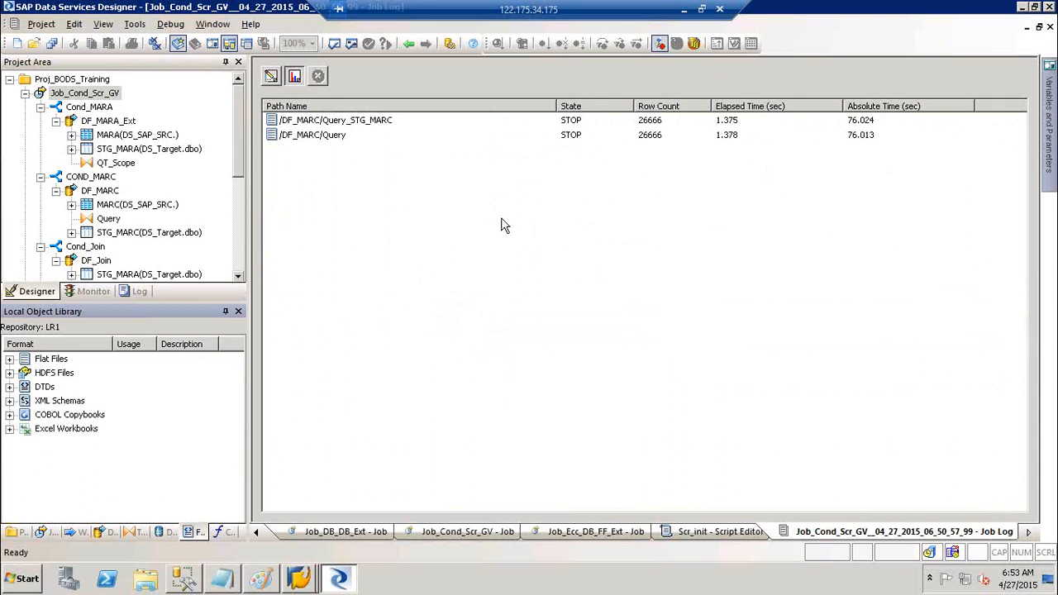
{"action": "left_click", "coordinate": [408, 43]}
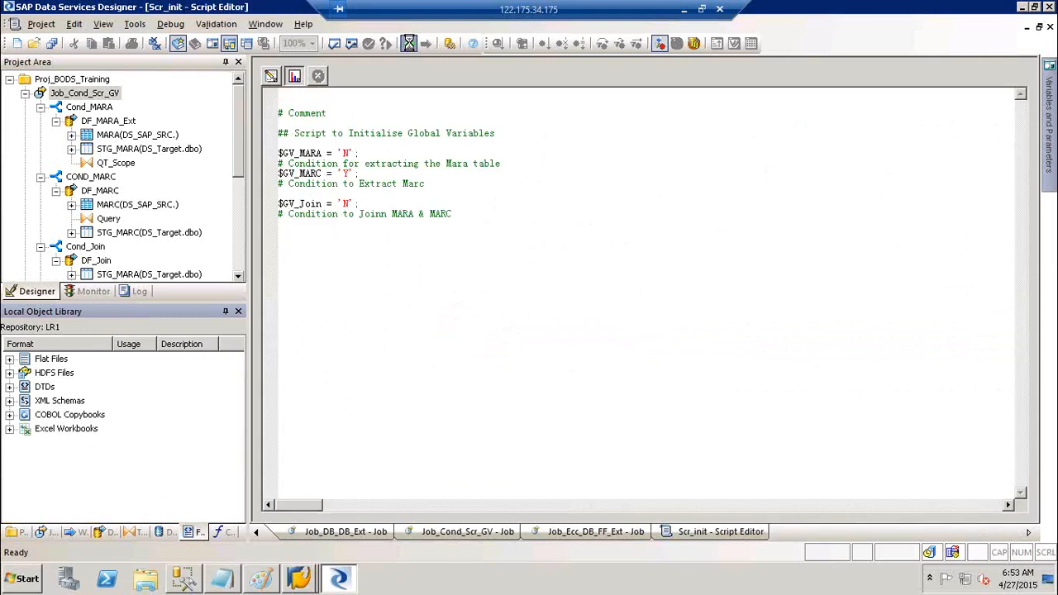
- Open the DF_MARA_Ext data flow inside Cond_MARA, then step back to the job diagram
{"action": "left_click", "coordinate": [409, 43]}
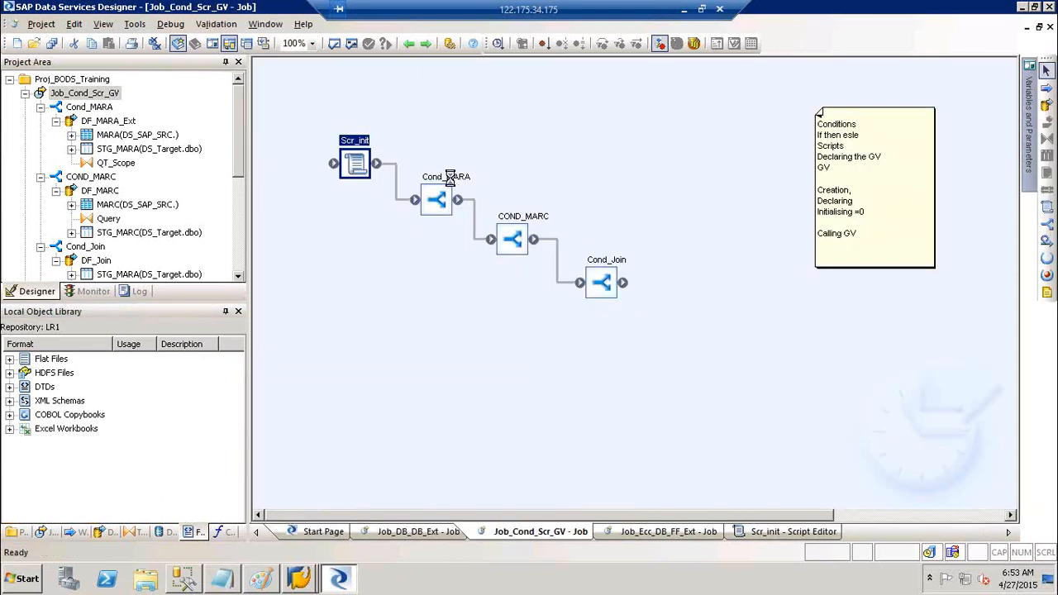
{"action": "double_click", "coordinate": [448, 177]}
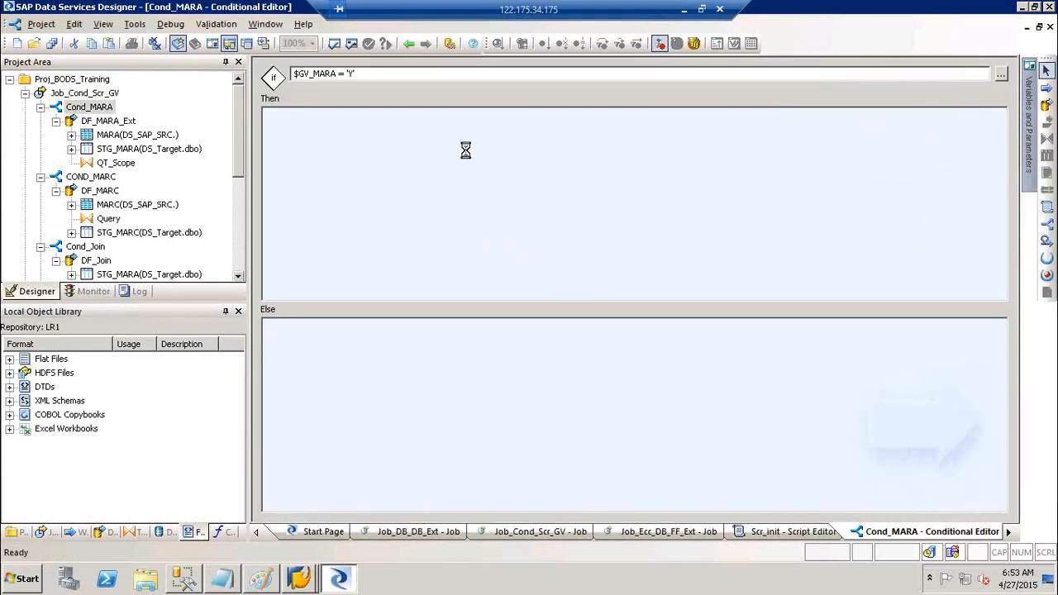
{"action": "double_click", "coordinate": [463, 153]}
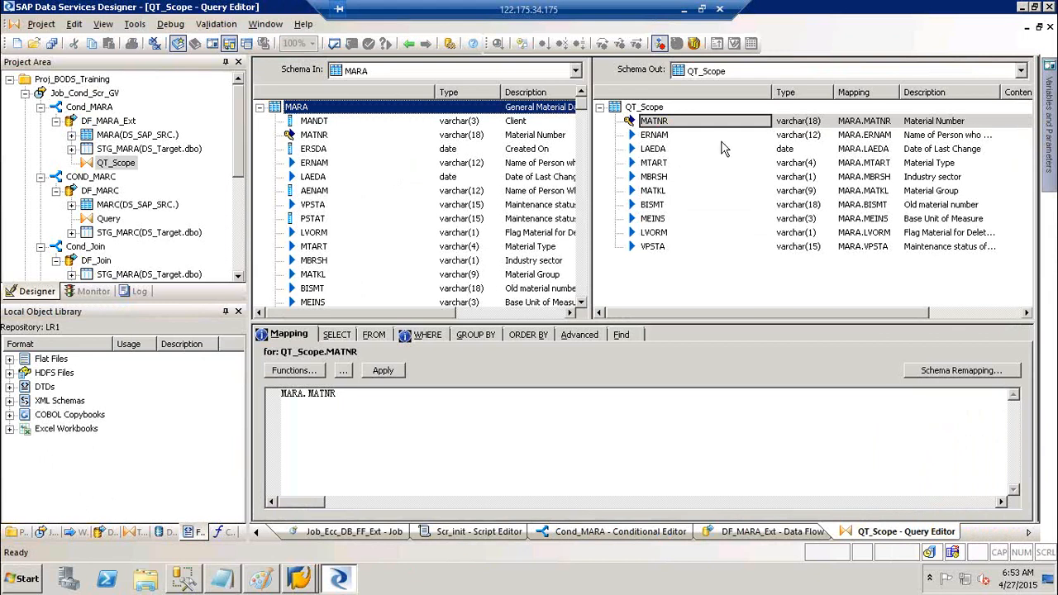
{"action": "left_click", "coordinate": [408, 44]}
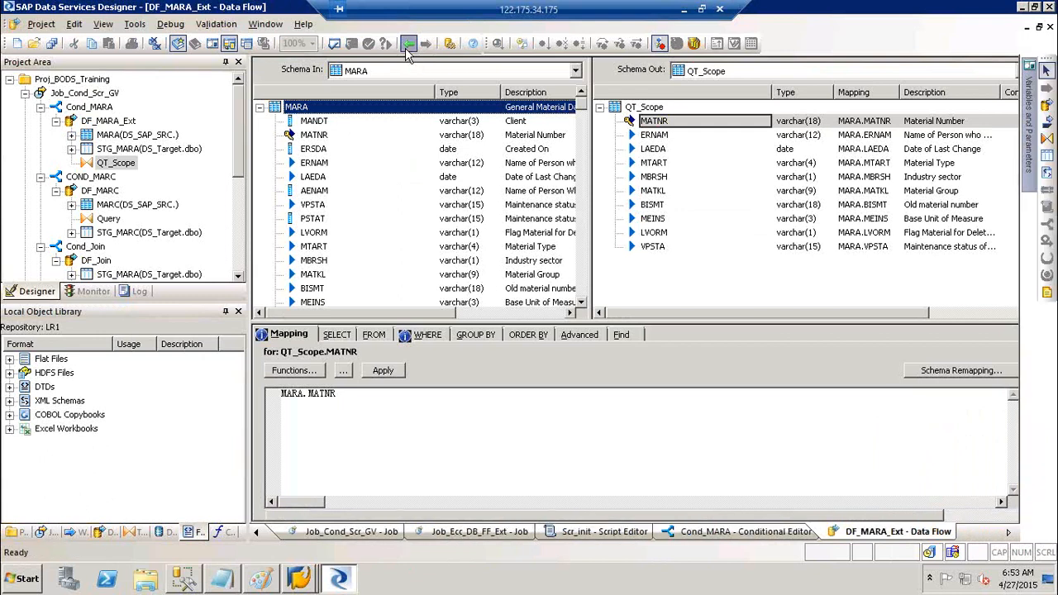
{"action": "left_click", "coordinate": [408, 43]}
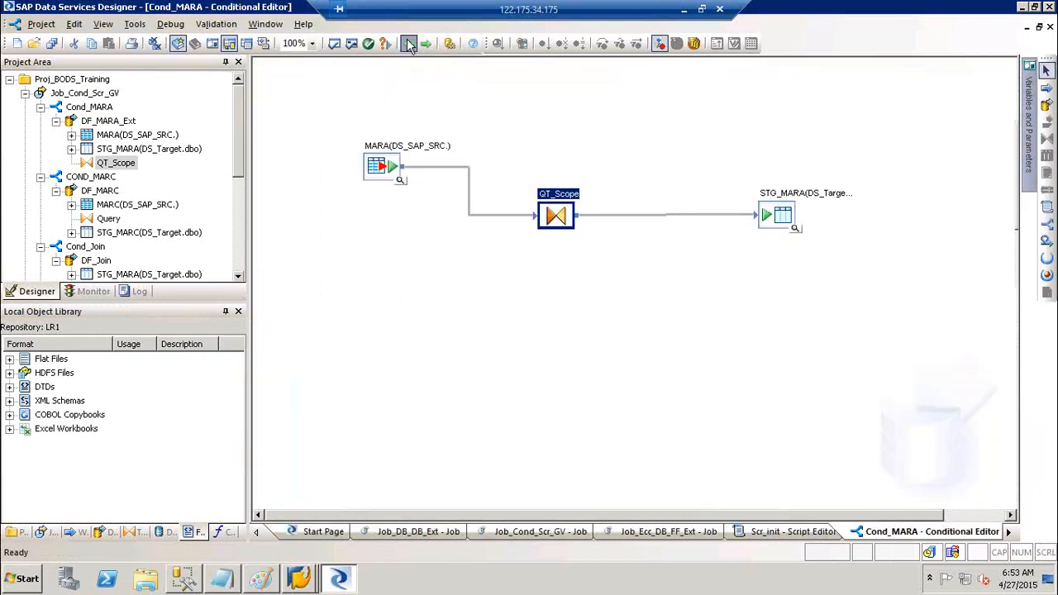
{"action": "left_click", "coordinate": [409, 43]}
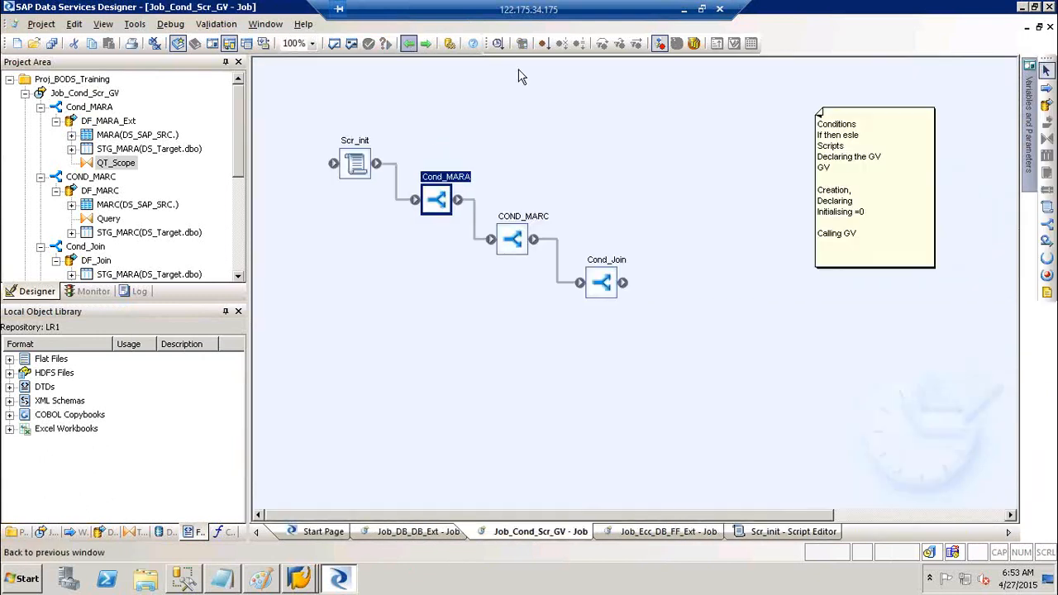
- Inspect the QT_JOIN query mapping in Cond_Join's DF_Join data flow, then return to the job diagram
{"action": "double_click", "coordinate": [615, 263]}
{"action": "double_click", "coordinate": [542, 178]}
{"action": "double_click", "coordinate": [514, 223]}
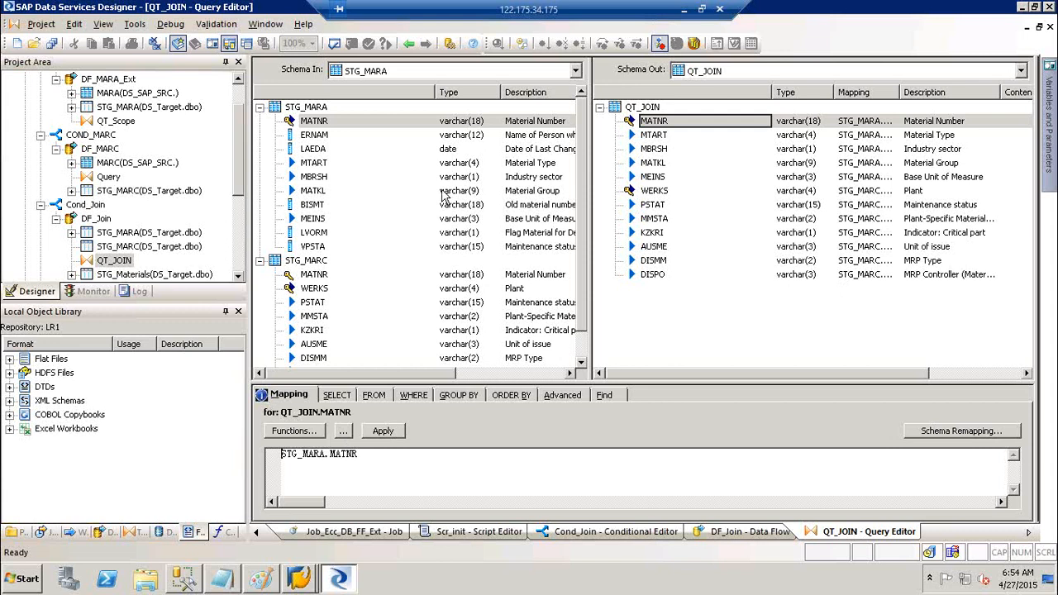
{"action": "left_click", "coordinate": [408, 44]}
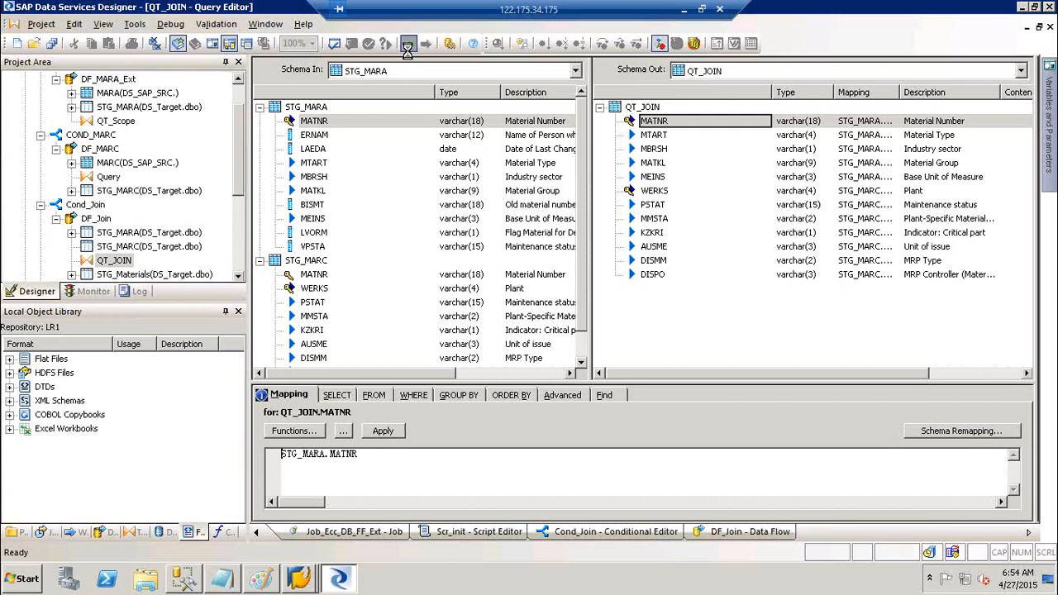
{"action": "left_click", "coordinate": [408, 44]}
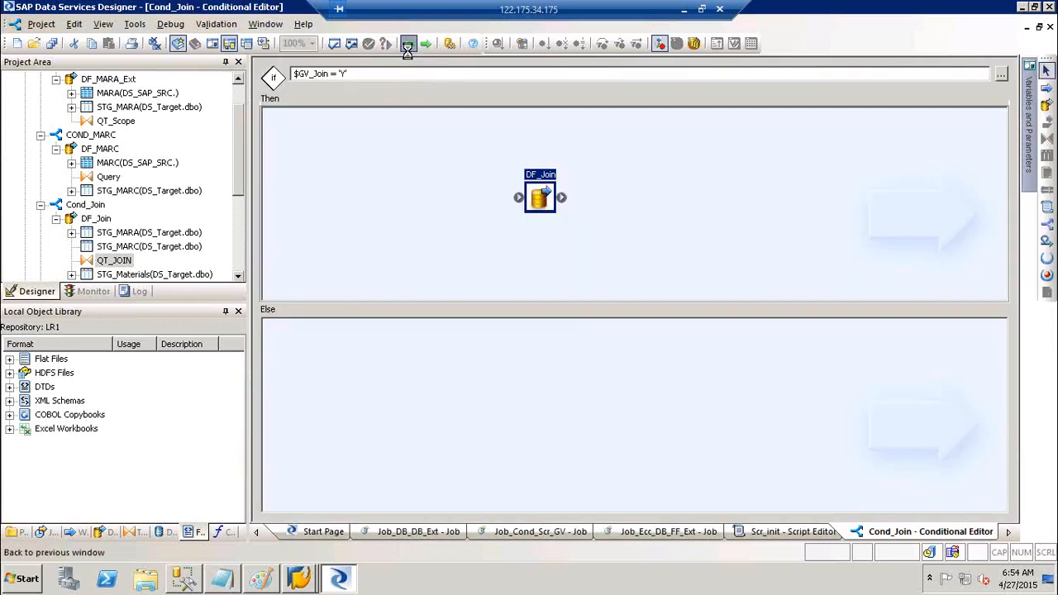
{"action": "left_click", "coordinate": [407, 44]}
{"action": "left_click", "coordinate": [407, 45]}
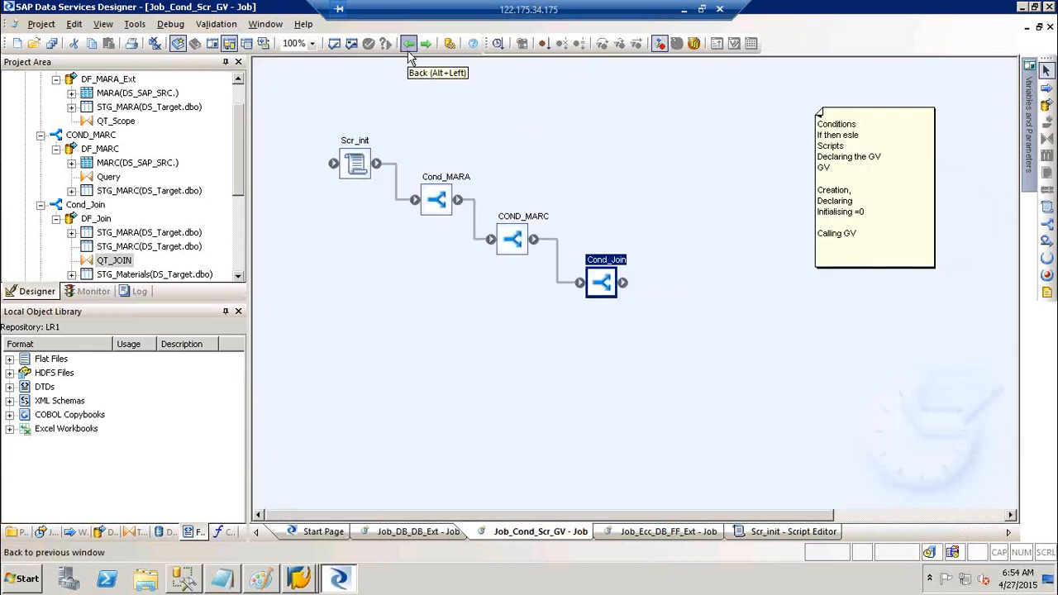
- Reopen the DF_MARA_Ext data flow through the Cond_MARA conditional
{"action": "left_click", "coordinate": [453, 180]}
{"action": "double_click", "coordinate": [453, 180]}
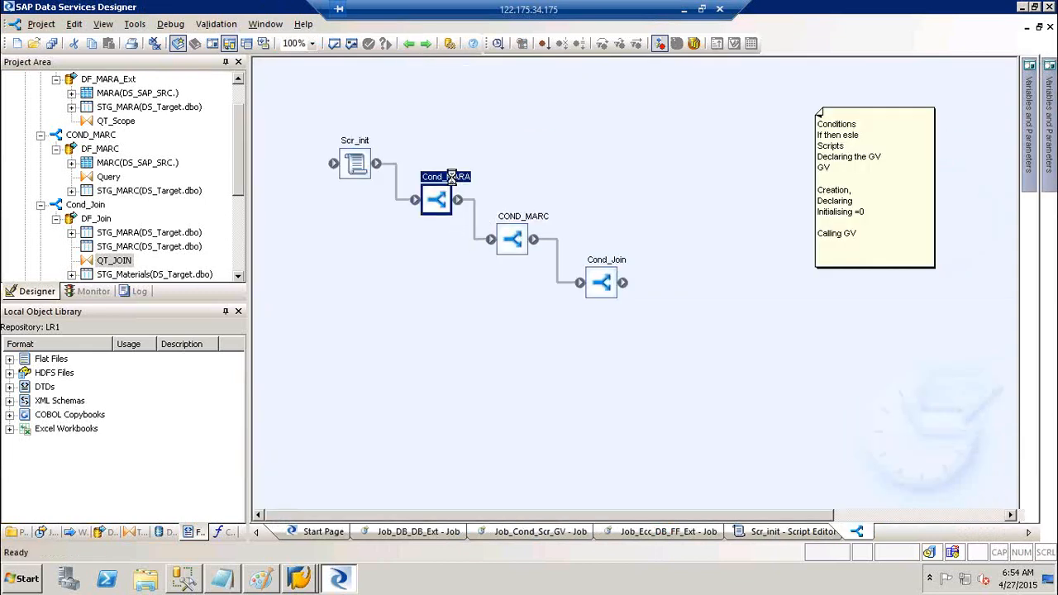
{"action": "double_click", "coordinate": [461, 159]}
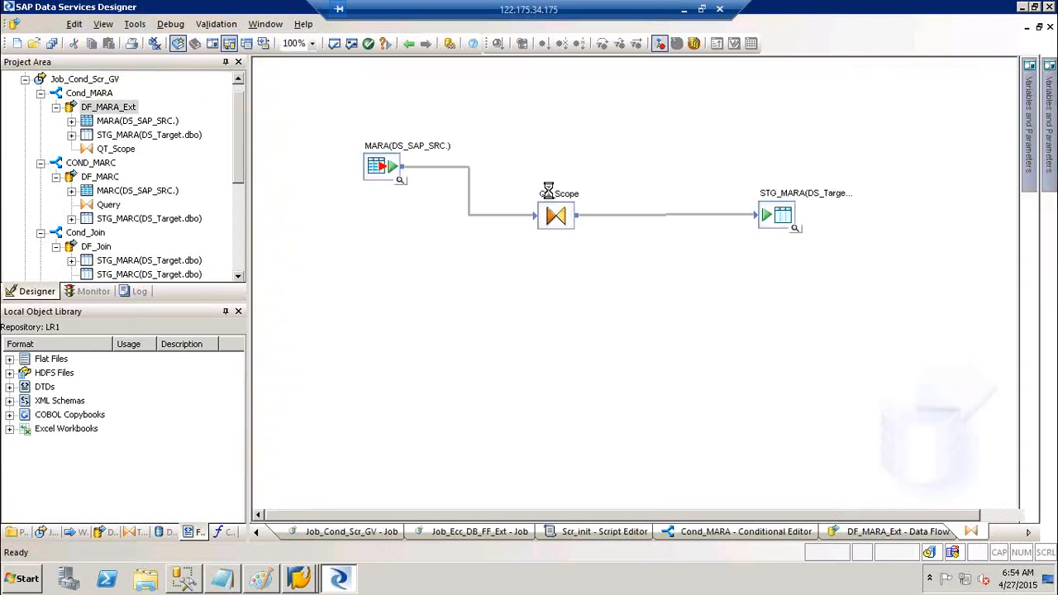
- Inspect the QT_Scope query's MARA.LVORM WHERE filter and its GROUP BY columns
{"action": "double_click", "coordinate": [555, 214]}
{"action": "left_click", "coordinate": [428, 337]}
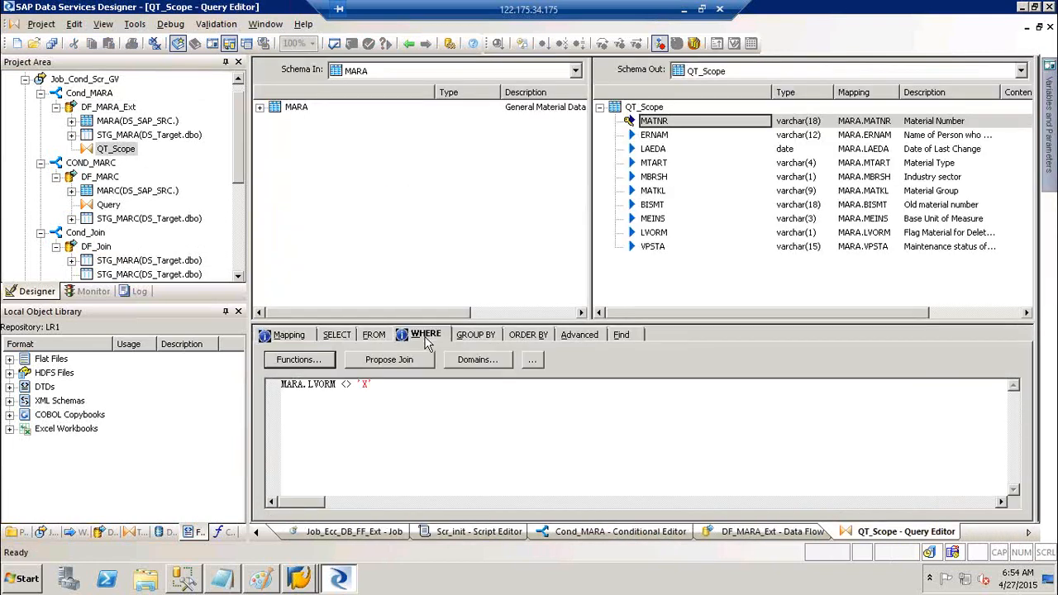
{"action": "left_click", "coordinate": [388, 386]}
{"action": "left_click_drag", "start_coordinate": [388, 386], "coordinate": [256, 385]}
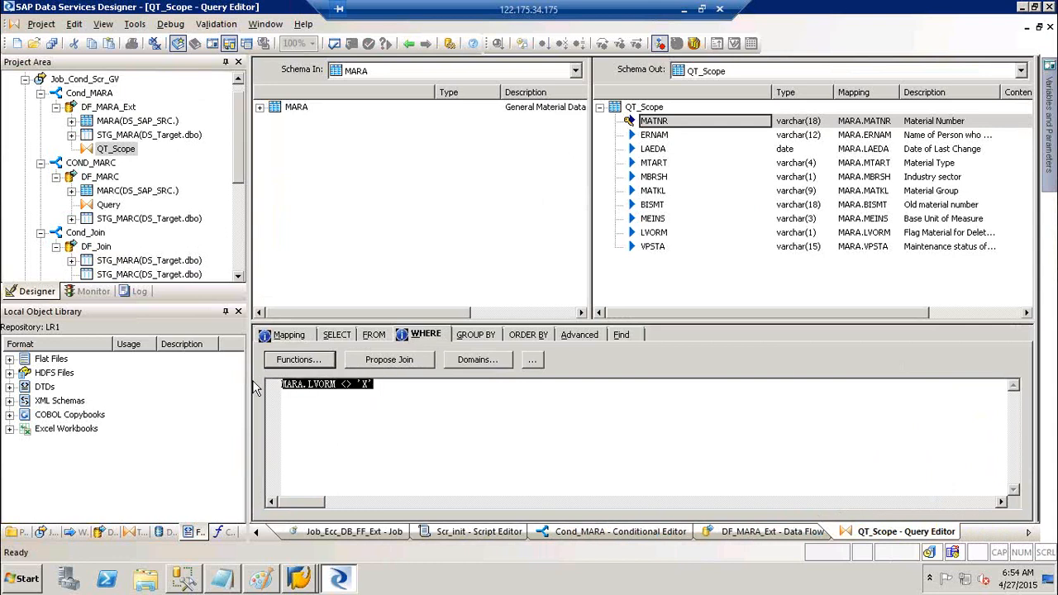
{"action": "left_click", "coordinate": [479, 334]}
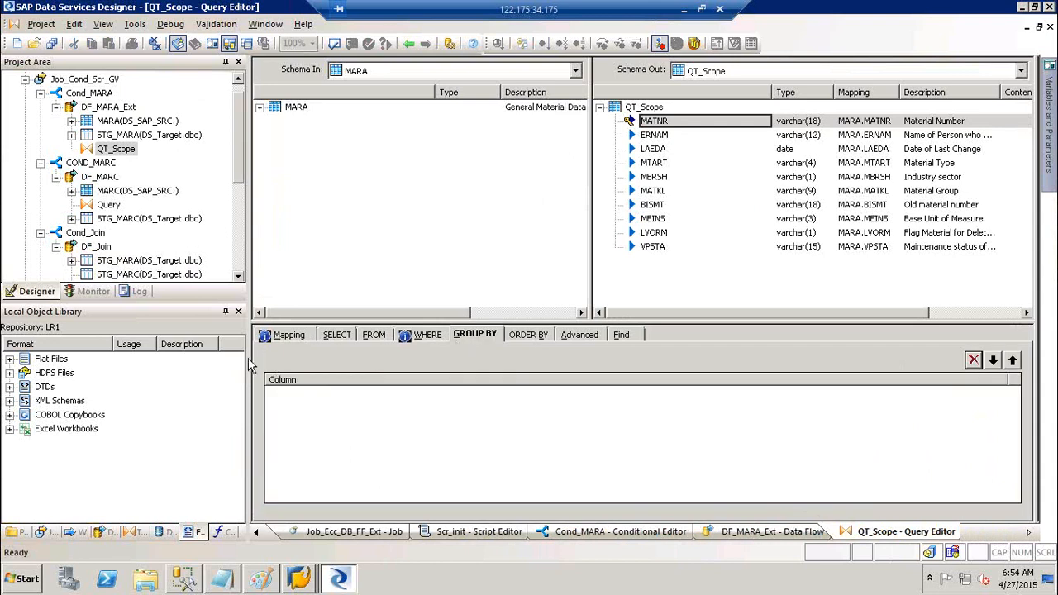
{"action": "left_click", "coordinate": [289, 335]}
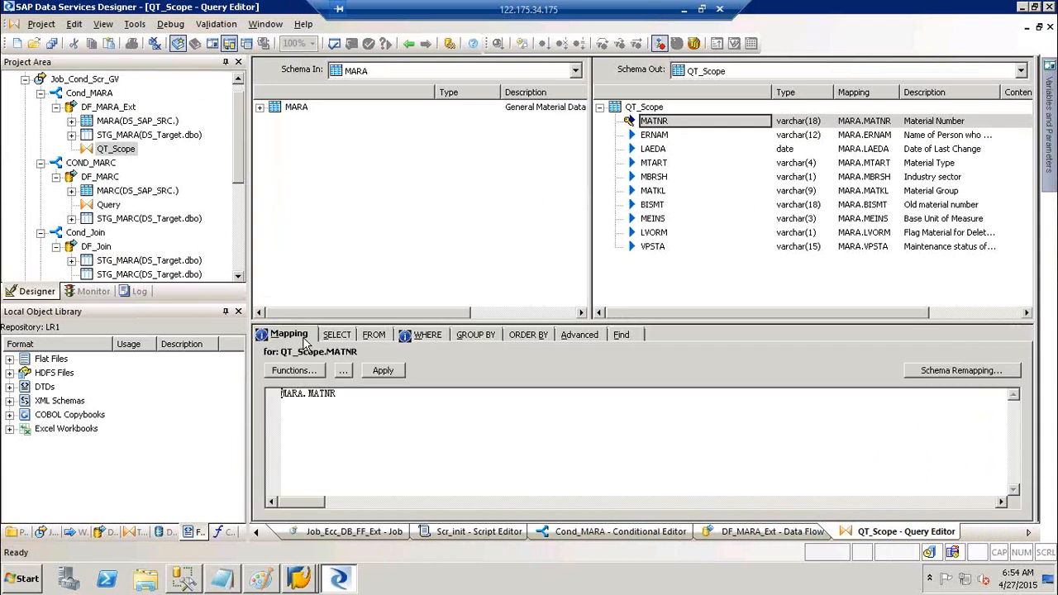
- Step back to the Job_Cond_Scr_GV job diagram and open the Scr_init script
{"action": "left_click", "coordinate": [406, 44]}
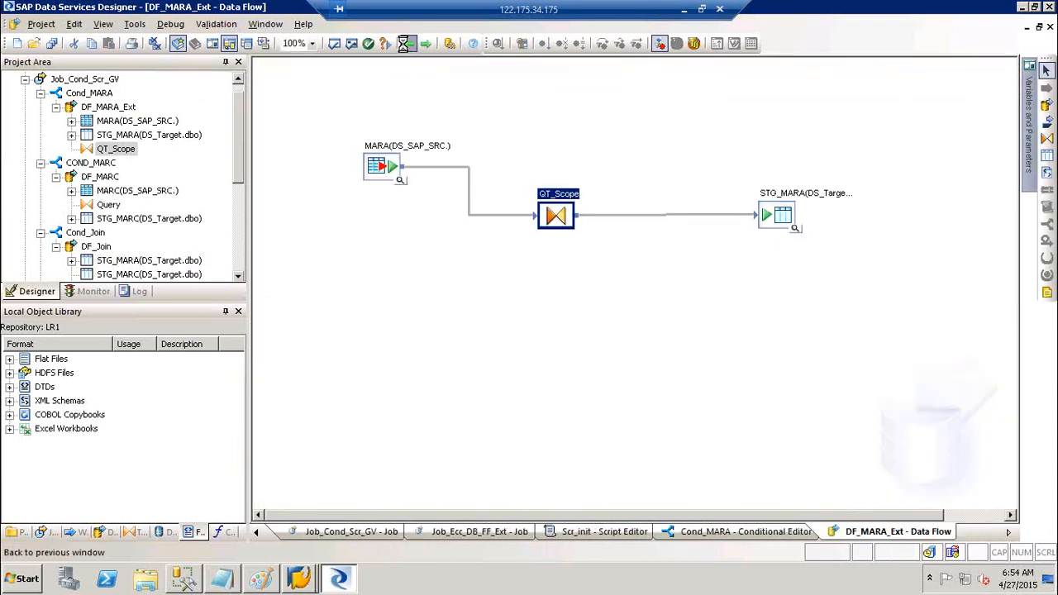
{"action": "left_click", "coordinate": [405, 44]}
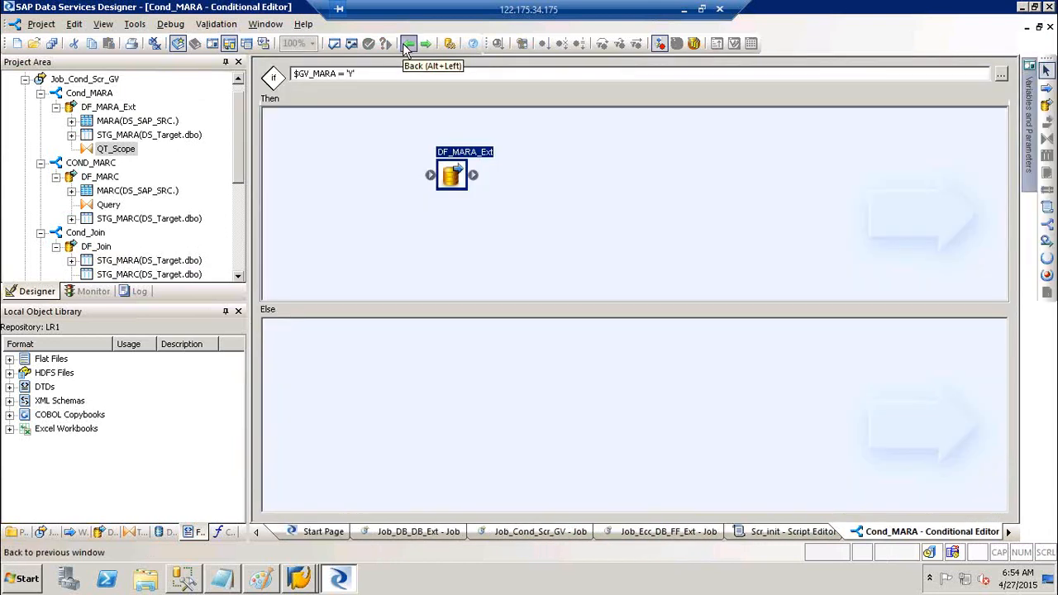
{"action": "left_click", "coordinate": [406, 44]}
{"action": "left_click", "coordinate": [406, 43]}
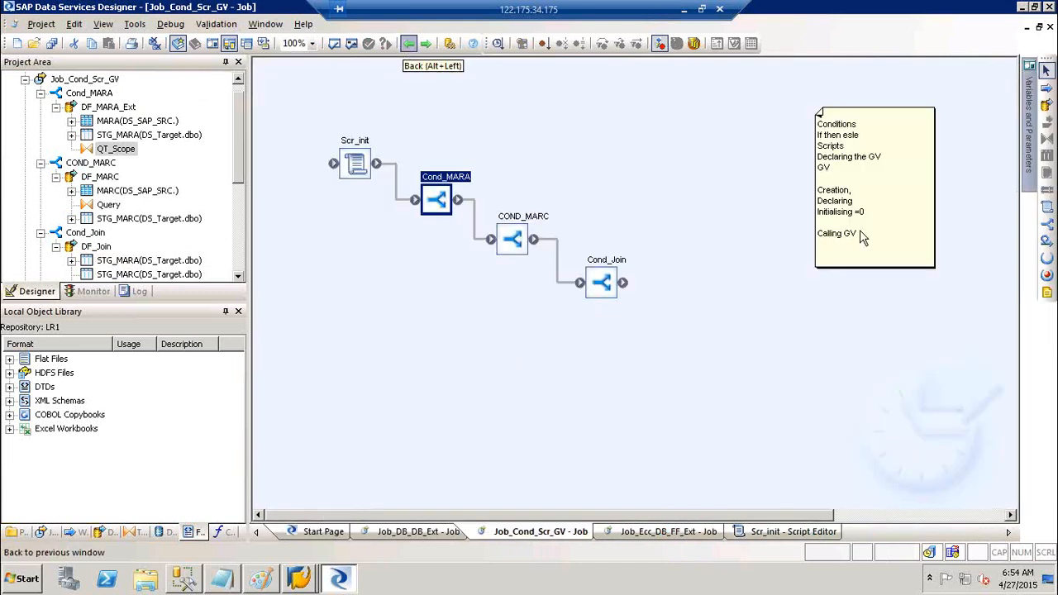
{"action": "double_click", "coordinate": [354, 144]}
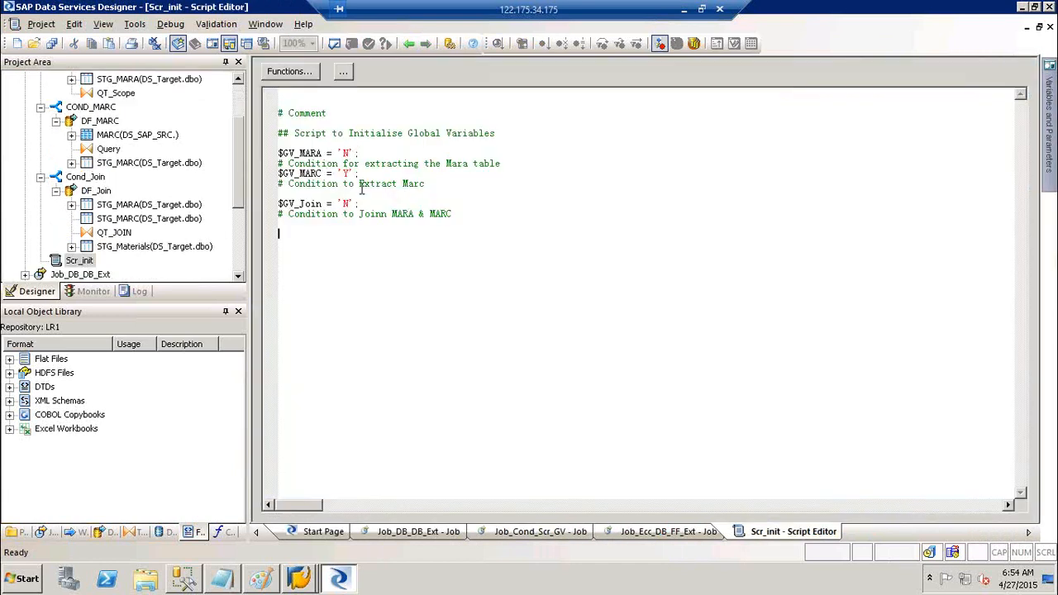
{"action": "left_click_drag", "start_coordinate": [359, 173], "coordinate": [227, 165]}
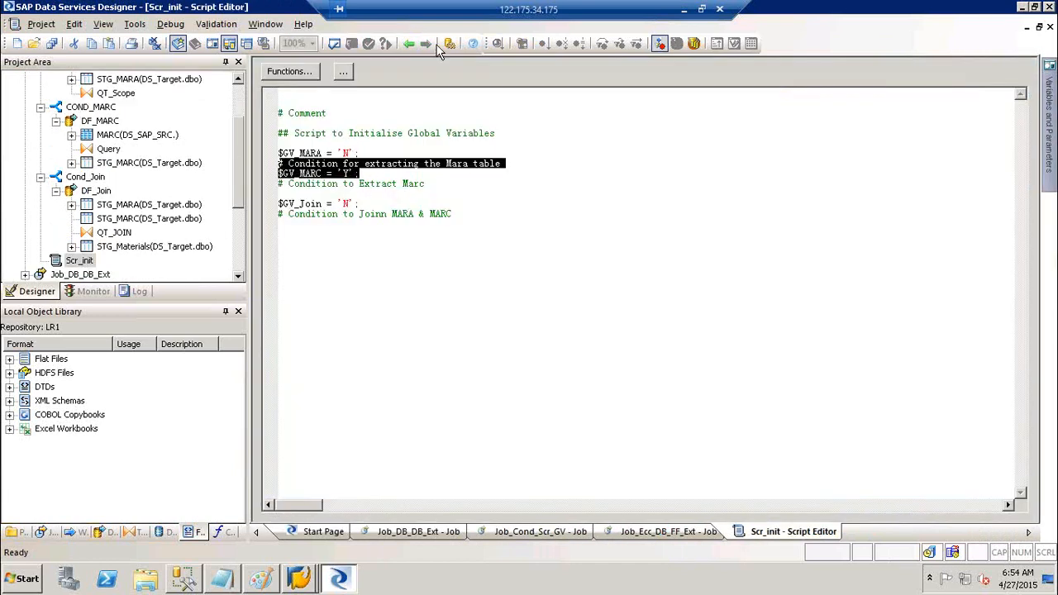
{"action": "left_click", "coordinate": [407, 35]}
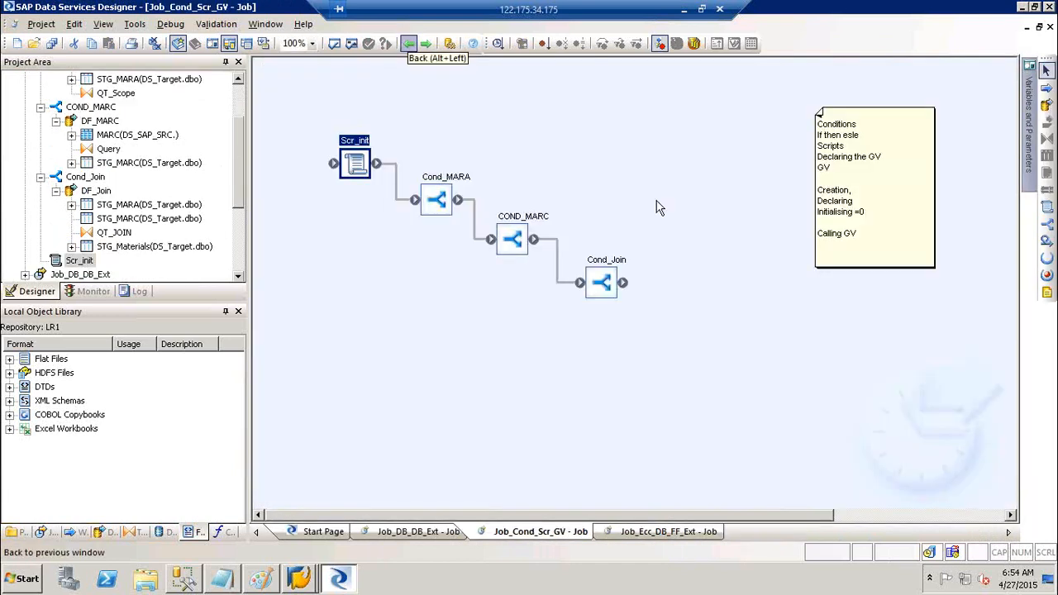
{"action": "left_click", "coordinate": [523, 216]}
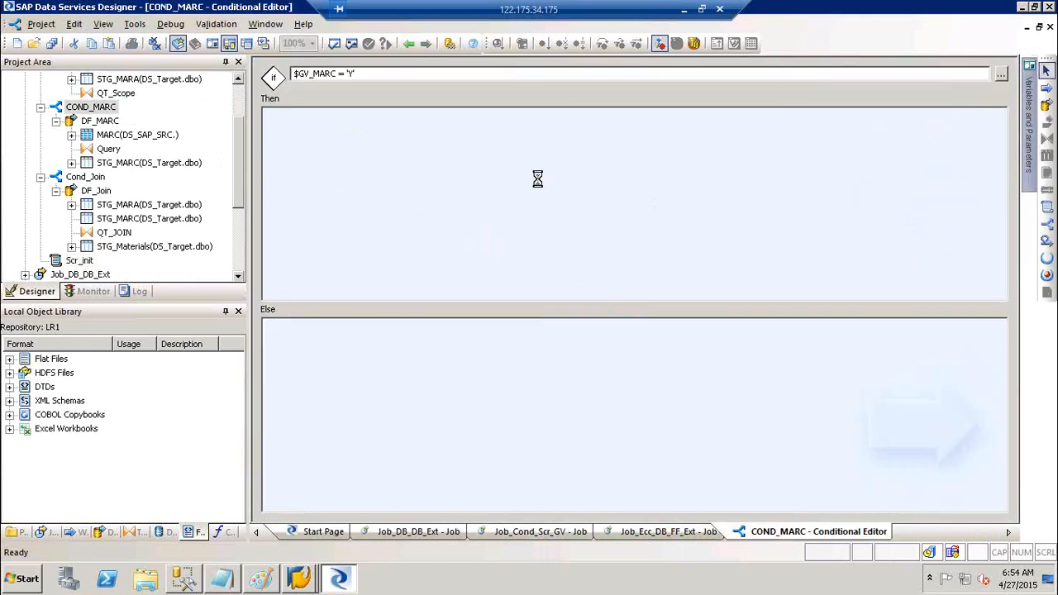
{"action": "left_click", "coordinate": [537, 179]}
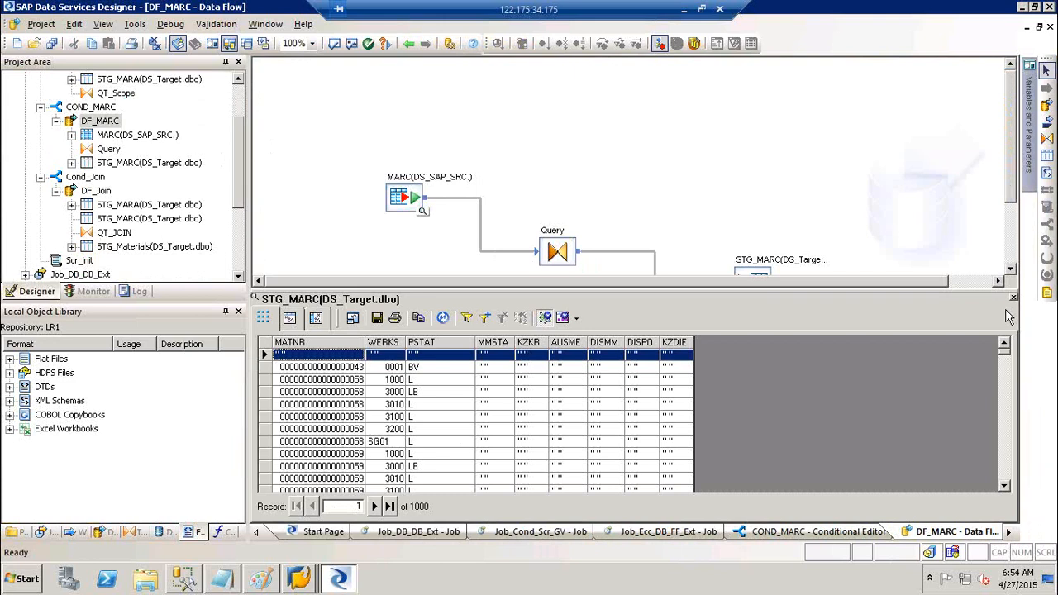
{"action": "left_click", "coordinate": [1014, 298]}
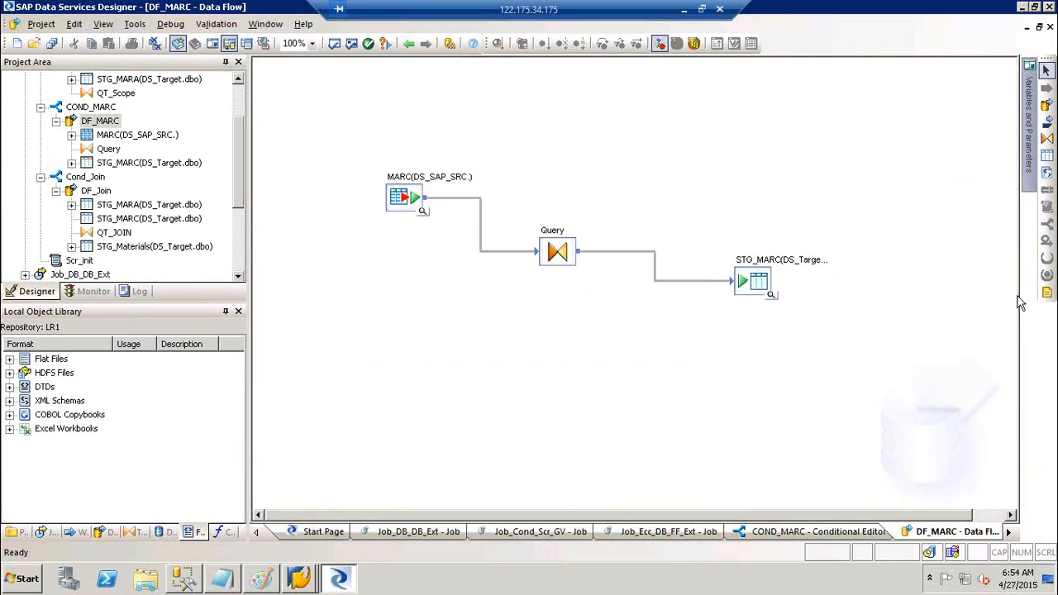
{"action": "left_click", "coordinate": [408, 44]}
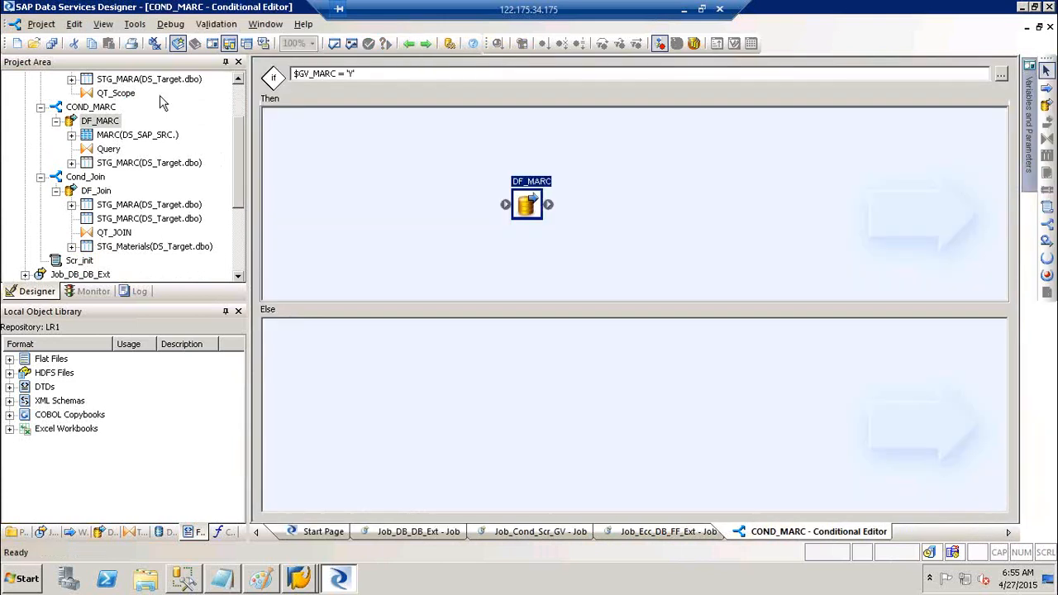
{"action": "scroll", "coordinate": [139, 94], "scroll_direction": "up", "scroll_amount": 2}
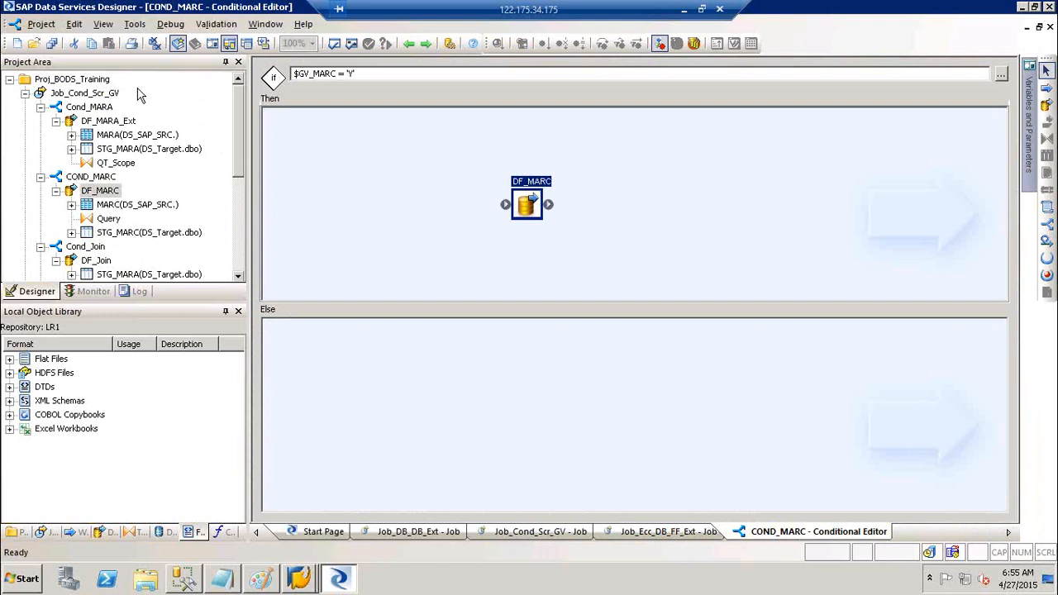
{"action": "left_click", "coordinate": [87, 92]}
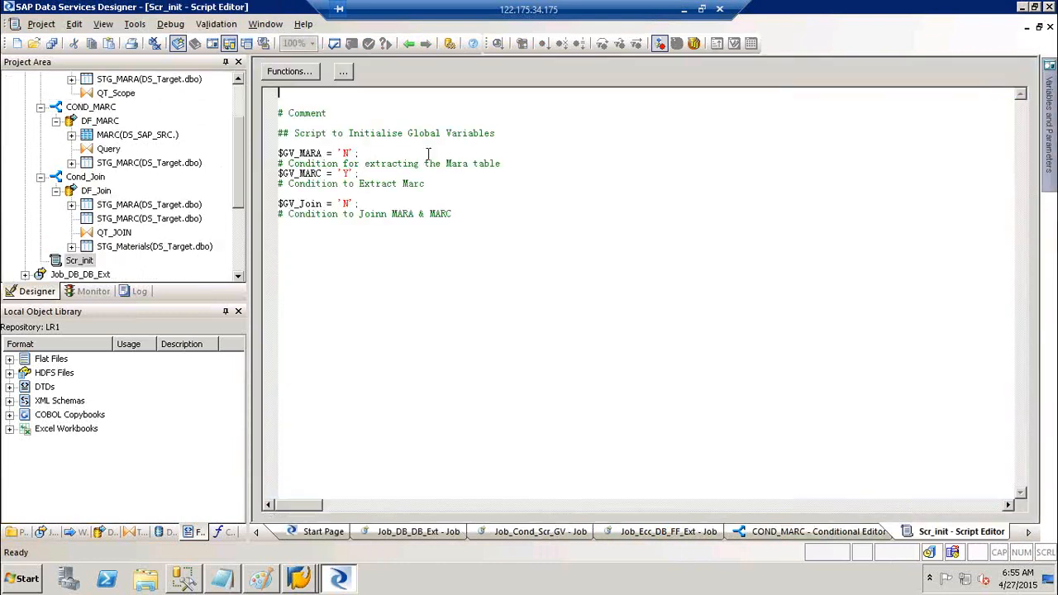
- In Scr_init, change the variable values so only $GV_Join is set to 'Y'
{"action": "double_click", "coordinate": [347, 174]}
{"action": "type", "text": "Y"}
{"action": "double_click", "coordinate": [348, 204]}
{"action": "type", "text": "Y"}
{"action": "left_click", "coordinate": [397, 284]}
{"action": "scroll", "coordinate": [165, 165], "scroll_direction": "up", "scroll_amount": 2}
- Save the changes and rerun Job_Cond_Scr_GV
{"action": "left_click", "coordinate": [91, 92]}
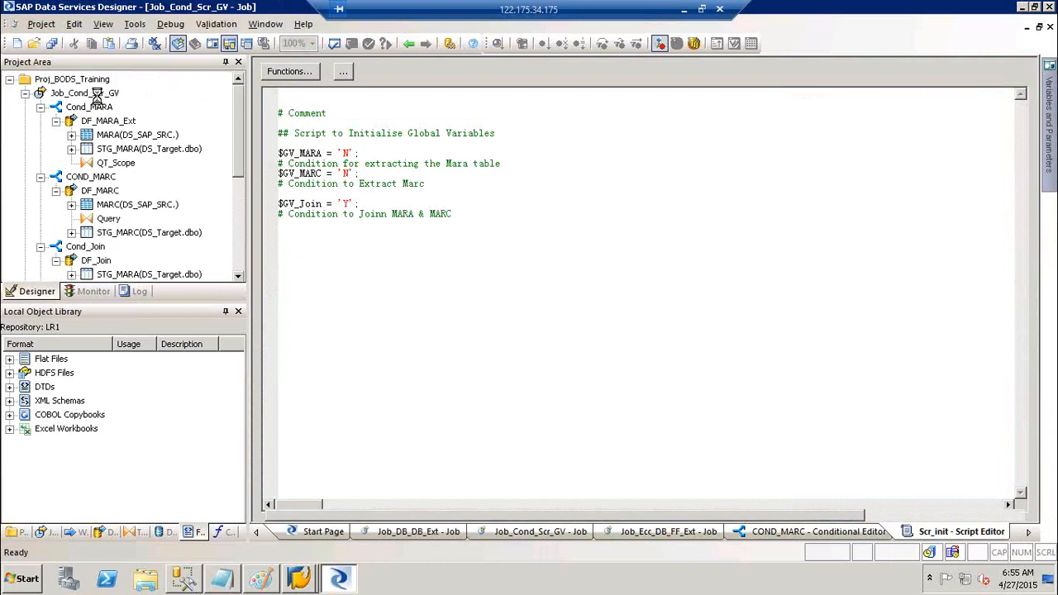
{"action": "right_click", "coordinate": [104, 97]}
{"action": "left_click", "coordinate": [124, 106]}
{"action": "key", "text": "Return"}
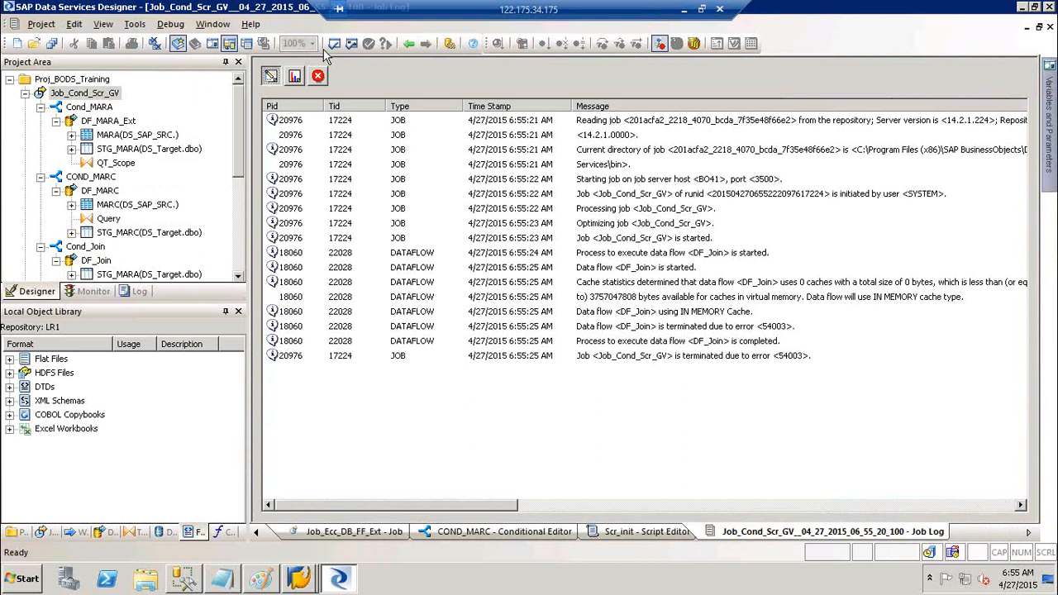
- Open the error log and review DF_Join's PRIMARY KEY violation and duplicate key rows
{"action": "left_click", "coordinate": [321, 77]}
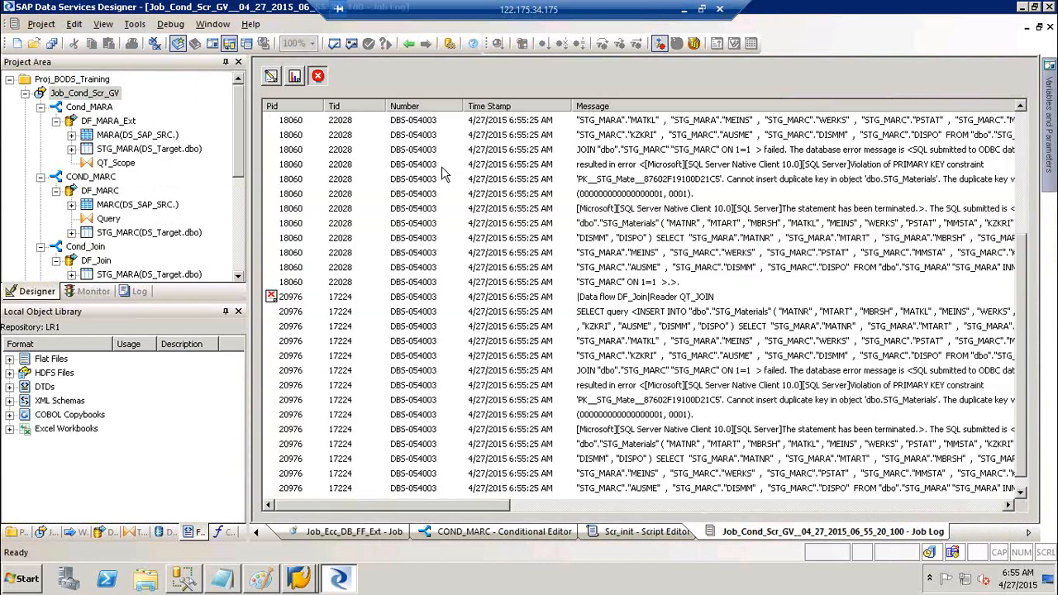
{"action": "left_click", "coordinate": [932, 164]}
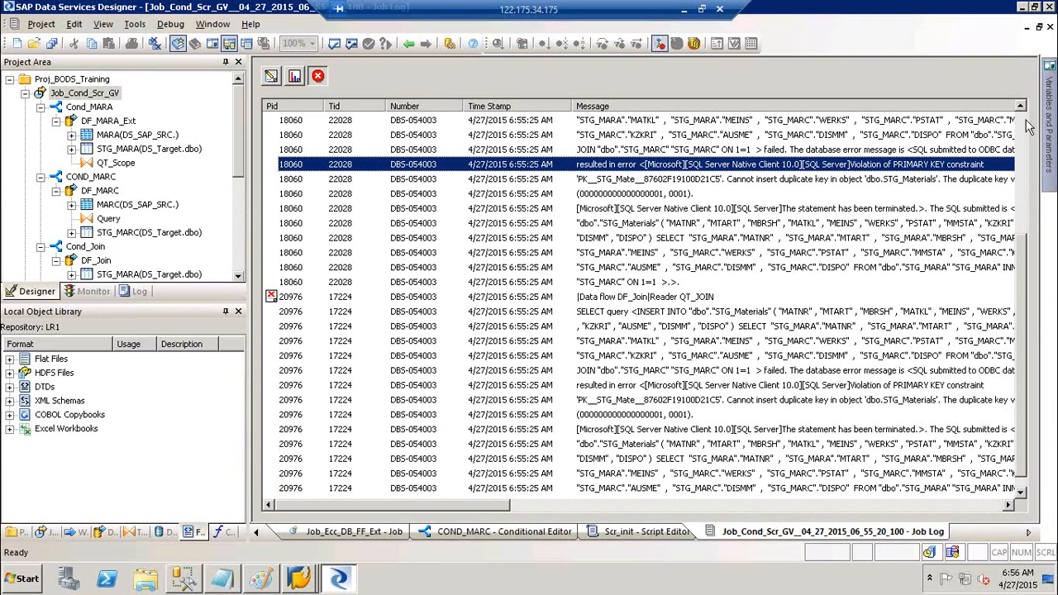
{"action": "scroll", "coordinate": [1025, 128], "scroll_direction": "up", "scroll_amount": 4}
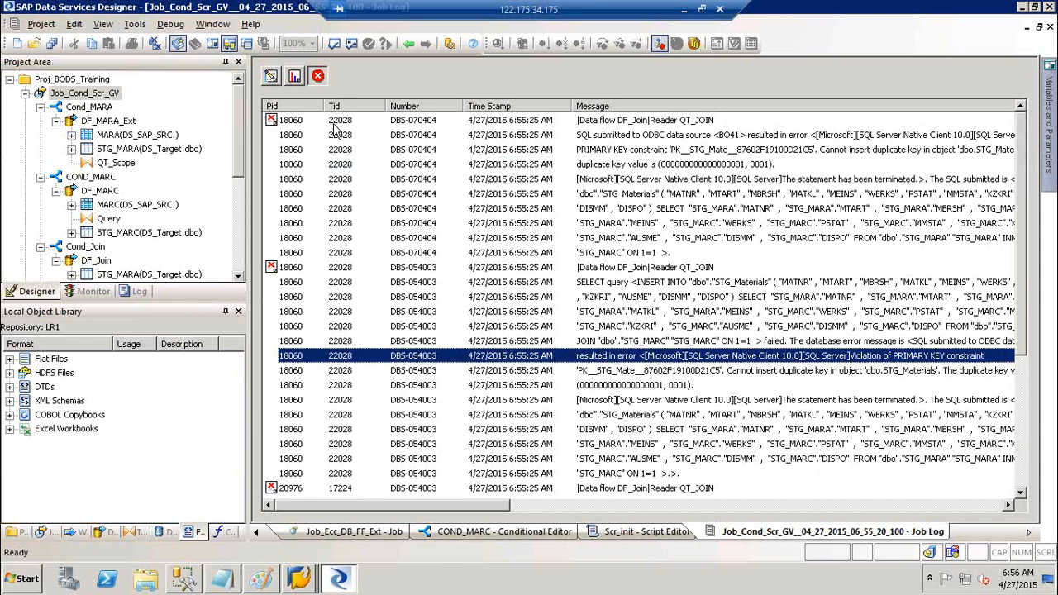
{"action": "left_click", "coordinate": [273, 122]}
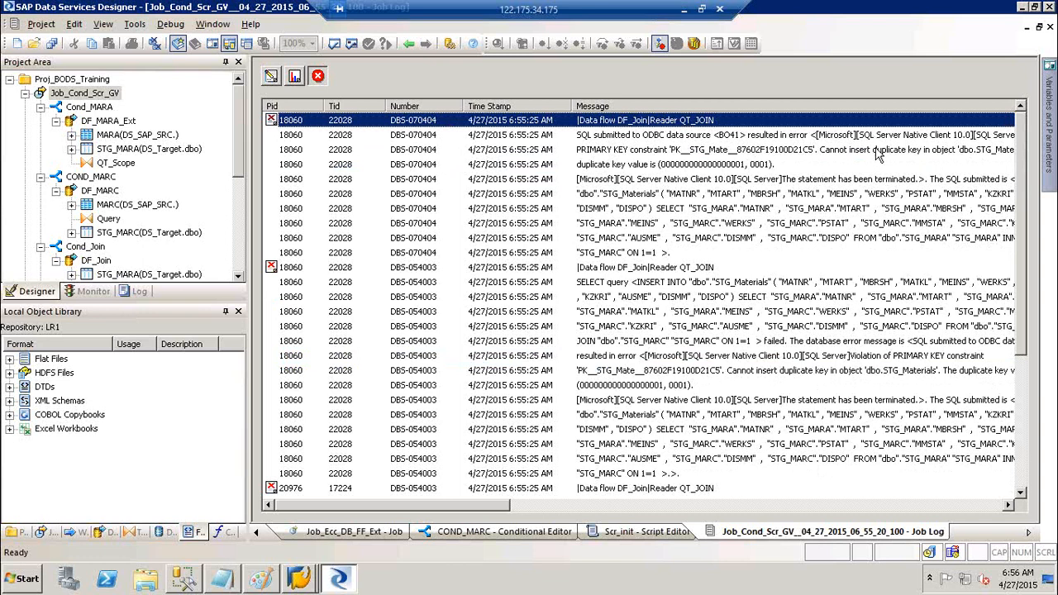
{"action": "left_click", "coordinate": [877, 152]}
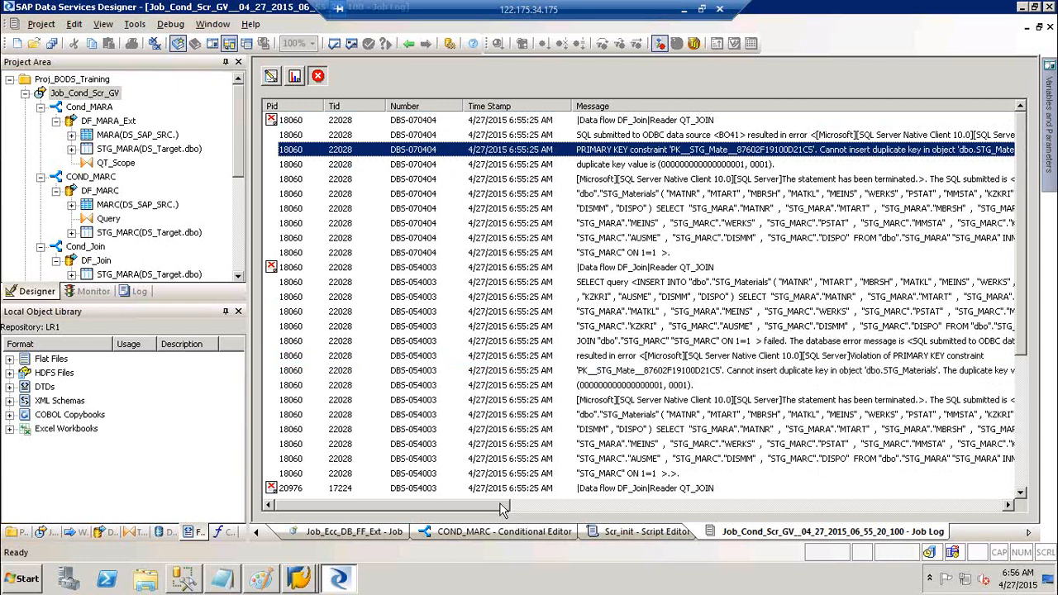
{"action": "left_click_drag", "start_coordinate": [500, 506], "coordinate": [523, 508]}
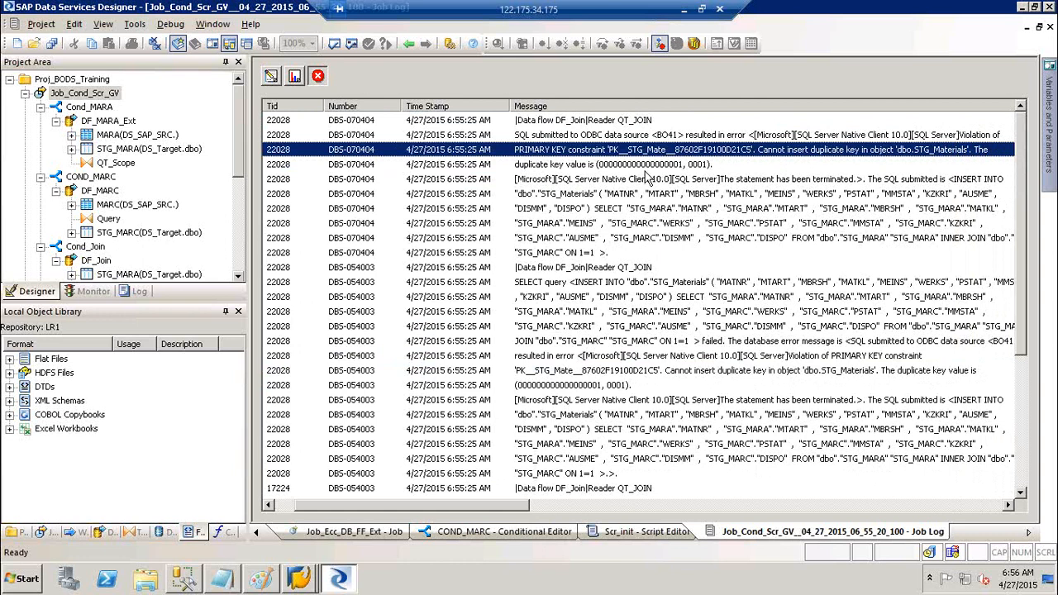
{"action": "left_click", "coordinate": [647, 169]}
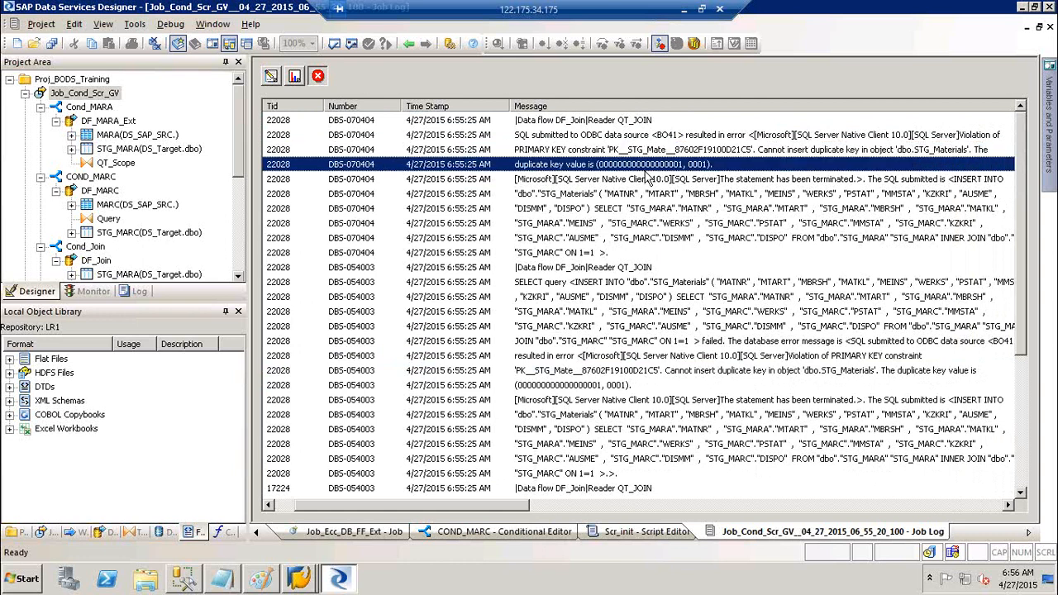
{"action": "left_click", "coordinate": [587, 391]}
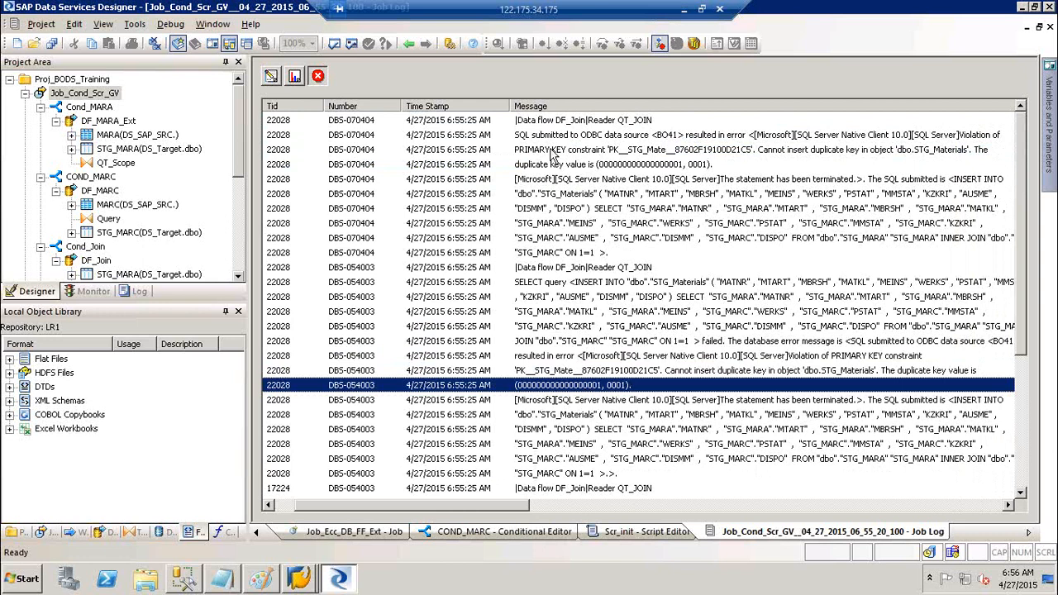
{"action": "left_click", "coordinate": [551, 151]}
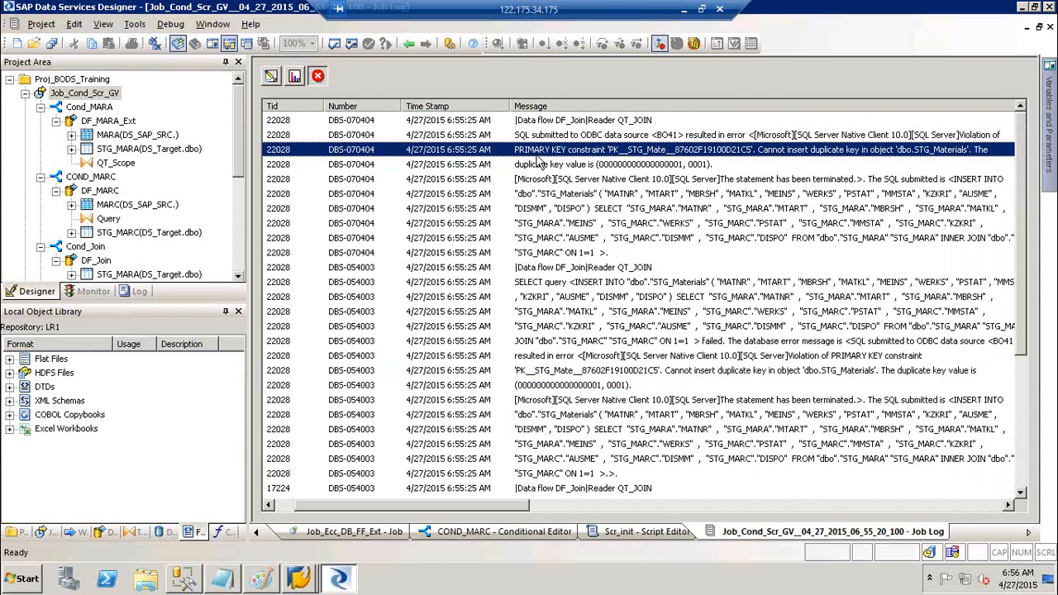
- Collapse the Cond_MARA, COND_MARC and Cond_Join branches in the Project Area
{"action": "left_click", "coordinate": [40, 107]}
{"action": "left_click", "coordinate": [40, 121]}
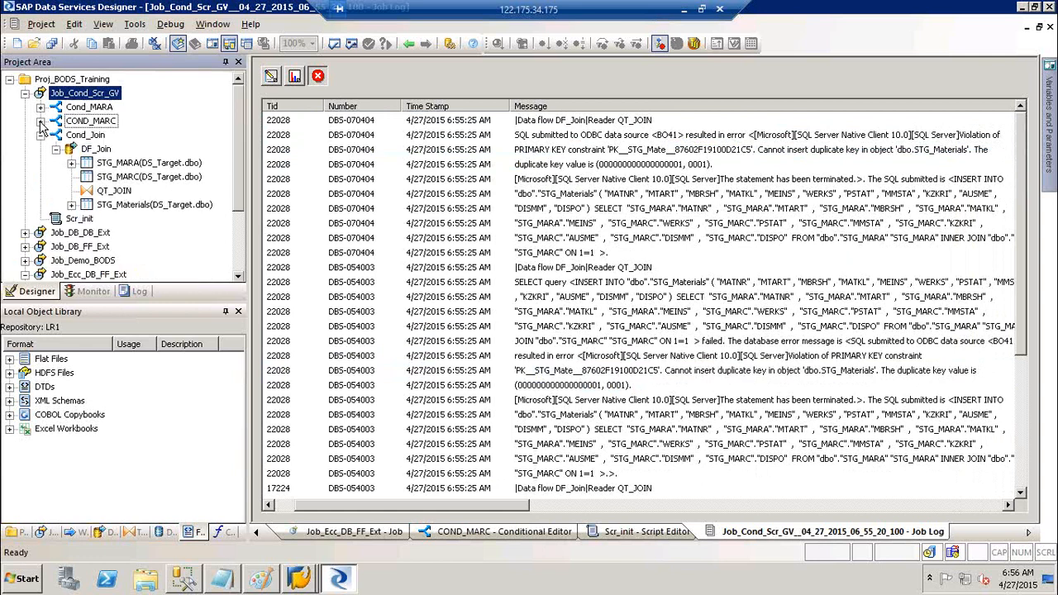
{"action": "left_click", "coordinate": [40, 136]}
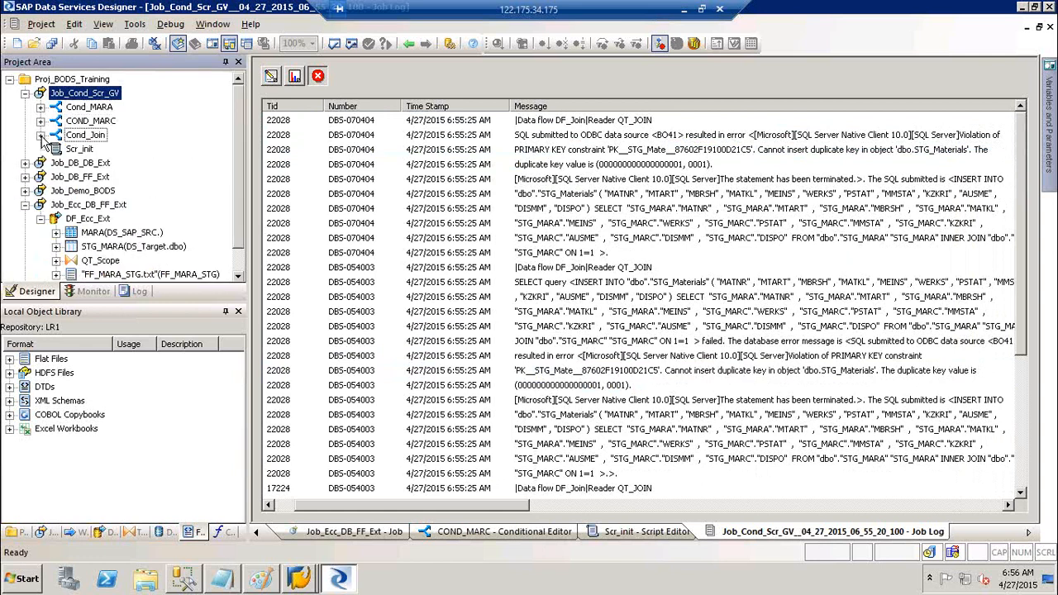
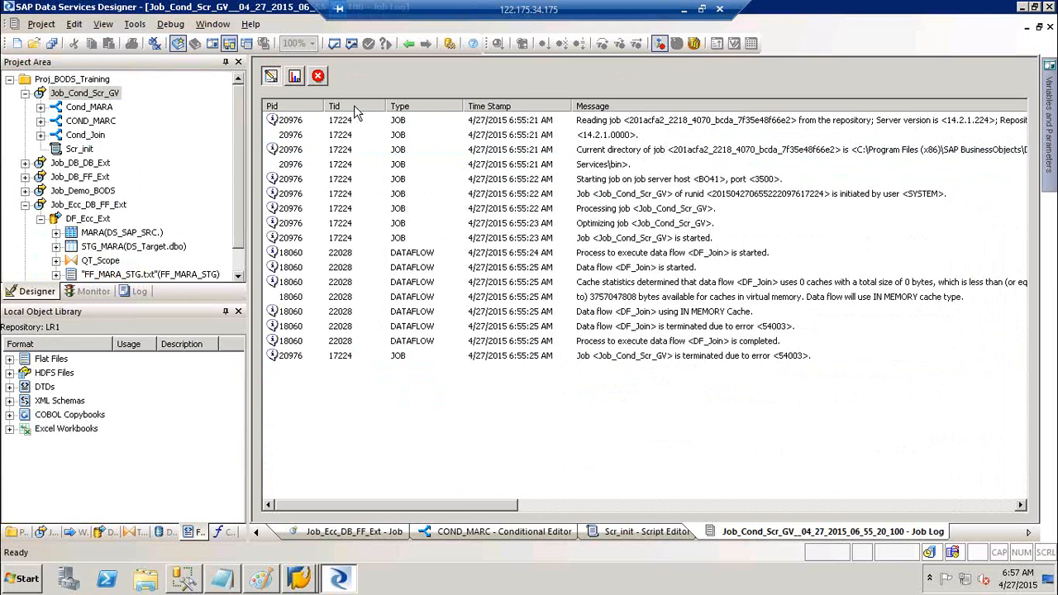
- Review the failed run's error log, then open the DF_Join data flow under Cond_Join
{"action": "left_click", "coordinate": [318, 78]}
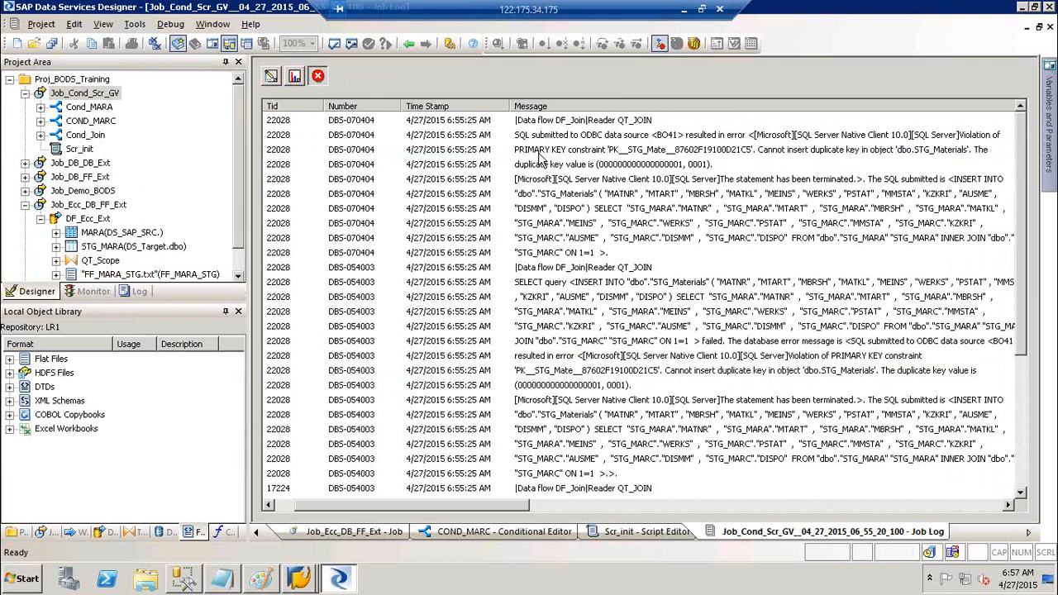
{"action": "left_click", "coordinate": [40, 136]}
{"action": "left_click", "coordinate": [92, 150]}
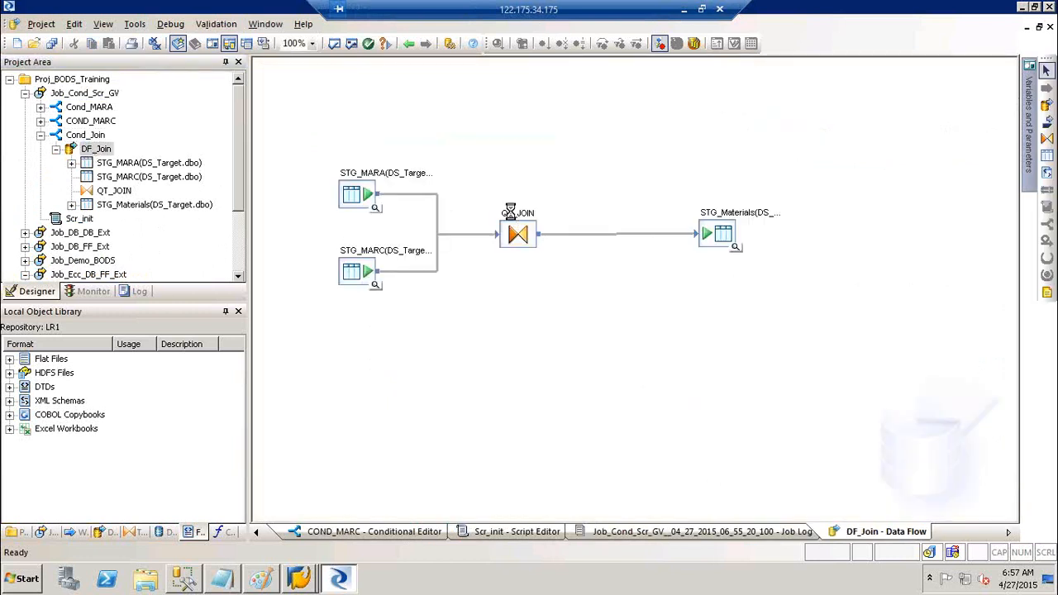
{"action": "left_click", "coordinate": [510, 212]}
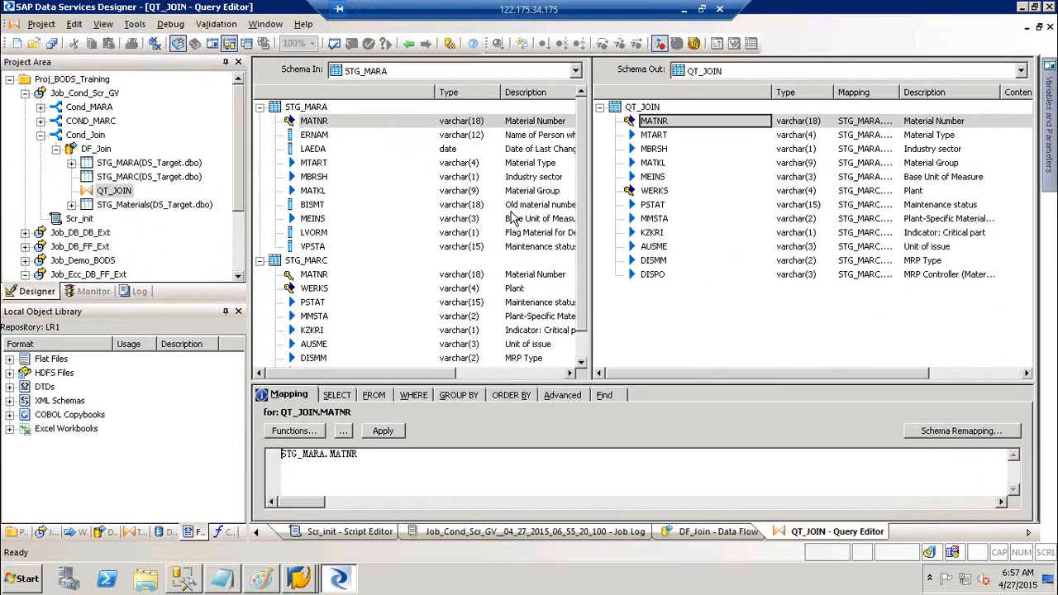
{"action": "left_click", "coordinate": [658, 122]}
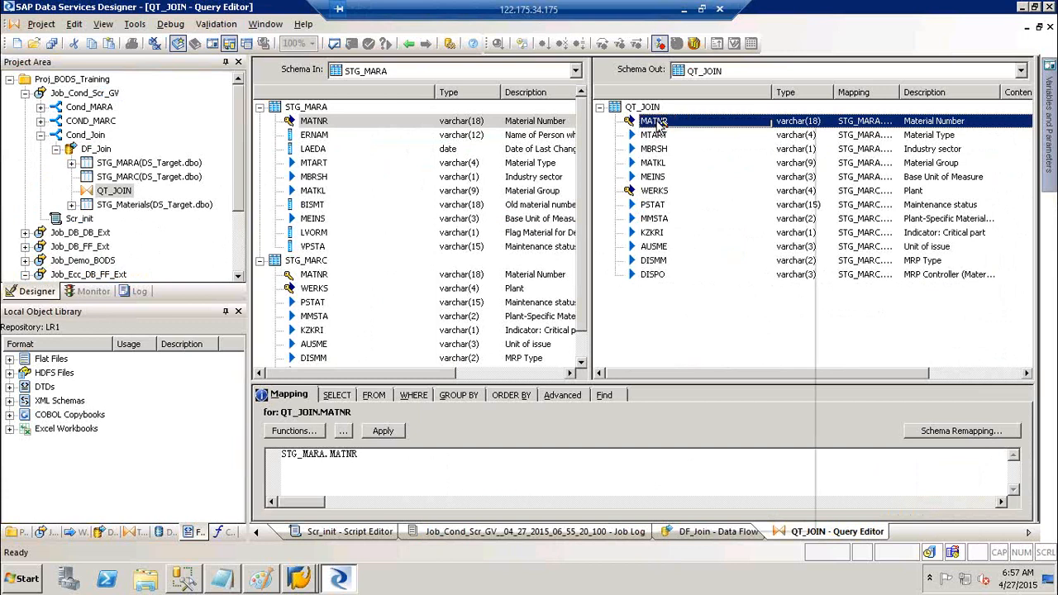
{"action": "right_click", "coordinate": [661, 123]}
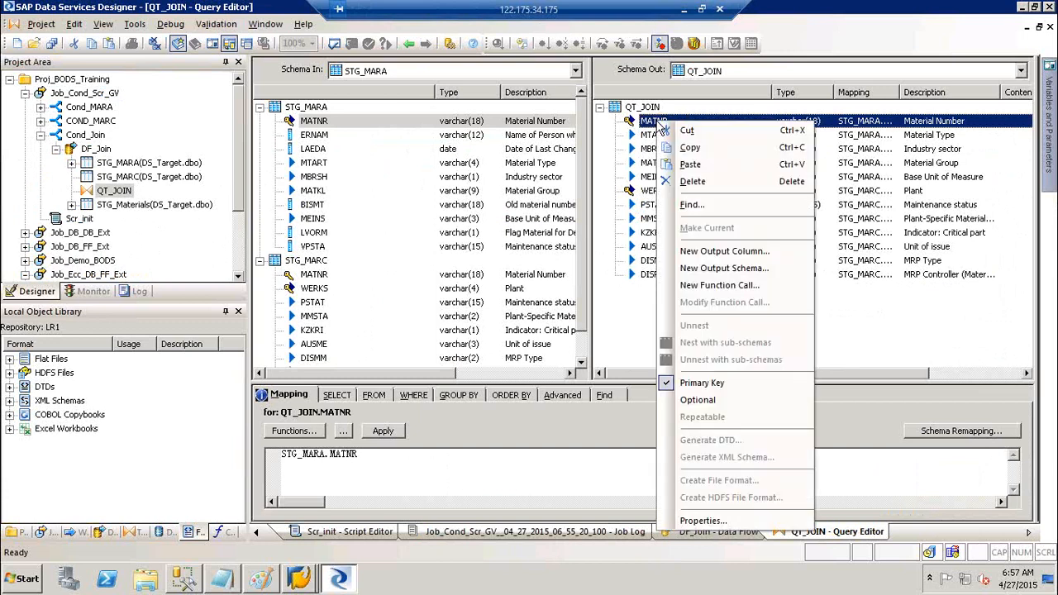
{"action": "left_click", "coordinate": [606, 153]}
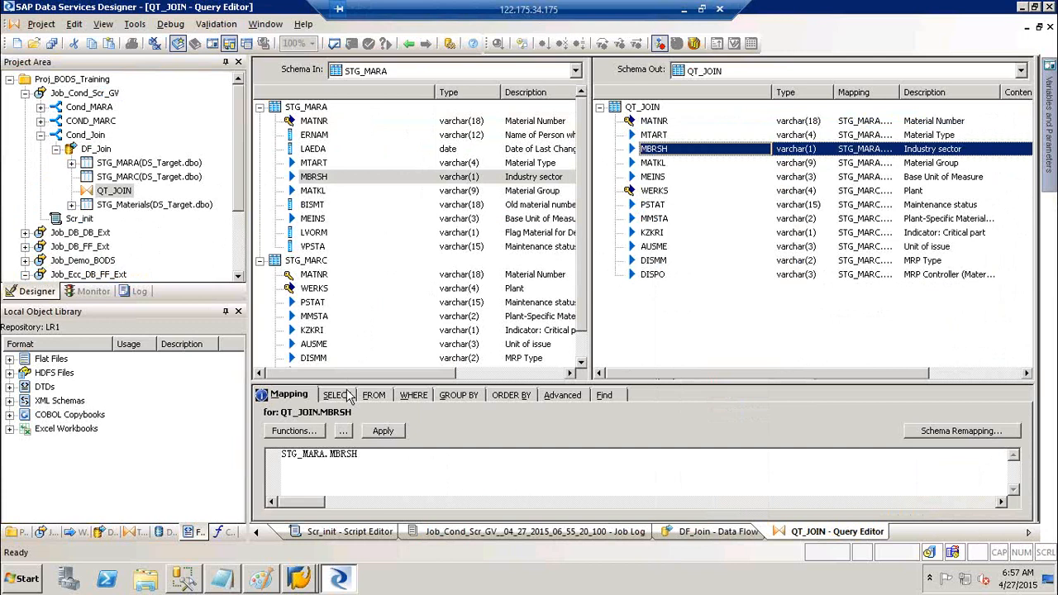
{"action": "left_click", "coordinate": [409, 42]}
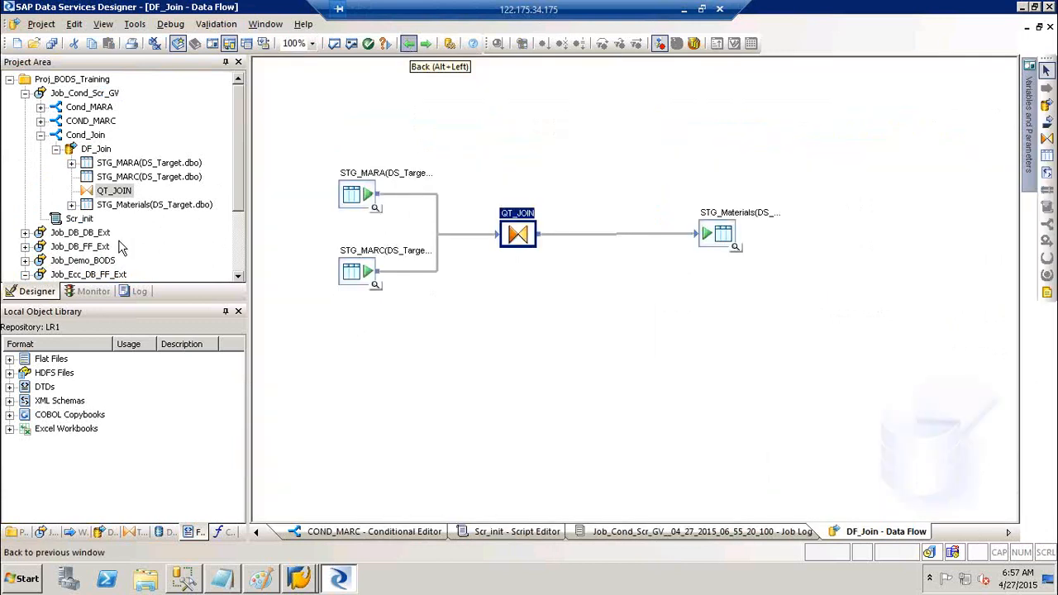
{"action": "left_click", "coordinate": [72, 293]}
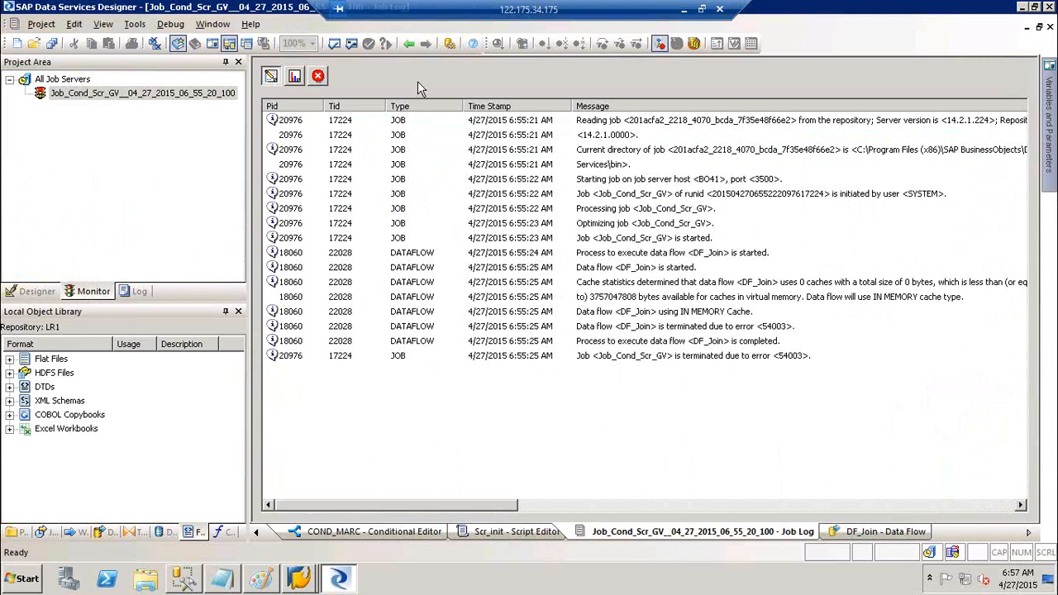
{"action": "left_click", "coordinate": [318, 76]}
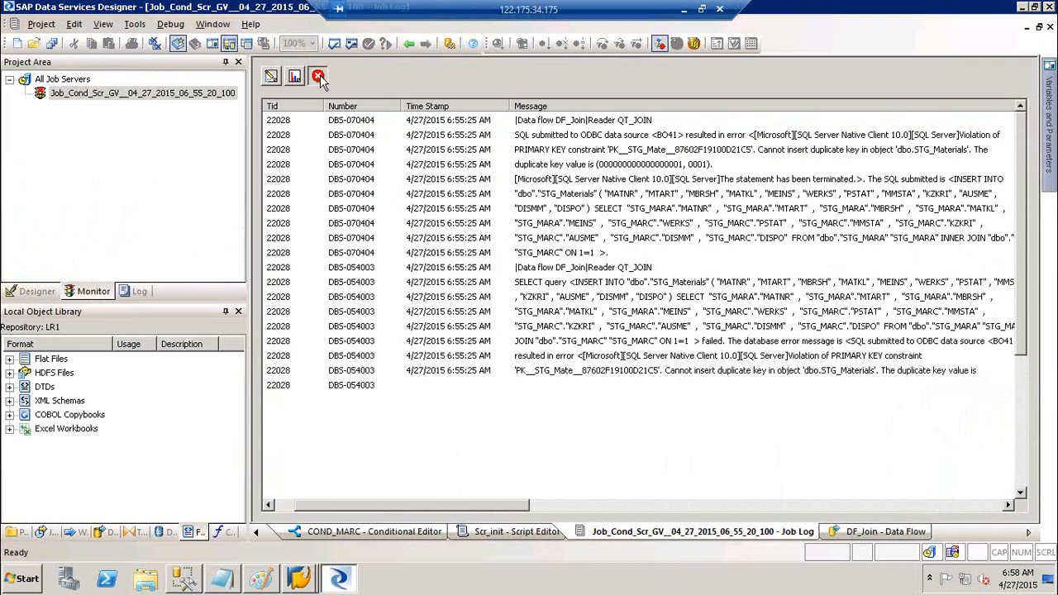
{"action": "left_click", "coordinate": [796, 154]}
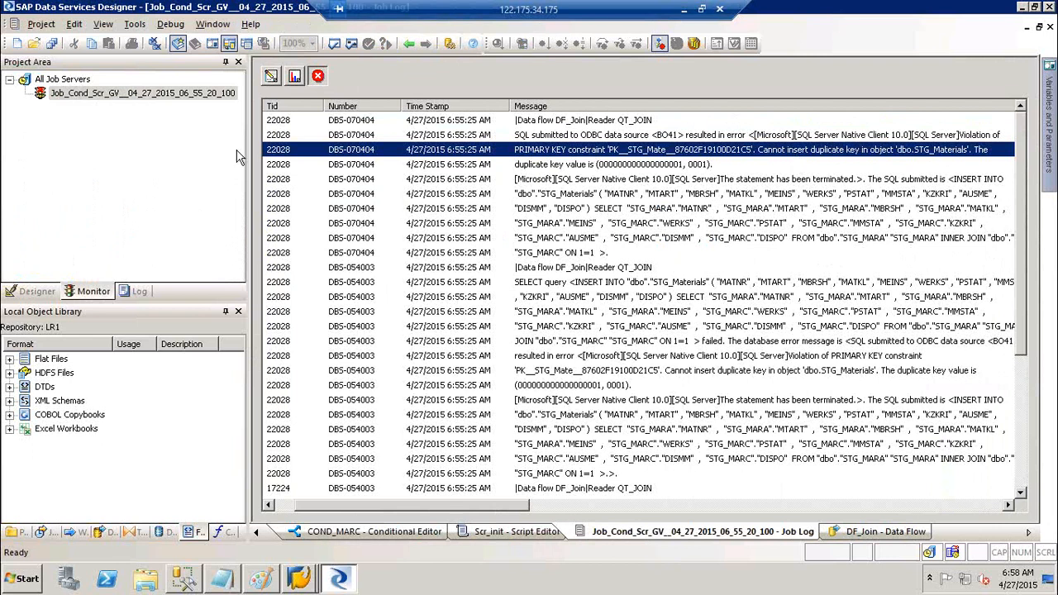
{"action": "left_click", "coordinate": [33, 304]}
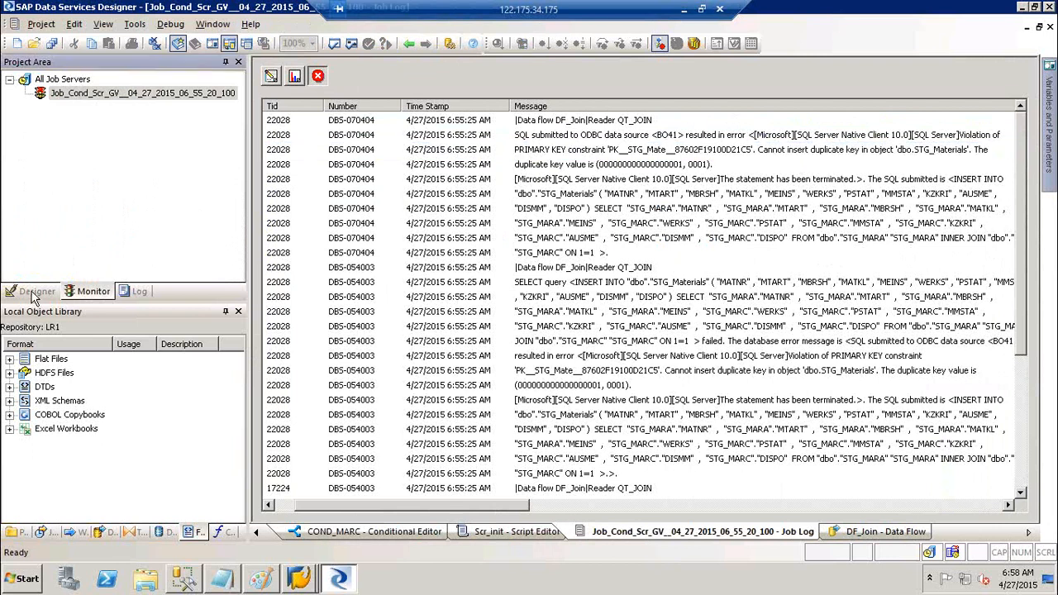
{"action": "left_click", "coordinate": [35, 294]}
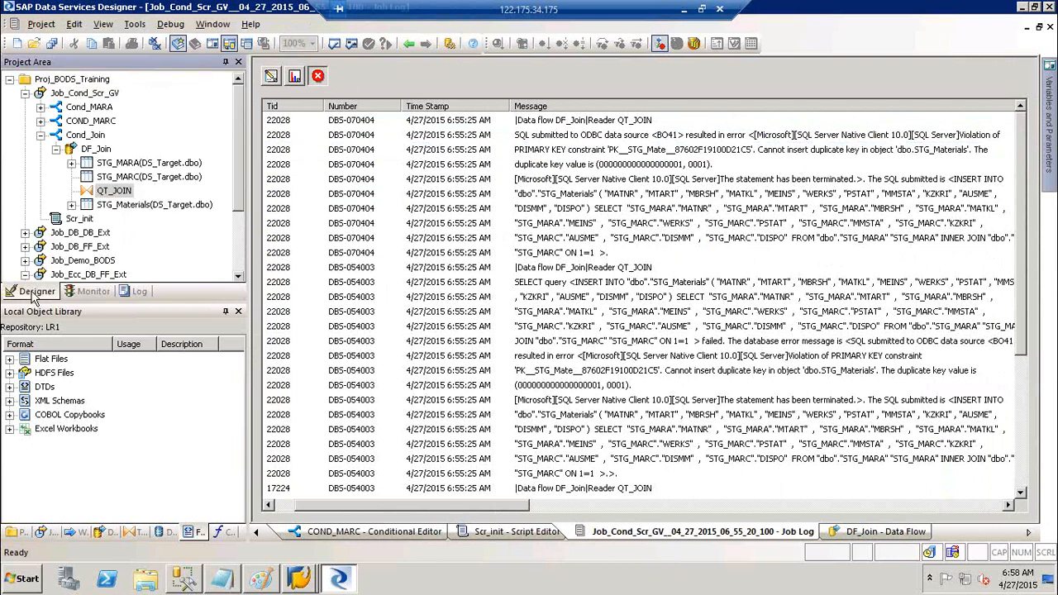
{"action": "double_click", "coordinate": [96, 149]}
{"action": "double_click", "coordinate": [520, 230]}
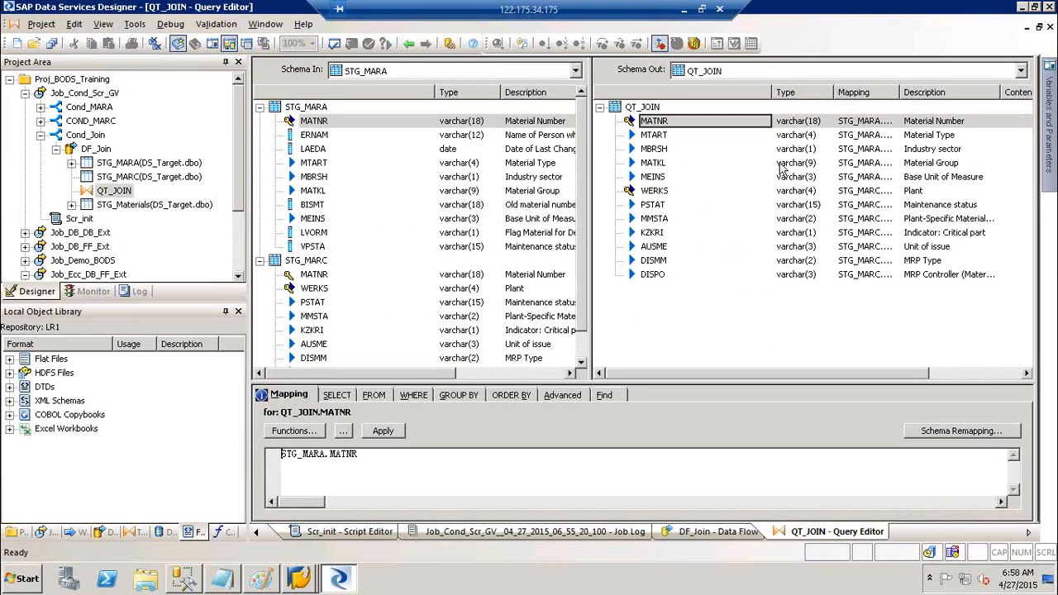
- Clear the Primary Key flag on QT_JOIN's MATNR and WERKS output columns, then return to Job_Cond_Scr_GV
{"action": "left_click", "coordinate": [652, 123]}
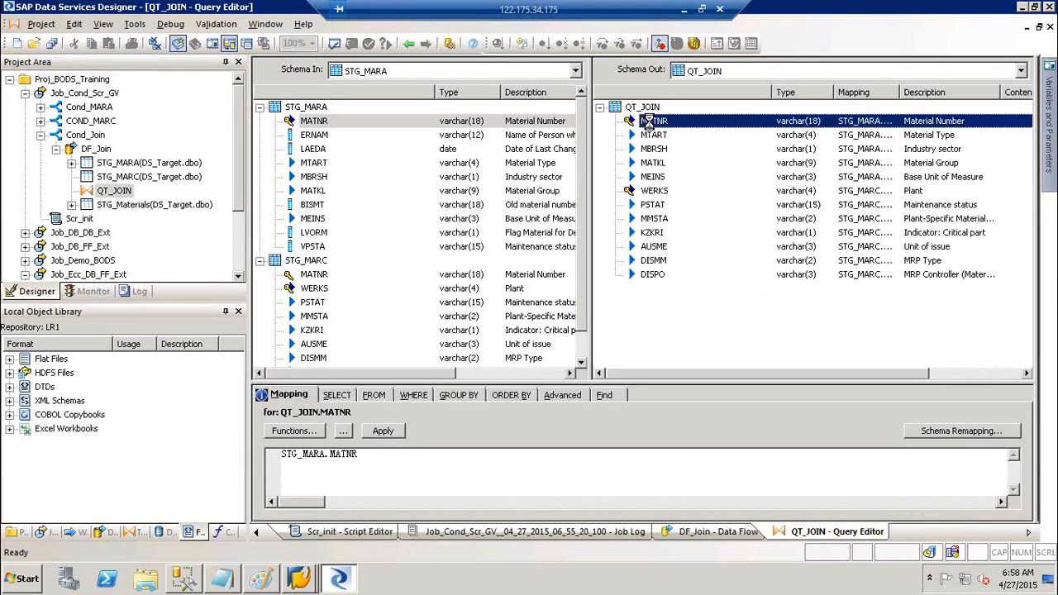
{"action": "right_click", "coordinate": [649, 121]}
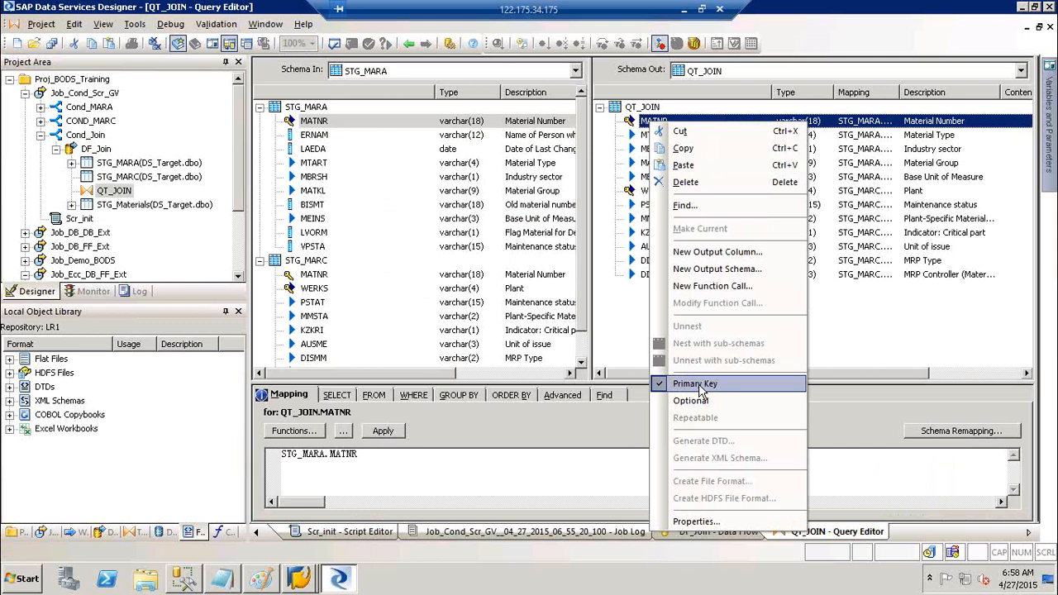
{"action": "left_click", "coordinate": [699, 385]}
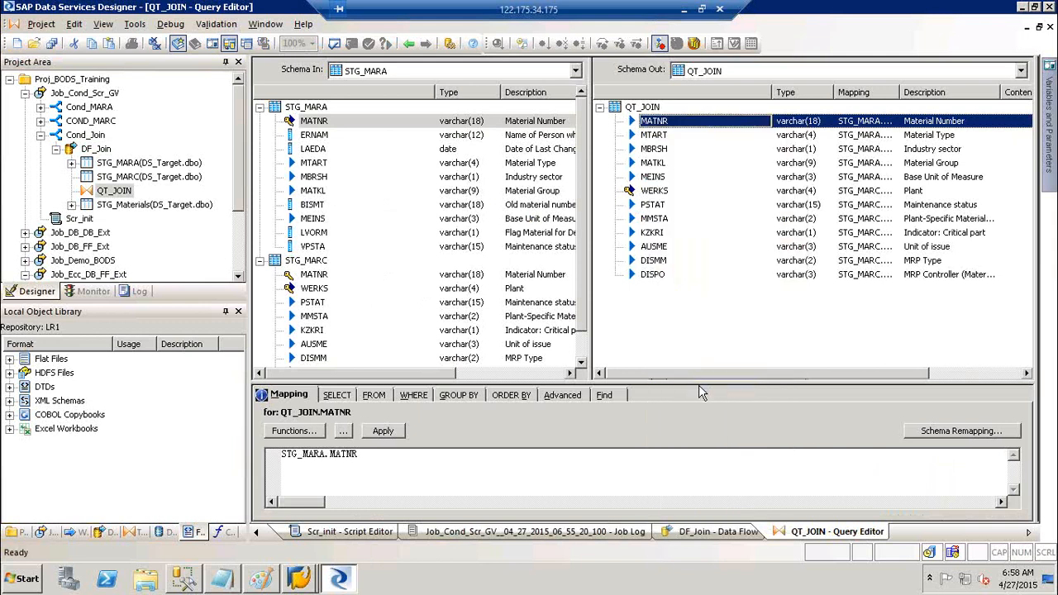
{"action": "left_click", "coordinate": [661, 191]}
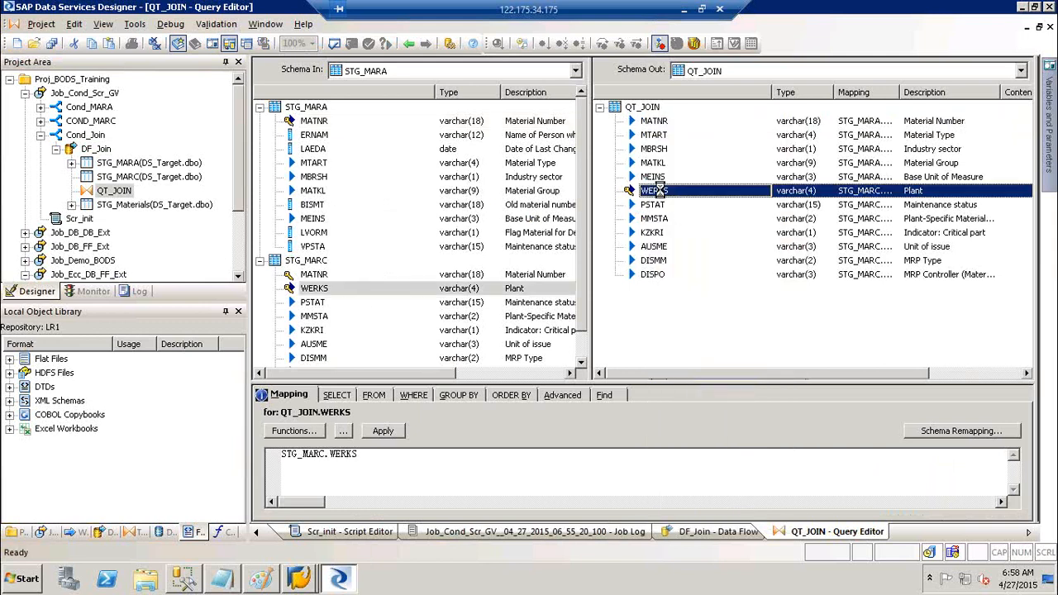
{"action": "right_click", "coordinate": [661, 192]}
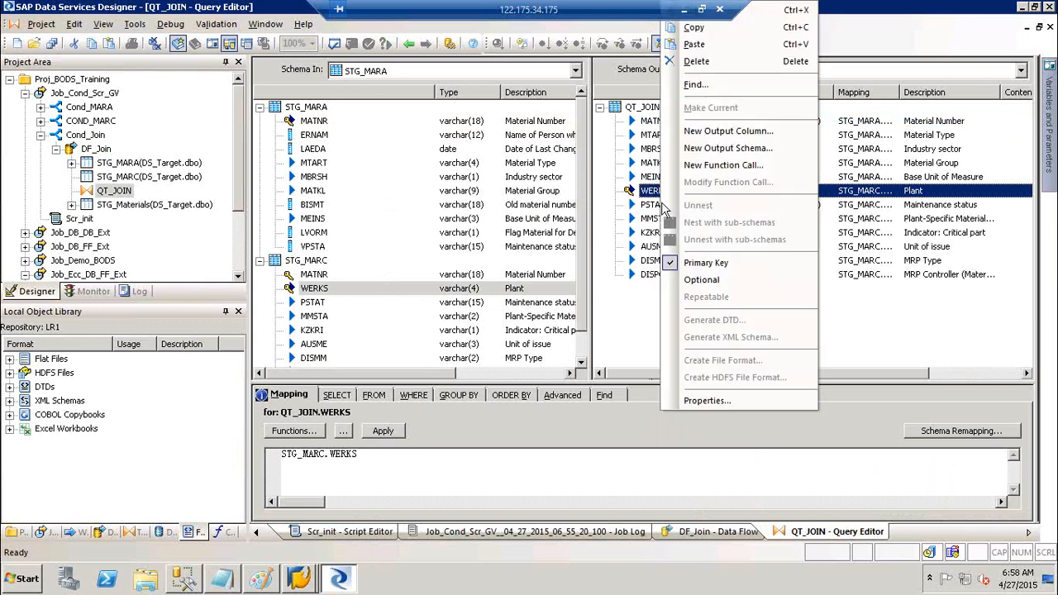
{"action": "left_click", "coordinate": [707, 263]}
{"action": "left_click", "coordinate": [409, 44]}
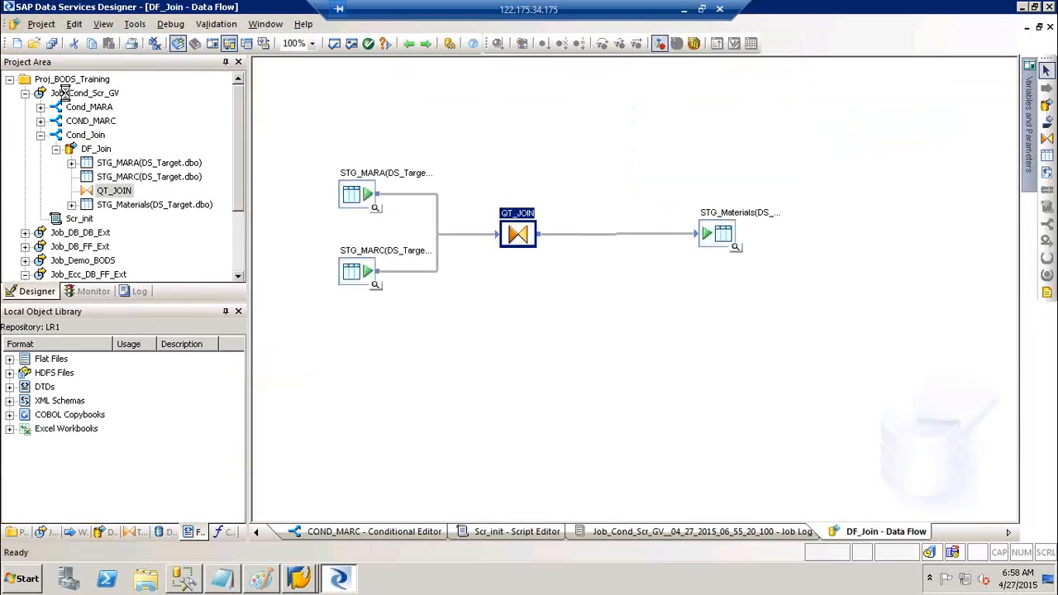
{"action": "left_click", "coordinate": [64, 93]}
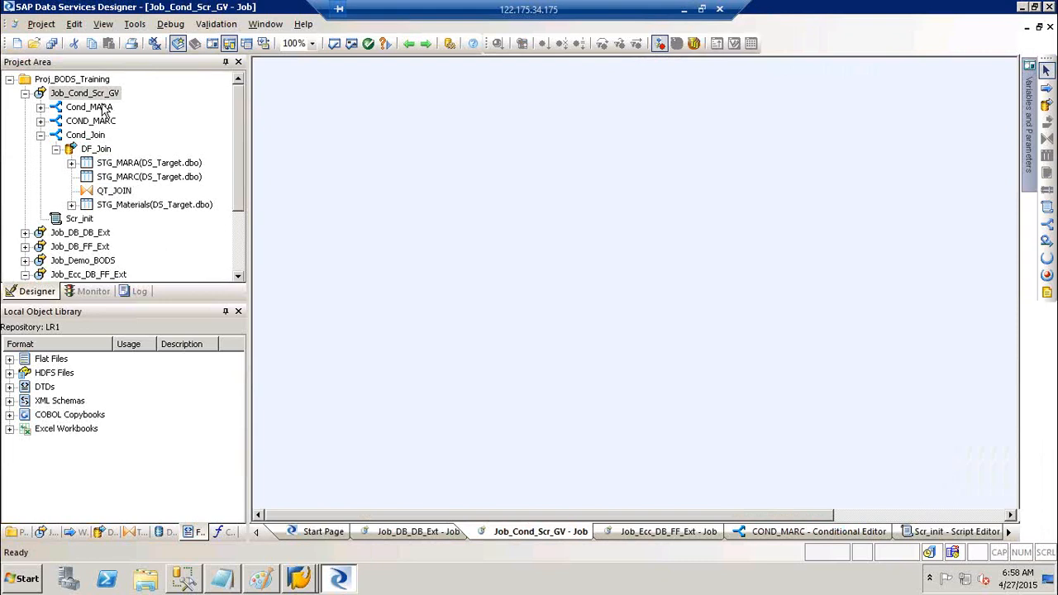
- Save all and rerun Job_Cond_Scr_GV, comparing its trace messages and DF_Join monitor statistics
{"action": "key", "text": "F8"}
{"action": "key", "text": "Escape"}
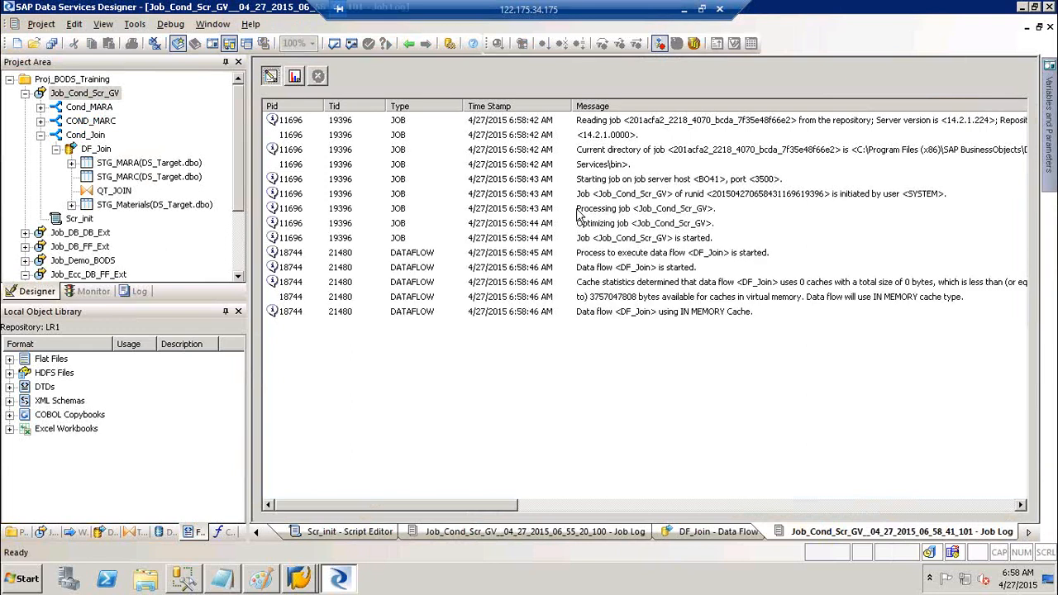
{"action": "left_click", "coordinate": [296, 81]}
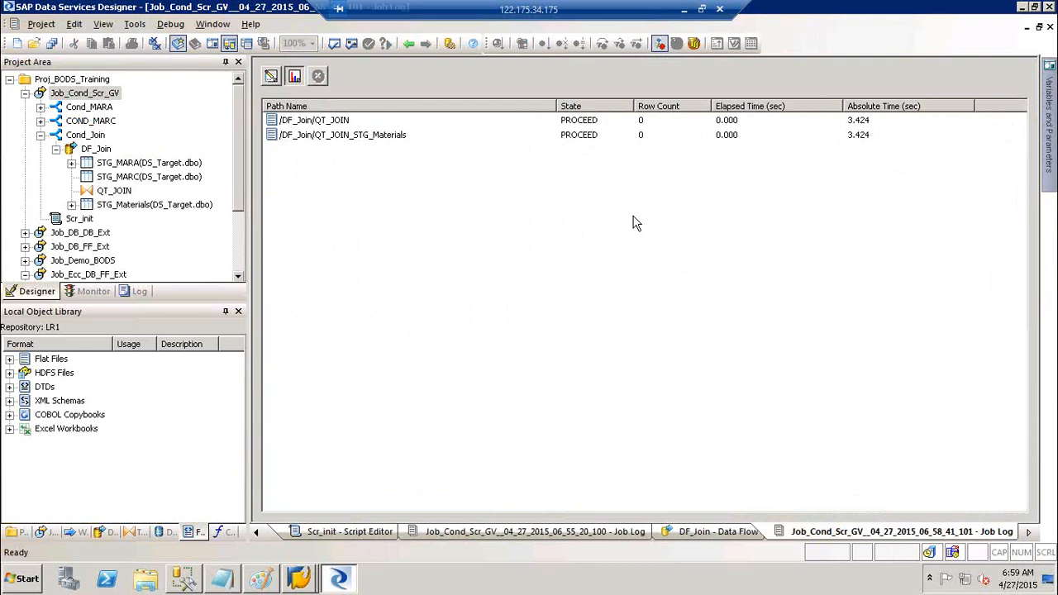
{"action": "left_click", "coordinate": [272, 76]}
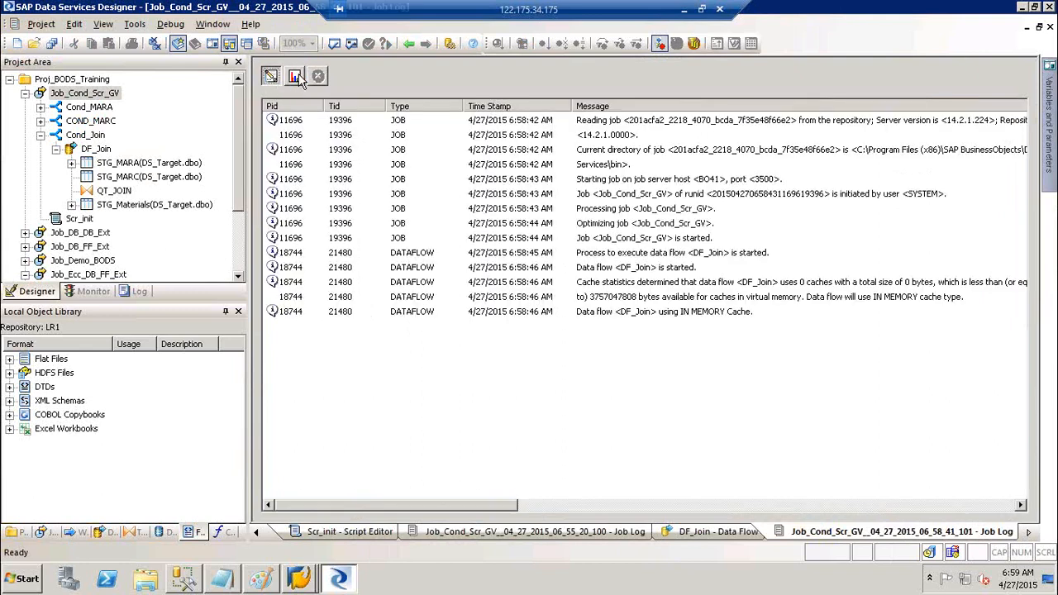
{"action": "left_click", "coordinate": [297, 77]}
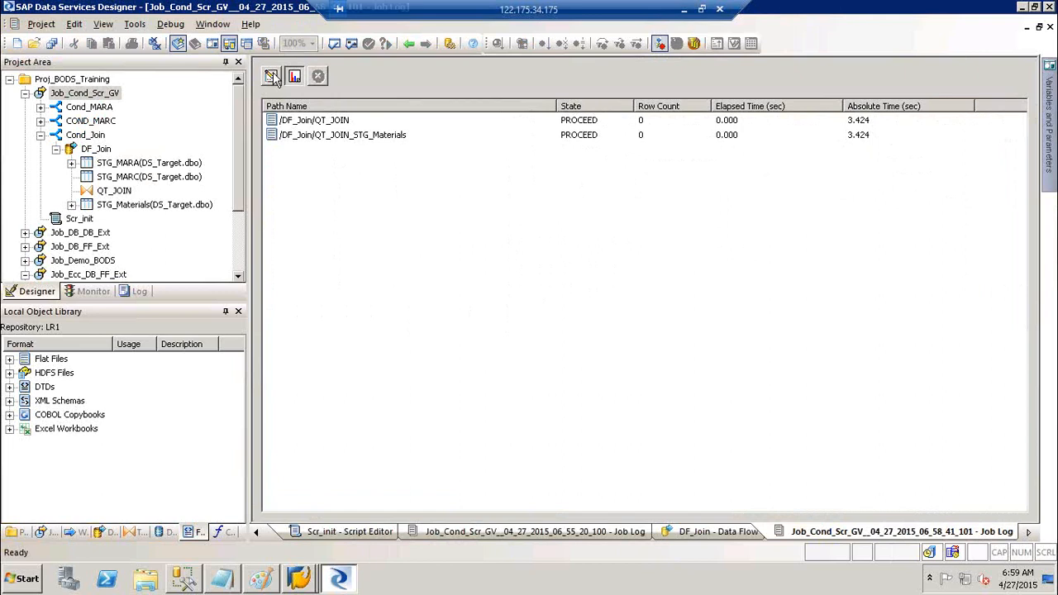
{"action": "left_click", "coordinate": [273, 76]}
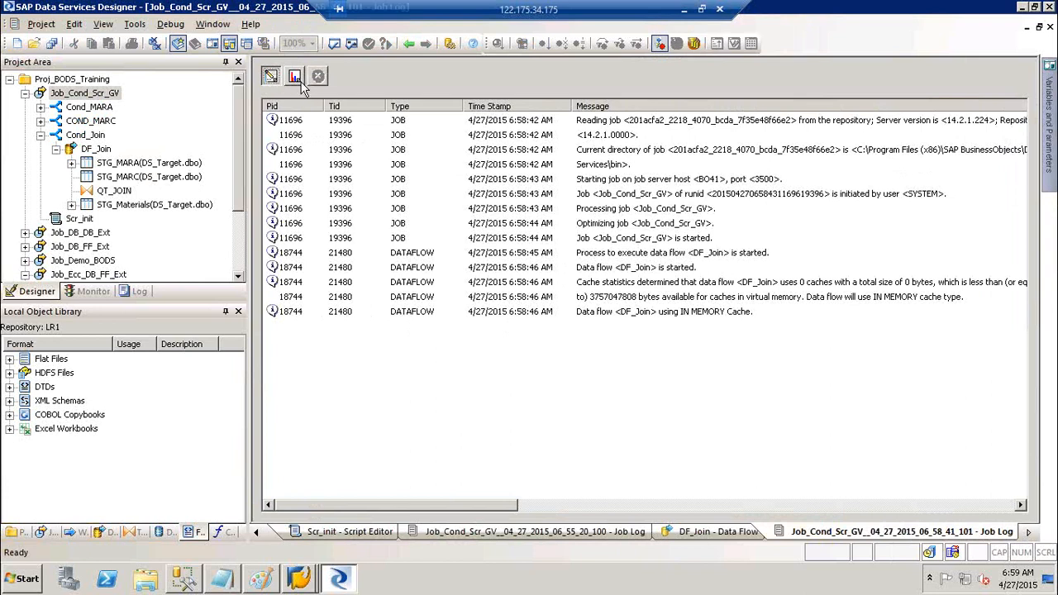
{"action": "left_click", "coordinate": [294, 77]}
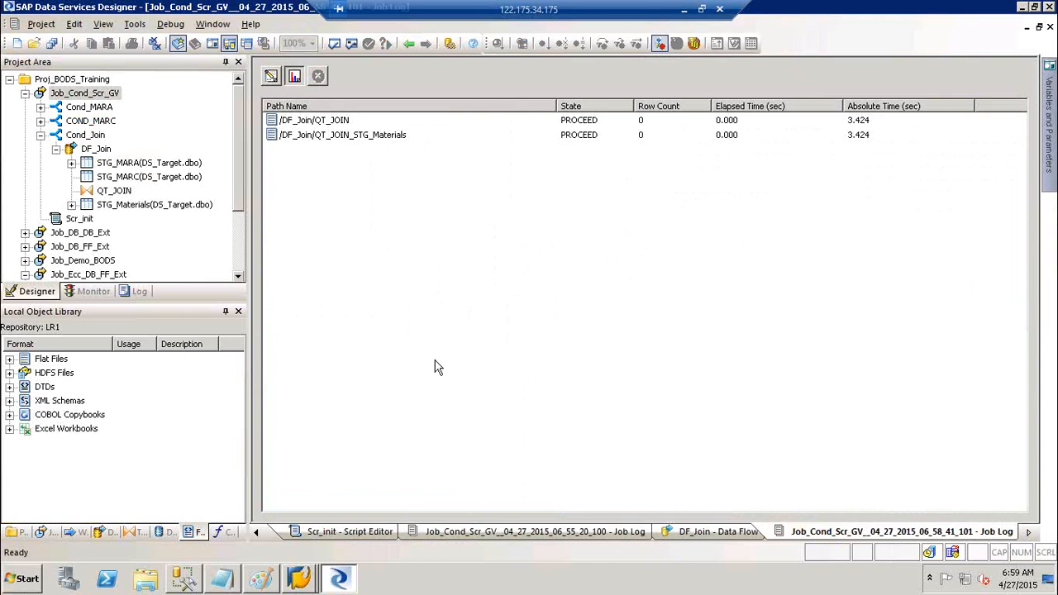
- Step back through earlier views to the Cond_Join conditional editor
{"action": "left_click", "coordinate": [411, 44]}
{"action": "left_click", "coordinate": [411, 44]}
{"action": "left_click", "coordinate": [411, 44]}
{"action": "left_click", "coordinate": [410, 43]}
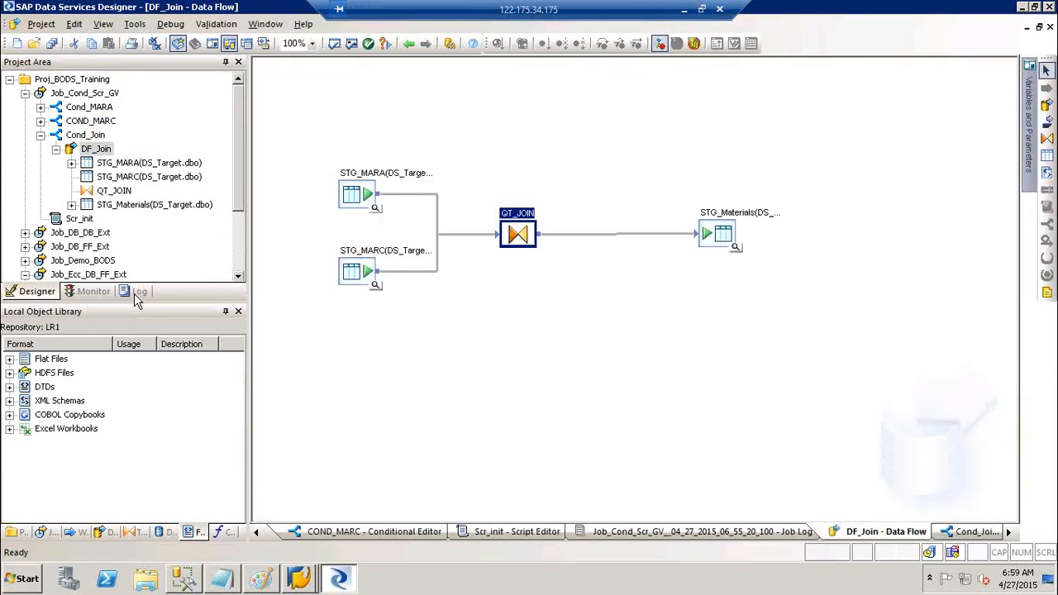
{"action": "left_click", "coordinate": [135, 294]}
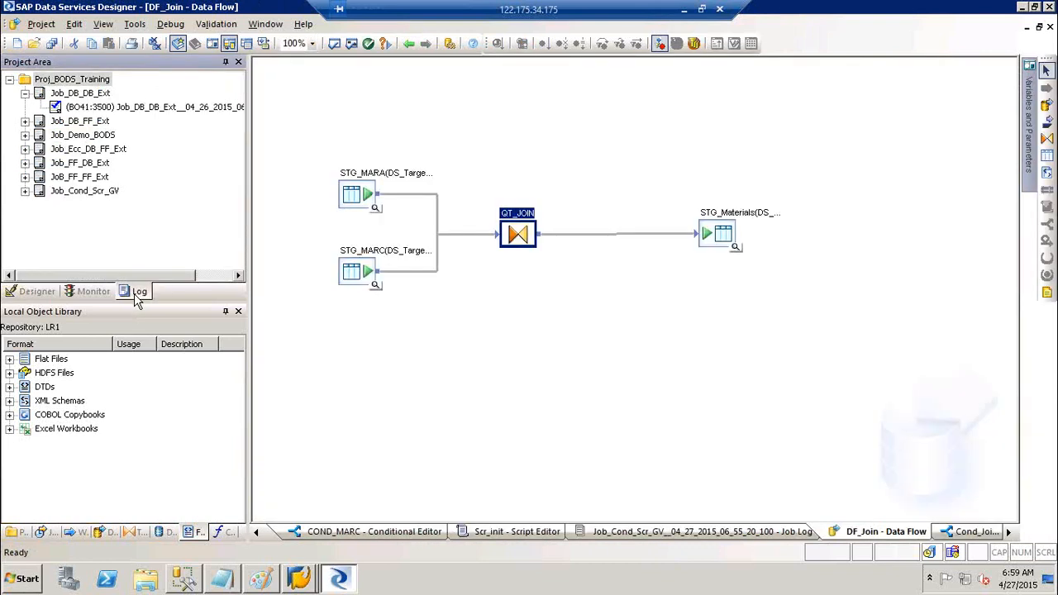
{"action": "left_click", "coordinate": [104, 110]}
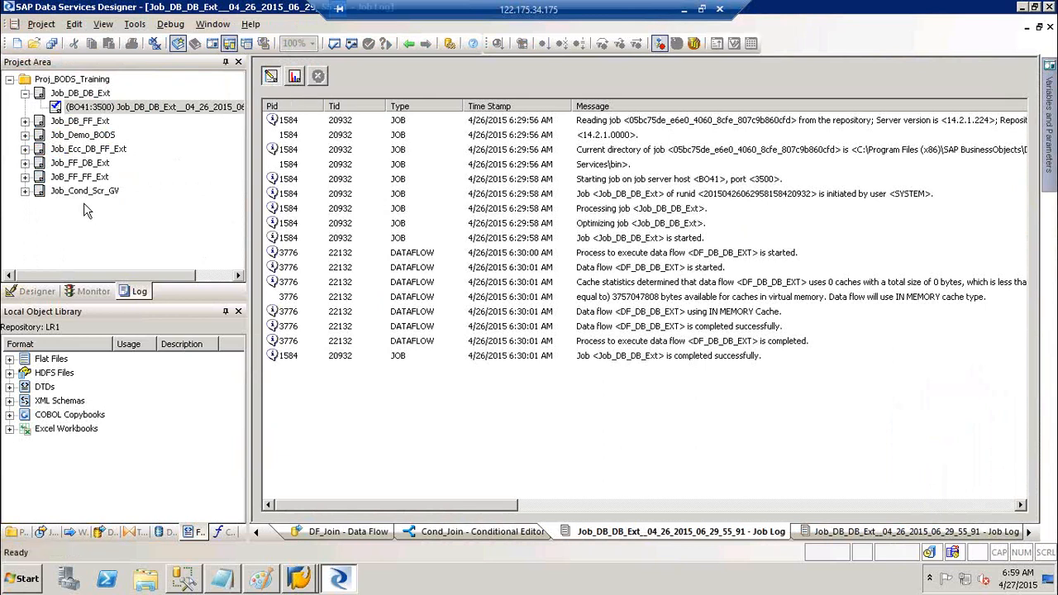
{"action": "left_click", "coordinate": [26, 191]}
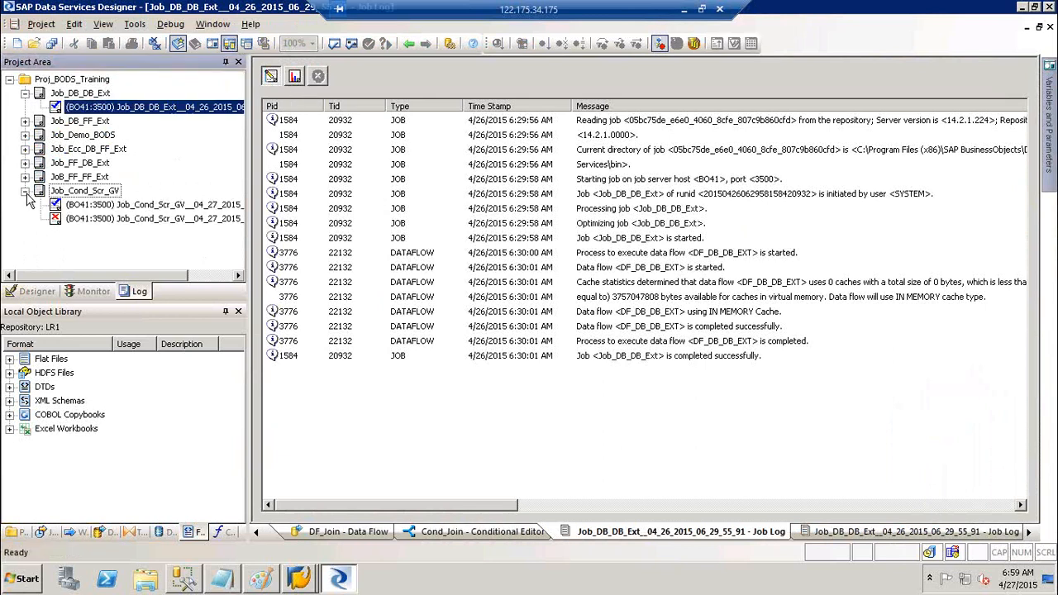
{"action": "left_click", "coordinate": [101, 204]}
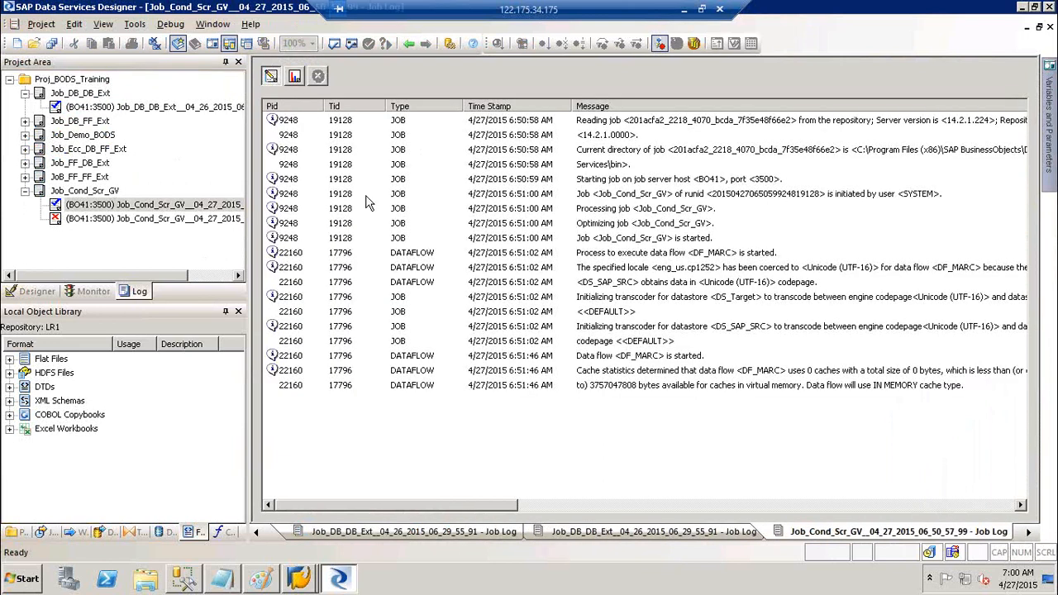
{"action": "left_click", "coordinate": [881, 373]}
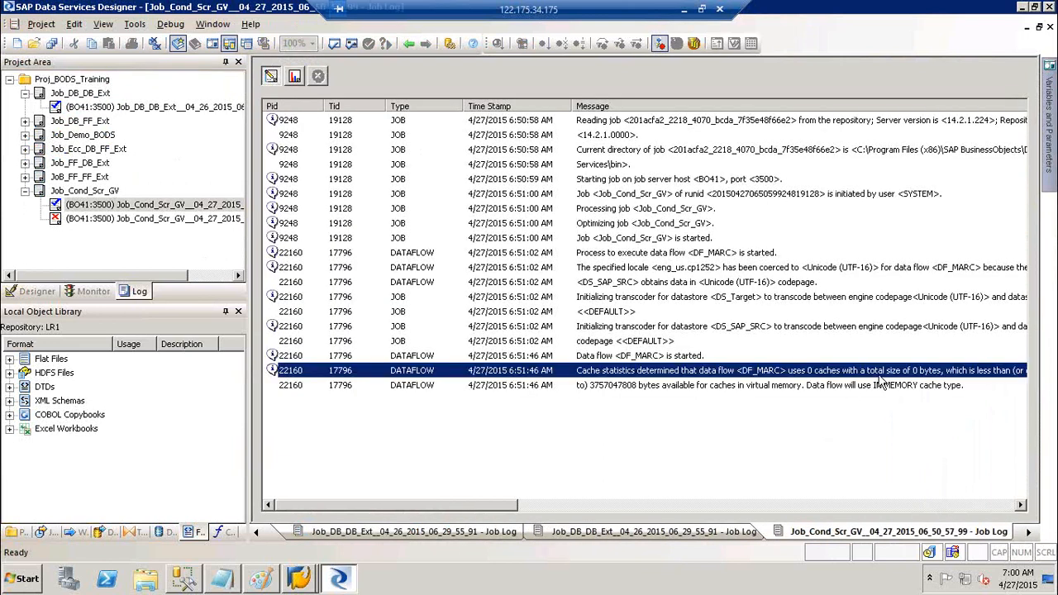
{"action": "left_click", "coordinate": [295, 76]}
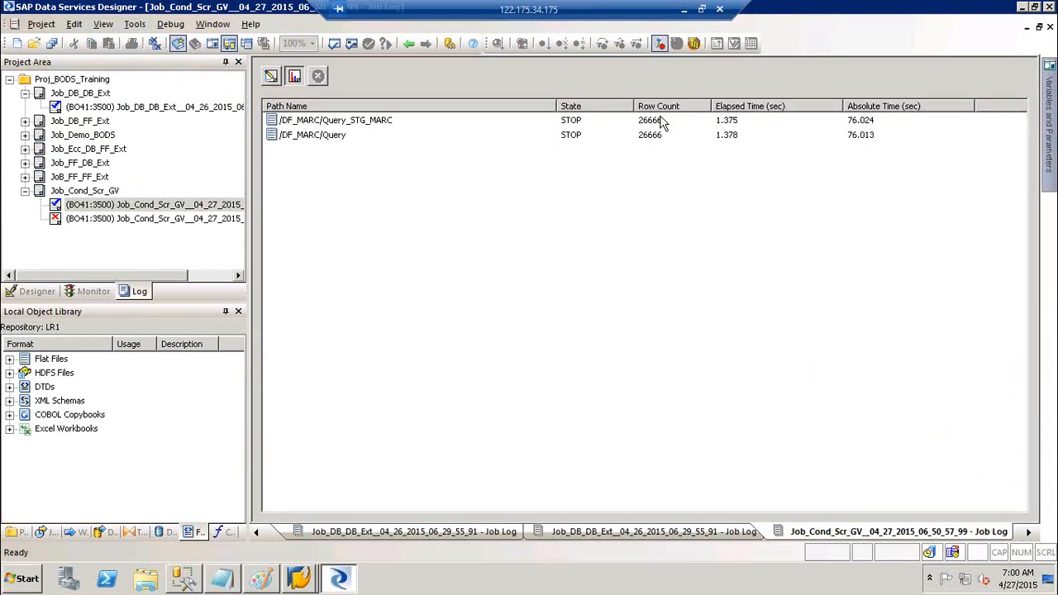
{"action": "left_click", "coordinate": [659, 124]}
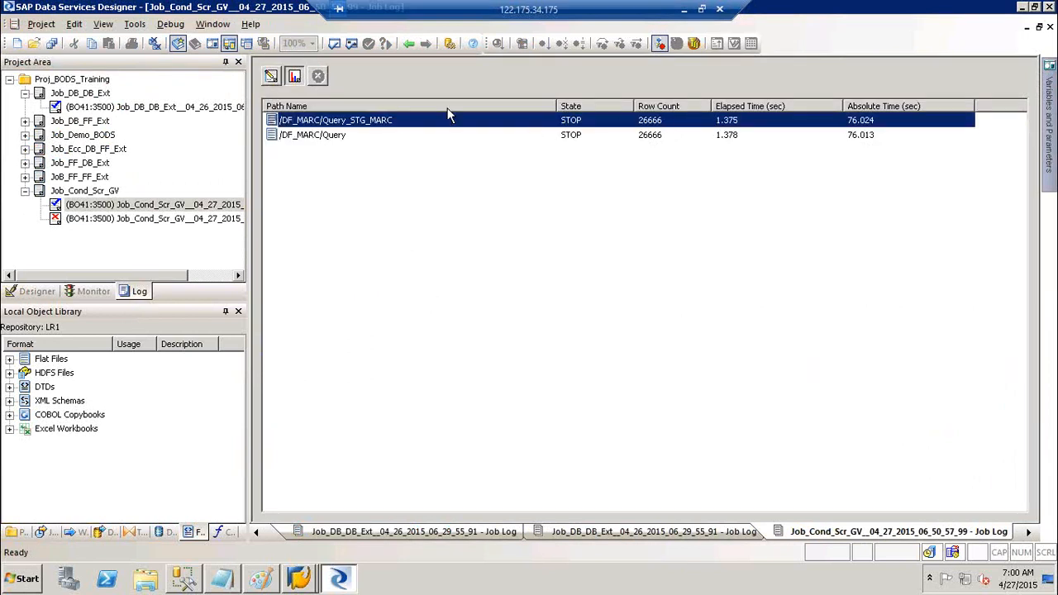
{"action": "left_click", "coordinate": [272, 76]}
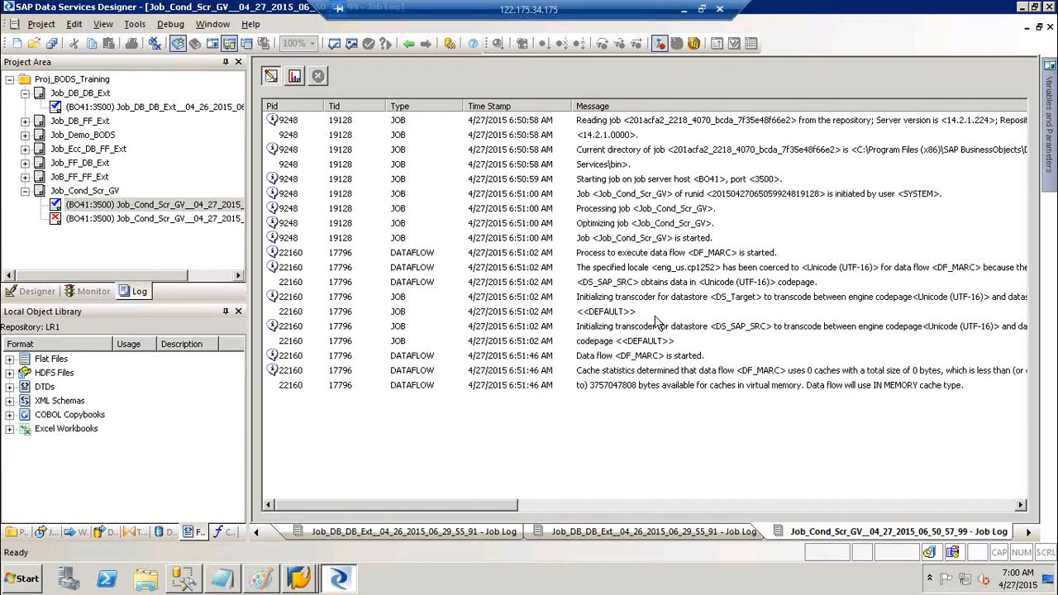
{"action": "left_click", "coordinate": [756, 377]}
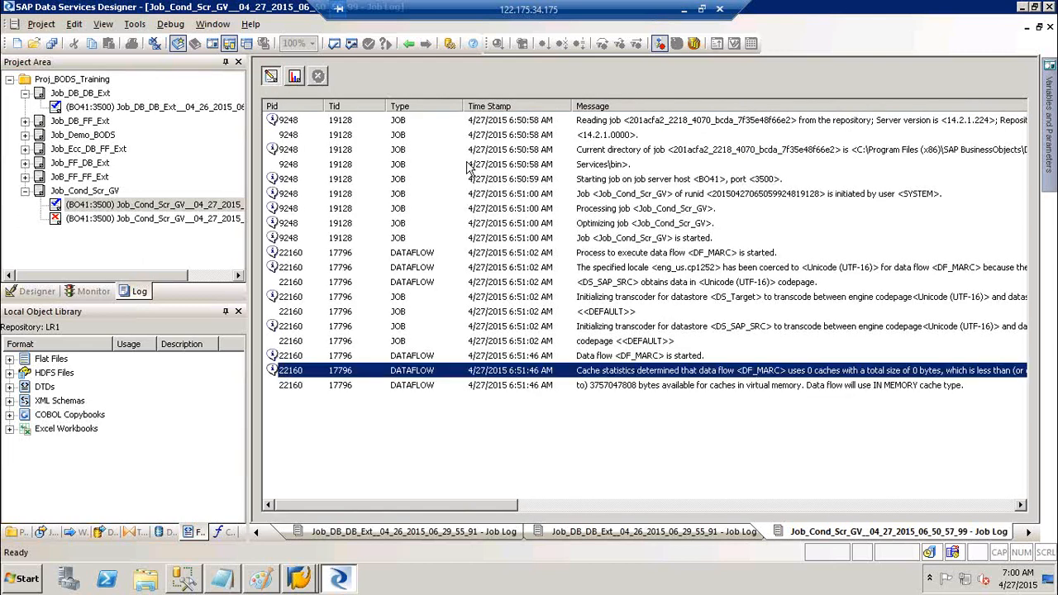
{"action": "left_click", "coordinate": [296, 76]}
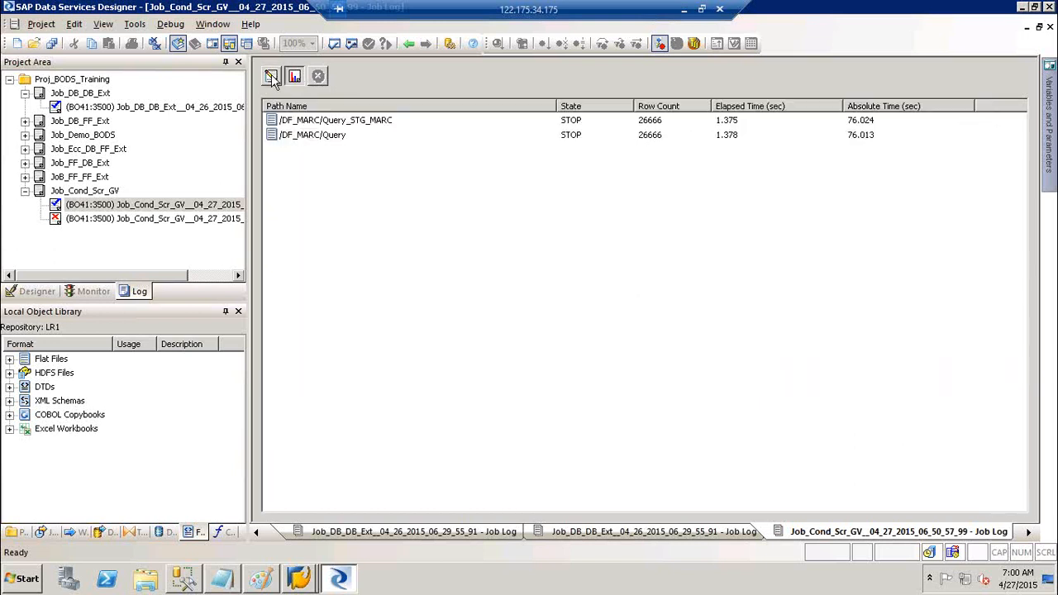
{"action": "left_click", "coordinate": [272, 77]}
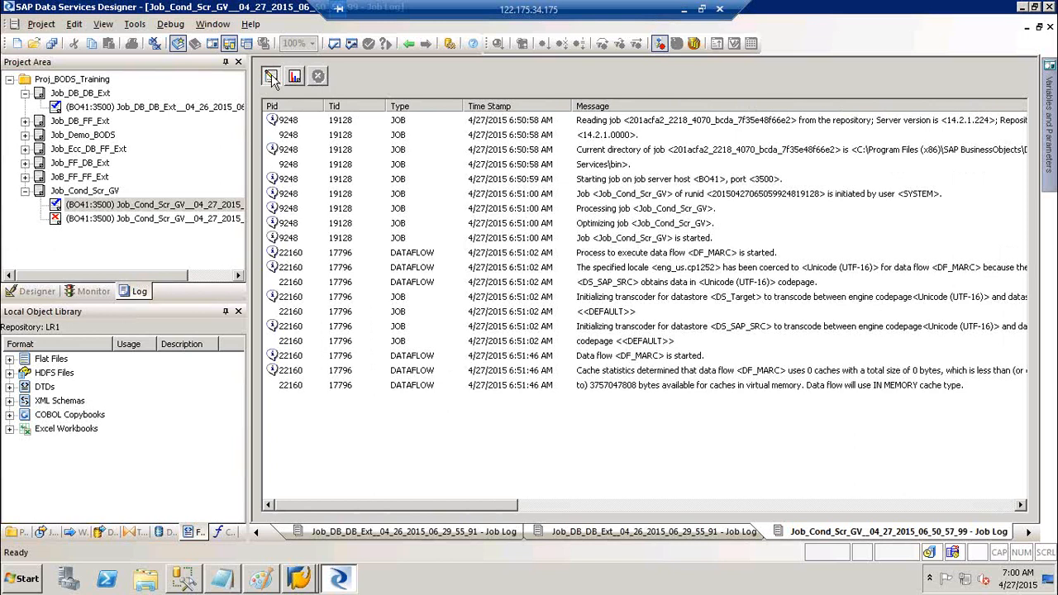
{"action": "left_click", "coordinate": [154, 46]}
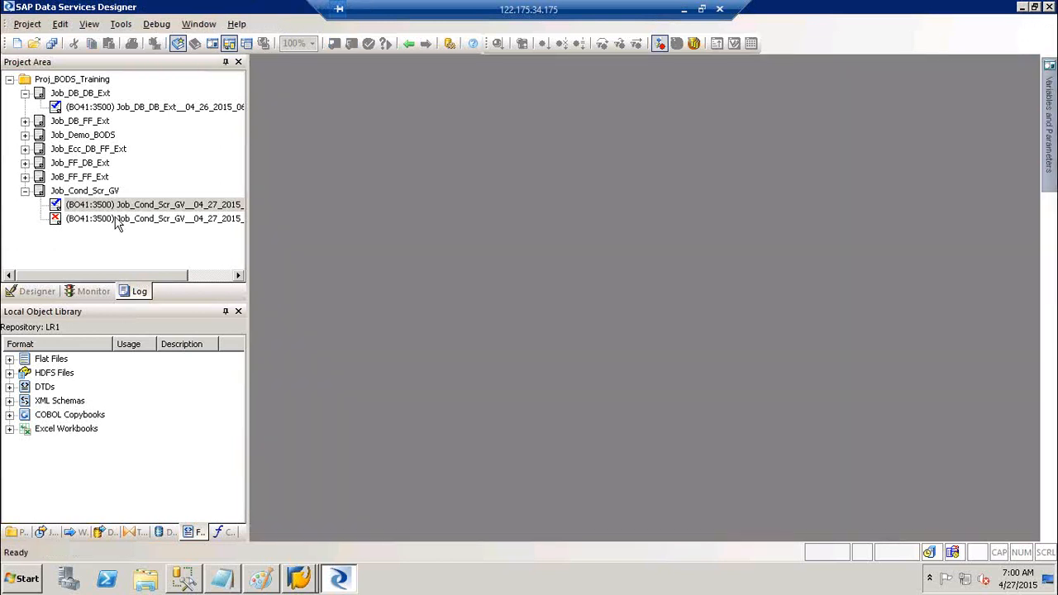
- Reopen the Job_Cond_Scr_GV run log and check its job-completed-successfully message
{"action": "left_click", "coordinate": [109, 204]}
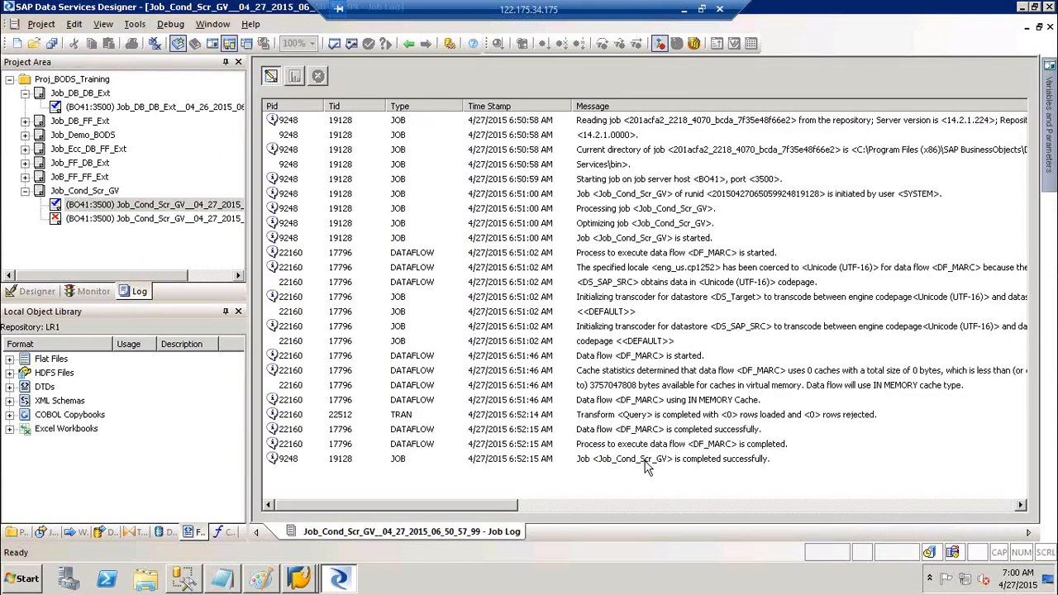
{"action": "left_click", "coordinate": [647, 459]}
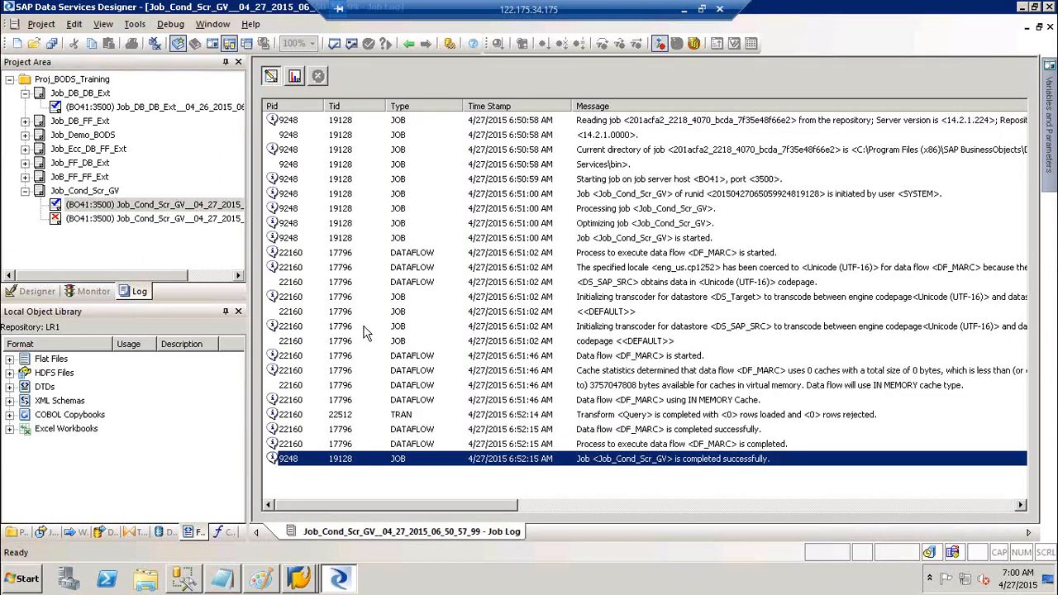
{"action": "left_click", "coordinate": [26, 192]}
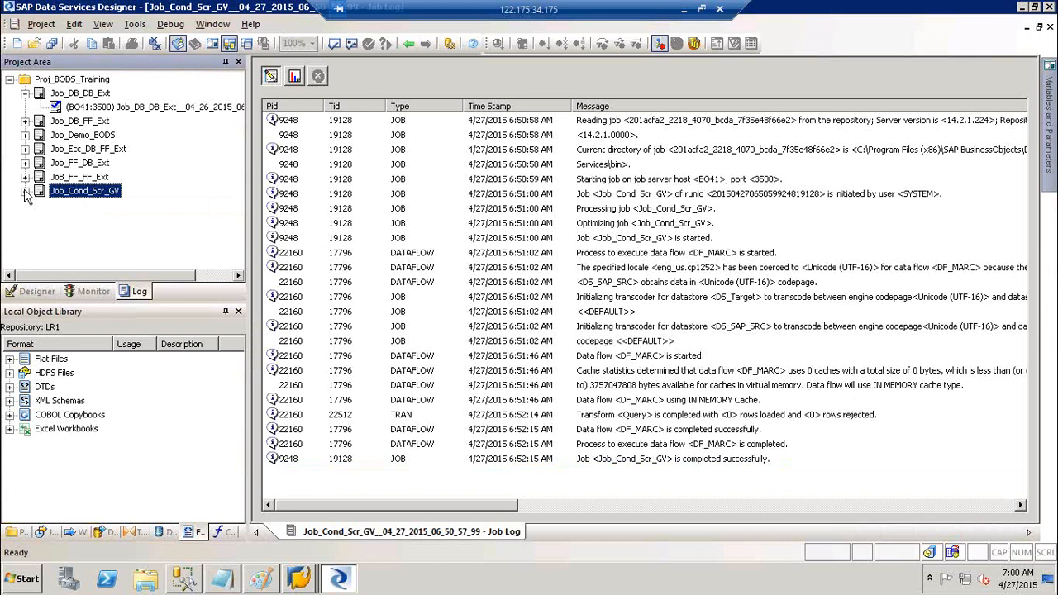
- Collapse the project tree in design view and open the Job_Cond_Scr_GV job diagram
{"action": "left_click", "coordinate": [45, 303]}
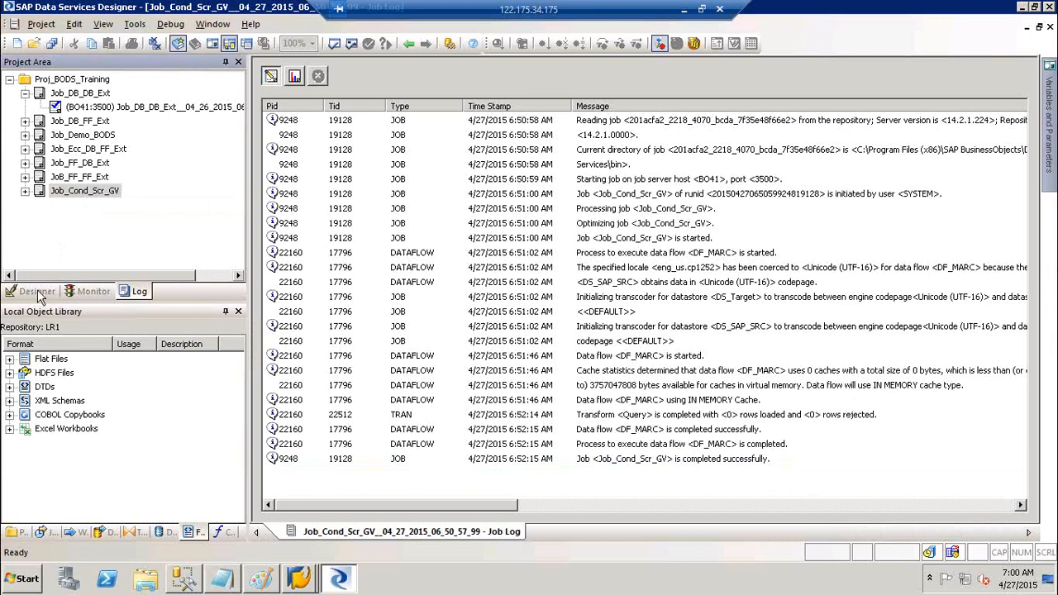
{"action": "left_click", "coordinate": [37, 291]}
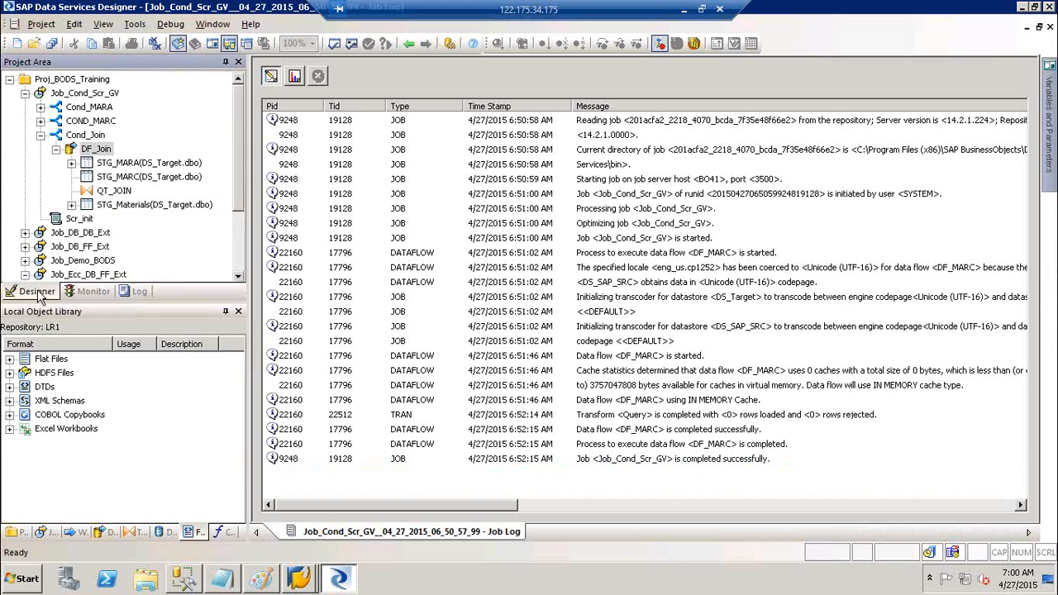
{"action": "left_click", "coordinate": [41, 136]}
{"action": "left_click", "coordinate": [25, 93]}
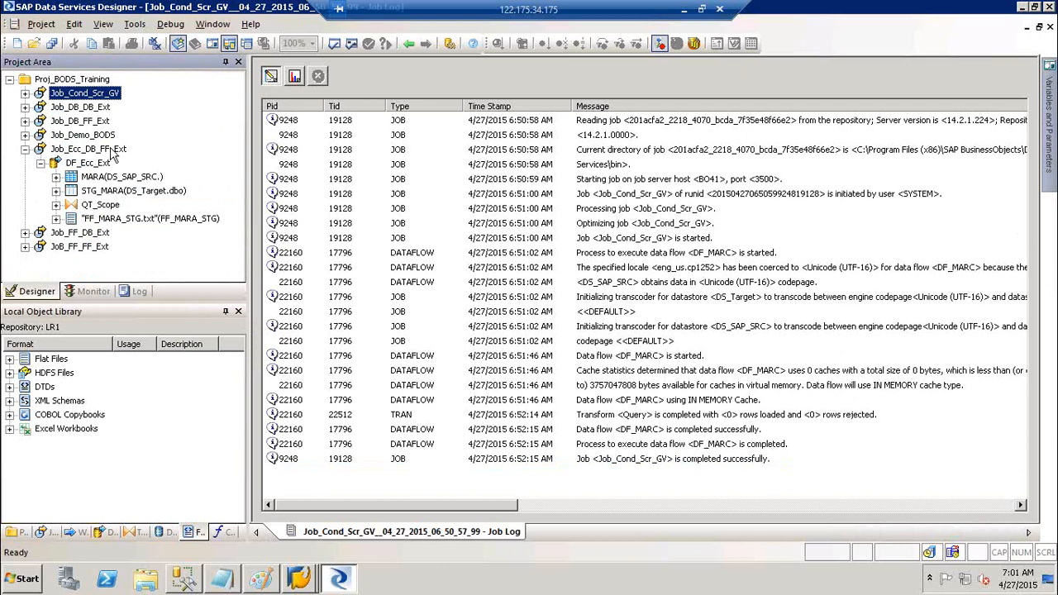
{"action": "left_click", "coordinate": [99, 89]}
{"action": "left_click", "coordinate": [99, 90]}
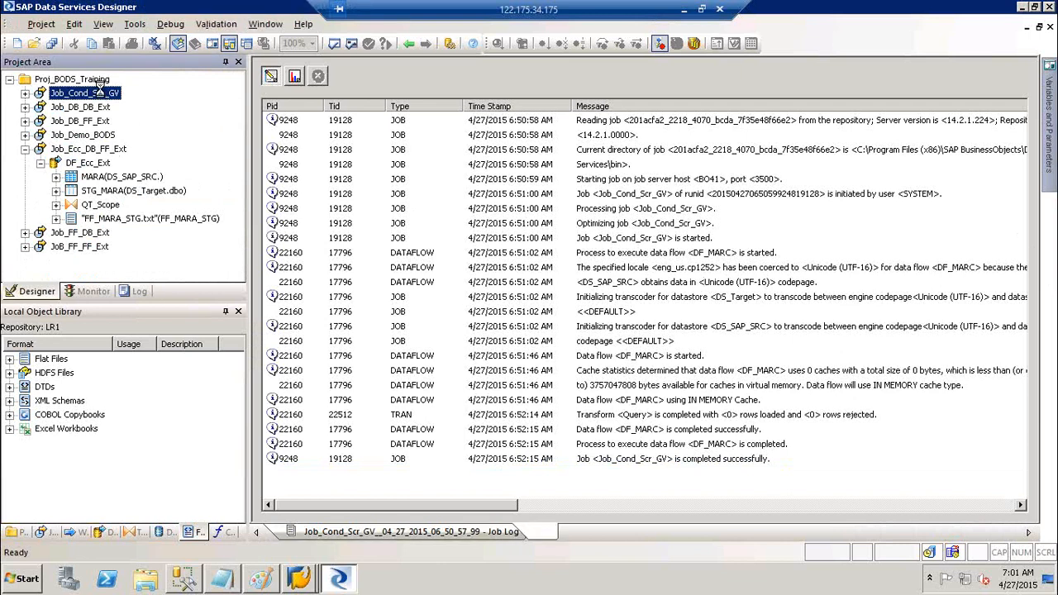
{"action": "left_click", "coordinate": [191, 119]}
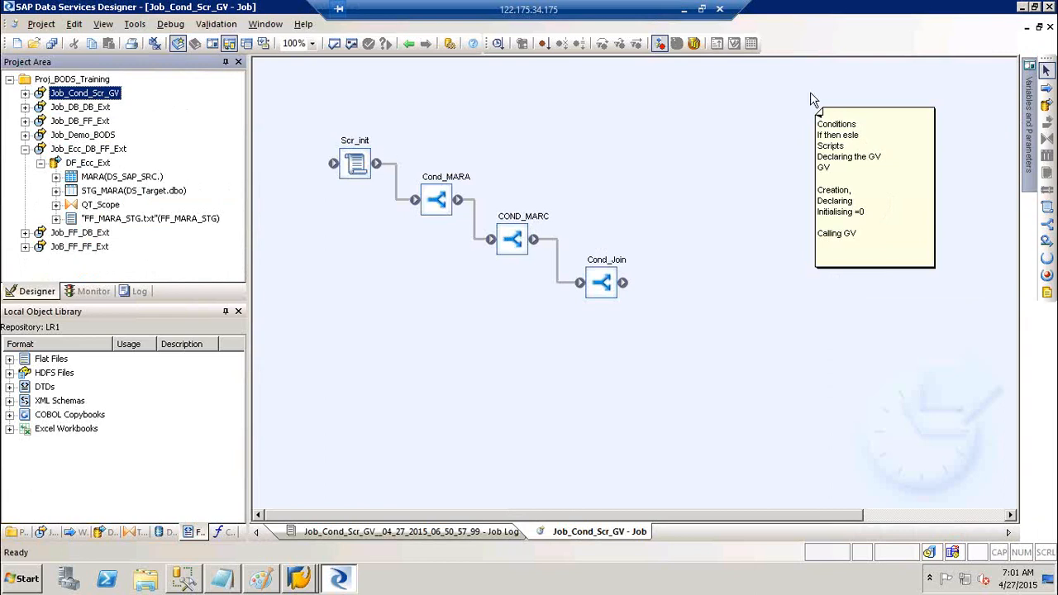
- Review the global variables, open Job_Demo_BODS, and close the Variables and Parameters panel
{"action": "left_click", "coordinate": [1028, 139]}
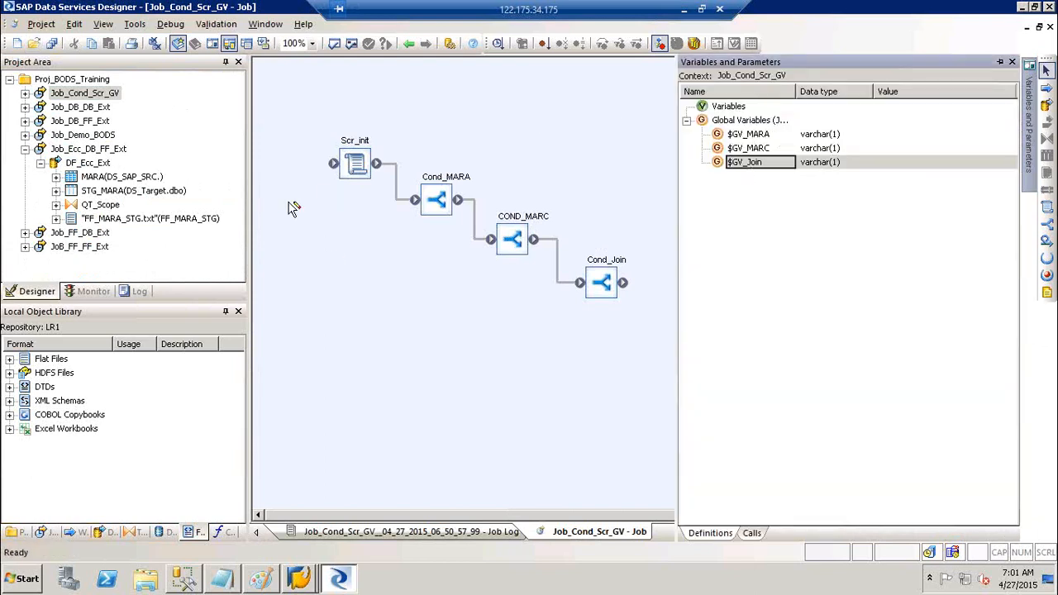
{"action": "left_click", "coordinate": [87, 136]}
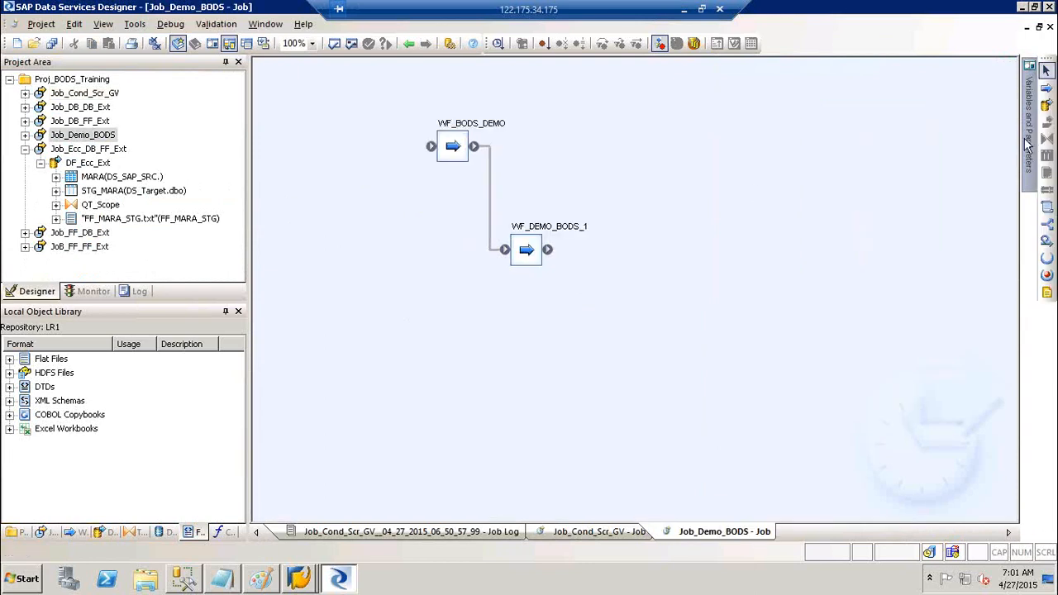
{"action": "mouse_move", "coordinate": [1028, 144]}
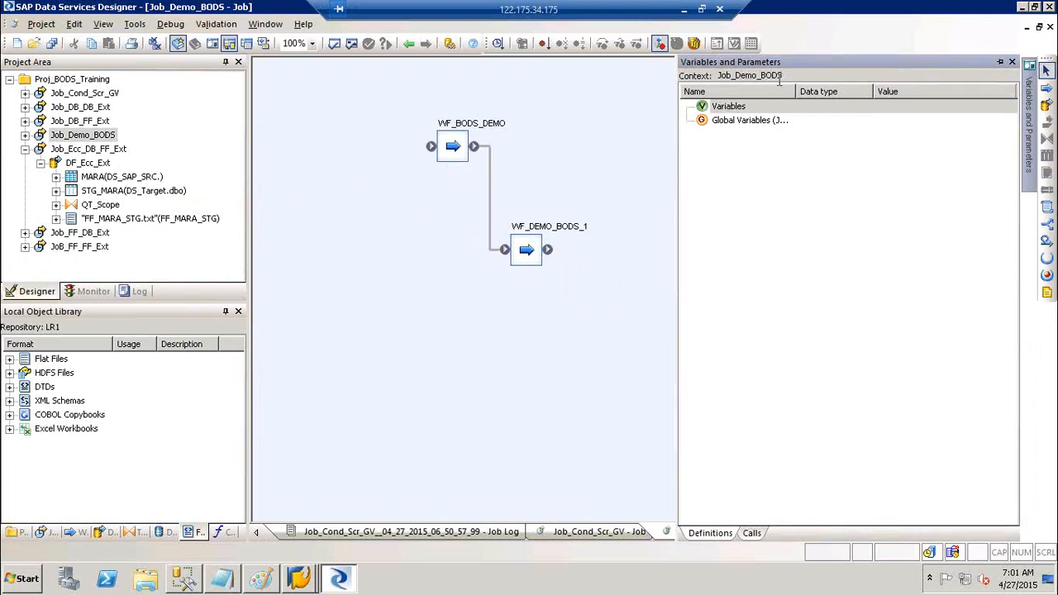
{"action": "left_click_drag", "start_coordinate": [783, 74], "coordinate": [716, 74]}
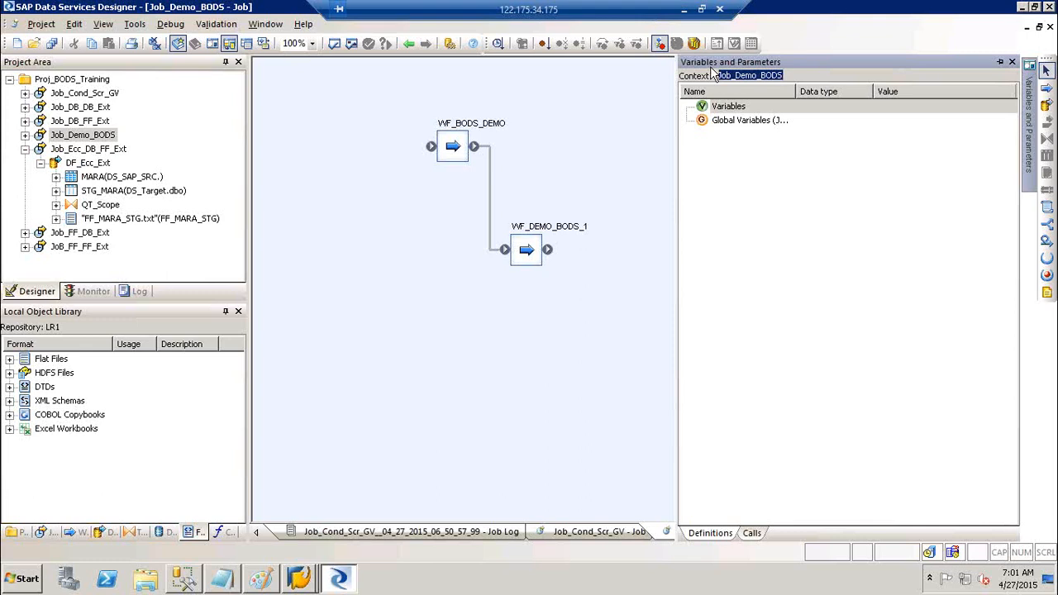
{"action": "left_click", "coordinate": [1019, 68]}
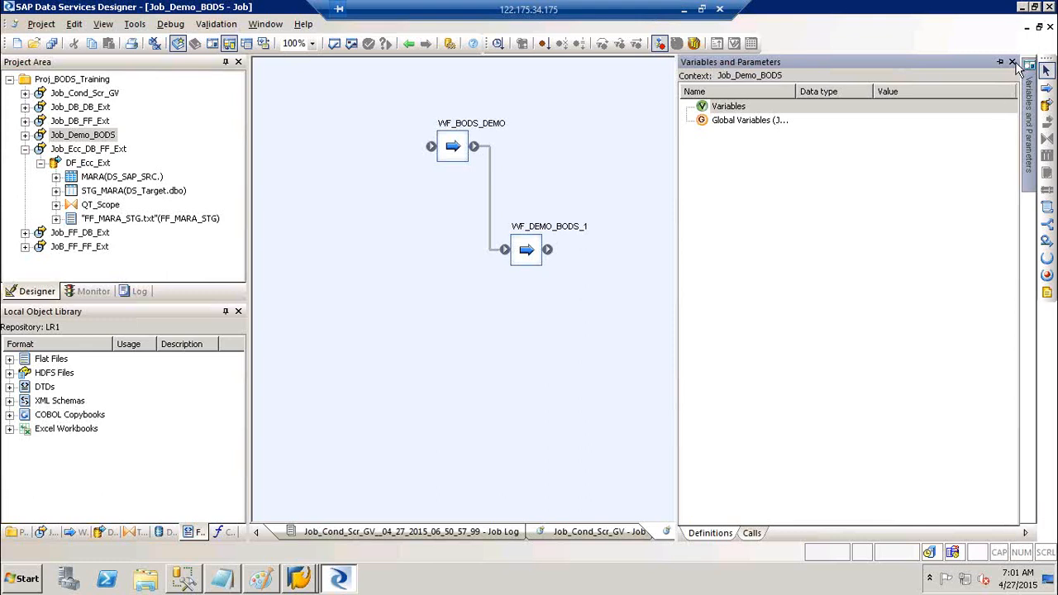
{"action": "left_click", "coordinate": [1013, 63]}
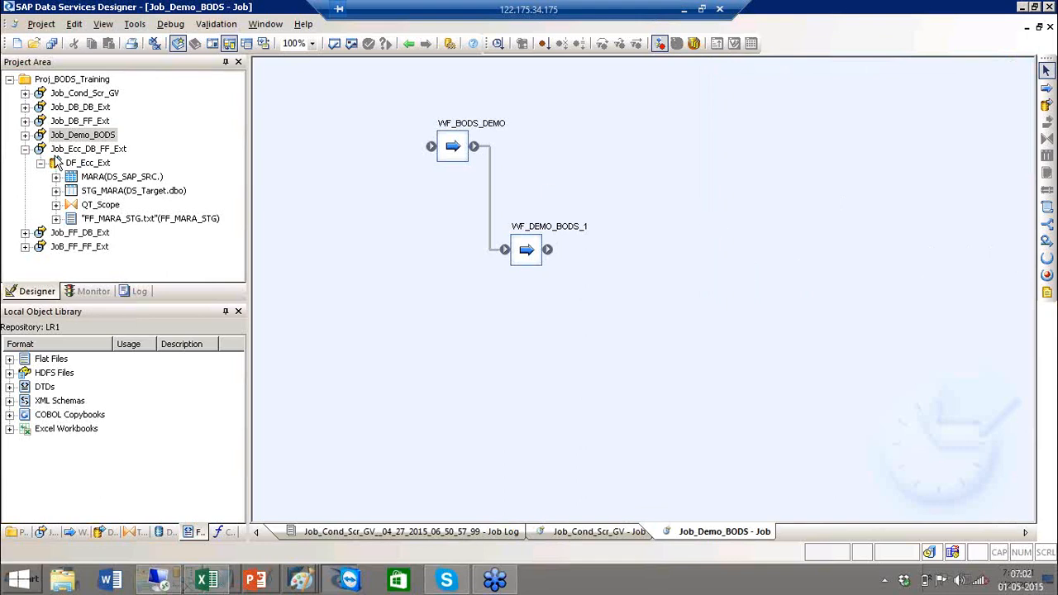
- Reopen the Job_Cond_Scr_GV diagram, then minimize the remote desktop session and Skype
{"action": "left_click", "coordinate": [25, 148]}
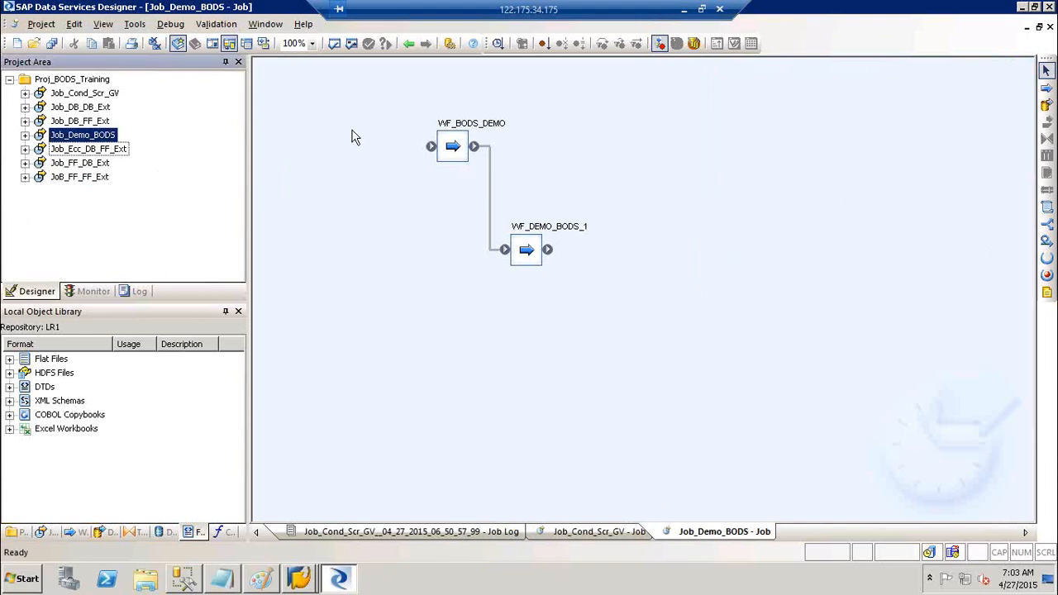
{"action": "double_click", "coordinate": [91, 93]}
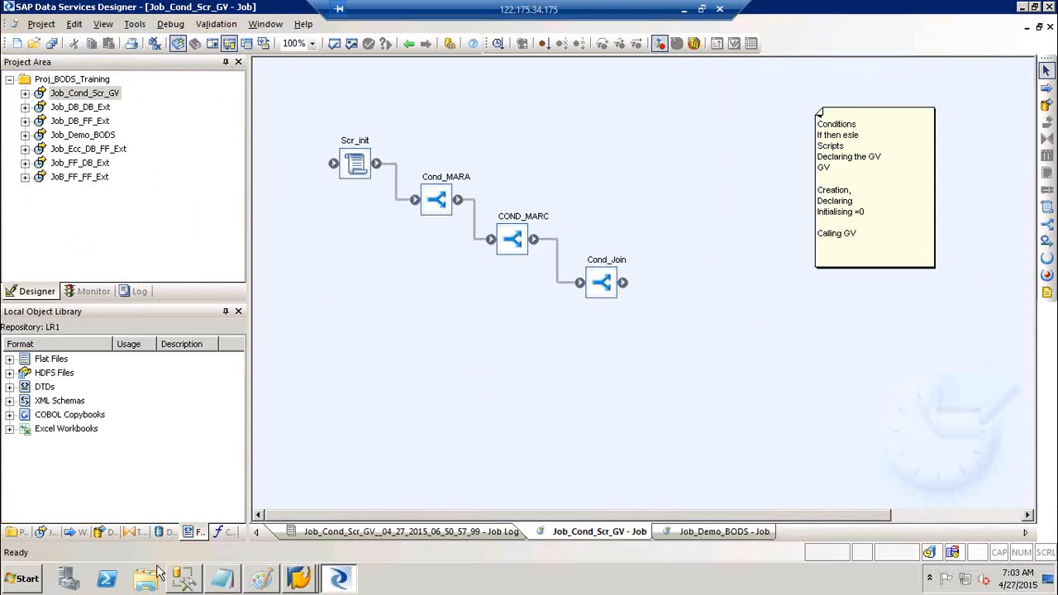
{"action": "left_click", "coordinate": [685, 11]}
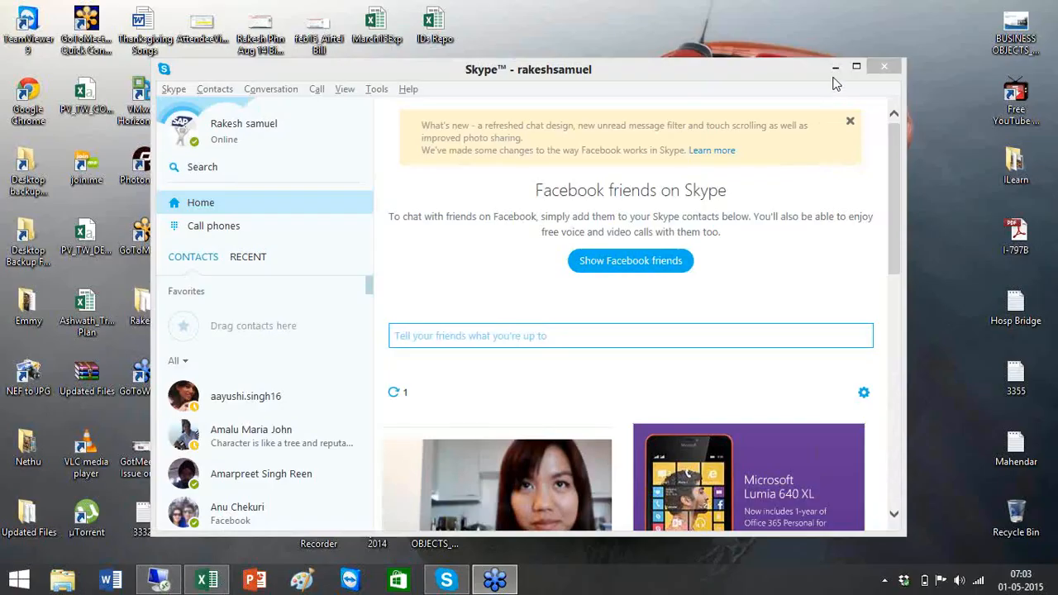
{"action": "left_click", "coordinate": [836, 71]}
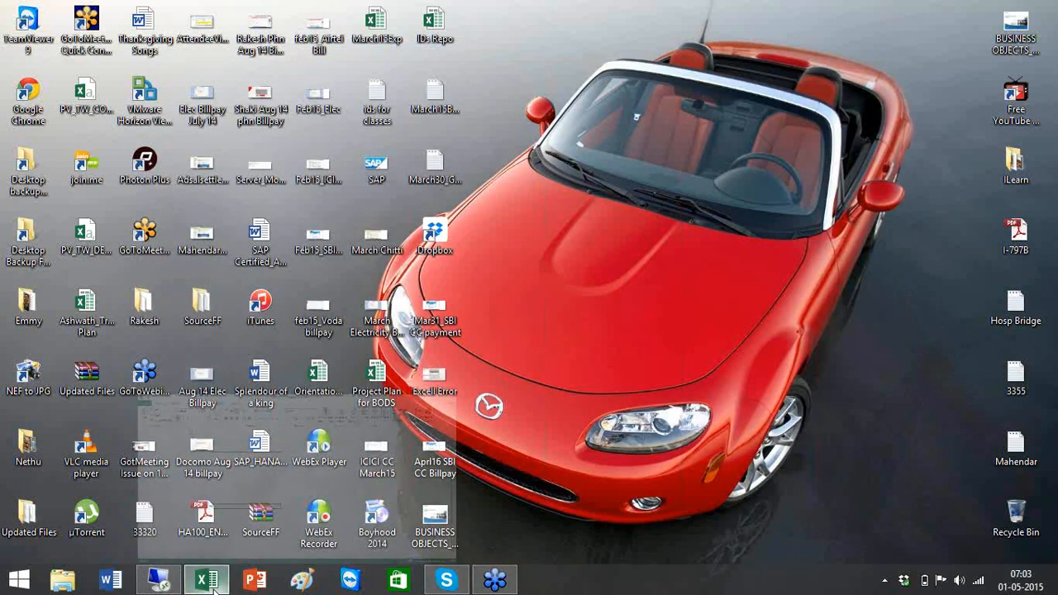
- Bring up the training schedule workbook and select the Day 3 topics in column D
{"action": "left_click", "coordinate": [210, 582]}
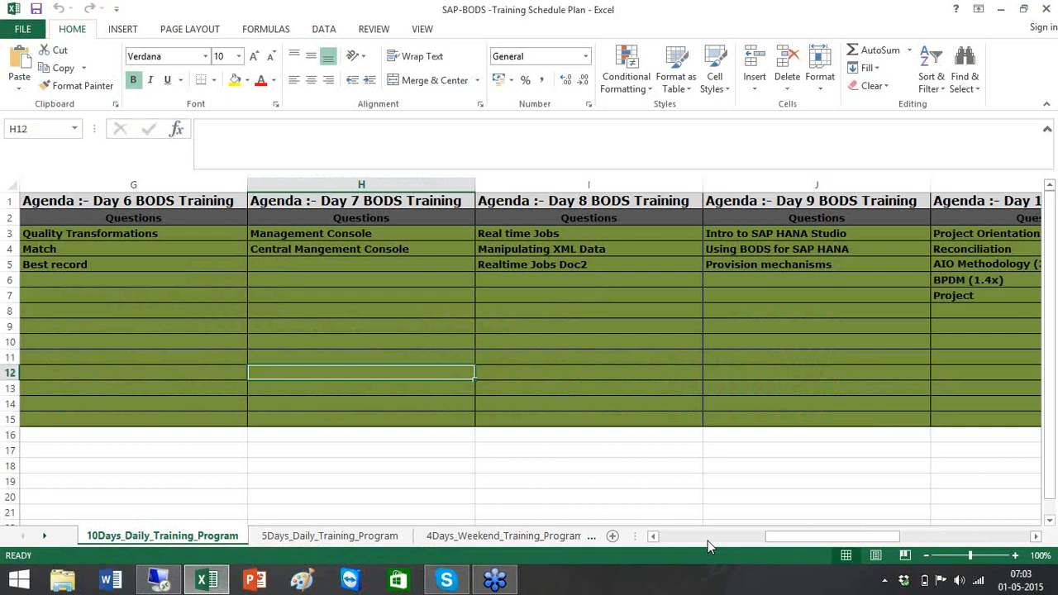
{"action": "left_click", "coordinate": [708, 541]}
{"action": "left_click", "coordinate": [708, 541]}
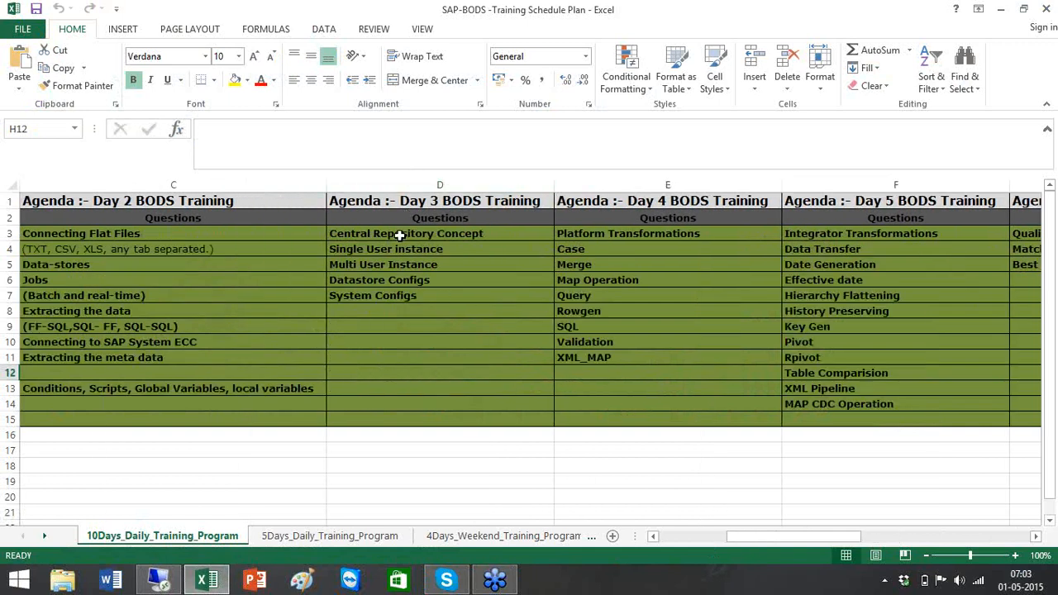
{"action": "left_click_drag", "start_coordinate": [399, 236], "coordinate": [399, 395]}
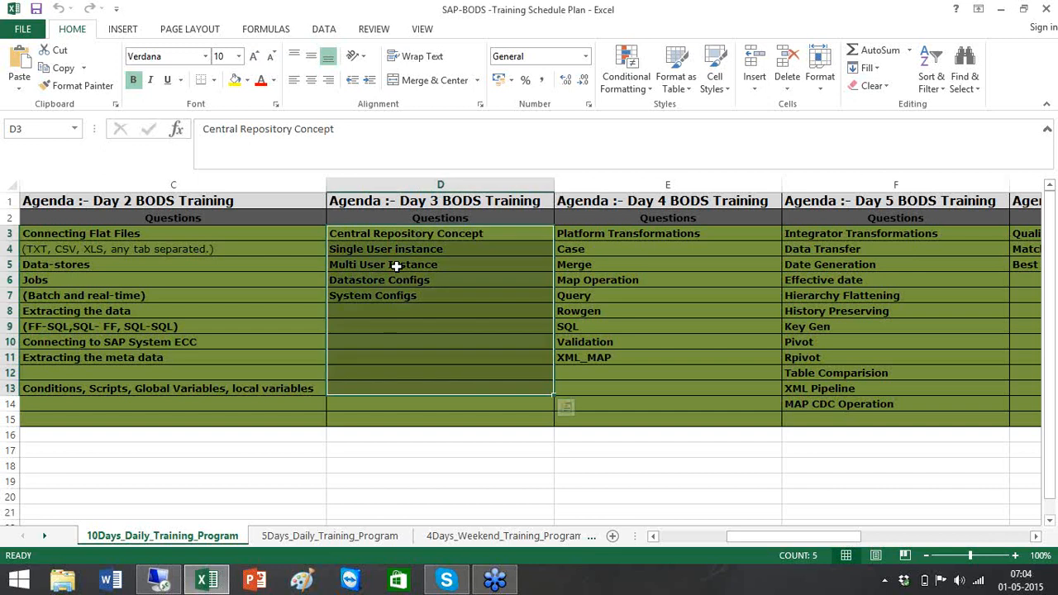
- Launch a new Excel instance by running 'excel' from the Win+R Run box
{"action": "key", "text": "super+r"}
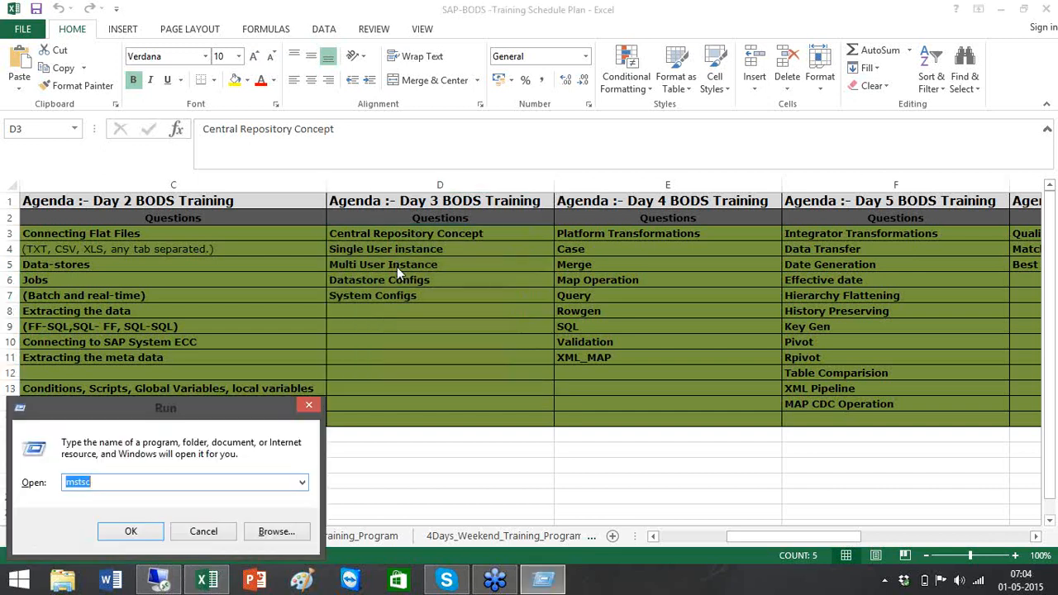
{"action": "type", "text": "mspaint"}
{"action": "key", "text": "BackSpace"}
{"action": "key", "text": "BackSpace"}
{"action": "key", "text": "BackSpace"}
{"action": "key", "text": "BackSpace"}
{"action": "key", "text": "BackSpace"}
{"action": "key", "text": "BackSpace"}
{"action": "key", "text": "BackSpace"}
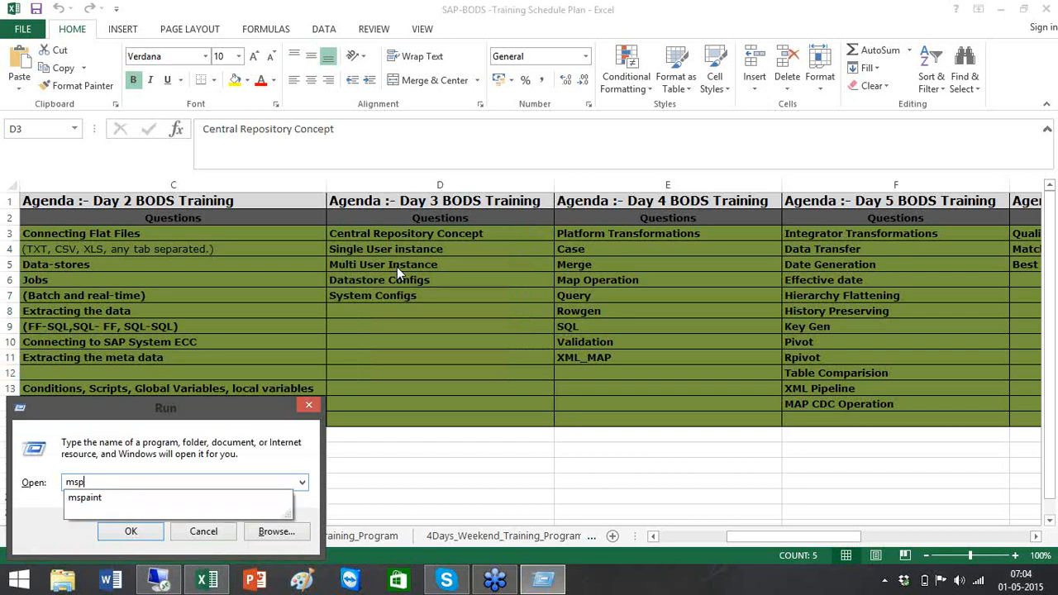
{"action": "type", "text": "excel"}
{"action": "key", "text": "Return"}
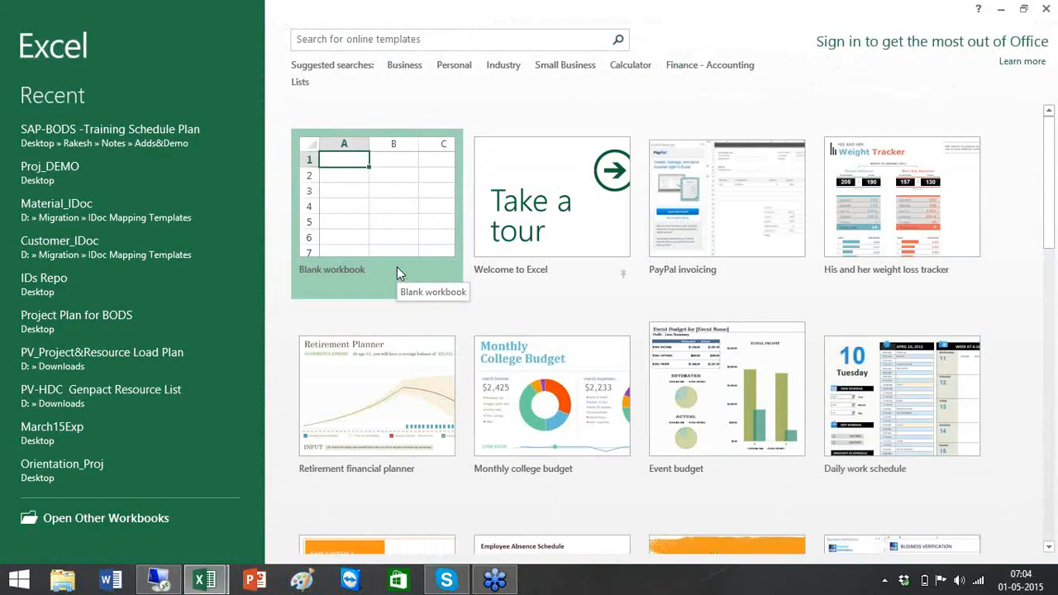
- Start a blank workbook and add a right border to A1:J21 as a dividing line
{"action": "left_click", "coordinate": [402, 217]}
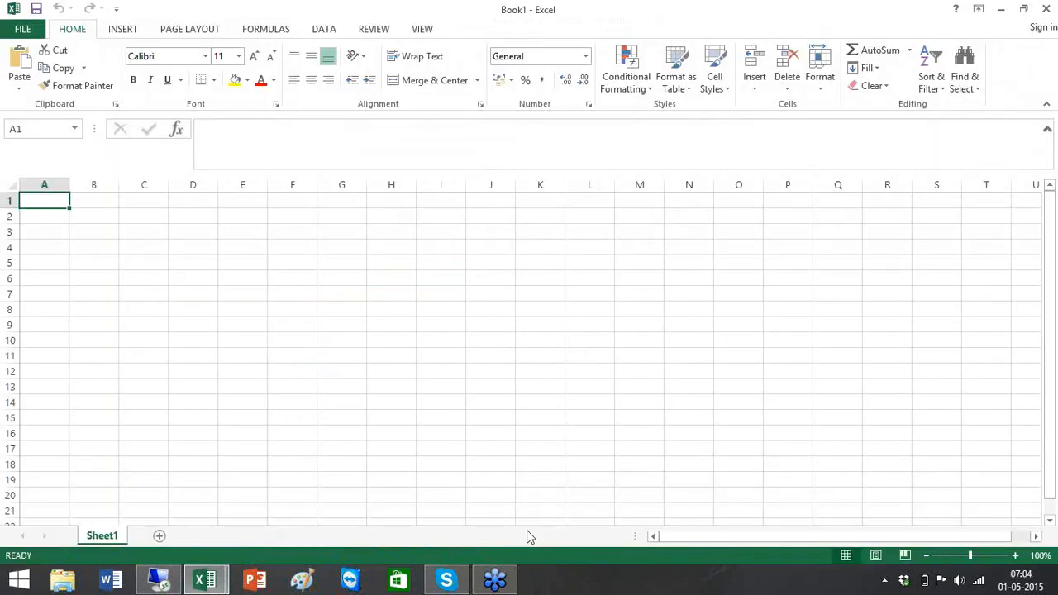
{"action": "left_click", "coordinate": [498, 513], "text": "shift"}
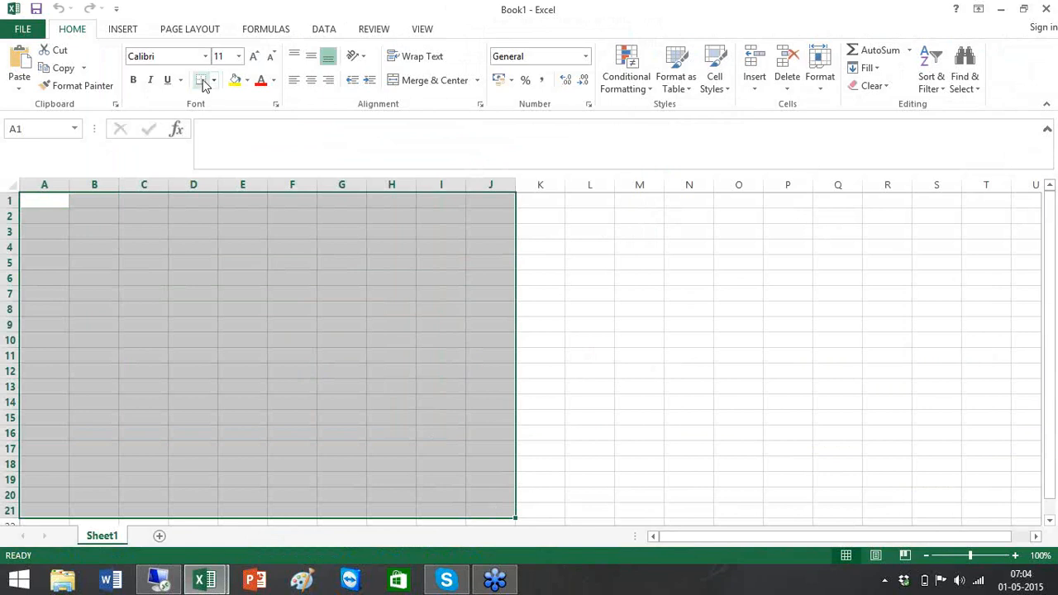
{"action": "left_click", "coordinate": [213, 80]}
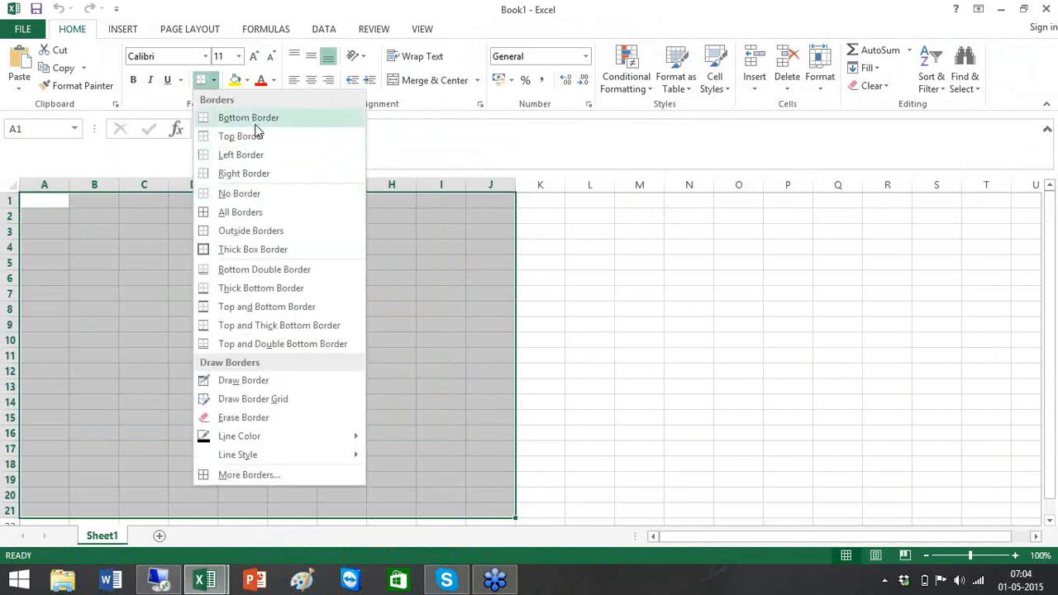
{"action": "left_click", "coordinate": [252, 173]}
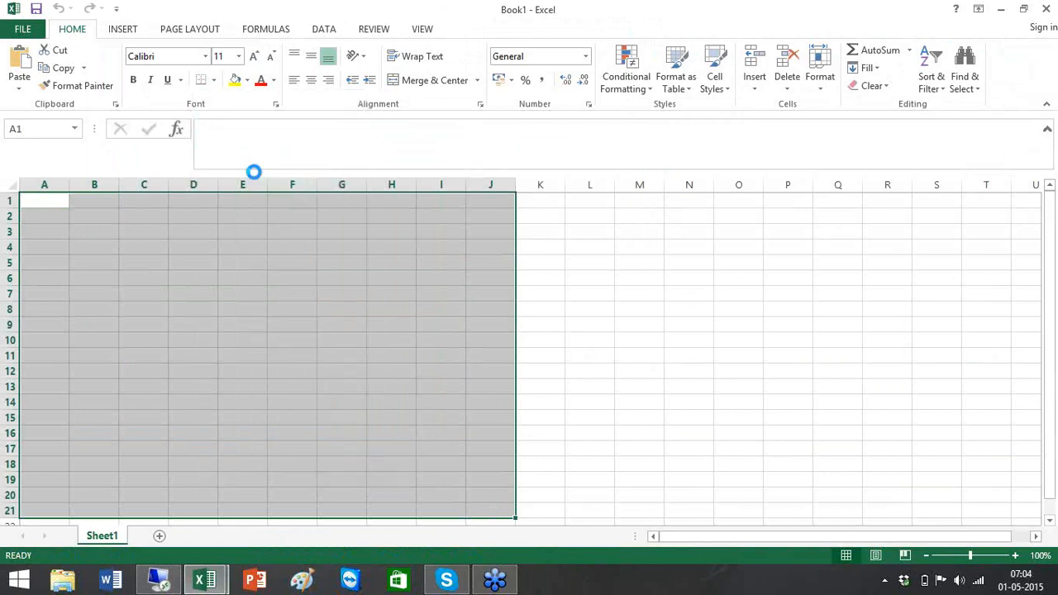
{"action": "left_click", "coordinate": [666, 271]}
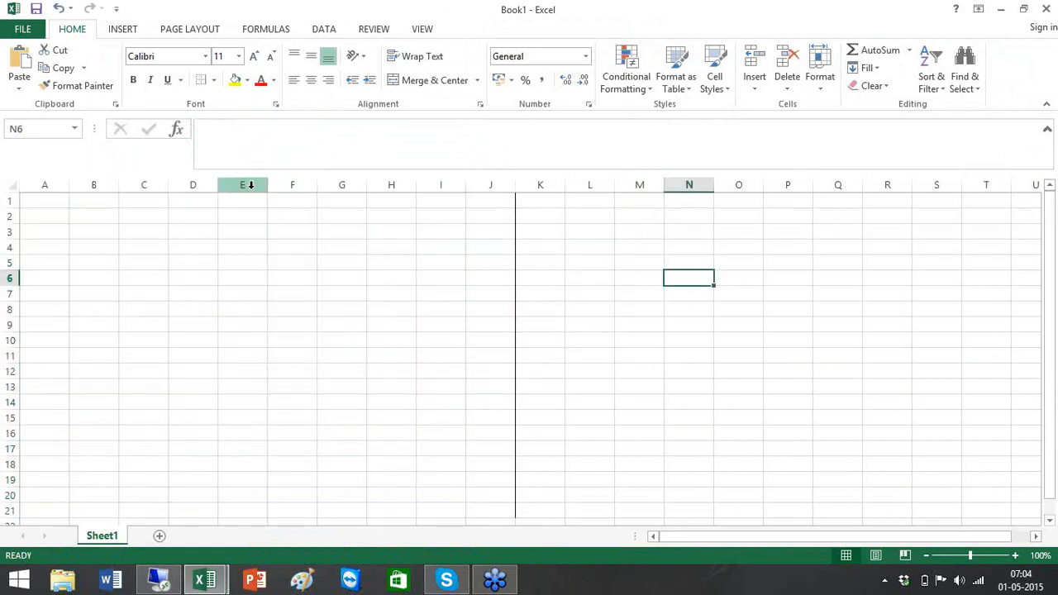
- Head the halves 'Single User Instance' in D1 and 'Multi User Instance' in O1
{"action": "left_click", "coordinate": [200, 210]}
{"action": "type", "text": "Singl"}
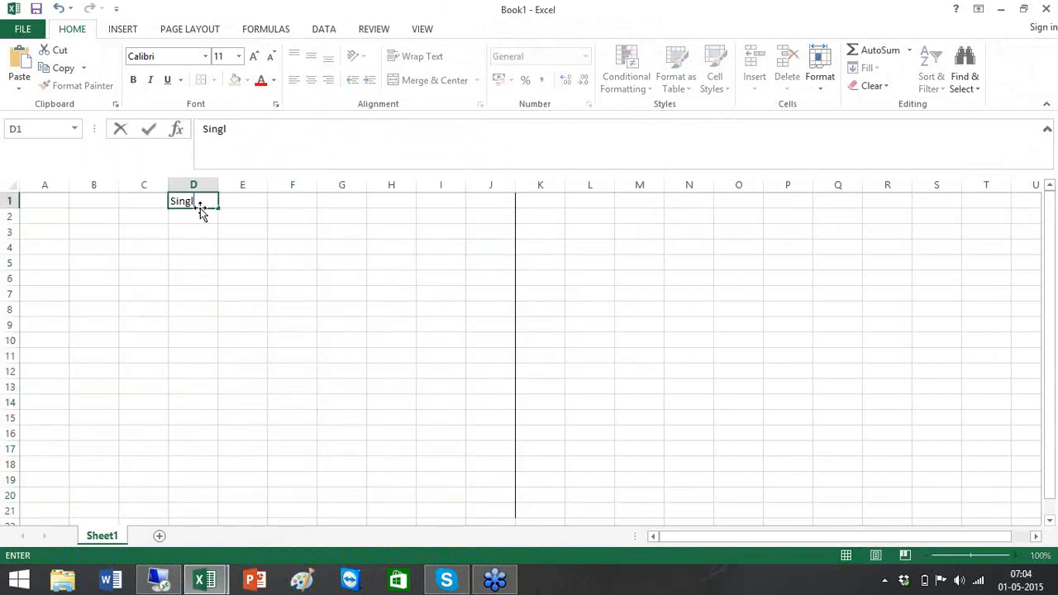
{"action": "type", "text": "e User Instance"}
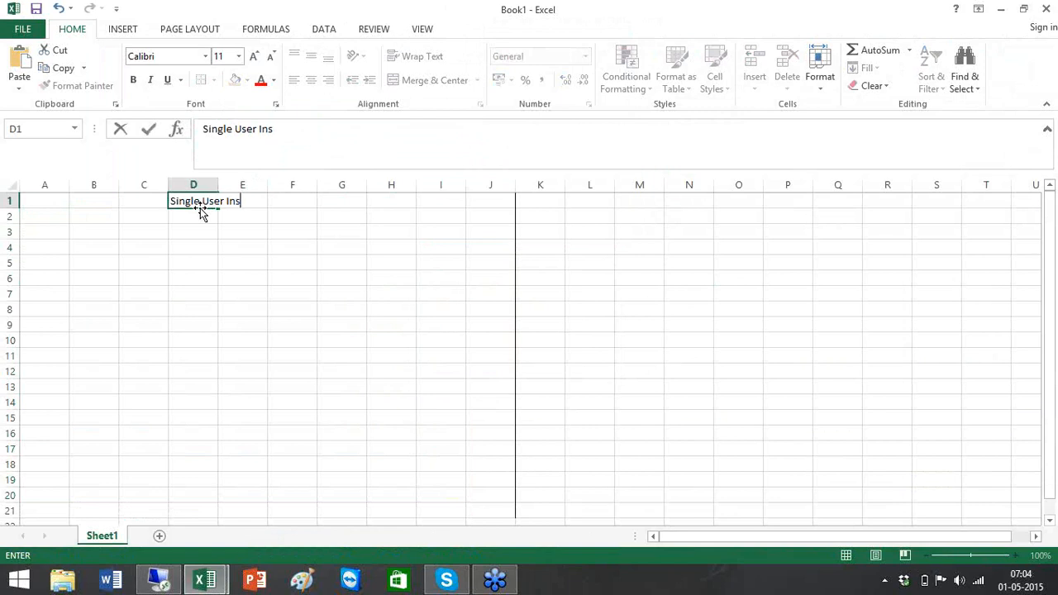
{"action": "left_click", "coordinate": [724, 205]}
{"action": "type", "text": "M"}
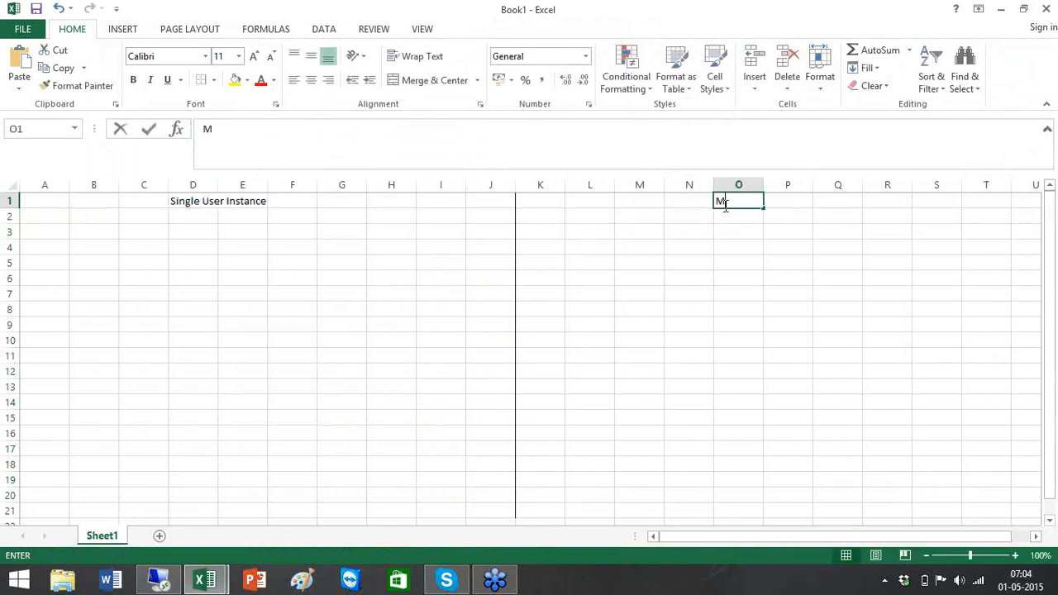
{"action": "type", "text": "ulti User I"}
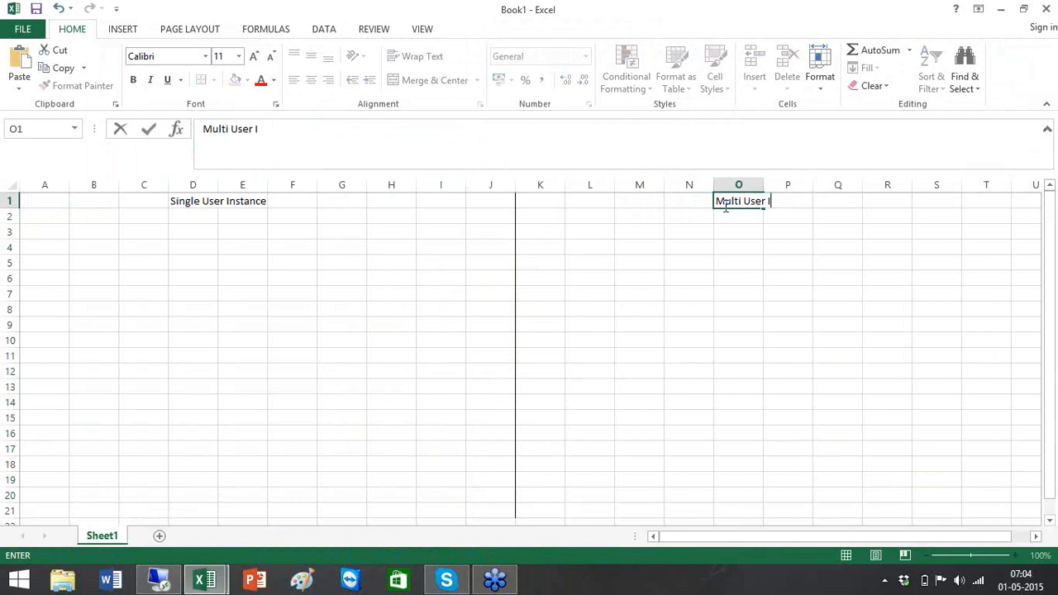
{"action": "type", "text": "nstance"}
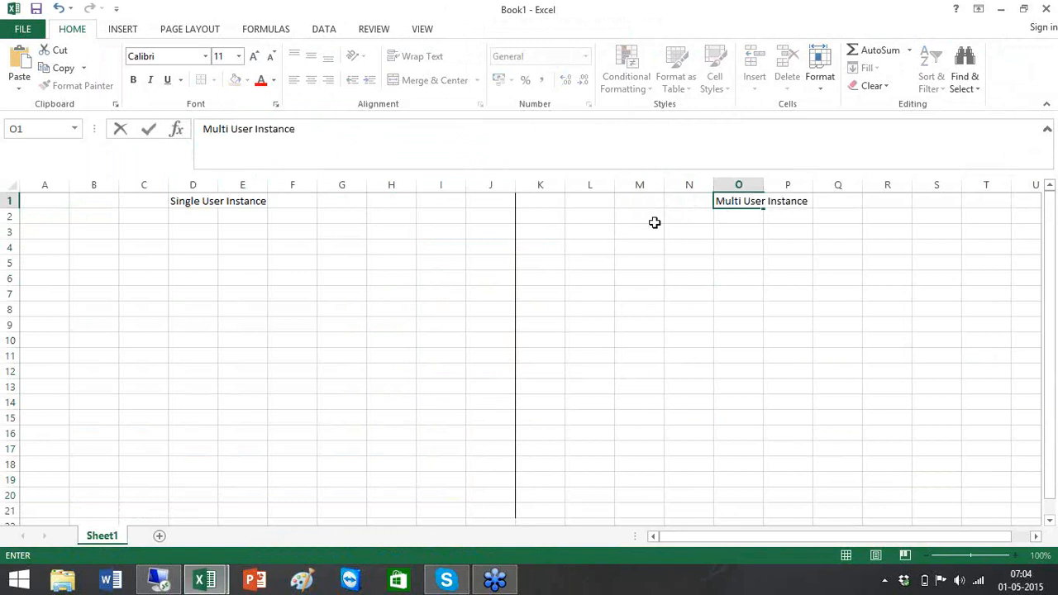
{"action": "left_click", "coordinate": [527, 269]}
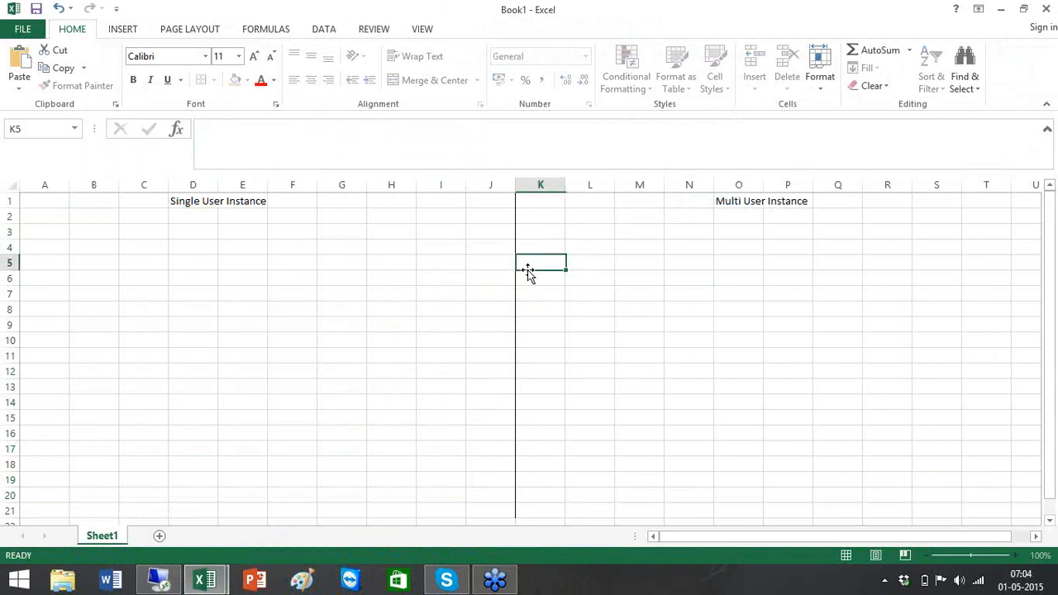
{"action": "left_click", "coordinate": [201, 199]}
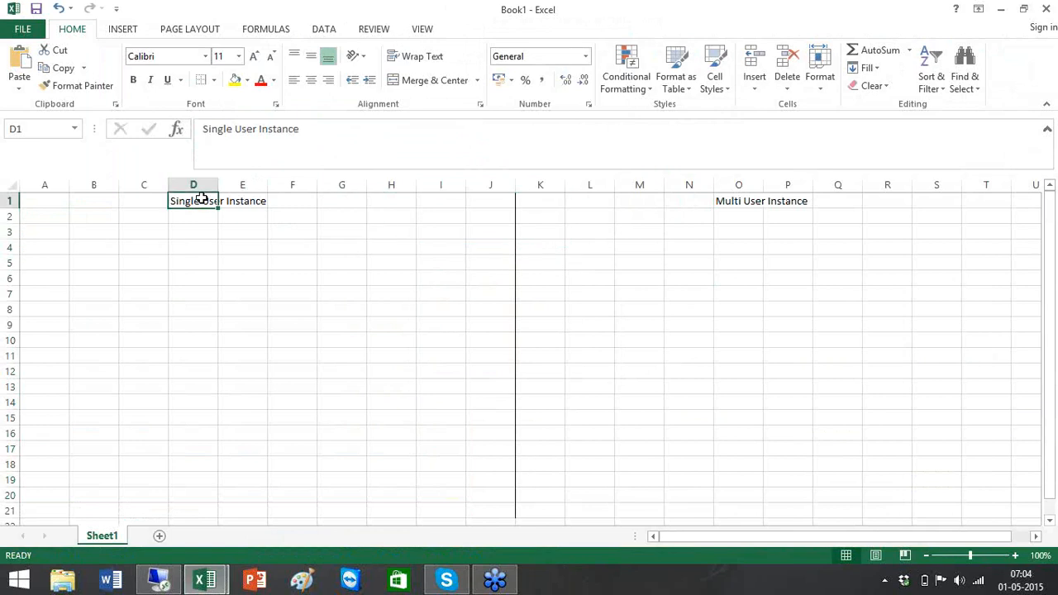
{"action": "left_click", "coordinate": [751, 201]}
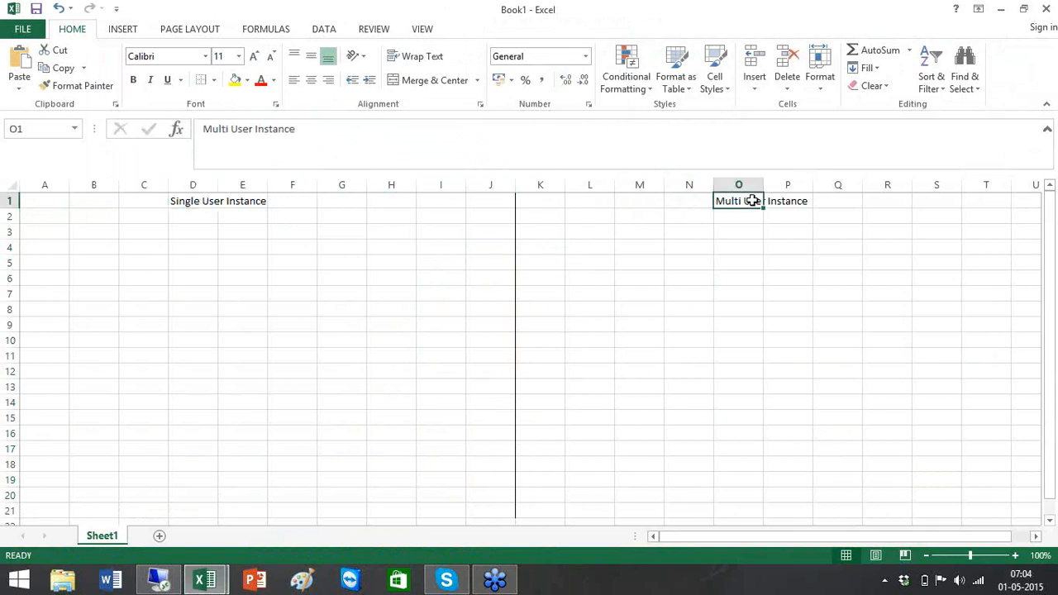
{"action": "left_click", "coordinate": [280, 272]}
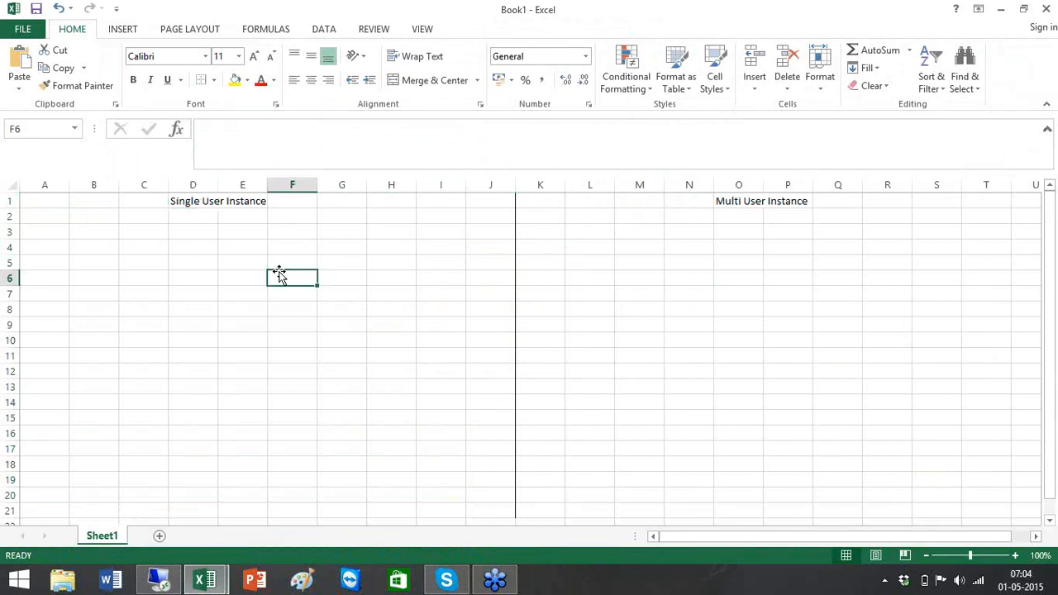
{"action": "left_click", "coordinate": [117, 219]}
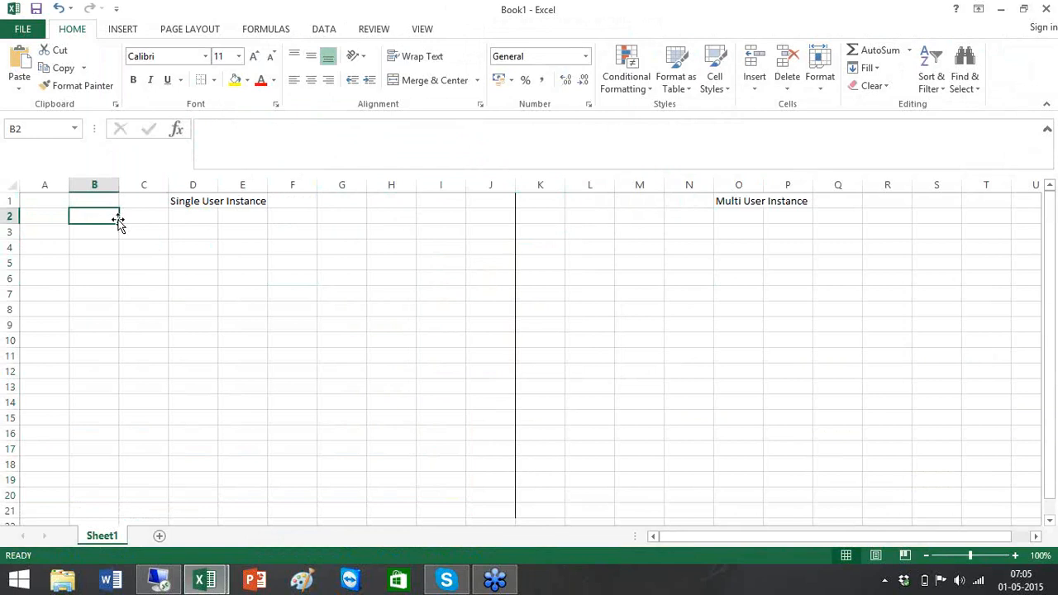
- List 'Pilot Projects', 'POC' and 'Small Projects' in cells B2 to B4
{"action": "type", "text": "Pilot Projects"}
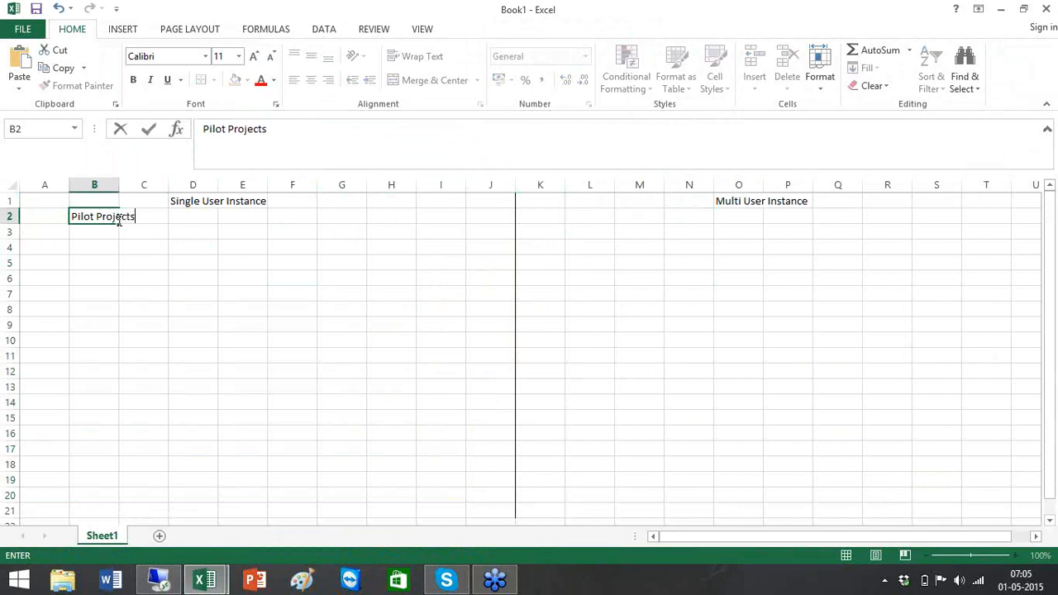
{"action": "key", "text": "Return"}
{"action": "type", "text": "PO"}
{"action": "key", "text": "BackSpace"}
{"action": "type", "text": "OC"}
{"action": "key", "text": "Return"}
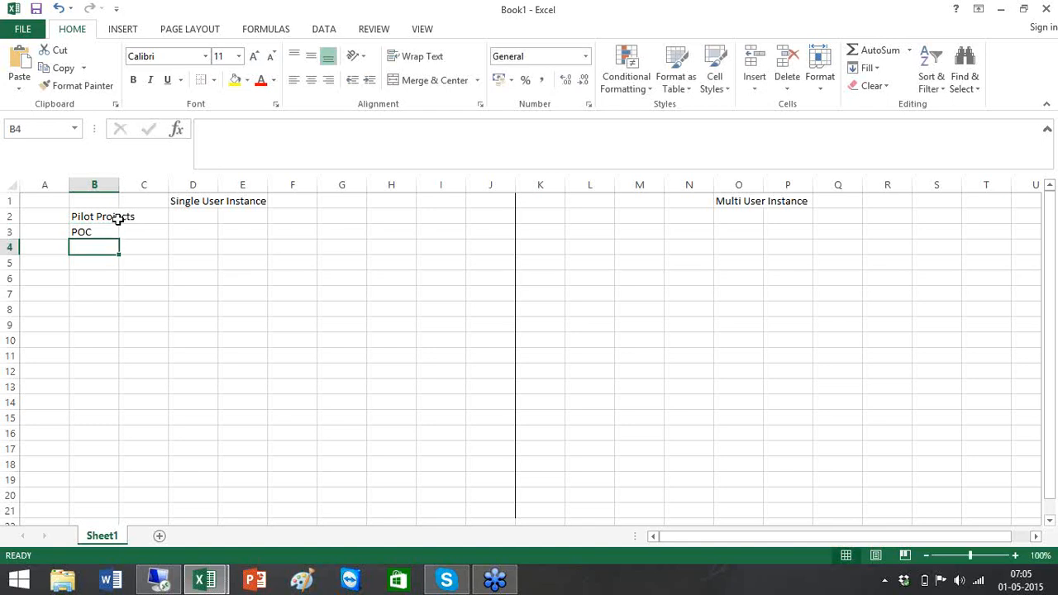
{"action": "type", "text": "Small P"}
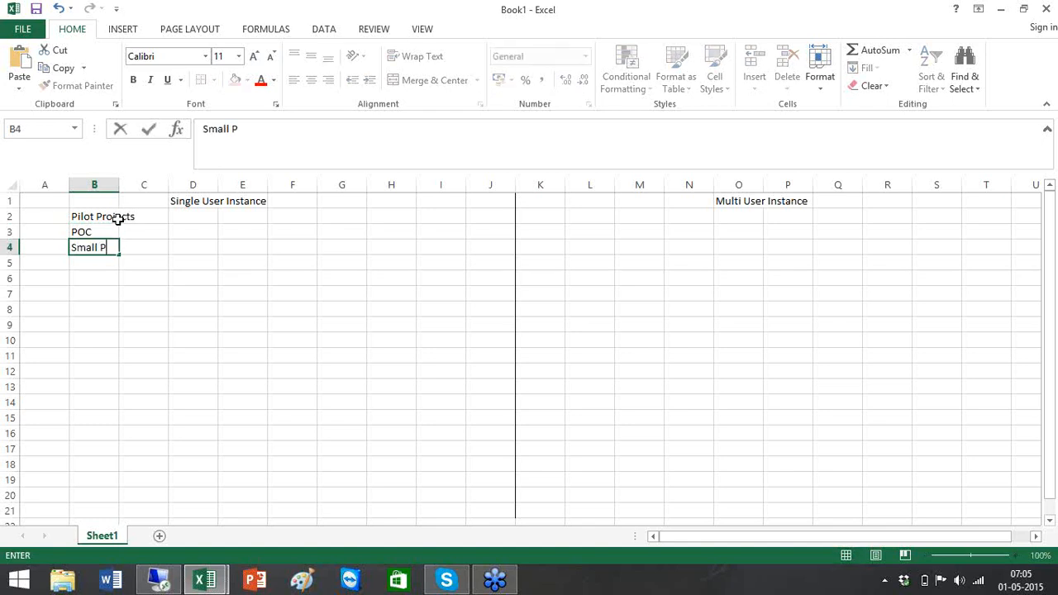
{"action": "type", "text": "rojectss"}
{"action": "key", "text": "BackSpace"}
{"action": "key", "text": "BackSpace"}
{"action": "type", "text": "s"}
{"action": "key", "text": "Tab"}
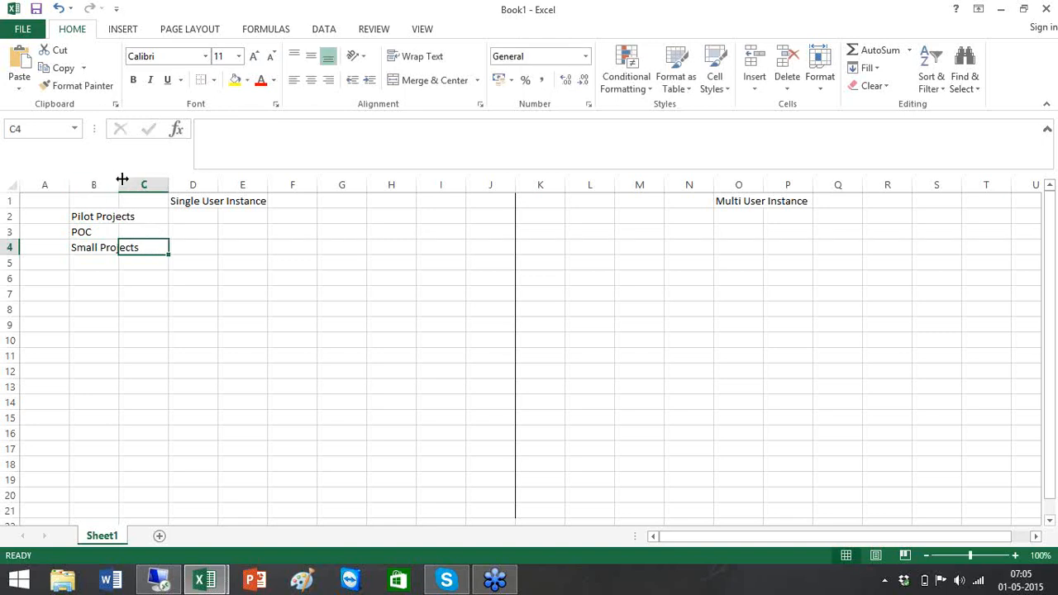
- Draw a thick border box around C10:D12 for BODS
{"action": "left_click", "coordinate": [153, 346]}
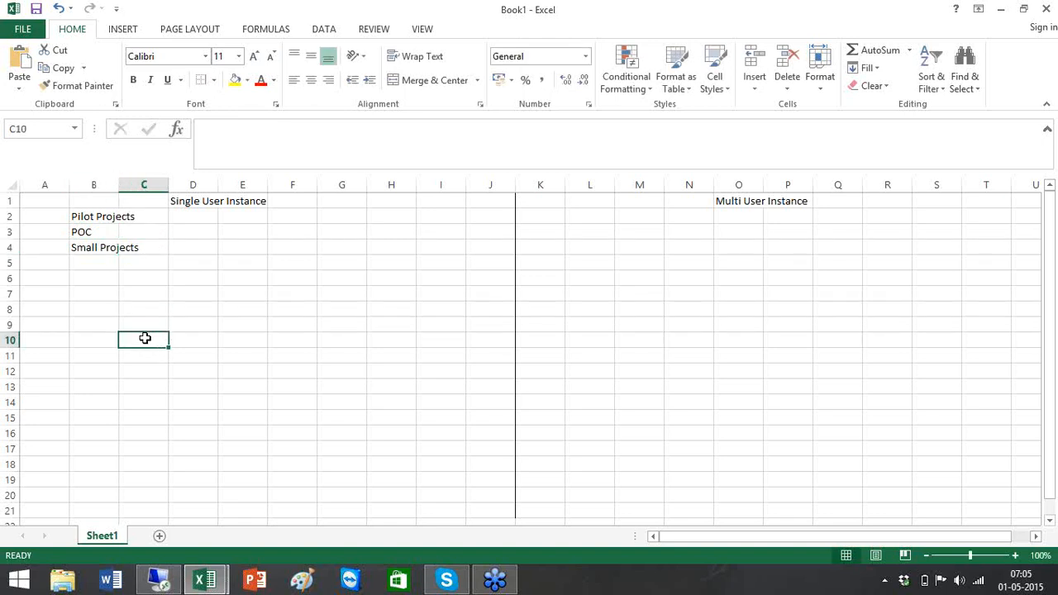
{"action": "left_click_drag", "start_coordinate": [145, 338], "coordinate": [195, 381]}
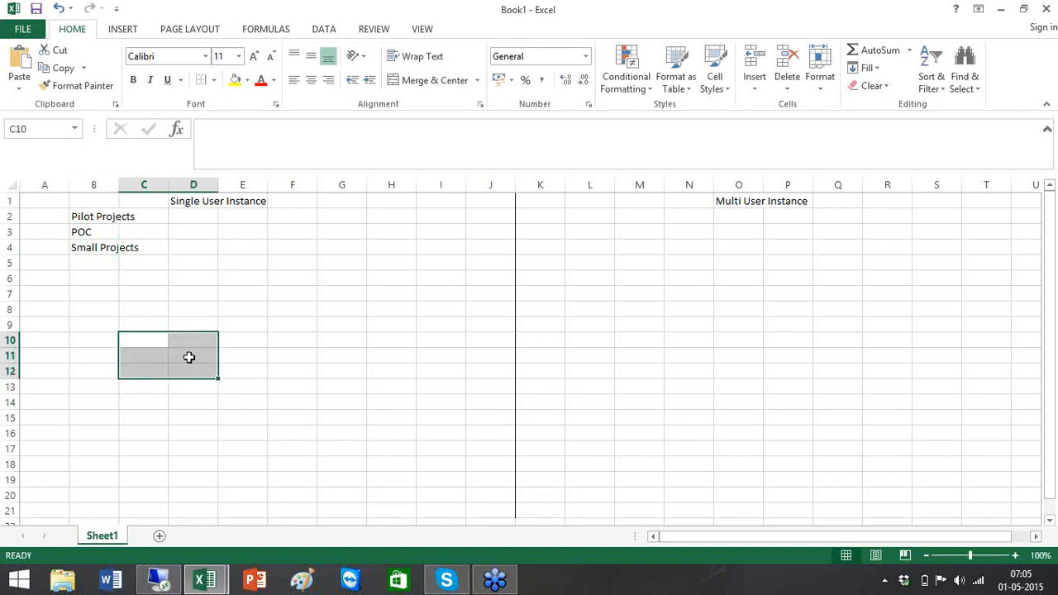
{"action": "left_click", "coordinate": [213, 80]}
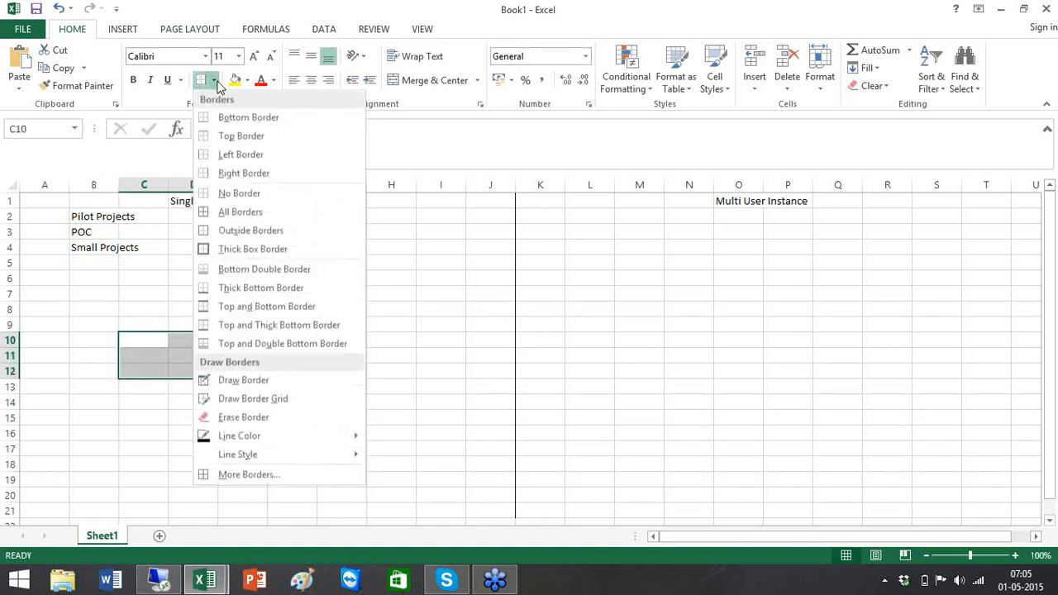
{"action": "left_click", "coordinate": [253, 249]}
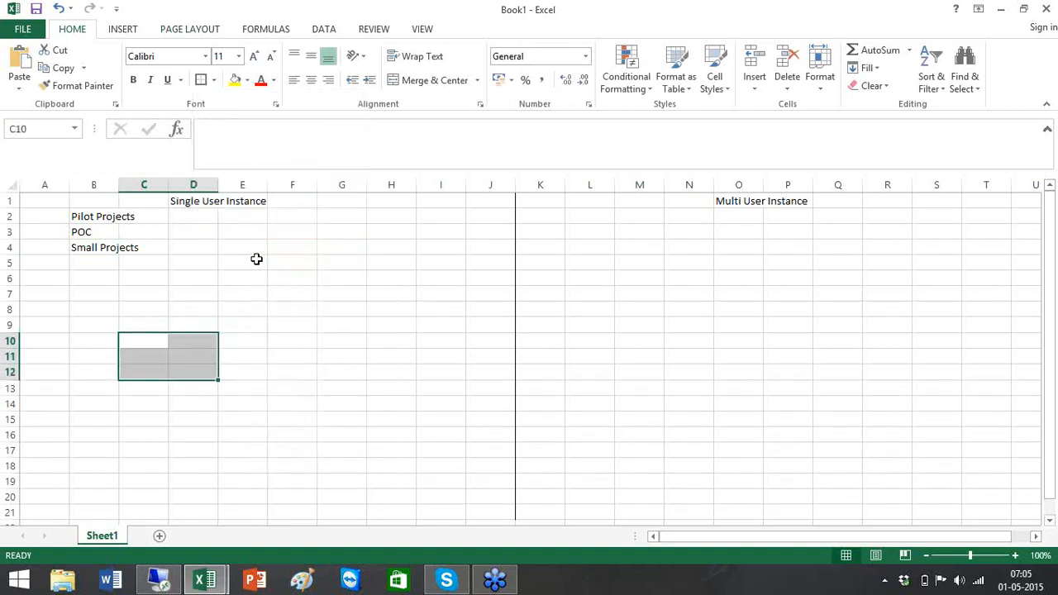
{"action": "left_click", "coordinate": [265, 312]}
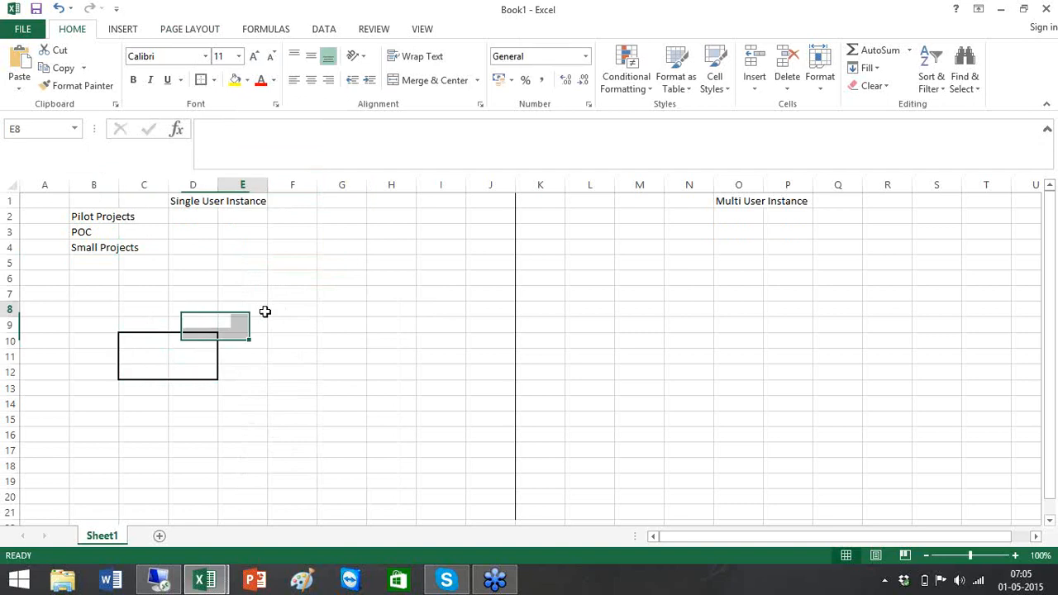
- Outline A7:A16 as the source box and label the boxes 'Source' and 'BODS'
{"action": "left_click", "coordinate": [38, 281]}
{"action": "left_click_drag", "start_coordinate": [37, 282], "coordinate": [48, 416]}
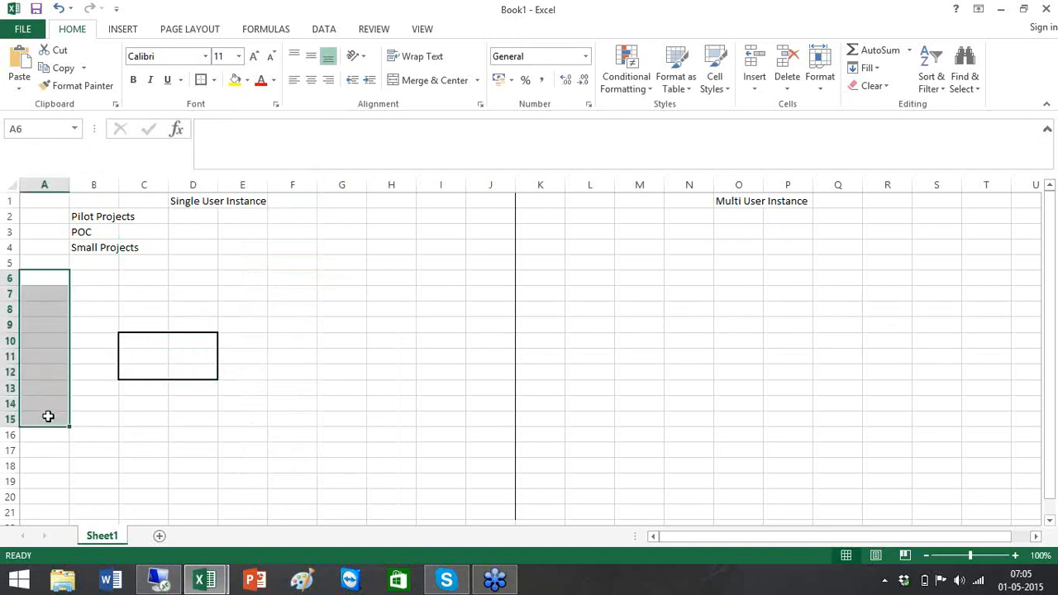
{"action": "left_click", "coordinate": [47, 298]}
{"action": "left_click", "coordinate": [45, 430], "text": "shift"}
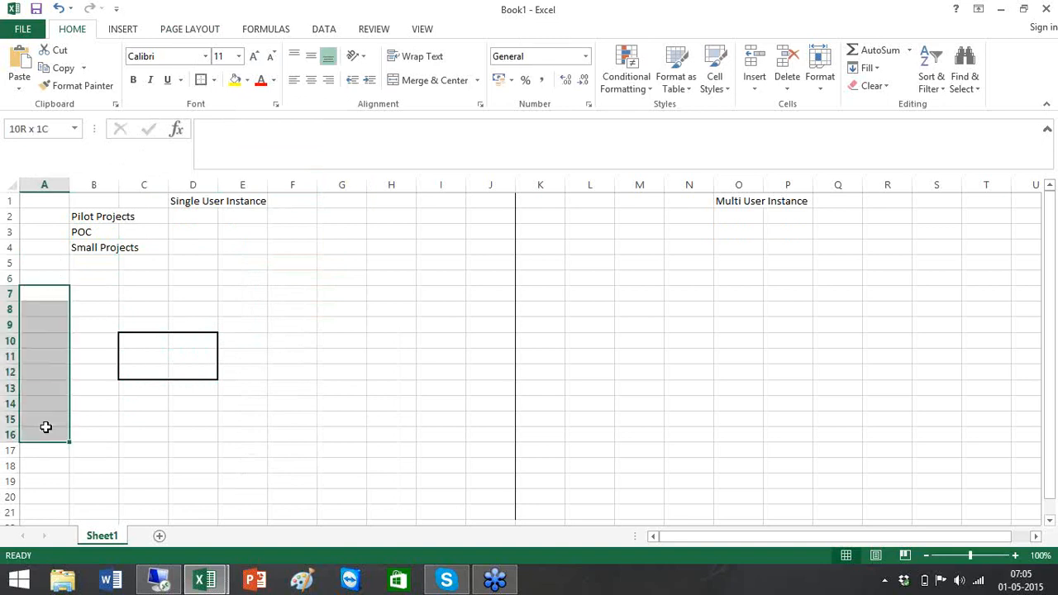
{"action": "left_click", "coordinate": [206, 83]}
{"action": "left_click", "coordinate": [55, 342]}
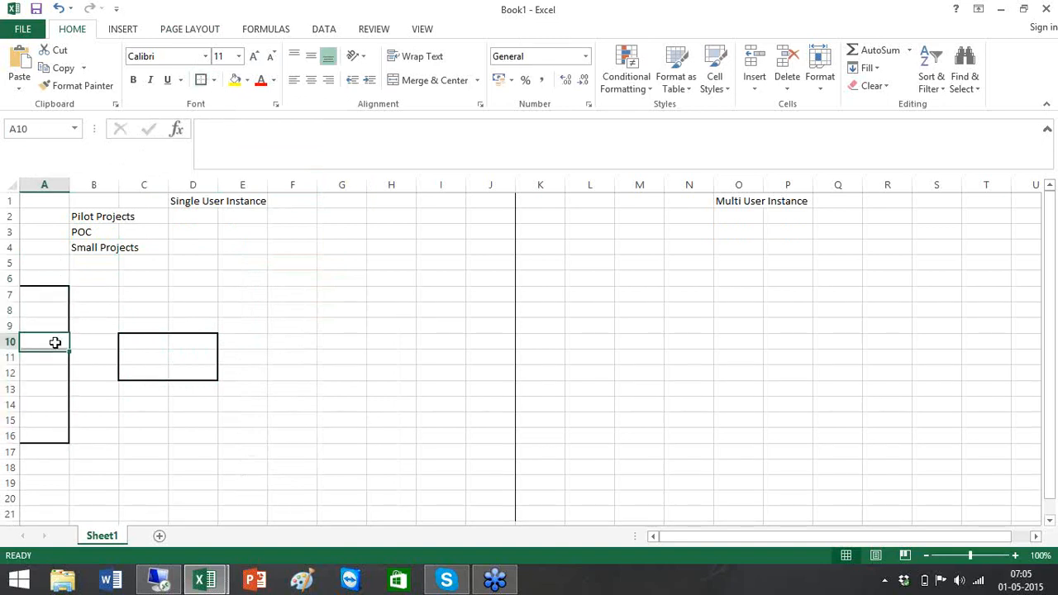
{"action": "type", "text": "Source"}
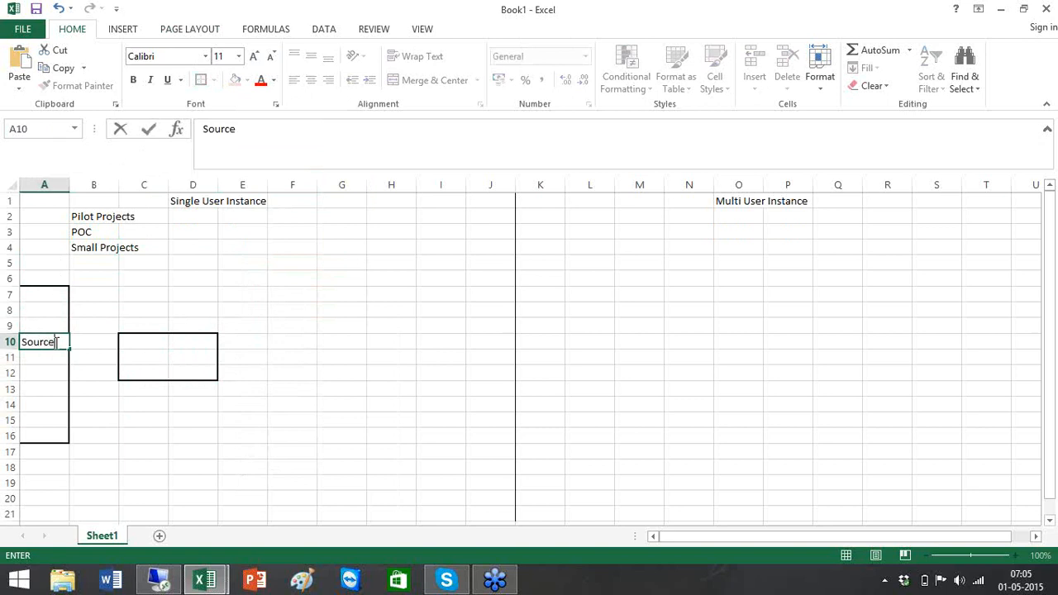
{"action": "left_click", "coordinate": [178, 357]}
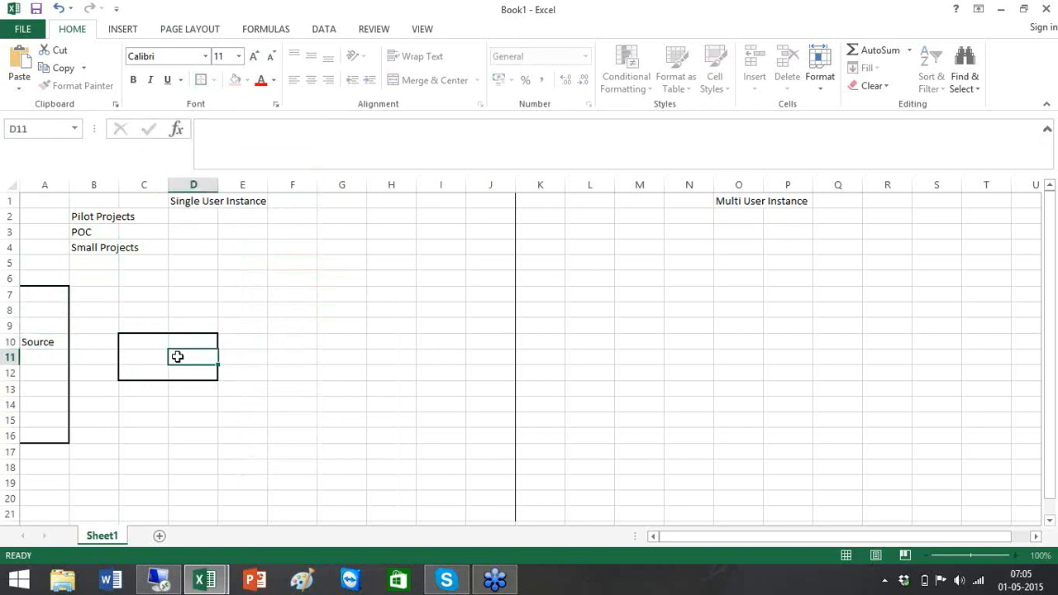
{"action": "type", "text": "BODS"}
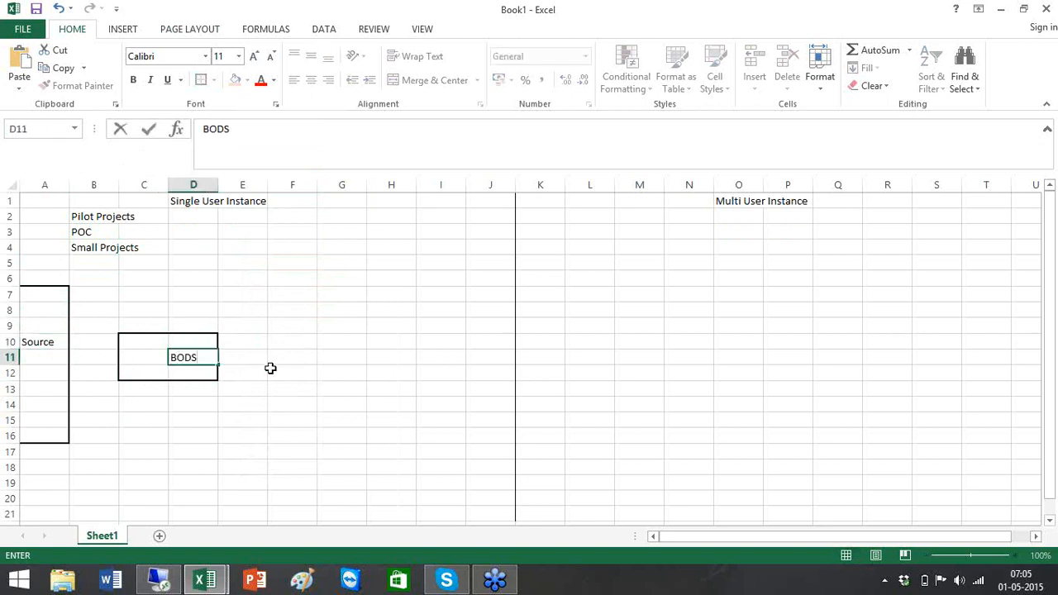
{"action": "left_click", "coordinate": [366, 342]}
- Outline H6:J8, head it 'Tareget Layer' in I5, and label it 'DEV'
{"action": "left_click_drag", "start_coordinate": [399, 276], "coordinate": [481, 313]}
{"action": "left_click", "coordinate": [201, 79]}
{"action": "left_click", "coordinate": [462, 305]}
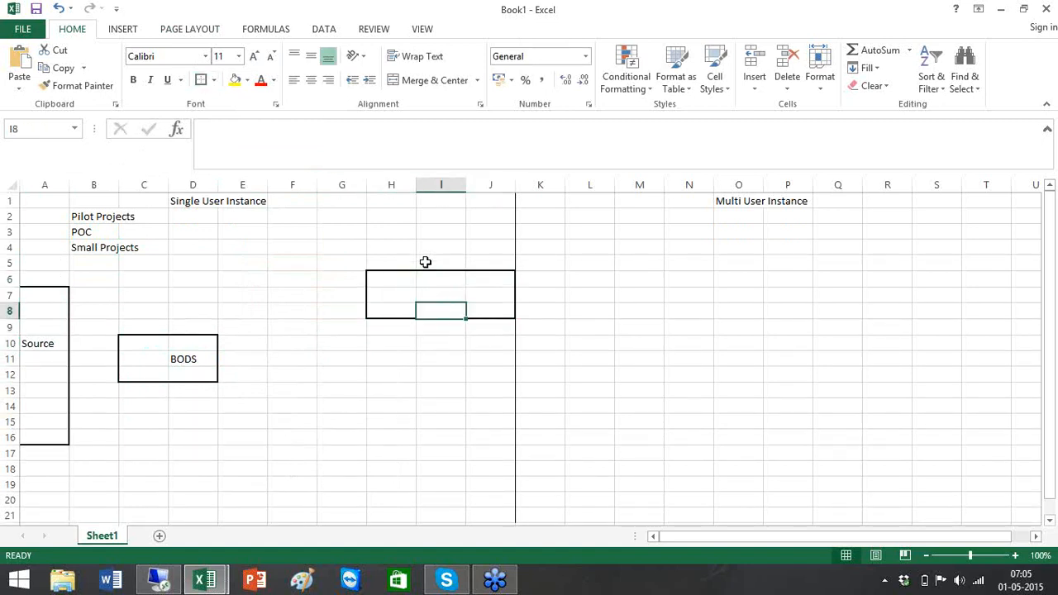
{"action": "left_click", "coordinate": [424, 263]}
{"action": "type", "text": "Tareget "}
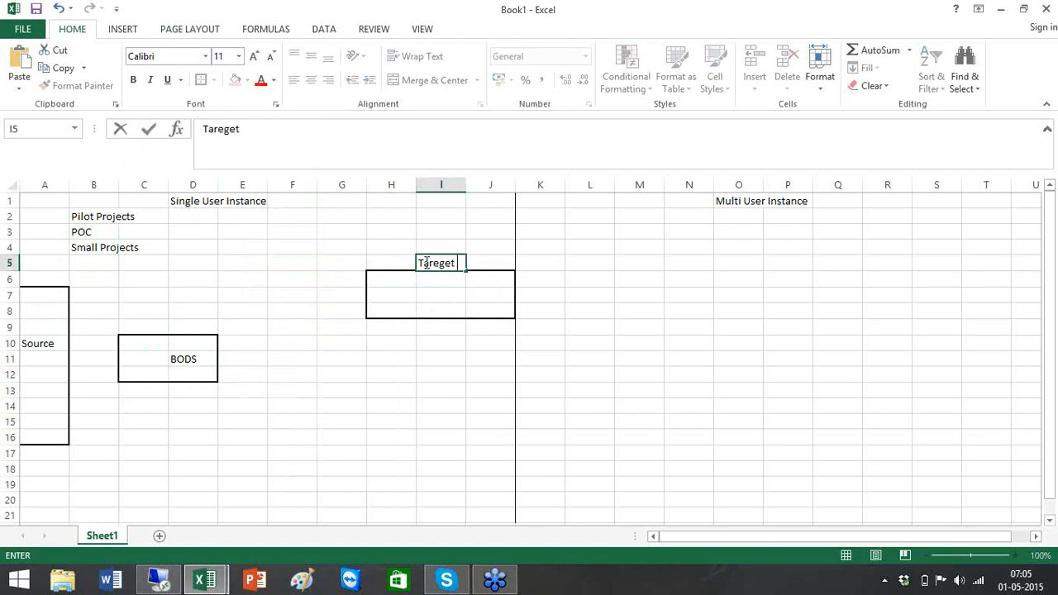
{"action": "type", "text": "Layer"}
{"action": "left_click", "coordinate": [450, 300]}
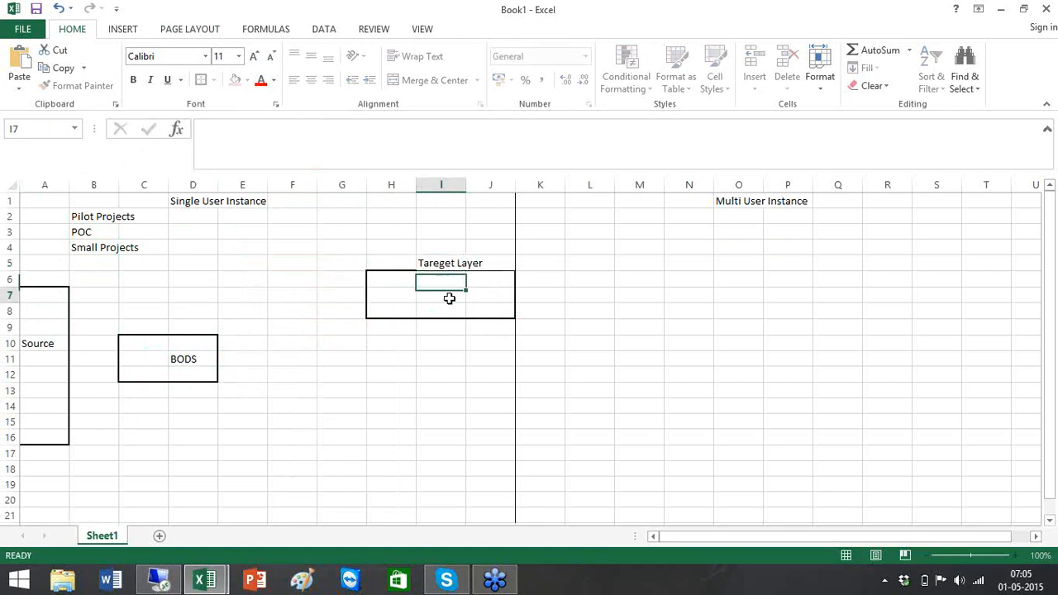
{"action": "type", "text": "DEV"}
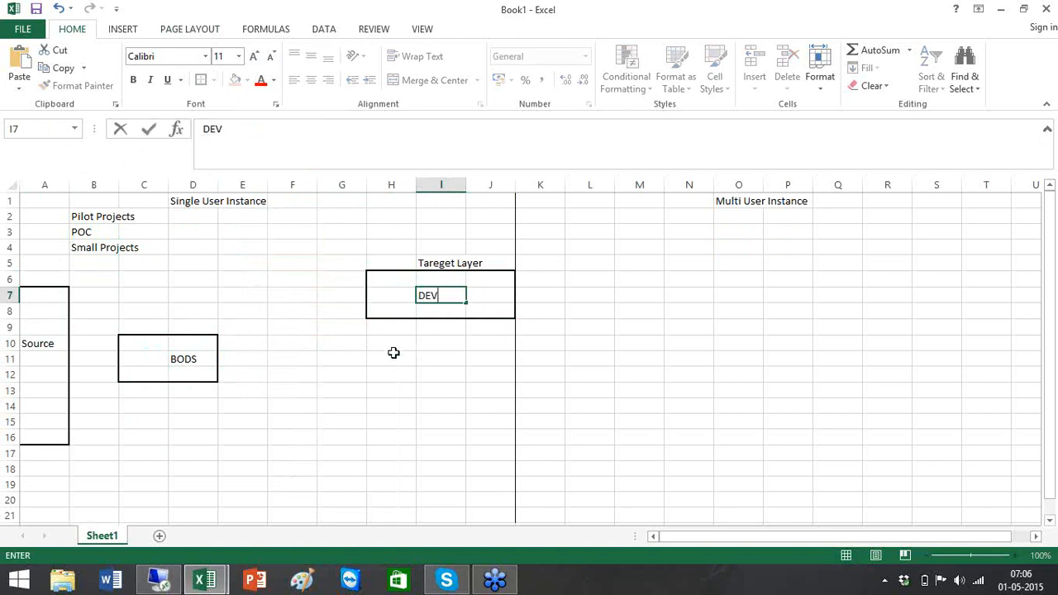
- Add outlined QA and Prod boxes below DEV, labelled 'QA' and 'Prod'
{"action": "left_click_drag", "start_coordinate": [382, 371], "coordinate": [504, 413]}
{"action": "left_click", "coordinate": [200, 80]}
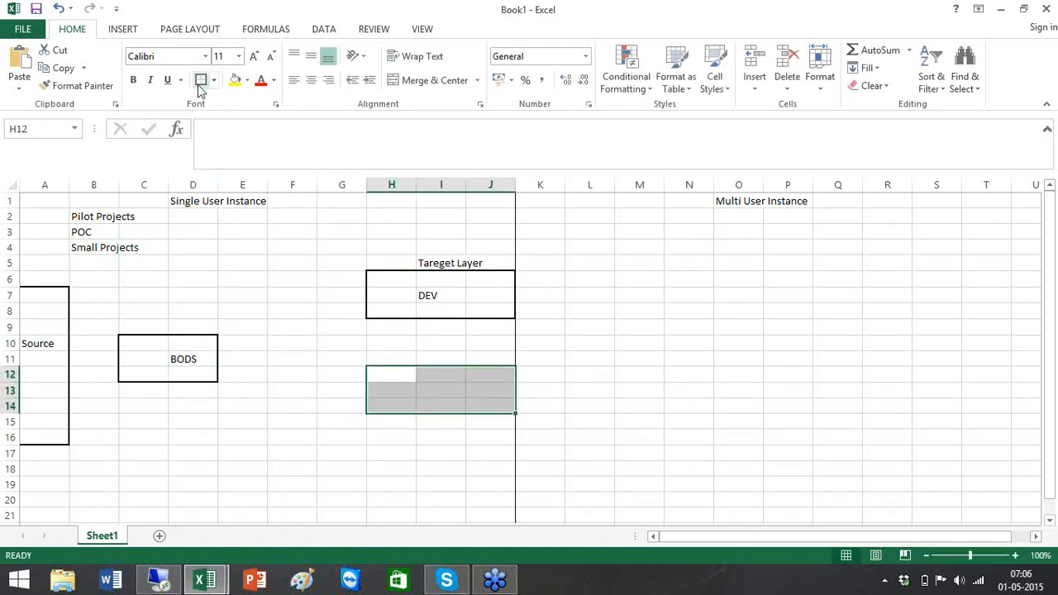
{"action": "left_click", "coordinate": [412, 392]}
{"action": "type", "text": "QA"}
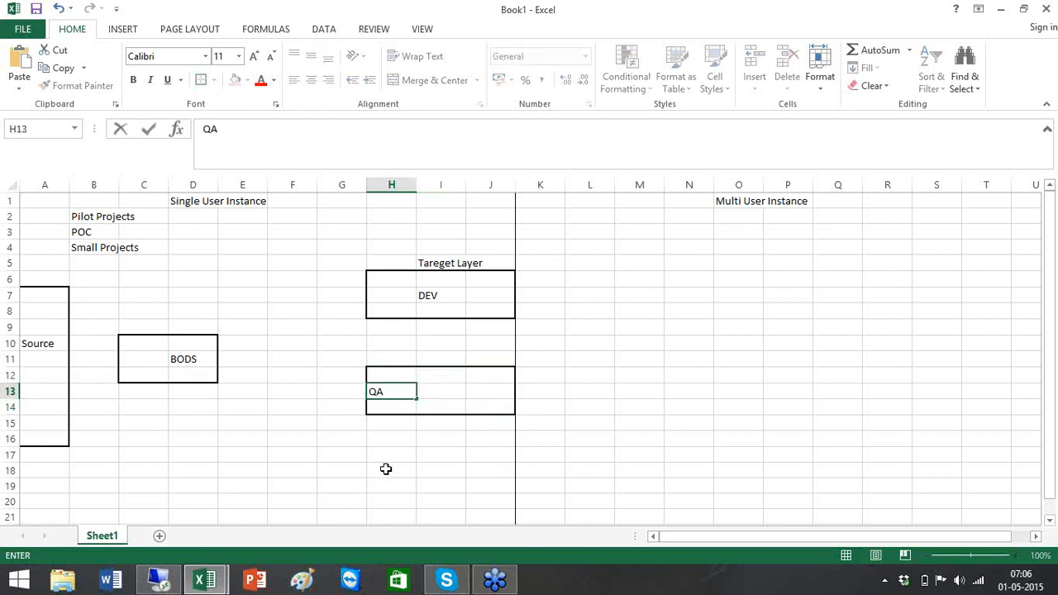
{"action": "left_click_drag", "start_coordinate": [385, 468], "coordinate": [480, 488]}
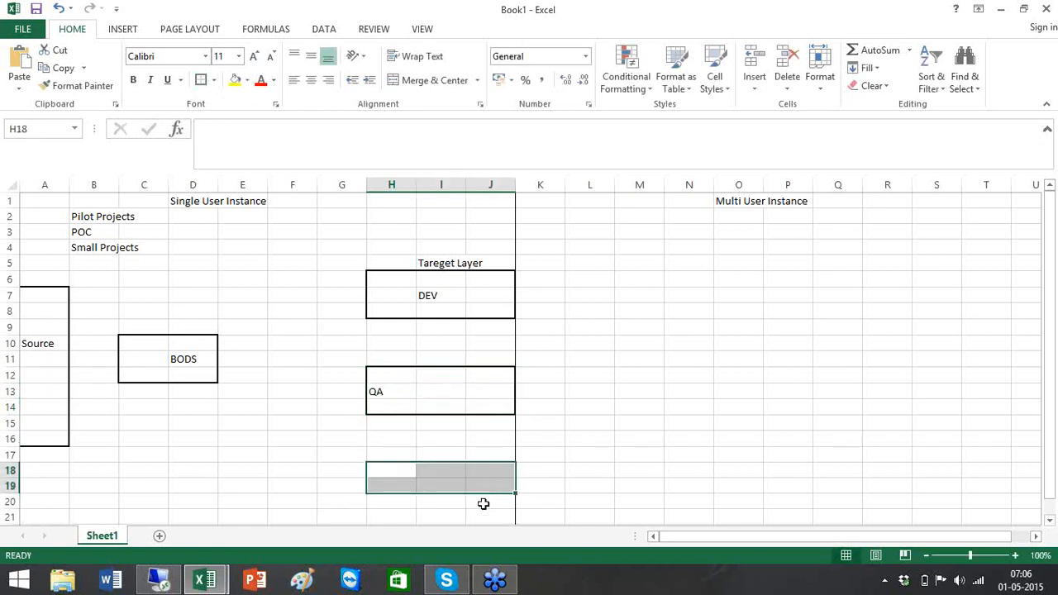
{"action": "left_click", "coordinate": [485, 503], "text": "shift"}
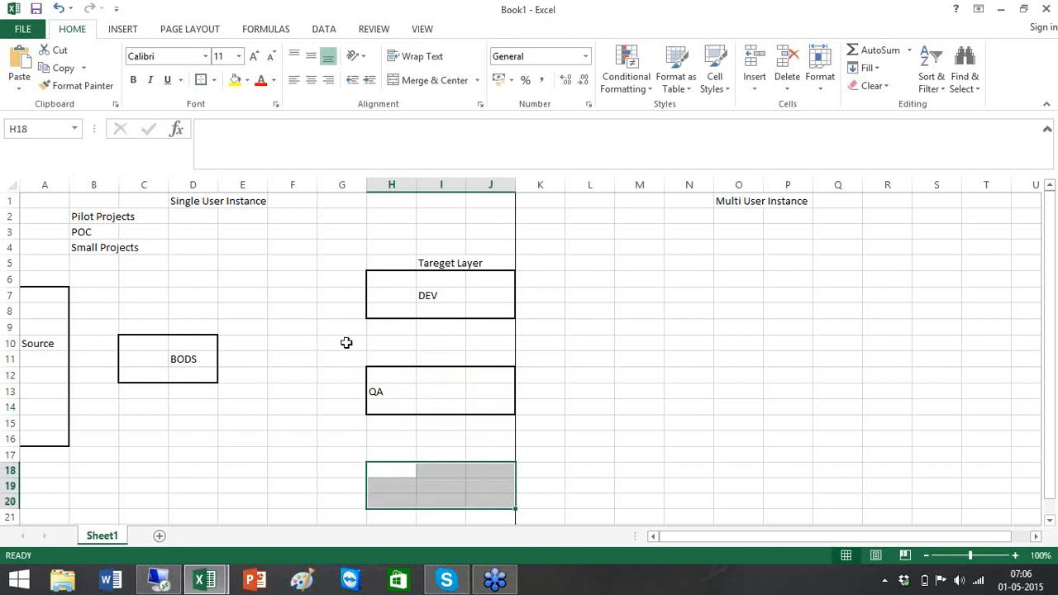
{"action": "left_click", "coordinate": [200, 80]}
{"action": "left_click", "coordinate": [404, 489]}
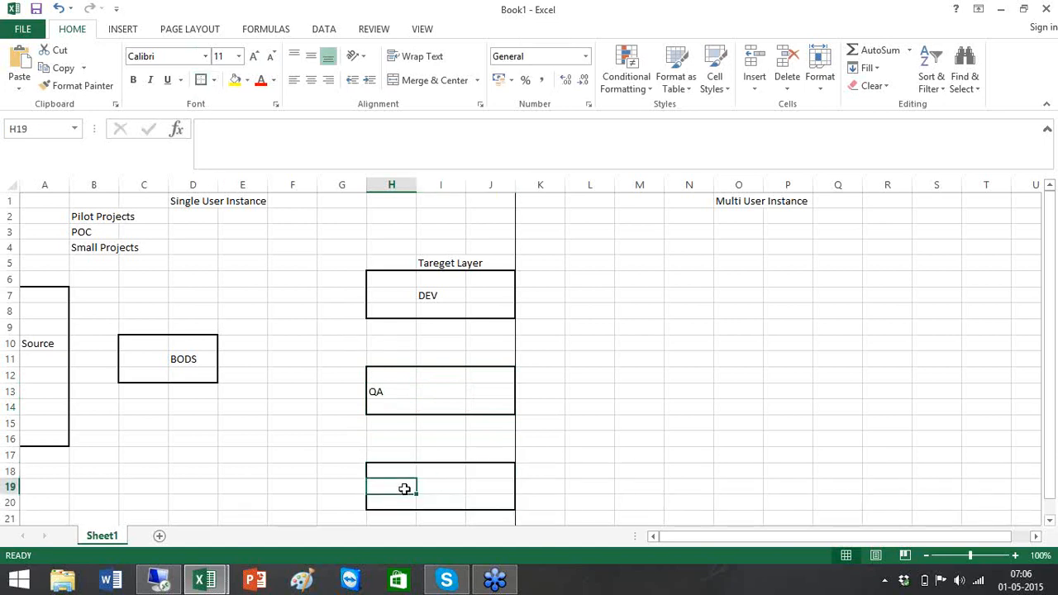
{"action": "type", "text": "Prod"}
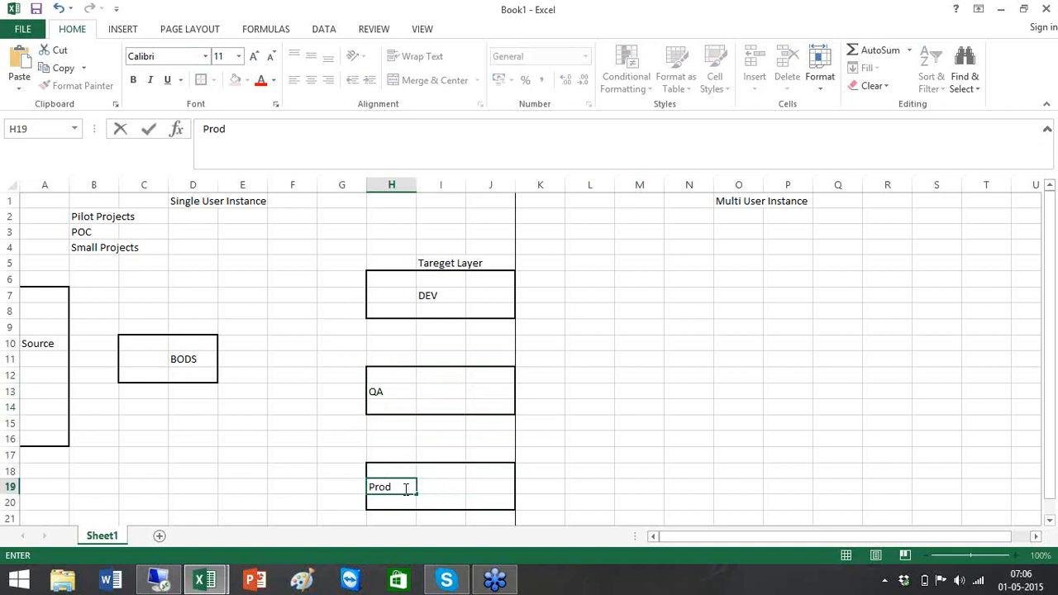
{"action": "left_click", "coordinate": [245, 289]}
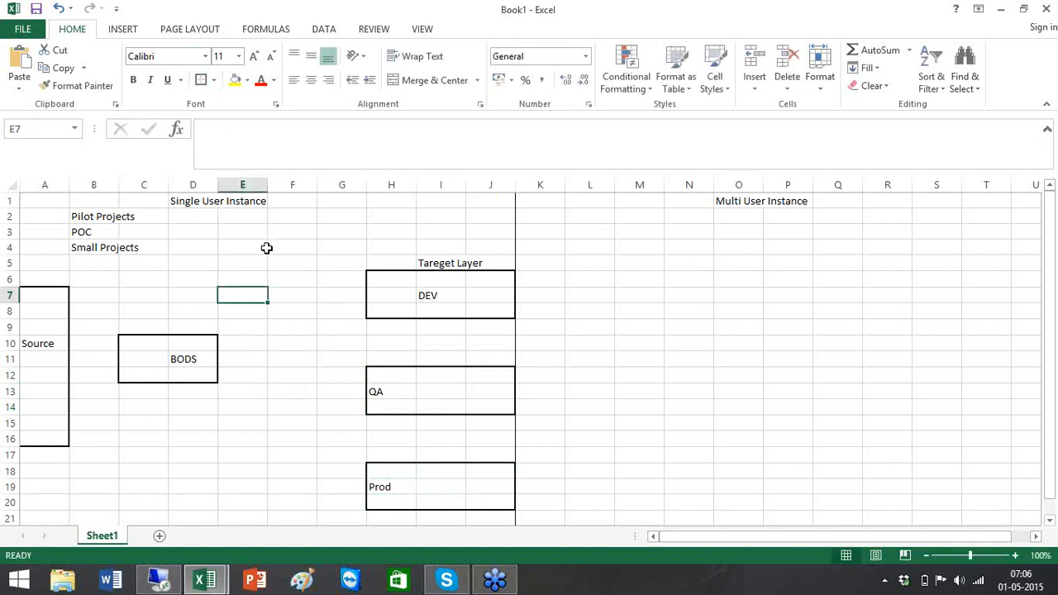
- Type 'Source Layer' in A6 and 'ETL Layer' in D7 as the box headings
{"action": "left_click", "coordinate": [54, 278]}
{"action": "type", "text": "Source Layer"}
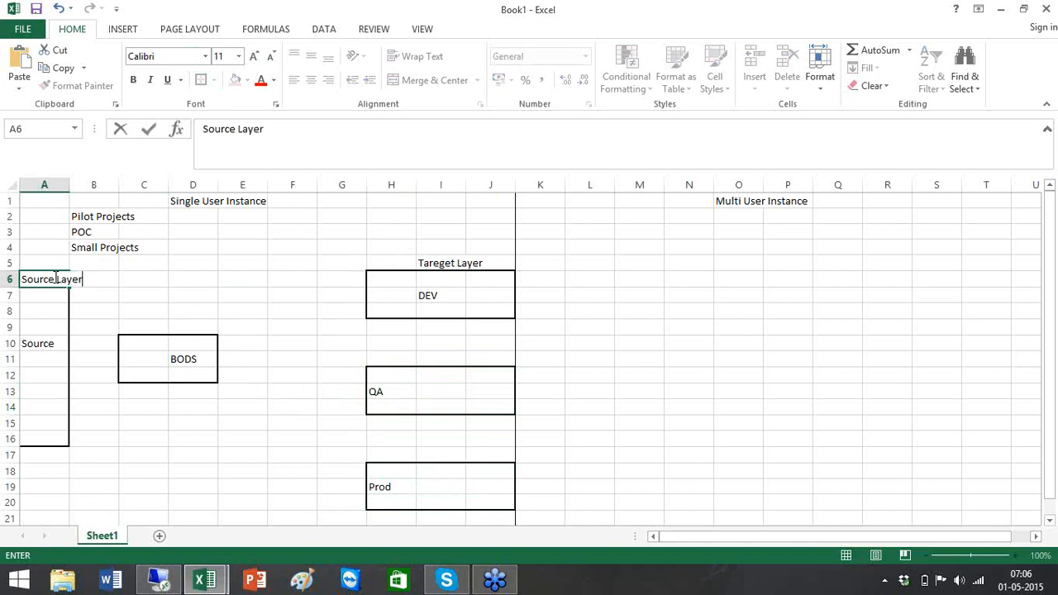
{"action": "left_click", "coordinate": [172, 298]}
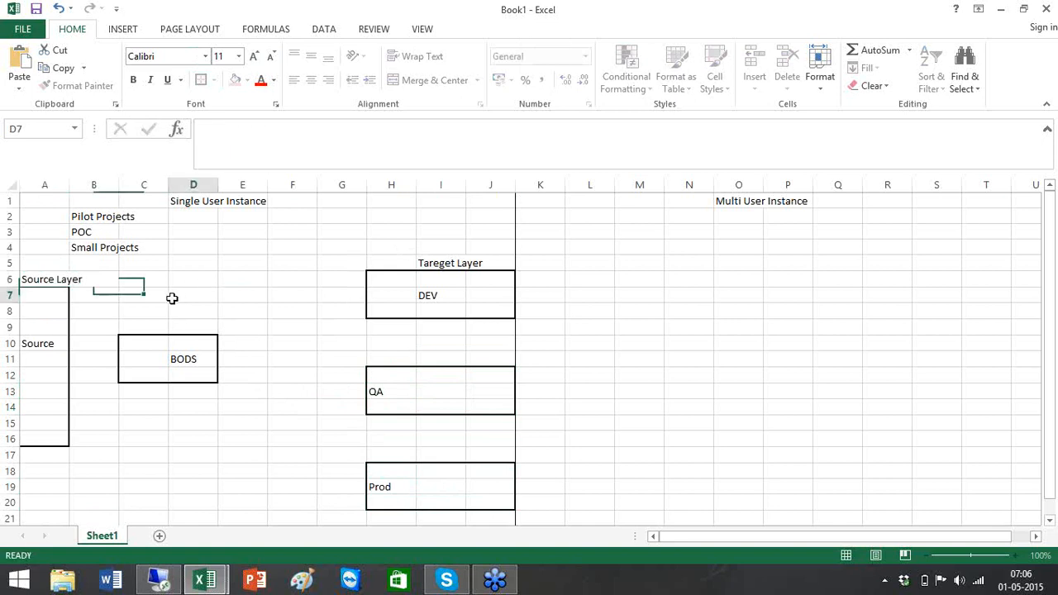
{"action": "type", "text": "ETL Layer"}
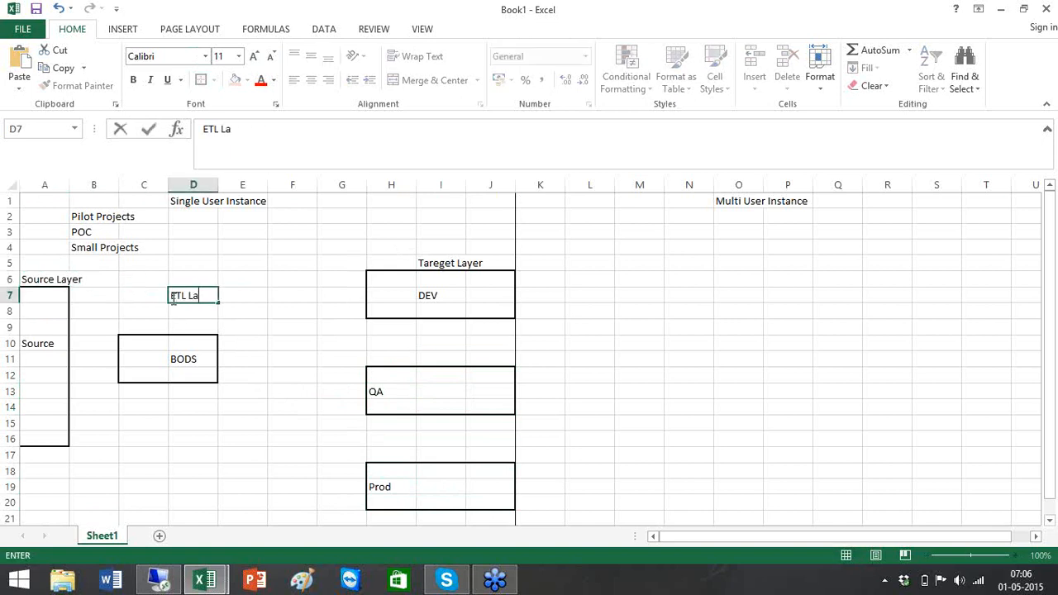
{"action": "left_click", "coordinate": [320, 277]}
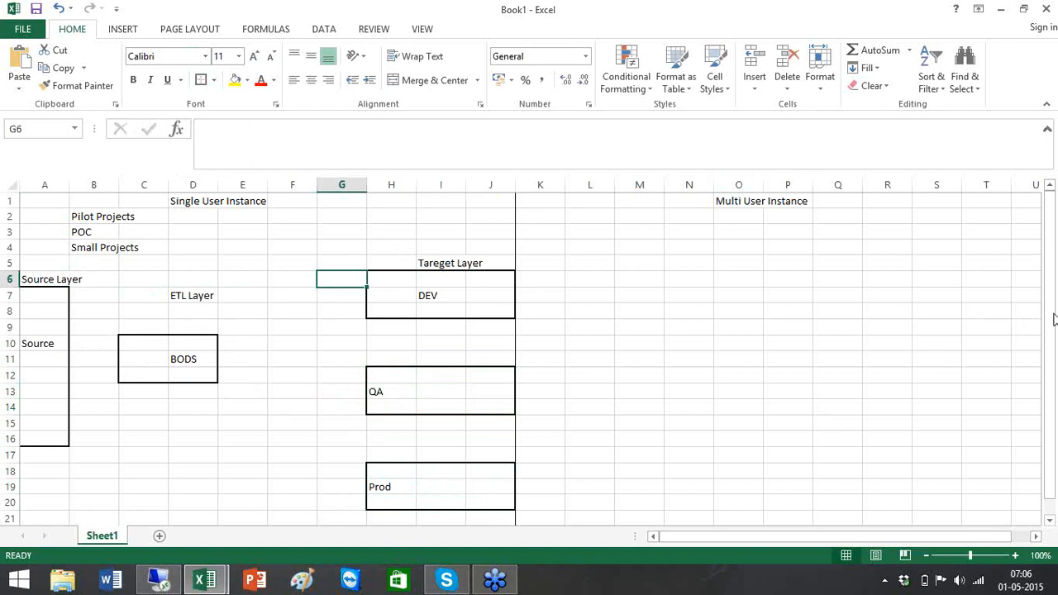
- Draw arrows from the Source box to BODS and from BODS to the DEV box
{"action": "left_click", "coordinate": [122, 32]}
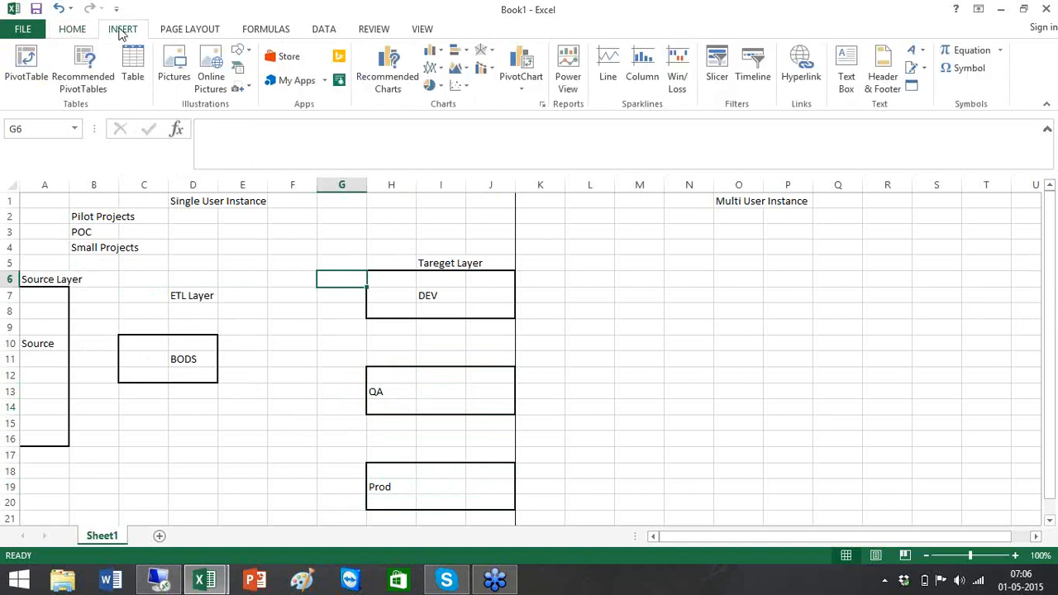
{"action": "left_click", "coordinate": [249, 53]}
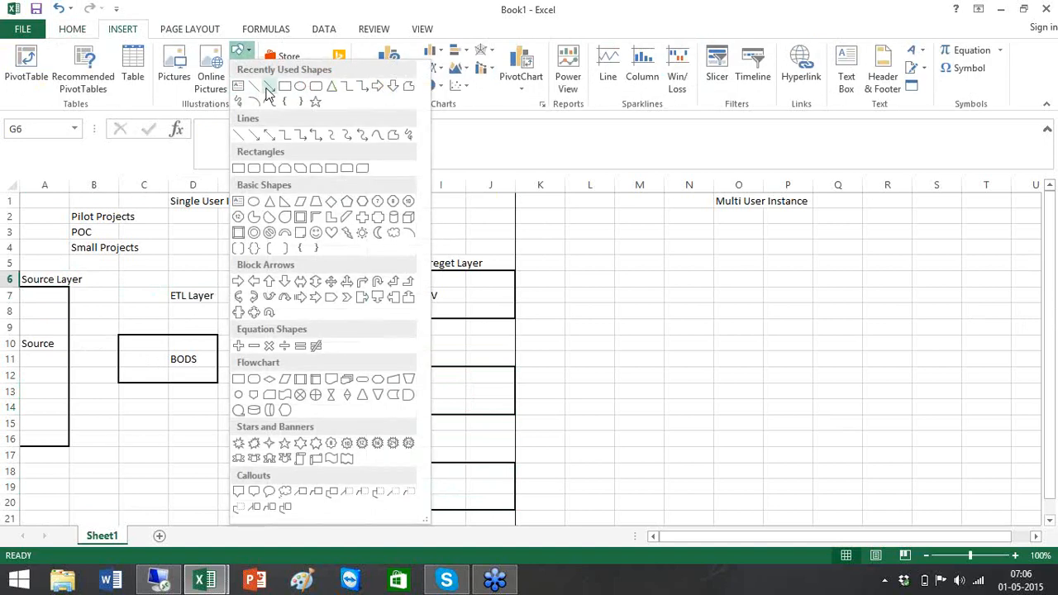
{"action": "left_click", "coordinate": [270, 88]}
{"action": "left_click_drag", "start_coordinate": [69, 361], "coordinate": [119, 360]}
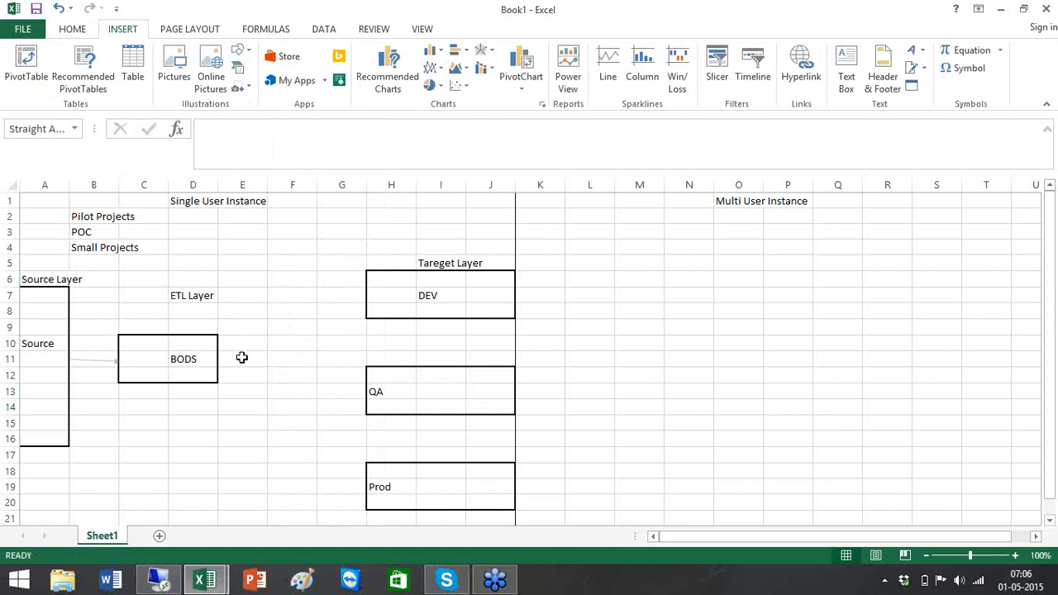
{"action": "left_click", "coordinate": [43, 51]}
{"action": "left_click_drag", "start_coordinate": [218, 358], "coordinate": [364, 300]}
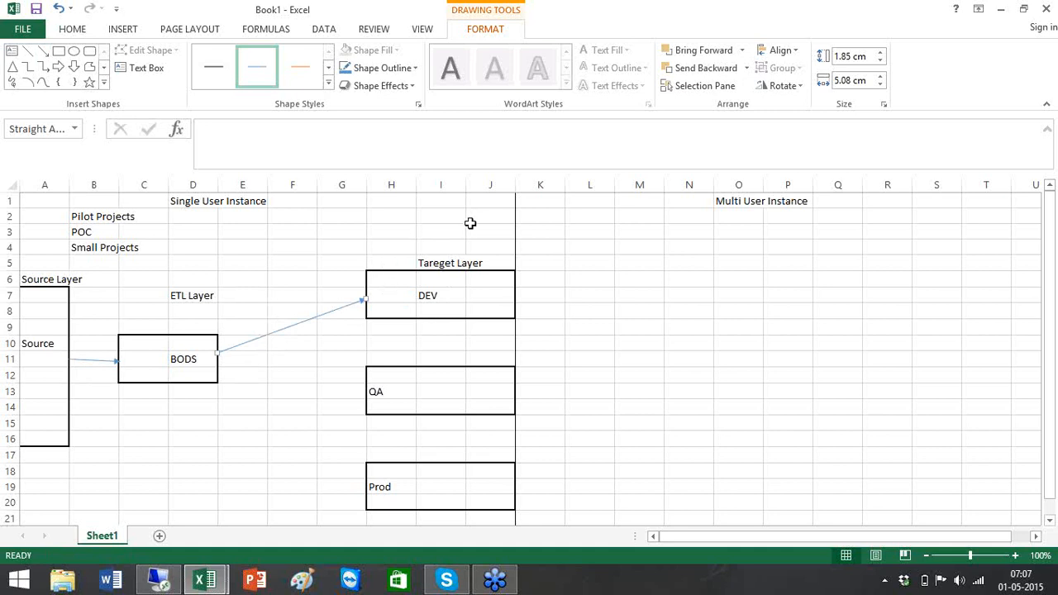
{"action": "double_click", "coordinate": [493, 280]}
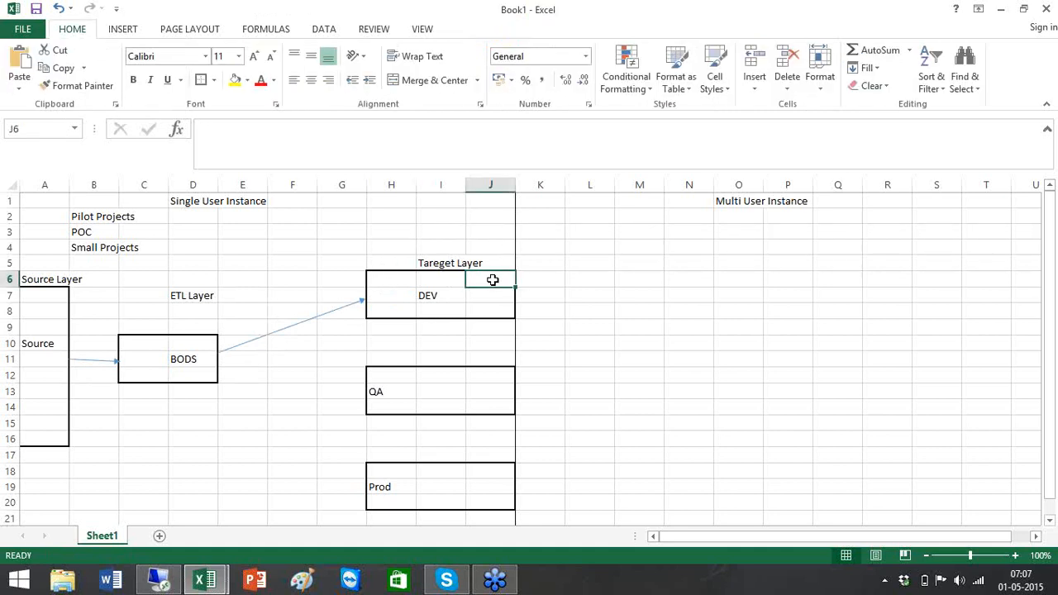
- Enter 'Ext / Load' in cell J6 inside the DEV box
{"action": "type", "text": "Ext / Load"}
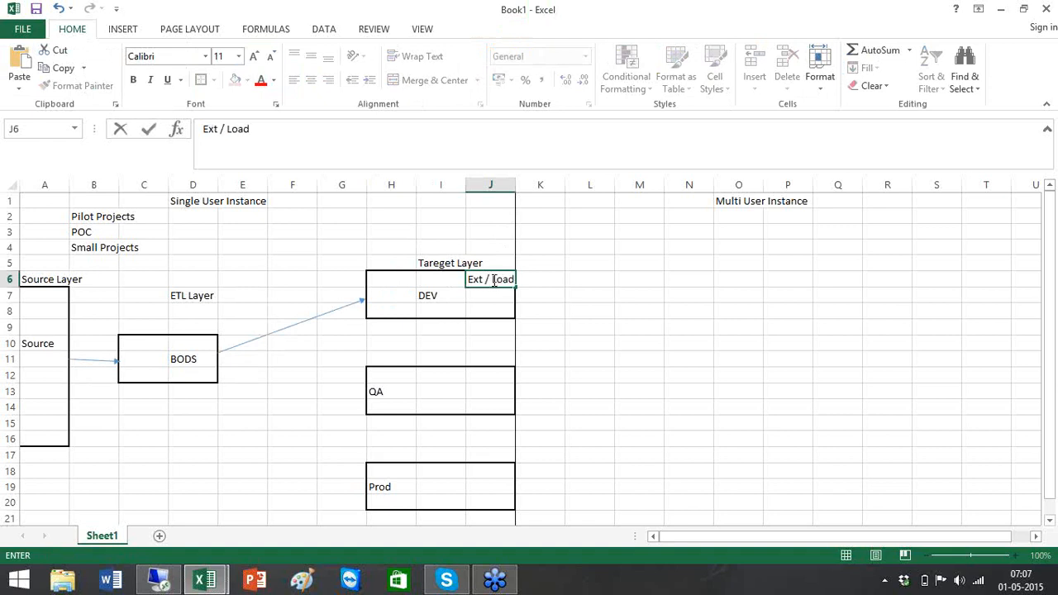
{"action": "key", "text": "Tab"}
{"action": "key", "text": "Return"}
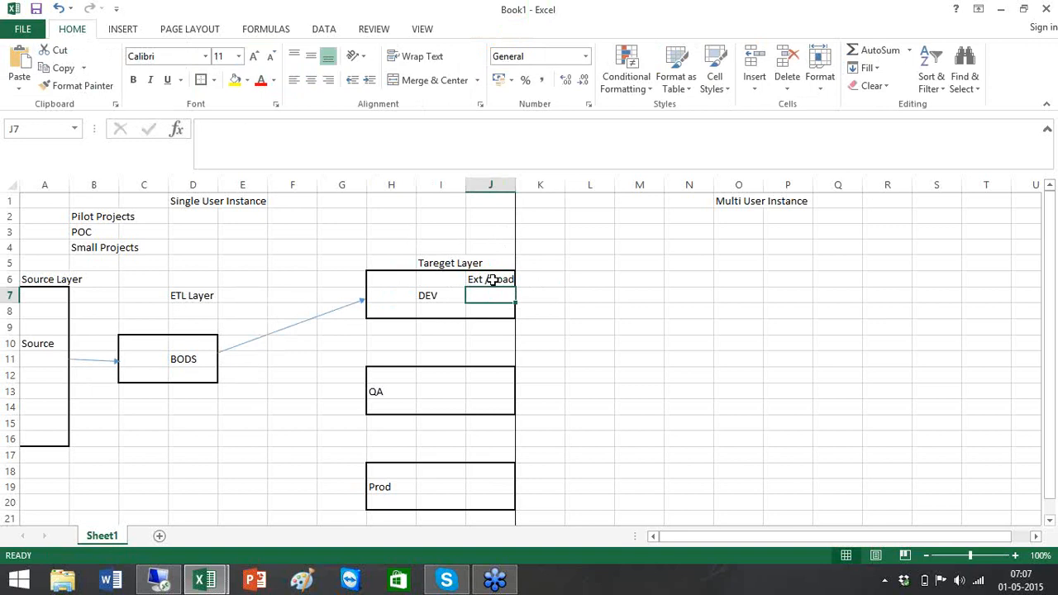
- Add 'Testing' in J7 and 'Fix' in J8 below it
{"action": "type", "text": "Testing"}
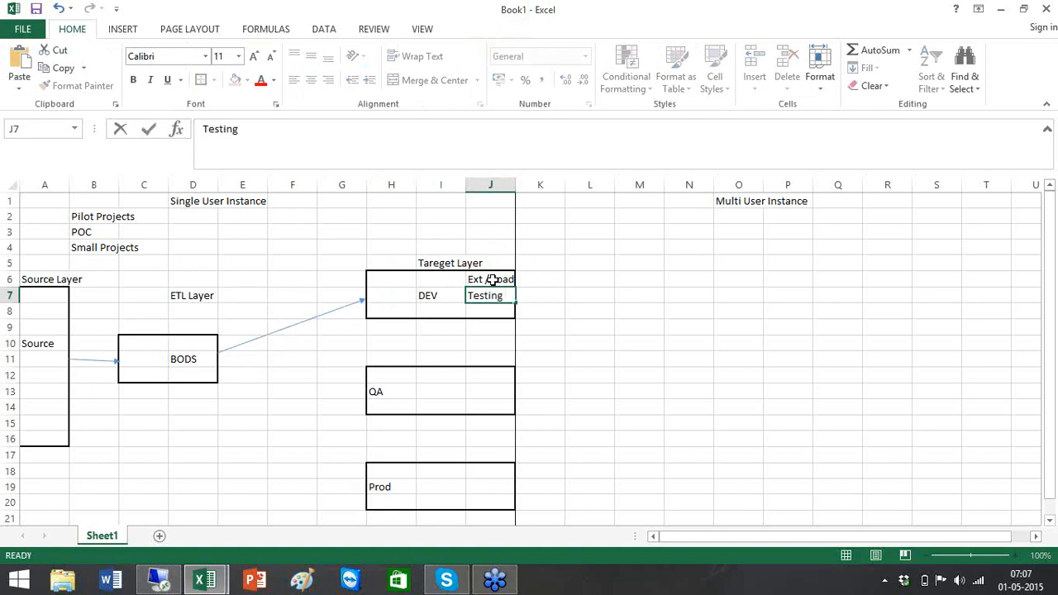
{"action": "key", "text": "Return"}
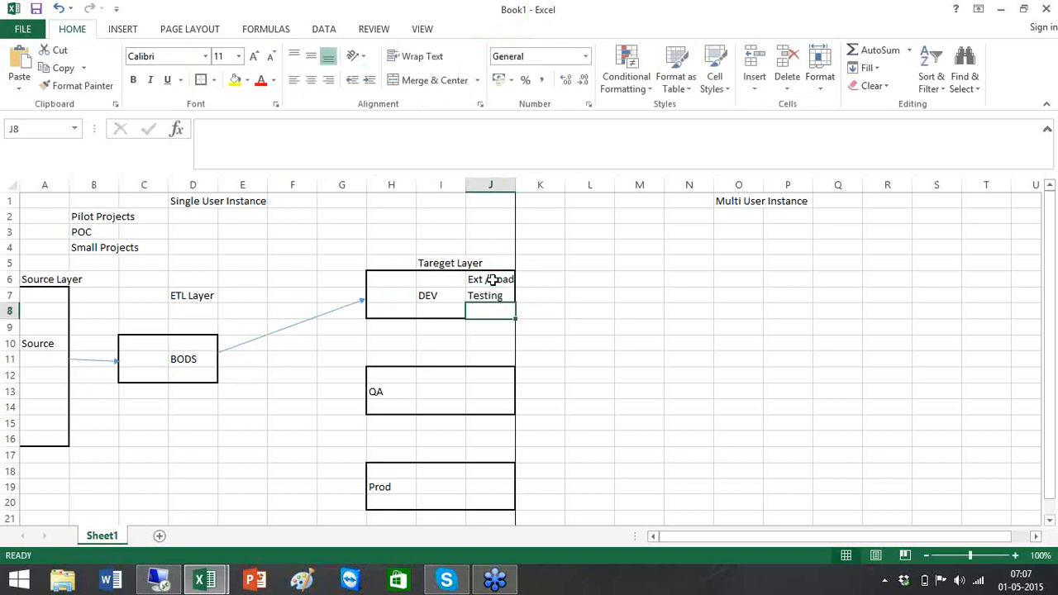
{"action": "type", "text": "Fix"}
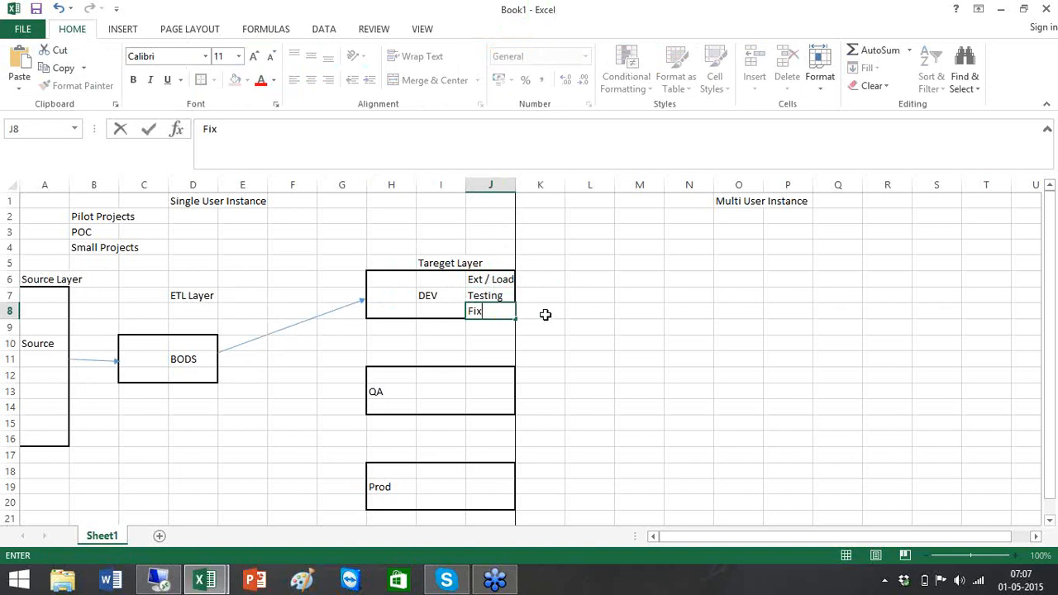
{"action": "left_click", "coordinate": [544, 313]}
{"action": "left_click", "coordinate": [509, 312]}
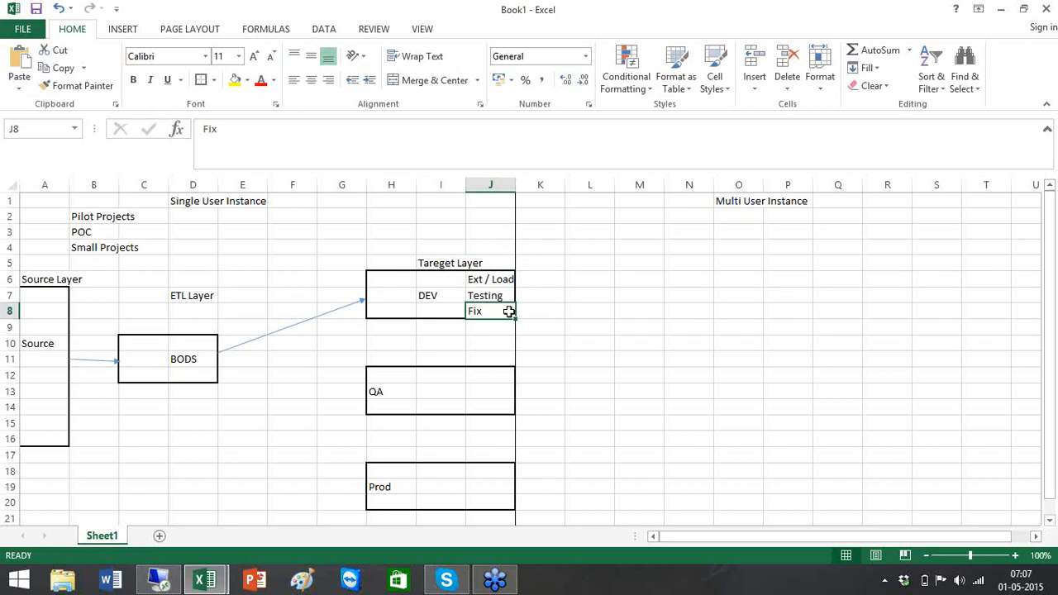
{"action": "left_click", "coordinate": [132, 30]}
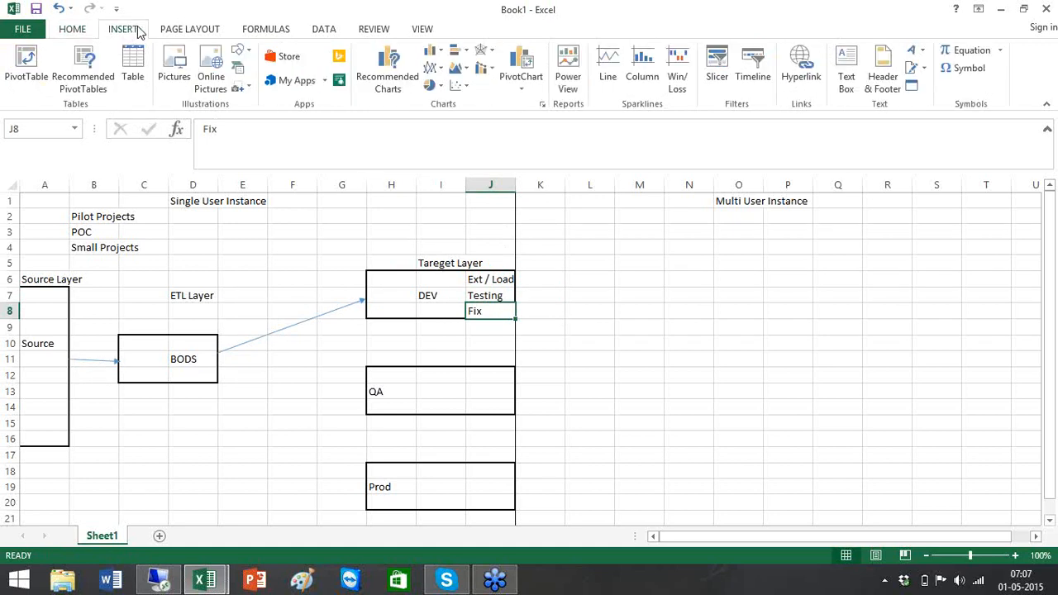
- Draw an arrow from the BODS box to the QA box
{"action": "left_click", "coordinate": [254, 53]}
{"action": "left_click", "coordinate": [269, 85]}
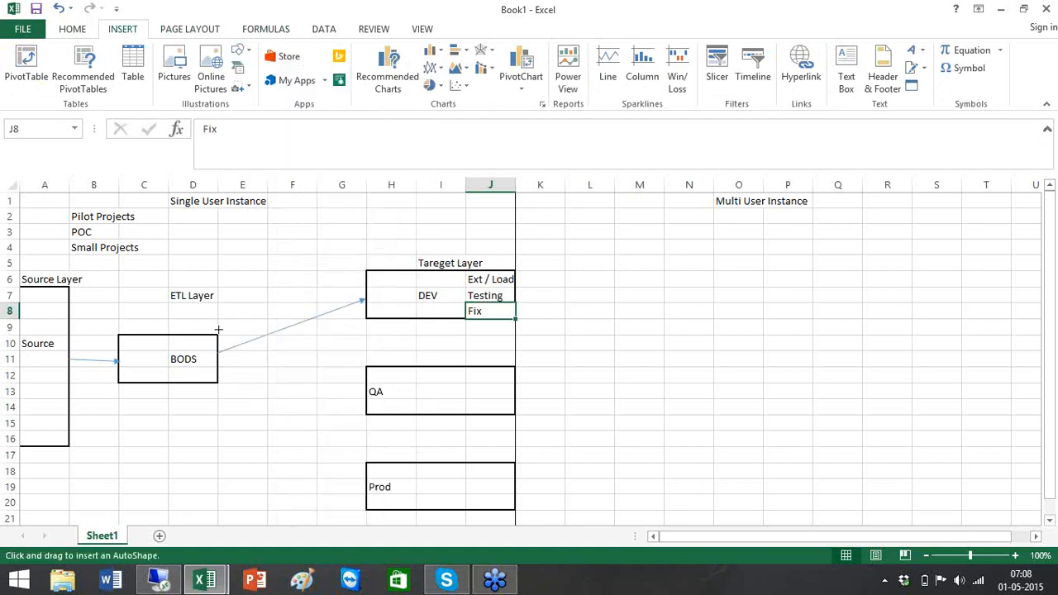
{"action": "left_click_drag", "start_coordinate": [228, 355], "coordinate": [366, 394]}
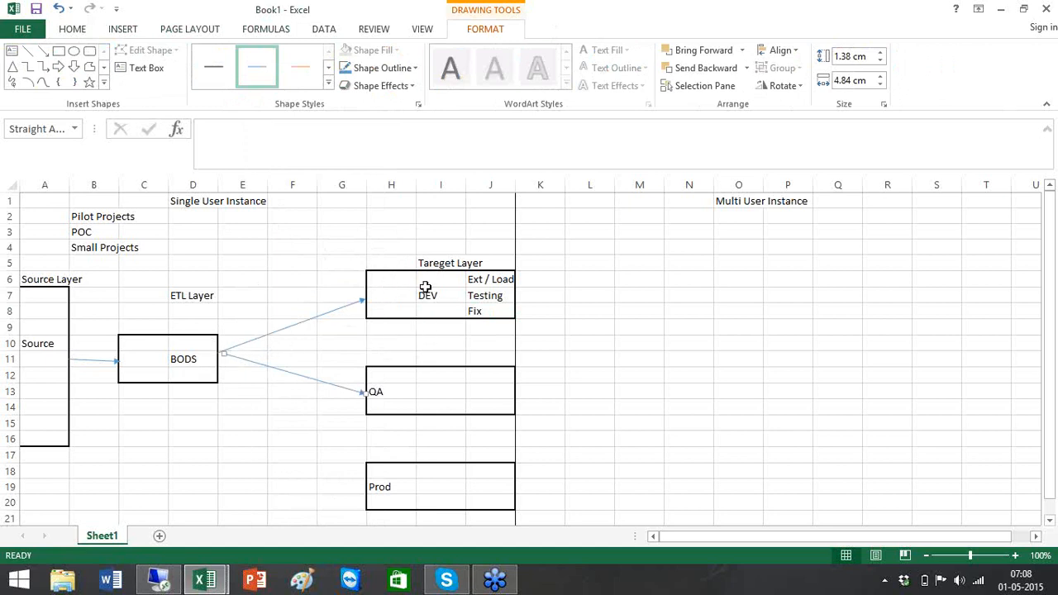
{"action": "left_click", "coordinate": [494, 313]}
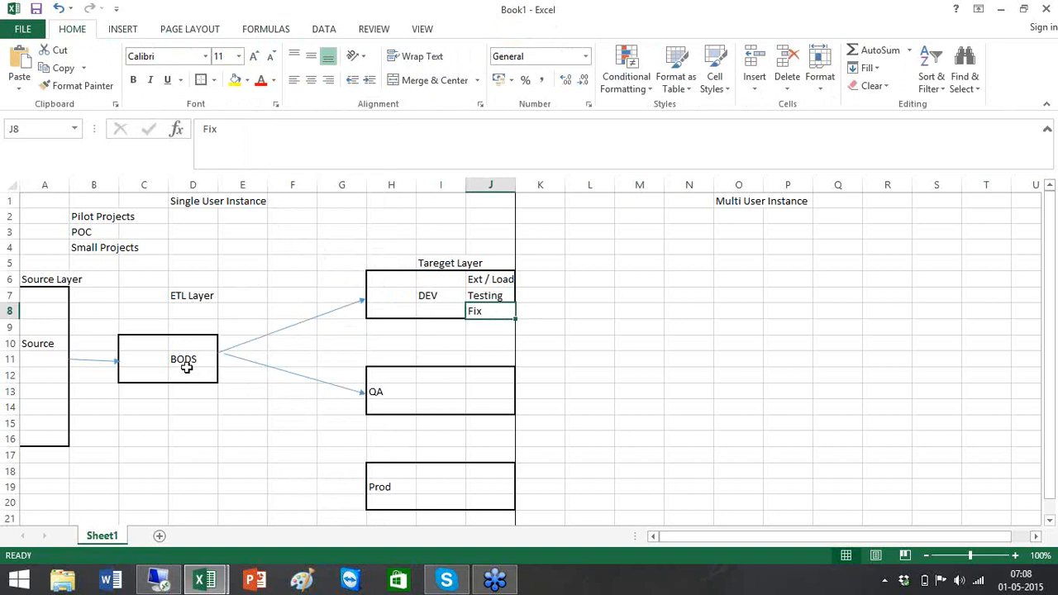
- Type 'Data Owners / QA' in I13, 'Validate' in H14 and 'Defect 1000' beside it
{"action": "left_click", "coordinate": [434, 403]}
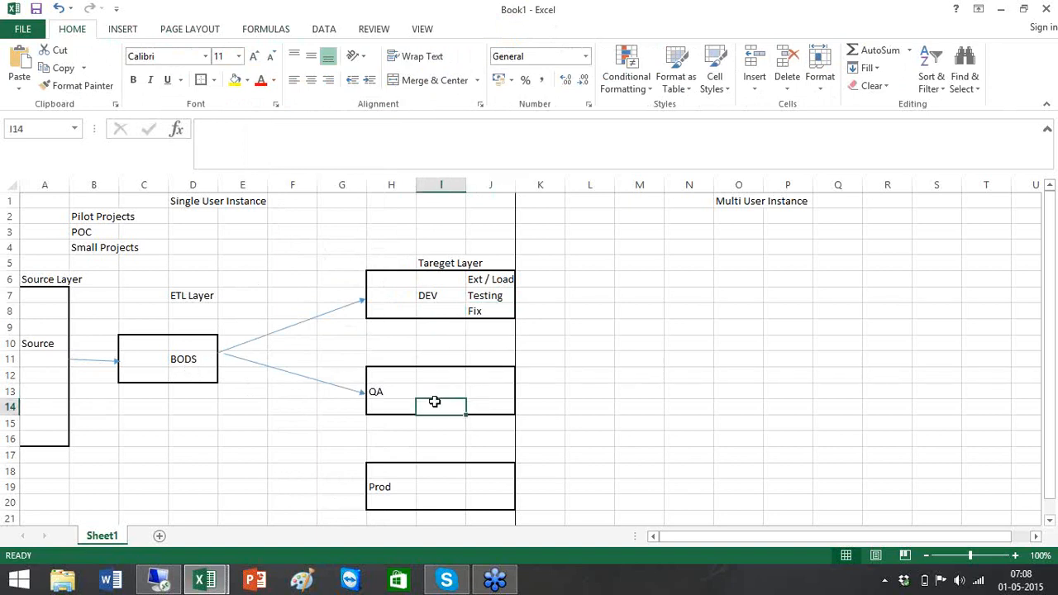
{"action": "left_click", "coordinate": [433, 388]}
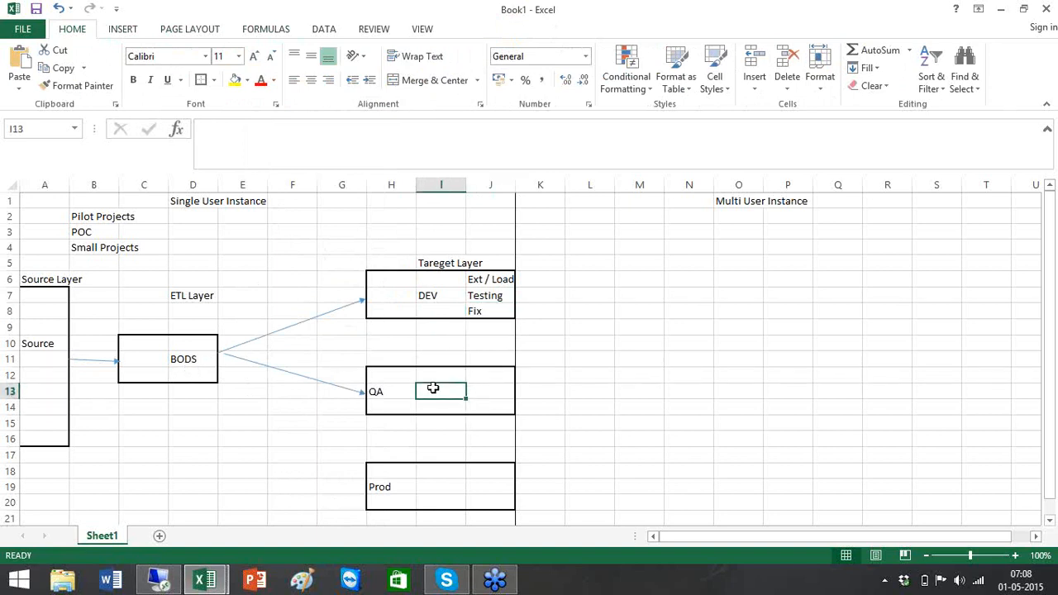
{"action": "type", "text": "Data Owners / Qa"}
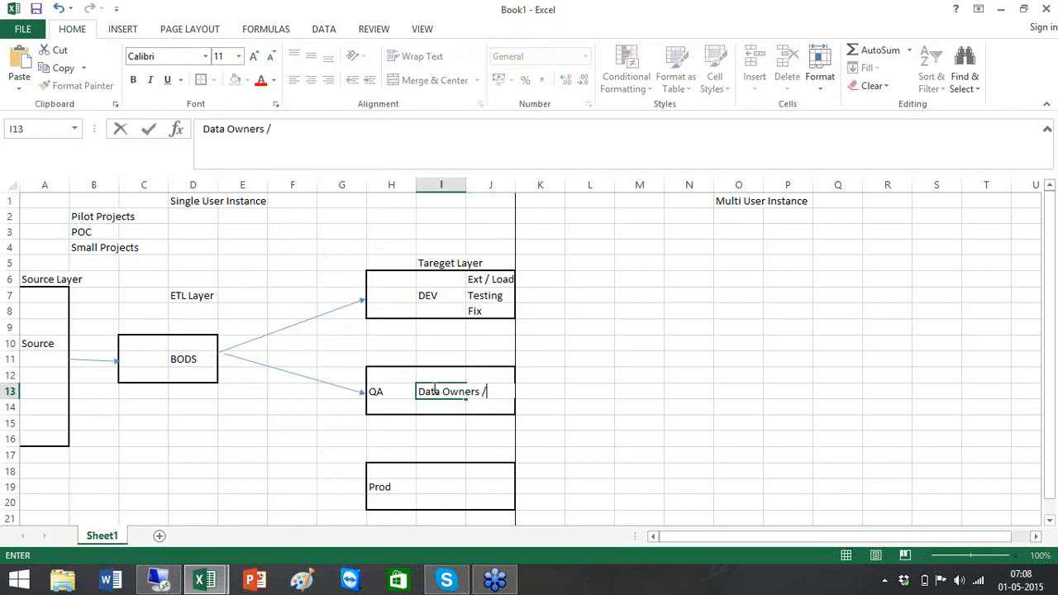
{"action": "key", "text": "BackSpace"}
{"action": "type", "text": "A"}
{"action": "key", "text": "Return"}
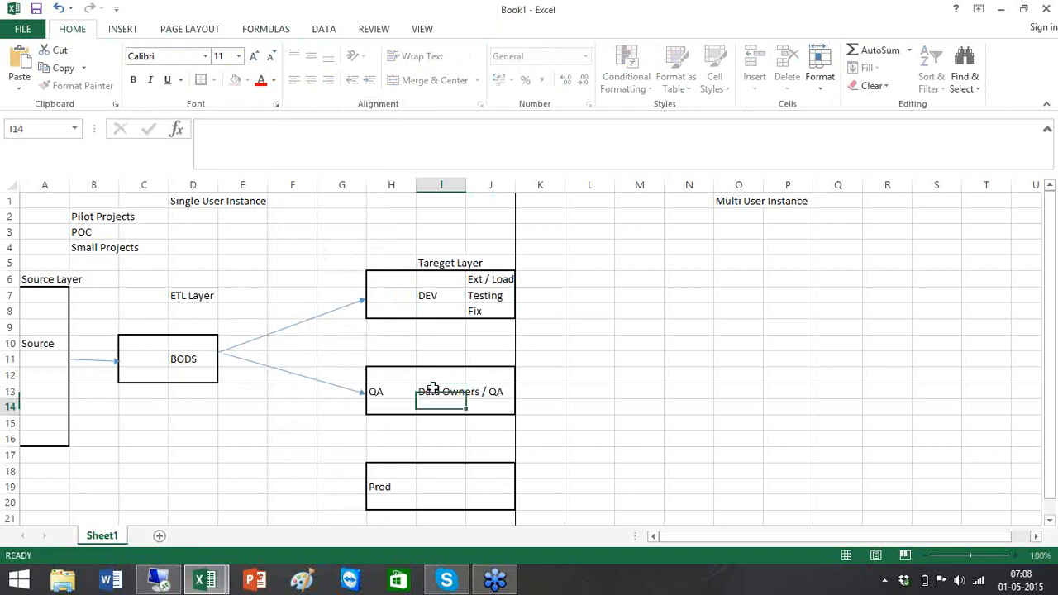
{"action": "key", "text": "Left"}
{"action": "type", "text": "Vali"}
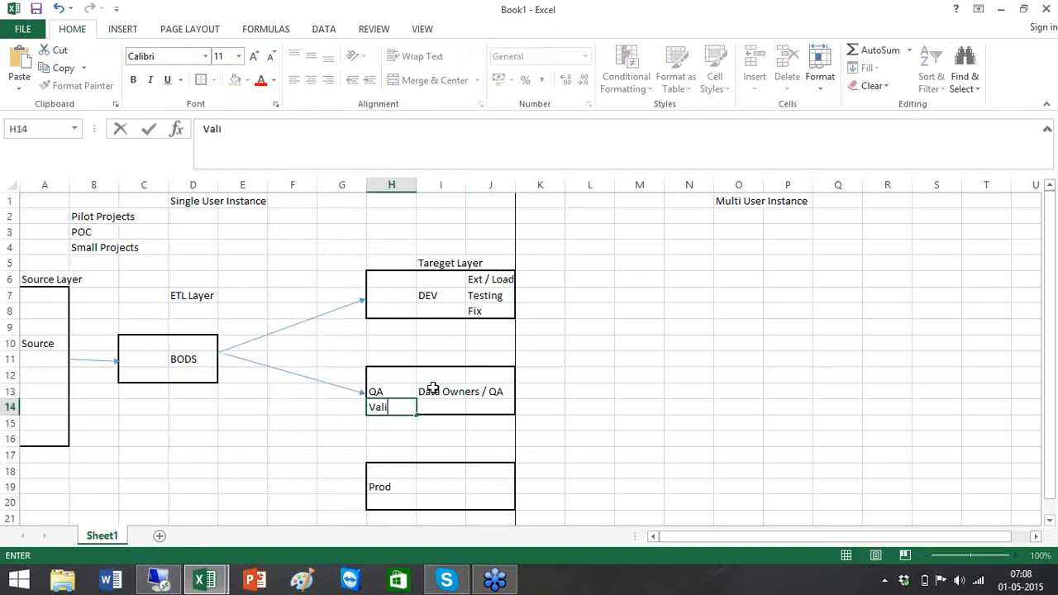
{"action": "type", "text": "date"}
{"action": "key", "text": "Tab"}
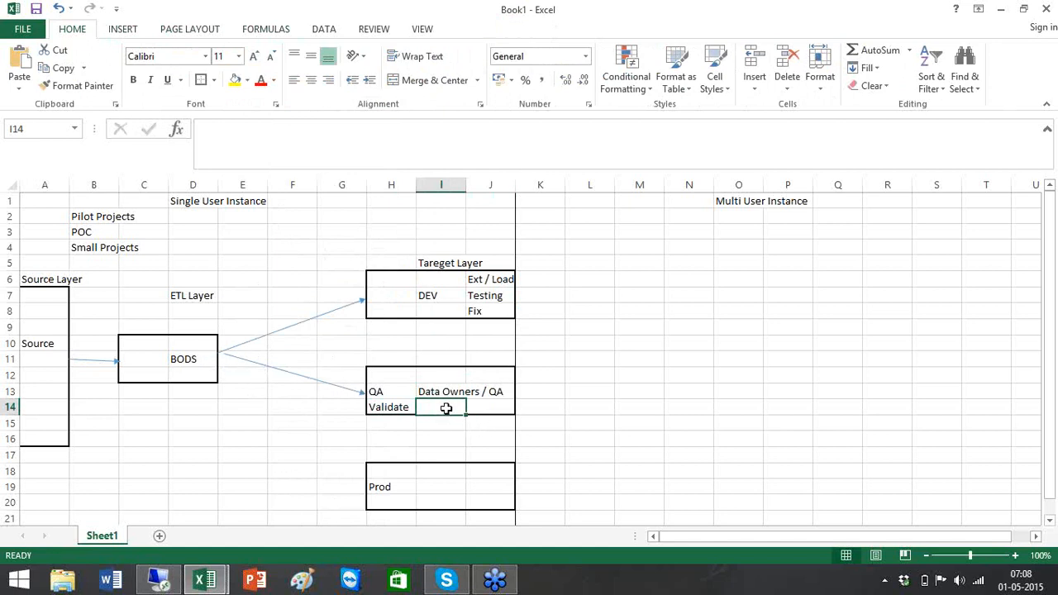
{"action": "type", "text": "Defec"}
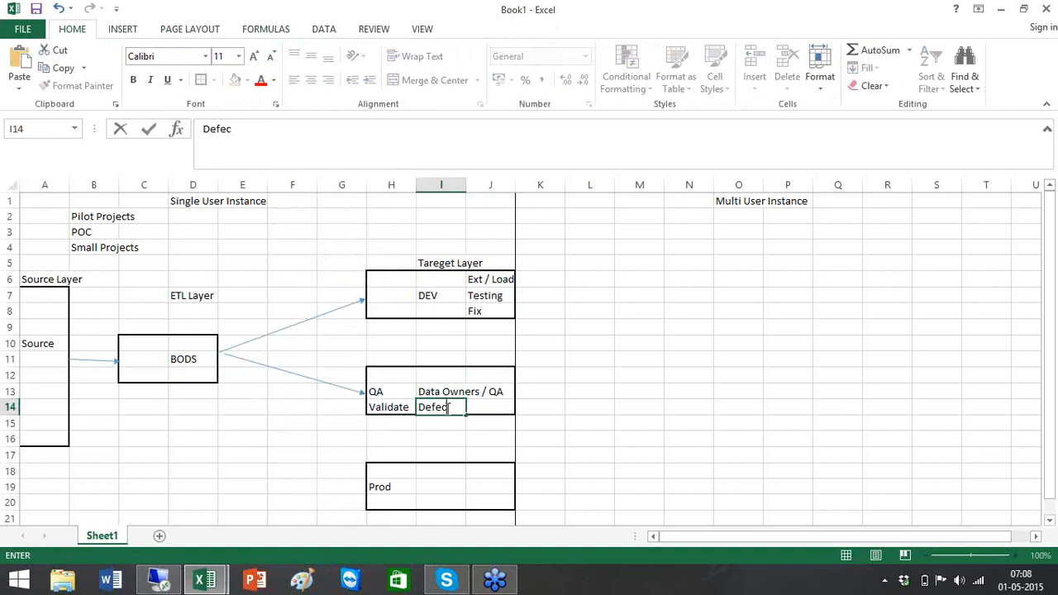
{"action": "type", "text": "t 1000"}
- Enter 1000 under the BODS box and in the top cell of the DEV box
{"action": "left_click", "coordinate": [175, 376]}
{"action": "type", "text": "1000"}
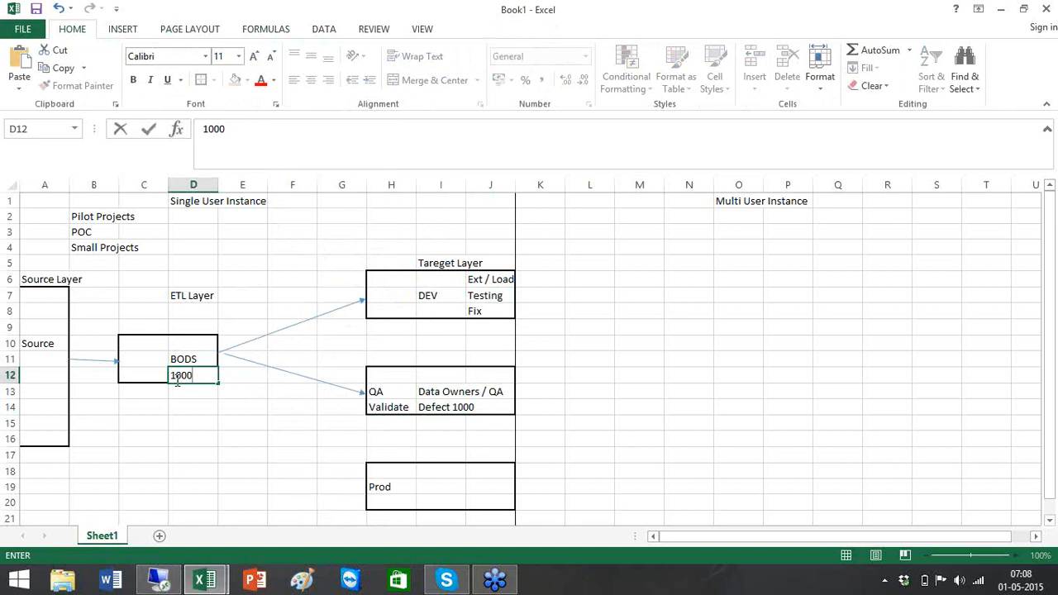
{"action": "left_click", "coordinate": [223, 389]}
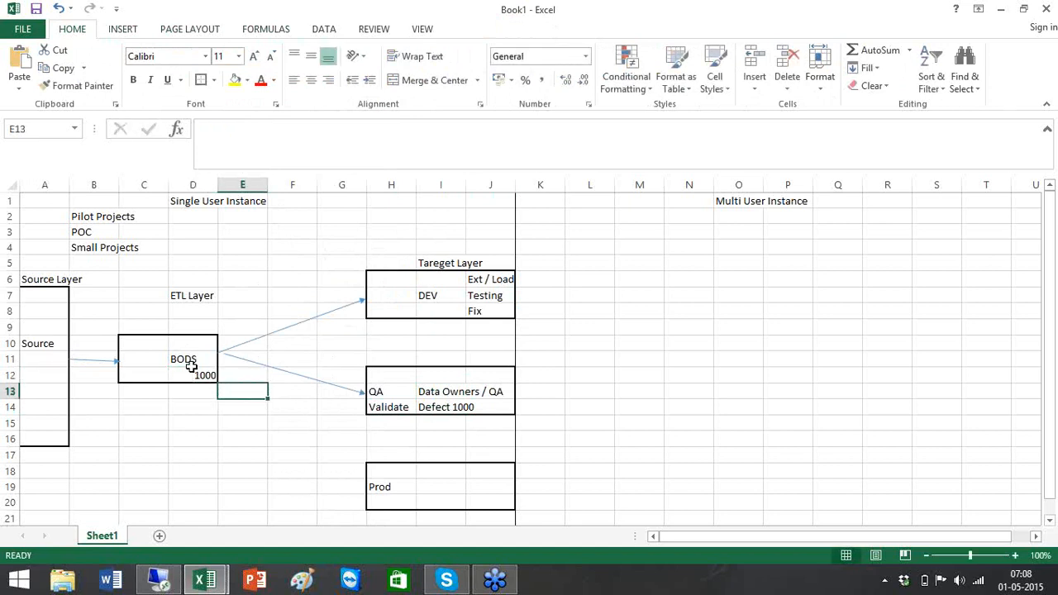
{"action": "left_click", "coordinate": [206, 374]}
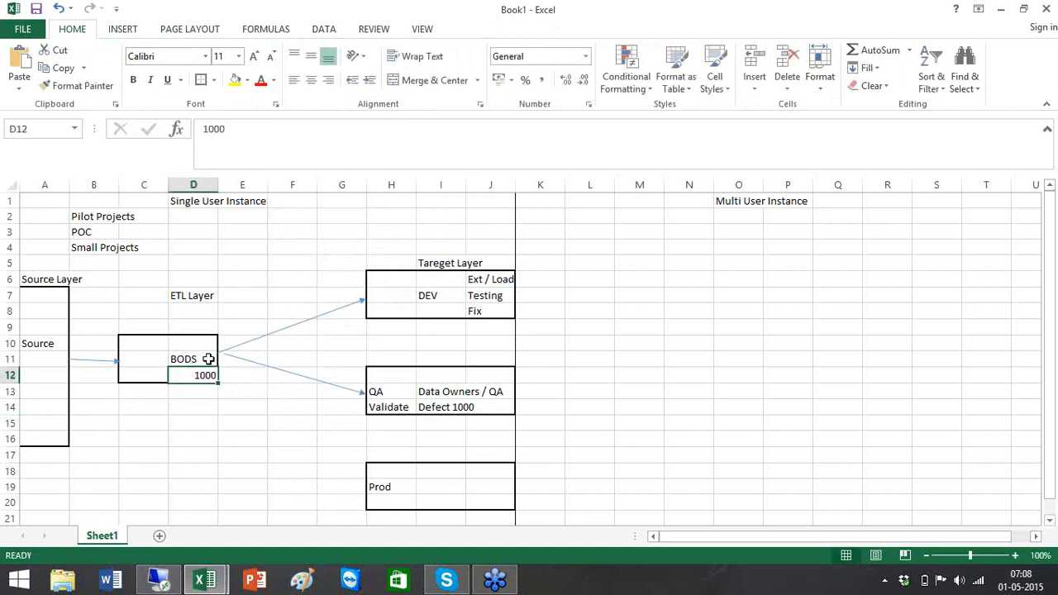
{"action": "left_click", "coordinate": [400, 284]}
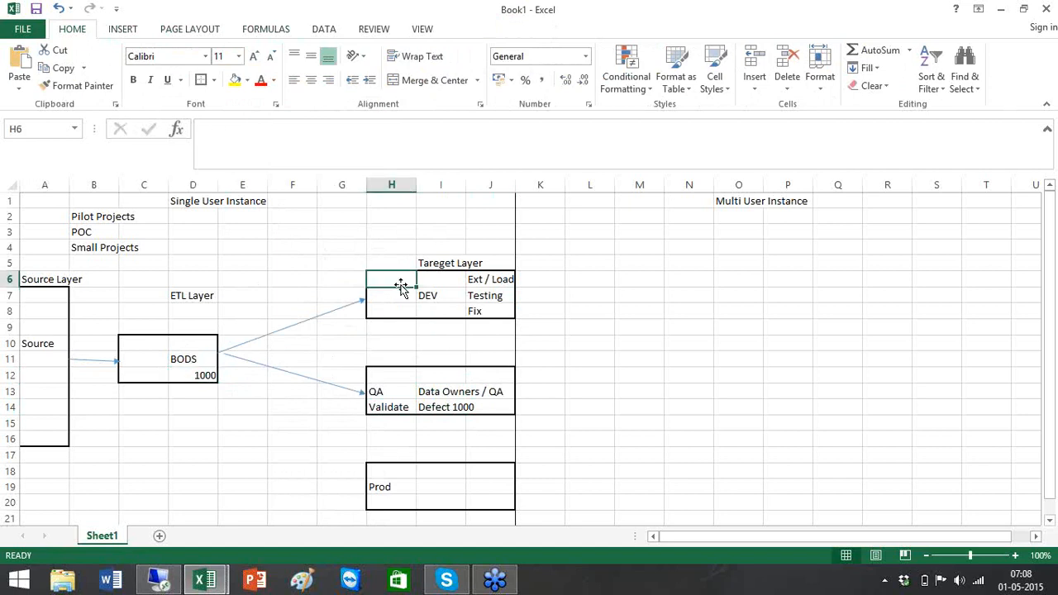
{"action": "type", "text": "1000"}
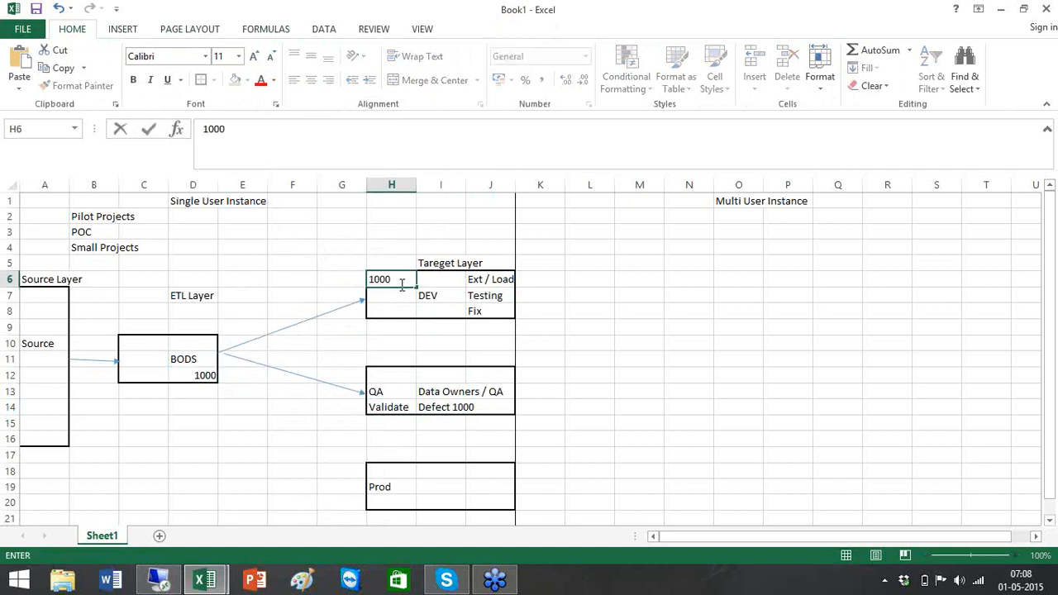
{"action": "left_click", "coordinate": [326, 294]}
{"action": "left_click", "coordinate": [413, 279]}
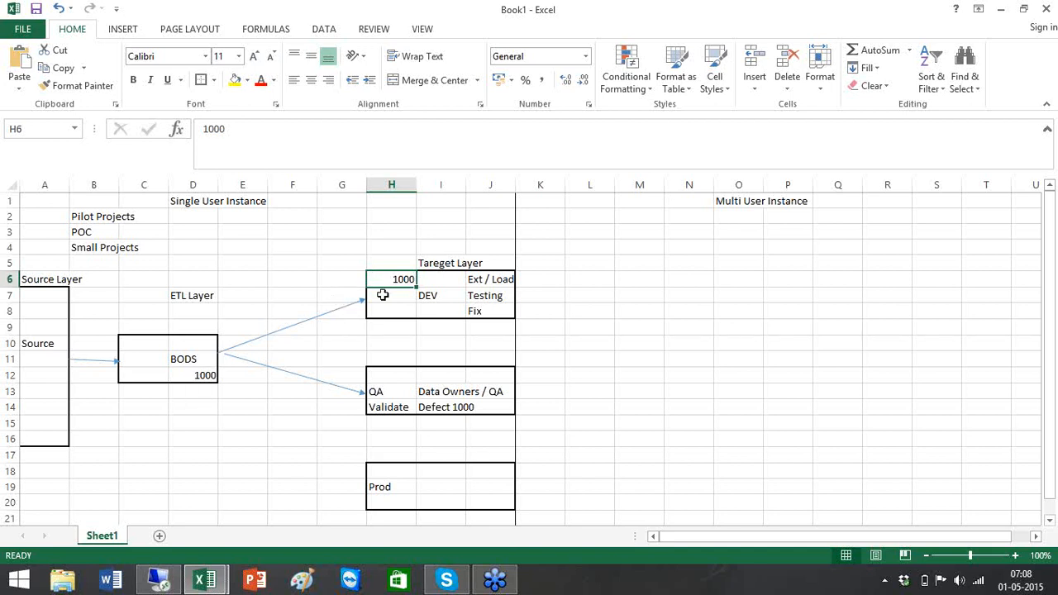
- Replace 'Defect 1000' in the QA box with 'Sign off'
{"action": "left_click", "coordinate": [388, 409]}
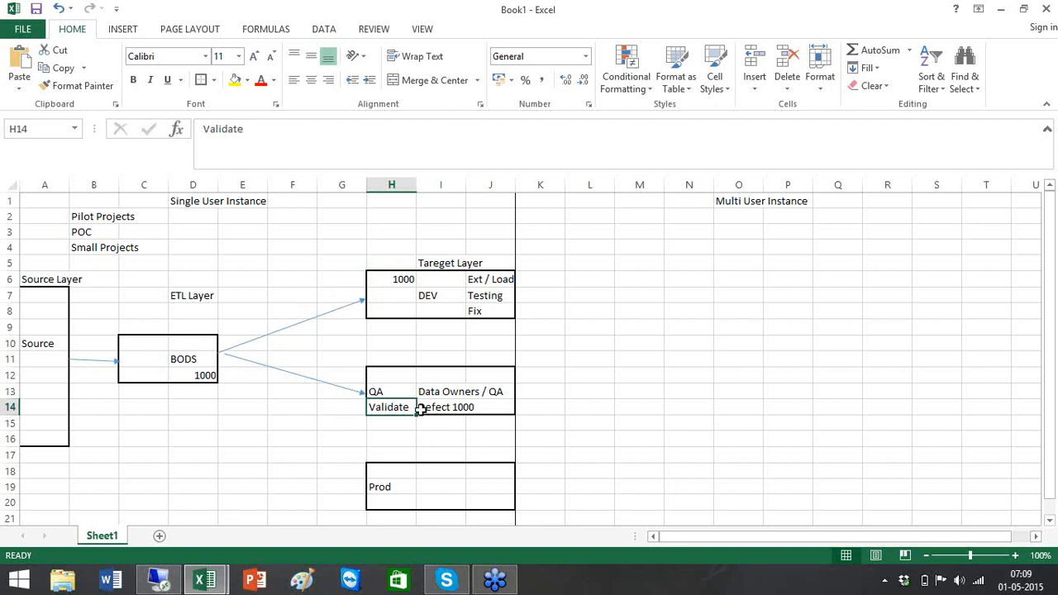
{"action": "left_click", "coordinate": [429, 408]}
{"action": "key", "text": "Delete"}
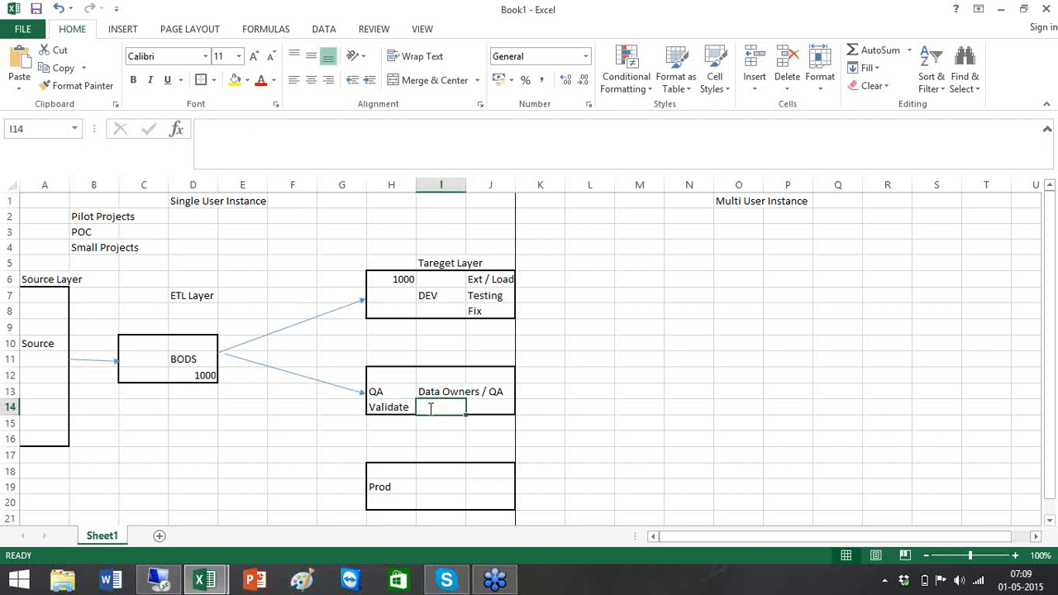
{"action": "type", "text": "Sign off"}
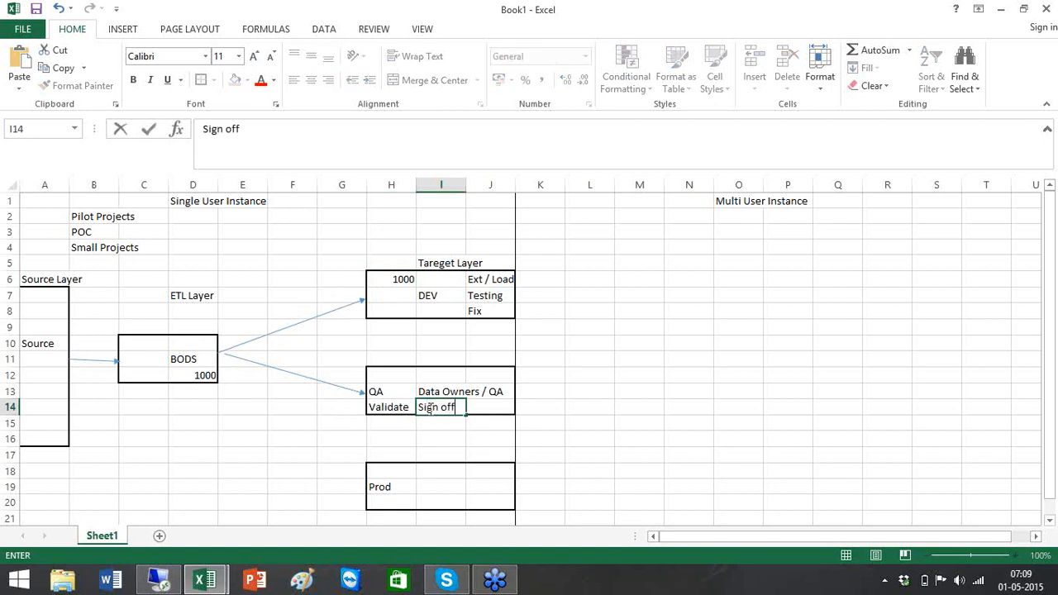
{"action": "left_click", "coordinate": [322, 437]}
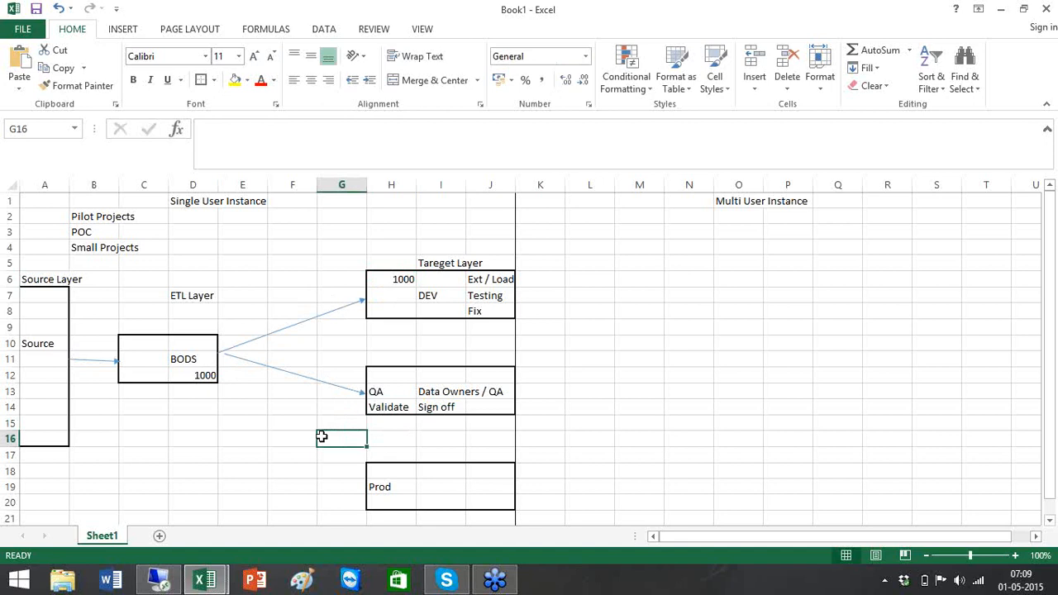
- Draw an arrow from the BODS box to the Prod box
{"action": "left_click", "coordinate": [122, 33]}
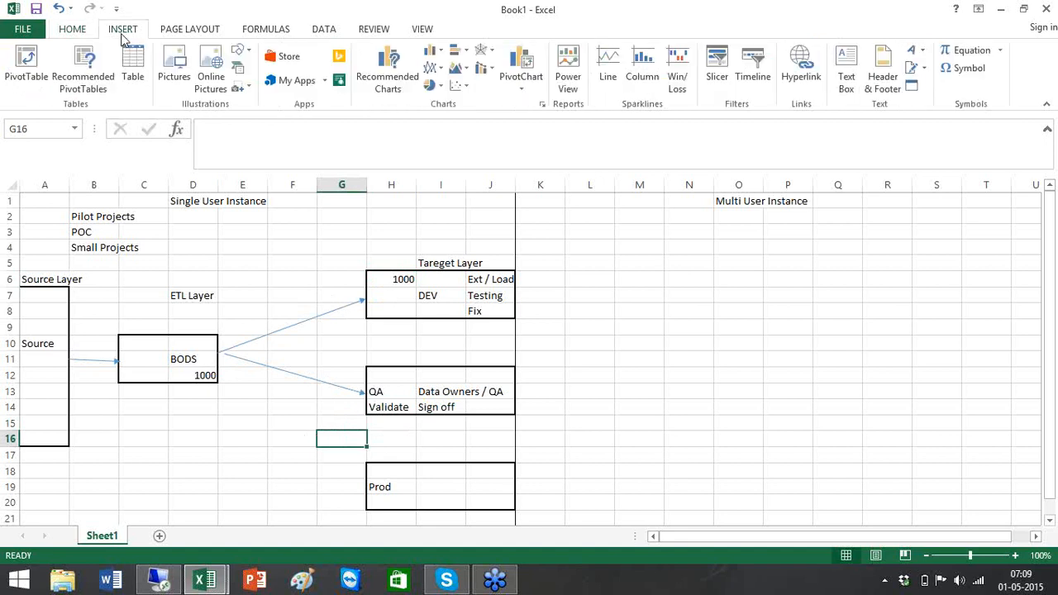
{"action": "left_click", "coordinate": [252, 56]}
{"action": "left_click", "coordinate": [269, 86]}
{"action": "mouse_move", "coordinate": [221, 356]}
{"action": "left_mouse_down"}
{"action": "mouse_move", "coordinate": [358, 493]}
{"action": "mouse_move", "coordinate": [363, 484]}
{"action": "left_mouse_up"}
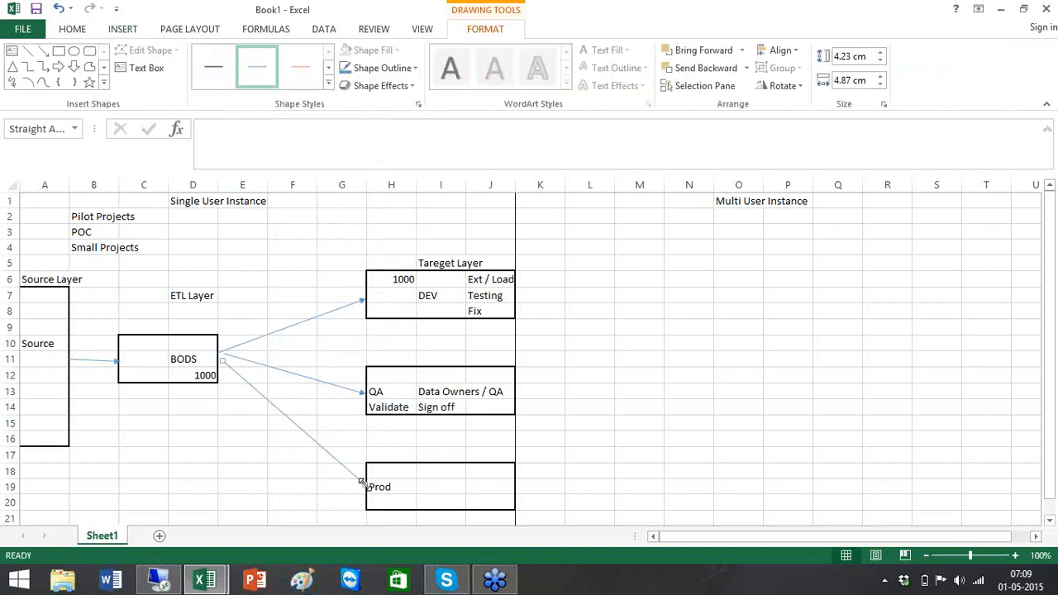
- Type 'Load' and 'Sign off' in the Prod box
{"action": "left_click", "coordinate": [450, 475]}
{"action": "type", "text": "Load"}
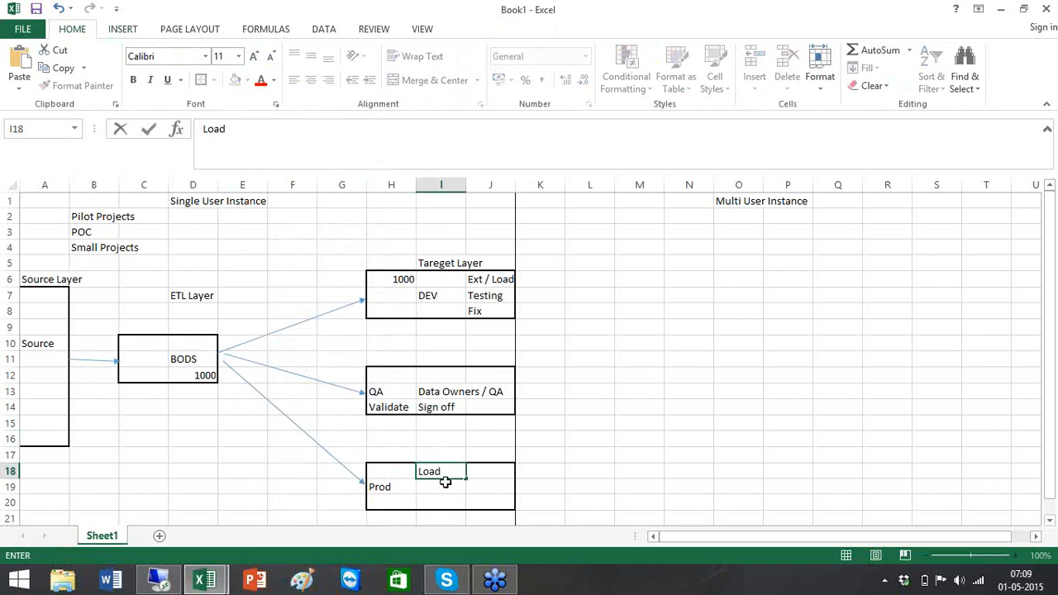
{"action": "key", "text": "Return"}
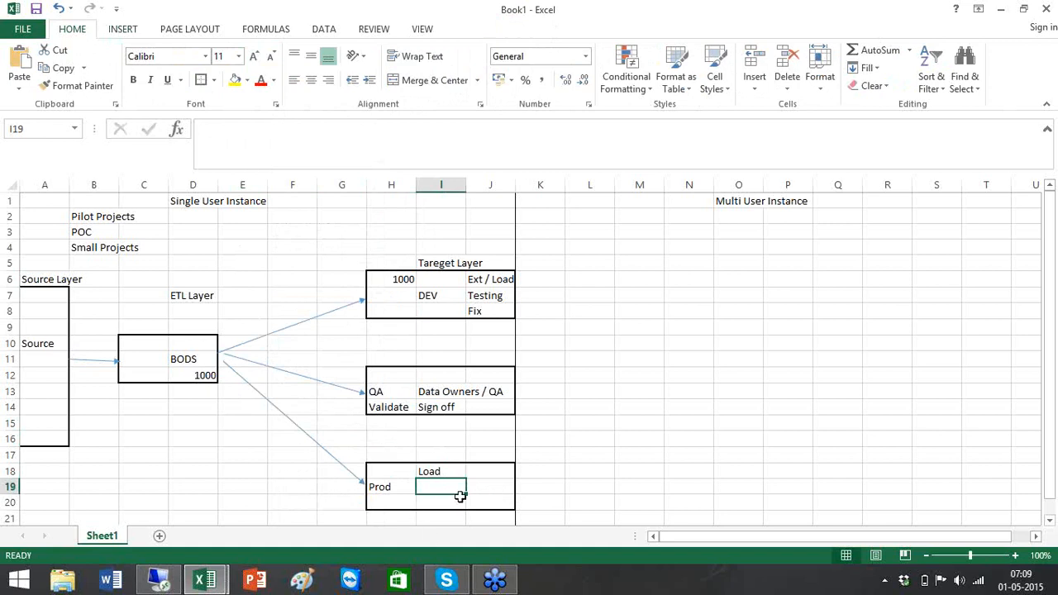
{"action": "type", "text": "Sign o"}
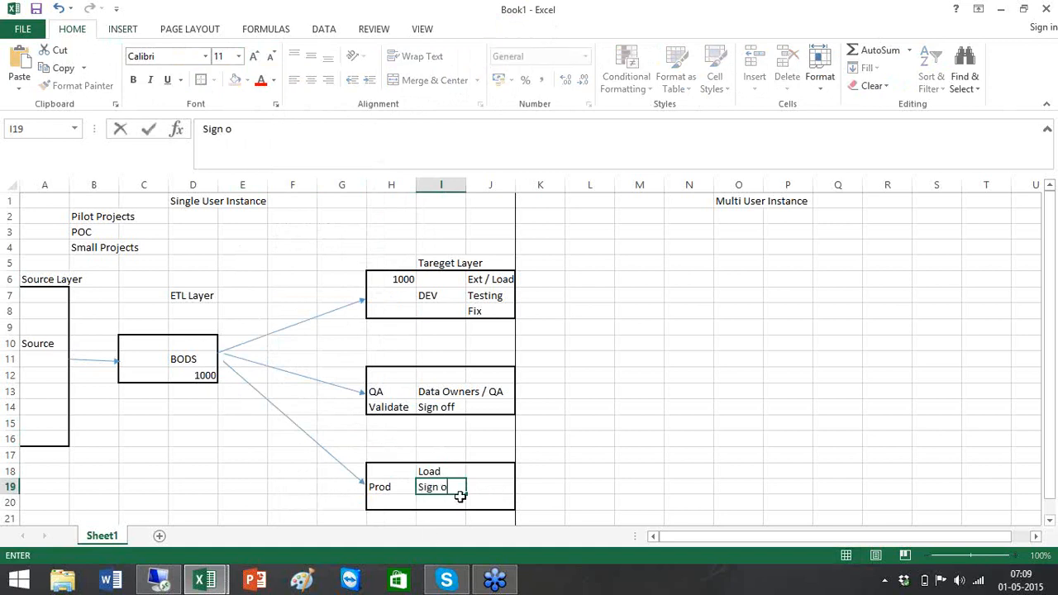
{"action": "type", "text": "ff"}
{"action": "left_click", "coordinate": [607, 436]}
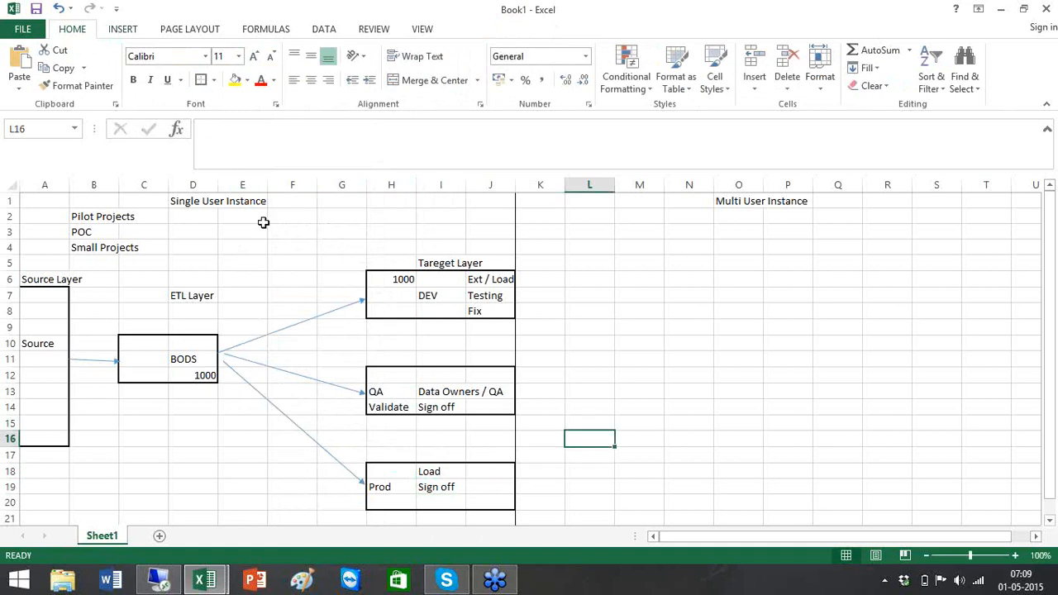
{"action": "left_click", "coordinate": [186, 201]}
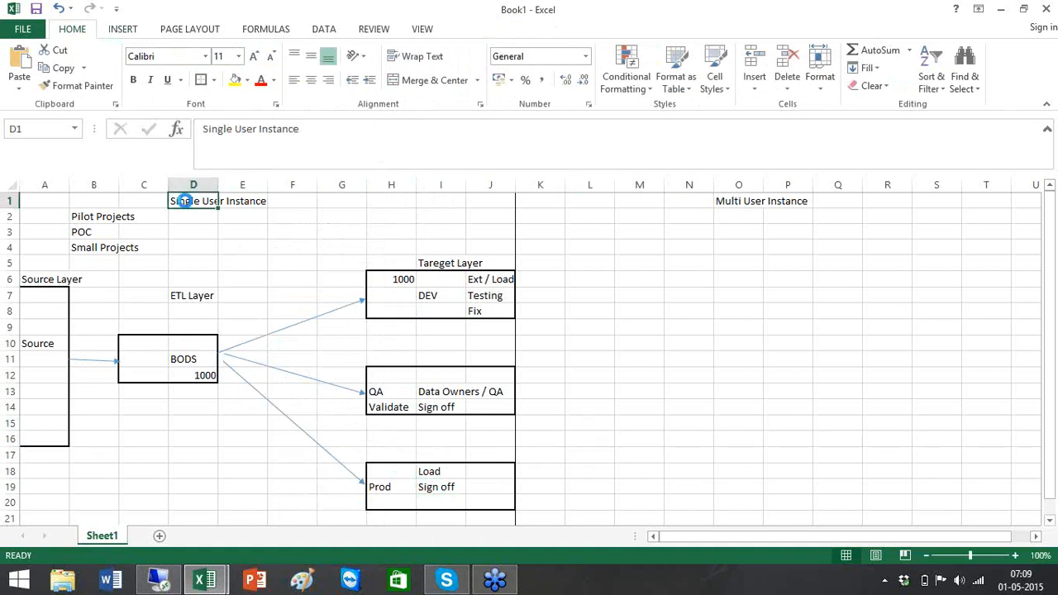
- Bold the Single User Instance title and enter 'Data Store Config' and 'System Config' below BODS
{"action": "key", "text": "ctrl+b"}
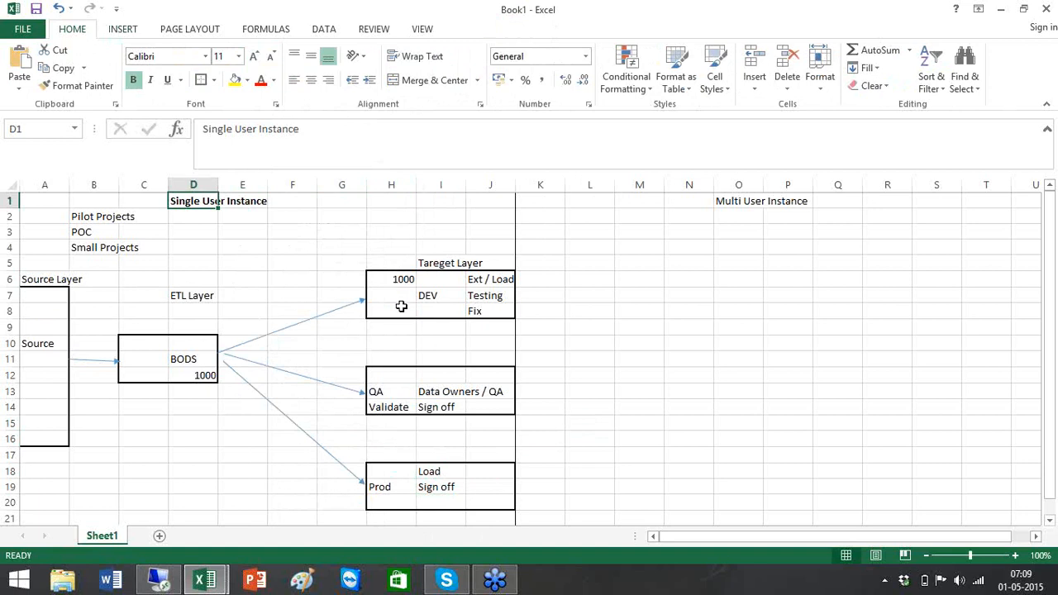
{"action": "left_click", "coordinate": [176, 410]}
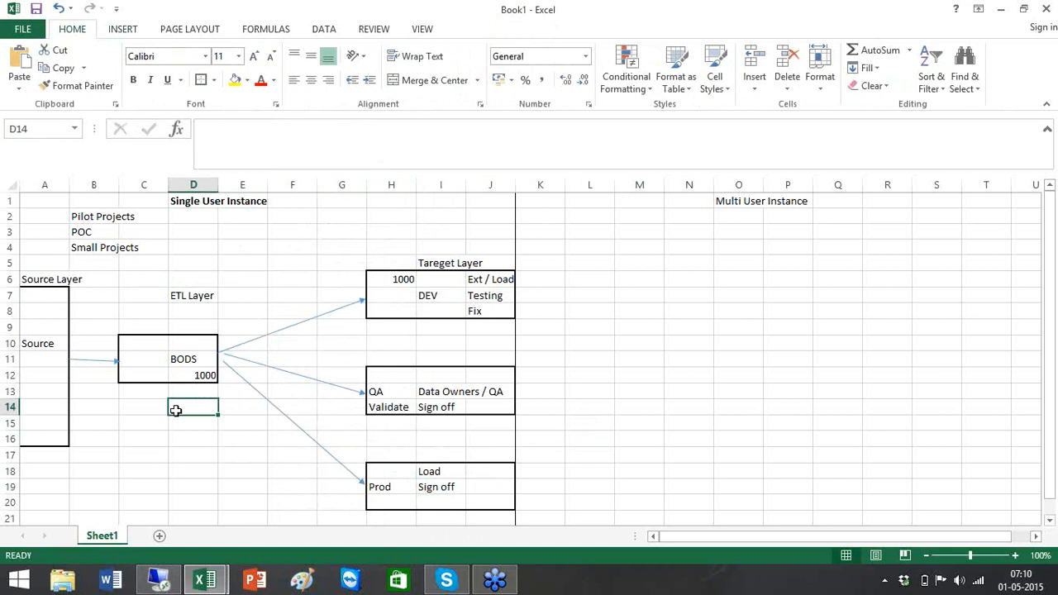
{"action": "type", "text": "Data S"}
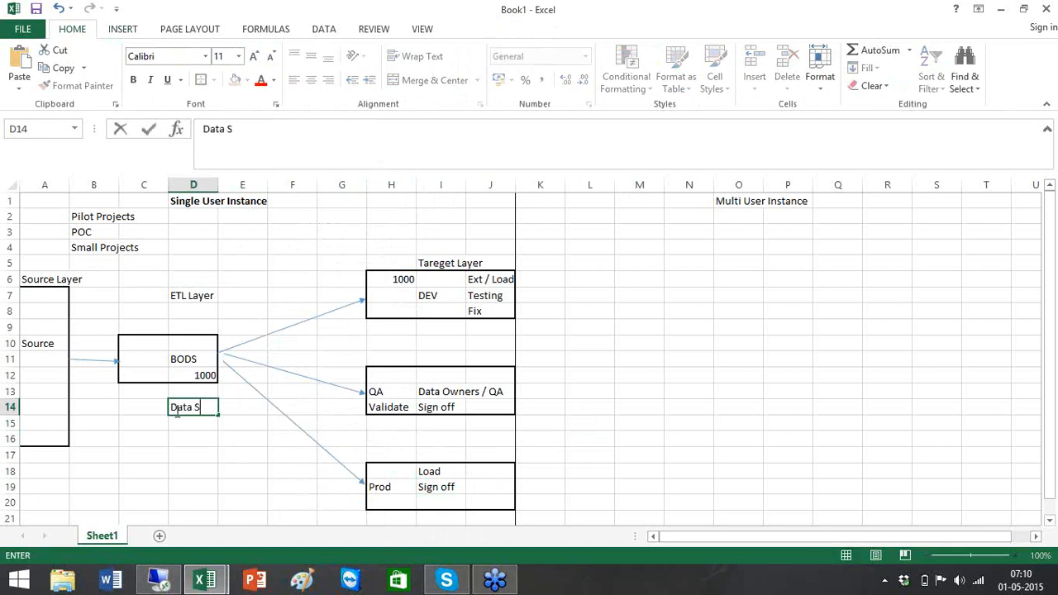
{"action": "type", "text": "tore Config"}
{"action": "key", "text": "Return"}
{"action": "type", "text": "System Config"}
{"action": "left_click", "coordinate": [210, 406]}
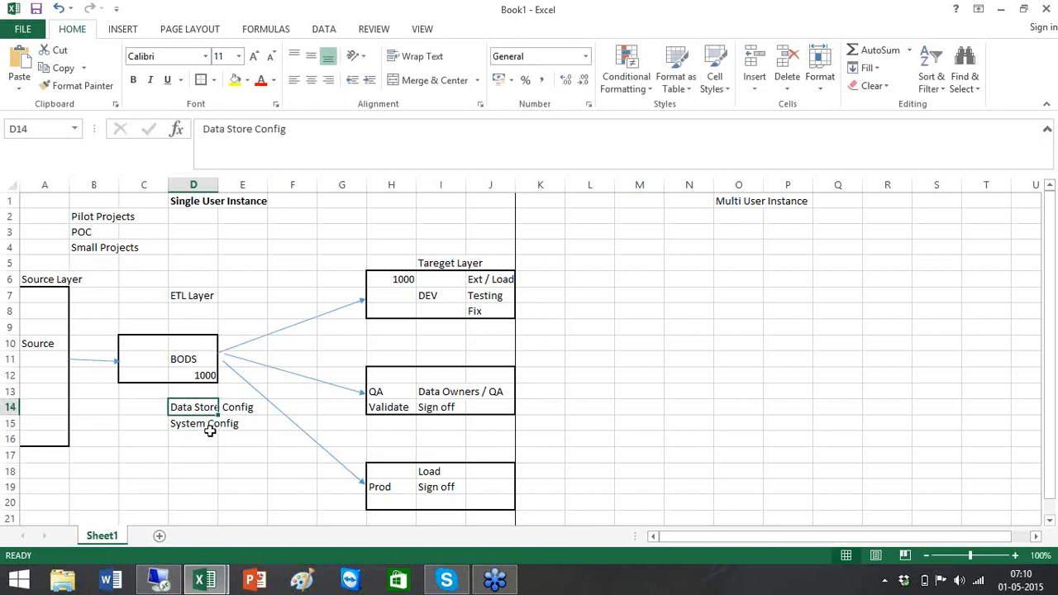
- Fill both config cells yellow, leaving column D at its original width
{"action": "left_click", "coordinate": [212, 423], "text": "shift"}
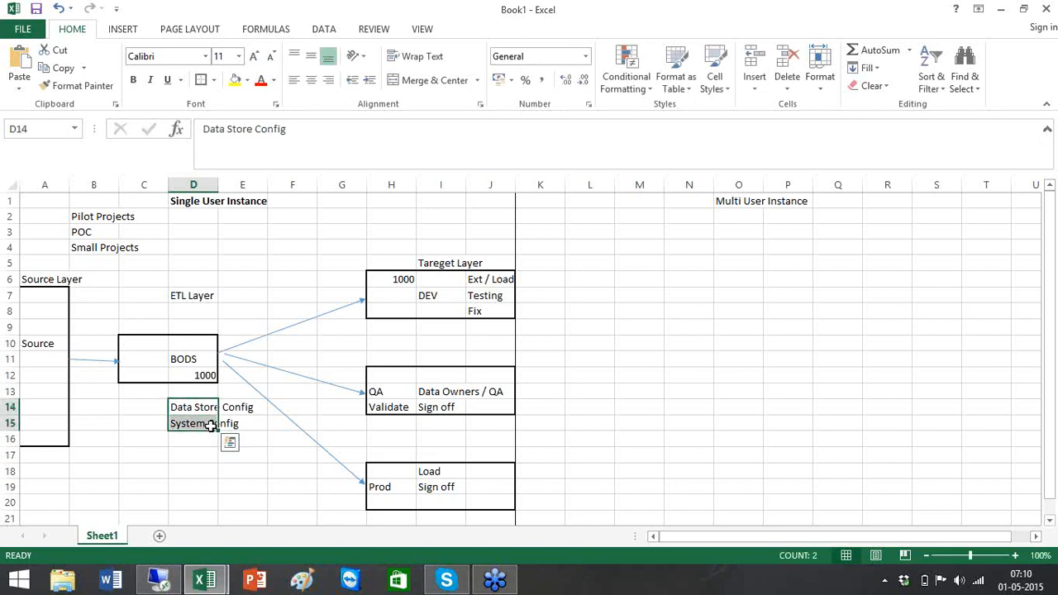
{"action": "left_click", "coordinate": [234, 82]}
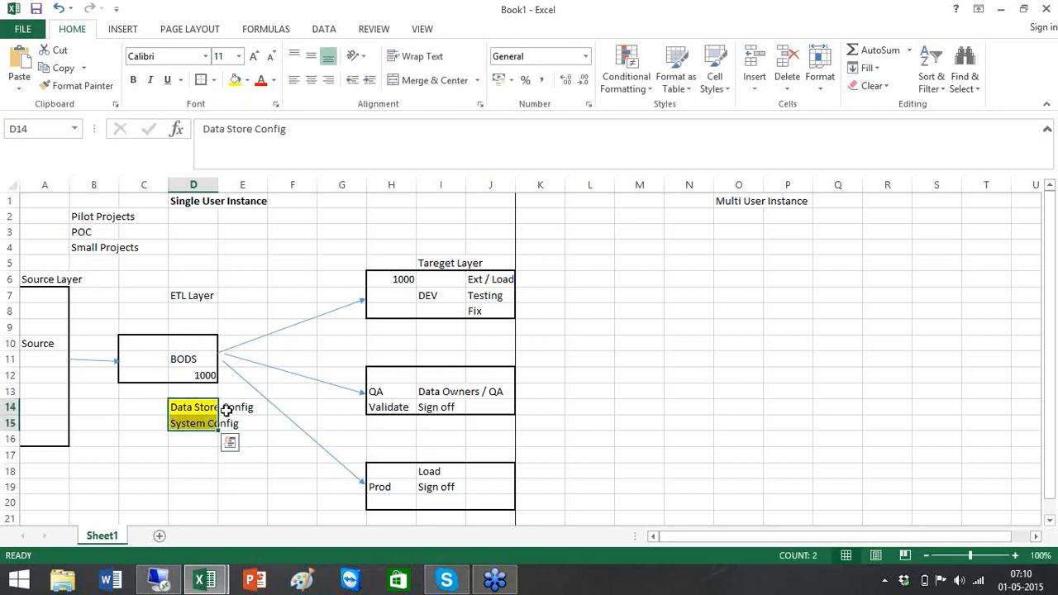
{"action": "double_click", "coordinate": [218, 184]}
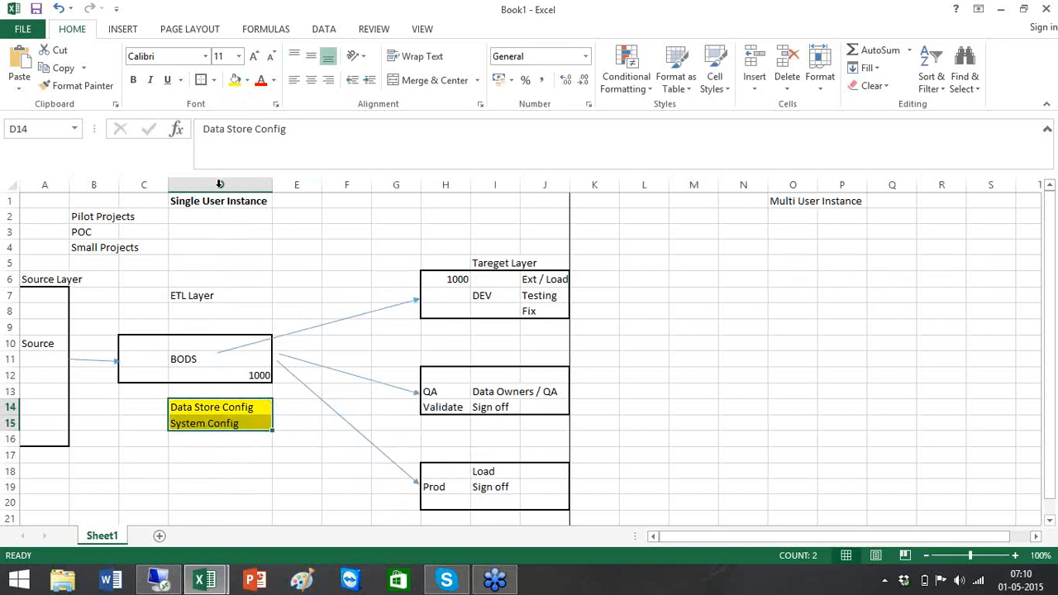
{"action": "left_click", "coordinate": [534, 295]}
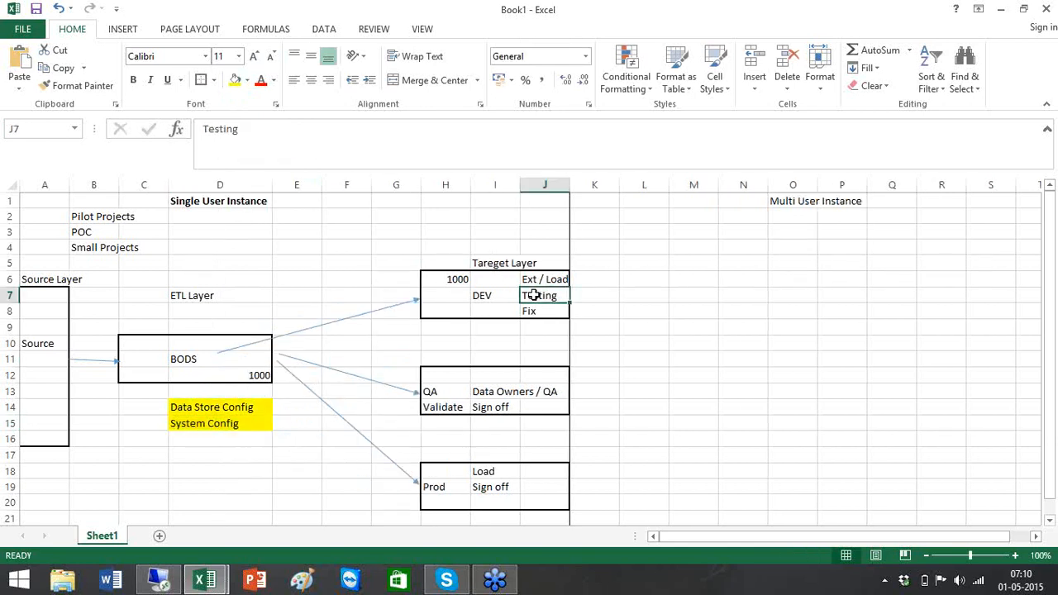
{"action": "left_click", "coordinate": [533, 406]}
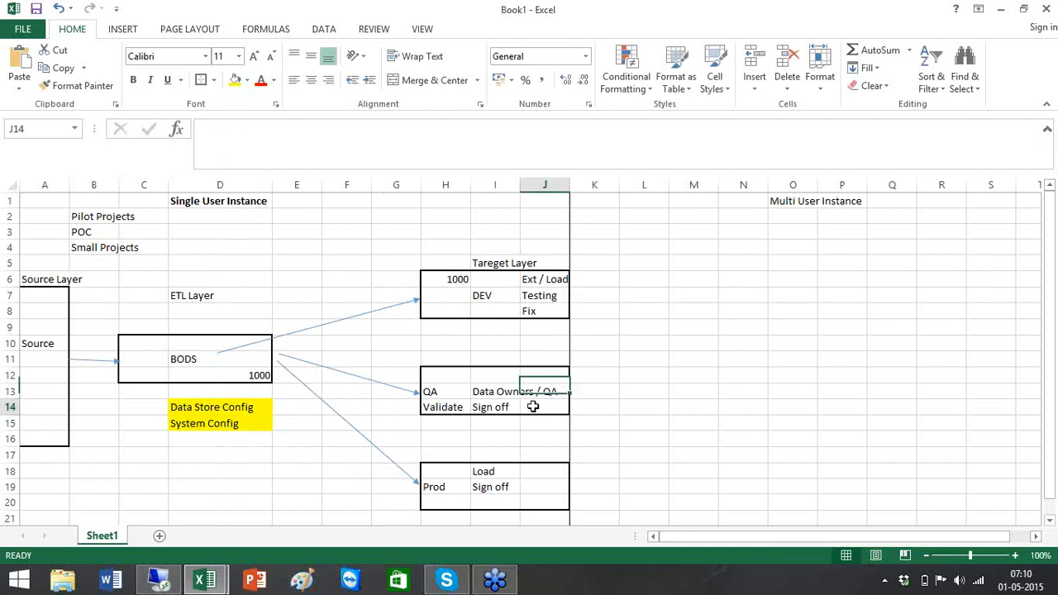
{"action": "left_click", "coordinate": [512, 501]}
{"action": "key", "text": "ctrl+z"}
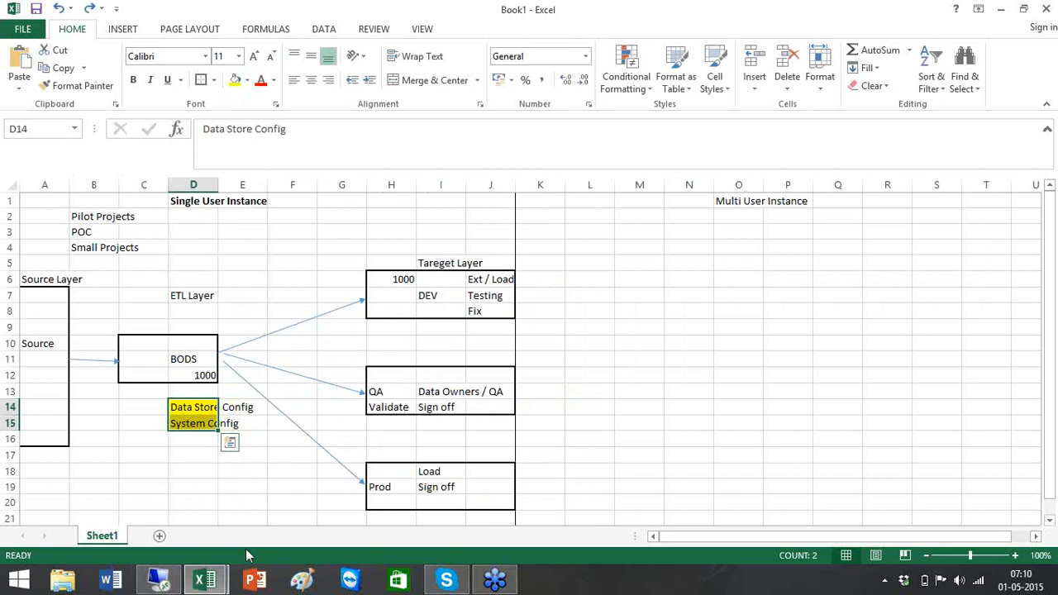
- Merge D14:E15 into one Data Store Config cell, accepting the merge warning
{"action": "left_click", "coordinate": [288, 465]}
{"action": "left_click_drag", "start_coordinate": [192, 403], "coordinate": [238, 423]}
{"action": "right_click", "coordinate": [242, 424]}
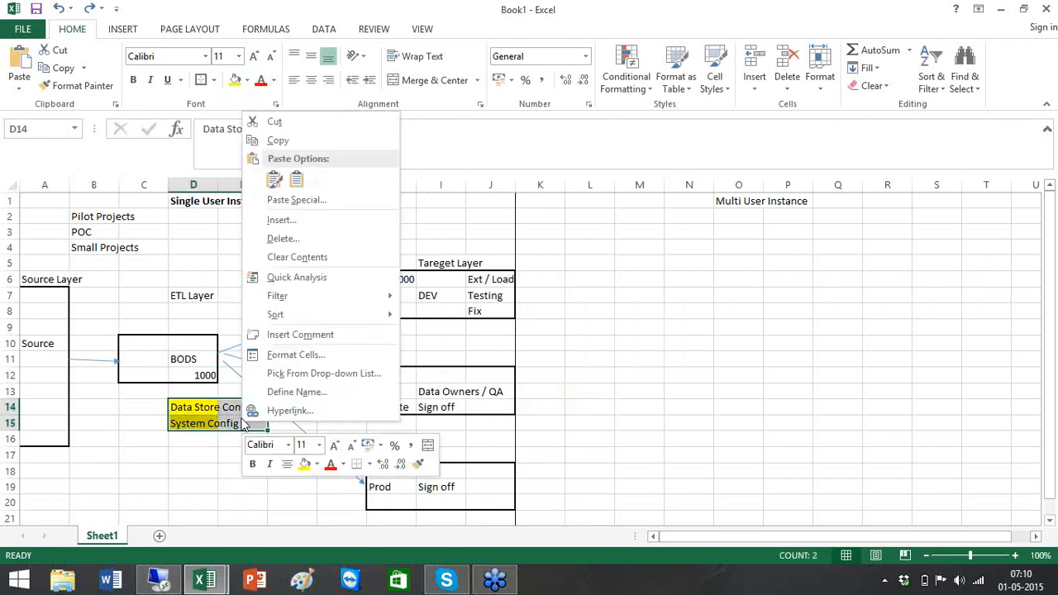
{"action": "left_click", "coordinate": [432, 86]}
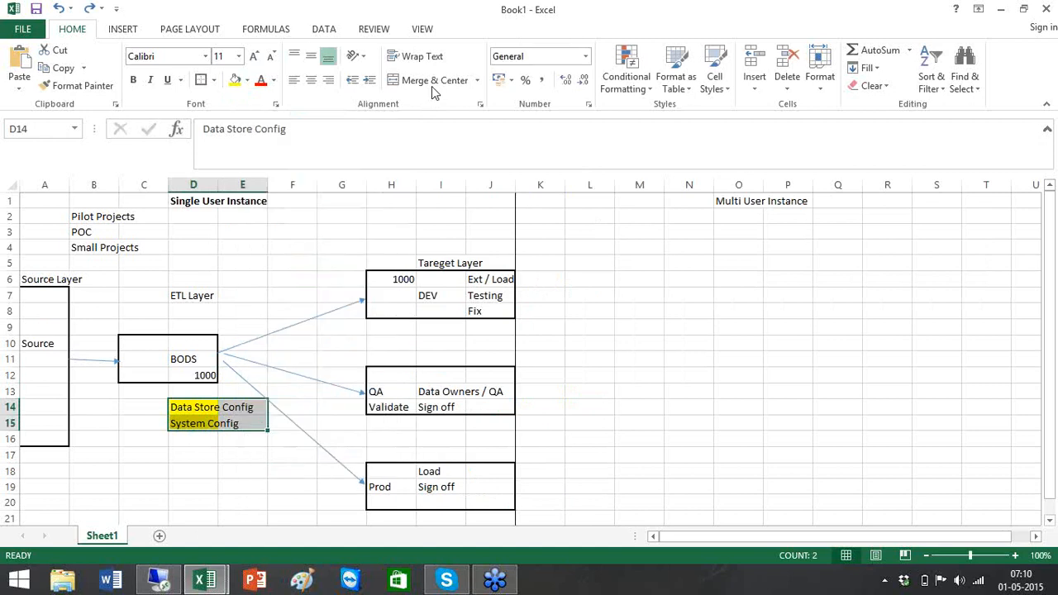
{"action": "left_click", "coordinate": [513, 353]}
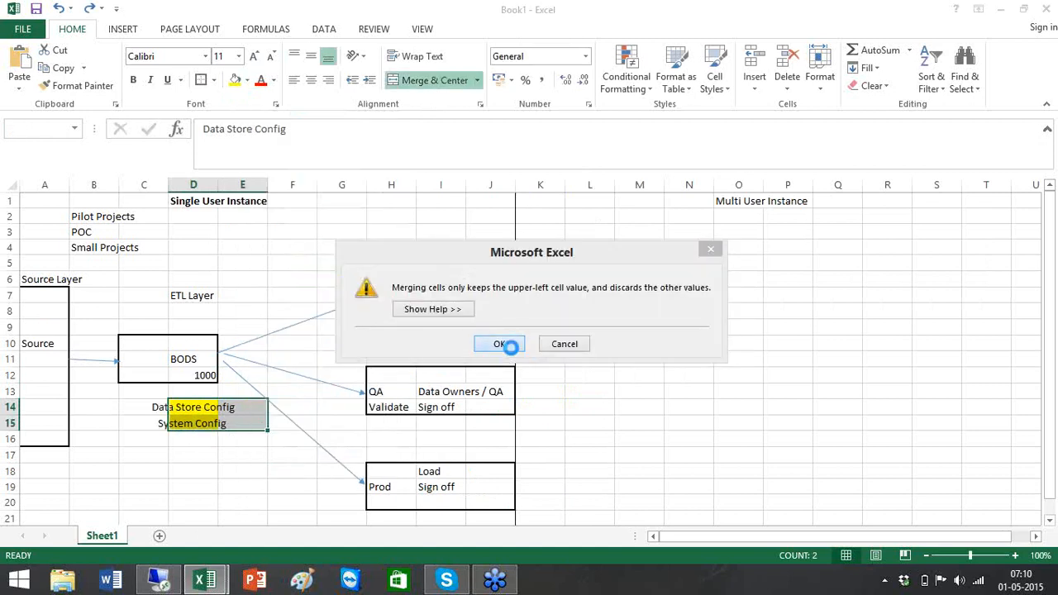
{"action": "left_click", "coordinate": [239, 502]}
- Enter 'System Configs' in D16 below the merged cell
{"action": "left_click", "coordinate": [212, 416]}
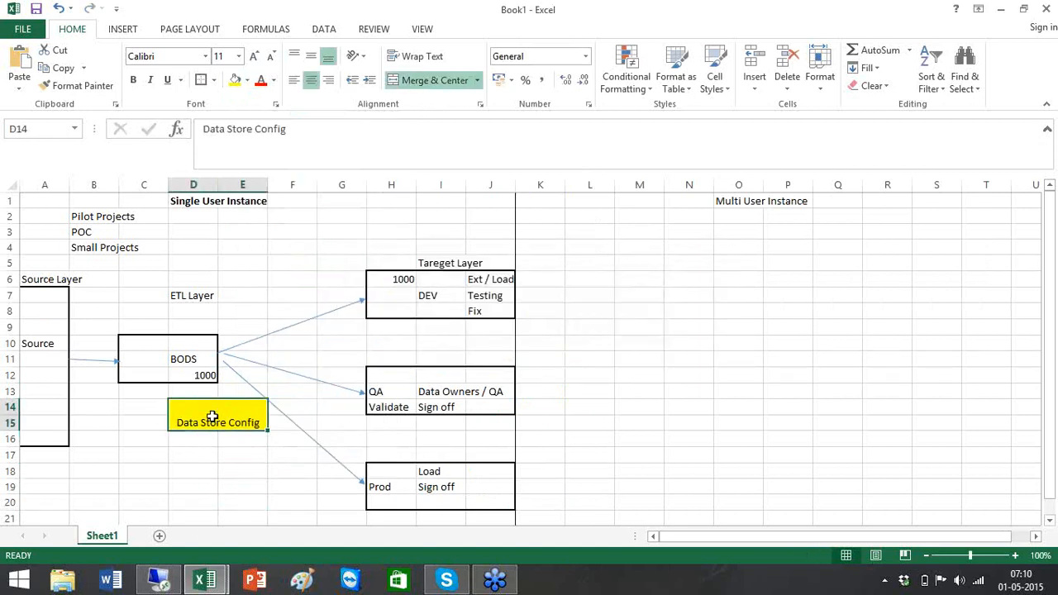
{"action": "double_click", "coordinate": [203, 419]}
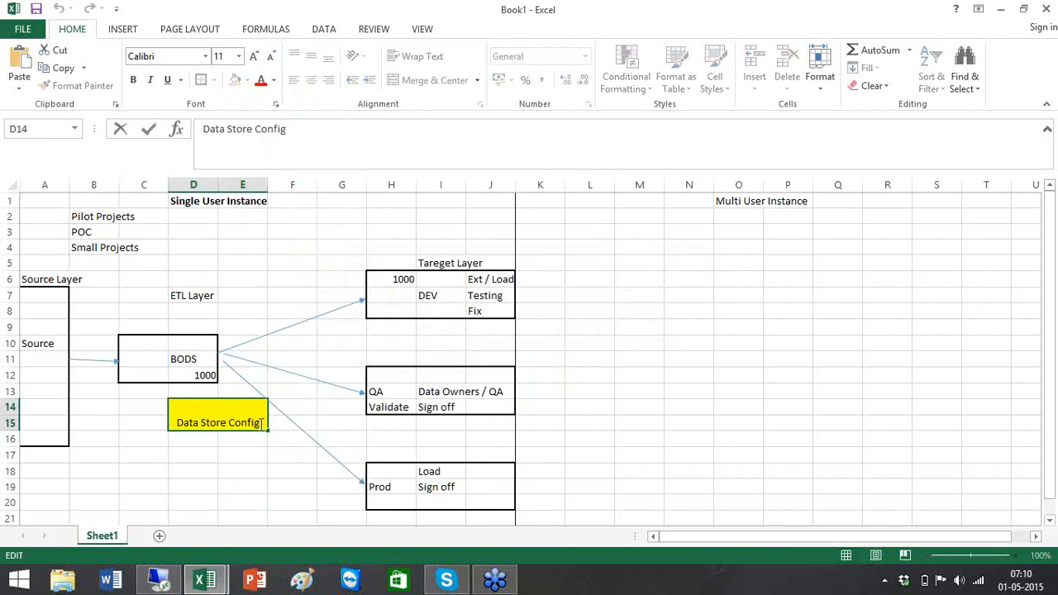
{"action": "key", "text": "Return"}
{"action": "type", "text": "S"}
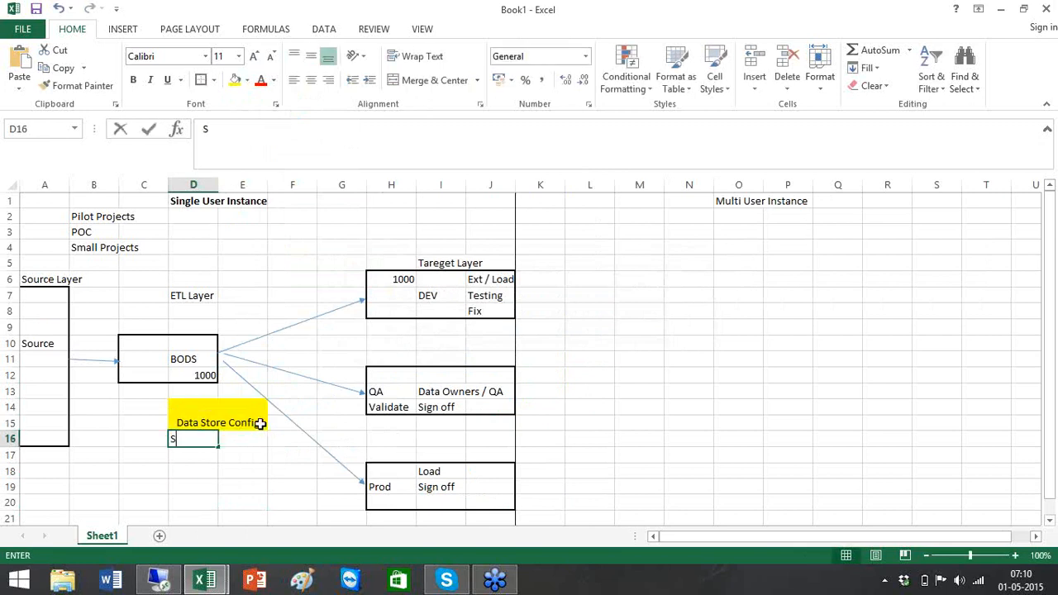
{"action": "type", "text": "ystem Configs"}
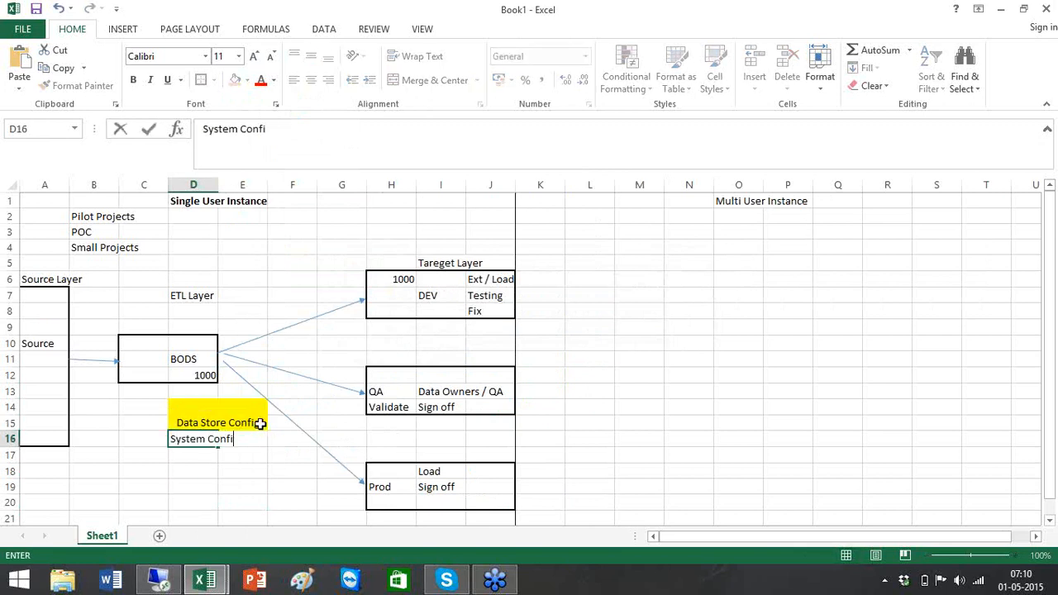
{"action": "left_click", "coordinate": [559, 406]}
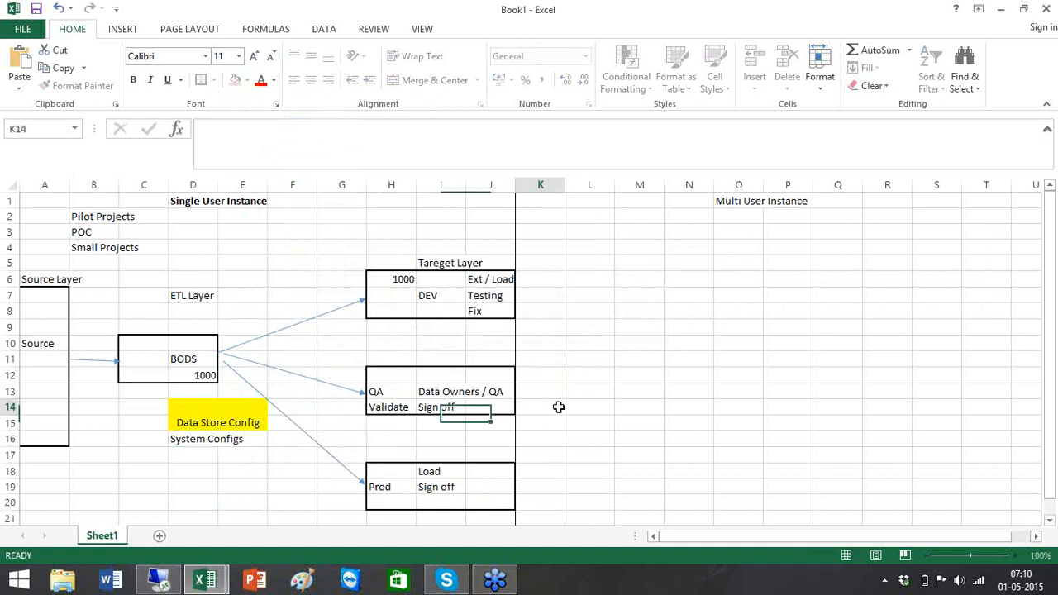
{"action": "left_click", "coordinate": [193, 440]}
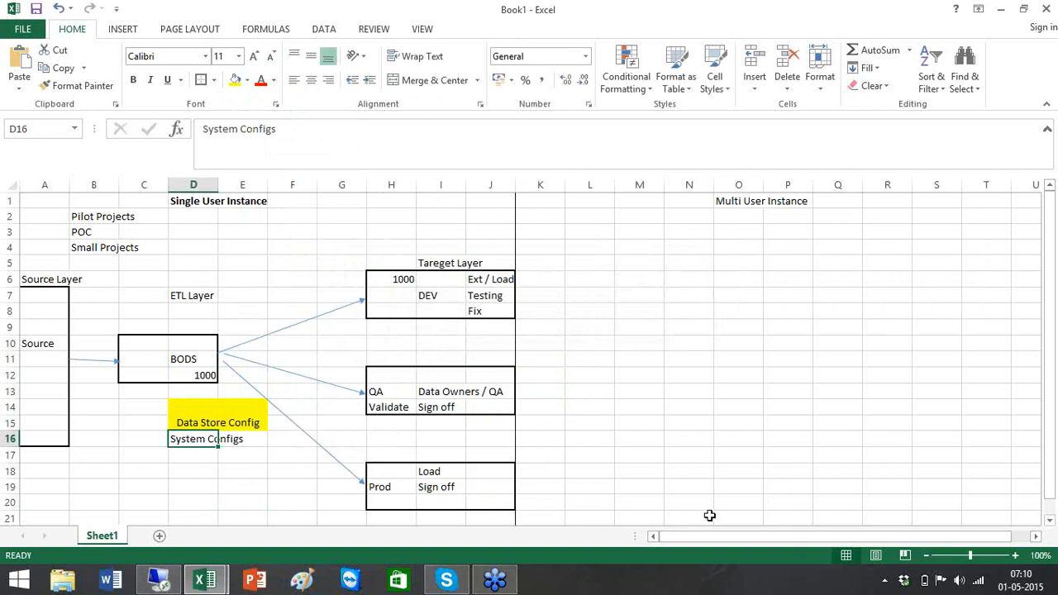
- Make the Multi User Instance heading in O1 bold
{"action": "left_click", "coordinate": [731, 205]}
{"action": "key", "text": "ctrl+b"}
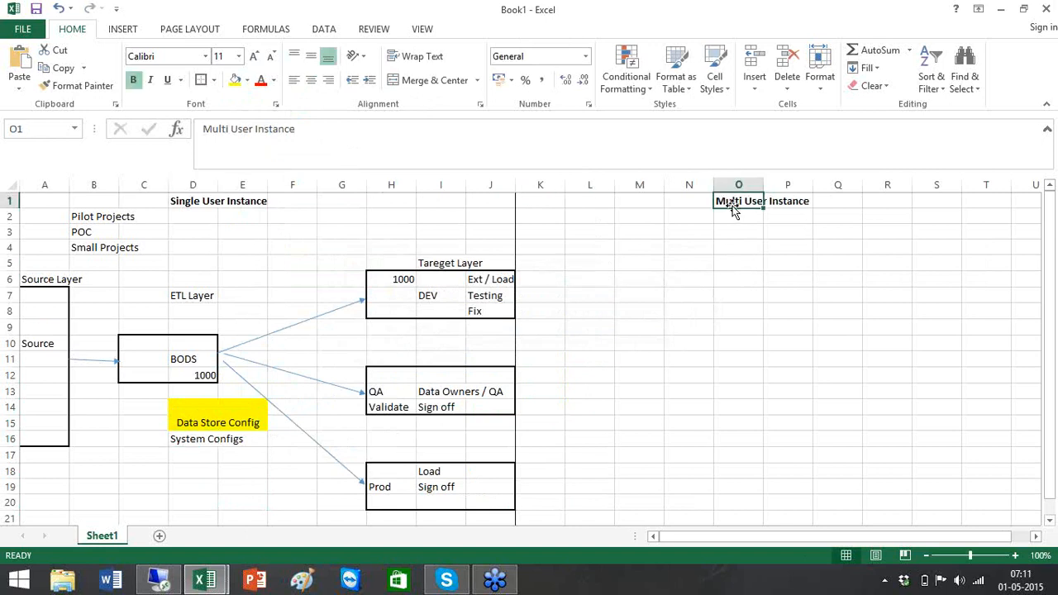
{"action": "left_click_drag", "start_coordinate": [761, 541], "coordinate": [765, 542]}
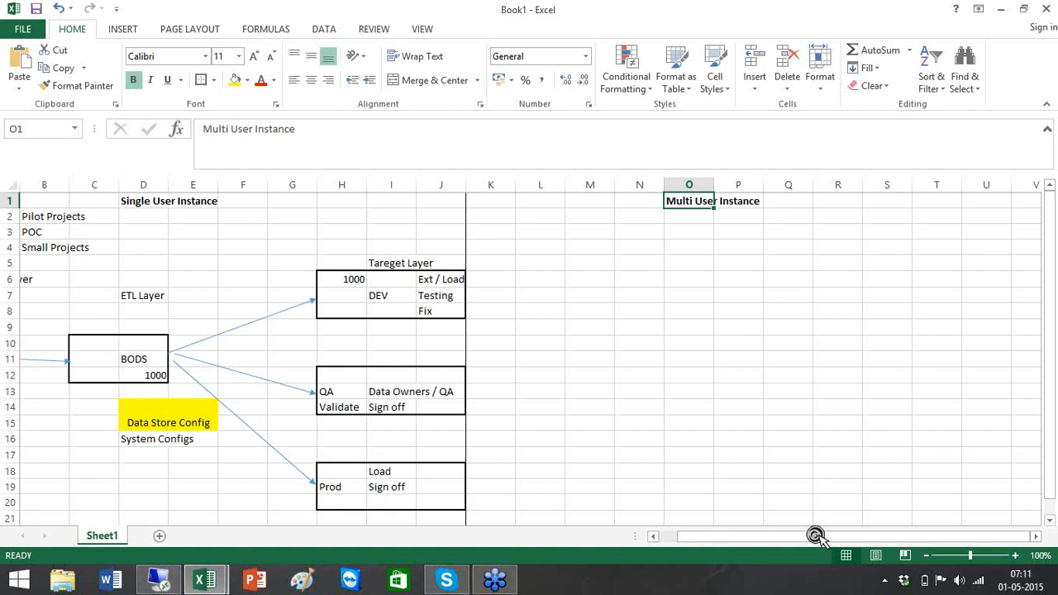
- Outline boxes at L12:M13, O14:O15, Q14:Q15, S14:S15 and U14:U15
{"action": "left_click_drag", "start_coordinate": [548, 383], "coordinate": [582, 395]}
{"action": "left_click", "coordinate": [201, 79]}
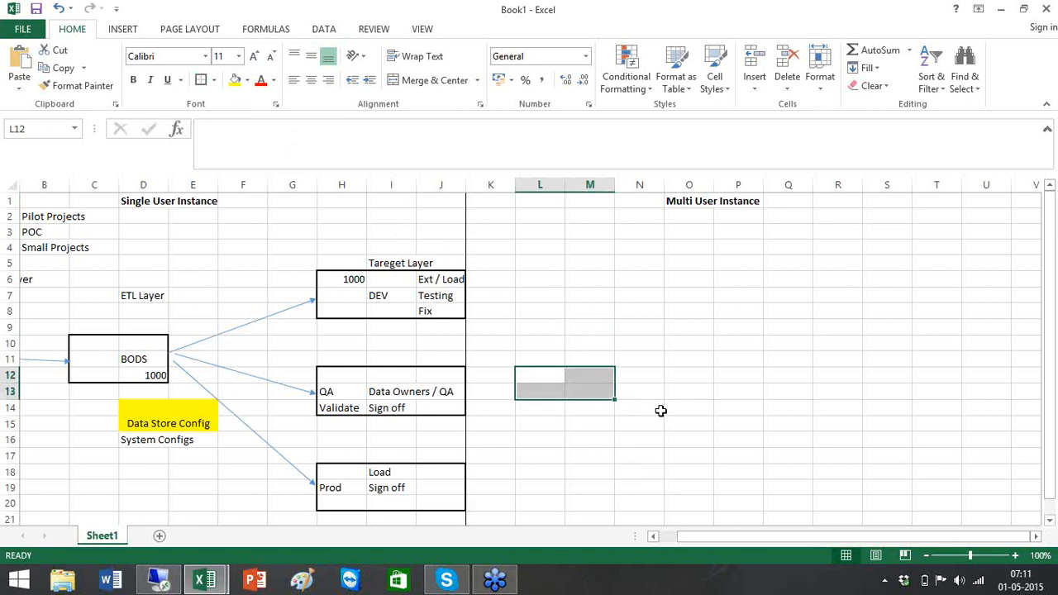
{"action": "left_click_drag", "start_coordinate": [671, 412], "coordinate": [701, 422]}
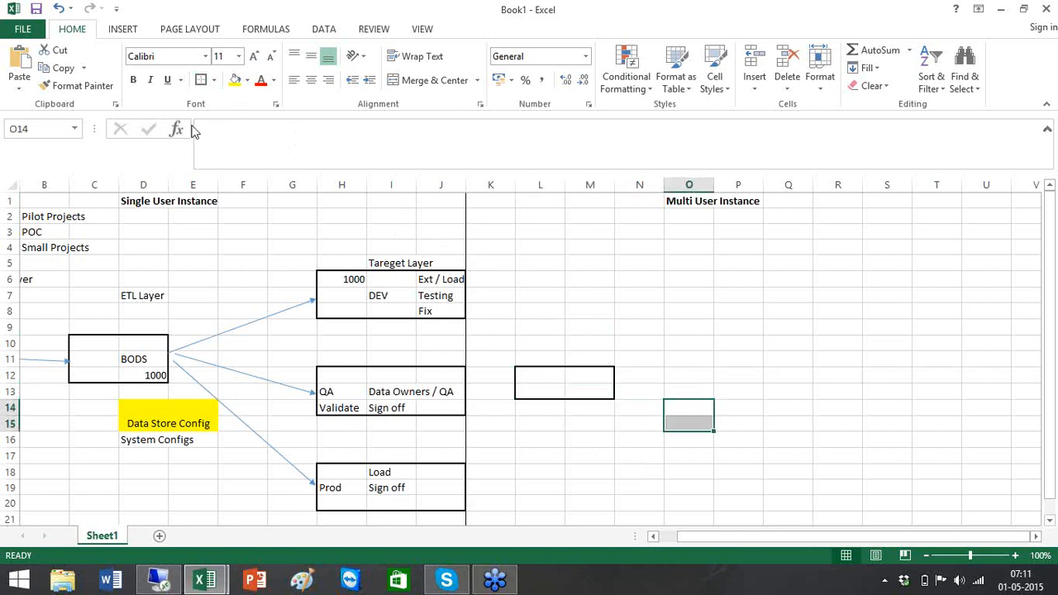
{"action": "left_click", "coordinate": [202, 82]}
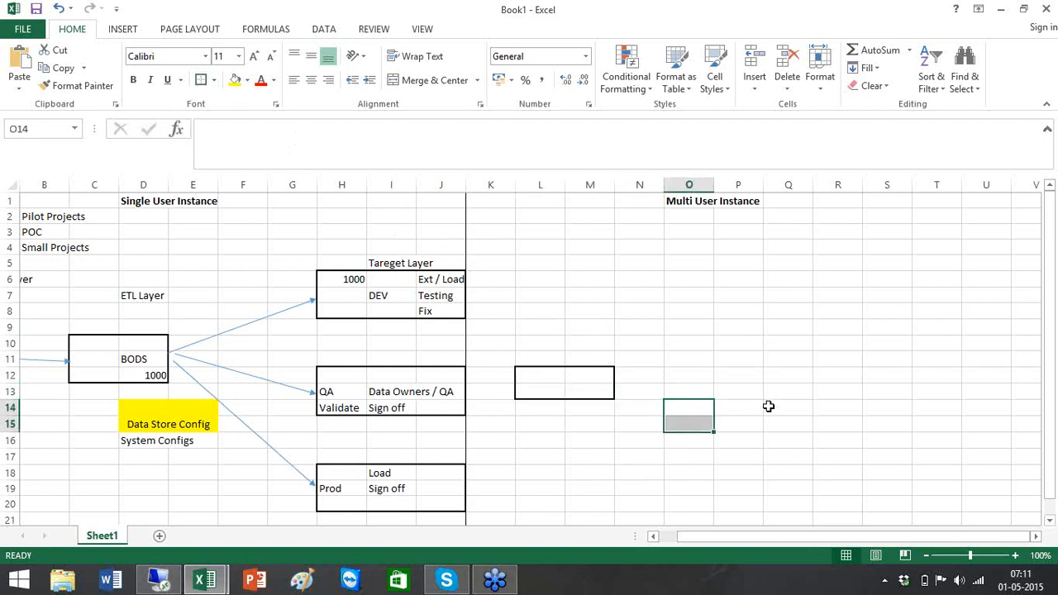
{"action": "left_click_drag", "start_coordinate": [768, 406], "coordinate": [797, 429]}
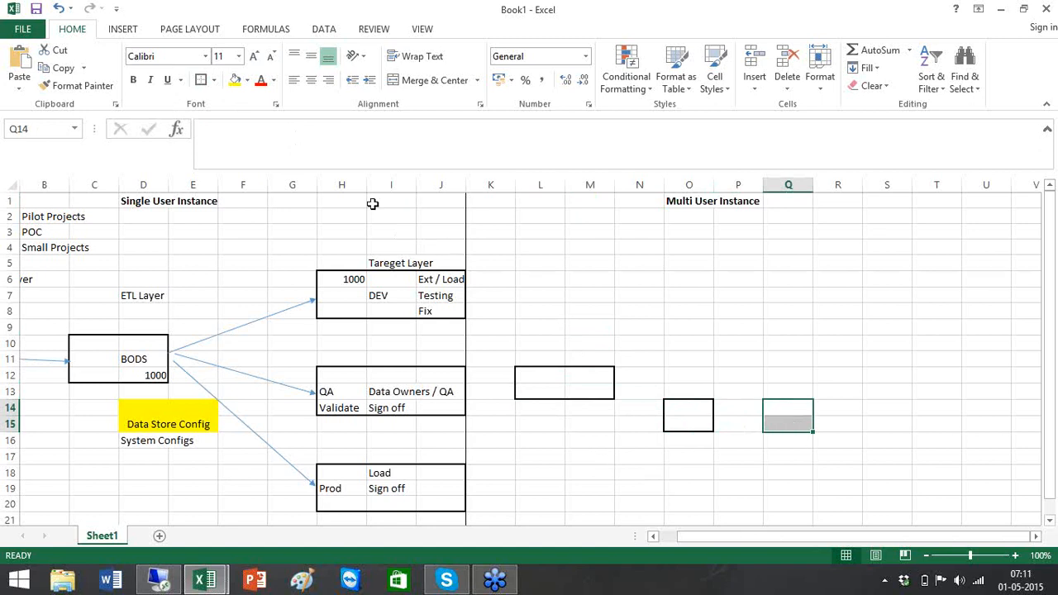
{"action": "left_click", "coordinate": [201, 80]}
{"action": "left_click_drag", "start_coordinate": [881, 406], "coordinate": [885, 427]}
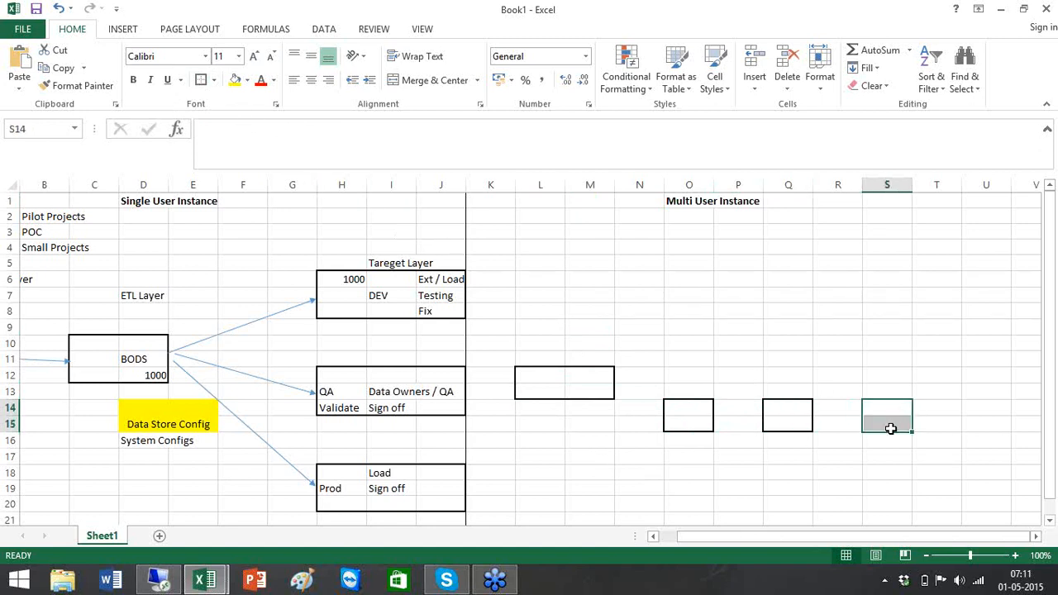
{"action": "left_click", "coordinate": [201, 81]}
{"action": "left_click_drag", "start_coordinate": [972, 400], "coordinate": [982, 427]}
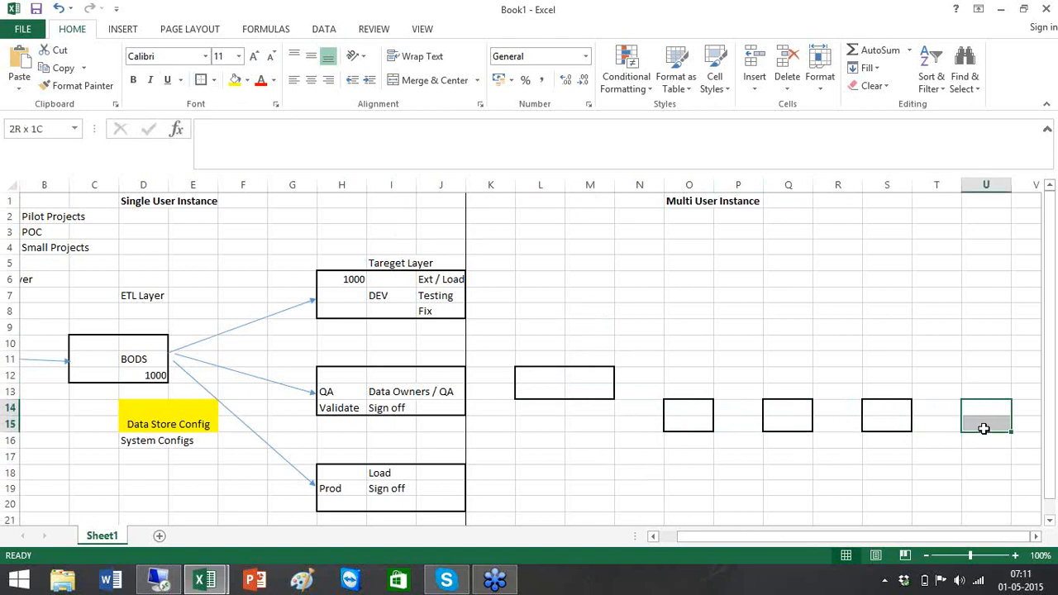
{"action": "left_click", "coordinate": [201, 81]}
{"action": "left_click", "coordinate": [1037, 536]}
{"action": "left_click", "coordinate": [1037, 537]}
{"action": "left_click", "coordinate": [1036, 536]}
{"action": "left_click", "coordinate": [1037, 537]}
{"action": "left_click", "coordinate": [1037, 537]}
{"action": "left_click", "coordinate": [1037, 537]}
{"action": "left_click", "coordinate": [1036, 537]}
{"action": "left_click", "coordinate": [1037, 537]}
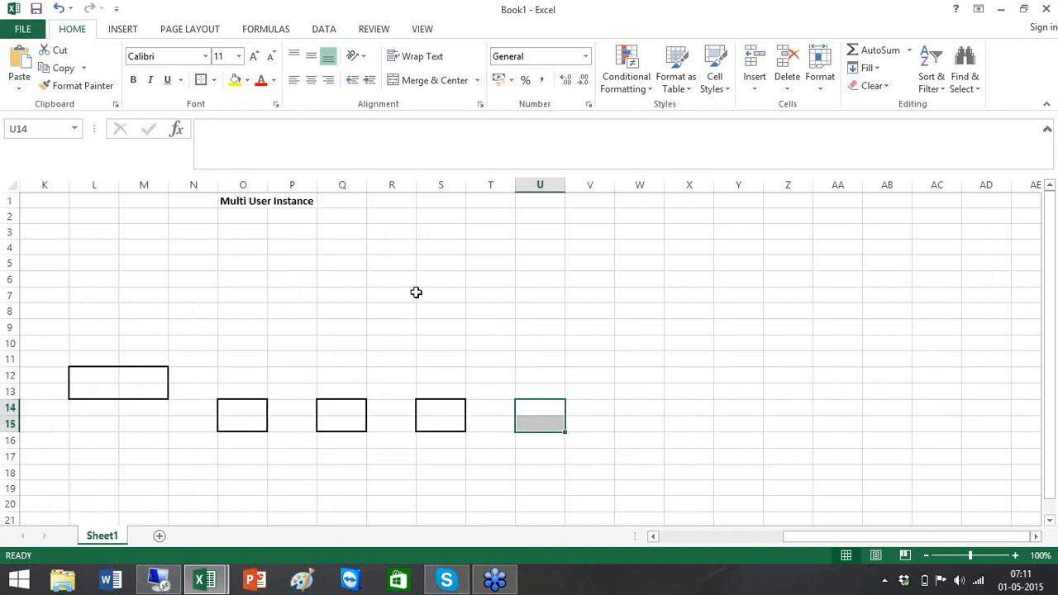
- Label the boxes D1, D2, D3 and T1 along row 16
{"action": "left_click", "coordinate": [244, 445]}
{"action": "type", "text": "D1"}
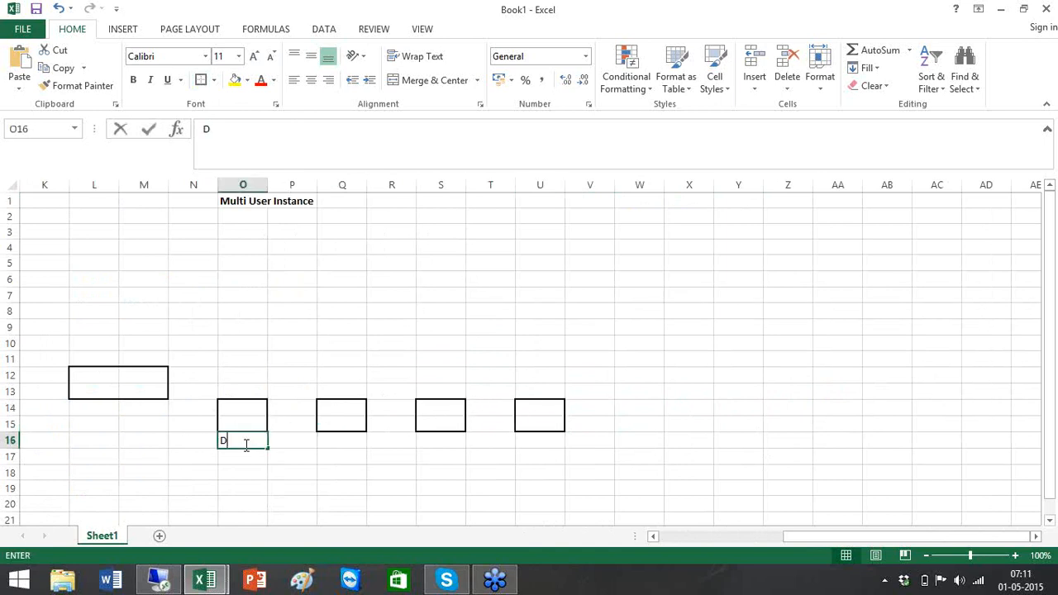
{"action": "key", "text": "Tab"}
{"action": "key", "text": "Tab"}
{"action": "type", "text": "D2"}
{"action": "key", "text": "Tab"}
{"action": "key", "text": "Tab"}
{"action": "type", "text": "D3"}
{"action": "key", "text": "Tab"}
{"action": "key", "text": "Tab"}
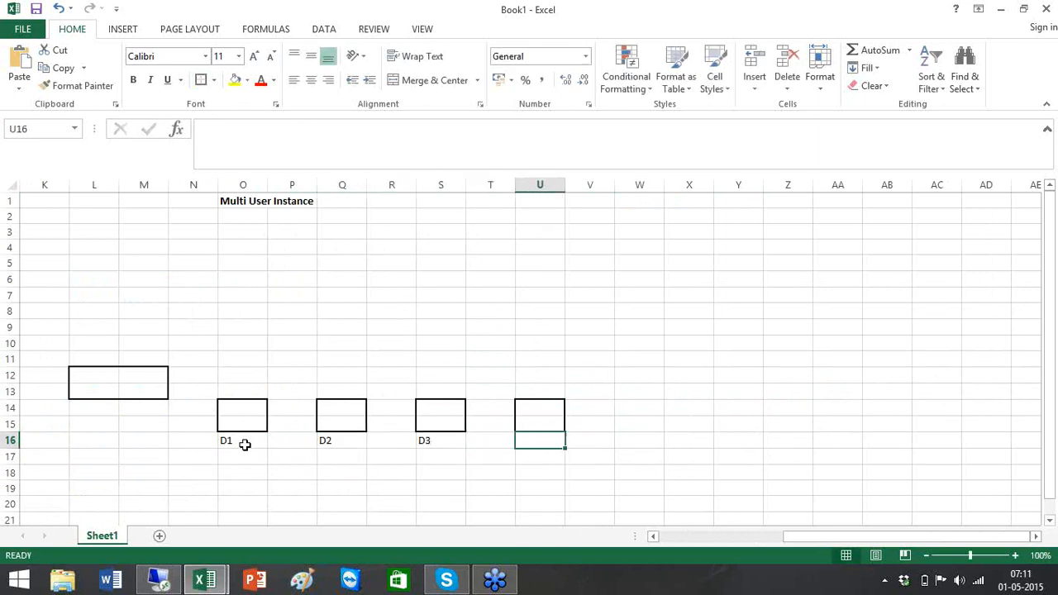
{"action": "type", "text": "T1"}
{"action": "key", "text": "Tab"}
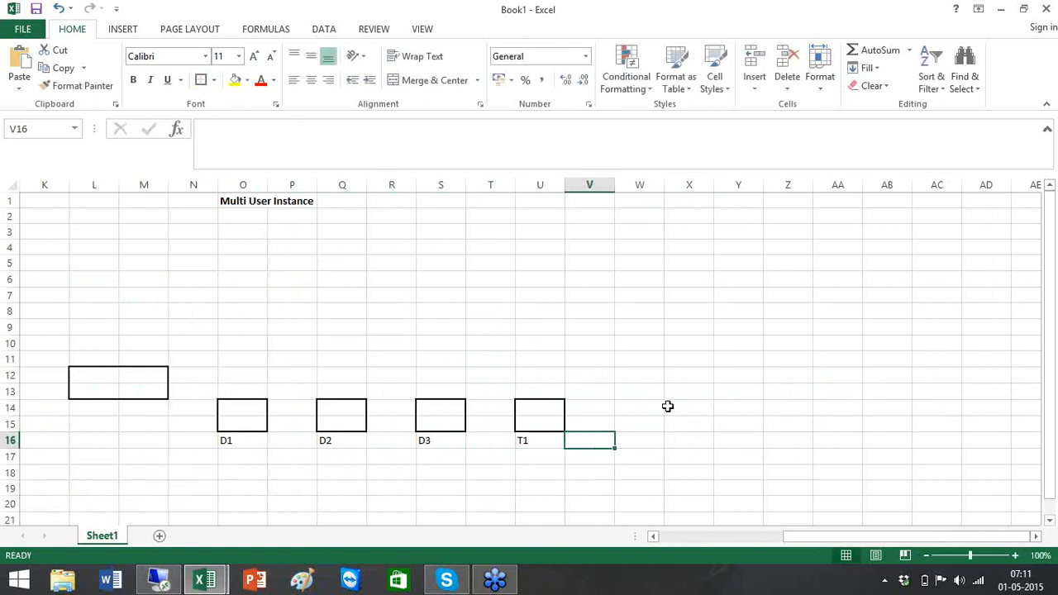
- Add a W14:W15 box labelled T2 and a wider Y14:AA15 box labelled Prod
{"action": "left_click_drag", "start_coordinate": [630, 406], "coordinate": [643, 426]}
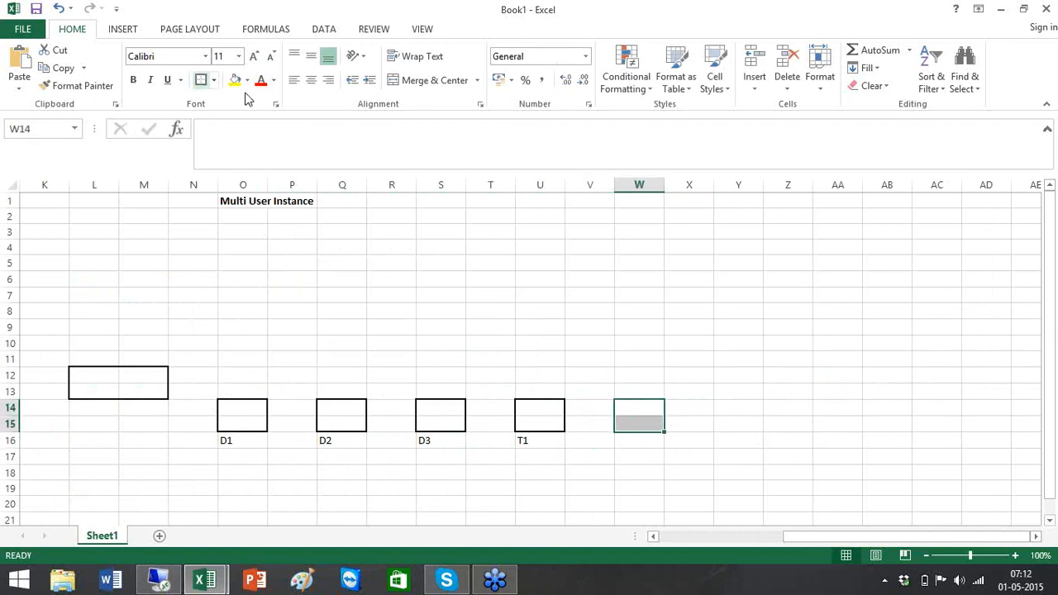
{"action": "key", "text": "F4"}
{"action": "left_click", "coordinate": [644, 440]}
{"action": "double_click", "coordinate": [644, 441]}
{"action": "type", "text": "T2"}
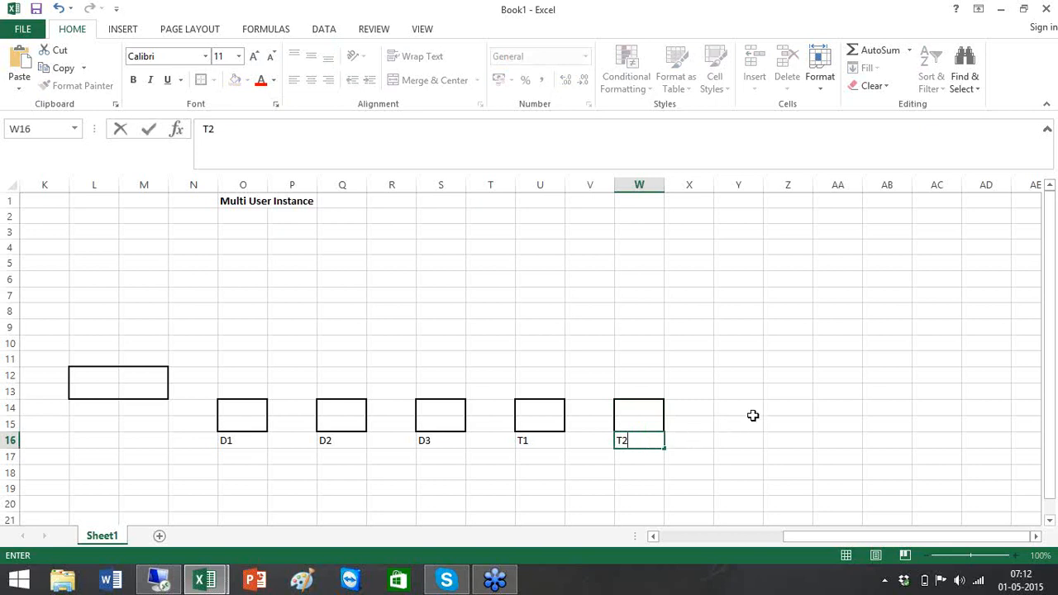
{"action": "left_click_drag", "start_coordinate": [757, 405], "coordinate": [831, 431]}
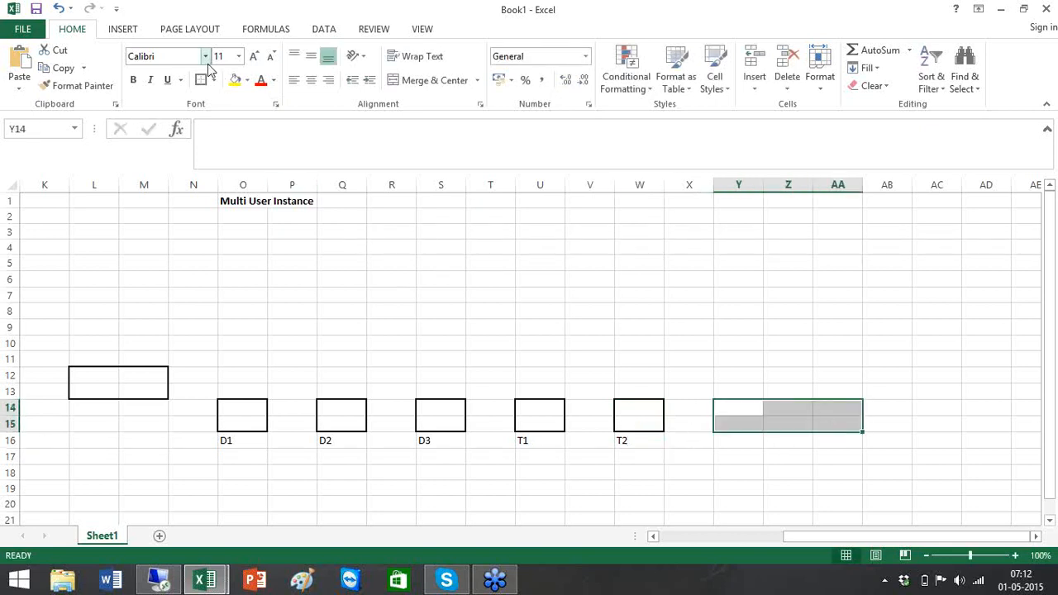
{"action": "left_click", "coordinate": [784, 438]}
{"action": "type", "text": "Prod"}
{"action": "left_click", "coordinate": [647, 237]}
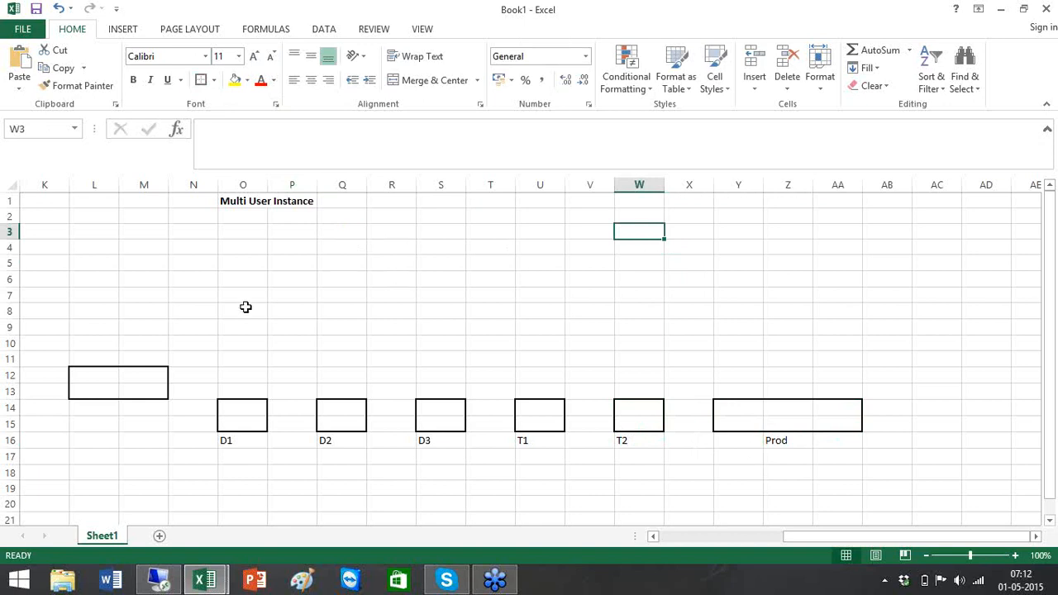
{"action": "left_click", "coordinate": [229, 220]}
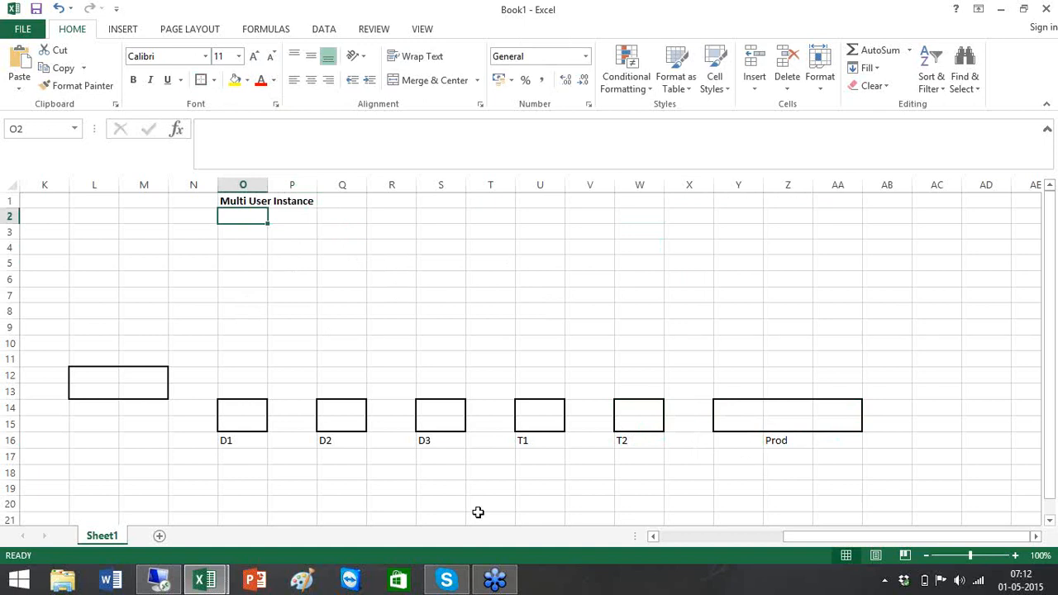
- Add right-border divider lines to O2:S18, T2:W18 and the PROD zone X2:AA17
{"action": "left_click", "coordinate": [442, 476], "text": "shift"}
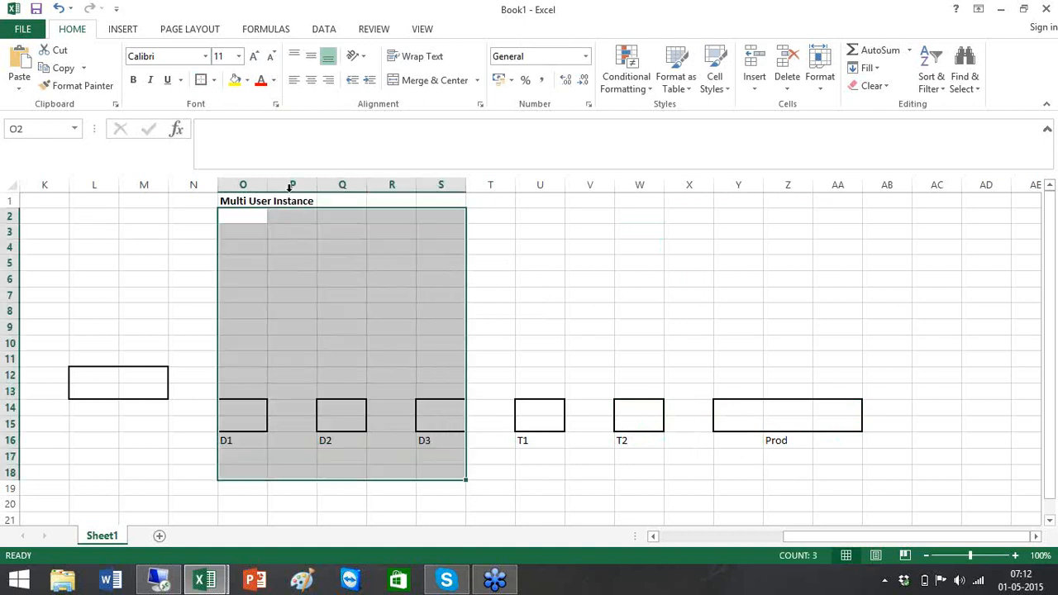
{"action": "left_click", "coordinate": [214, 80]}
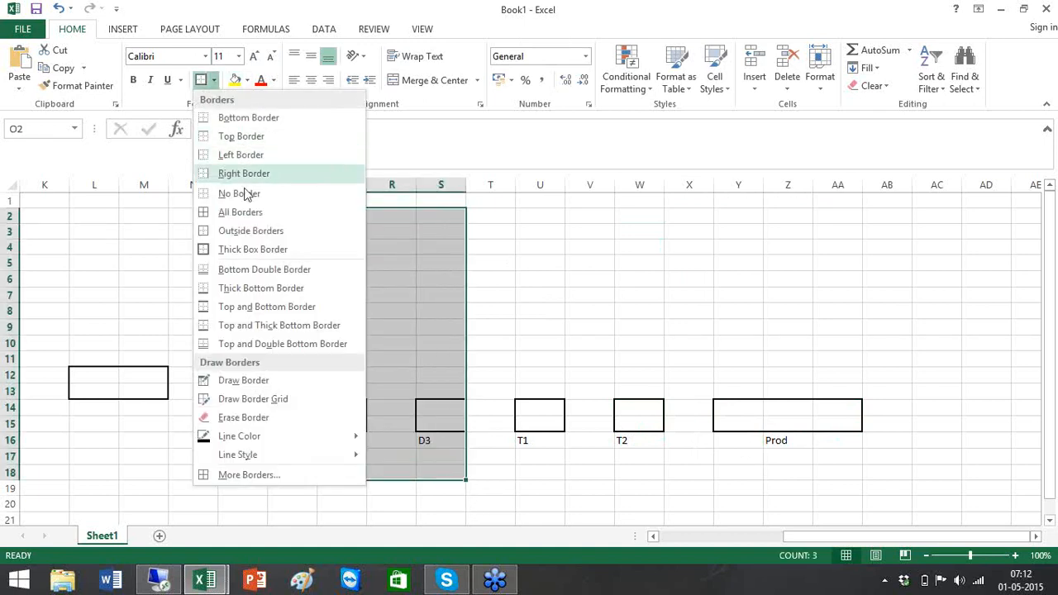
{"action": "left_click", "coordinate": [247, 173]}
{"action": "left_click", "coordinate": [681, 262]}
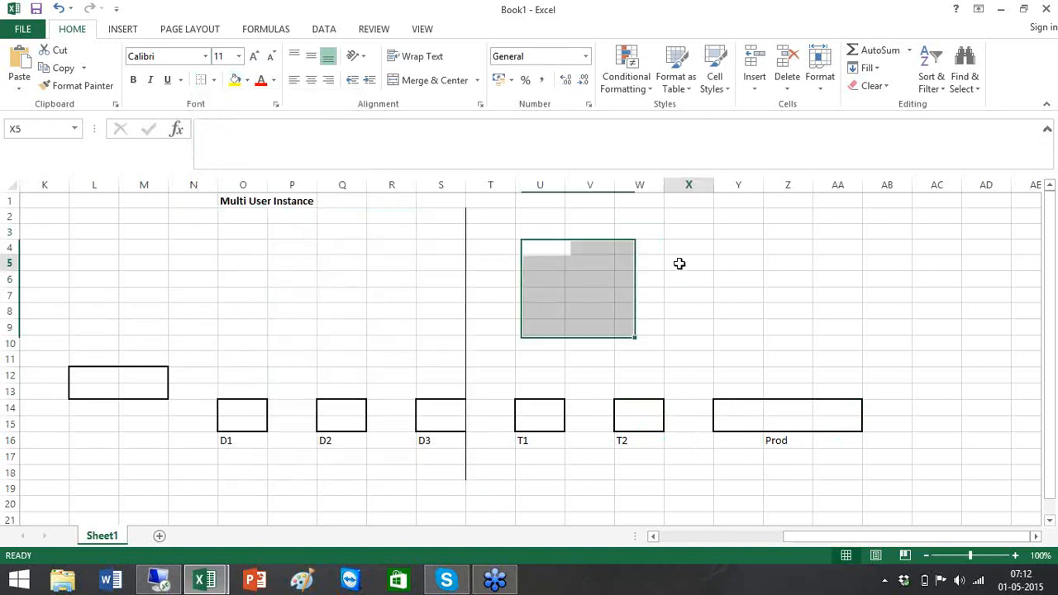
{"action": "left_click", "coordinate": [491, 215]}
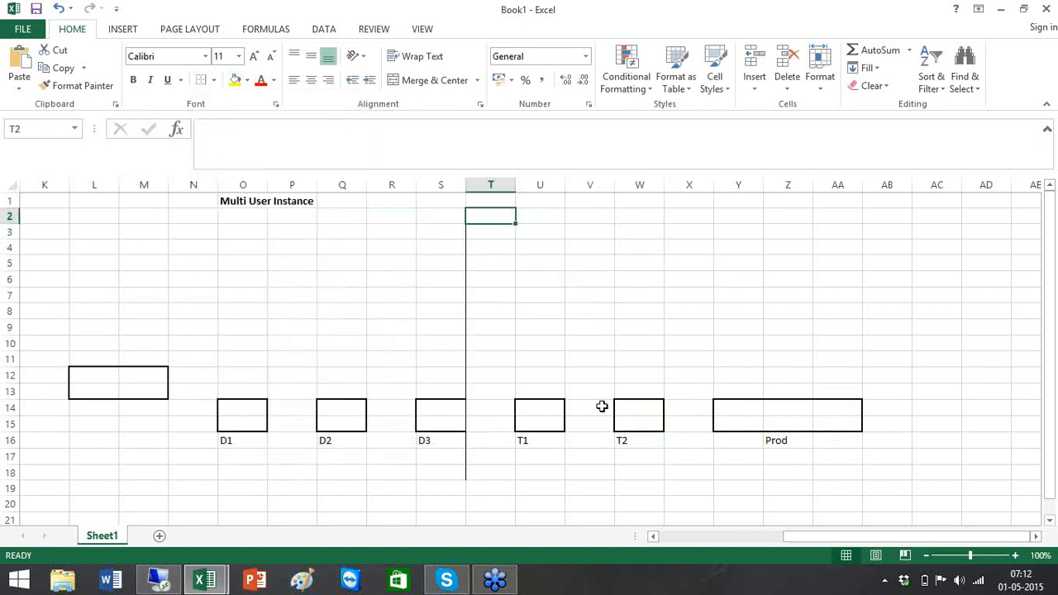
{"action": "left_click", "coordinate": [664, 469], "text": "shift"}
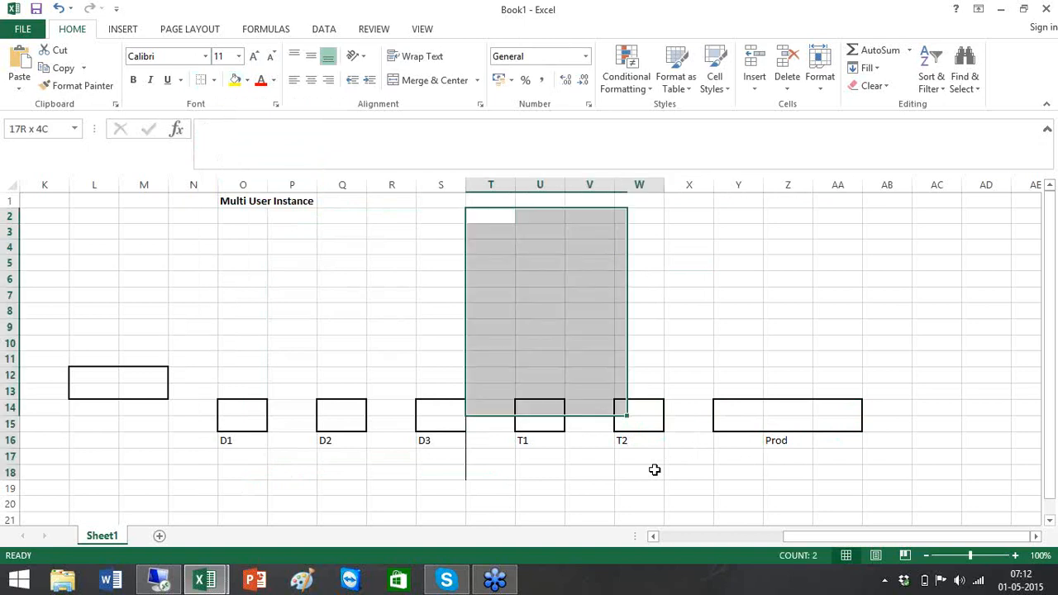
{"action": "left_click", "coordinate": [201, 82]}
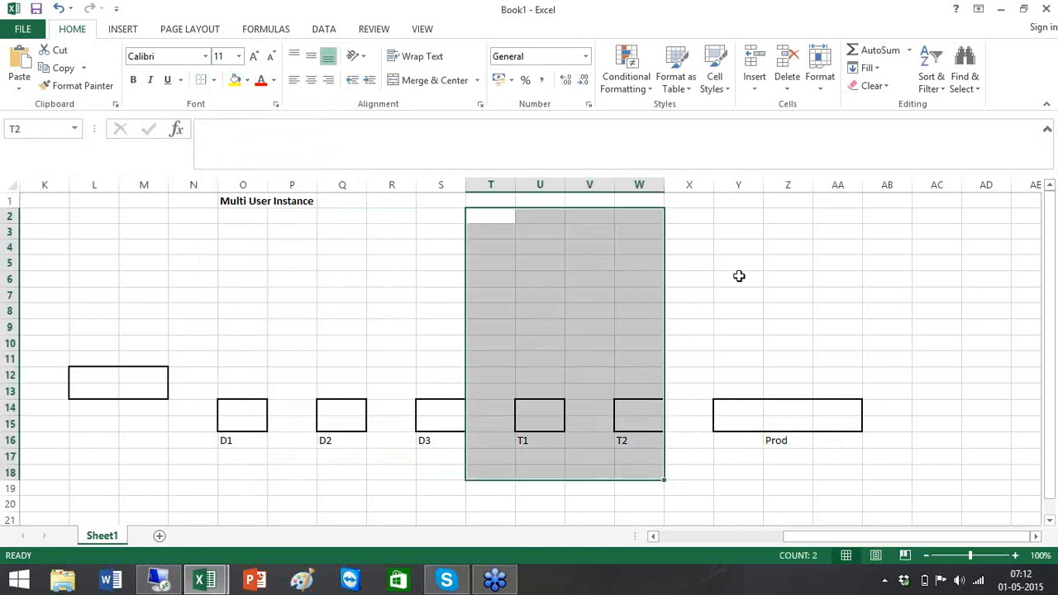
{"action": "left_click", "coordinate": [688, 222]}
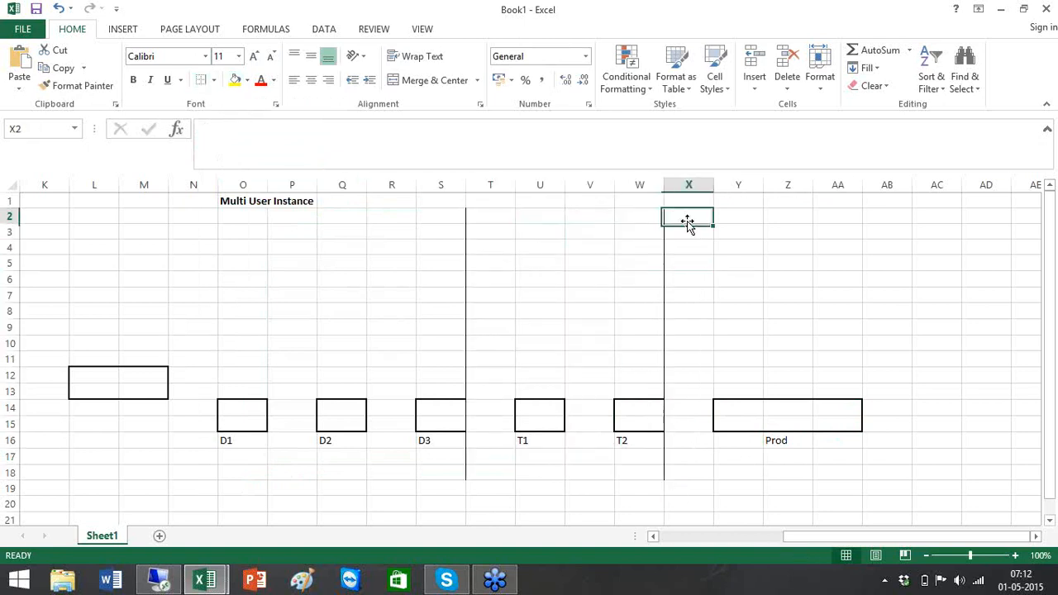
{"action": "left_click", "coordinate": [857, 456], "text": "shift"}
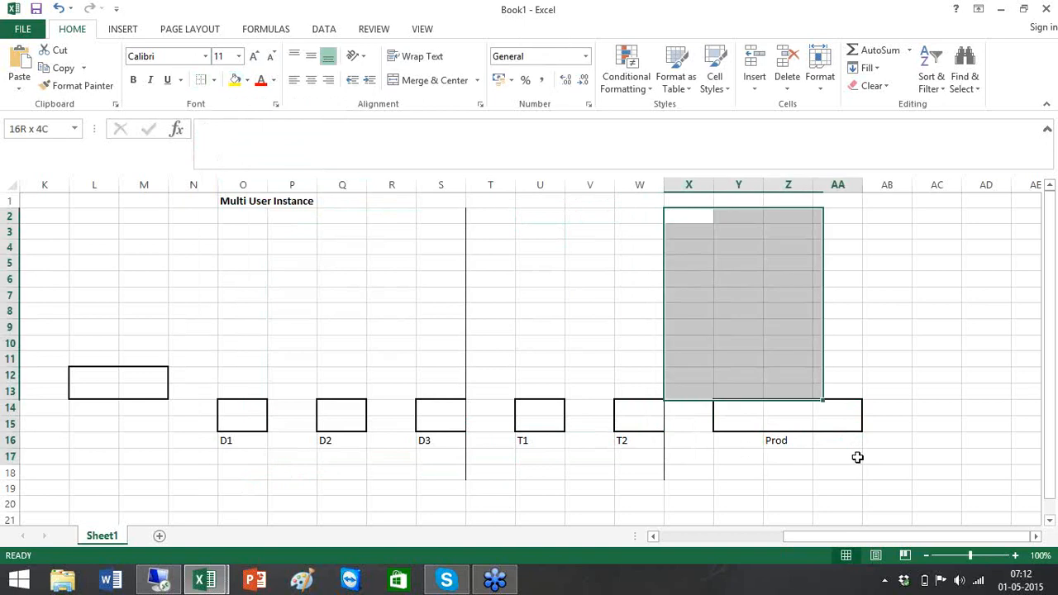
{"action": "left_click", "coordinate": [201, 82]}
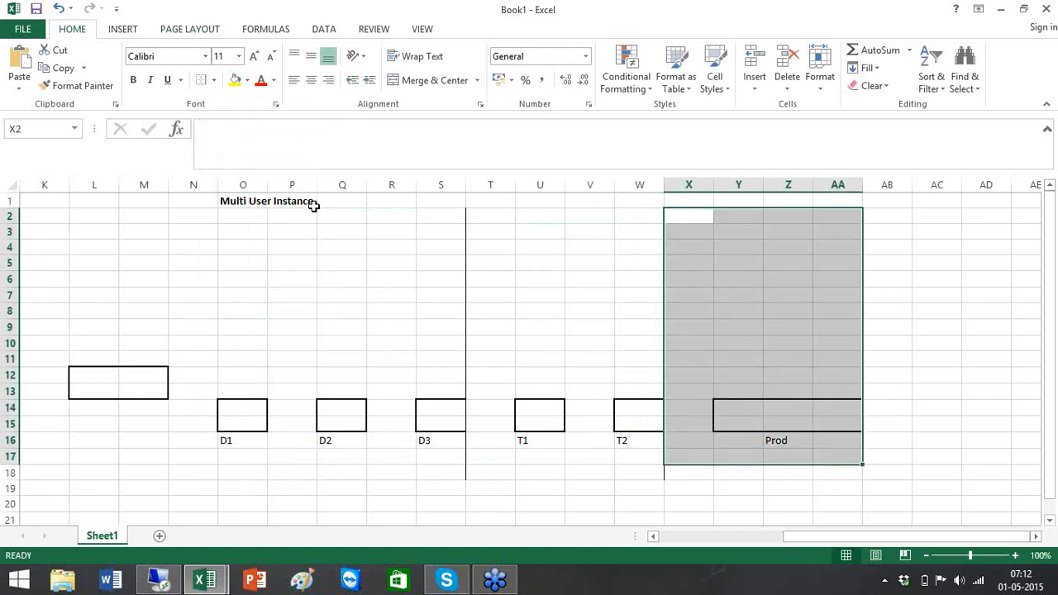
- Head the three zones DEV, QA and PROD in P3, U3 and Z3
{"action": "left_click", "coordinate": [295, 235]}
{"action": "type", "text": "DEV"}
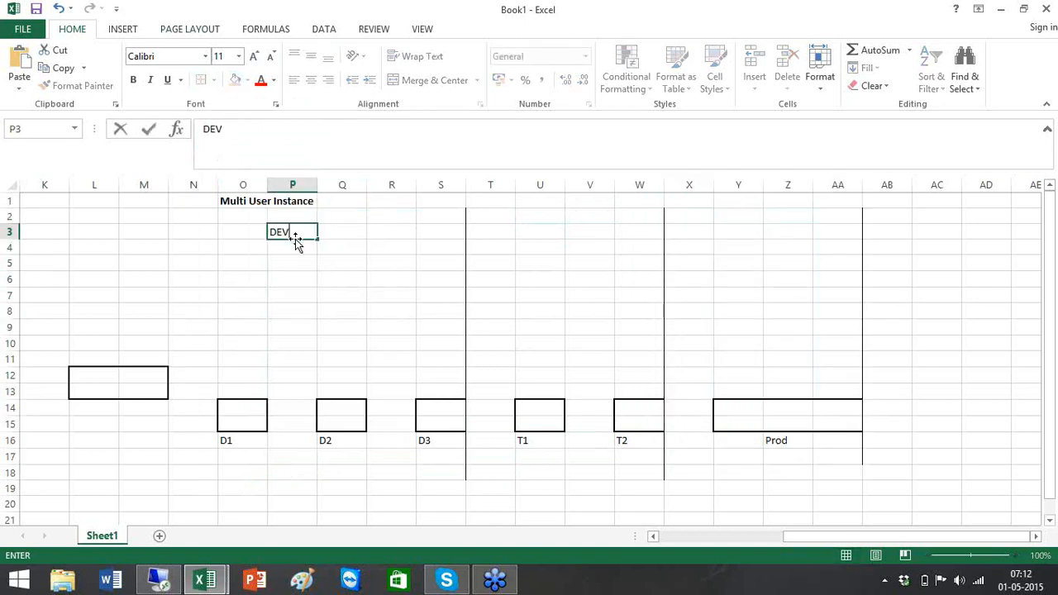
{"action": "left_click", "coordinate": [552, 229]}
{"action": "type", "text": "QA"}
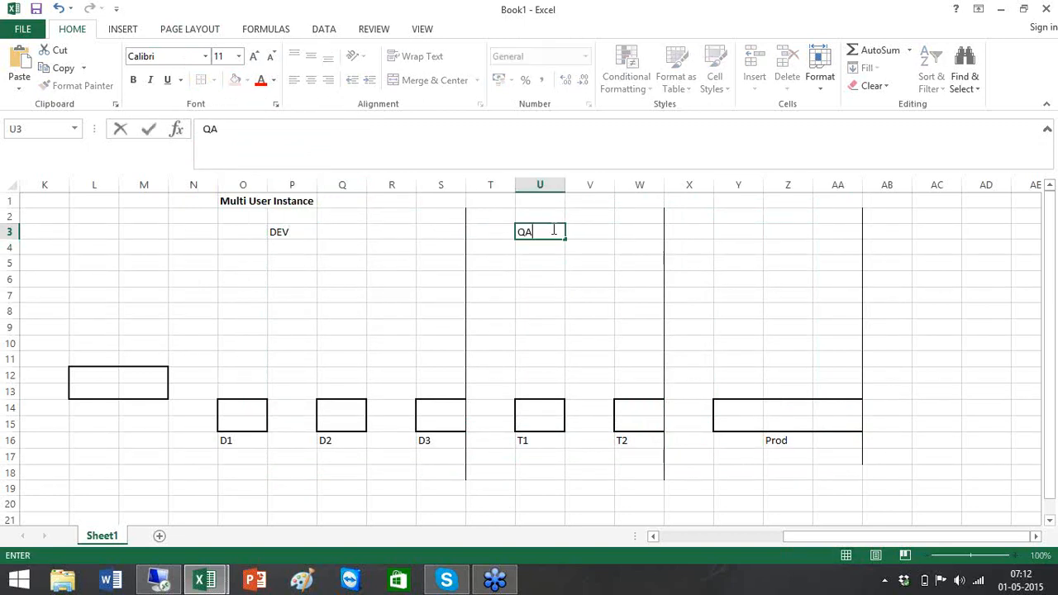
{"action": "left_click", "coordinate": [775, 236]}
{"action": "type", "text": "PROD"}
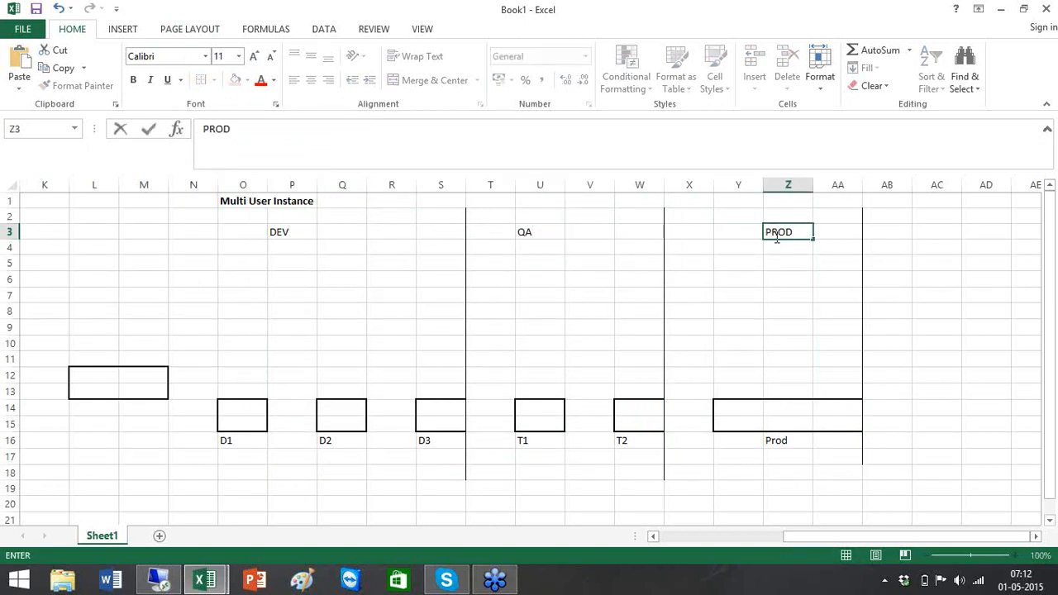
{"action": "left_click", "coordinate": [575, 277]}
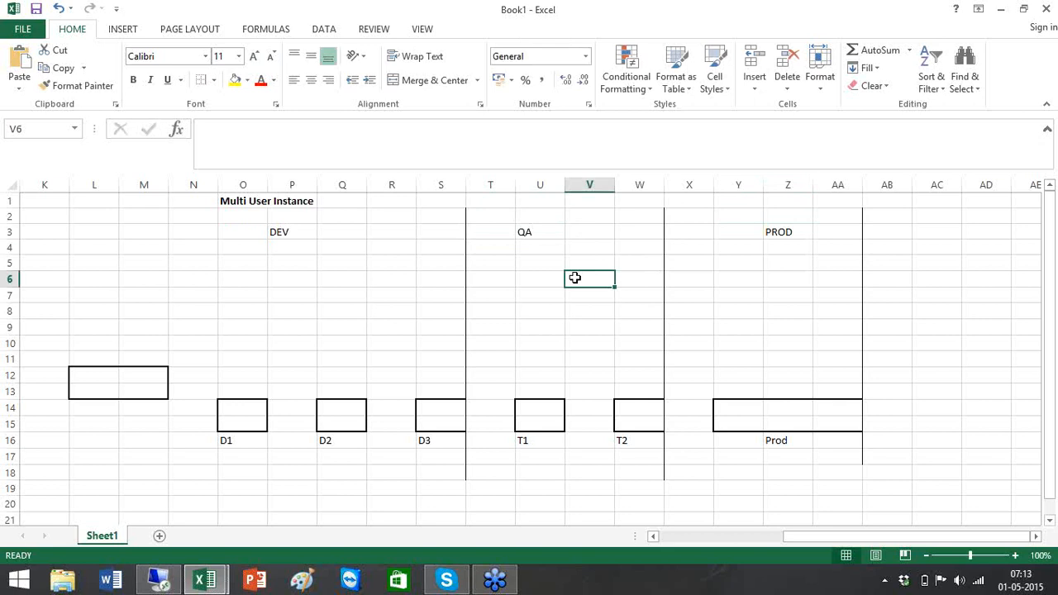
- Label the left box Admin in L12 and put Ap under D1
{"action": "left_click", "coordinate": [104, 377]}
{"action": "type", "text": "Admin"}
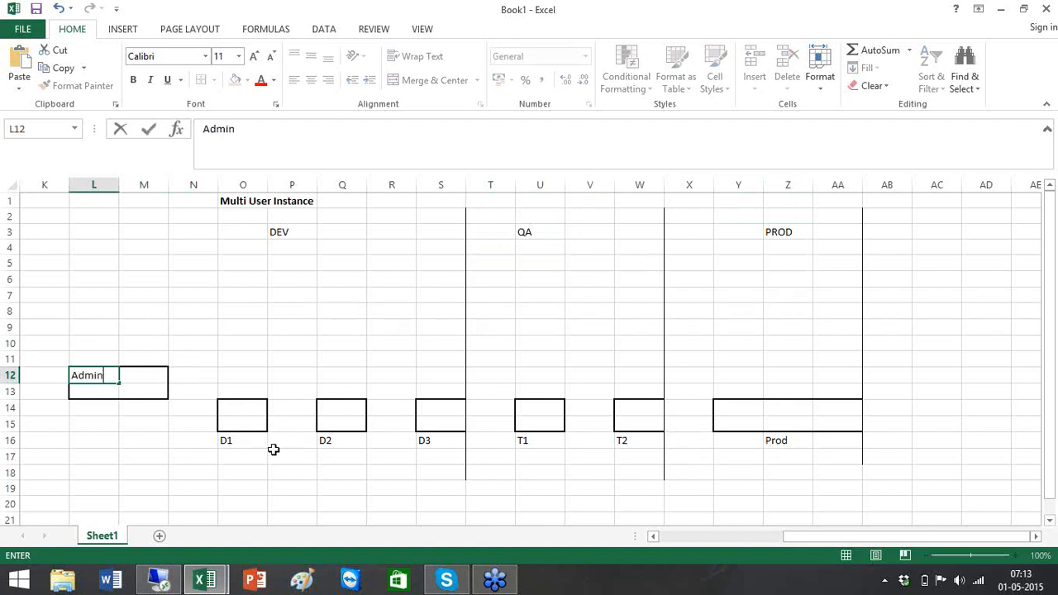
{"action": "left_click", "coordinate": [230, 467]}
{"action": "type", "text": "Ap"}
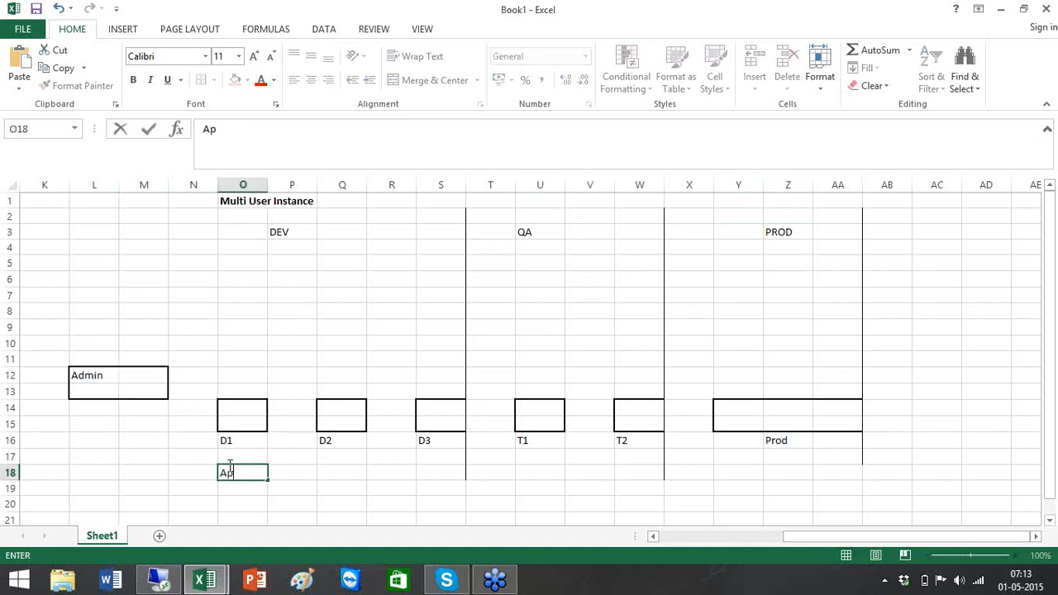
{"action": "left_click", "coordinate": [346, 482]}
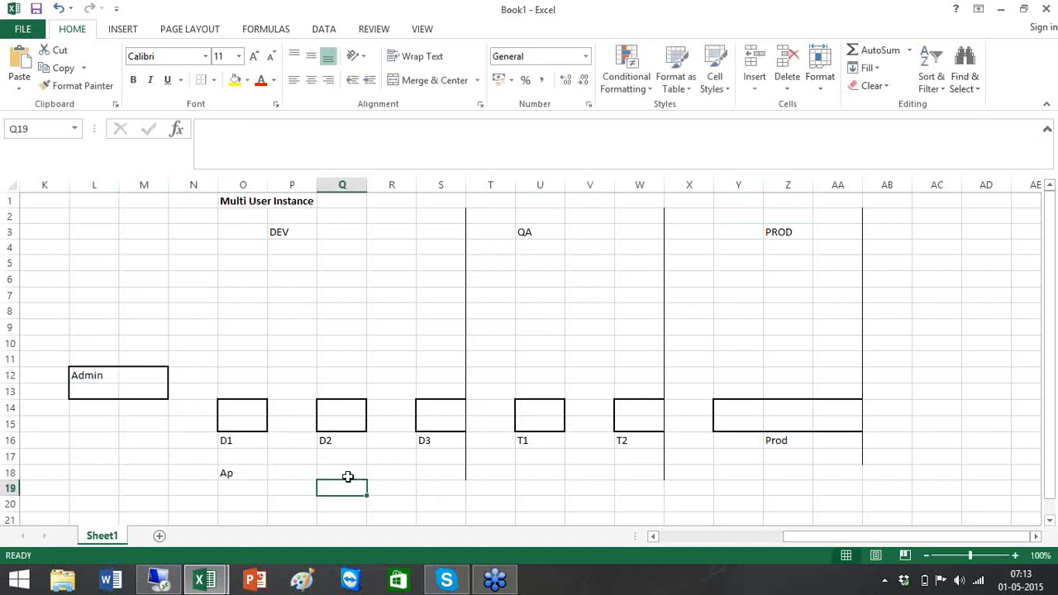
- Add the AR and GL module labels under D2 and D3
{"action": "left_click", "coordinate": [343, 471]}
{"action": "type", "text": "AR"}
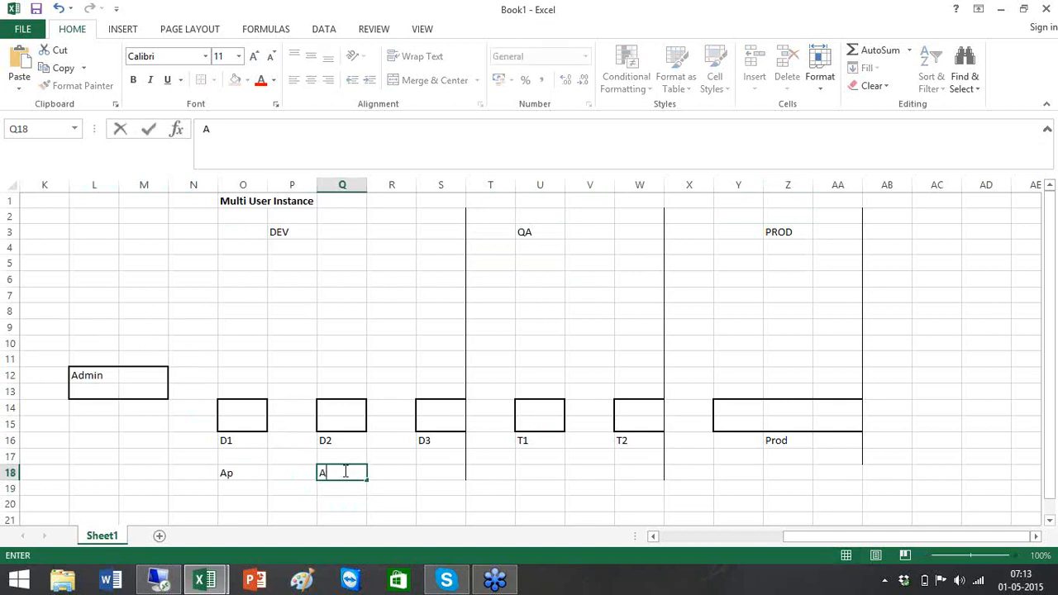
{"action": "left_click", "coordinate": [449, 472]}
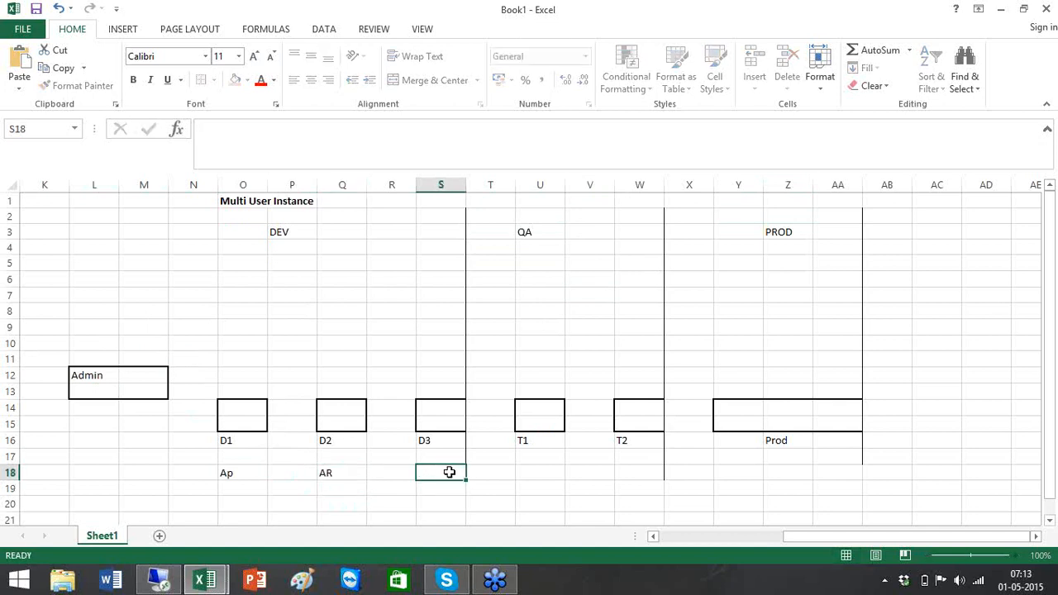
{"action": "type", "text": "GL"}
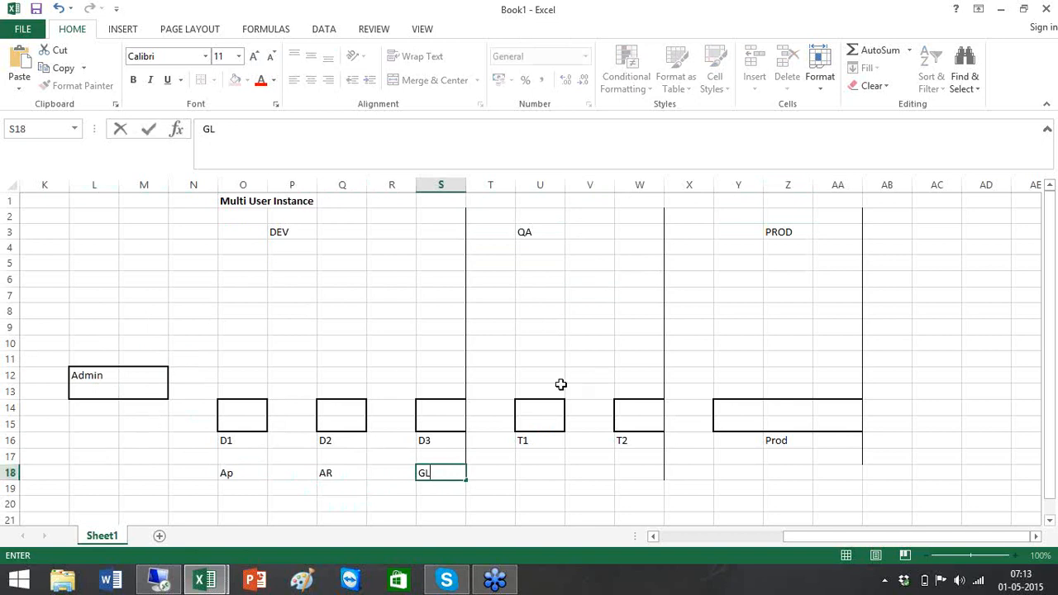
{"action": "left_click", "coordinate": [679, 542]}
{"action": "left_click", "coordinate": [684, 542]}
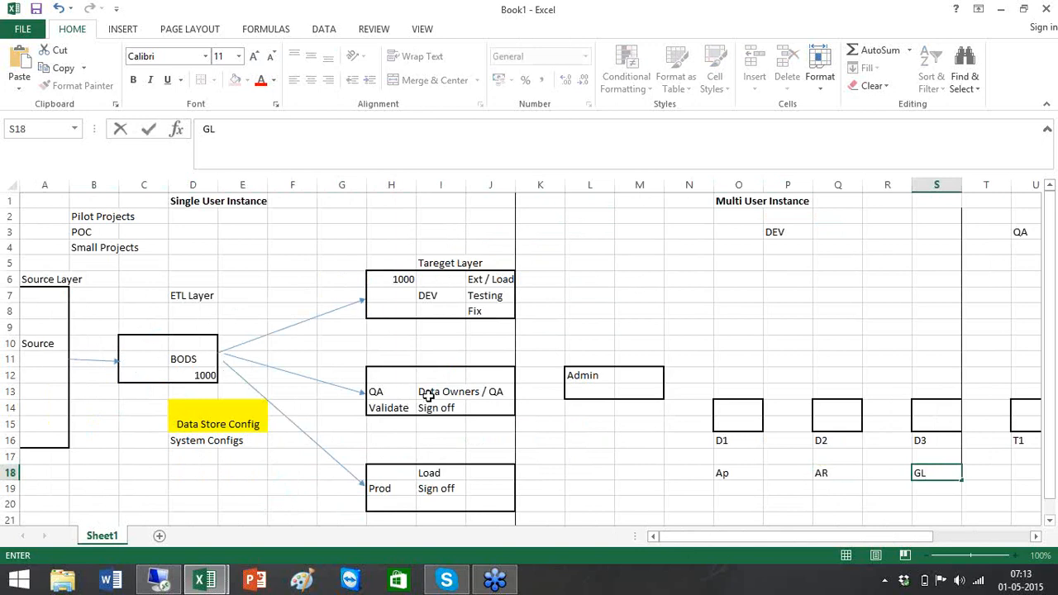
{"action": "left_click_drag", "start_coordinate": [1036, 536], "coordinate": [1036, 537]}
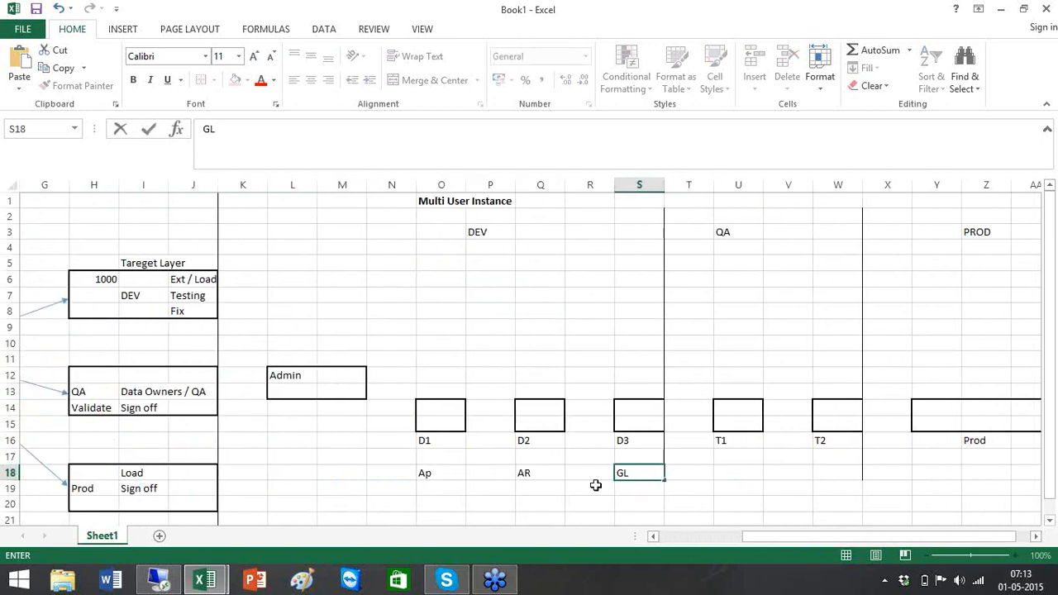
{"action": "left_click", "coordinate": [449, 425]}
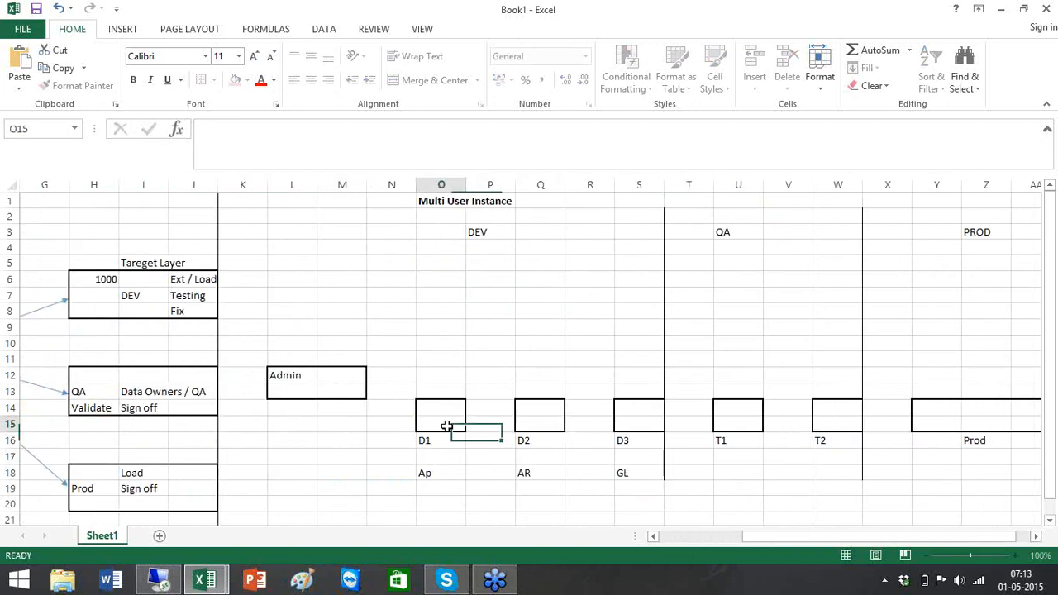
{"action": "left_click", "coordinate": [544, 420]}
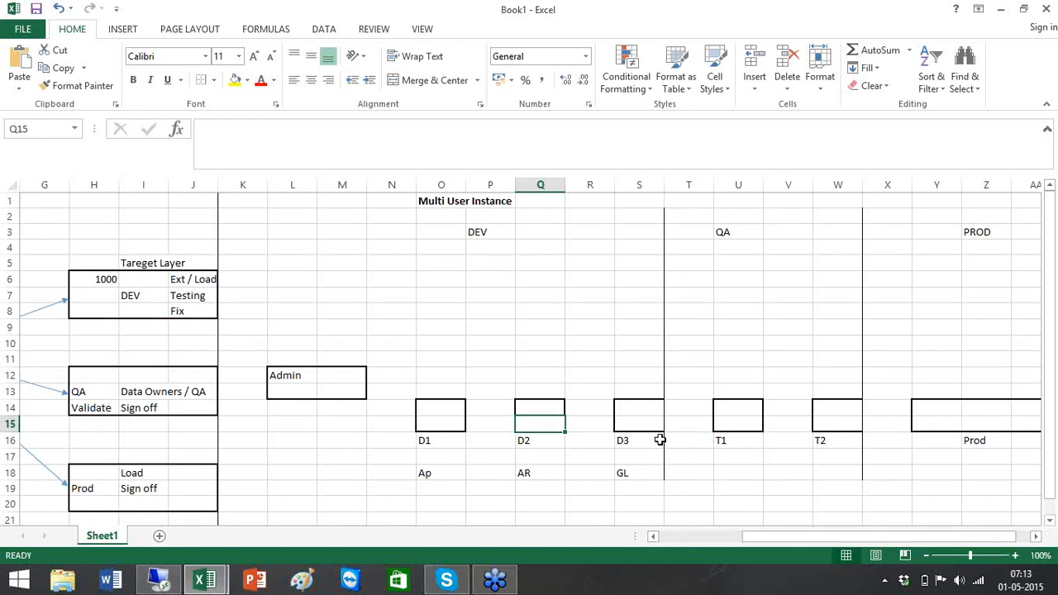
- Put a thick box border around O6:R7 and label it CR in P7
{"action": "left_click_drag", "start_coordinate": [444, 277], "coordinate": [579, 296]}
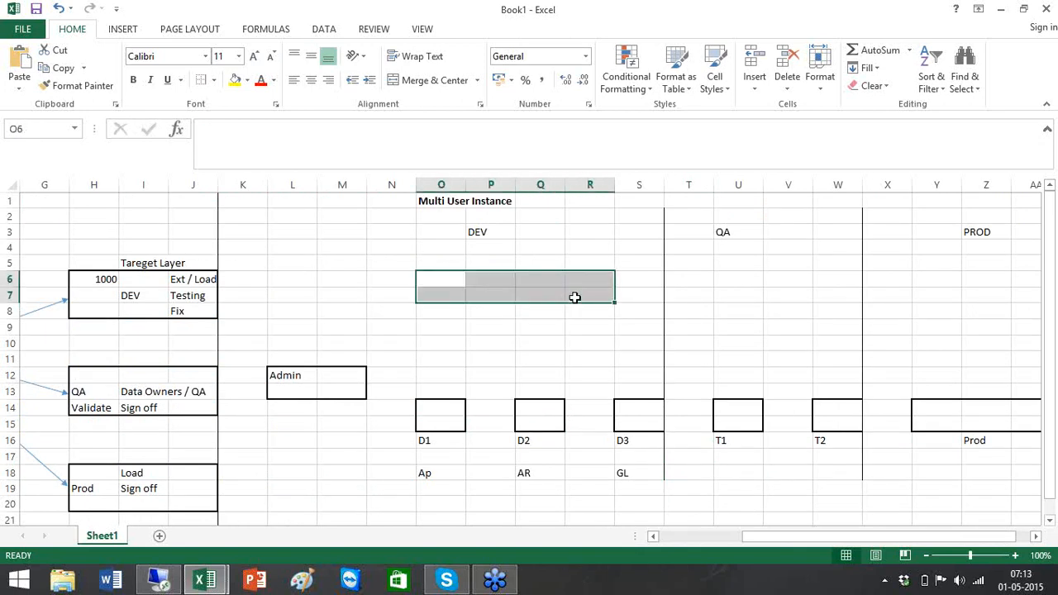
{"action": "left_click", "coordinate": [214, 80]}
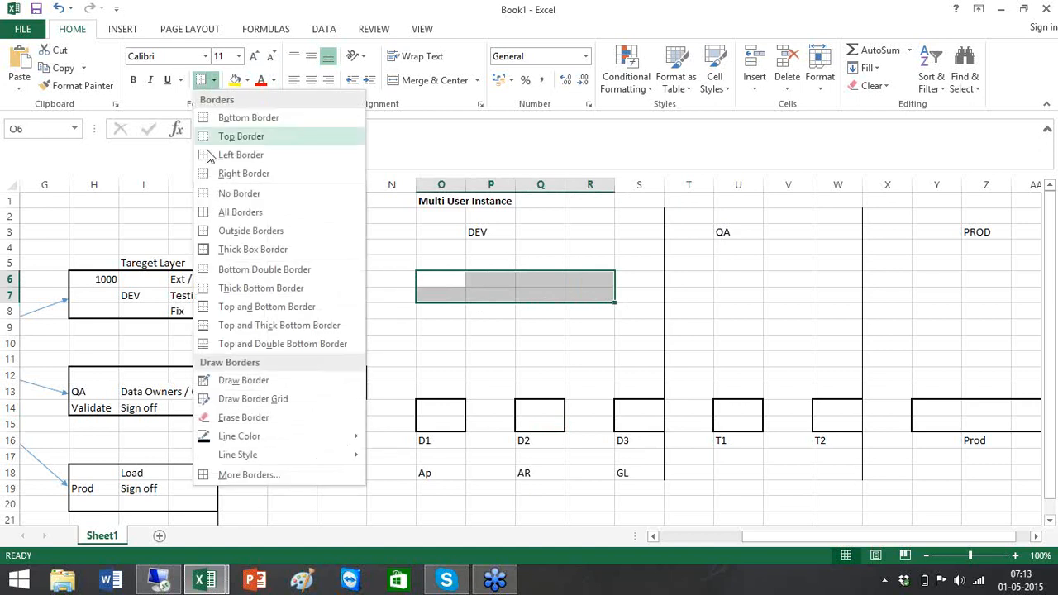
{"action": "left_click", "coordinate": [236, 253]}
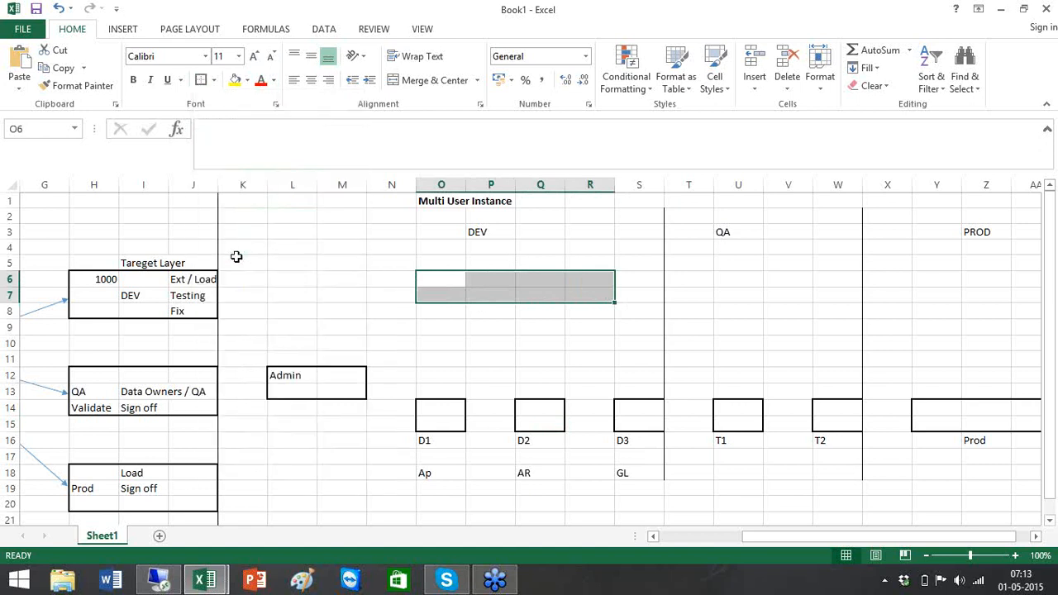
{"action": "left_click", "coordinate": [584, 297]}
{"action": "left_click", "coordinate": [506, 300]}
{"action": "type", "text": "CR"}
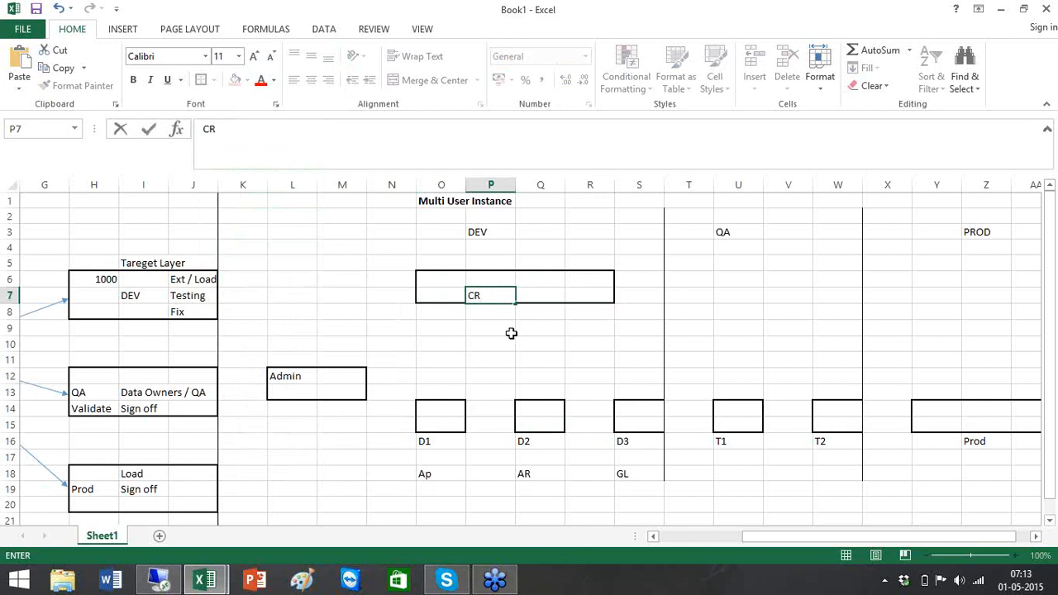
{"action": "left_click", "coordinate": [523, 358]}
- Draw arrow shapes from the D1, D2 and D3 boxes to the CR box
{"action": "left_click", "coordinate": [122, 29]}
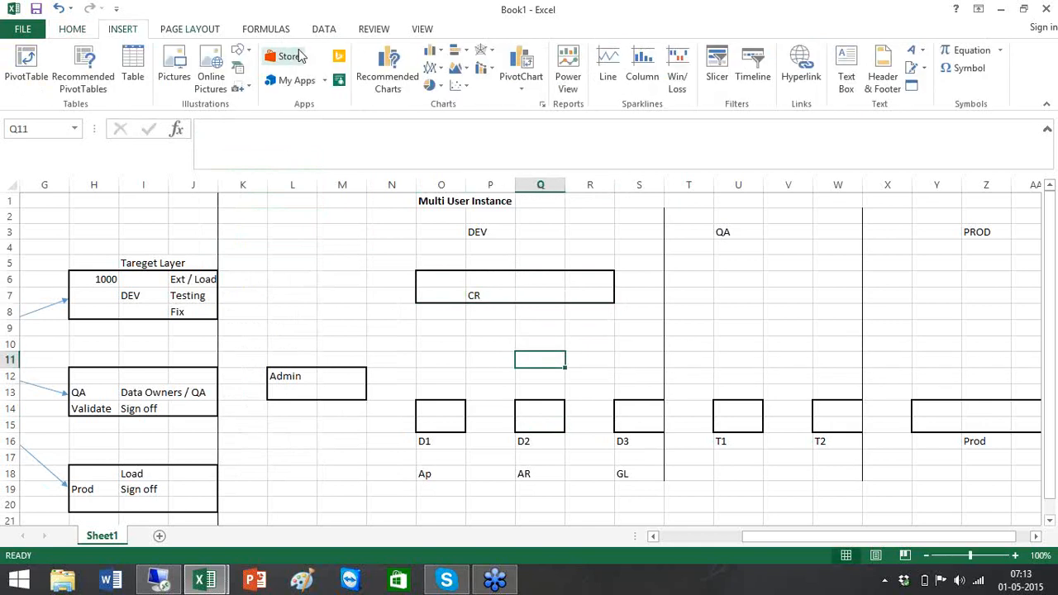
{"action": "left_click", "coordinate": [238, 50]}
{"action": "left_click", "coordinate": [269, 89]}
{"action": "left_click_drag", "start_coordinate": [440, 400], "coordinate": [486, 310]}
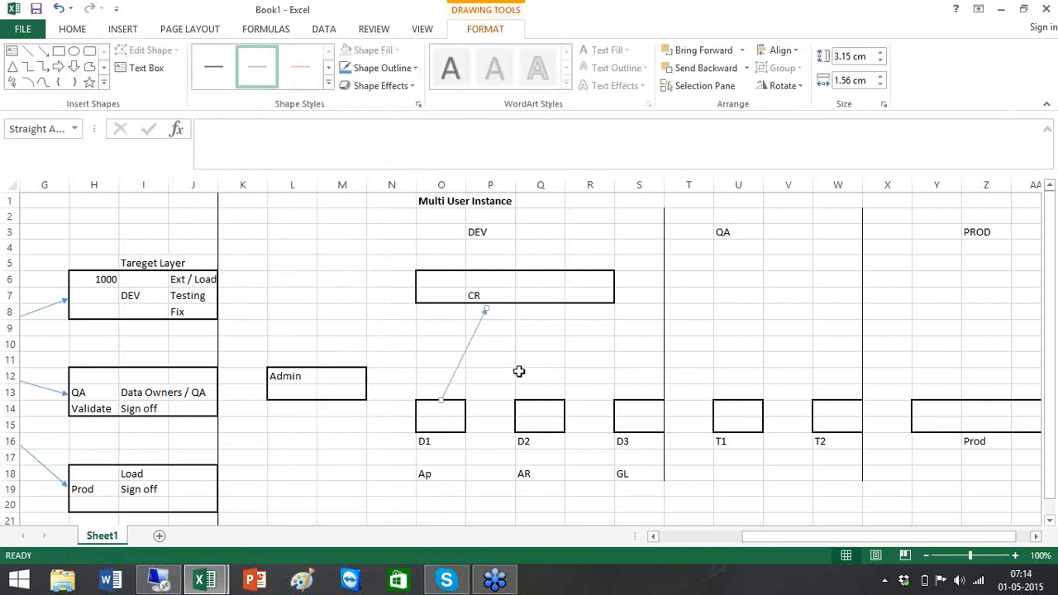
{"action": "left_click", "coordinate": [43, 51]}
{"action": "left_click_drag", "start_coordinate": [533, 398], "coordinate": [601, 469]}
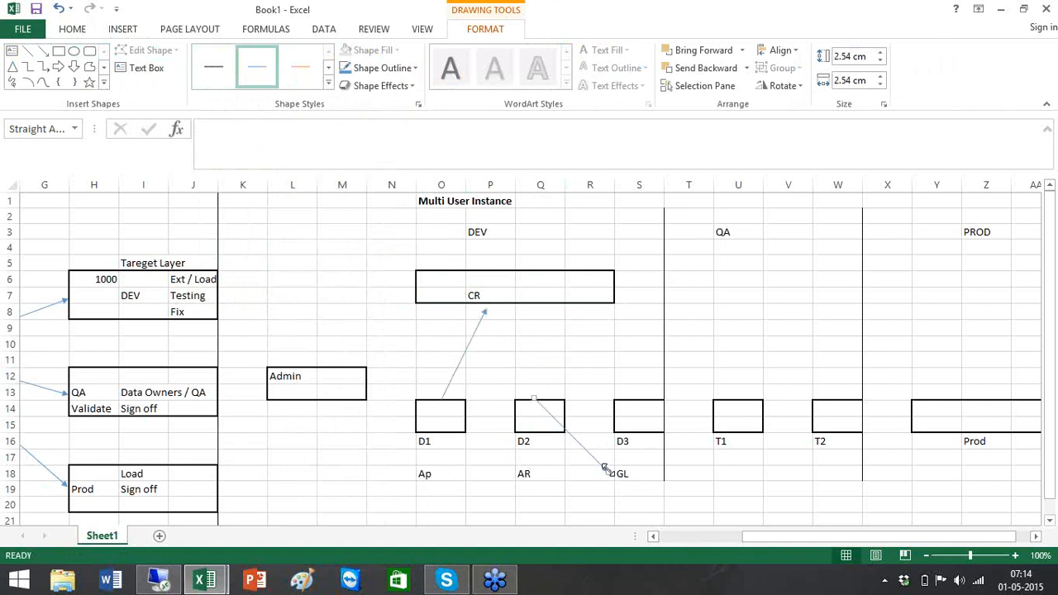
{"action": "left_click_drag", "start_coordinate": [604, 468], "coordinate": [496, 313]}
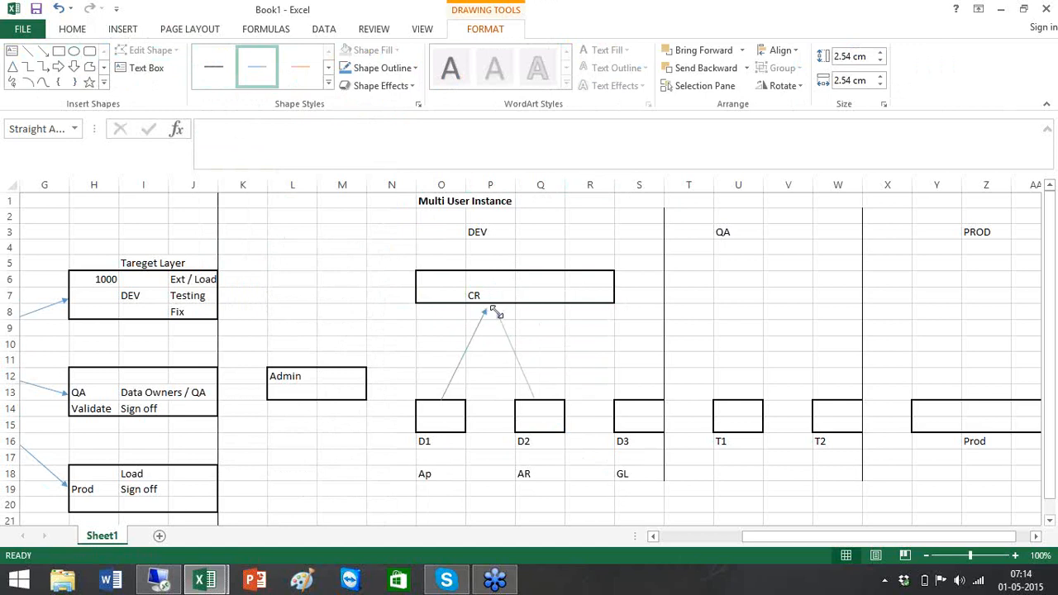
{"action": "left_click", "coordinate": [43, 50]}
{"action": "left_click_drag", "start_coordinate": [623, 395], "coordinate": [507, 310]}
- List AP, AR and GL inside the CR box in Q6, Q7 and R6
{"action": "left_click", "coordinate": [530, 283]}
{"action": "type", "text": "AP"}
{"action": "key", "text": "Return"}
{"action": "type", "text": "AR"}
{"action": "key", "text": "Return"}
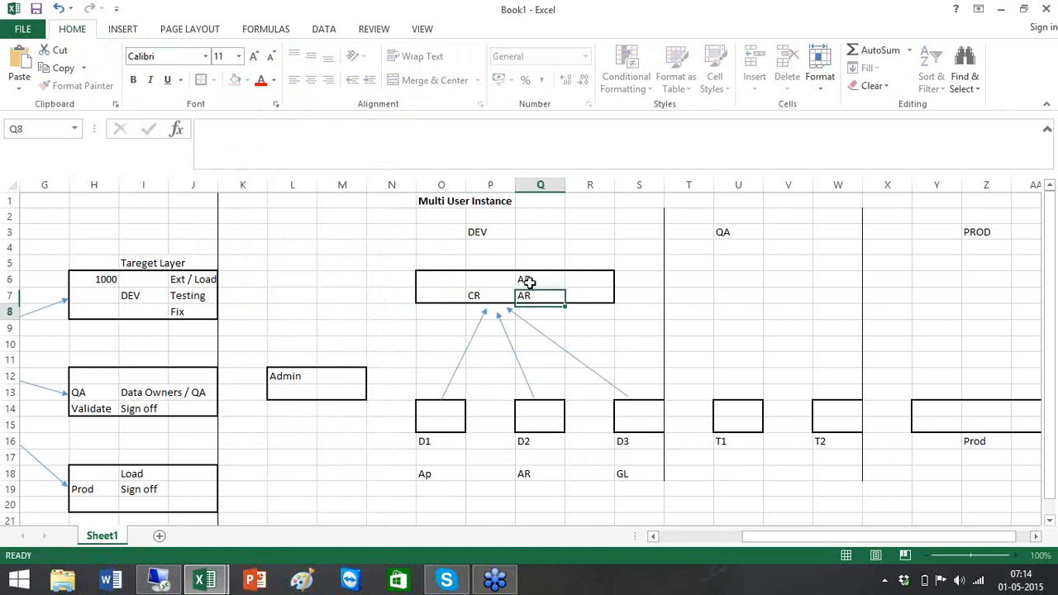
{"action": "left_click", "coordinate": [582, 279]}
{"action": "type", "text": "GL"}
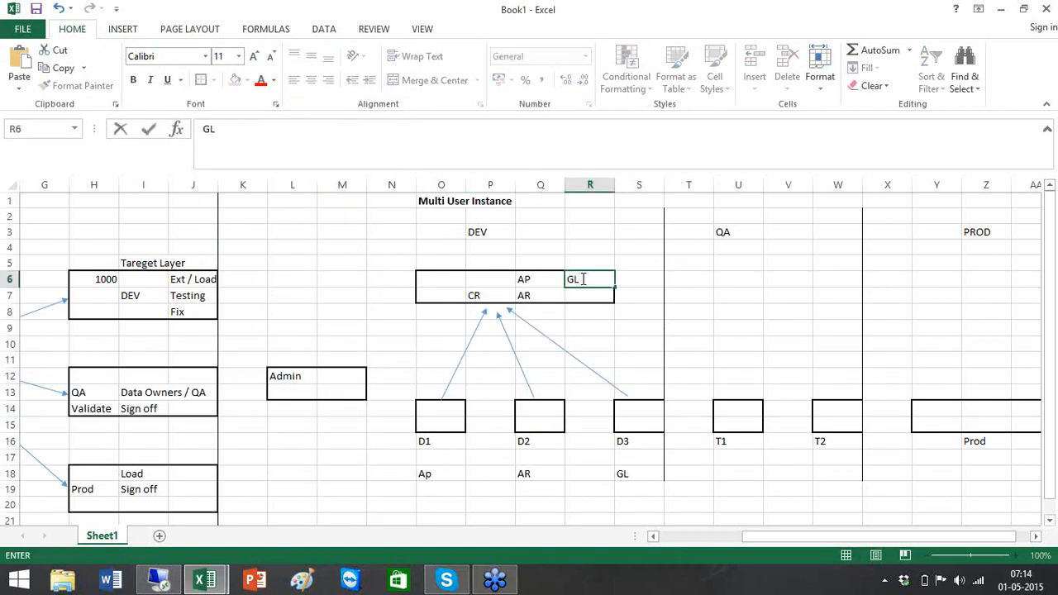
{"action": "left_click", "coordinate": [732, 311]}
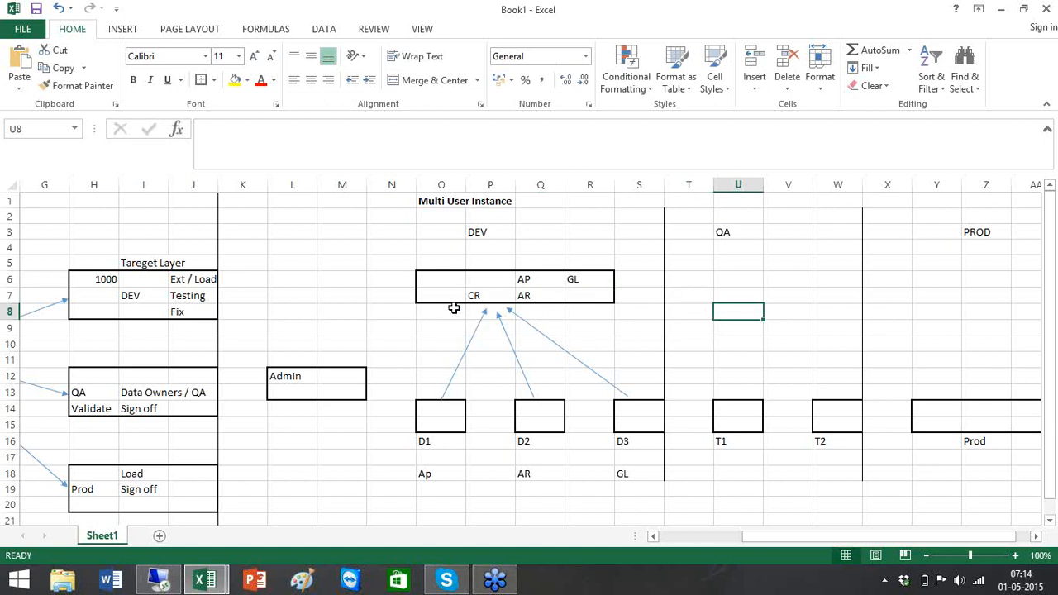
- Put a border around U6:V7 for the QA box and label it CR in U8
{"action": "left_click", "coordinate": [777, 296]}
{"action": "left_click_drag", "start_coordinate": [741, 272], "coordinate": [803, 293]}
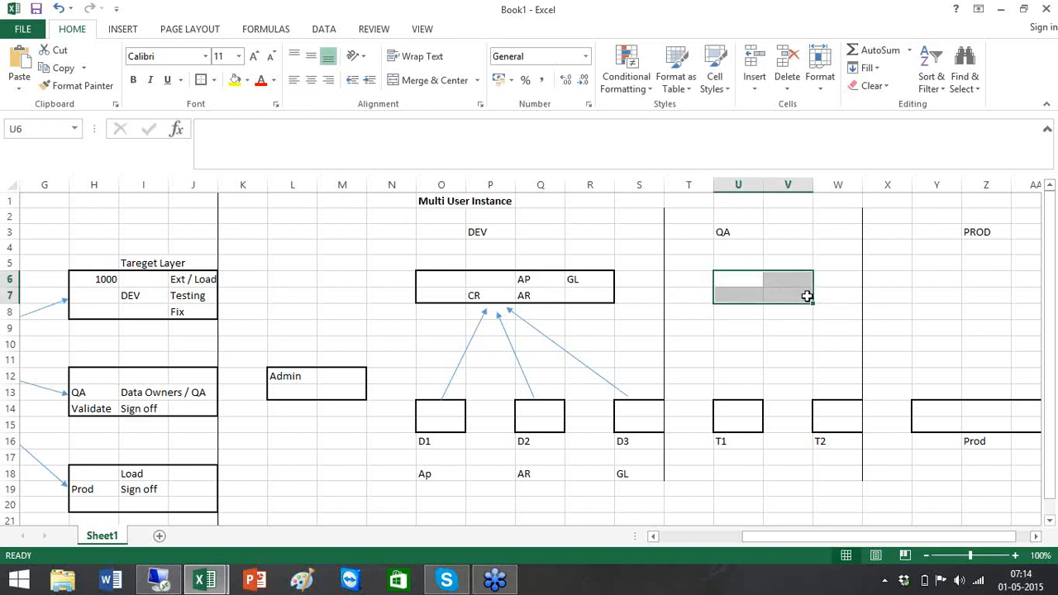
{"action": "left_click", "coordinate": [201, 83]}
{"action": "left_click", "coordinate": [760, 316]}
{"action": "type", "text": "CR"}
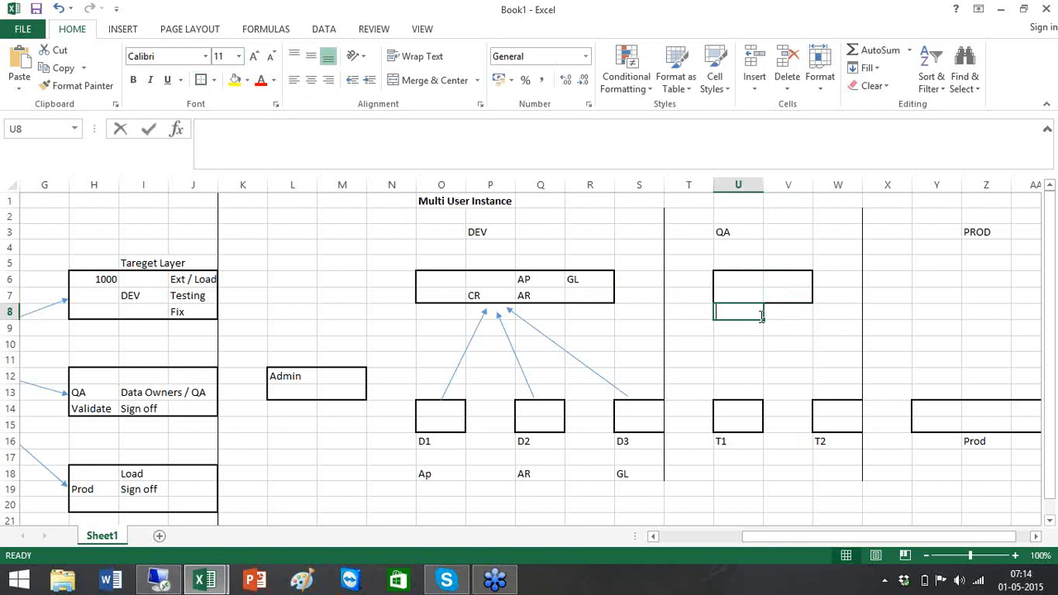
{"action": "left_click", "coordinate": [647, 315]}
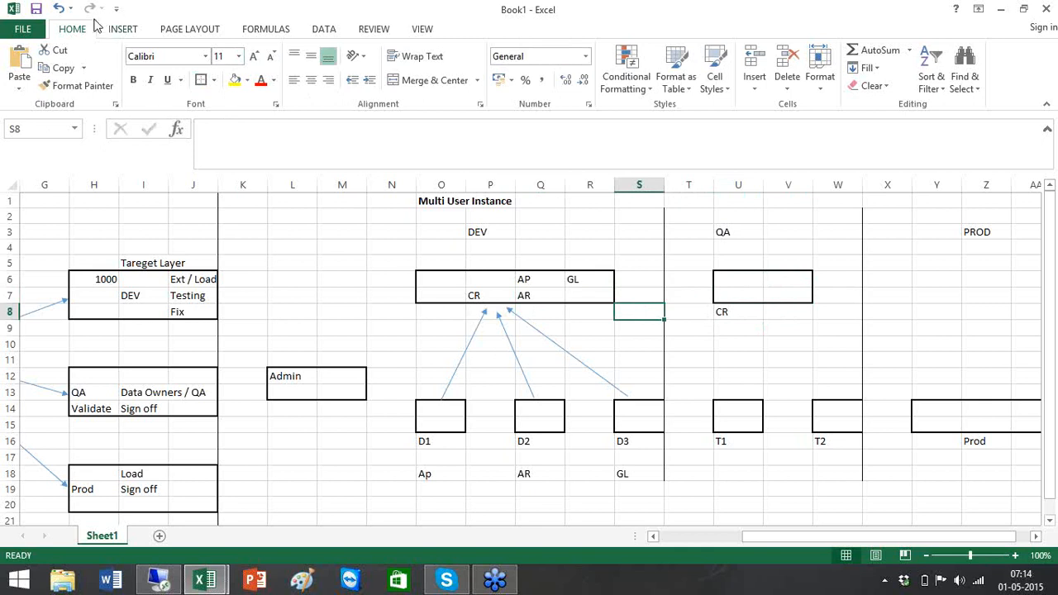
- Draw arrows down to the T1 and T2 boxes, then an oval between DEV and QA
{"action": "left_click", "coordinate": [122, 30]}
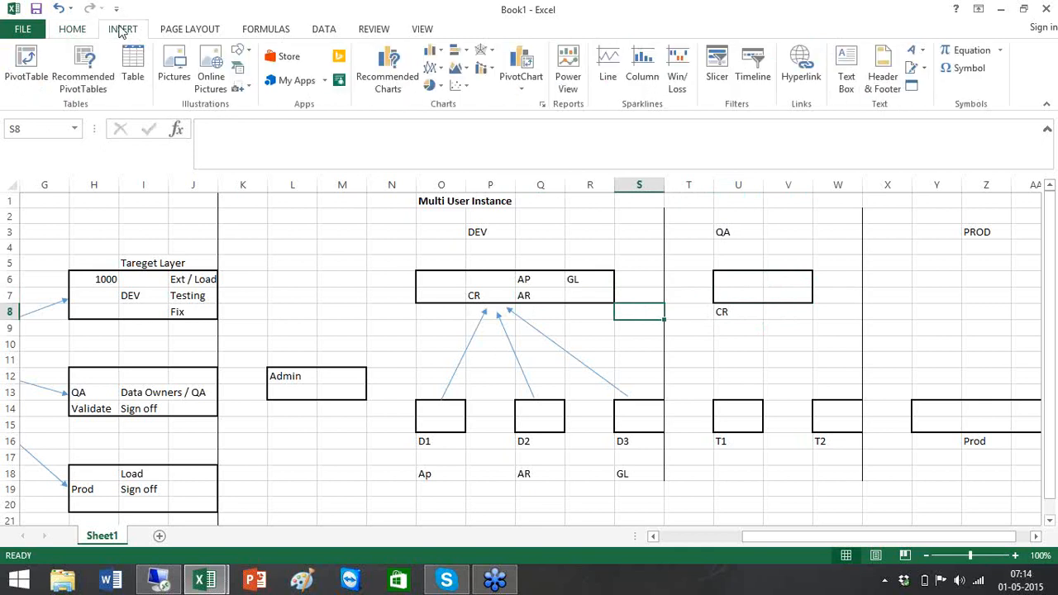
{"action": "left_click", "coordinate": [247, 55]}
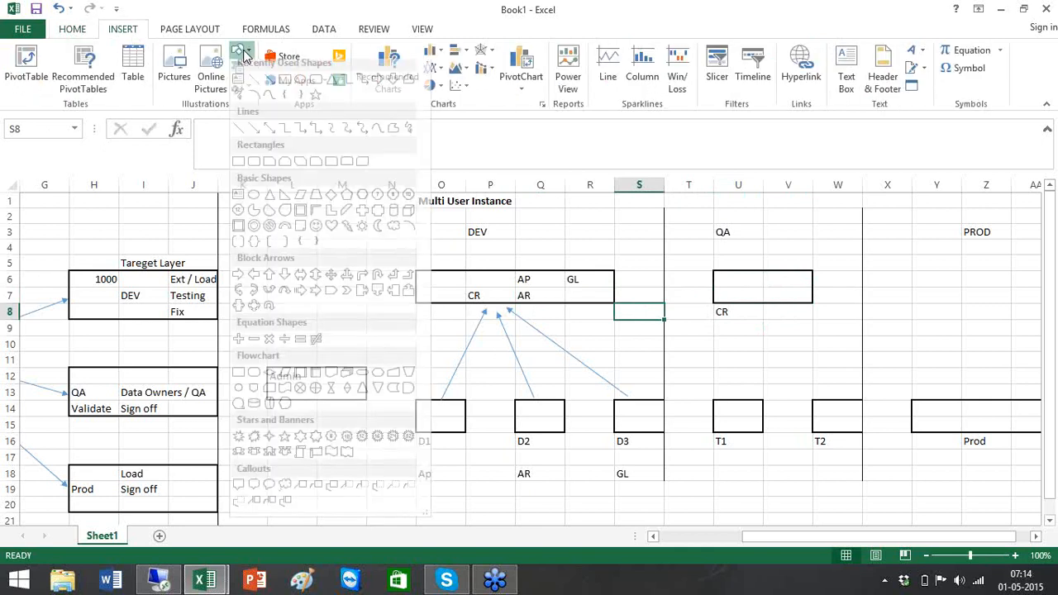
{"action": "left_click", "coordinate": [270, 86]}
{"action": "left_click_drag", "start_coordinate": [742, 307], "coordinate": [731, 394]}
{"action": "left_click", "coordinate": [42, 50]}
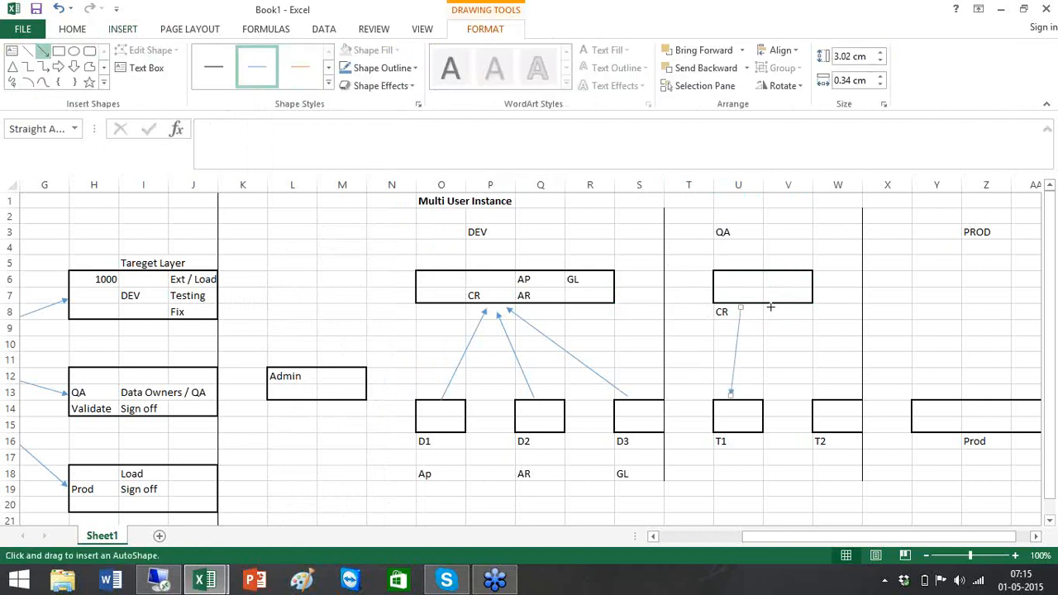
{"action": "left_click_drag", "start_coordinate": [770, 307], "coordinate": [837, 396]}
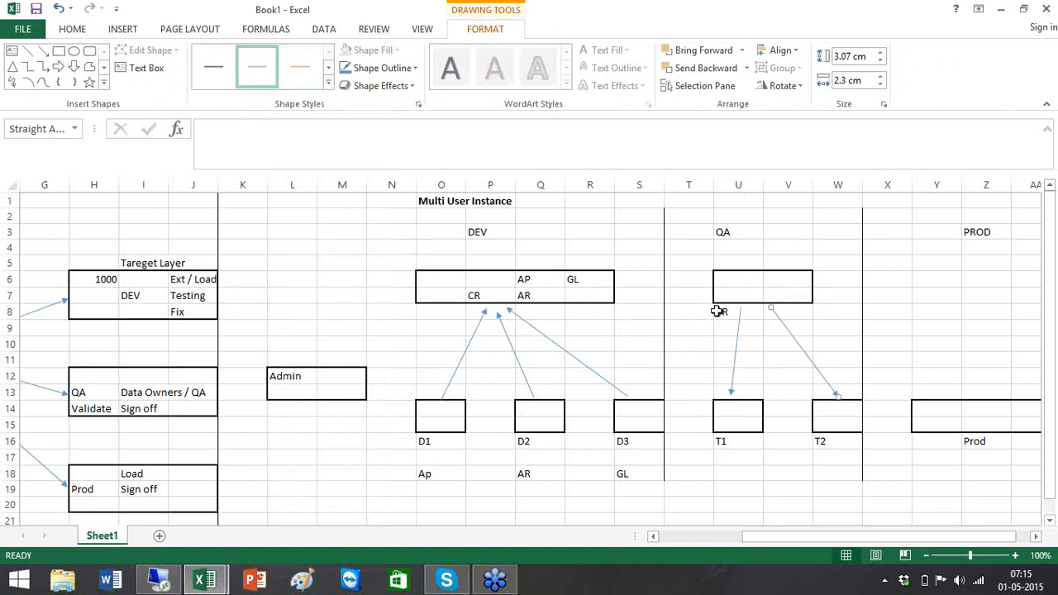
{"action": "left_click", "coordinate": [73, 51]}
{"action": "left_click_drag", "start_coordinate": [648, 329], "coordinate": [630, 350]}
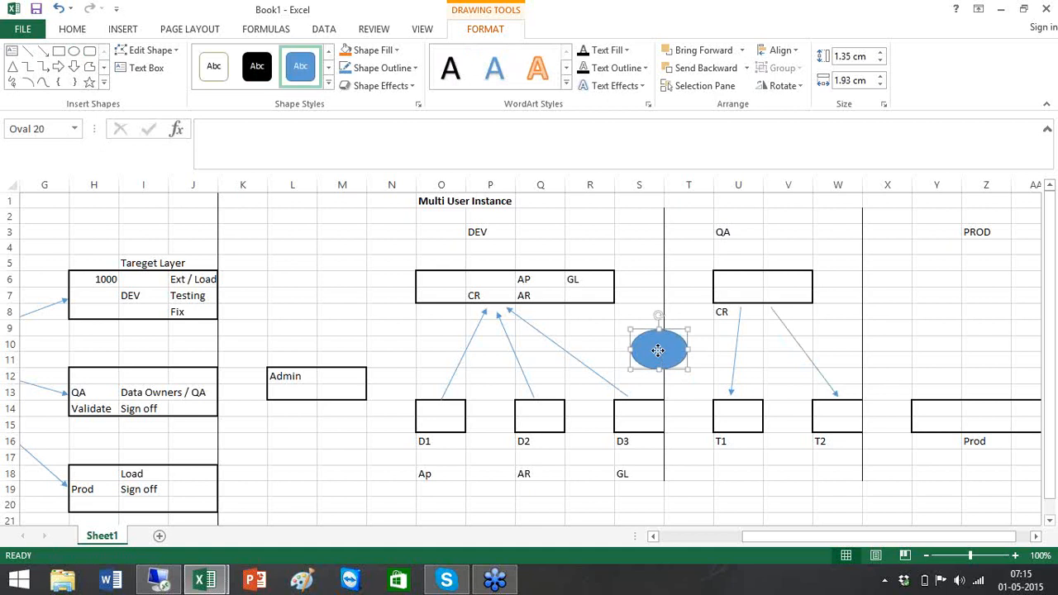
- Leave the oval's options unchanged and type the CPR label into cell S9 above it
{"action": "right_click", "coordinate": [659, 357]}
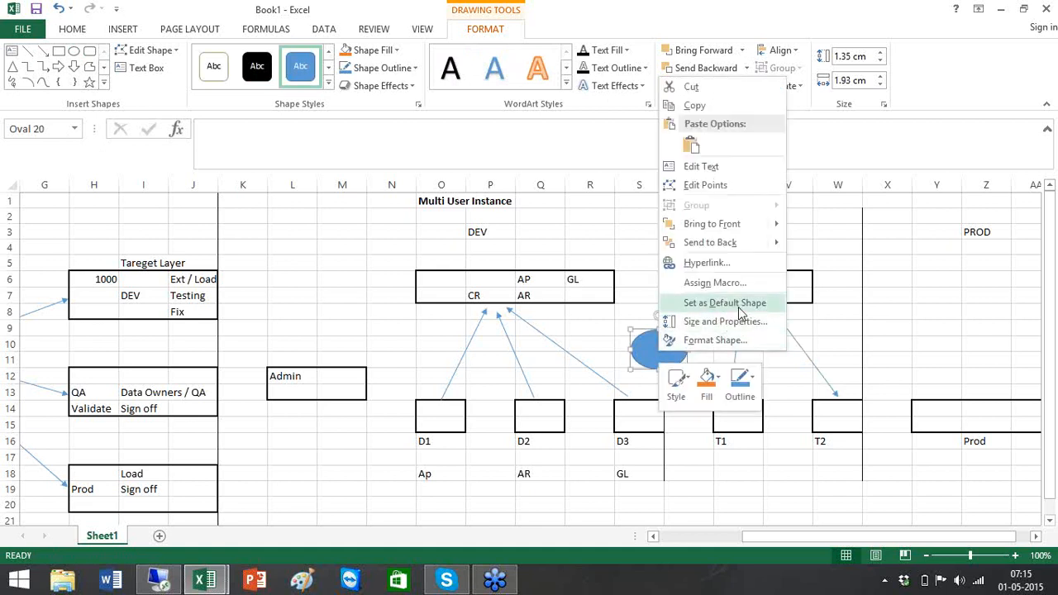
{"action": "left_click", "coordinate": [752, 243]}
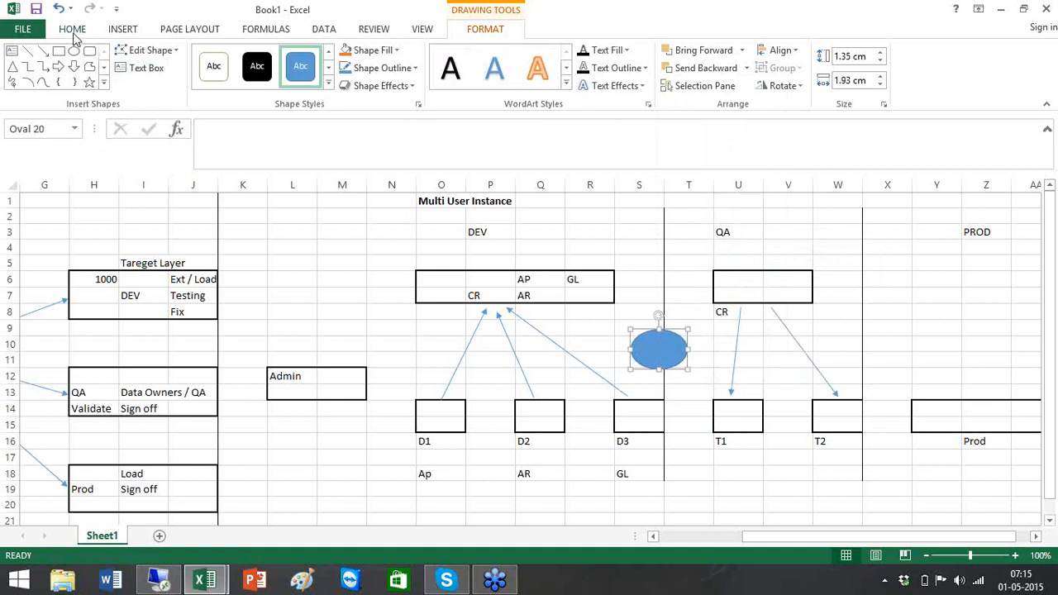
{"action": "left_click", "coordinate": [637, 315]}
{"action": "left_click", "coordinate": [651, 326]}
{"action": "type", "text": "CR"}
{"action": "type", "text": "R"}
{"action": "left_click", "coordinate": [653, 282]}
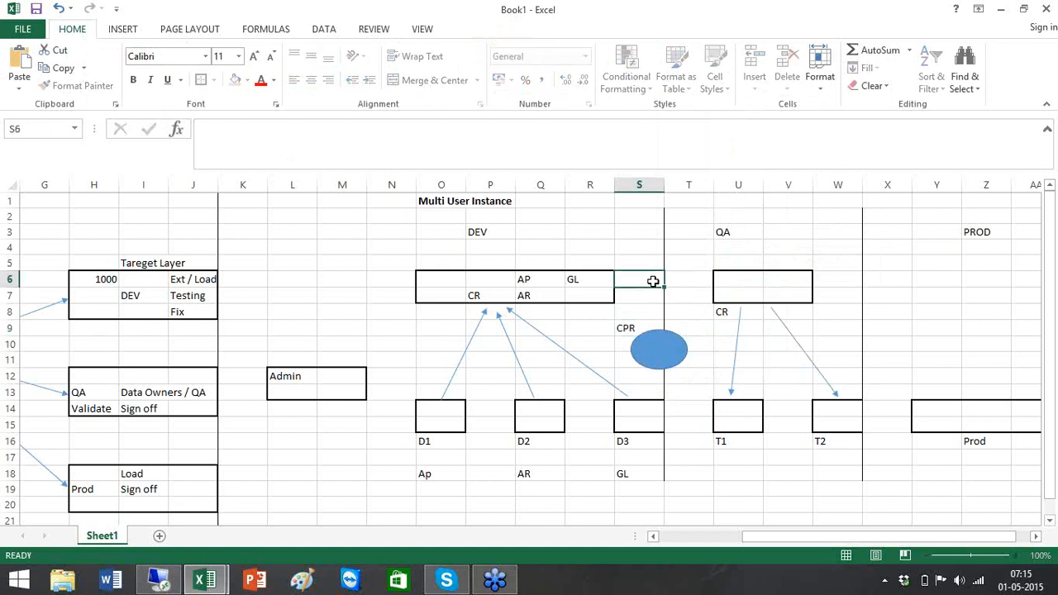
{"action": "left_click", "coordinate": [132, 28]}
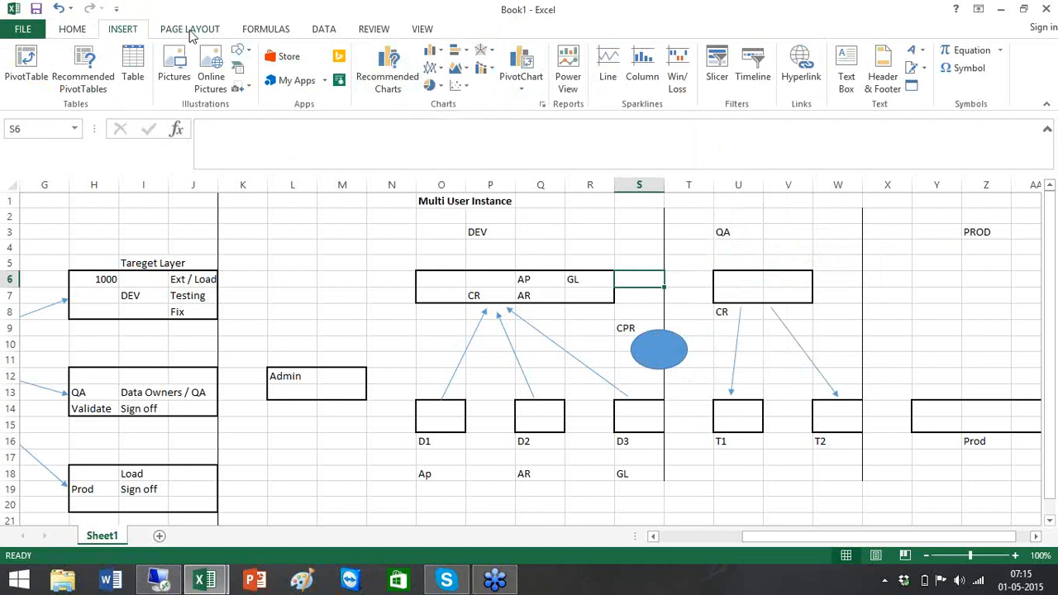
- Draw one arrow from the DEV box to the CPR oval and another from the oval to the QA box
{"action": "left_click", "coordinate": [243, 54]}
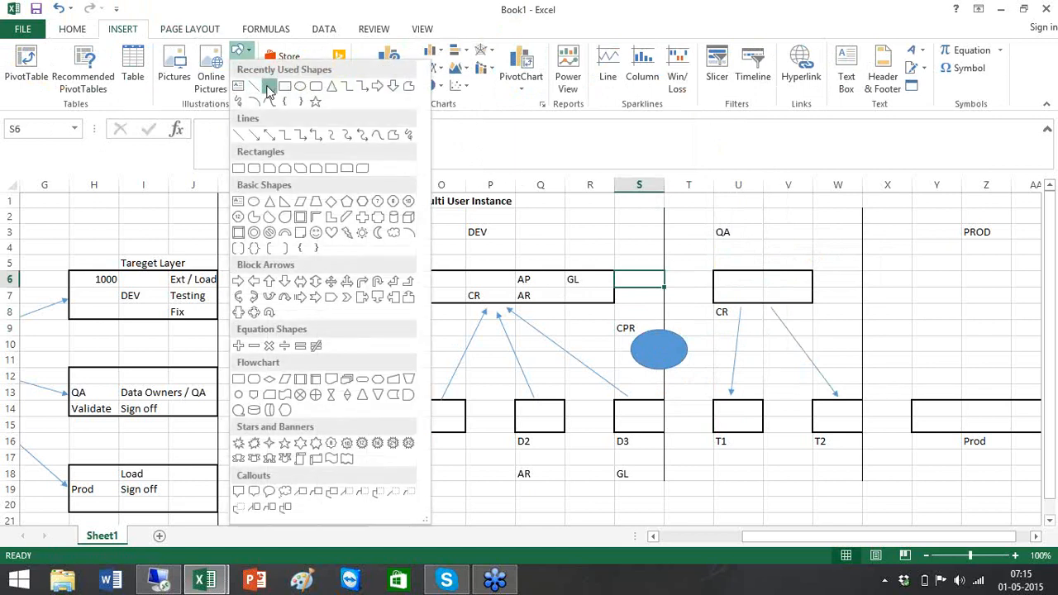
{"action": "left_click", "coordinate": [269, 86]}
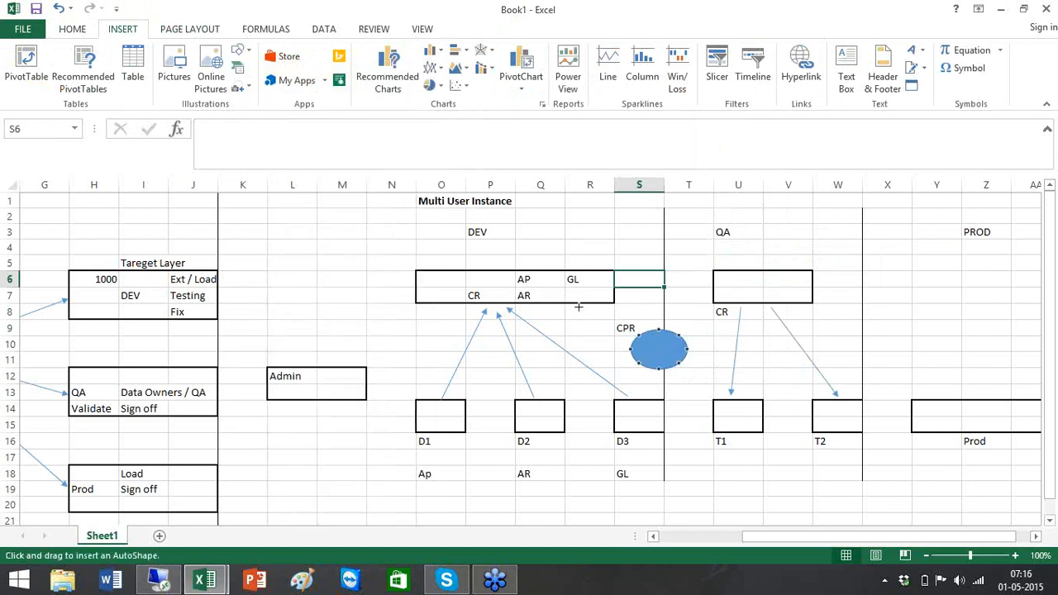
{"action": "left_click_drag", "start_coordinate": [573, 294], "coordinate": [644, 344]}
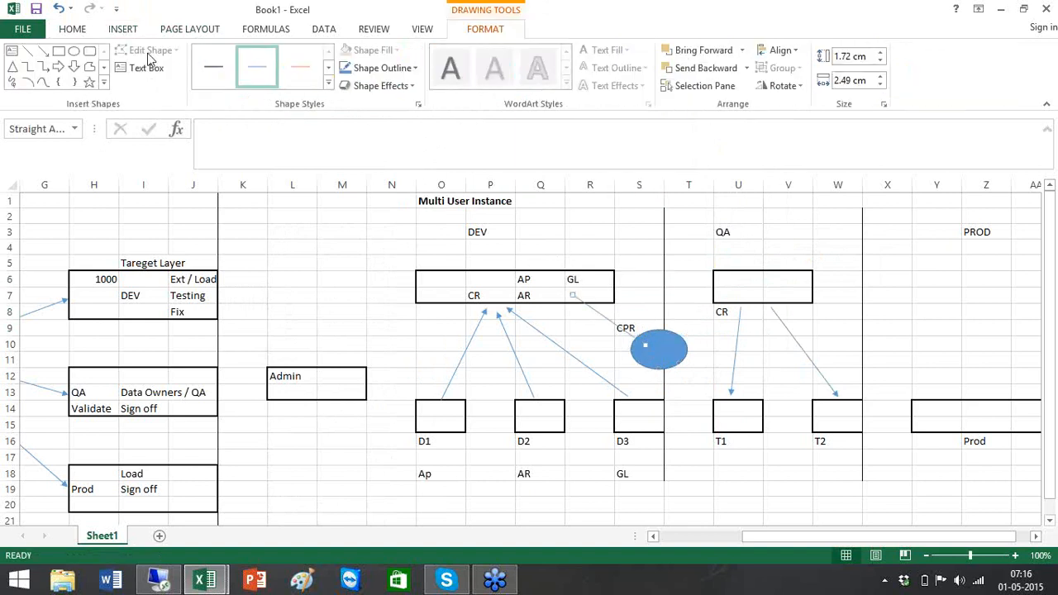
{"action": "left_click", "coordinate": [44, 52]}
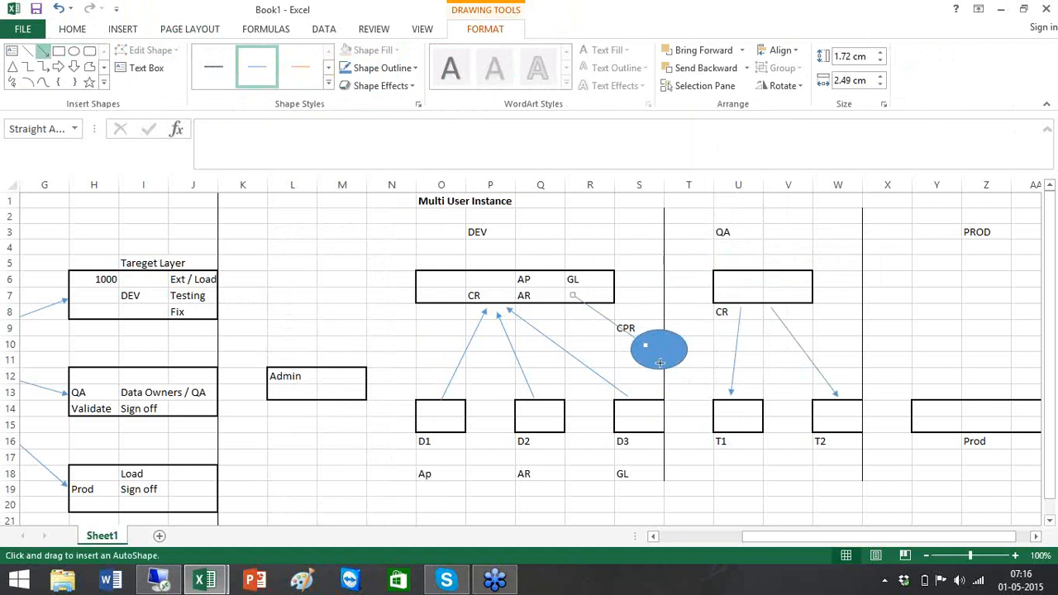
{"action": "left_click_drag", "start_coordinate": [665, 356], "coordinate": [744, 295]}
{"action": "left_click", "coordinate": [795, 281]}
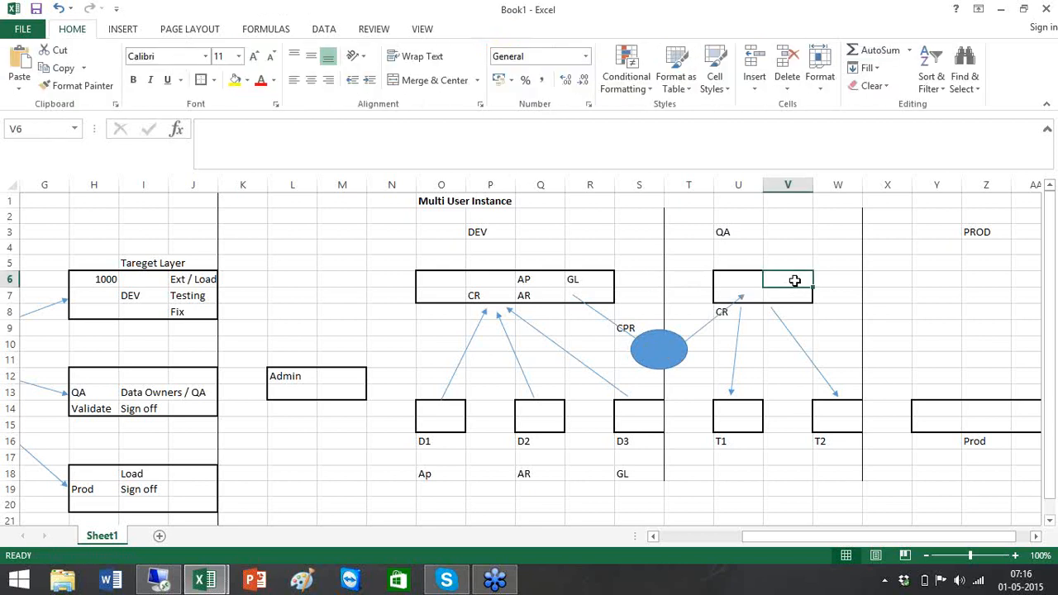
- List AP, AR and GL inside the QA box in U6, U7 and V6
{"action": "left_click", "coordinate": [753, 281]}
{"action": "type", "text": "AP"}
{"action": "key", "text": "Return"}
{"action": "type", "text": "AR"}
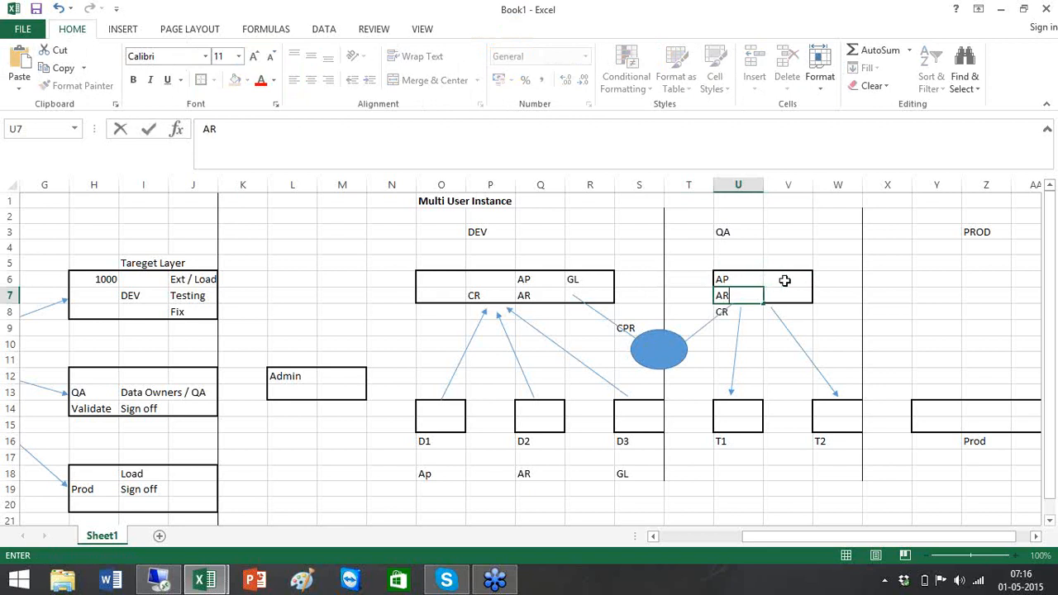
{"action": "left_click", "coordinate": [784, 281]}
{"action": "type", "text": "GL"}
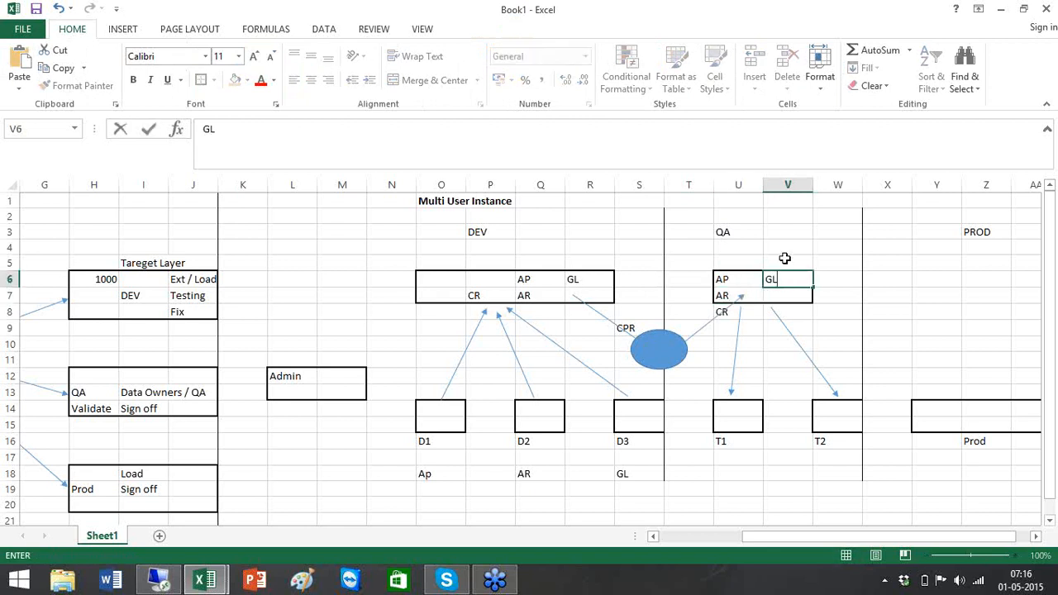
{"action": "left_click", "coordinate": [783, 245]}
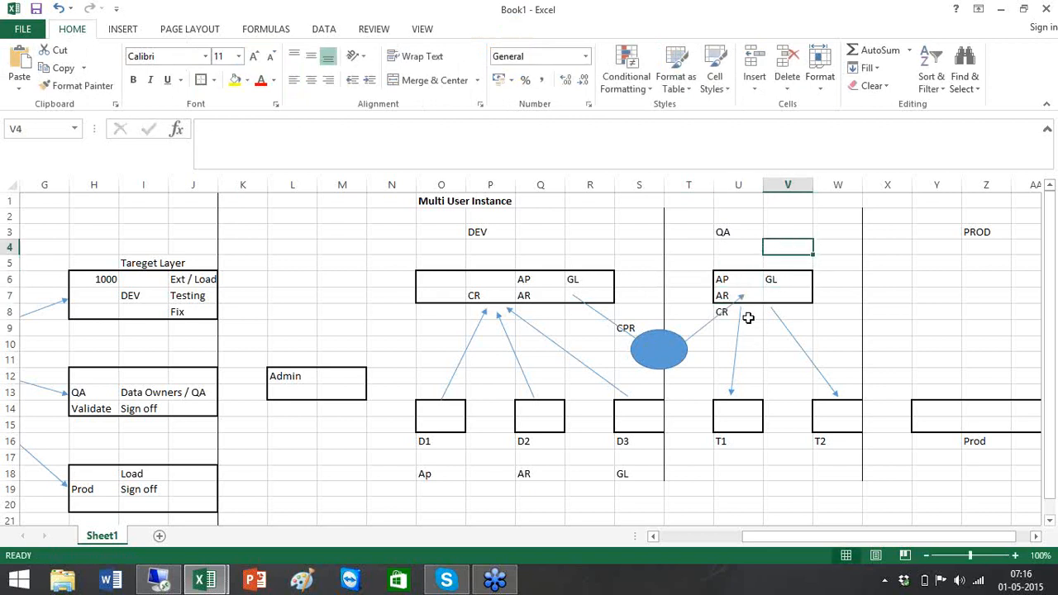
- Enter AP and GL in the T1 box and AR in the T2 box
{"action": "left_click", "coordinate": [744, 414]}
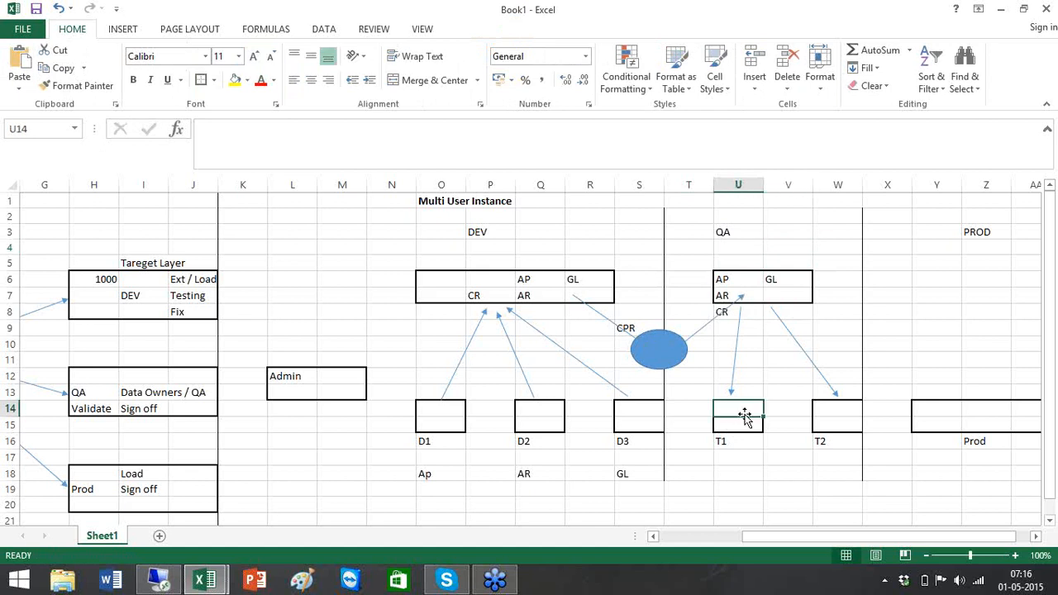
{"action": "type", "text": "AP"}
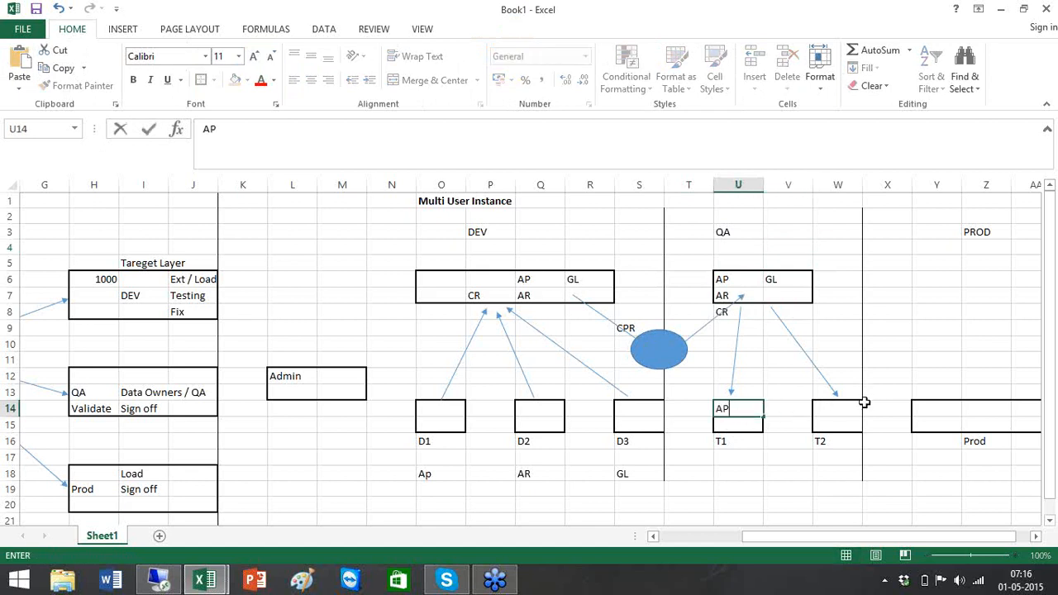
{"action": "left_click", "coordinate": [847, 408]}
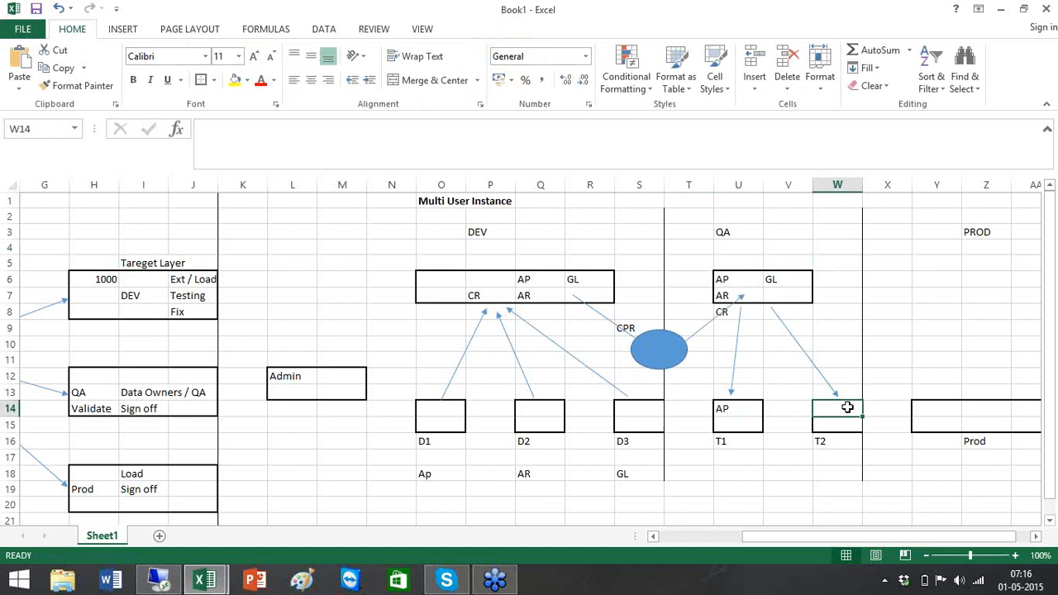
{"action": "double_click", "coordinate": [848, 407]}
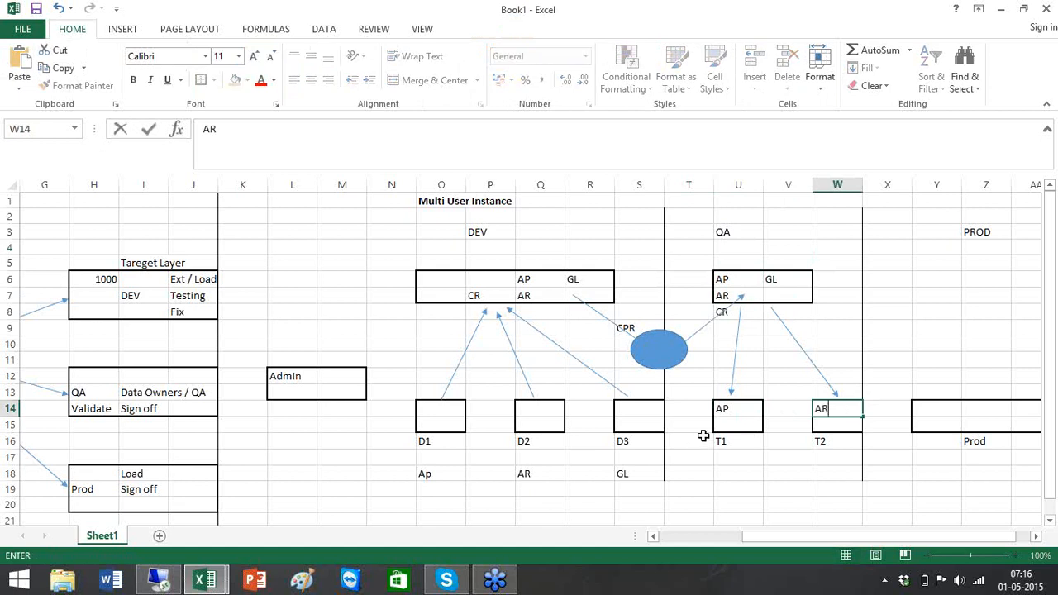
{"action": "left_click", "coordinate": [732, 422]}
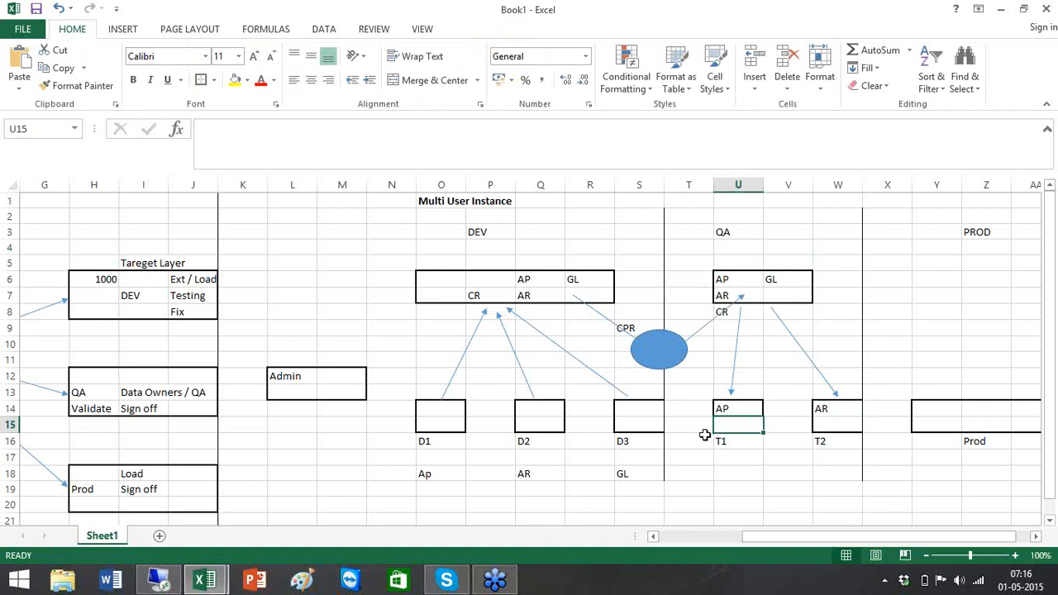
{"action": "type", "text": "GL"}
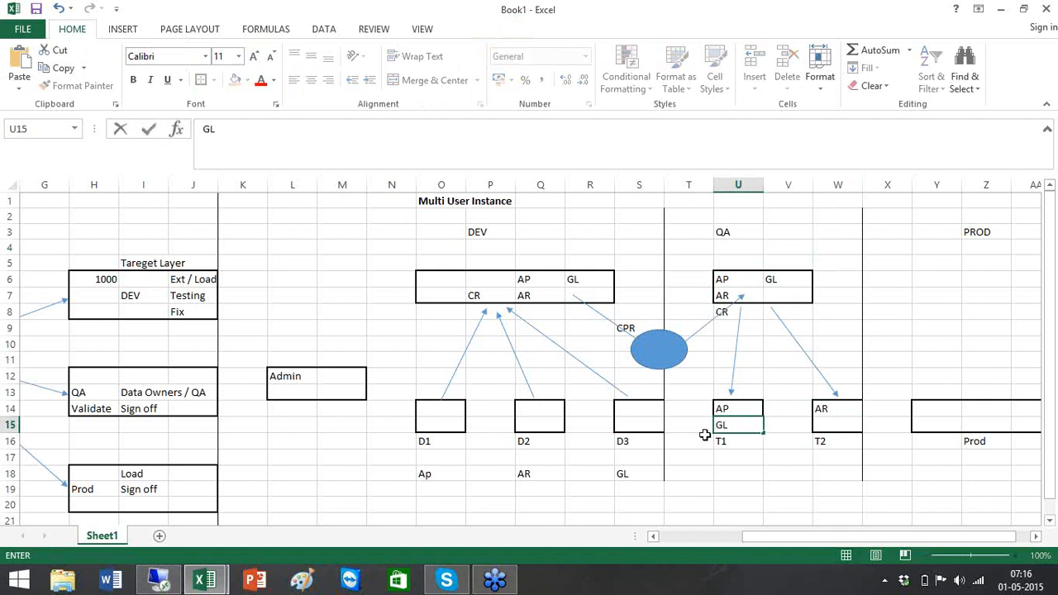
{"action": "left_click", "coordinate": [735, 476]}
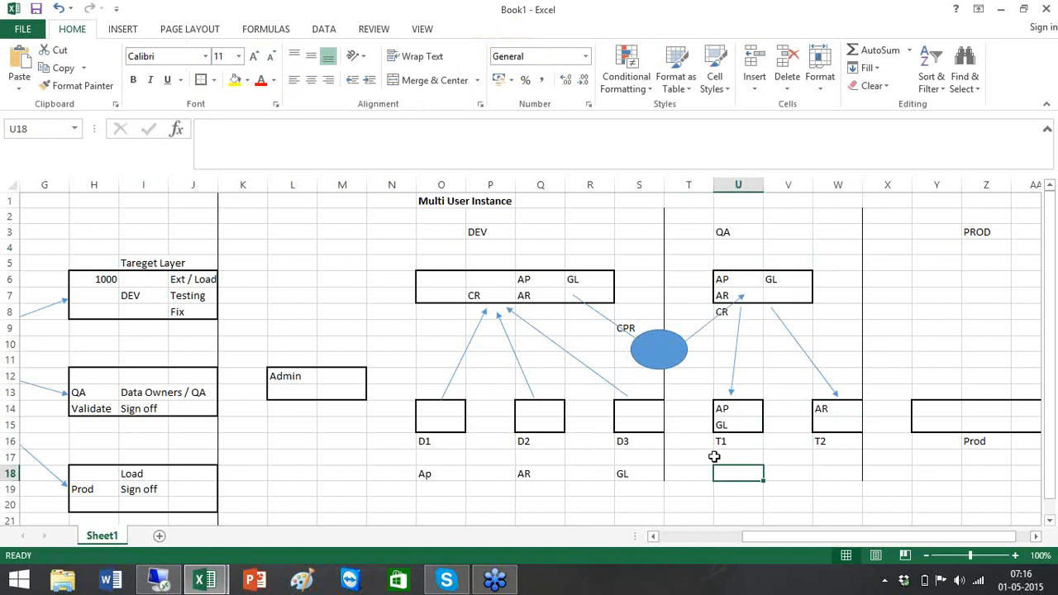
- Type Defects in U18 and Ticket # in the cell below it
{"action": "type", "text": "Defects"}
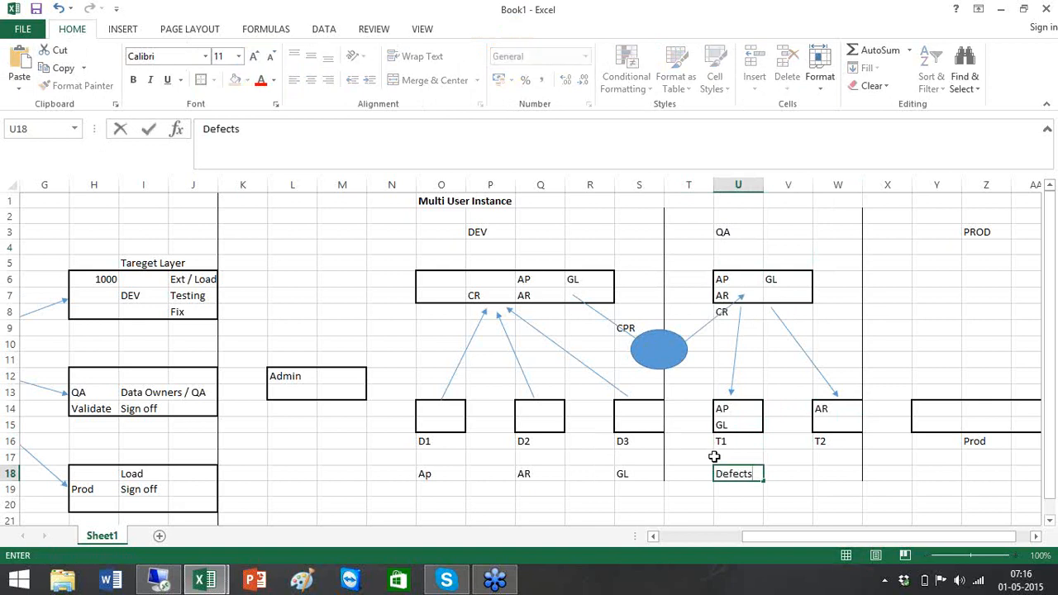
{"action": "key", "text": "Return"}
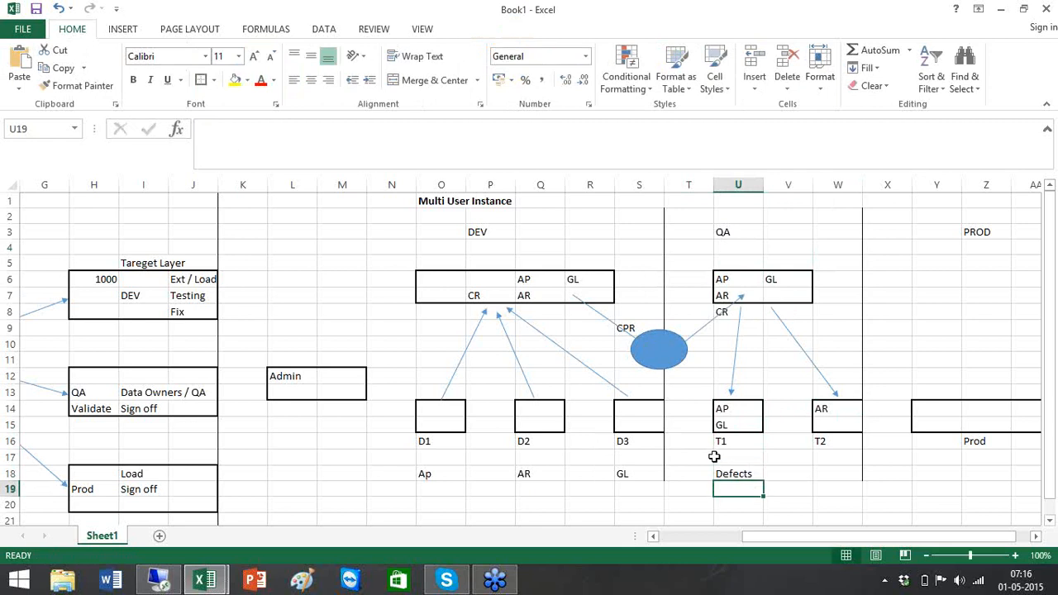
{"action": "type", "text": "Ticket"}
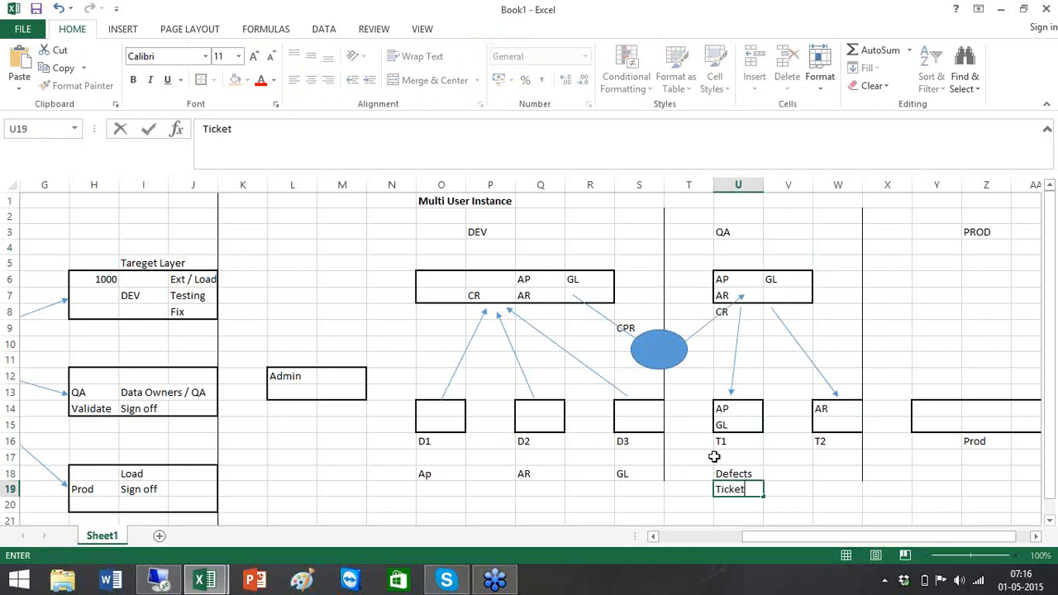
{"action": "type", "text": " #"}
- Commit the Ticket # label and check the Ap label under D1
{"action": "left_click", "coordinate": [433, 477]}
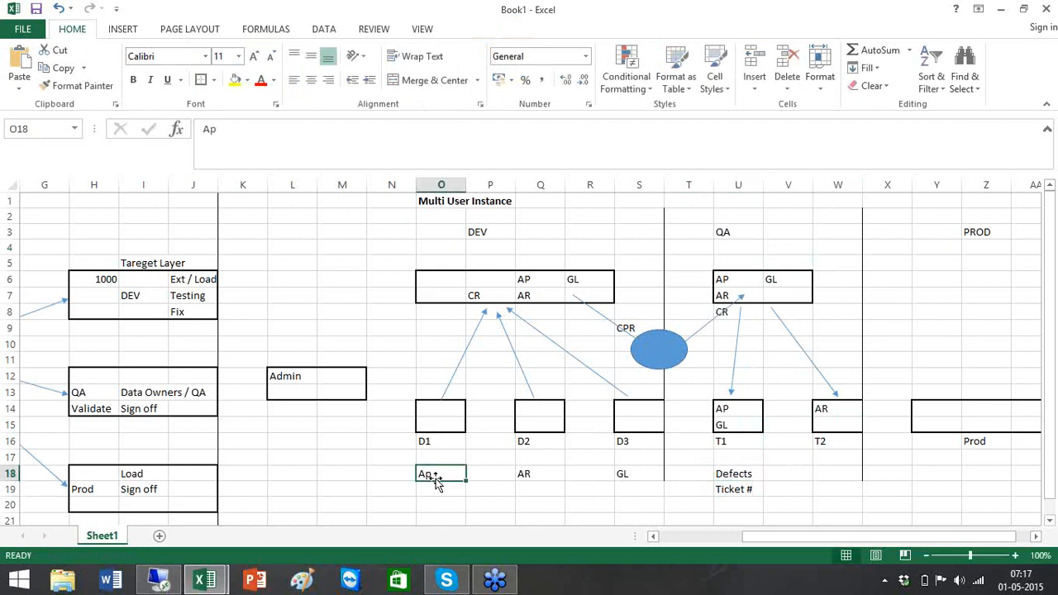
{"action": "left_click", "coordinate": [751, 489]}
{"action": "left_click", "coordinate": [428, 482]}
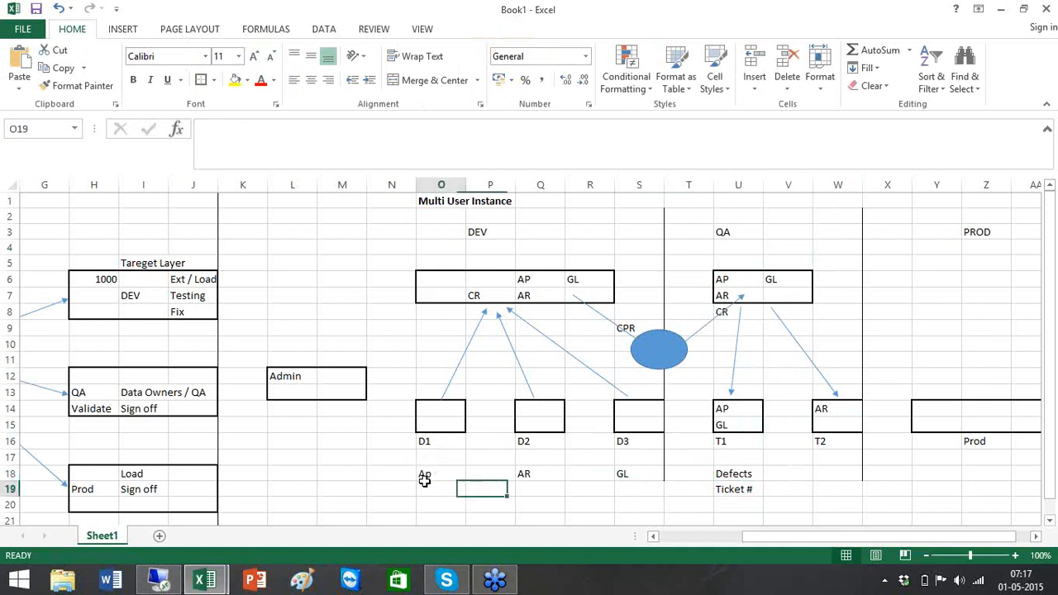
{"action": "left_click", "coordinate": [429, 473]}
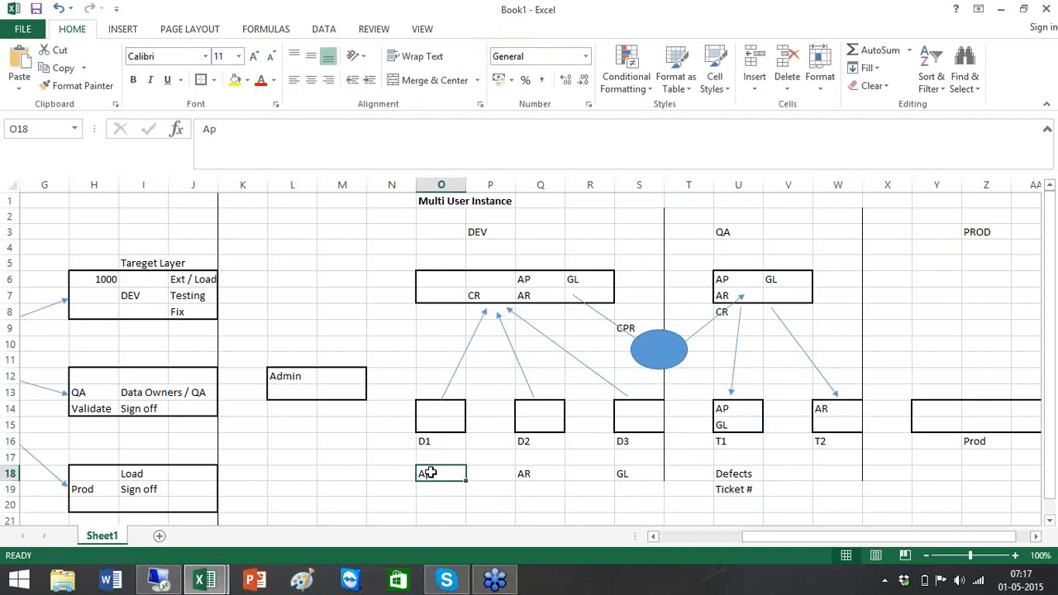
- Trace AP through the DEV, QA and T1 boxes, then dismiss the low-battery notice
{"action": "left_click", "coordinate": [524, 282]}
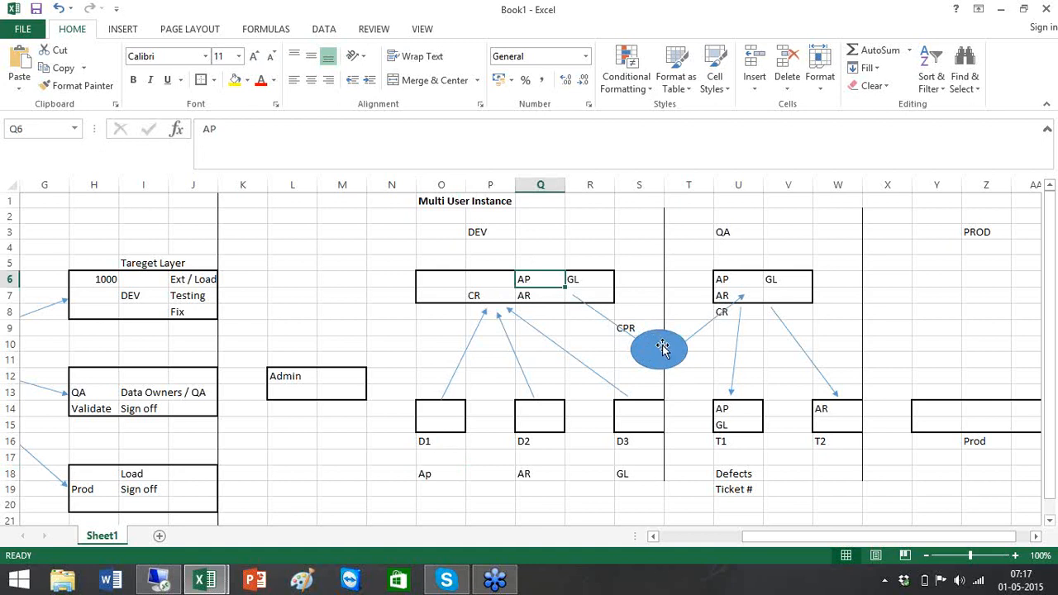
{"action": "left_click", "coordinate": [741, 279]}
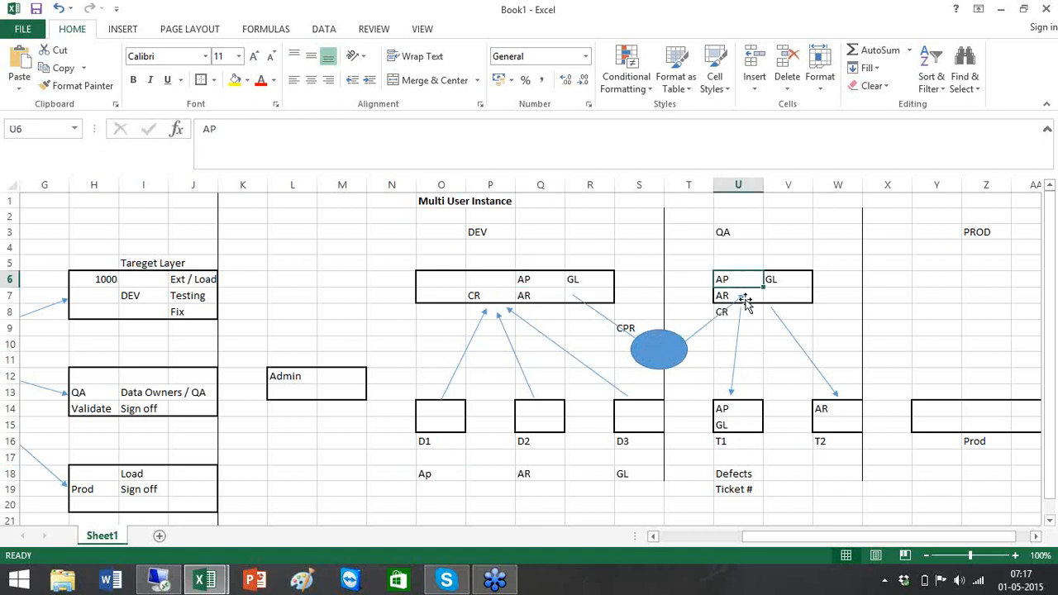
{"action": "left_click", "coordinate": [734, 411]}
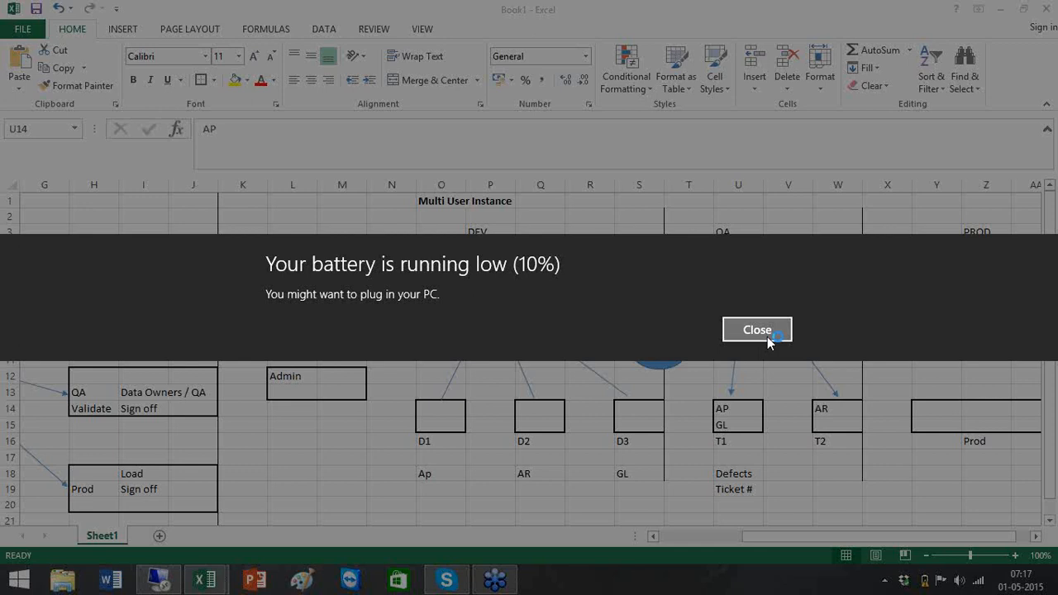
{"action": "left_click", "coordinate": [767, 337]}
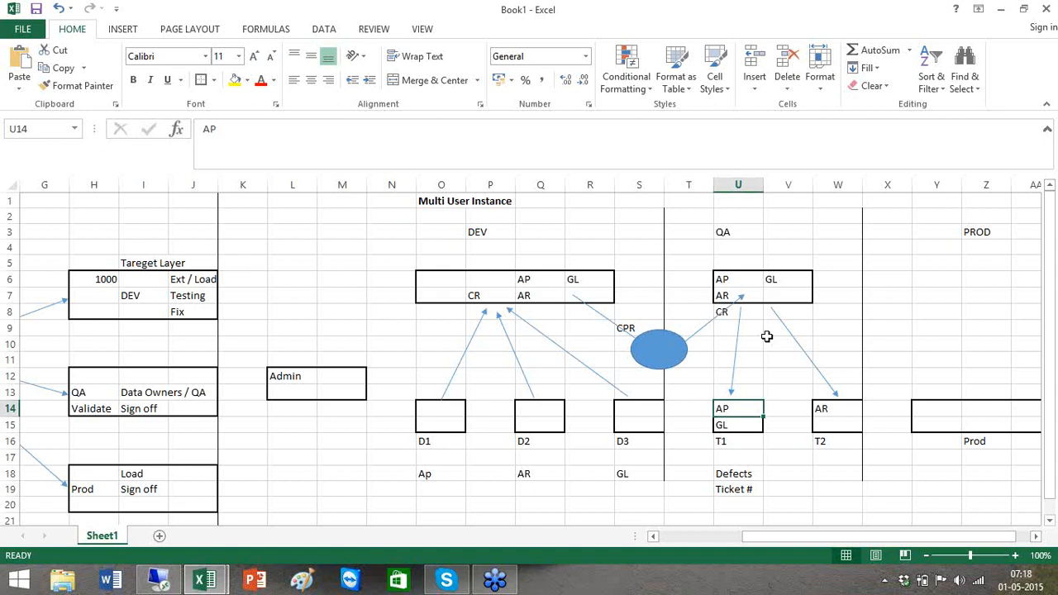
{"action": "left_click", "coordinate": [767, 338]}
- Type Defect in W18 under the T2 box, correcting the typo
{"action": "scroll", "coordinate": [767, 339], "scroll_direction": "down", "scroll_amount": 9}
{"action": "scroll", "coordinate": [768, 337], "scroll_direction": "up", "scroll_amount": 9}
{"action": "left_click", "coordinate": [829, 471]}
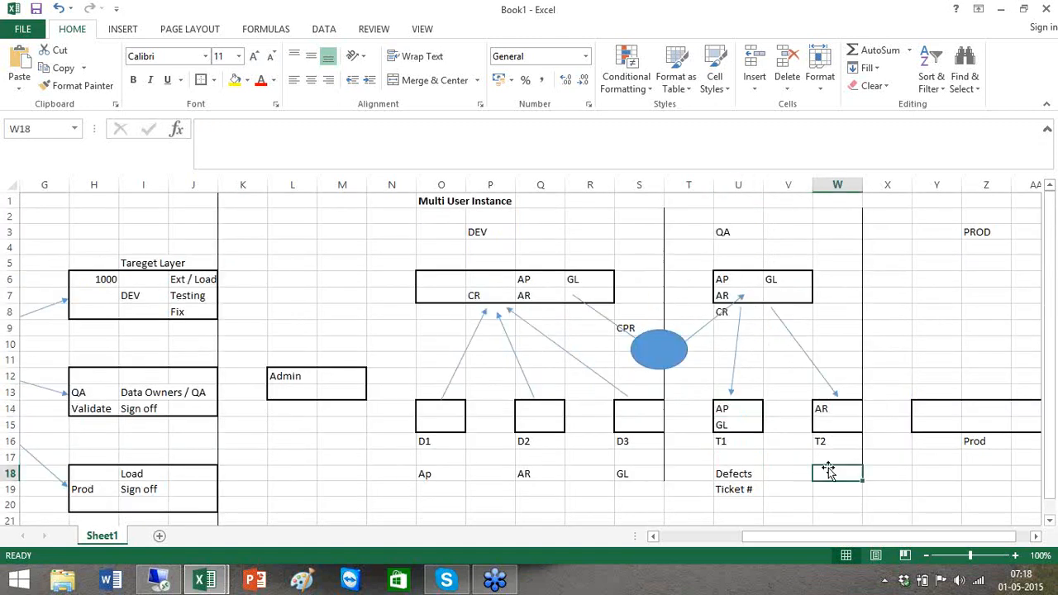
{"action": "type", "text": "Defct"}
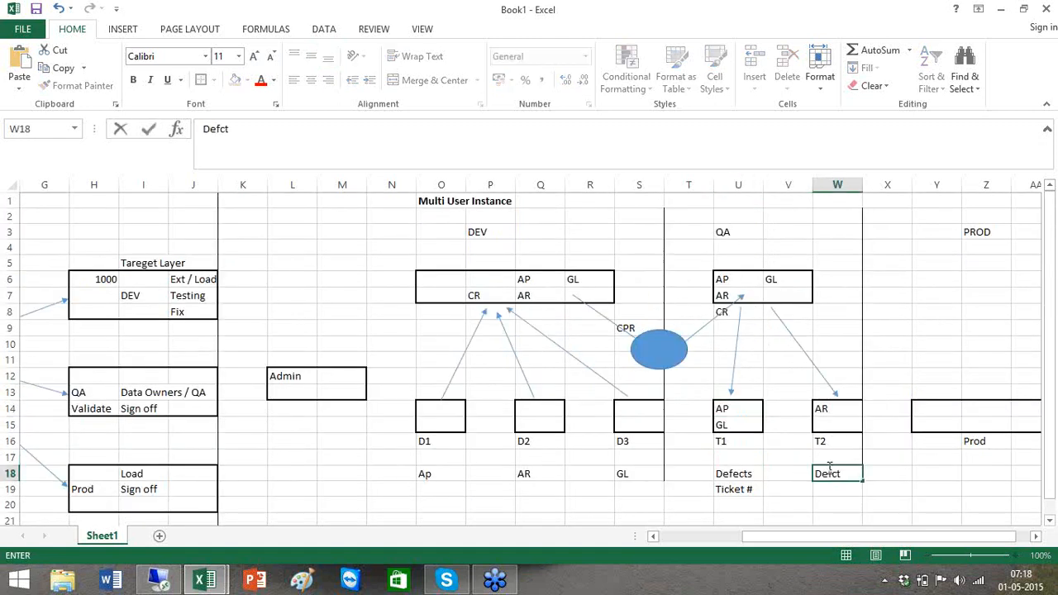
{"action": "key", "text": "BackSpace"}
{"action": "key", "text": "BackSpace"}
{"action": "type", "text": "ect"}
{"action": "left_click", "coordinate": [530, 462]}
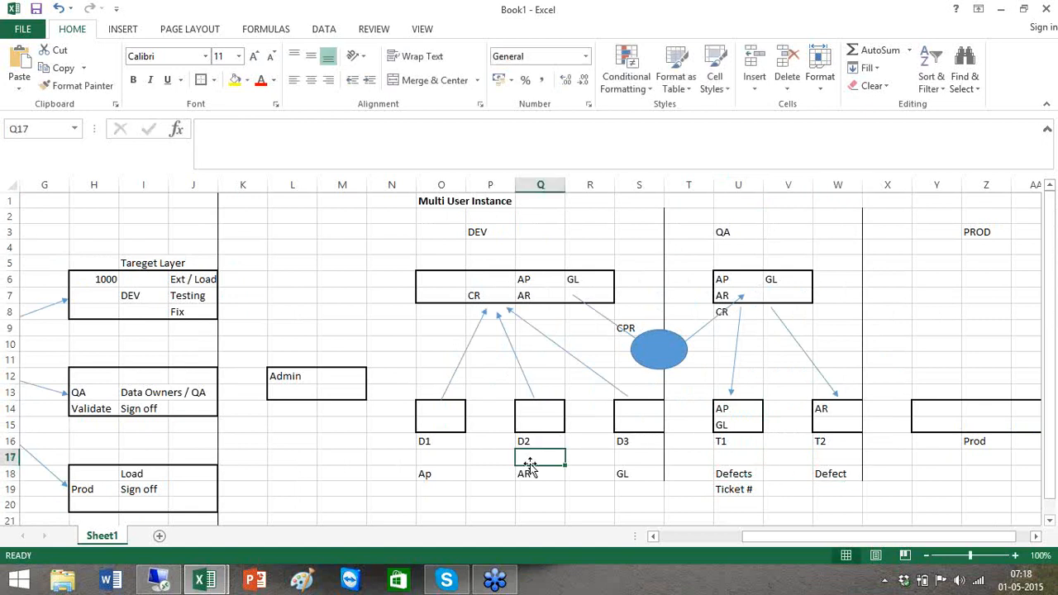
- Trace the AR entry through the DEV, QA and T2 boxes
{"action": "left_click", "coordinate": [542, 409]}
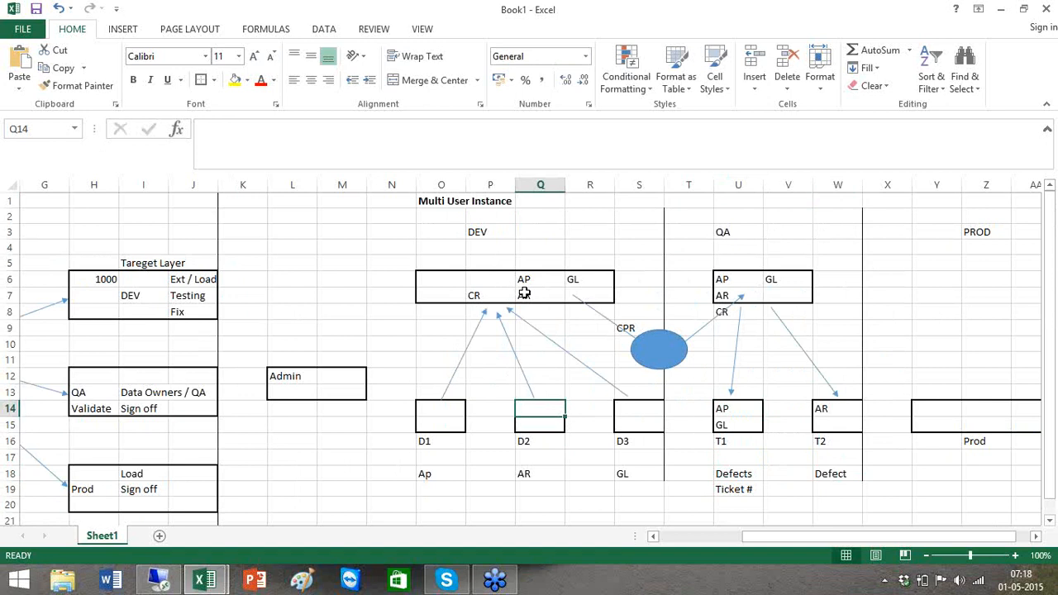
{"action": "left_click", "coordinate": [524, 294]}
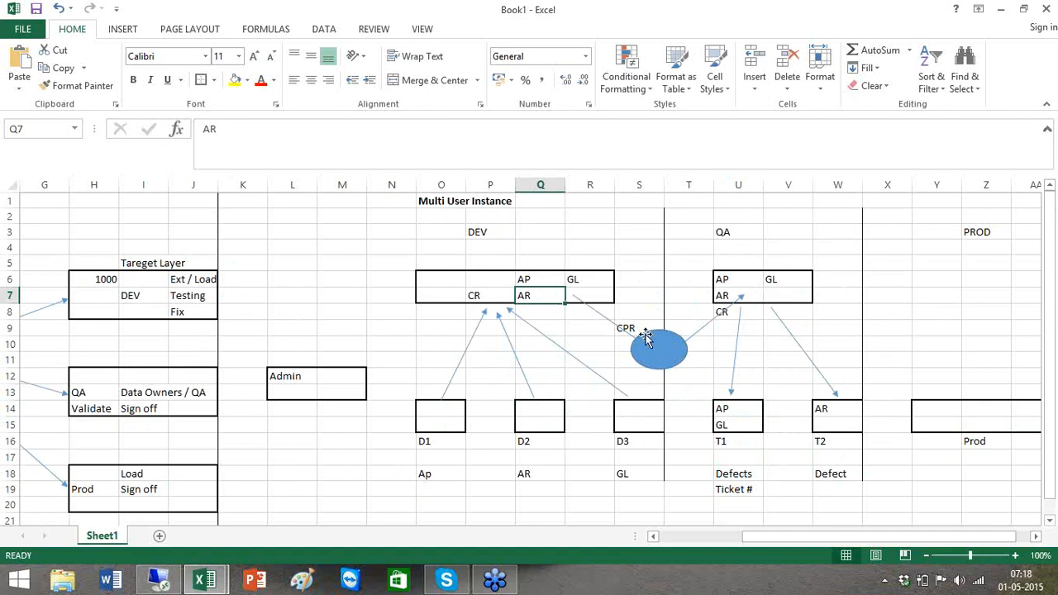
{"action": "left_click", "coordinate": [728, 293]}
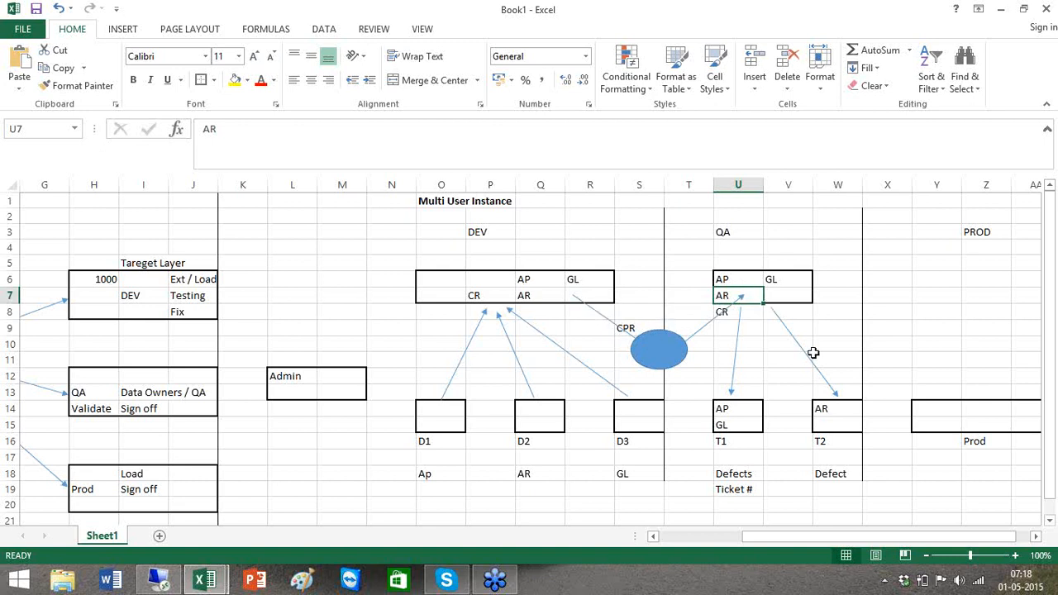
{"action": "left_click", "coordinate": [834, 411]}
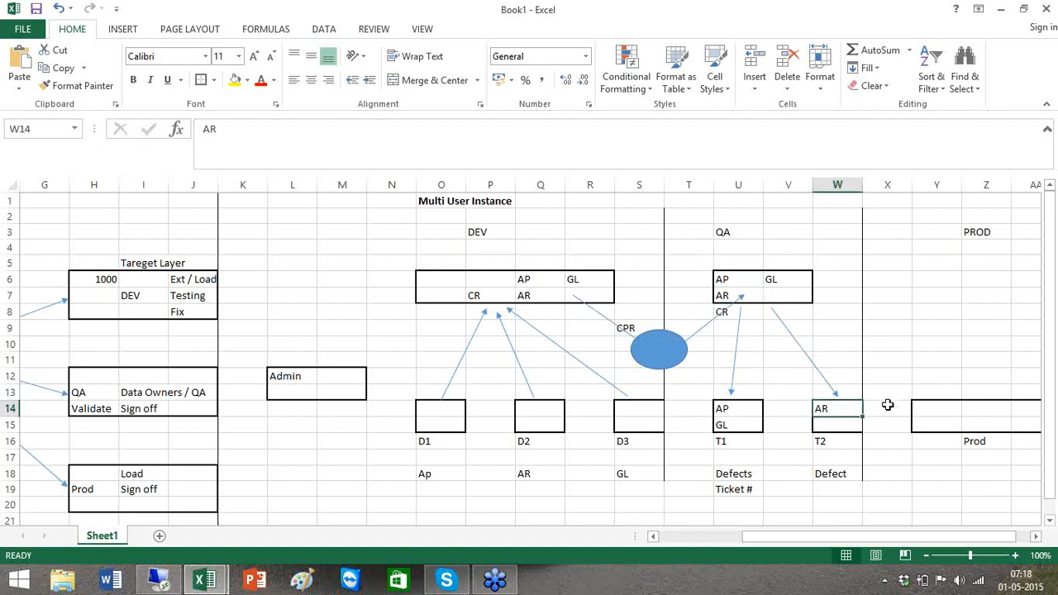
- Outline Y5:Z7 under PROD as a box, put CR in Y8, and select W9:X9
{"action": "left_click", "coordinate": [1036, 536]}
{"action": "left_click", "coordinate": [1036, 536]}
{"action": "left_click", "coordinate": [1036, 537]}
{"action": "left_click", "coordinate": [1036, 536]}
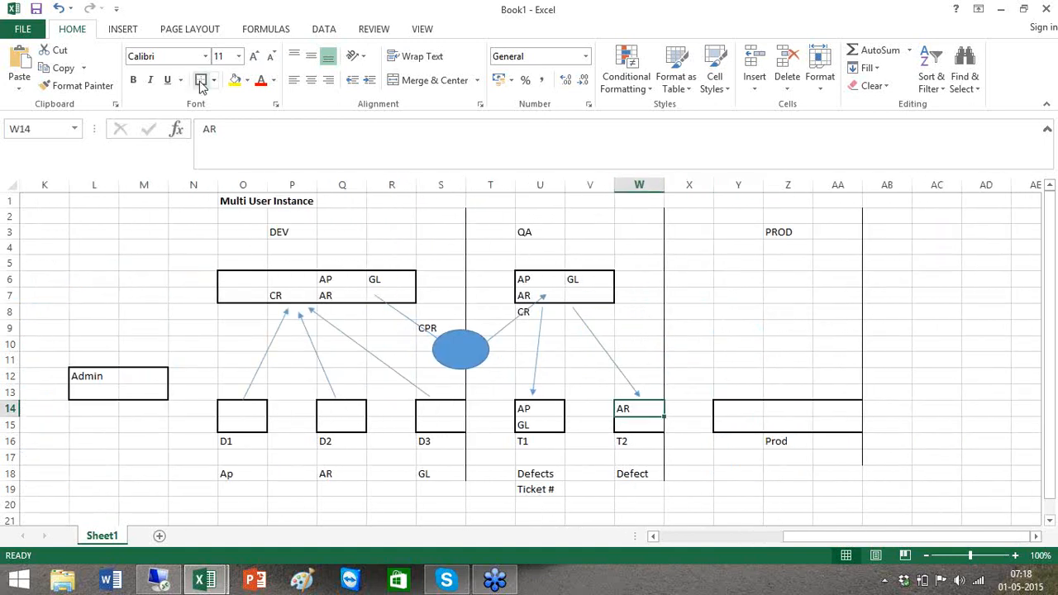
{"action": "left_click_drag", "start_coordinate": [735, 264], "coordinate": [737, 285]}
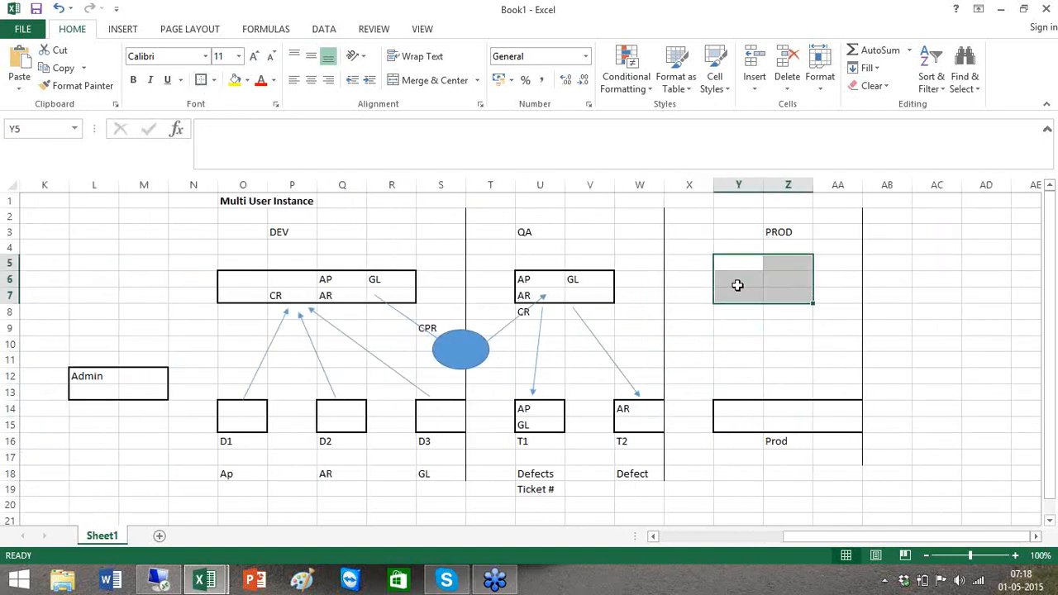
{"action": "left_click", "coordinate": [200, 80]}
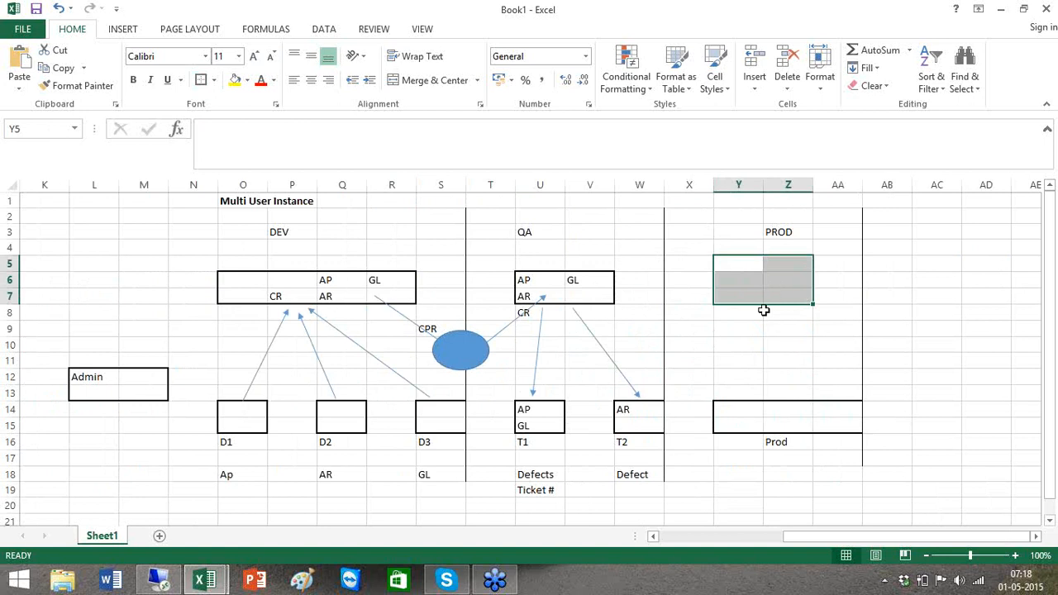
{"action": "left_click", "coordinate": [760, 312]}
{"action": "type", "text": "CR"}
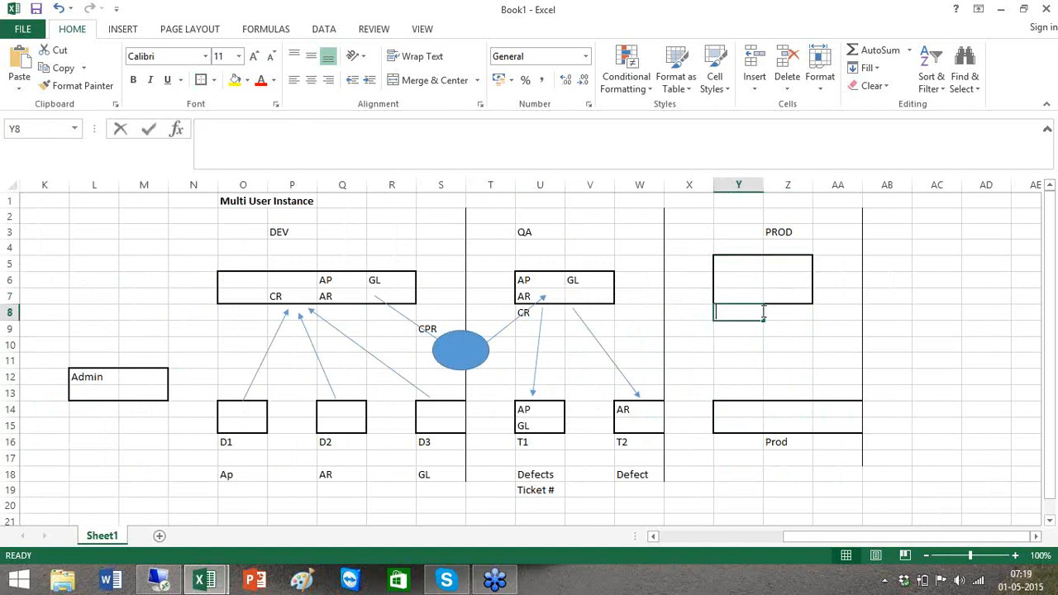
{"action": "left_click_drag", "start_coordinate": [643, 328], "coordinate": [685, 337]}
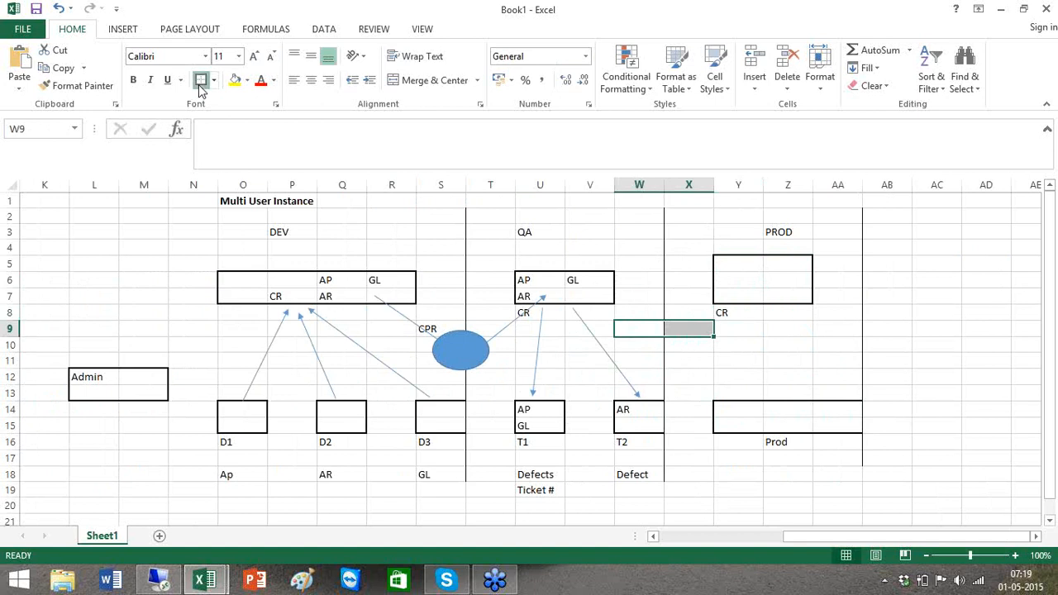
{"action": "left_click", "coordinate": [137, 32]}
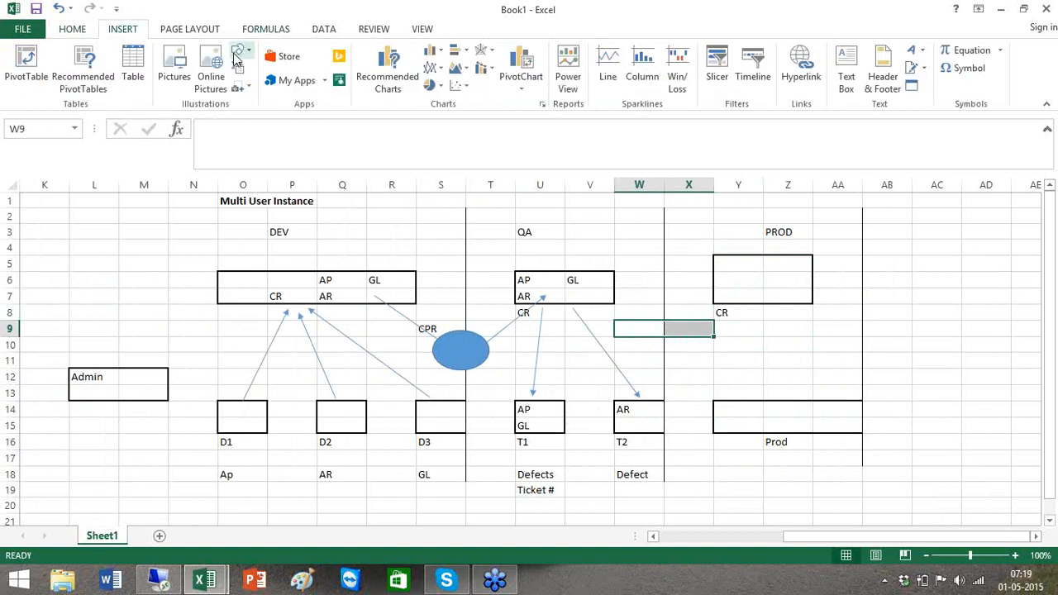
- Draw arrows from the QA box to W9:X9, on to the PROD box, then down to Prod
{"action": "left_click", "coordinate": [240, 52]}
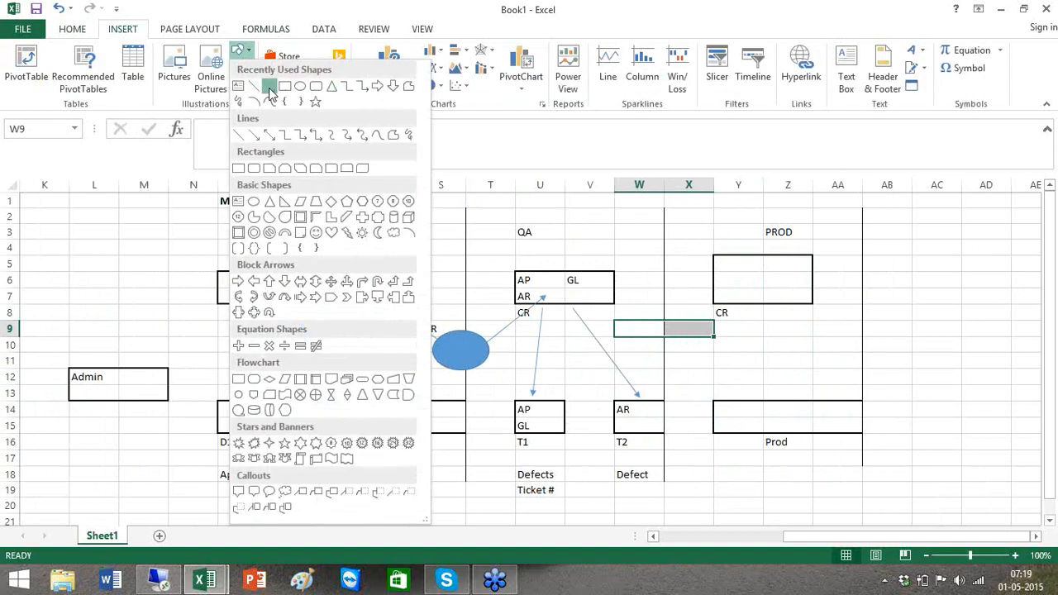
{"action": "left_click", "coordinate": [269, 85]}
{"action": "left_click_drag", "start_coordinate": [589, 291], "coordinate": [644, 329]}
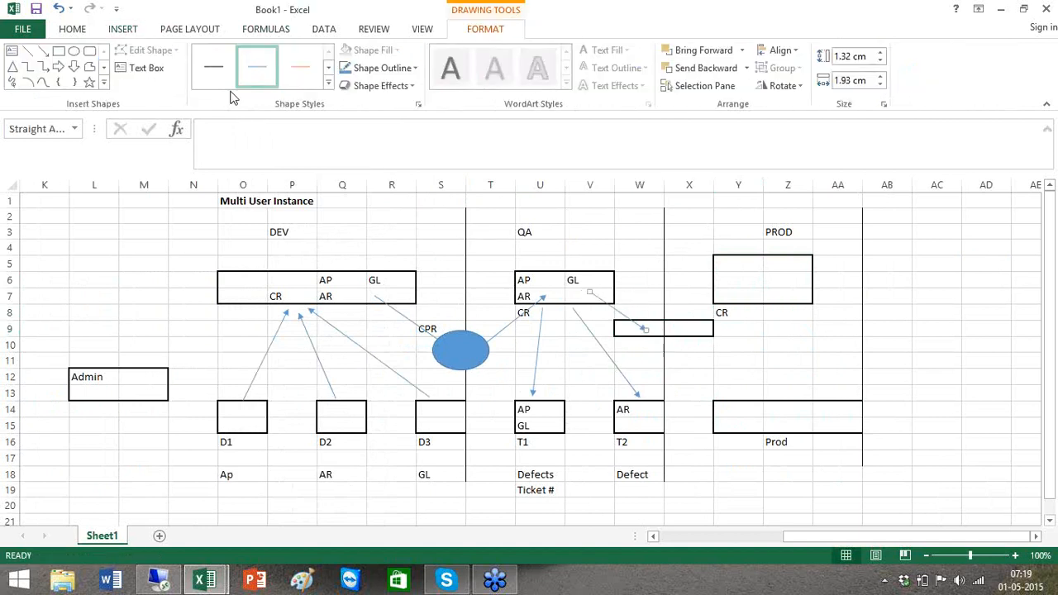
{"action": "left_click", "coordinate": [43, 50]}
{"action": "left_click_drag", "start_coordinate": [693, 329], "coordinate": [759, 287]}
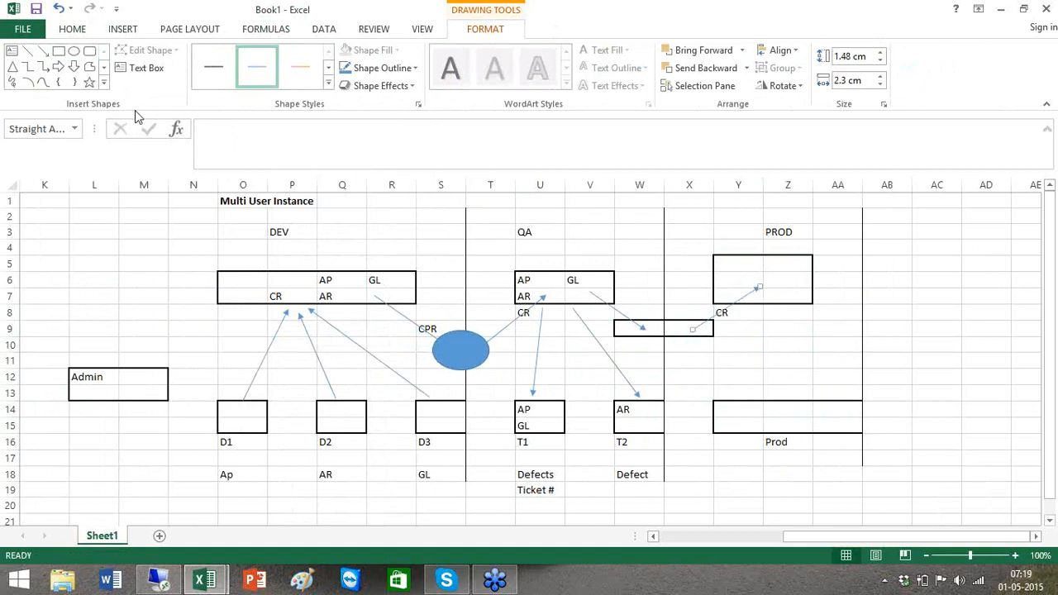
{"action": "left_click", "coordinate": [43, 50]}
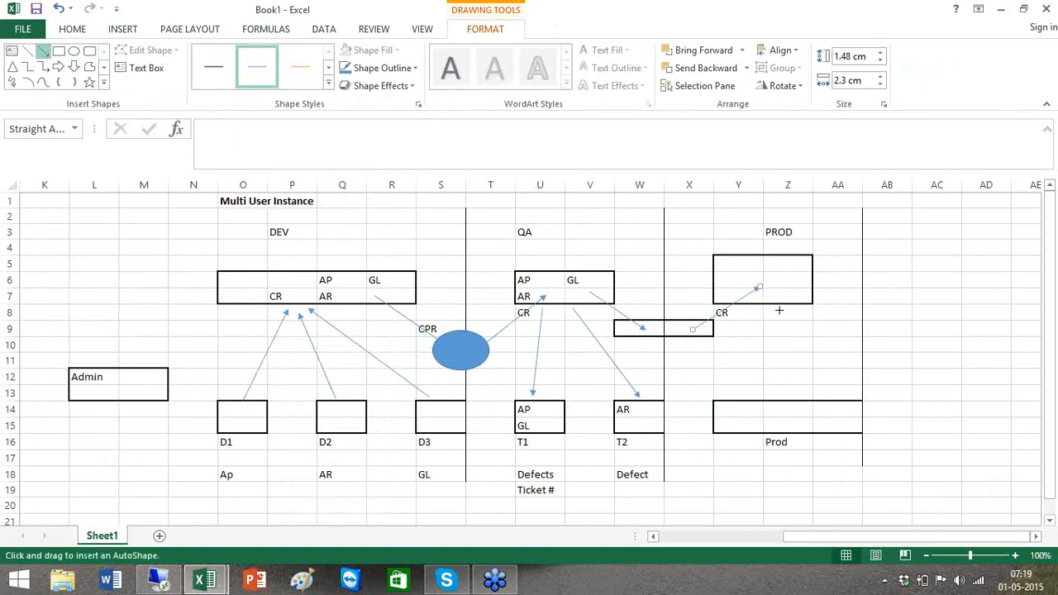
{"action": "left_click_drag", "start_coordinate": [773, 295], "coordinate": [773, 408]}
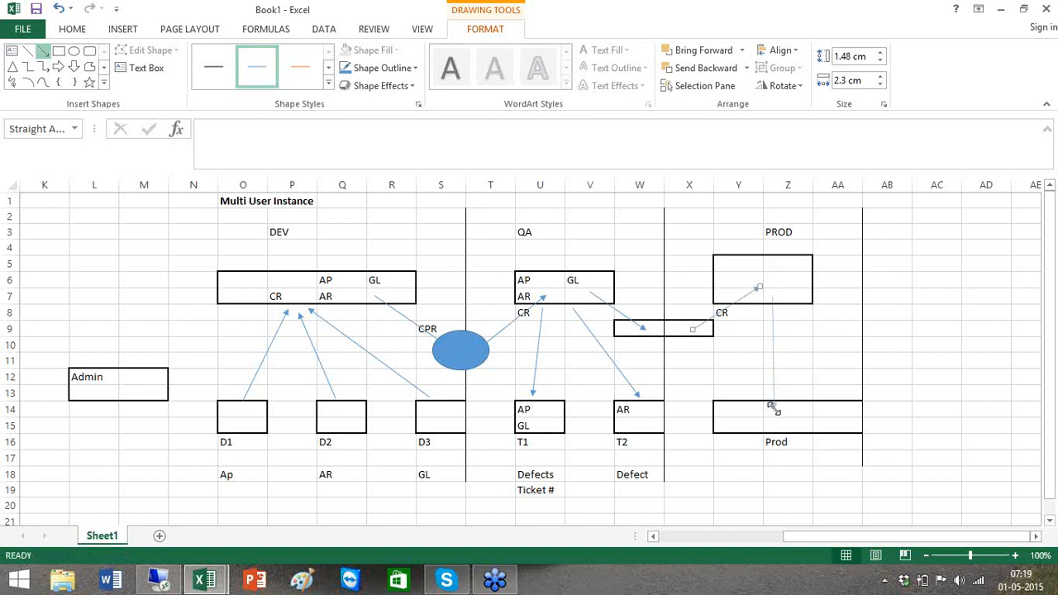
{"action": "left_click", "coordinate": [837, 343]}
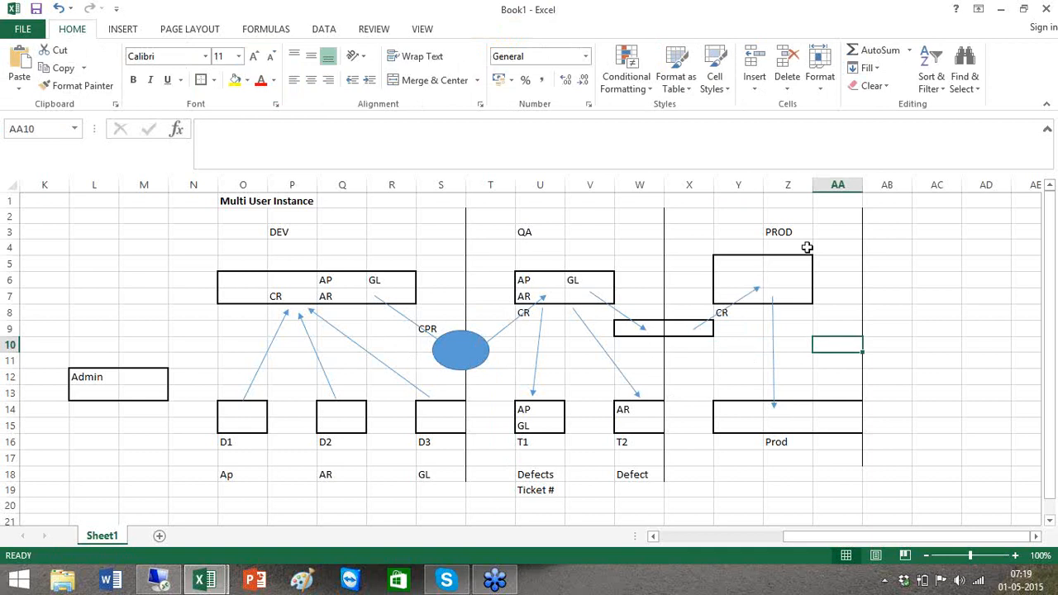
- Type War room in AA7 and Flow Order in AA8, fixing the typos
{"action": "left_click", "coordinate": [829, 299]}
{"action": "type", "text": "Wra rp"}
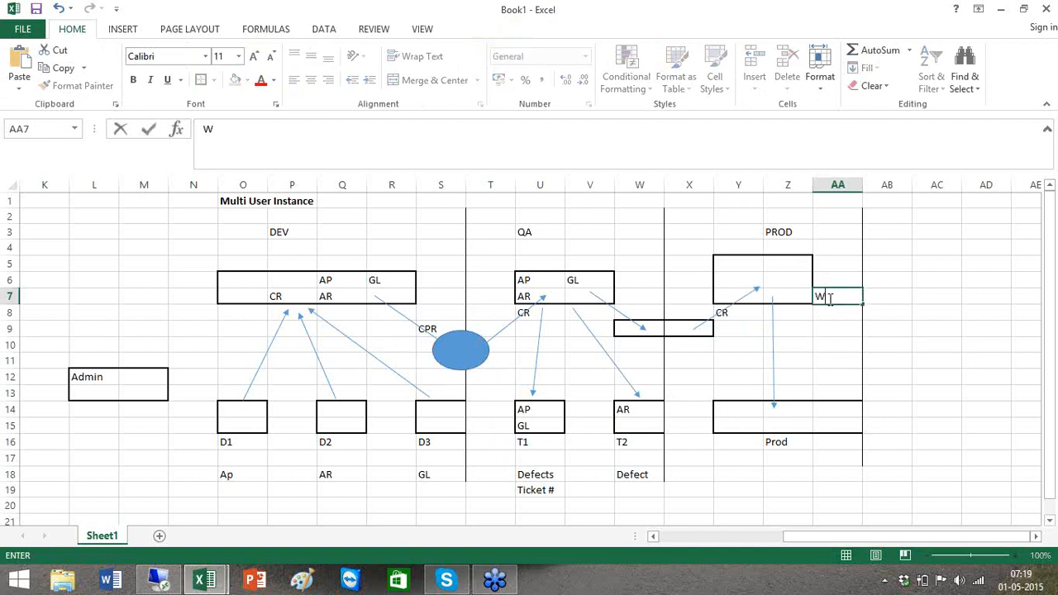
{"action": "key", "text": "BackSpace"}
{"action": "type", "text": "oom"}
{"action": "key", "text": "BackSpace"}
{"action": "key", "text": "BackSpace"}
{"action": "key", "text": "BackSpace"}
{"action": "key", "text": "BackSpace"}
{"action": "key", "text": "BackSpace"}
{"action": "key", "text": "BackSpace"}
{"action": "key", "text": "BackSpace"}
{"action": "type", "text": "ar room"}
{"action": "key", "text": "ctrl+Return"}
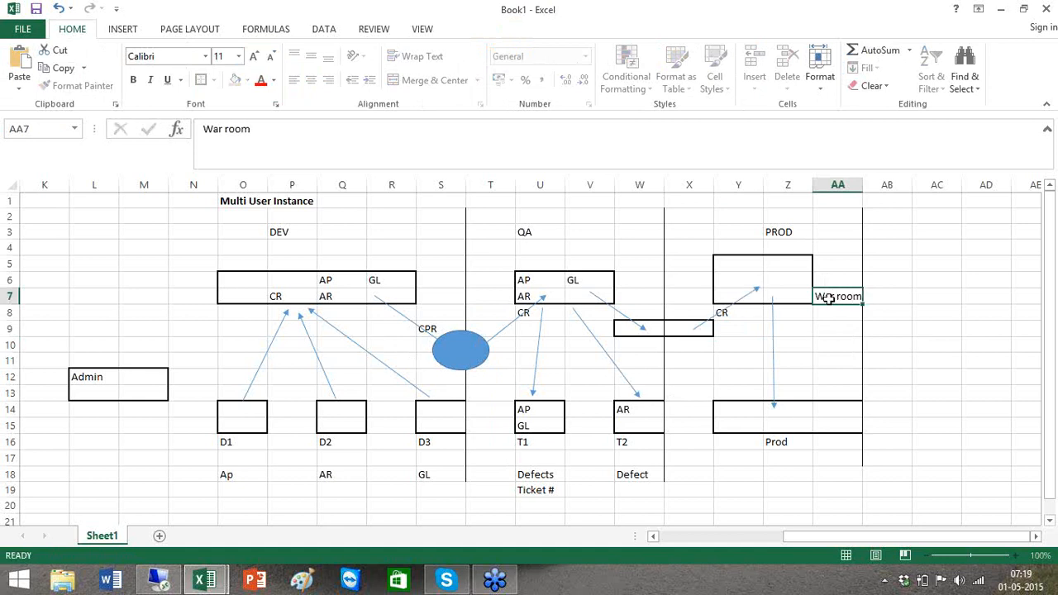
{"action": "key", "text": "Return"}
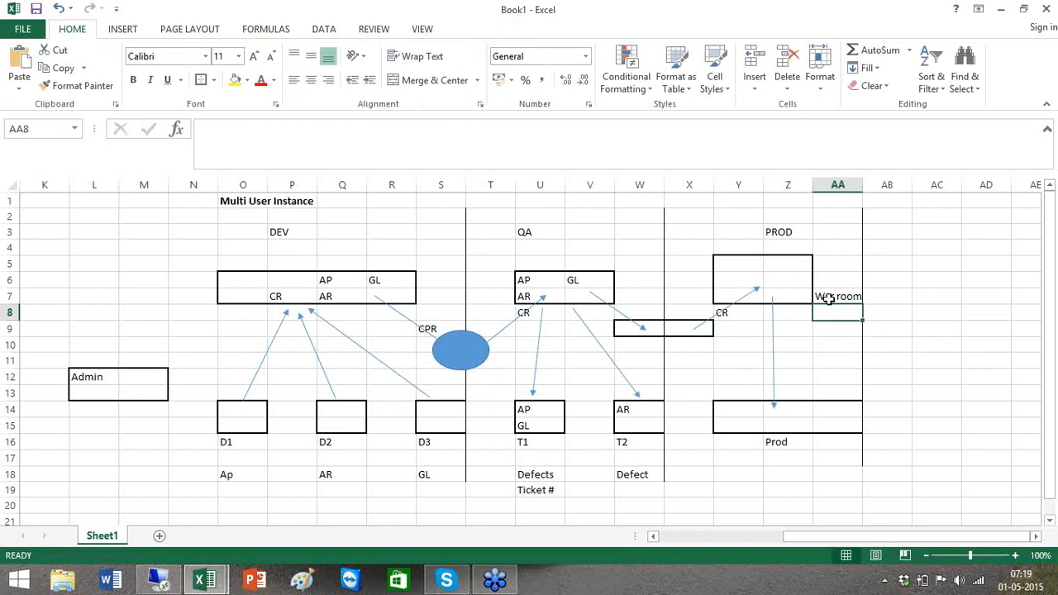
{"action": "type", "text": "Flo"}
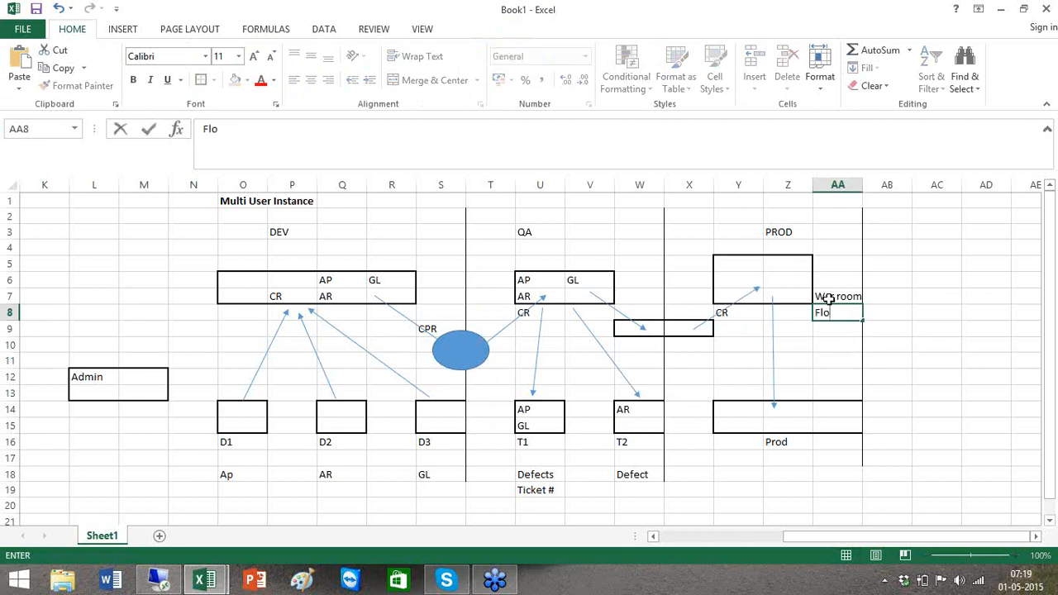
{"action": "type", "text": "e Order"}
{"action": "key", "text": "BackSpace"}
{"action": "key", "text": "BackSpace"}
{"action": "key", "text": "BackSpace"}
{"action": "key", "text": "BackSpace"}
{"action": "key", "text": "BackSpace"}
{"action": "key", "text": "BackSpace"}
{"action": "key", "text": "BackSpace"}
{"action": "type", "text": "w Order"}
{"action": "key", "text": "Tab"}
{"action": "key", "text": "Return"}
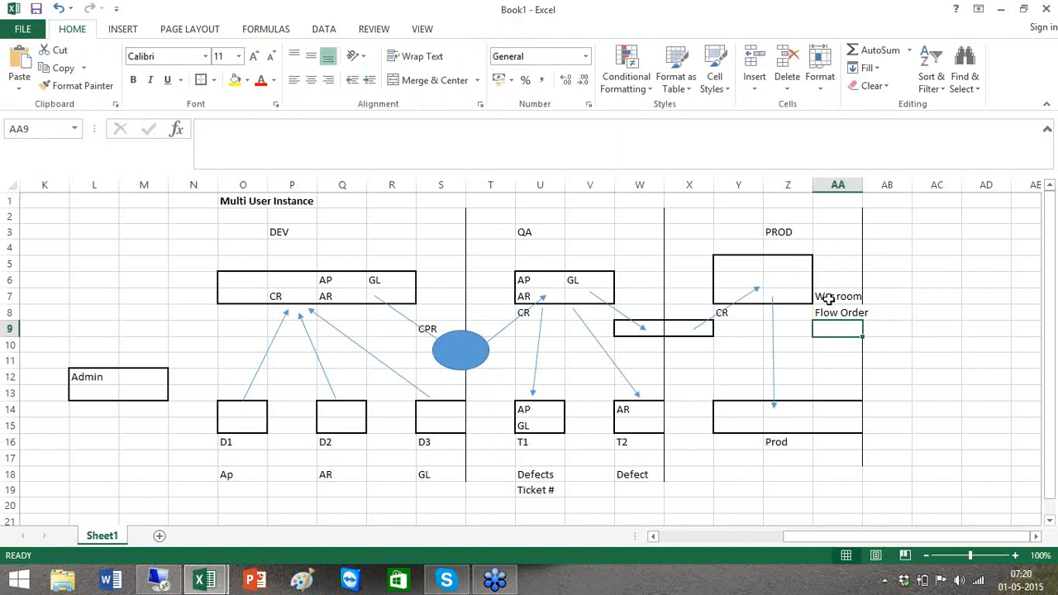
- Enter test Y values in AB11:AB13, then delete them again
{"action": "left_click", "coordinate": [774, 353]}
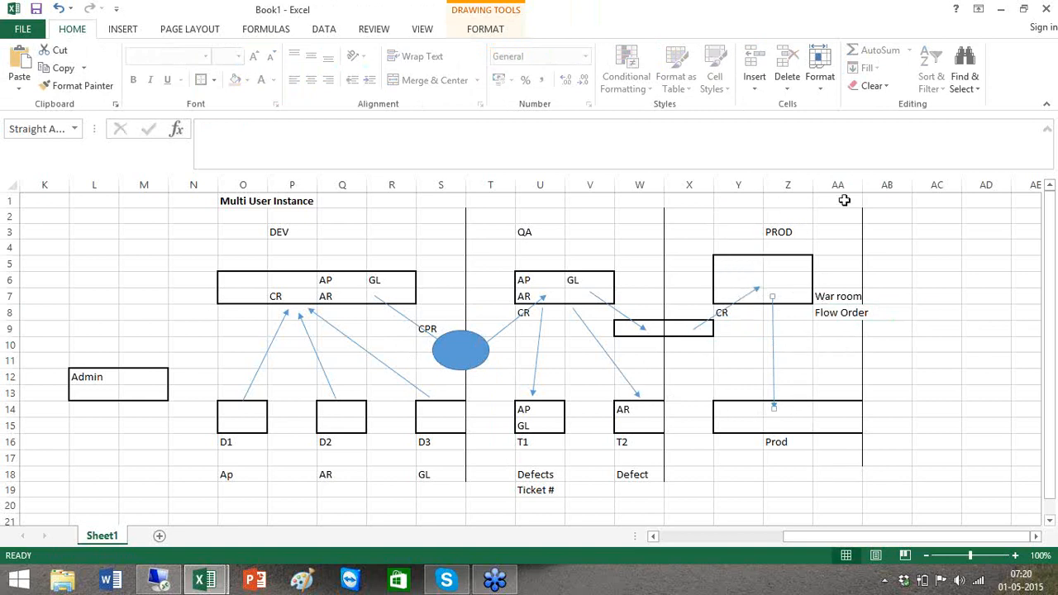
{"action": "left_click", "coordinate": [865, 358]}
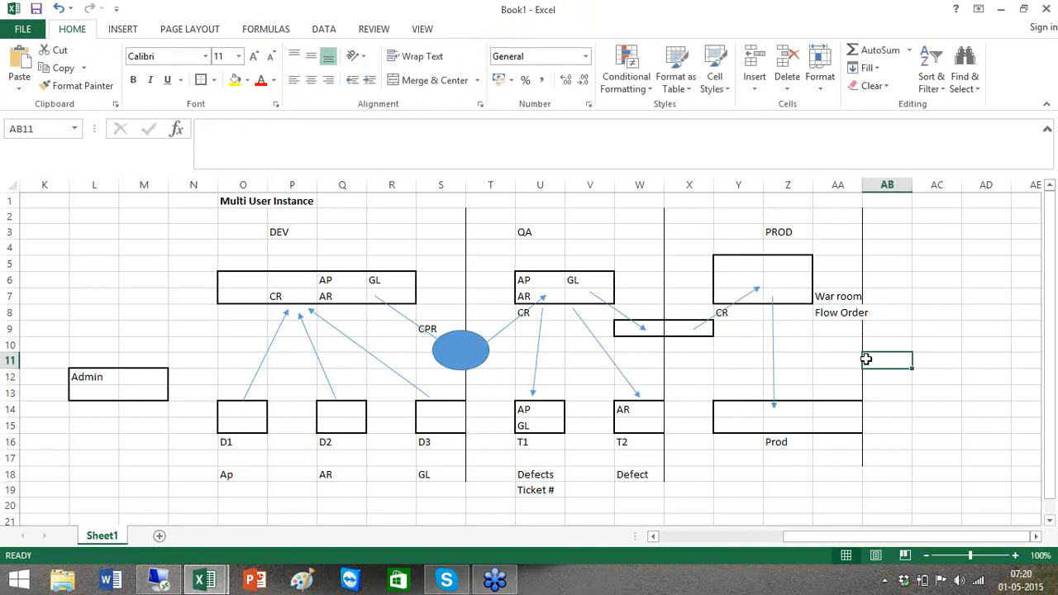
{"action": "key", "text": "Down"}
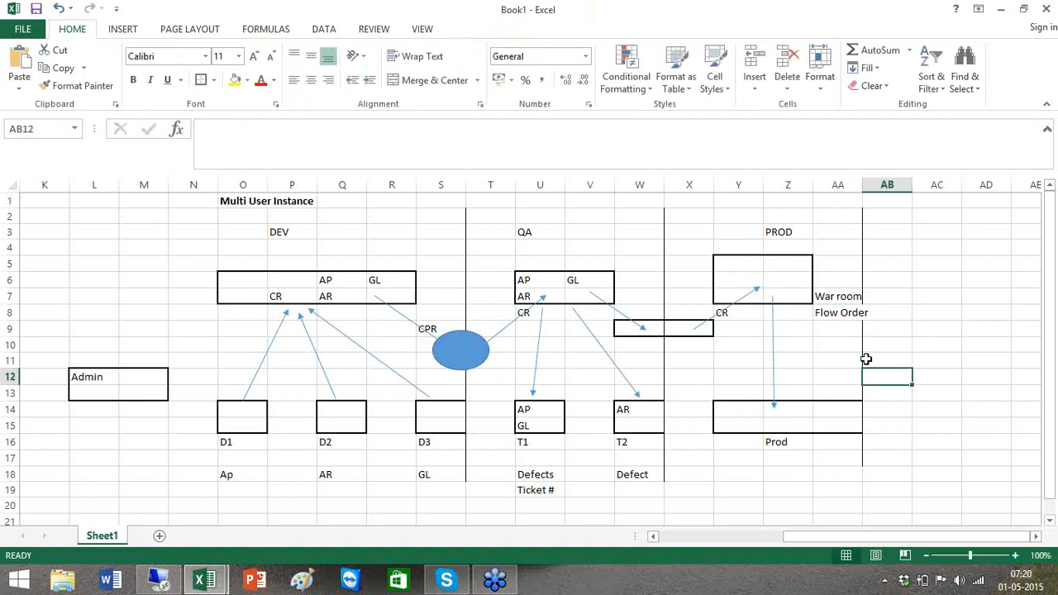
{"action": "type", "text": "Y"}
{"action": "key", "text": "Return"}
{"action": "type", "text": "Y"}
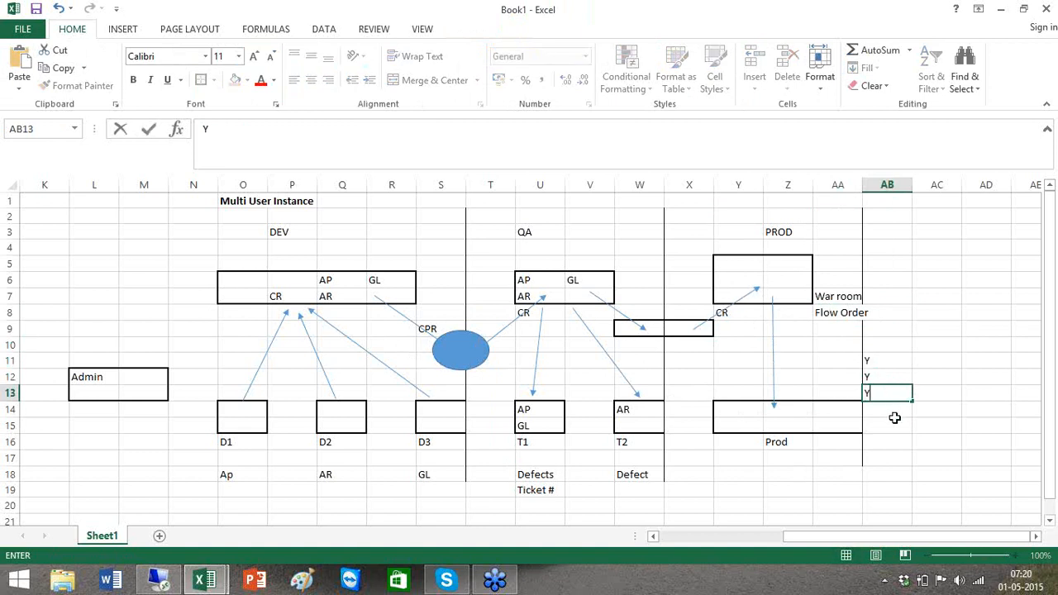
{"action": "key", "text": "Return"}
{"action": "key", "text": "Return"}
{"action": "left_click_drag", "start_coordinate": [884, 357], "coordinate": [883, 390]}
{"action": "key", "text": "Delete"}
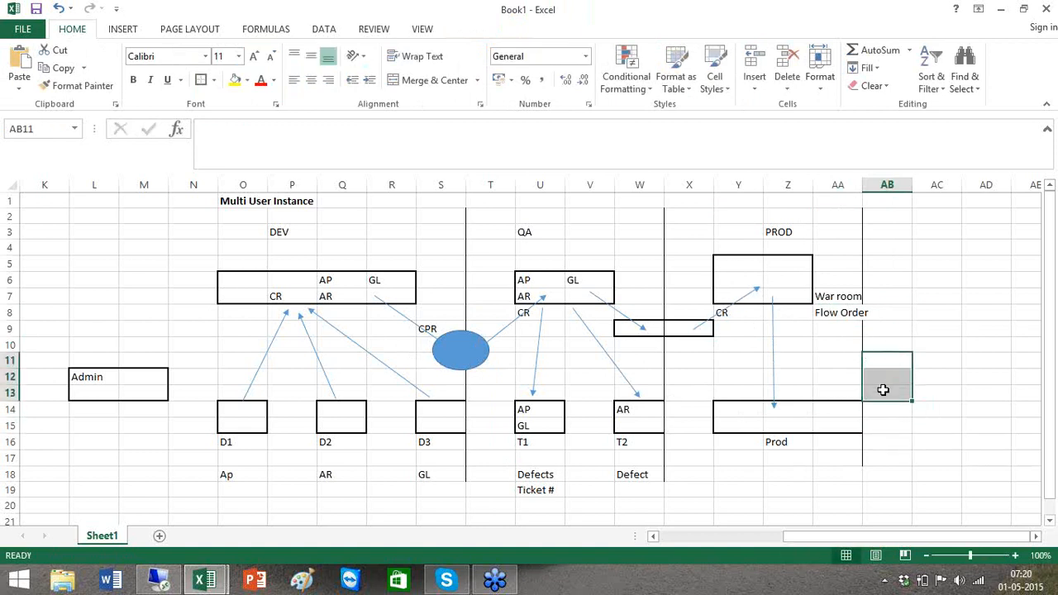
{"action": "left_click", "coordinate": [732, 425]}
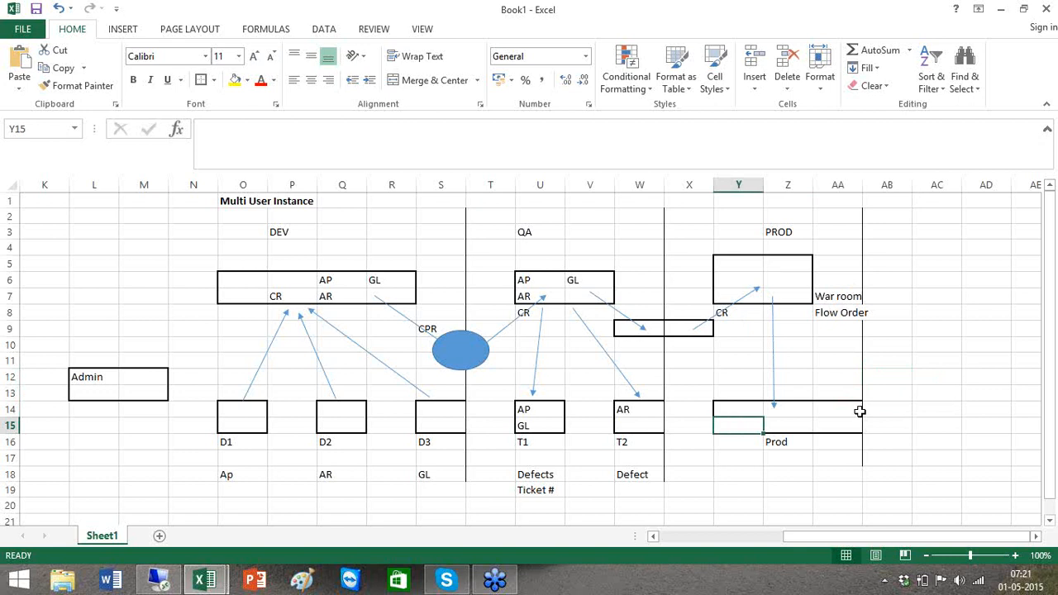
- Scroll the sheet left to bring the Single User Instance diagram back into view
{"action": "left_click", "coordinate": [690, 537]}
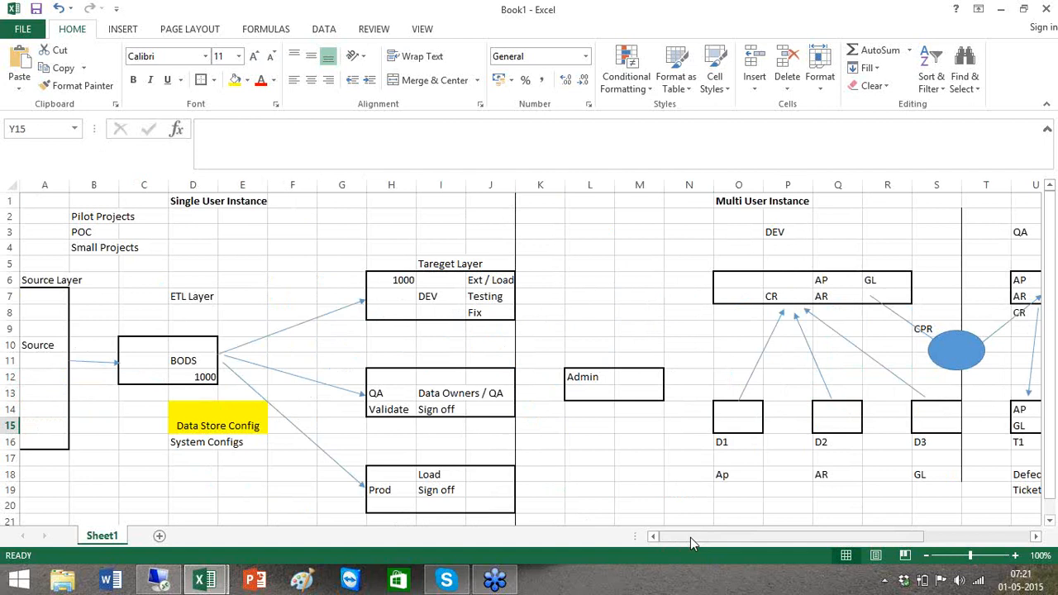
{"action": "left_click_drag", "start_coordinate": [690, 537], "coordinate": [788, 550]}
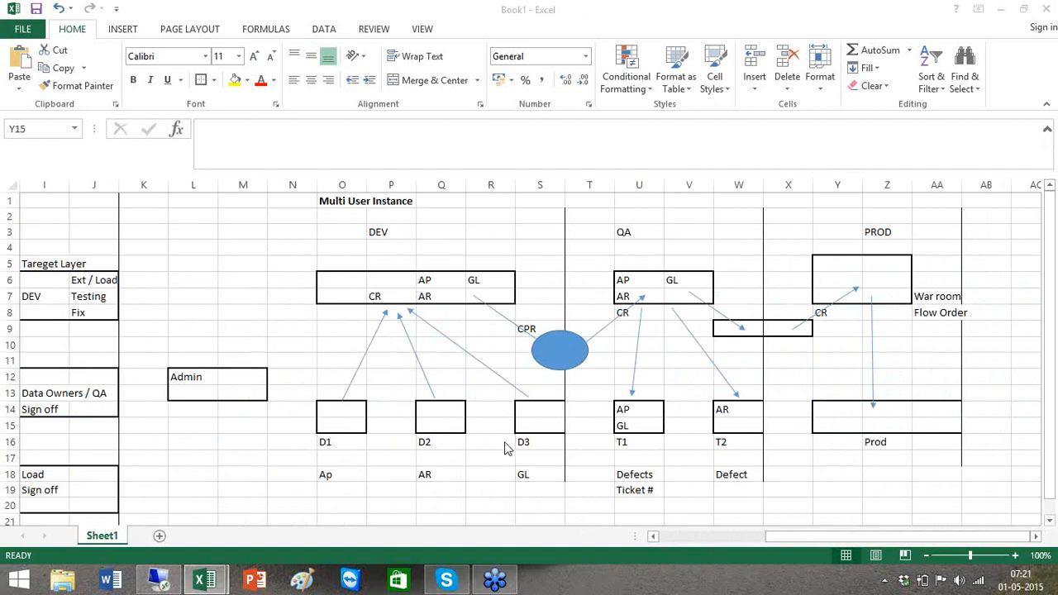
- Point out the Single User Instance heading in the Excel diagram, briefly checking the Designer session
{"action": "left_click", "coordinate": [685, 540]}
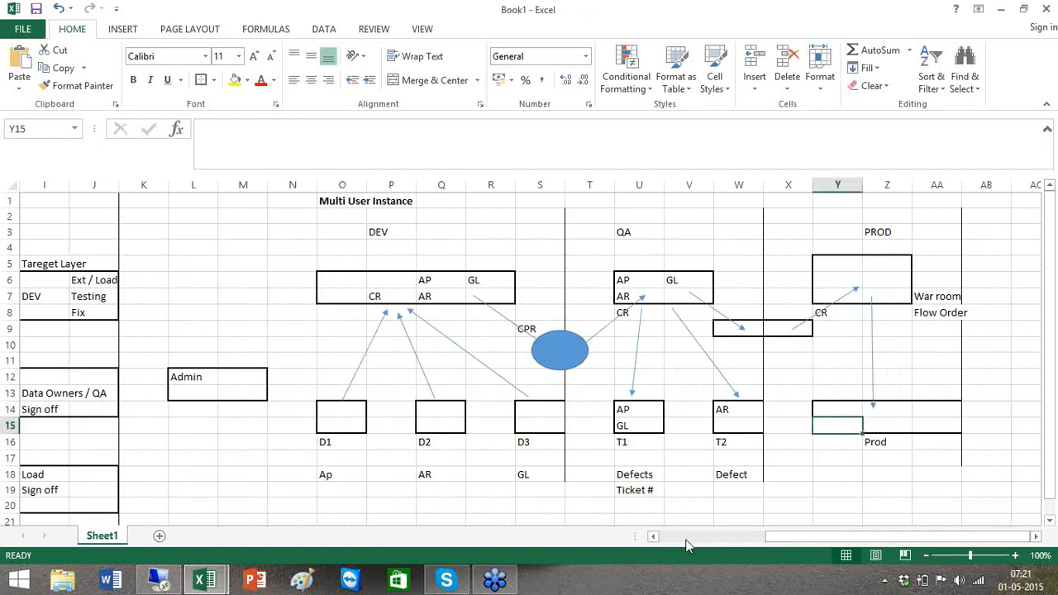
{"action": "scroll", "coordinate": [685, 540], "scroll_direction": "left", "scroll_amount": 4}
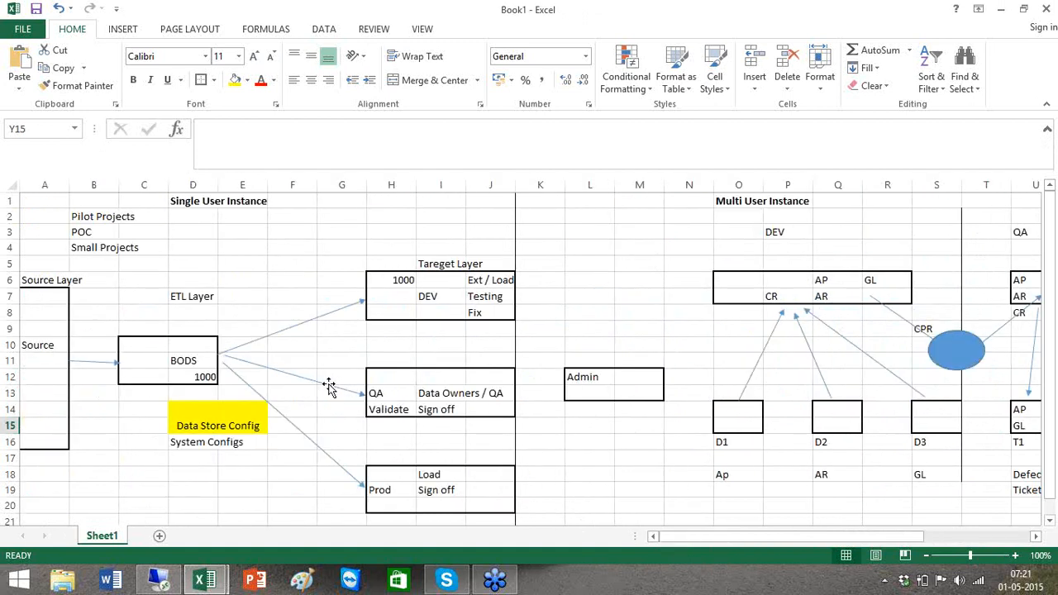
{"action": "left_click", "coordinate": [182, 209]}
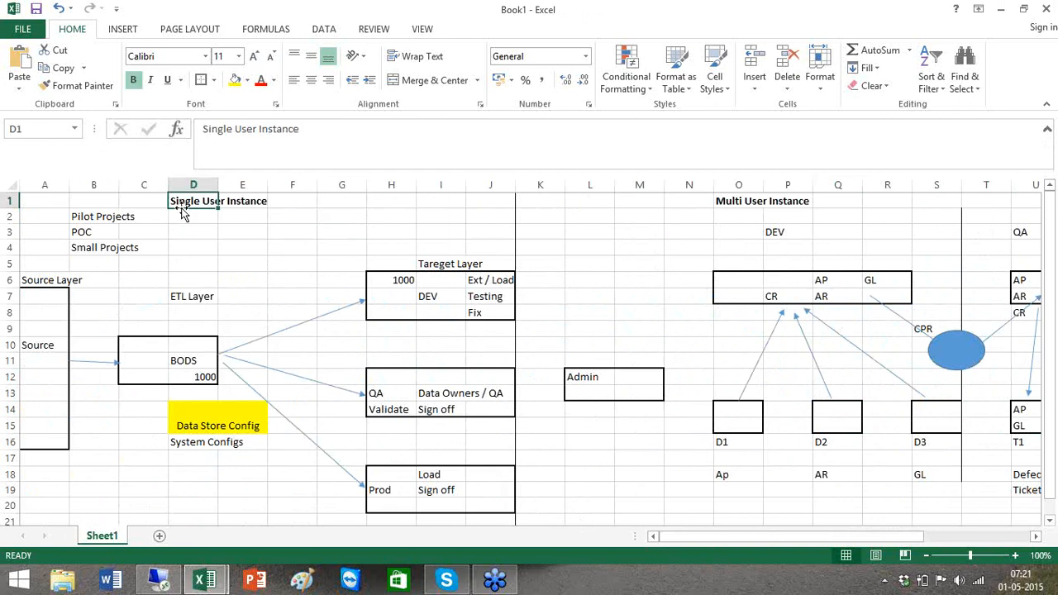
{"action": "mouse_move", "coordinate": [158, 581]}
{"action": "left_click", "coordinate": [159, 581]}
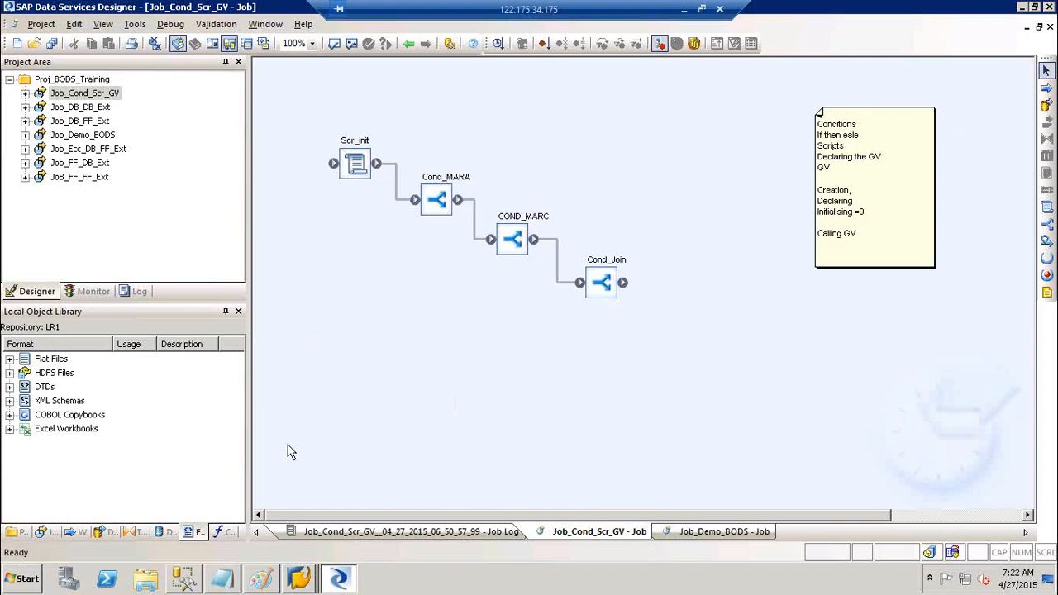
- Highlight the System Configs label in D16, then return to the Designer's Job_Cond_Scr_GV job
{"action": "left_click", "coordinate": [686, 8]}
{"action": "left_click", "coordinate": [230, 442]}
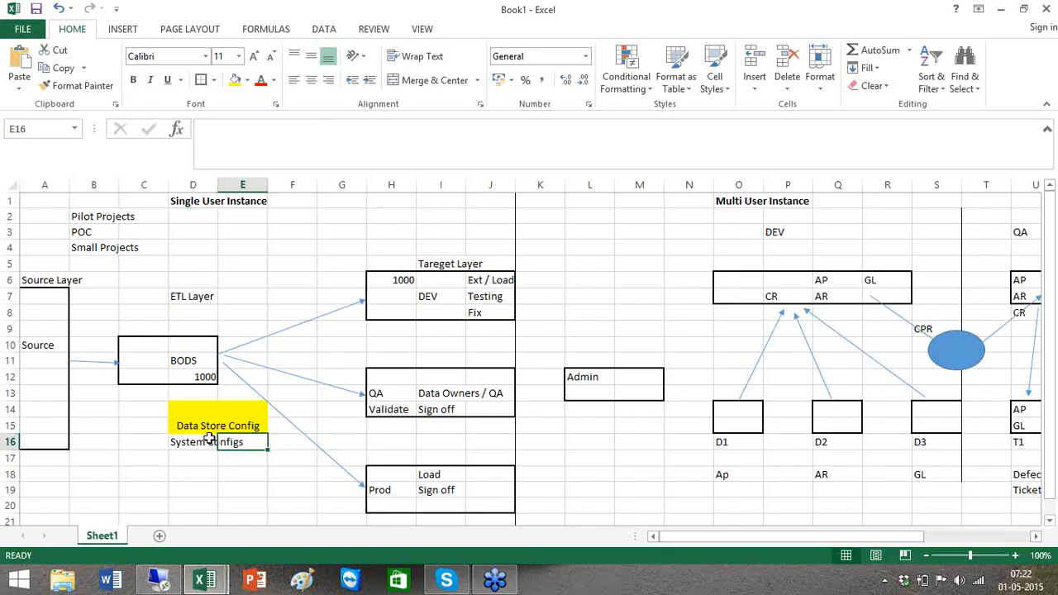
{"action": "left_click", "coordinate": [205, 439]}
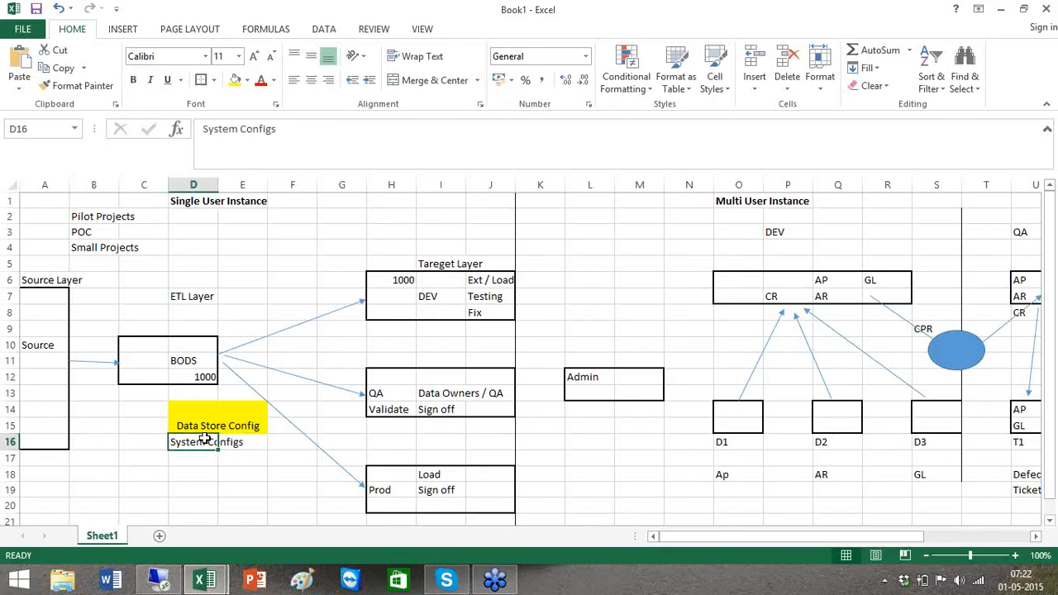
{"action": "key", "text": "alt+Tab"}
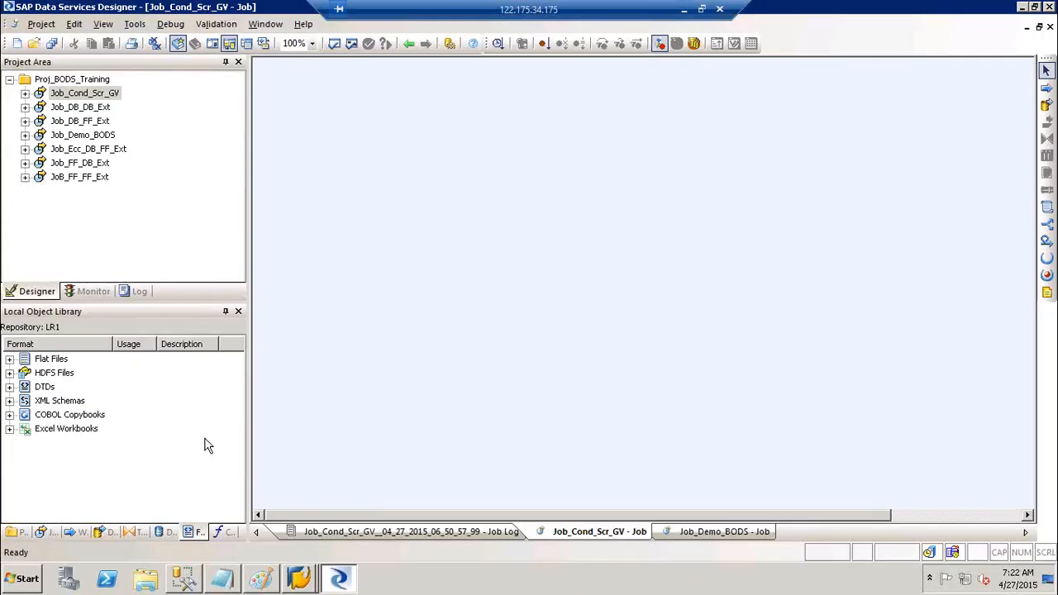
- In Management Studio, collapse Northwind, glance at Target, and select the BO41 server's Databases folder
{"action": "mouse_move", "coordinate": [174, 583]}
{"action": "left_click", "coordinate": [177, 583]}
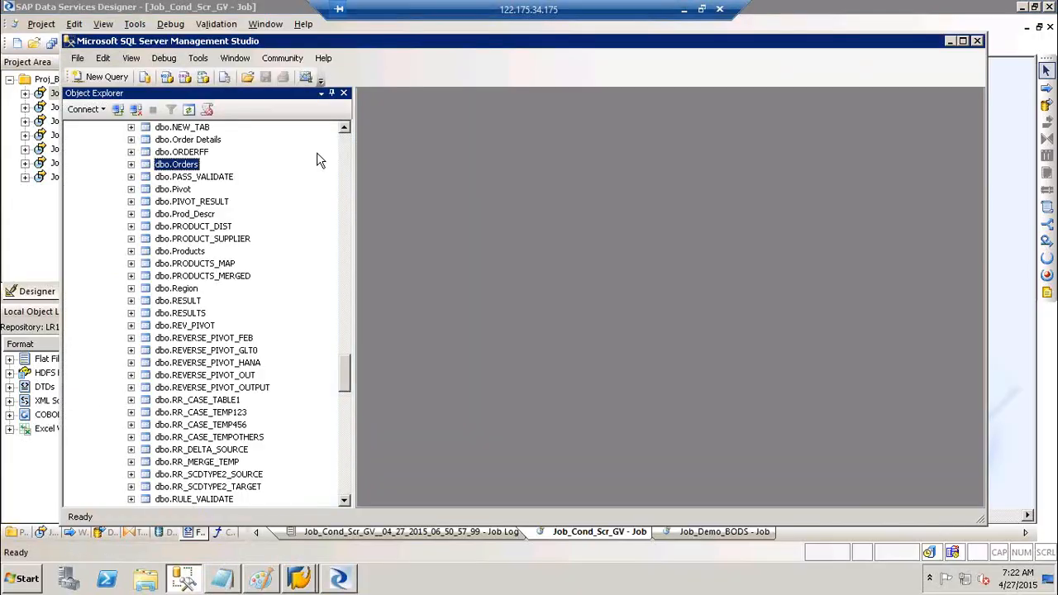
{"action": "scroll", "coordinate": [343, 152], "scroll_direction": "up", "scroll_amount": 20}
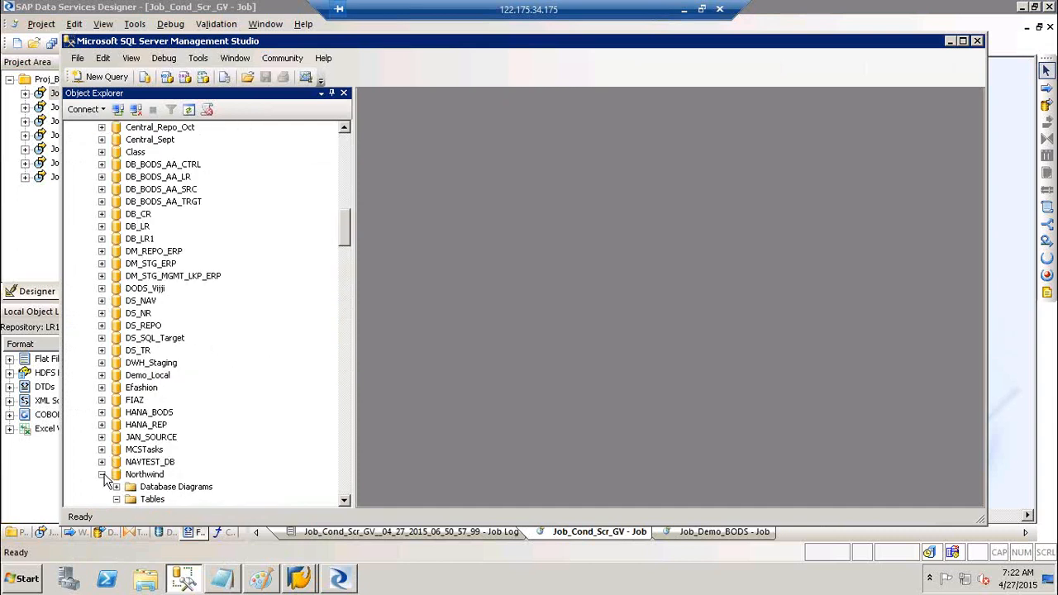
{"action": "left_click", "coordinate": [102, 474]}
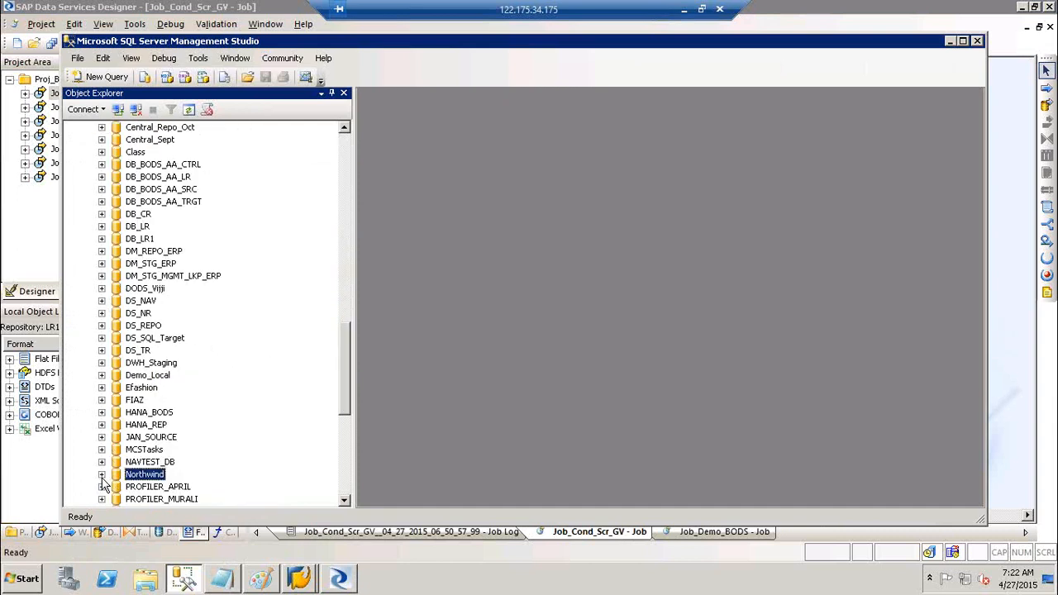
{"action": "left_click", "coordinate": [343, 471]}
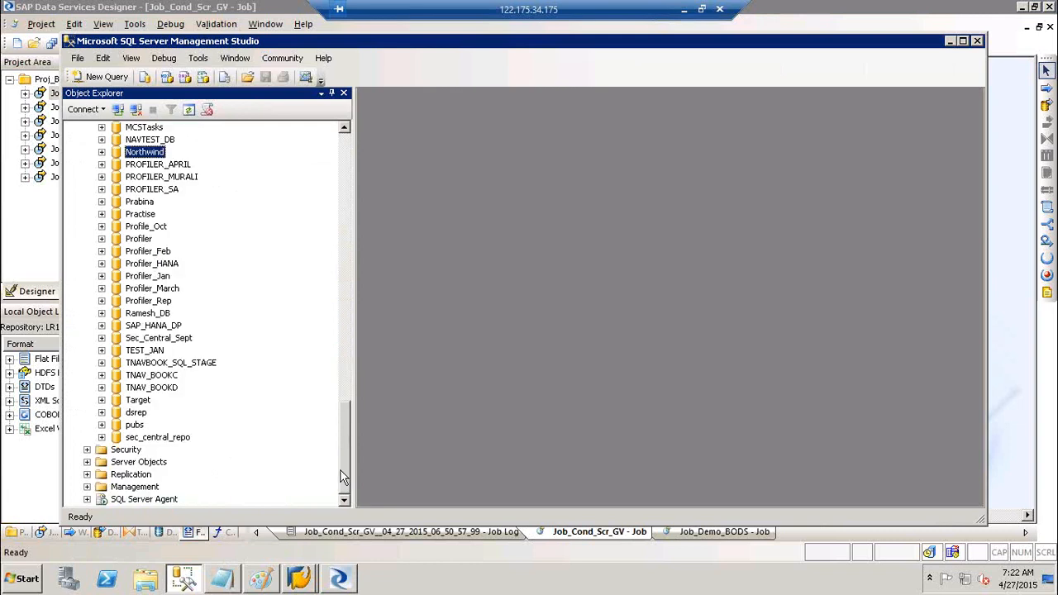
{"action": "left_click", "coordinate": [138, 400]}
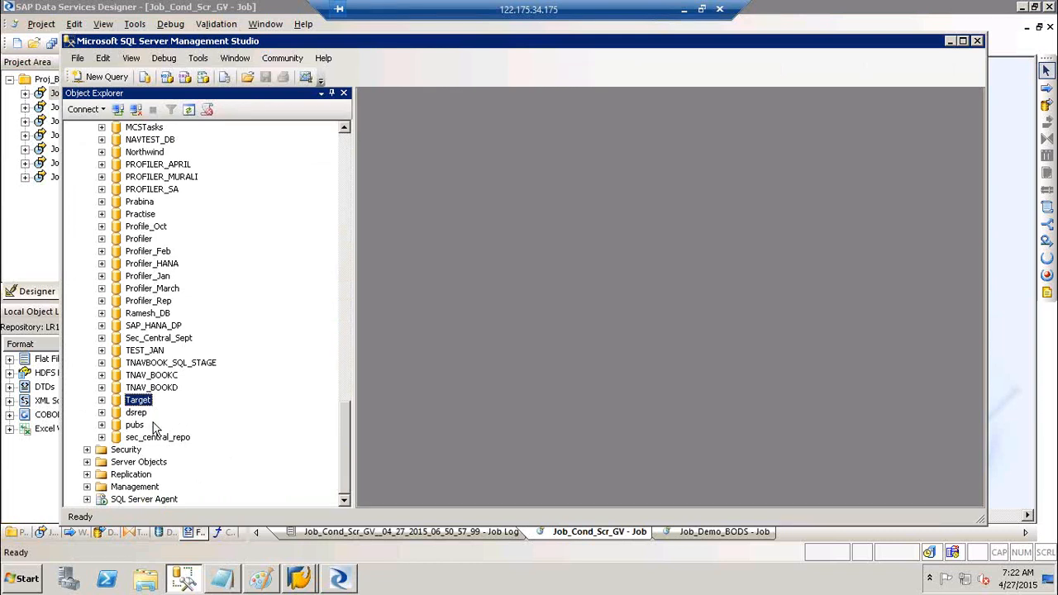
{"action": "left_click", "coordinate": [347, 145]}
{"action": "left_click", "coordinate": [347, 145]}
{"action": "left_click", "coordinate": [347, 145]}
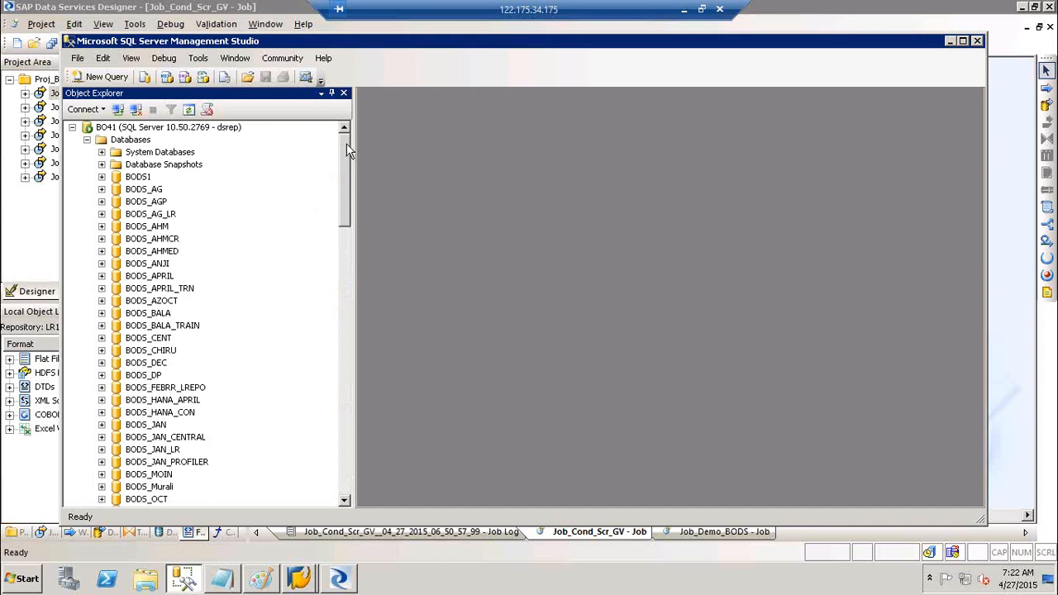
{"action": "left_click", "coordinate": [137, 142]}
- Create a new database named DEV from the Databases folder
{"action": "right_click", "coordinate": [123, 142]}
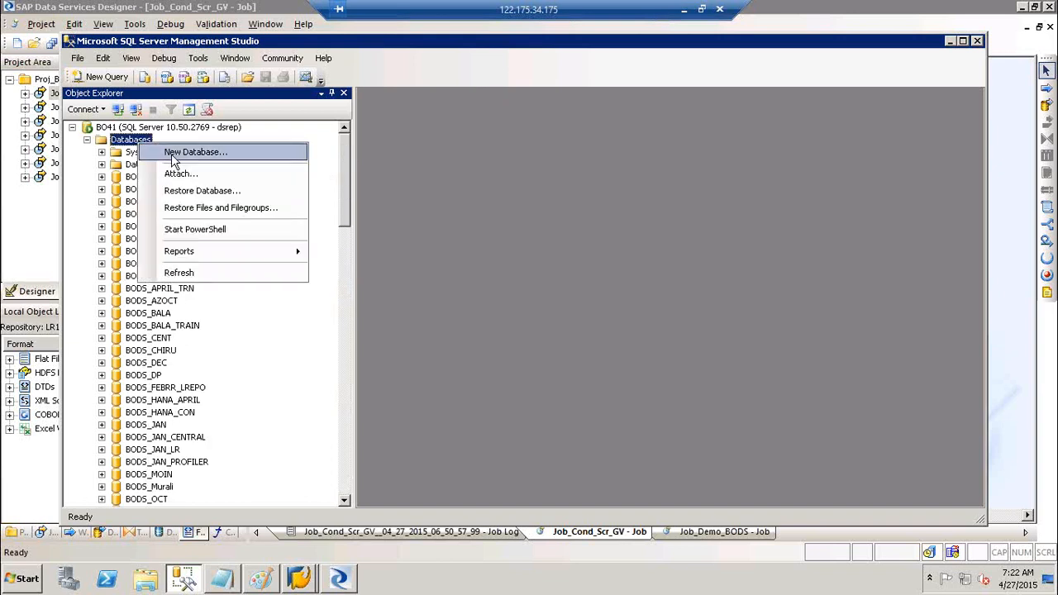
{"action": "left_click", "coordinate": [146, 153]}
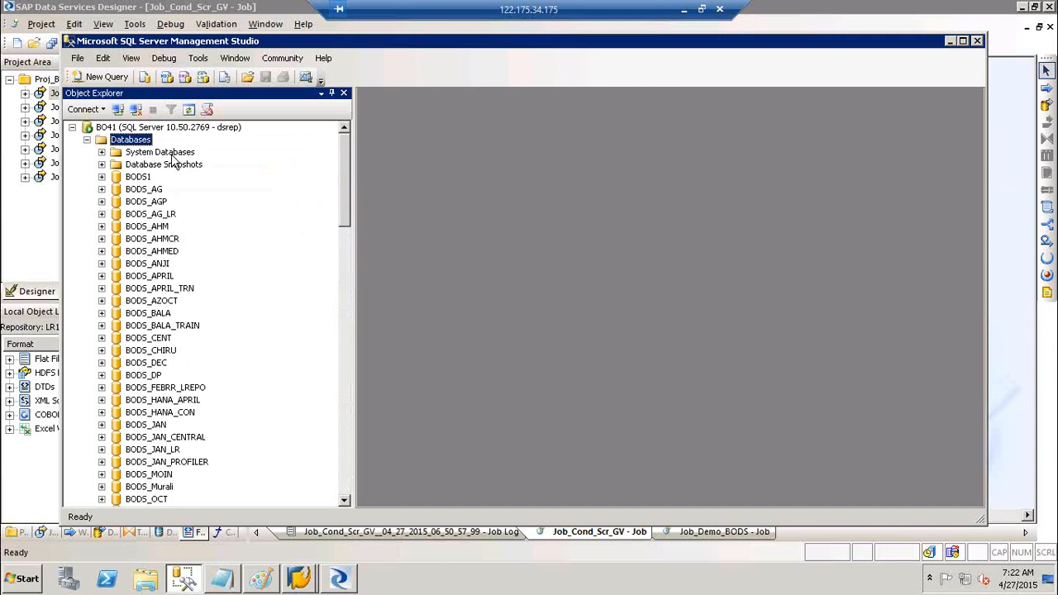
{"action": "type", "text": "DEV"}
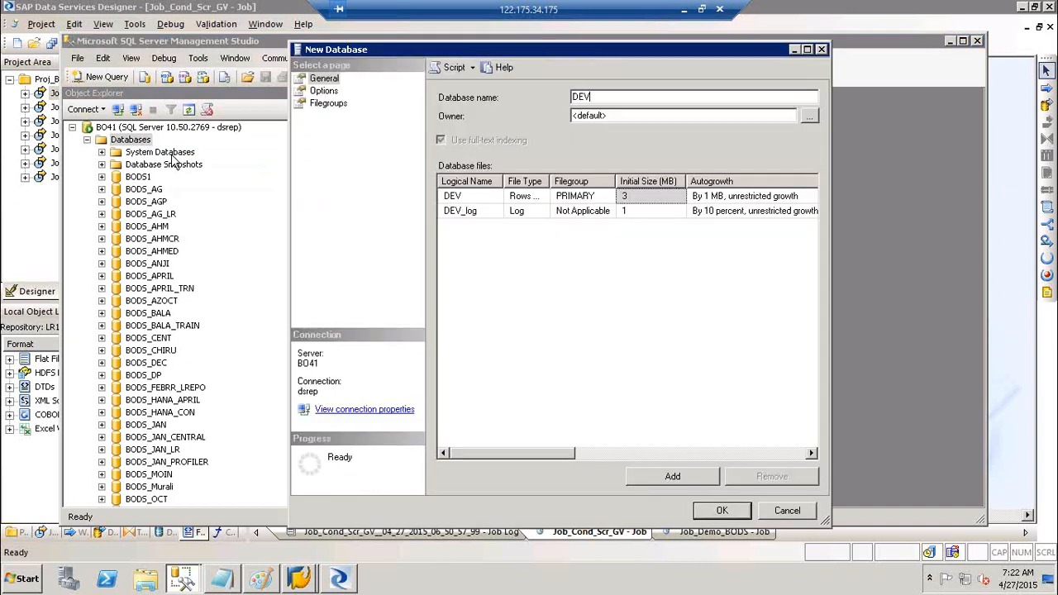
{"action": "left_click", "coordinate": [716, 512]}
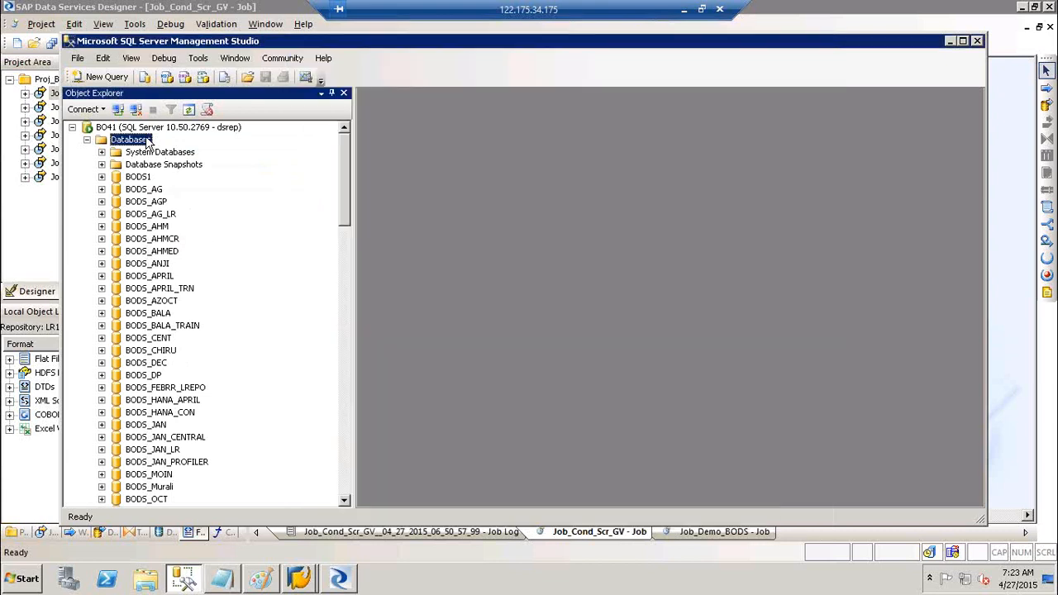
- Create another database named QA, renaming it DB_QA after the error
{"action": "right_click", "coordinate": [151, 143]}
{"action": "left_click", "coordinate": [178, 146]}
{"action": "type", "text": "QA"}
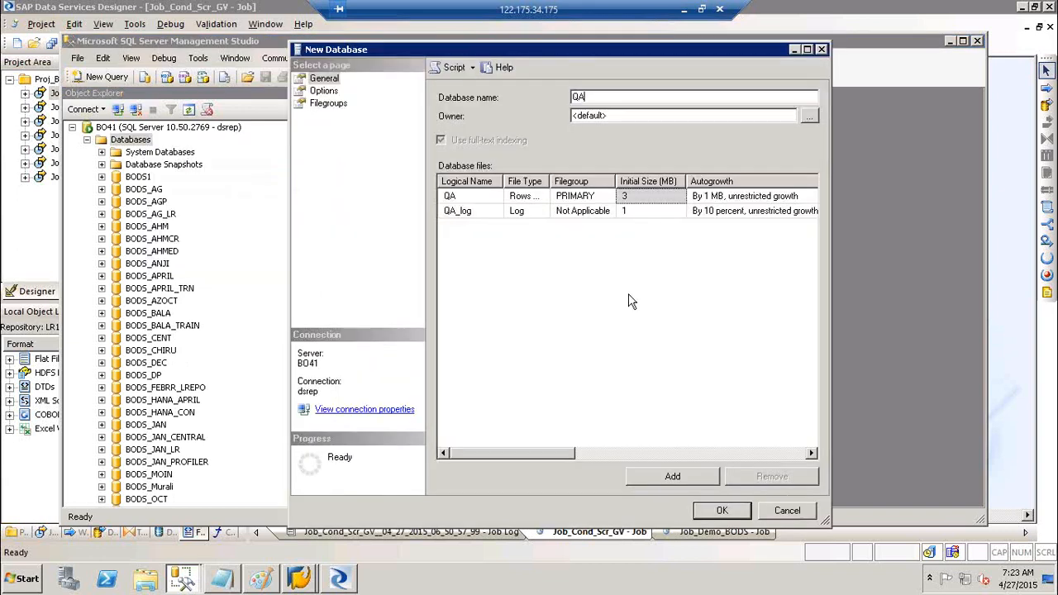
{"action": "left_click", "coordinate": [722, 511]}
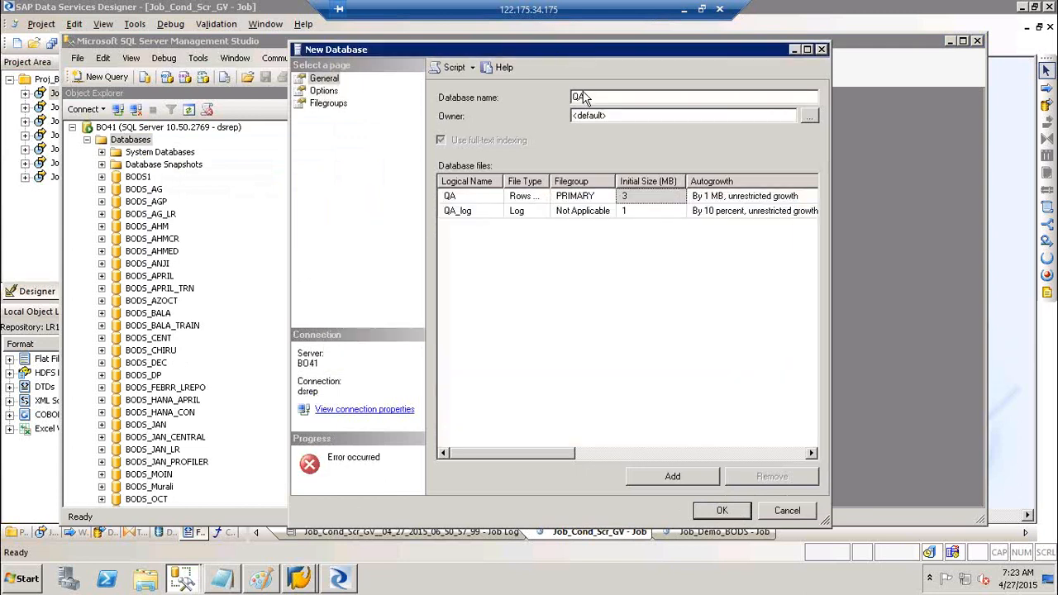
{"action": "key", "text": "BackSpace"}
{"action": "key", "text": "BackSpace"}
{"action": "type", "text": "DB_QA"}
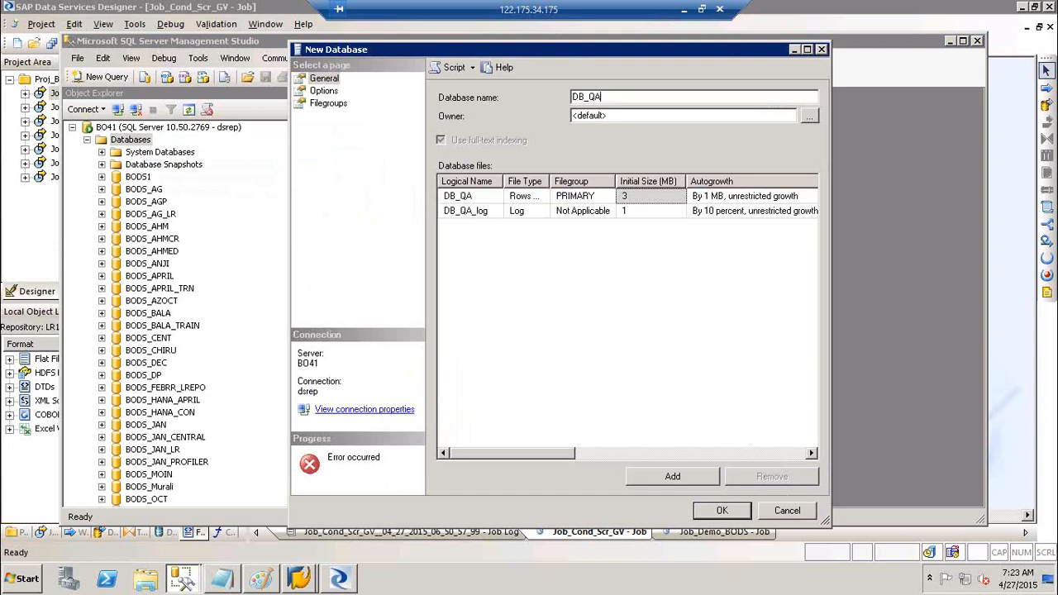
{"action": "left_click", "coordinate": [725, 511]}
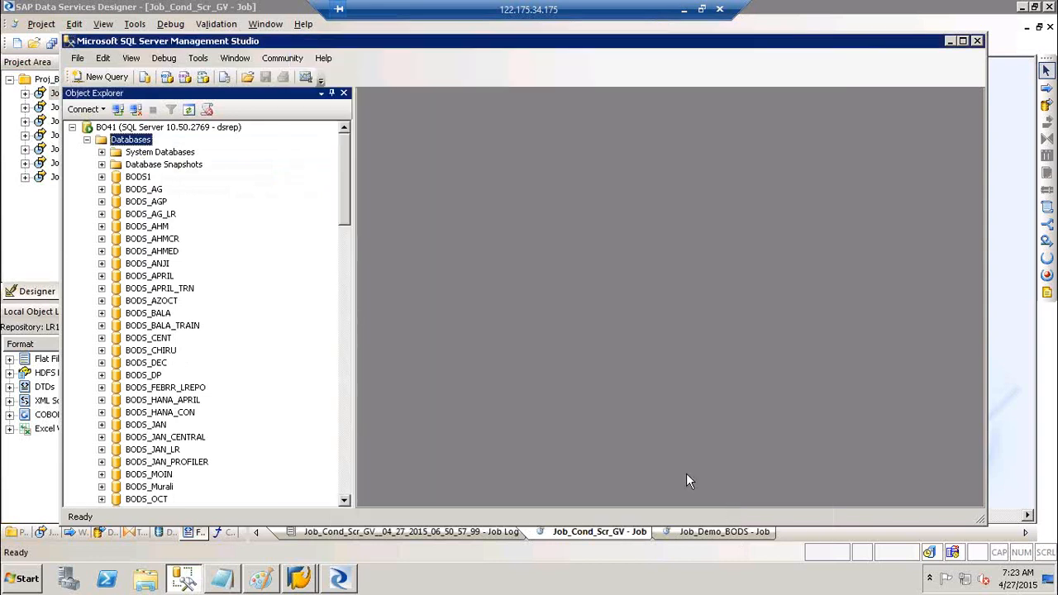
- Try creating a new database named PROD and dismiss the resulting error
{"action": "right_click", "coordinate": [128, 144]}
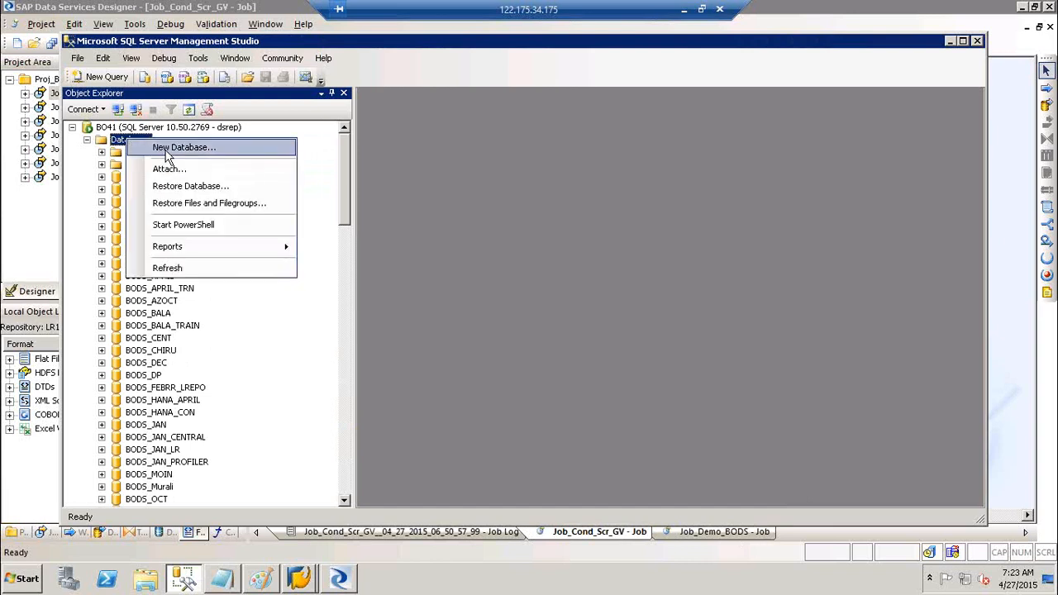
{"action": "left_click", "coordinate": [203, 148]}
{"action": "type", "text": "PROD"}
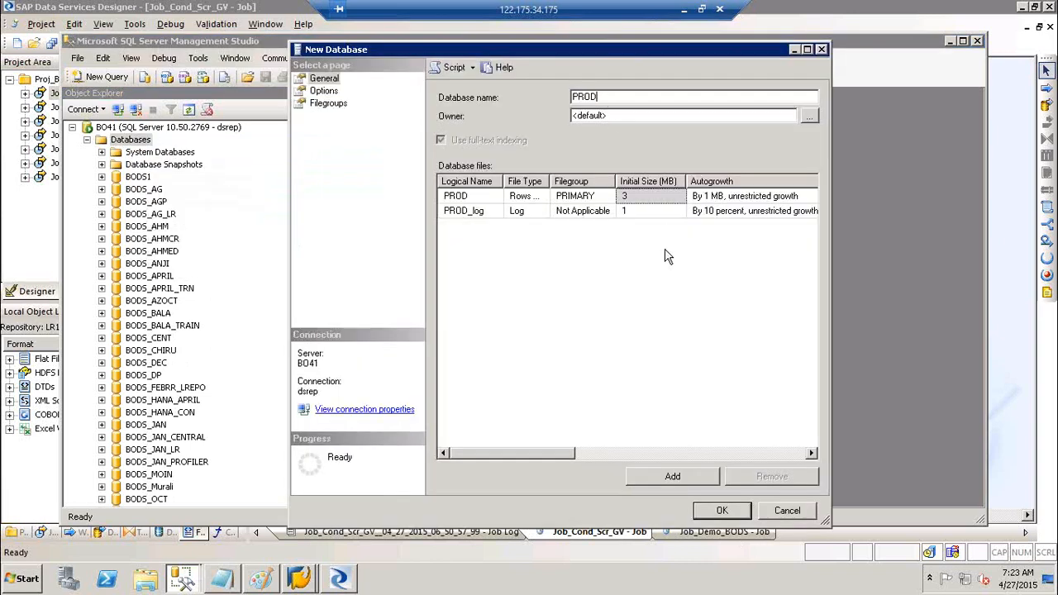
{"action": "left_click", "coordinate": [721, 512]}
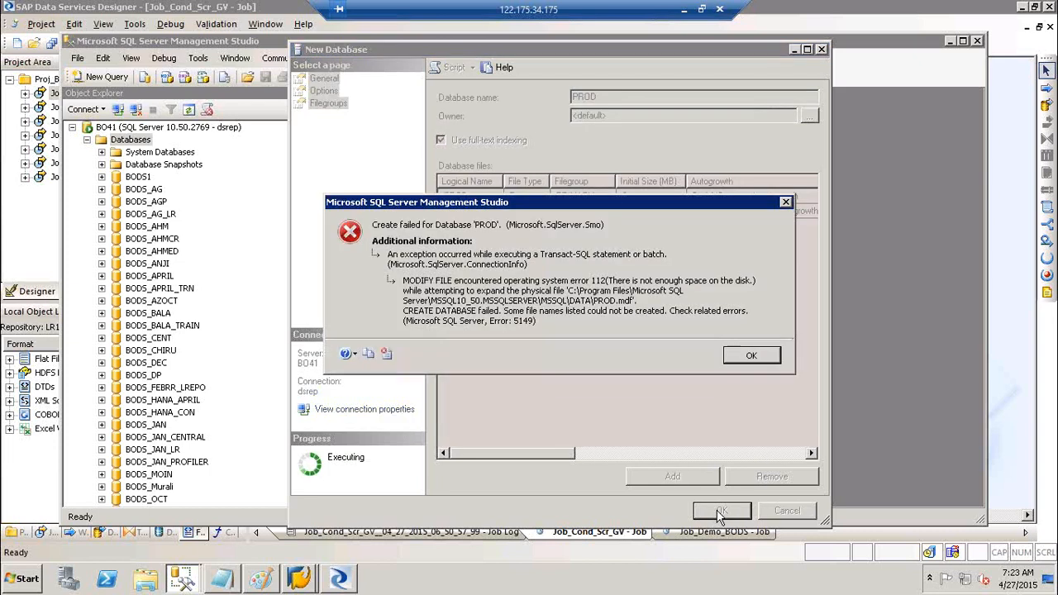
{"action": "left_click", "coordinate": [747, 360]}
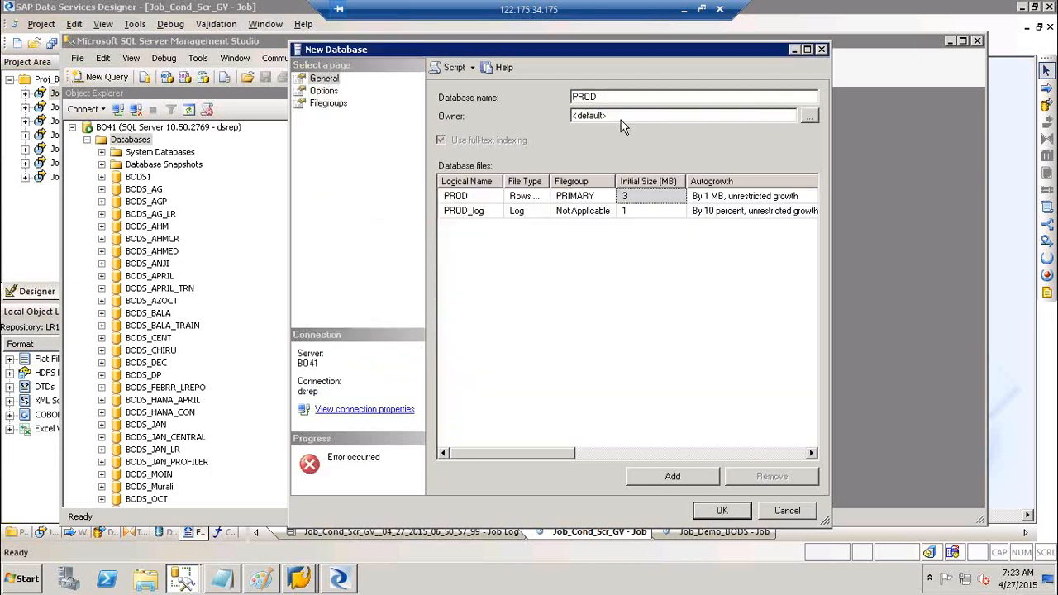
- Retry the database name as DB_PROD, then DB_PRD, dismissing each disk-space error
{"action": "left_click", "coordinate": [614, 96]}
{"action": "key", "text": "Home"}
{"action": "type", "text": "DB_"}
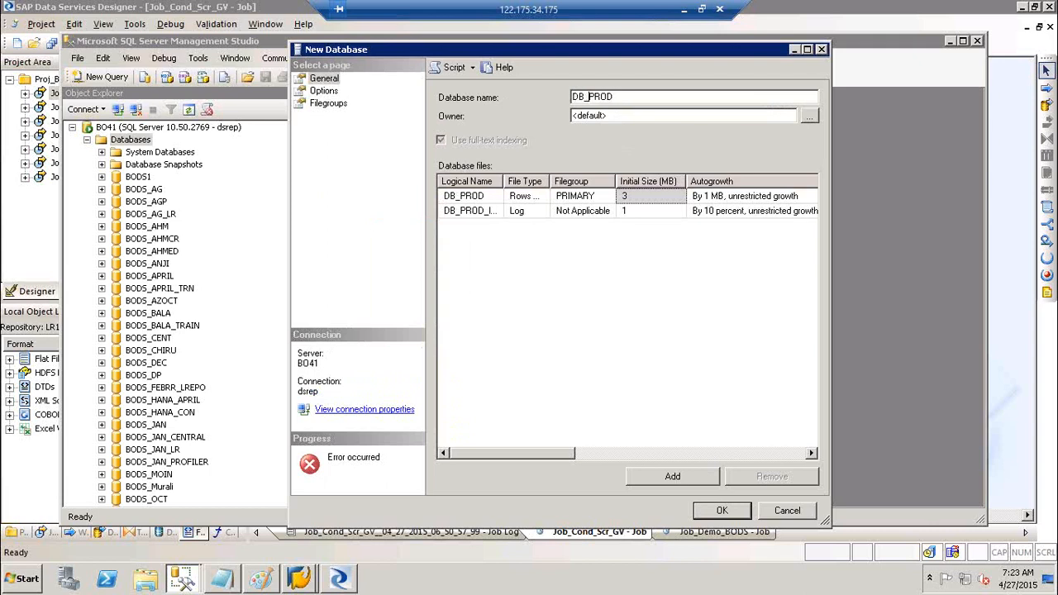
{"action": "left_click", "coordinate": [738, 512]}
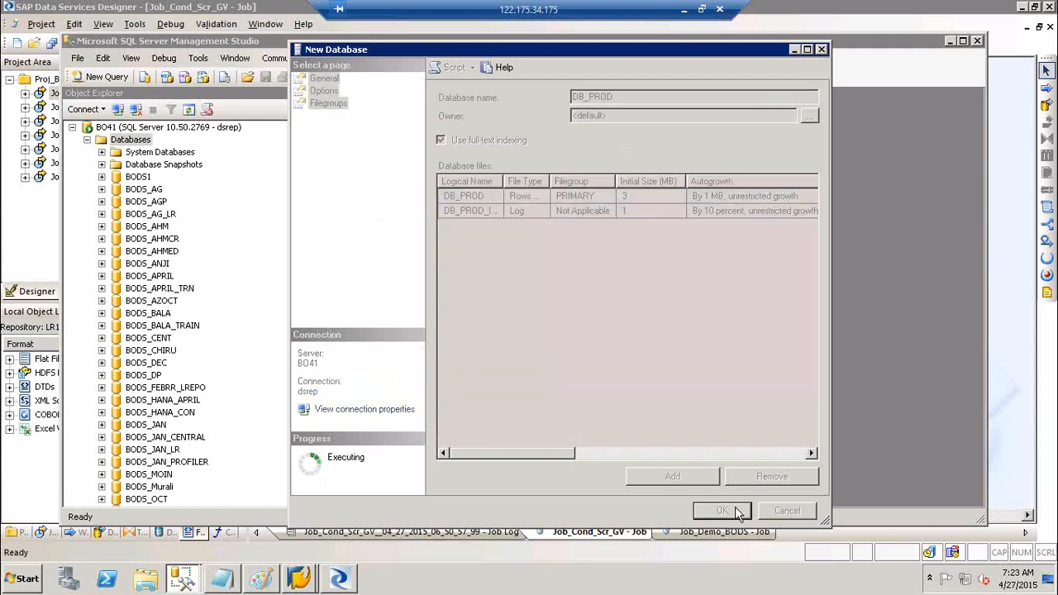
{"action": "left_click", "coordinate": [751, 357]}
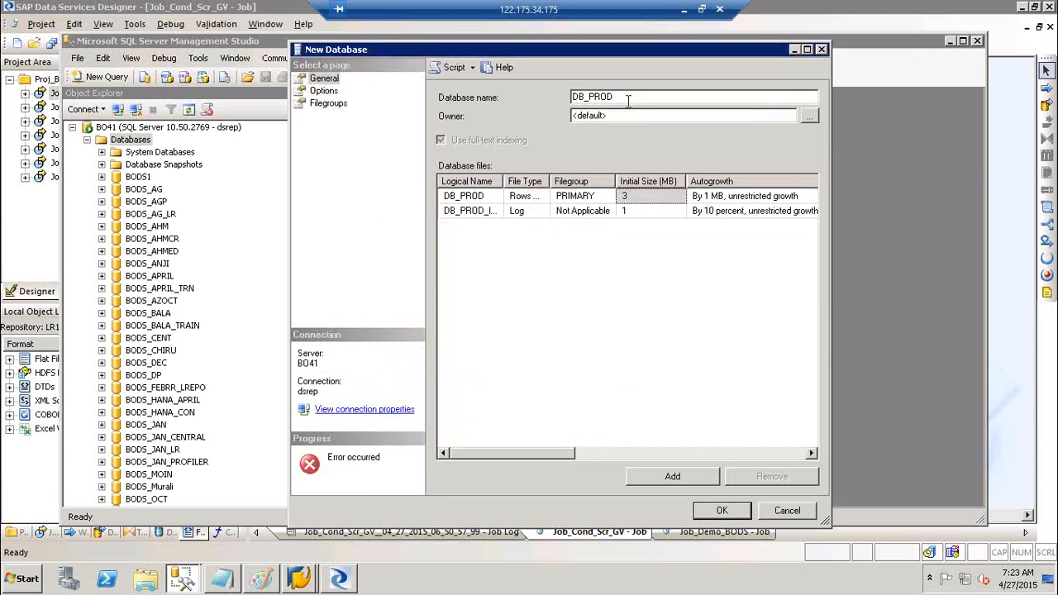
{"action": "left_click", "coordinate": [628, 100]}
{"action": "type", "text": "1"}
{"action": "key", "text": "BackSpace"}
{"action": "key", "text": "BackSpace"}
{"action": "key", "text": "BackSpace"}
{"action": "type", "text": "D"}
{"action": "left_click", "coordinate": [739, 510]}
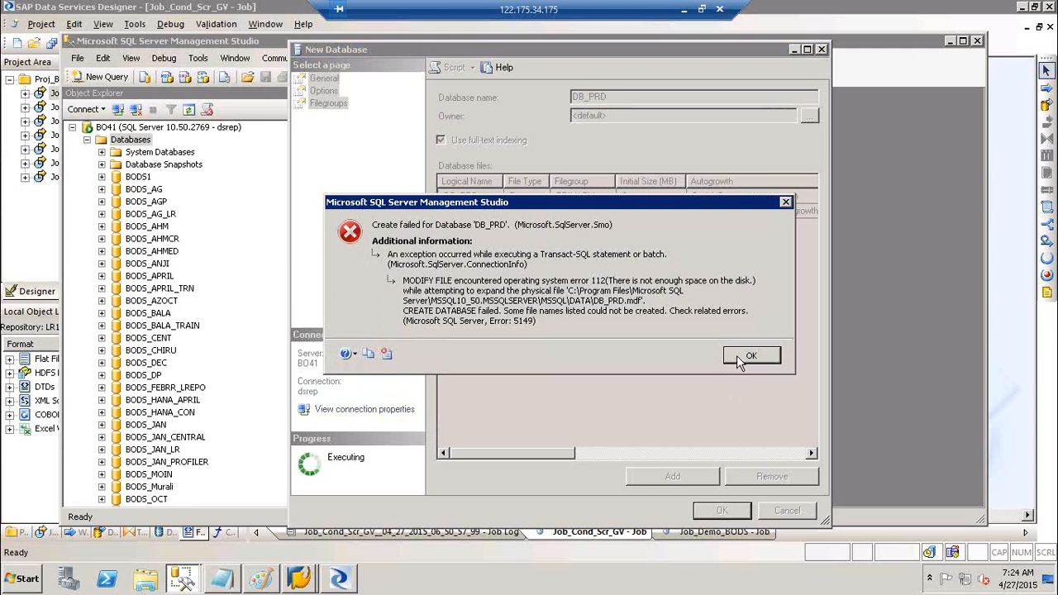
{"action": "left_click", "coordinate": [737, 356]}
- Retry as DB_PRD123, then close the new-database dialog and Management Studio after it fails
{"action": "left_click", "coordinate": [642, 96]}
{"action": "type", "text": "123"}
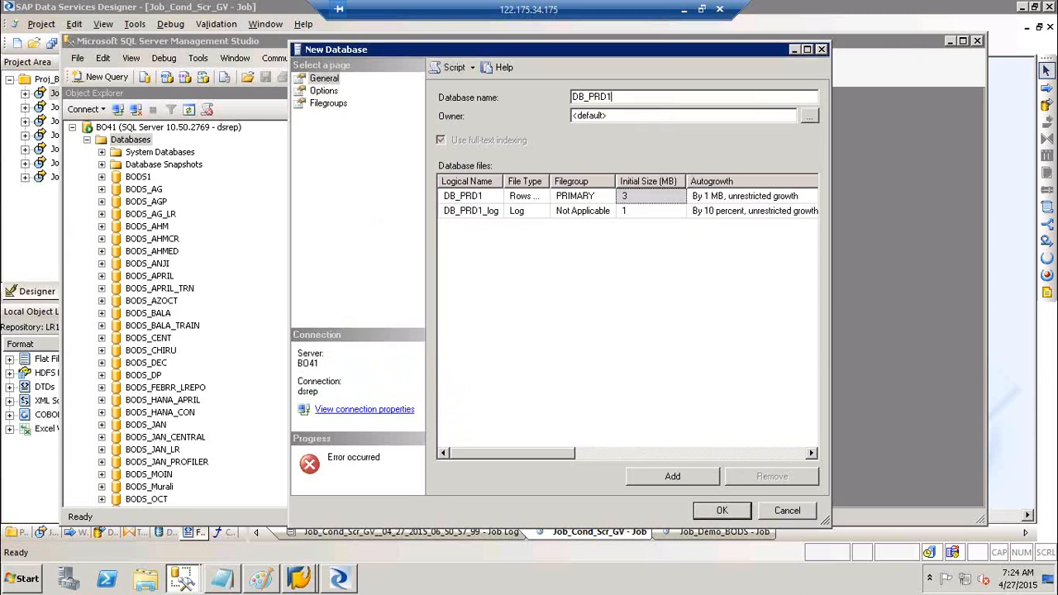
{"action": "left_click", "coordinate": [733, 510]}
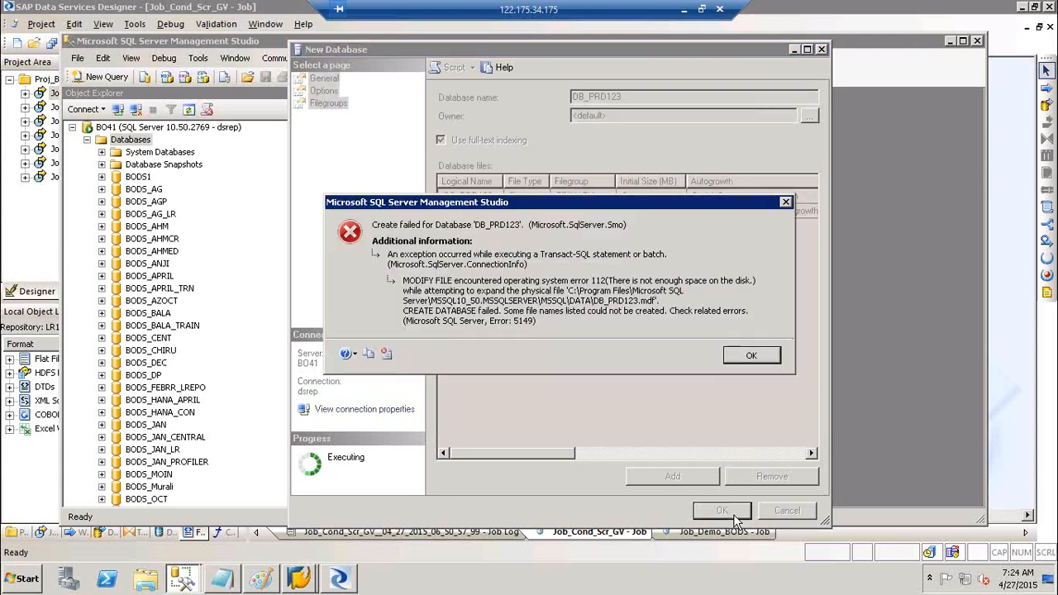
{"action": "left_click", "coordinate": [753, 357]}
{"action": "left_click", "coordinate": [822, 50]}
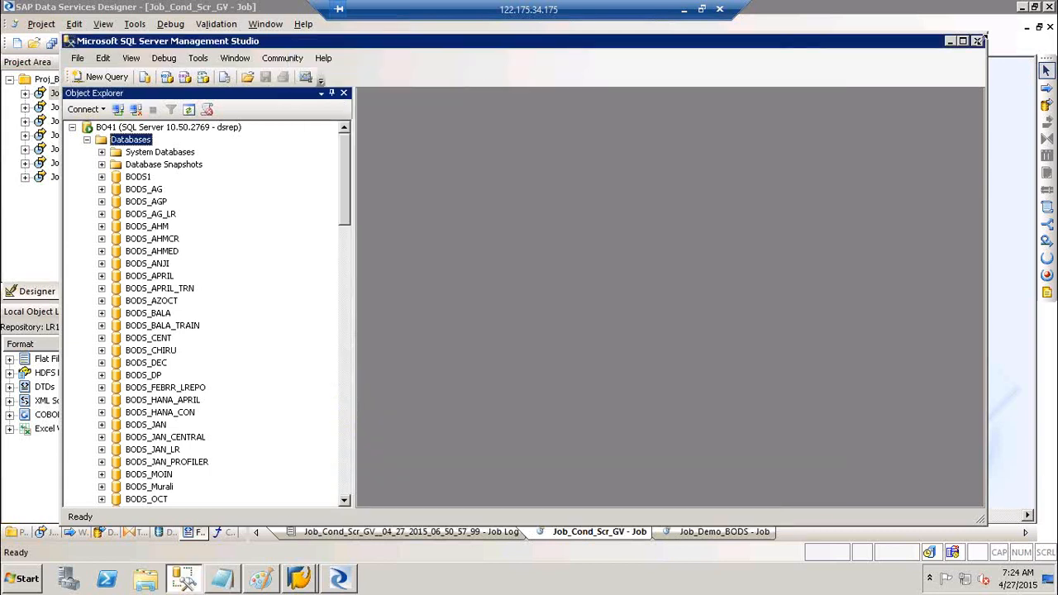
{"action": "left_click", "coordinate": [976, 41]}
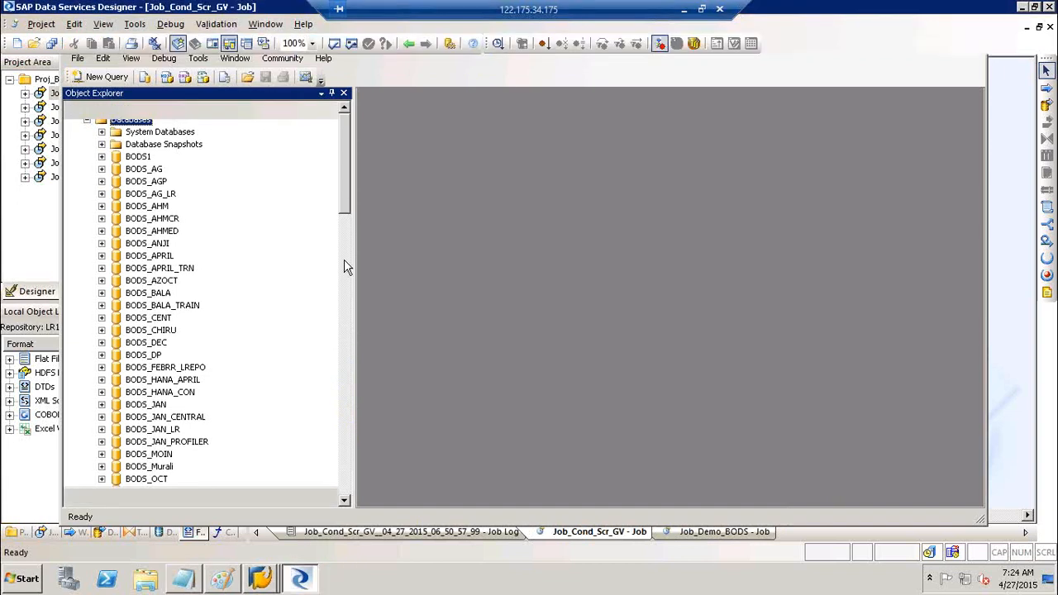
- Open DS_Target's edit window from the Datastores tab and show its advanced settings (server BO41, database Target)
{"action": "left_click", "coordinate": [165, 532]}
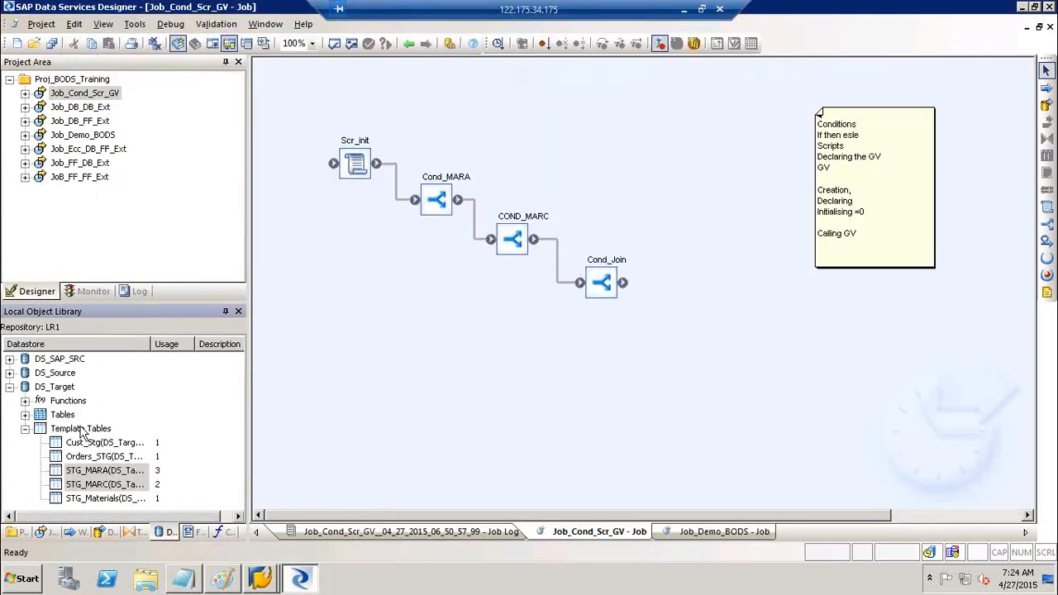
{"action": "double_click", "coordinate": [45, 388]}
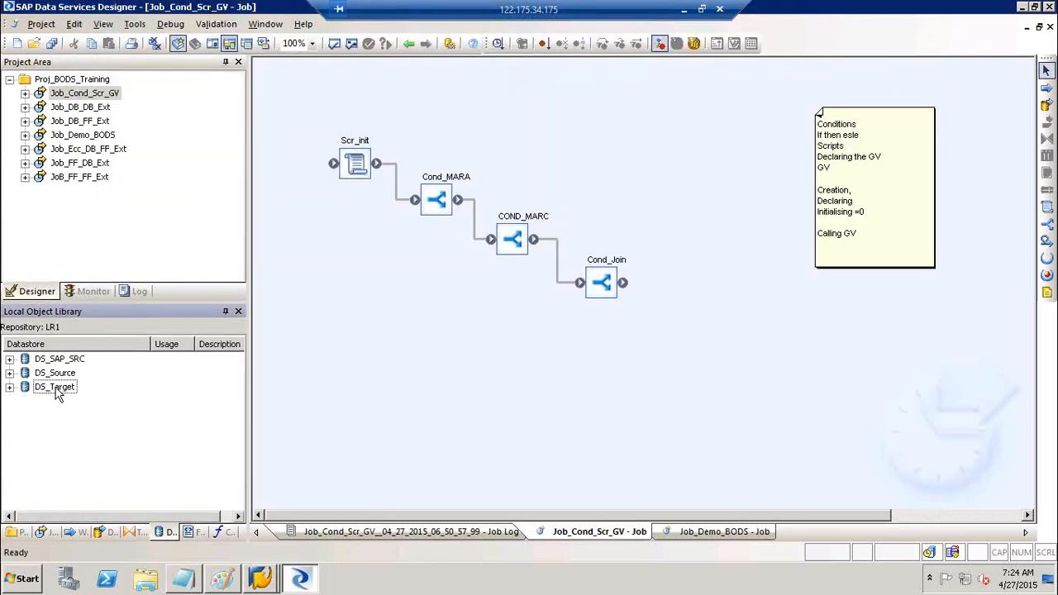
{"action": "left_click", "coordinate": [56, 388]}
{"action": "right_click", "coordinate": [56, 390]}
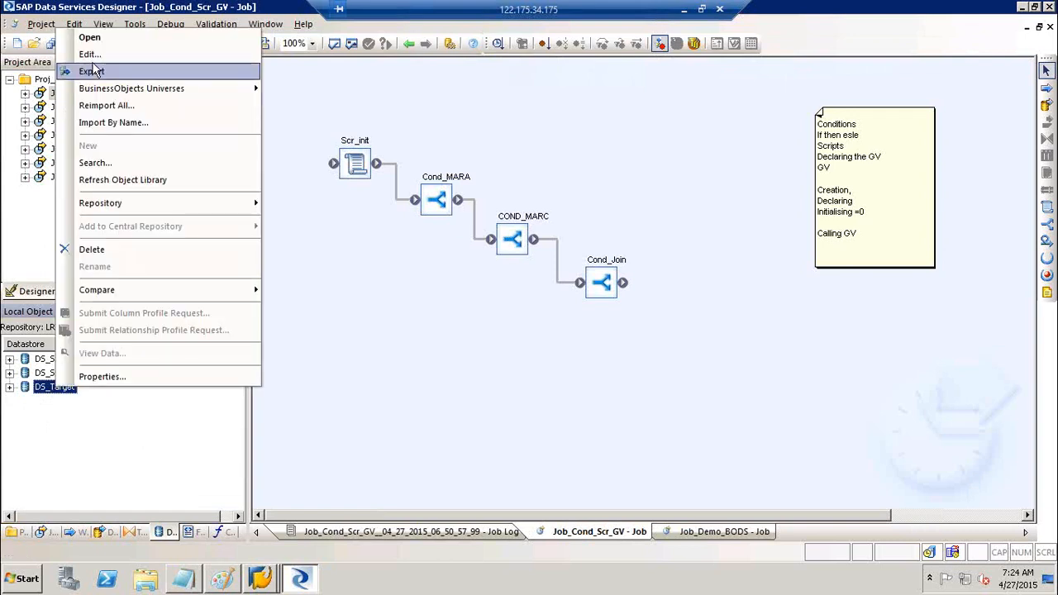
{"action": "left_click", "coordinate": [96, 56]}
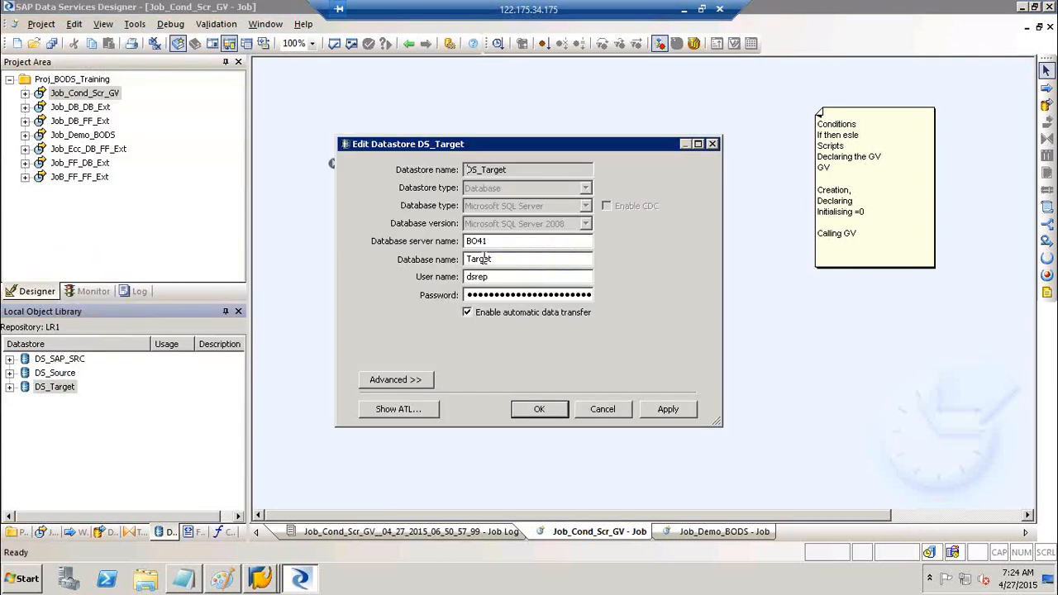
{"action": "left_click_drag", "start_coordinate": [515, 260], "coordinate": [357, 263]}
{"action": "left_click", "coordinate": [420, 379]}
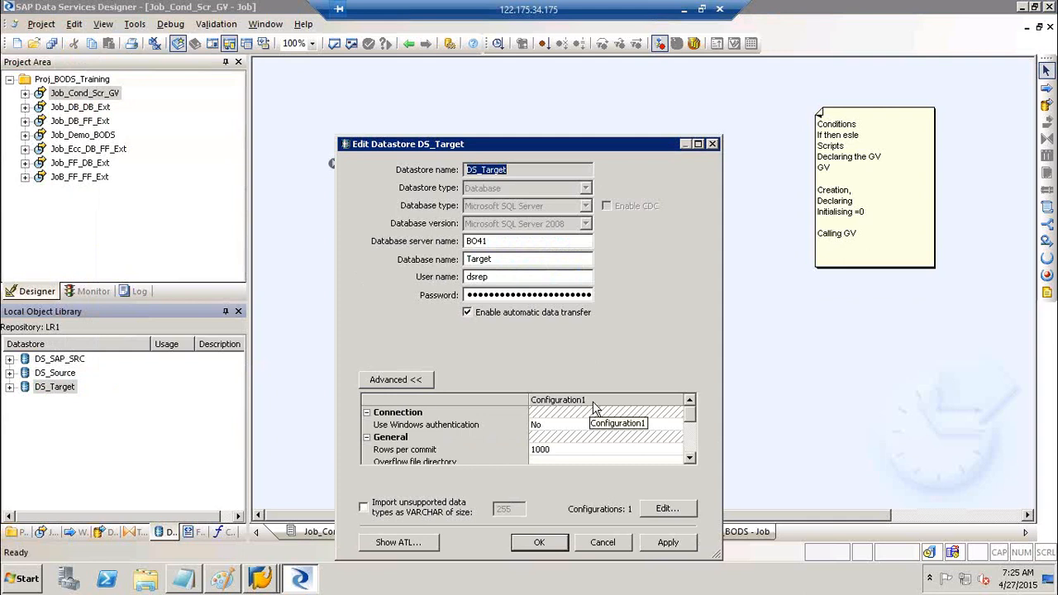
{"action": "left_click_drag", "start_coordinate": [510, 151], "coordinate": [514, 74]}
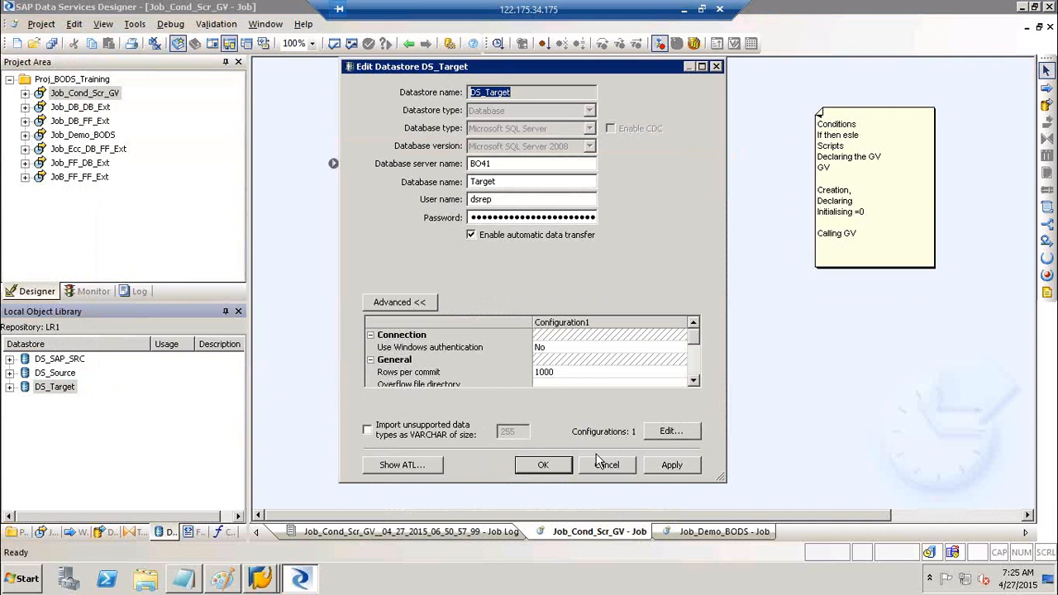
- Open DS_Target's configurations editor, duplicate Configuration1 twice and maximize the window
{"action": "left_click", "coordinate": [691, 439]}
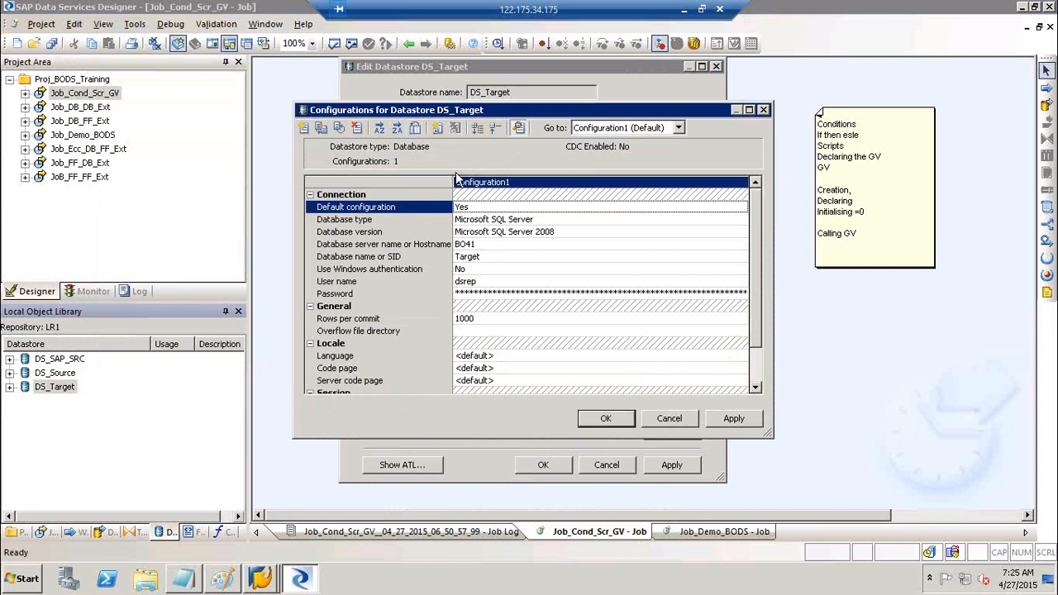
{"action": "left_click", "coordinate": [320, 128]}
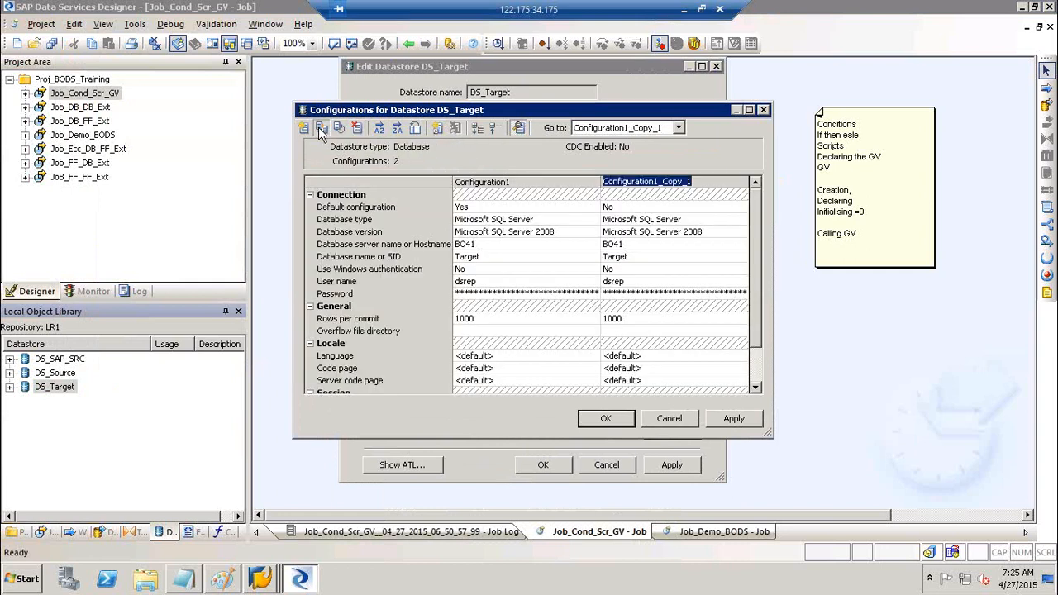
{"action": "left_click", "coordinate": [321, 128]}
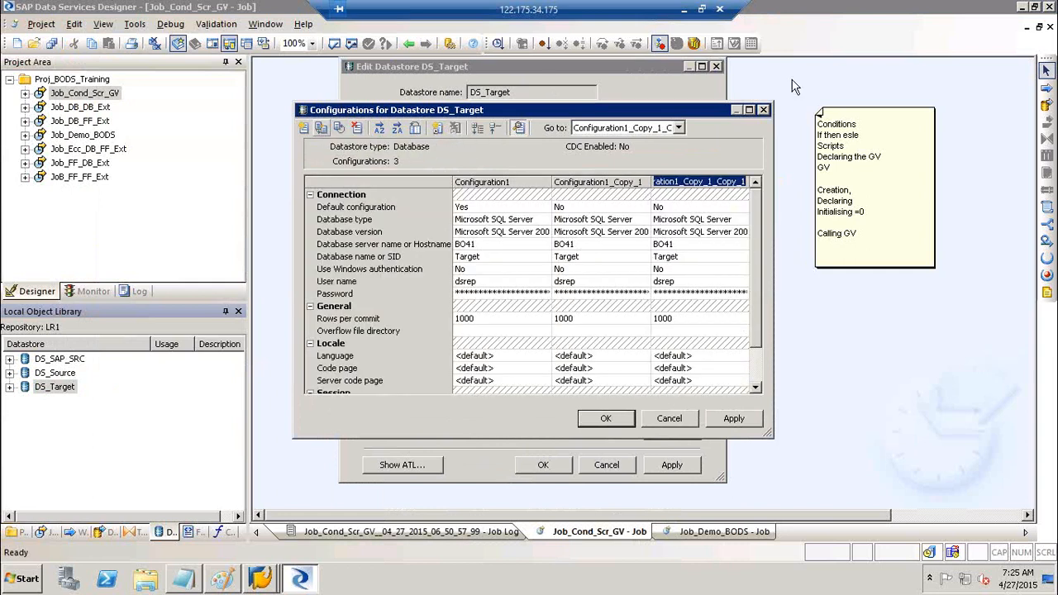
{"action": "left_click", "coordinate": [749, 110]}
{"action": "left_click", "coordinate": [217, 78]}
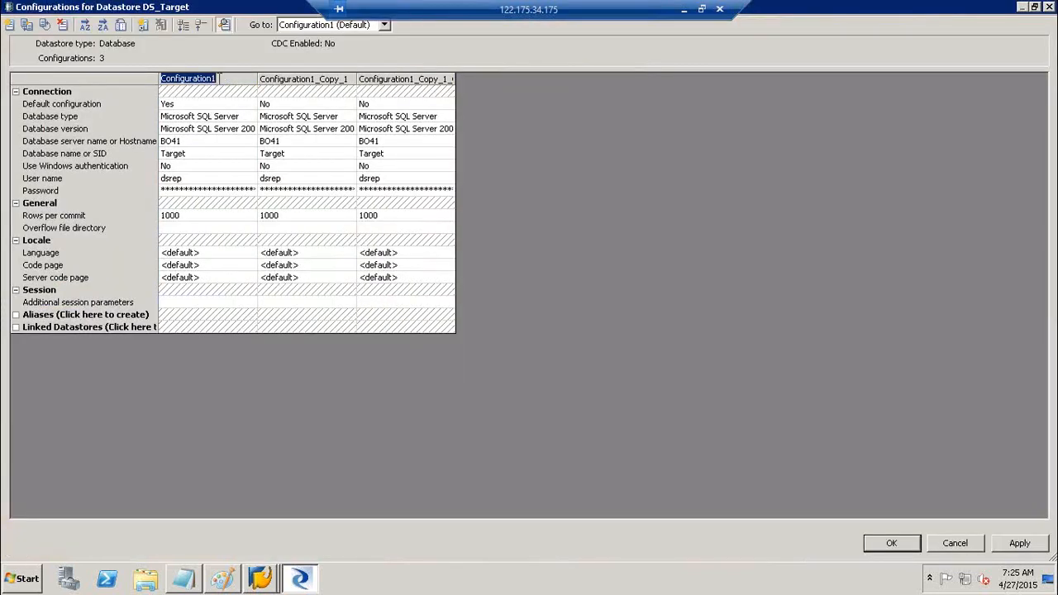
- Rename the three DS_Target configurations to DEV, QA and PROD
{"action": "type", "text": "DEV"}
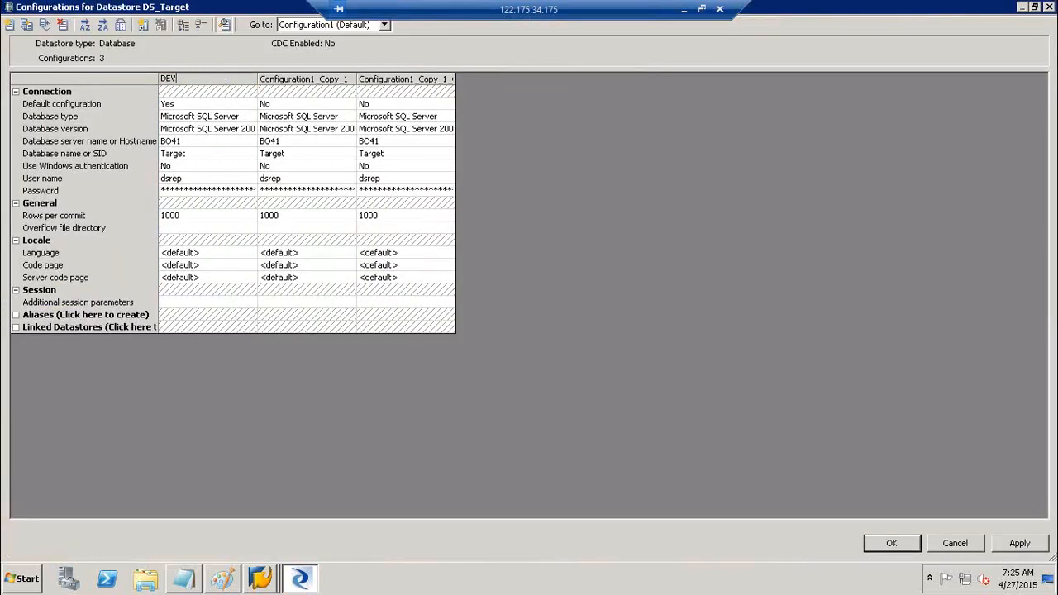
{"action": "left_click", "coordinate": [345, 83]}
{"action": "left_click", "coordinate": [344, 82]}
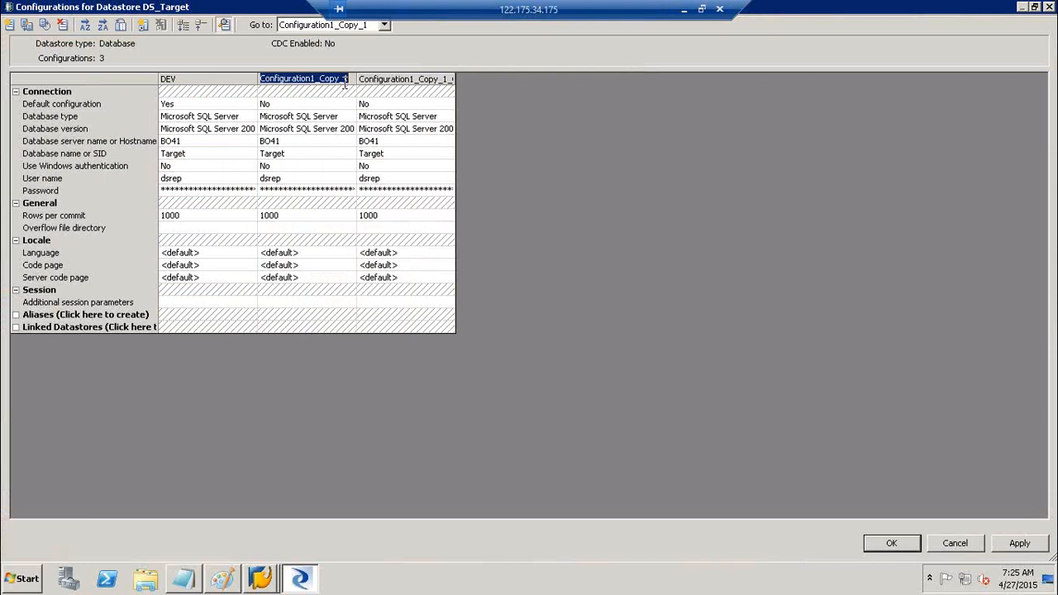
{"action": "type", "text": "QA"}
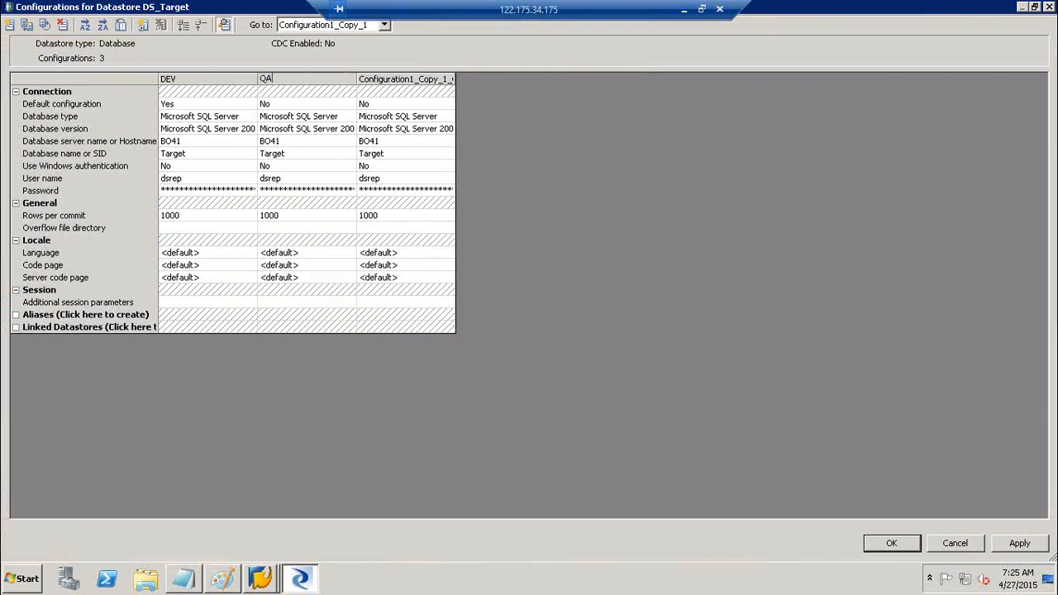
{"action": "double_click", "coordinate": [405, 78]}
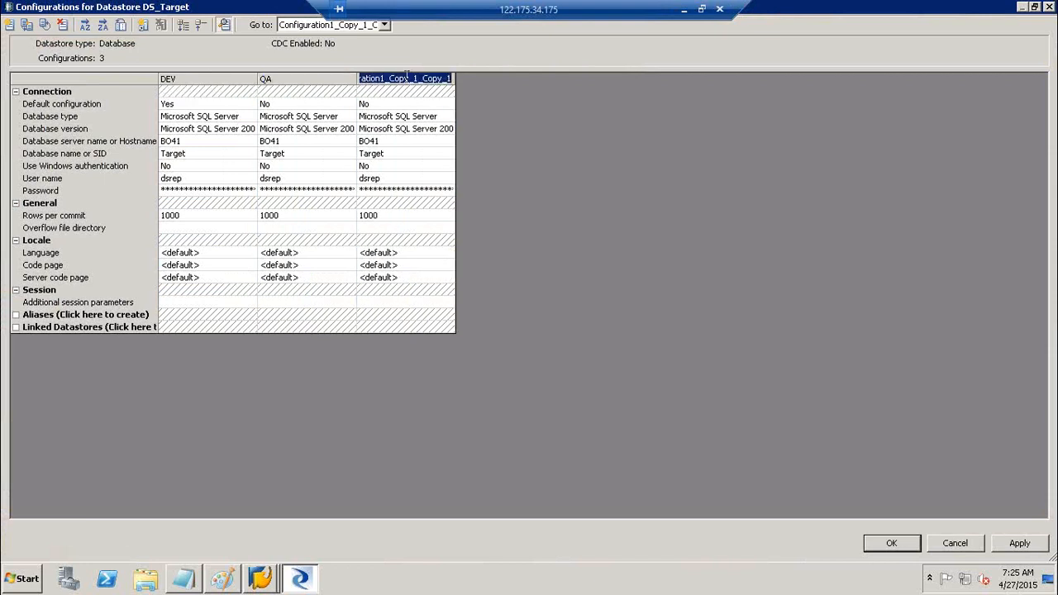
{"action": "type", "text": "PROD"}
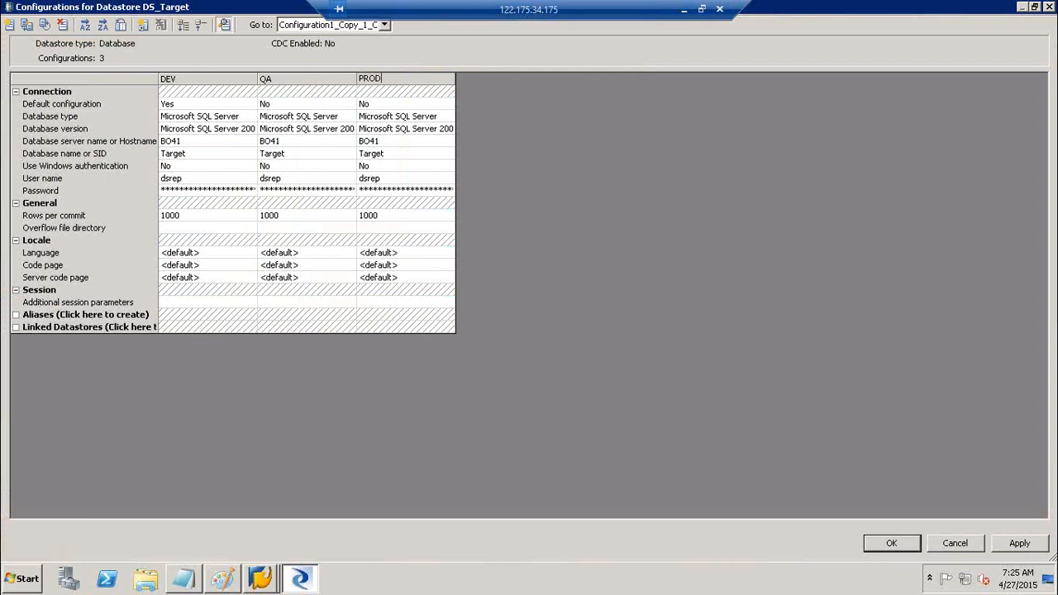
- Check the DEV, QA and PROD connection values, keep PROD's server as BO41, and close the editor
{"action": "left_click", "coordinate": [191, 145]}
{"action": "left_click", "coordinate": [197, 152]}
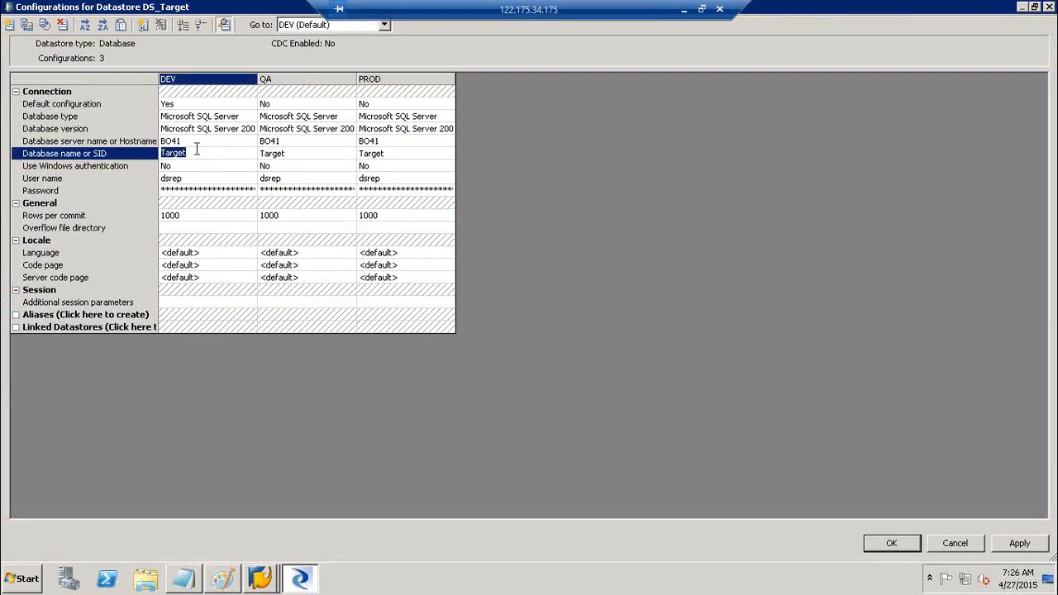
{"action": "left_click", "coordinate": [198, 178]}
{"action": "left_click", "coordinate": [198, 188]}
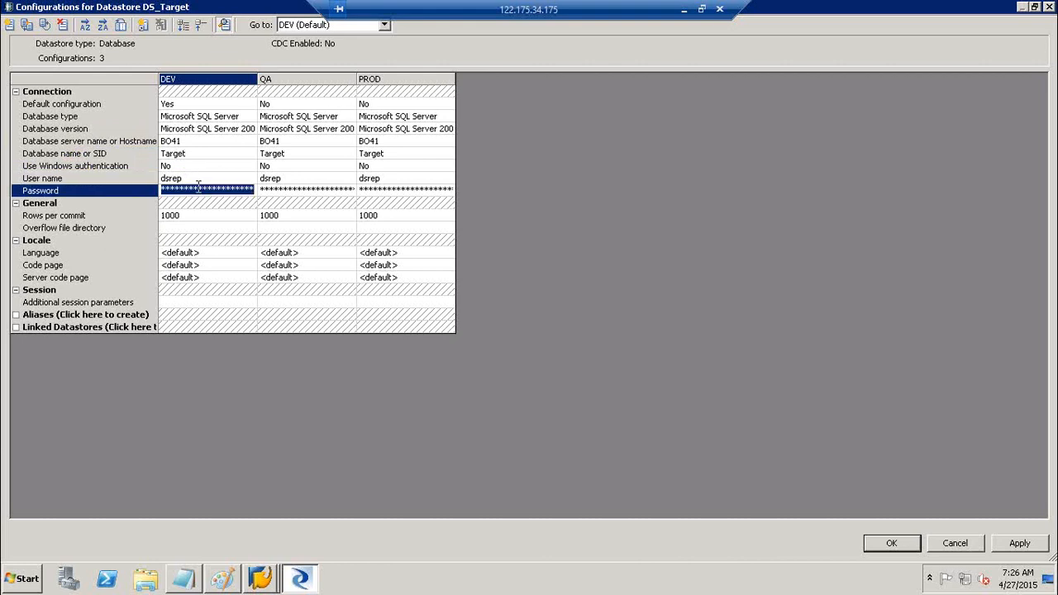
{"action": "left_click", "coordinate": [304, 141]}
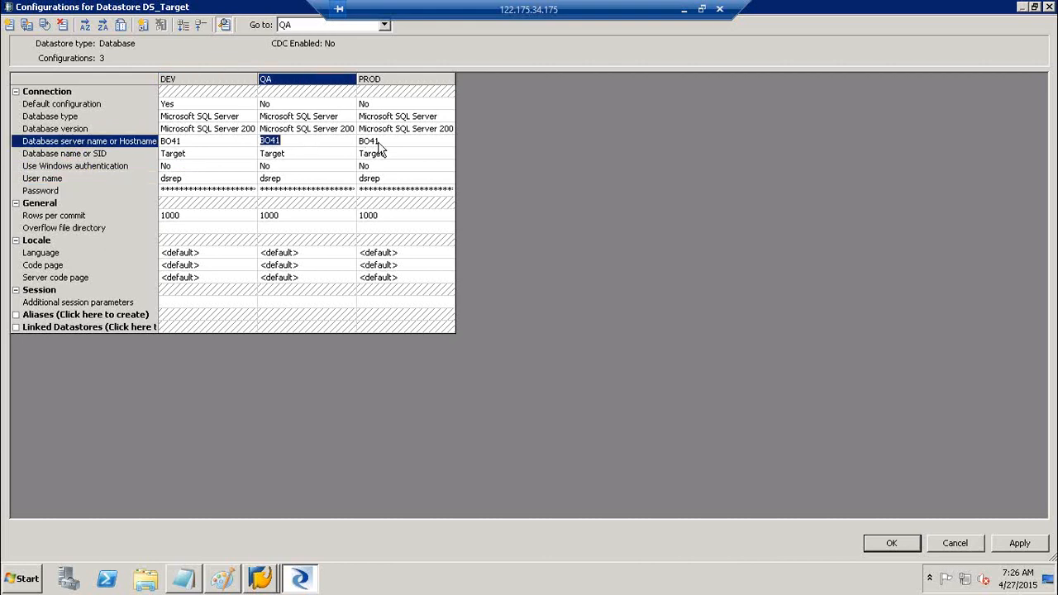
{"action": "left_click", "coordinate": [378, 146]}
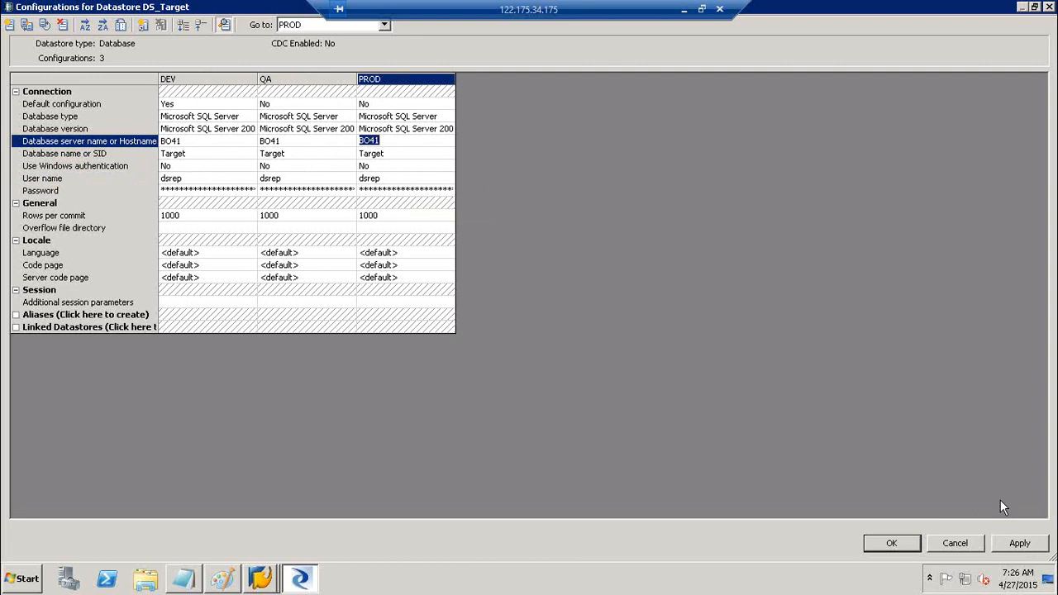
{"action": "left_click", "coordinate": [1021, 545]}
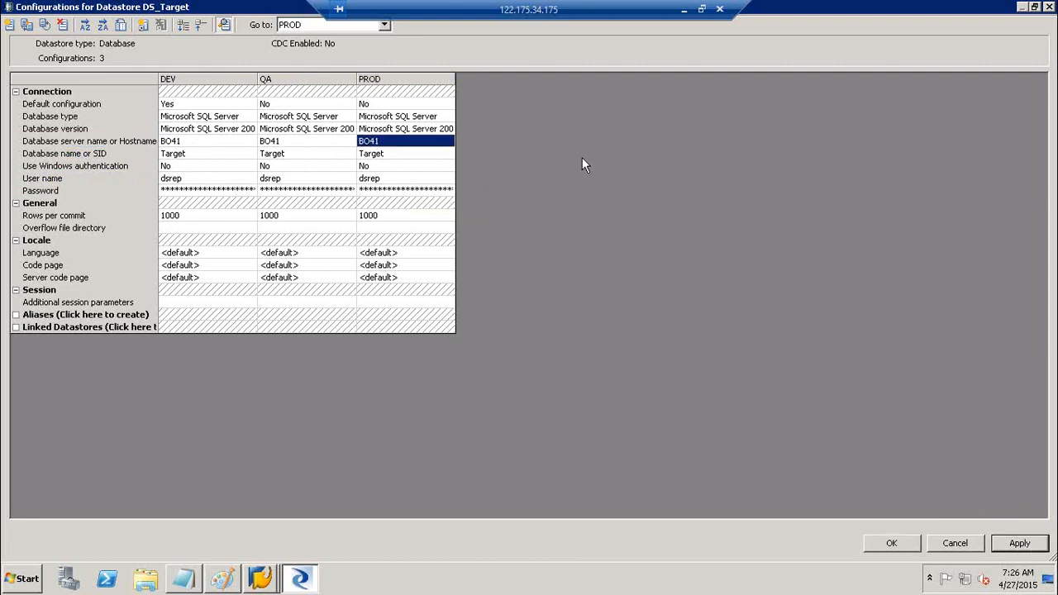
{"action": "left_click", "coordinate": [287, 146]}
{"action": "double_click", "coordinate": [391, 142]}
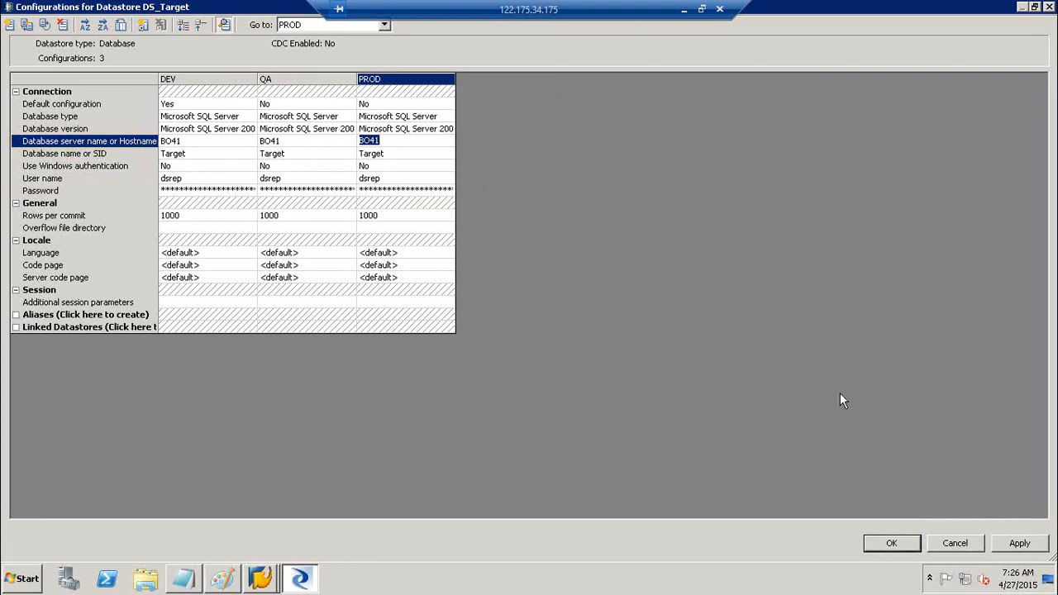
{"action": "left_click", "coordinate": [1022, 545]}
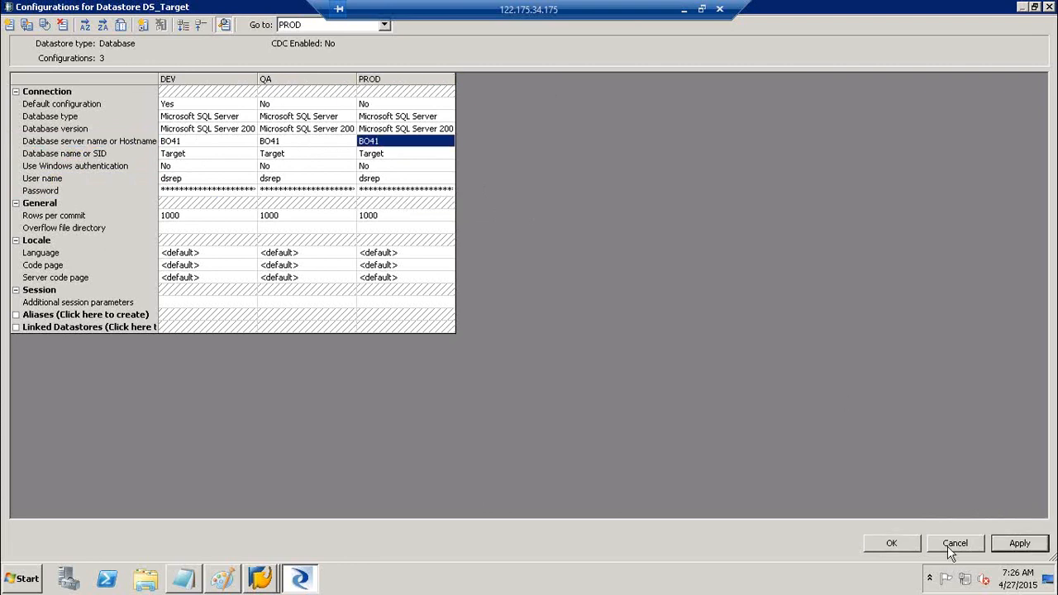
{"action": "left_click", "coordinate": [894, 543]}
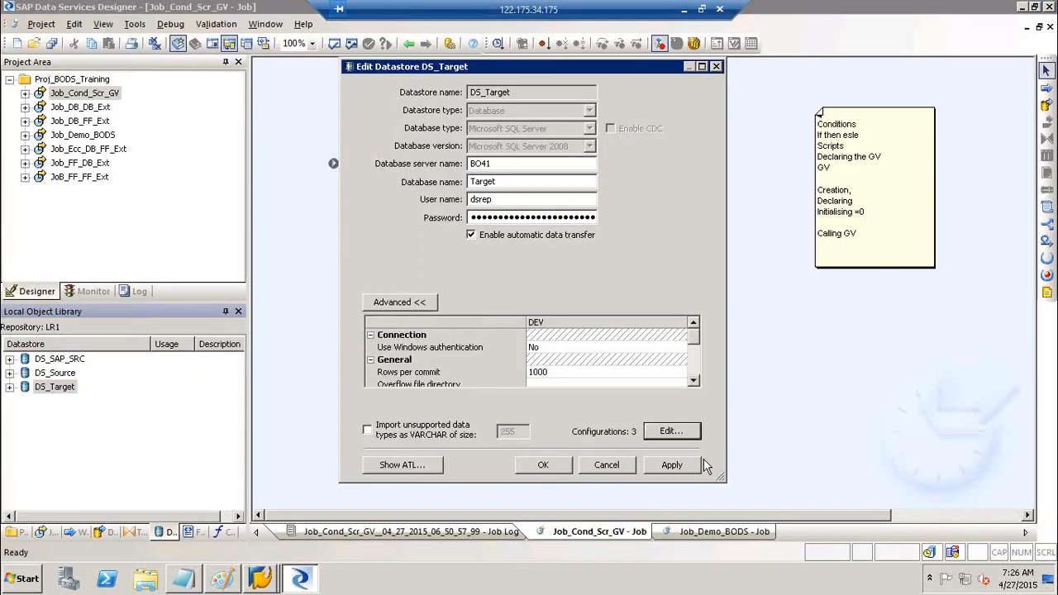
- Apply the changes, reopen the configurations, try QA and PROD as default, then restore DEV
{"action": "left_click", "coordinate": [683, 467]}
{"action": "left_click", "coordinate": [661, 438]}
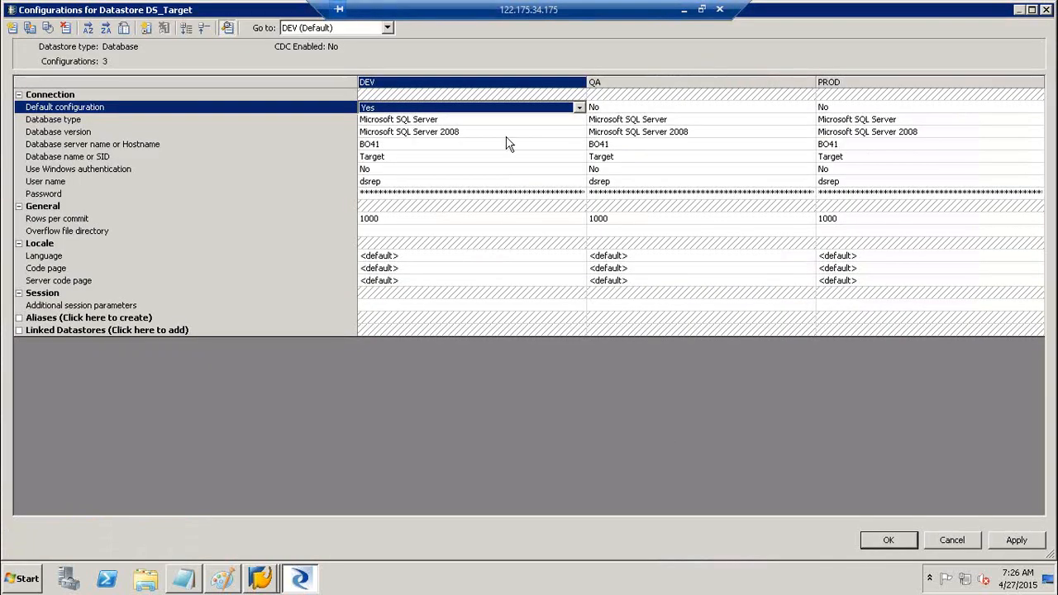
{"action": "left_click", "coordinate": [492, 109]}
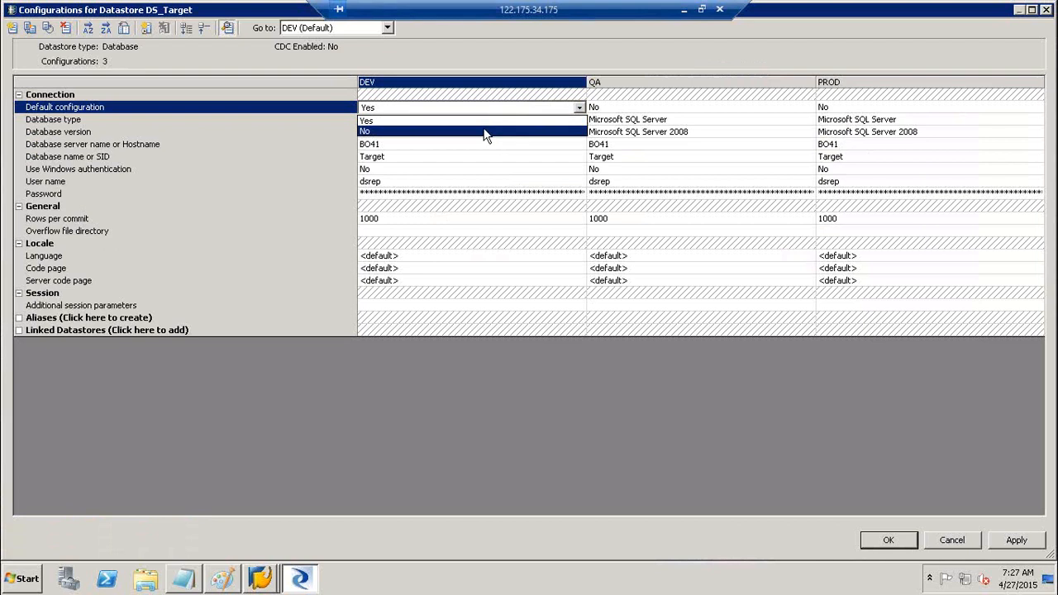
{"action": "left_click", "coordinate": [486, 123]}
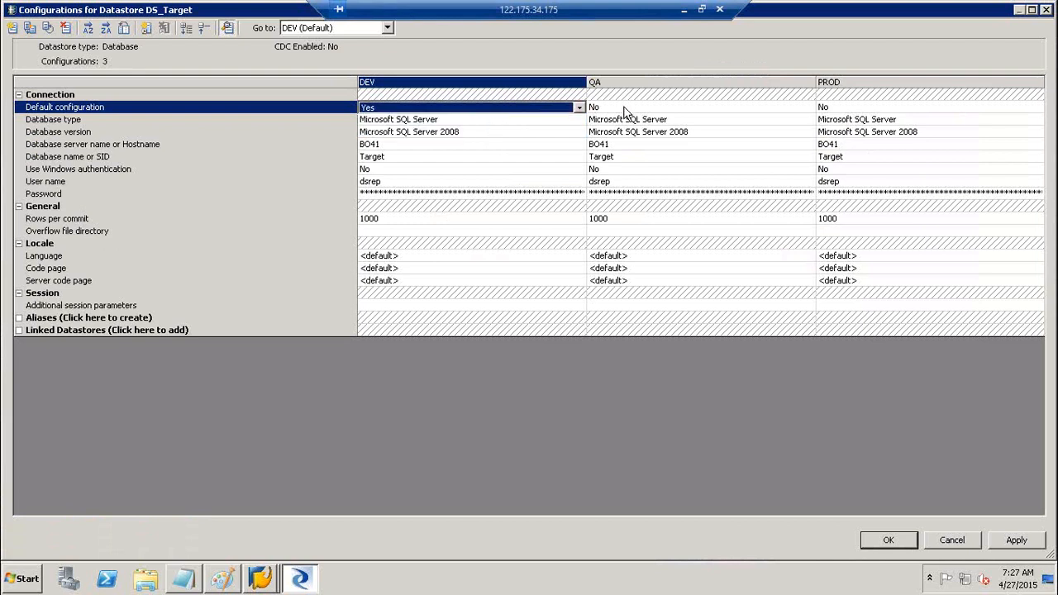
{"action": "left_click", "coordinate": [626, 114]}
{"action": "left_click", "coordinate": [620, 123]}
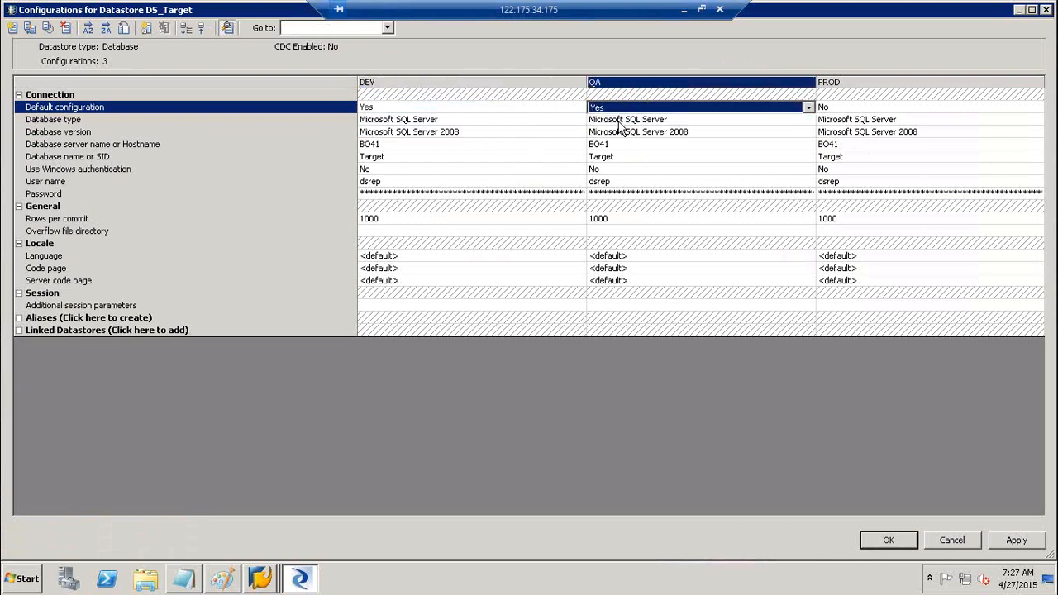
{"action": "left_click", "coordinate": [847, 109]}
{"action": "left_click", "coordinate": [846, 110]}
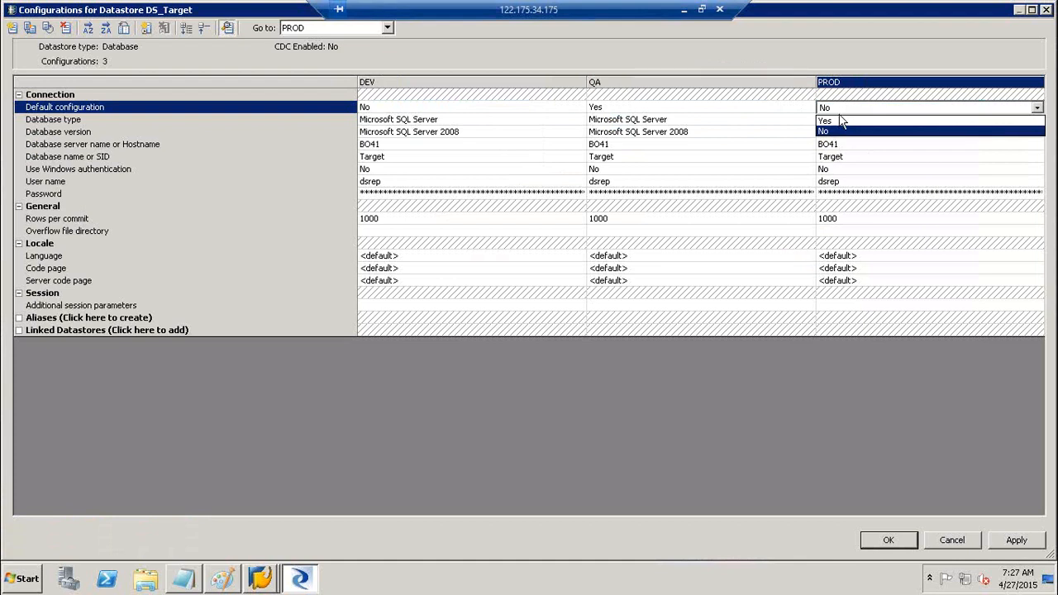
{"action": "left_click", "coordinate": [838, 122]}
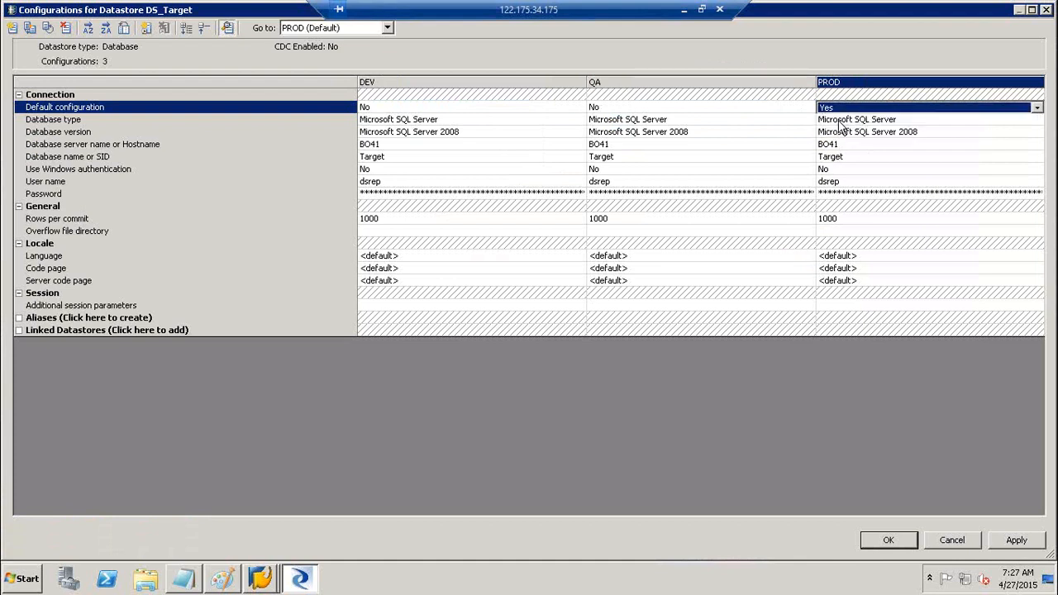
{"action": "left_click", "coordinate": [524, 109]}
{"action": "left_click", "coordinate": [524, 108]}
{"action": "left_click", "coordinate": [506, 121]}
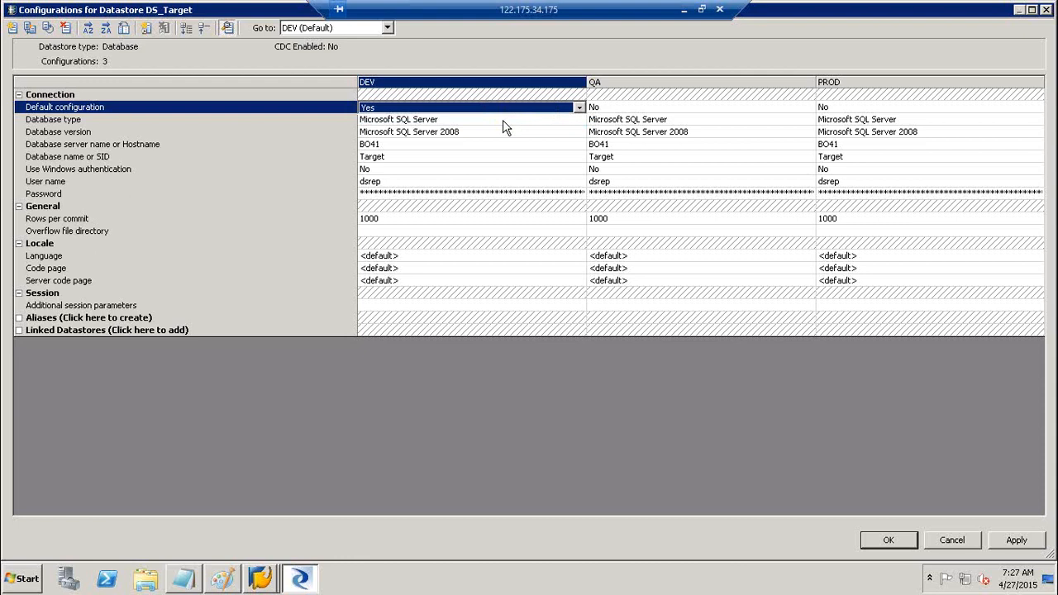
- Apply and close the configurations editor and DS_Target's edit window with DEV as default
{"action": "left_click", "coordinate": [1017, 540]}
{"action": "left_click", "coordinate": [909, 542]}
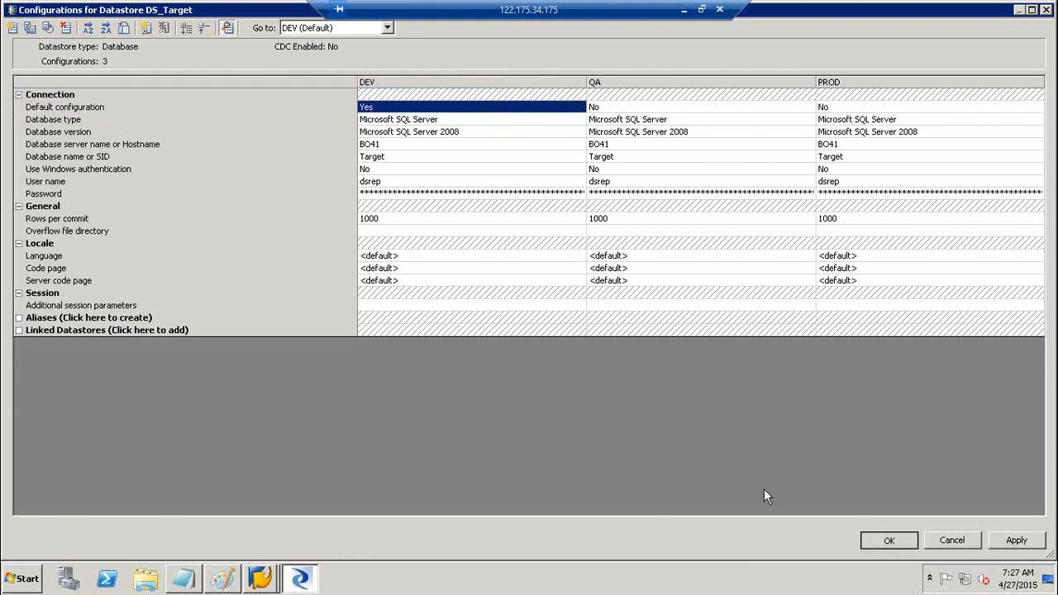
{"action": "left_click", "coordinate": [666, 465]}
{"action": "left_click", "coordinate": [539, 466]}
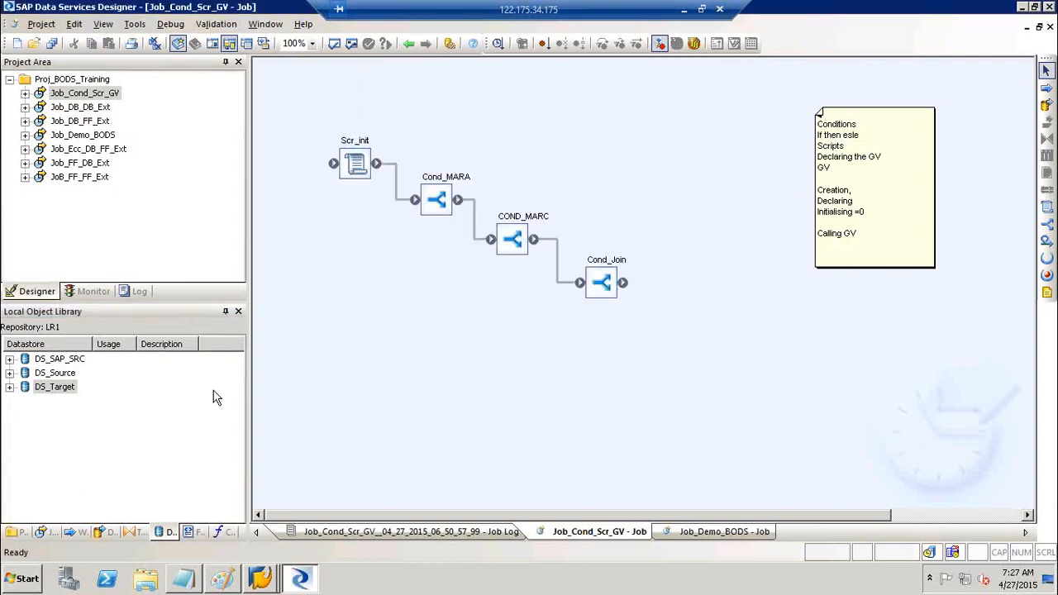
{"action": "left_click", "coordinate": [45, 376]}
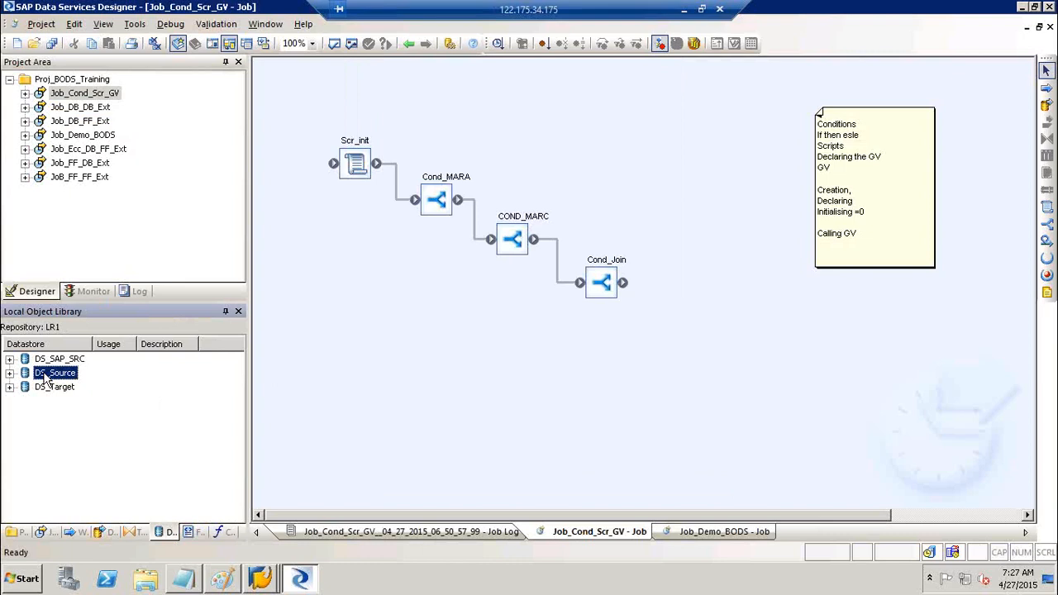
- Open DS_Source's advanced configurations editor and duplicate Configuration1 twice
{"action": "right_click", "coordinate": [45, 374]}
{"action": "left_click", "coordinate": [77, 41]}
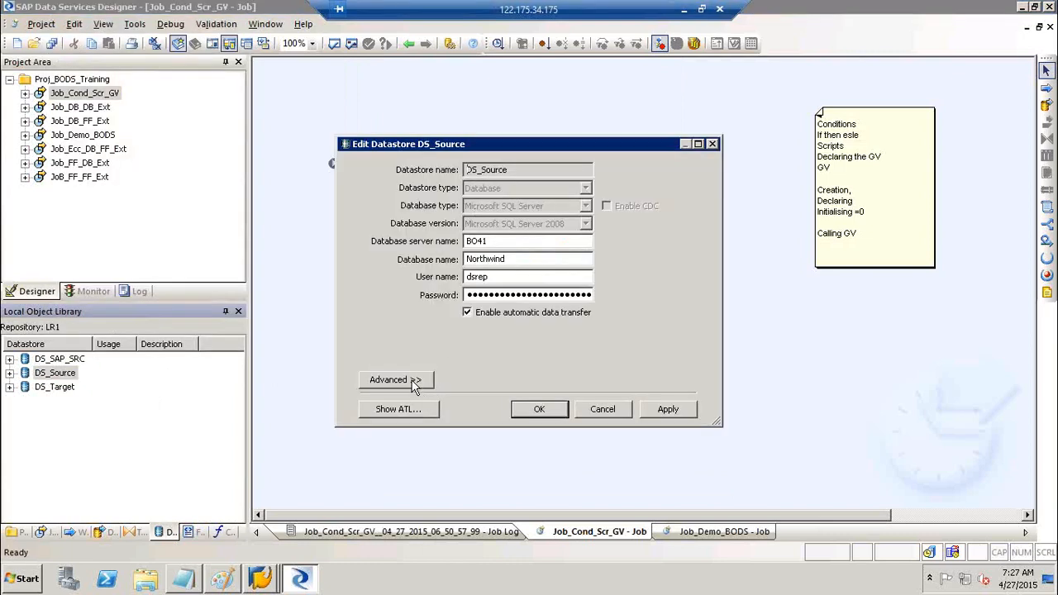
{"action": "left_click", "coordinate": [416, 379]}
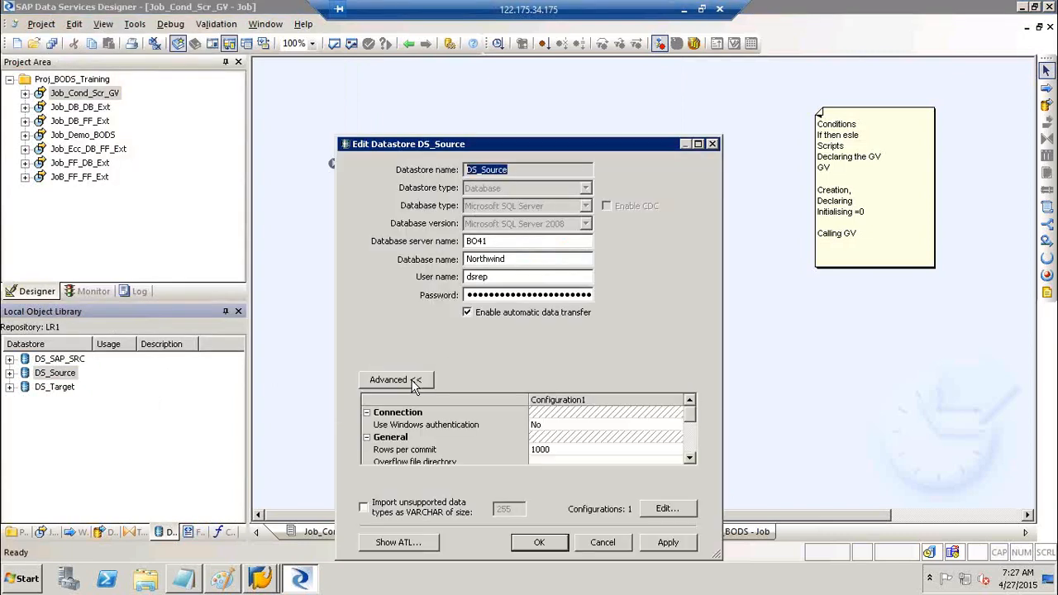
{"action": "left_click", "coordinate": [669, 509]}
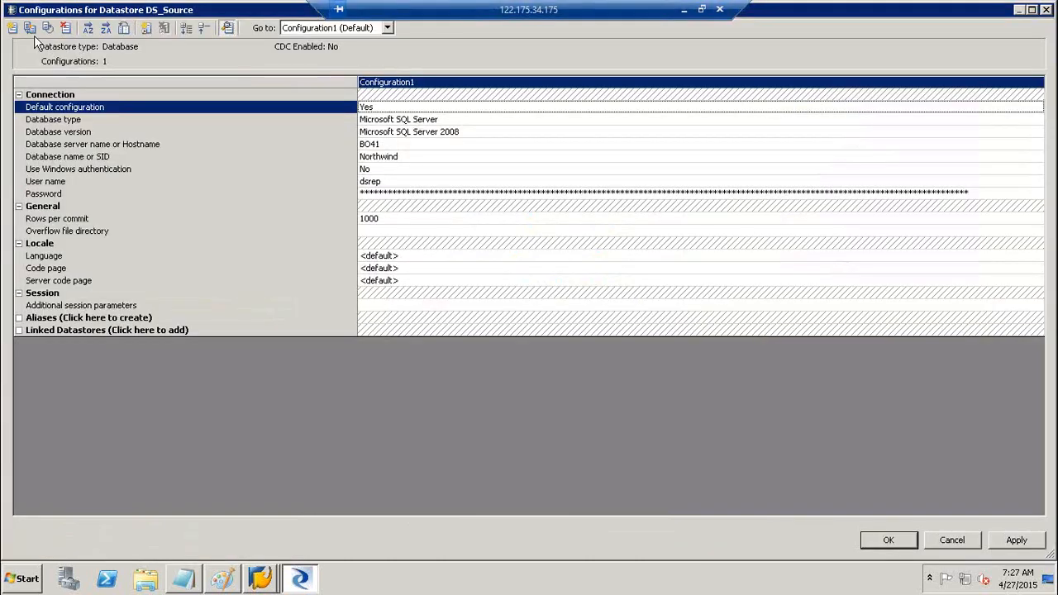
{"action": "left_click", "coordinate": [28, 33]}
{"action": "left_click", "coordinate": [28, 33]}
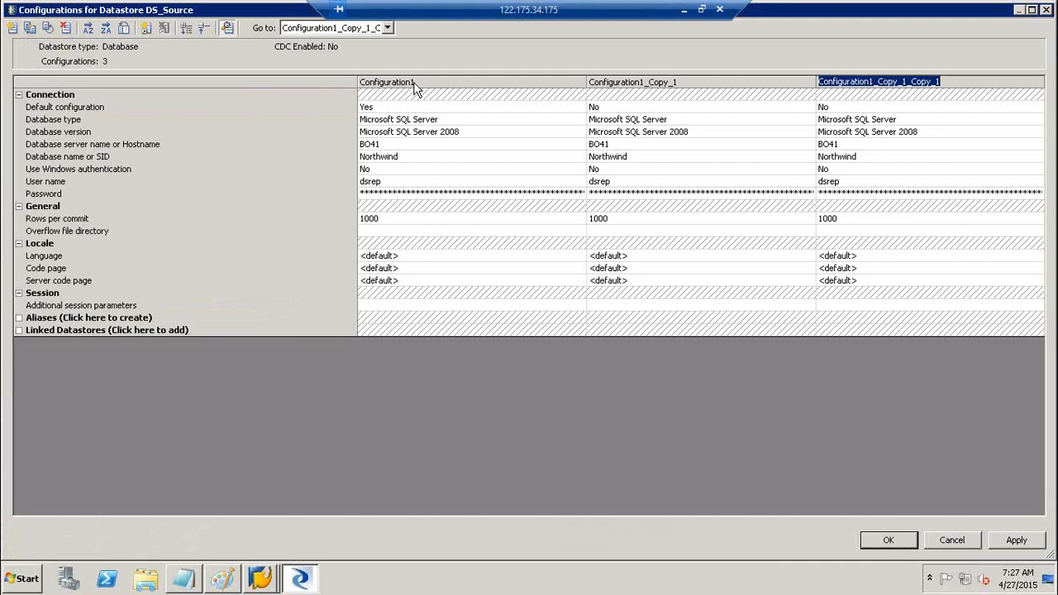
- Rename DS_Source's three configurations to DEV, QA and PROD
{"action": "left_click", "coordinate": [414, 86]}
{"action": "left_click", "coordinate": [414, 86]}
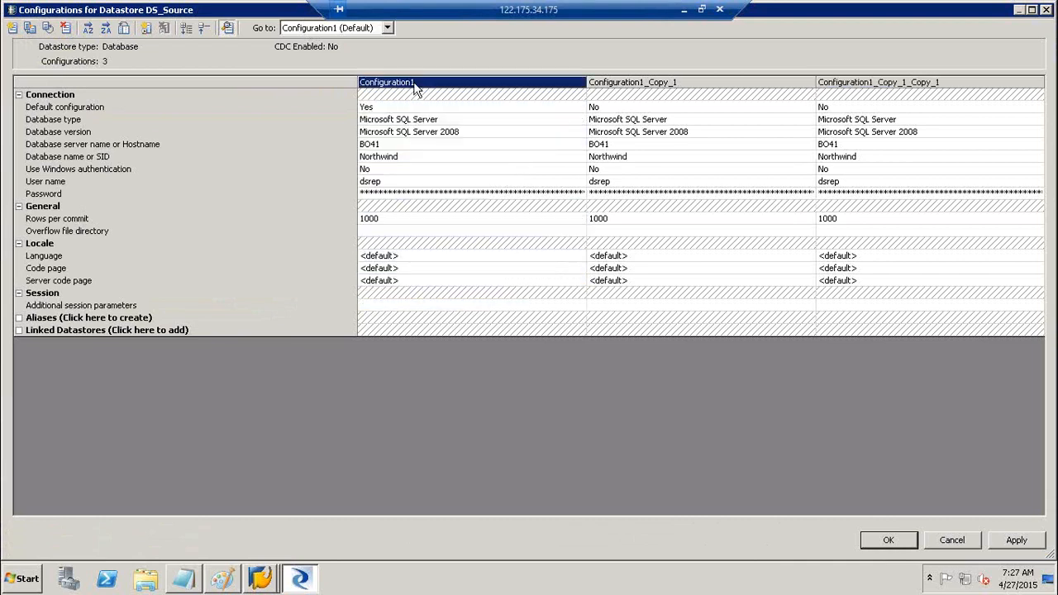
{"action": "right_click", "coordinate": [395, 83]}
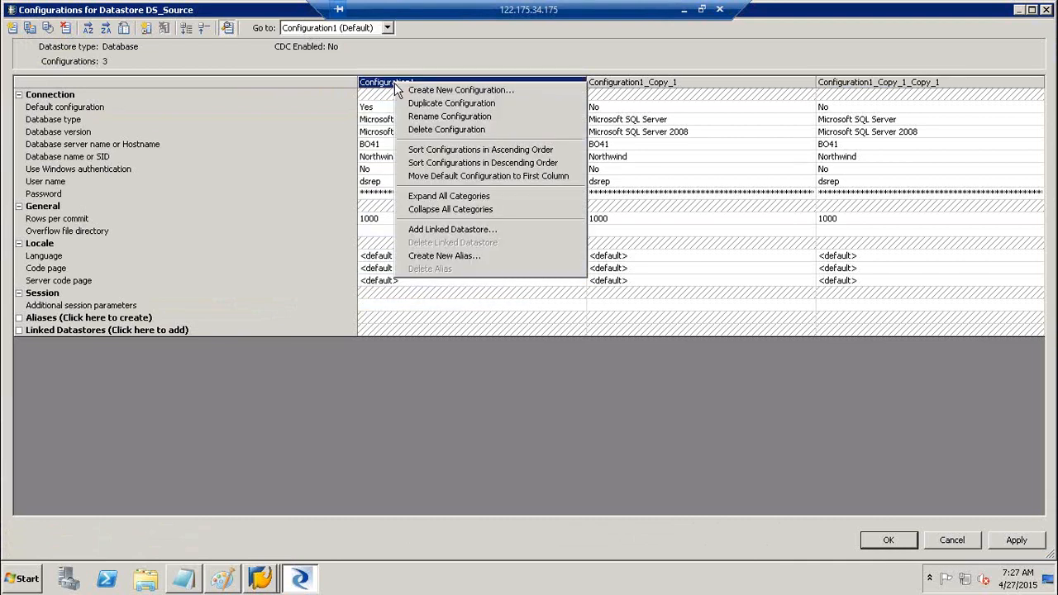
{"action": "left_click", "coordinate": [439, 120]}
{"action": "key", "text": "BackSpace"}
{"action": "type", "text": "DEV"}
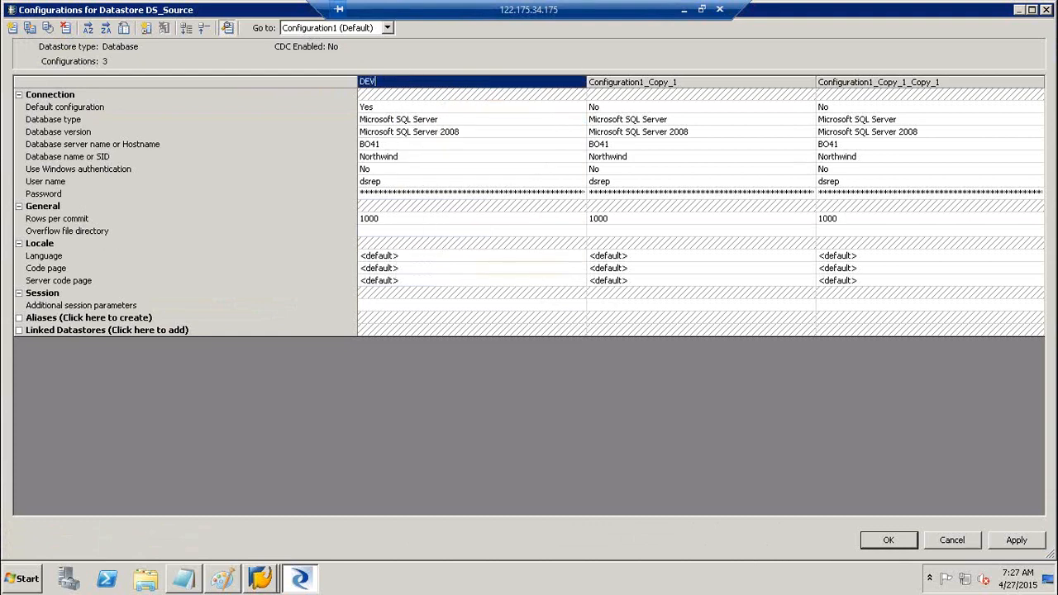
{"action": "left_click", "coordinate": [606, 82]}
{"action": "left_click", "coordinate": [607, 83]}
{"action": "type", "text": "QA"}
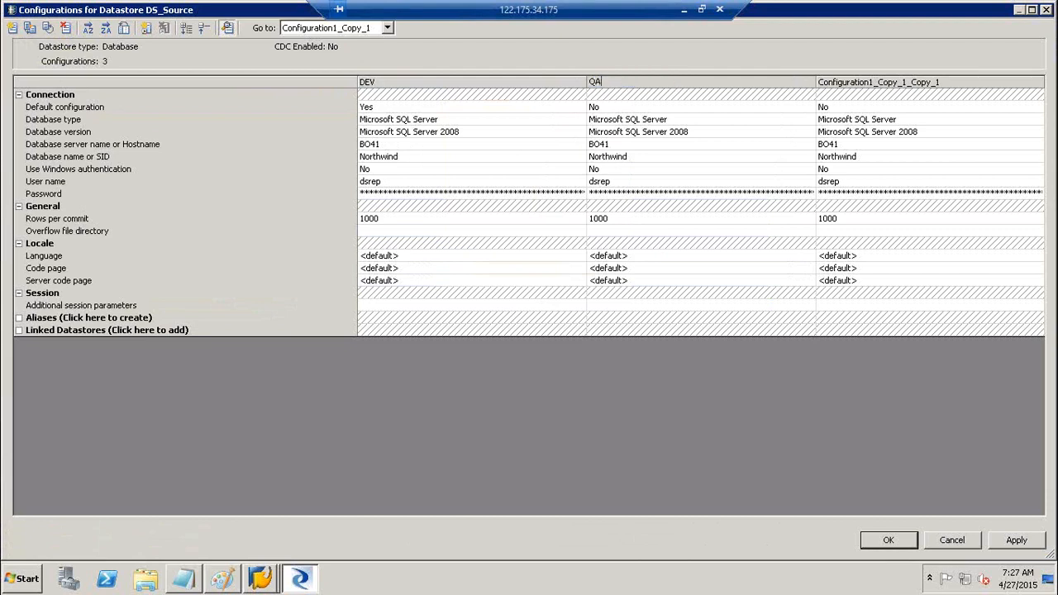
{"action": "left_click", "coordinate": [909, 88]}
{"action": "left_click", "coordinate": [909, 83]}
{"action": "type", "text": "PROD"}
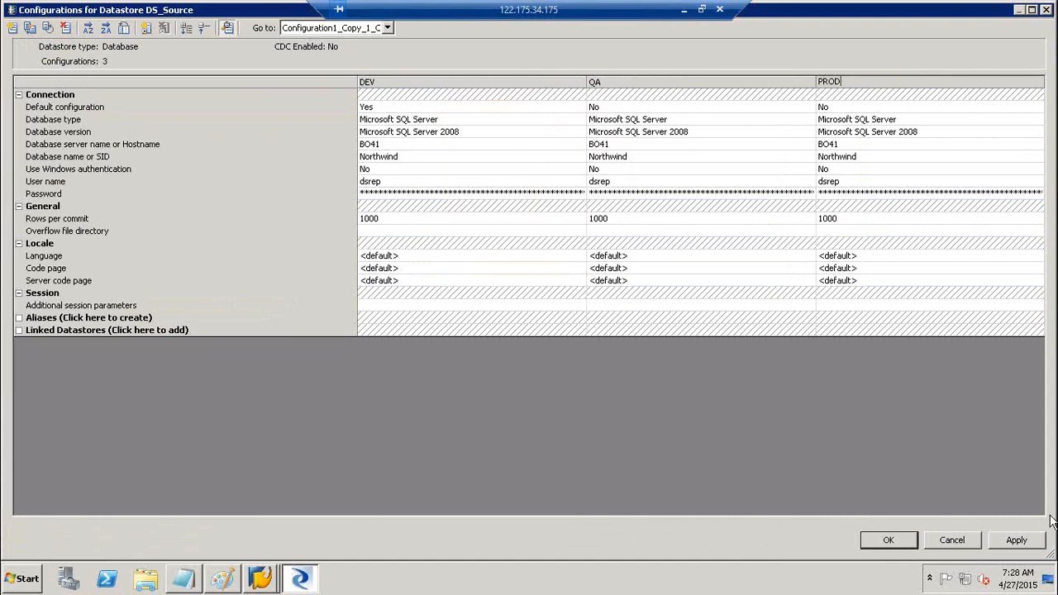
- Apply and confirm both the configurations window and the DS_Source datastore editor
{"action": "left_click", "coordinate": [1016, 547]}
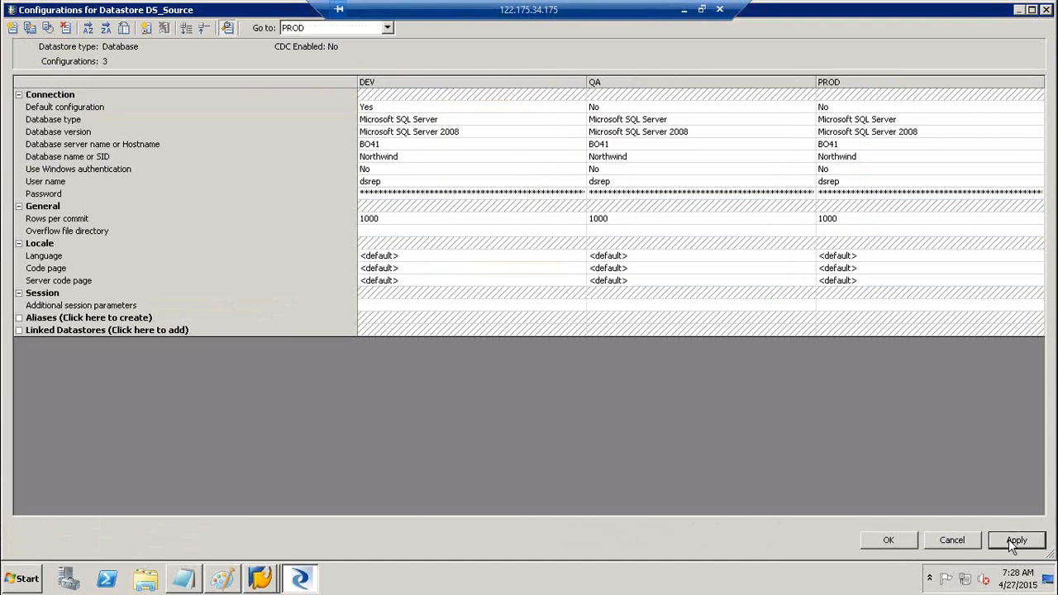
{"action": "left_click", "coordinate": [906, 540]}
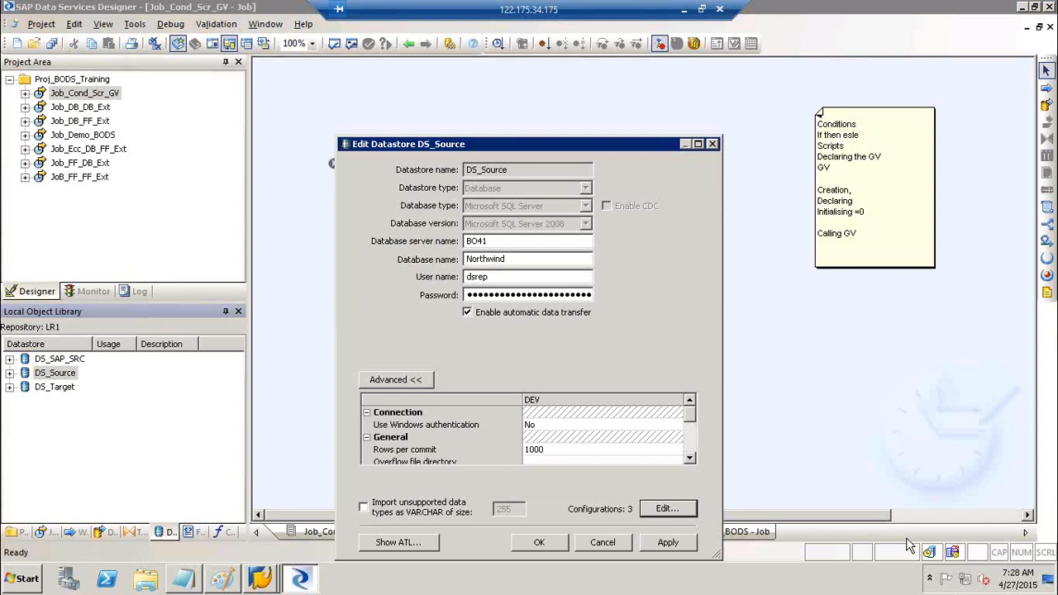
{"action": "left_click", "coordinate": [668, 542]}
{"action": "left_click", "coordinate": [542, 542]}
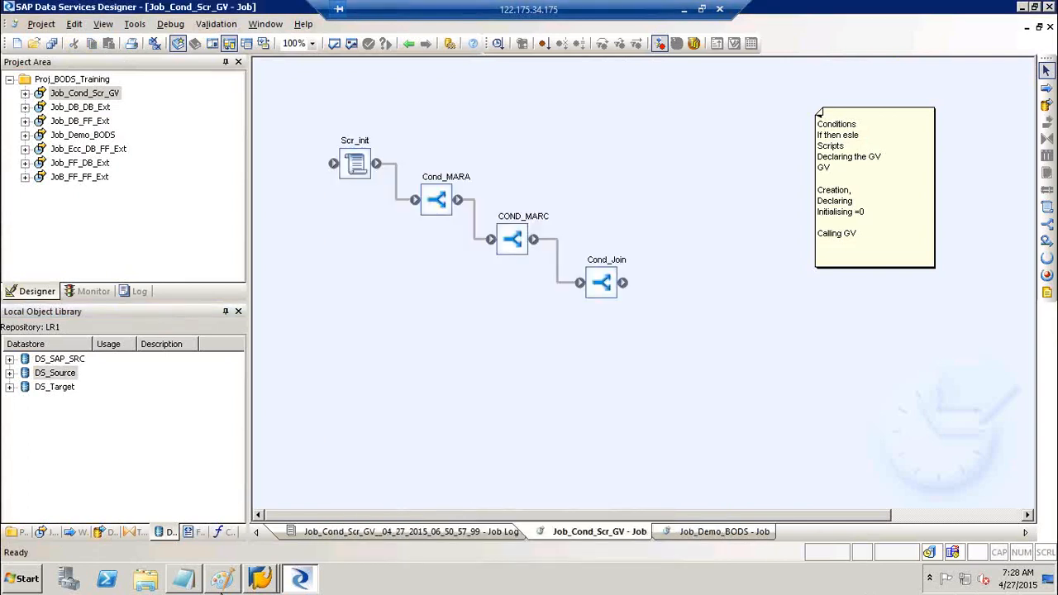
{"action": "left_click", "coordinate": [221, 578]}
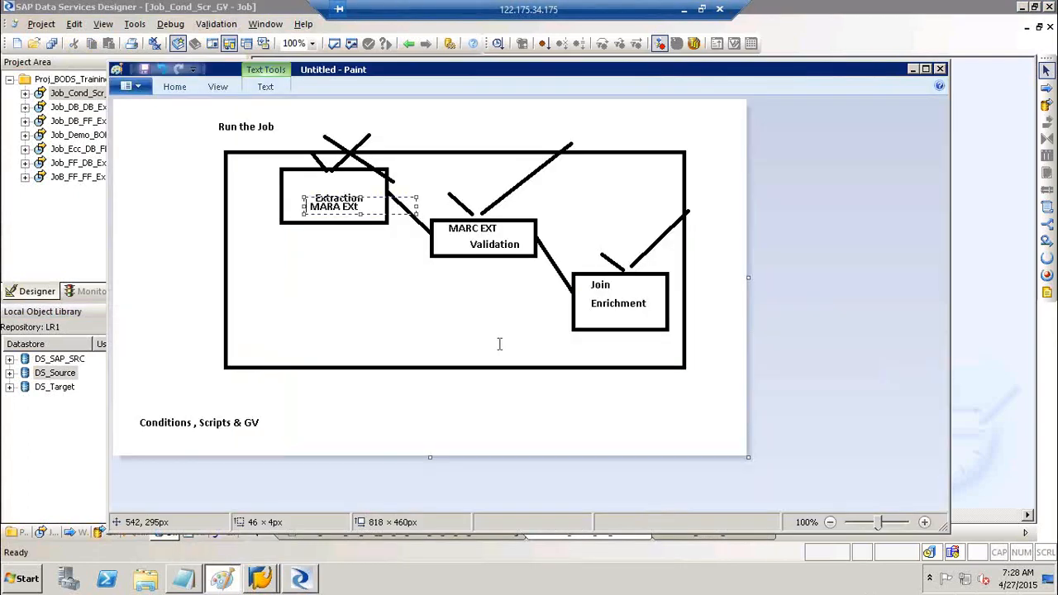
- In the local Excel workbook, add the labels Admin in B14 and CR in B9
{"action": "left_click", "coordinate": [686, 9]}
{"action": "left_click", "coordinate": [159, 346]}
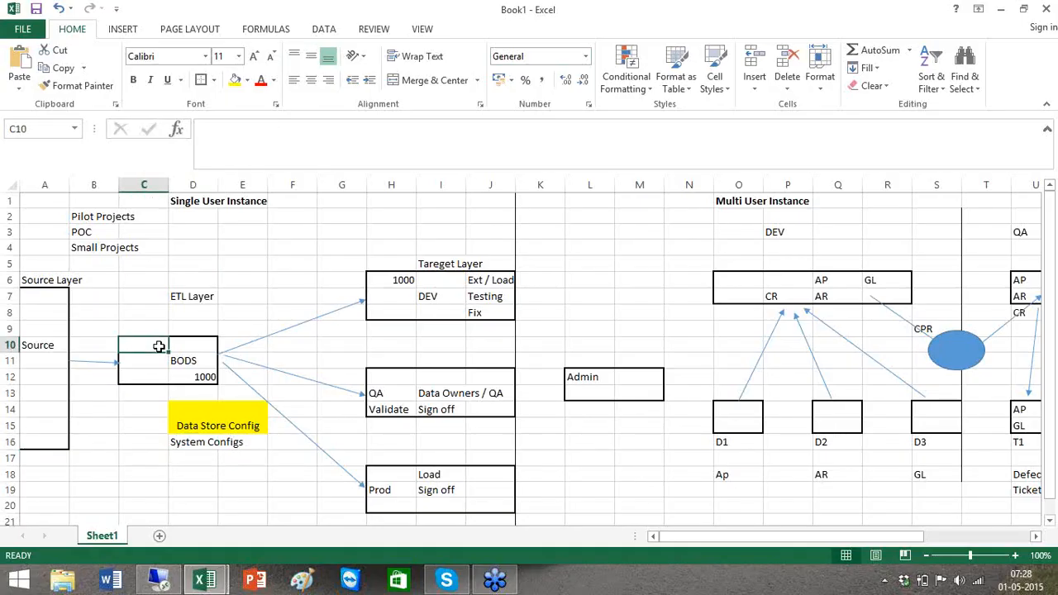
{"action": "left_click", "coordinate": [124, 407]}
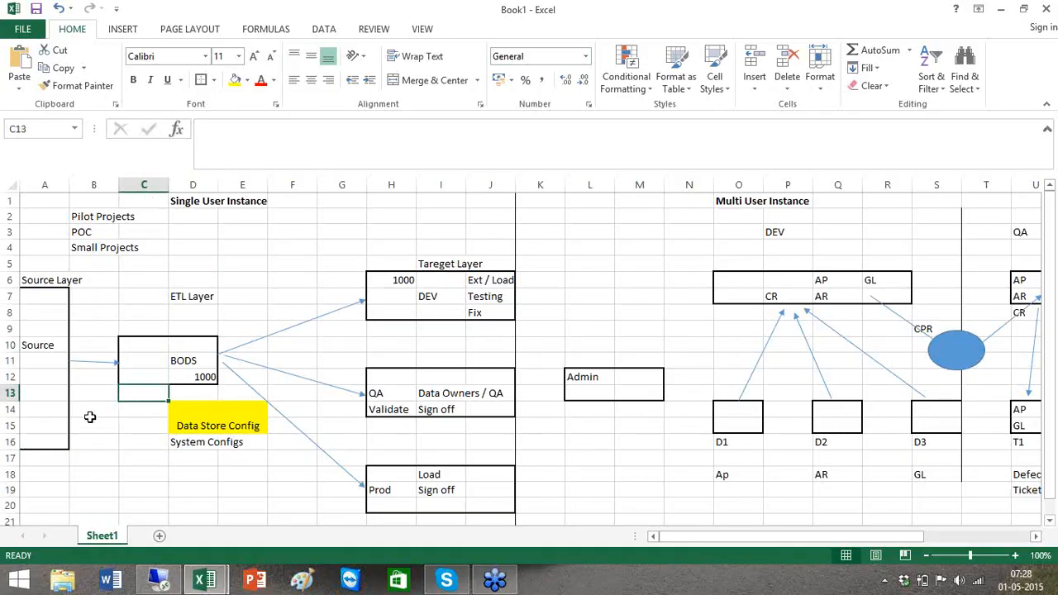
{"action": "left_click", "coordinate": [89, 416]}
{"action": "left_click_drag", "start_coordinate": [89, 416], "coordinate": [113, 419]}
{"action": "type", "text": "Admin"}
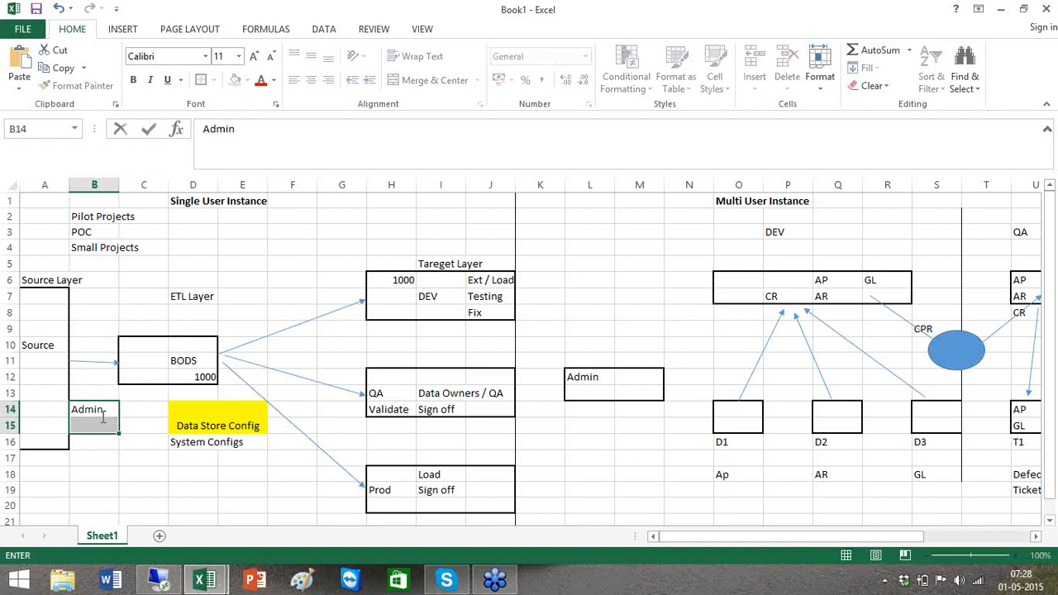
{"action": "left_click", "coordinate": [92, 328]}
{"action": "type", "text": "CR"}
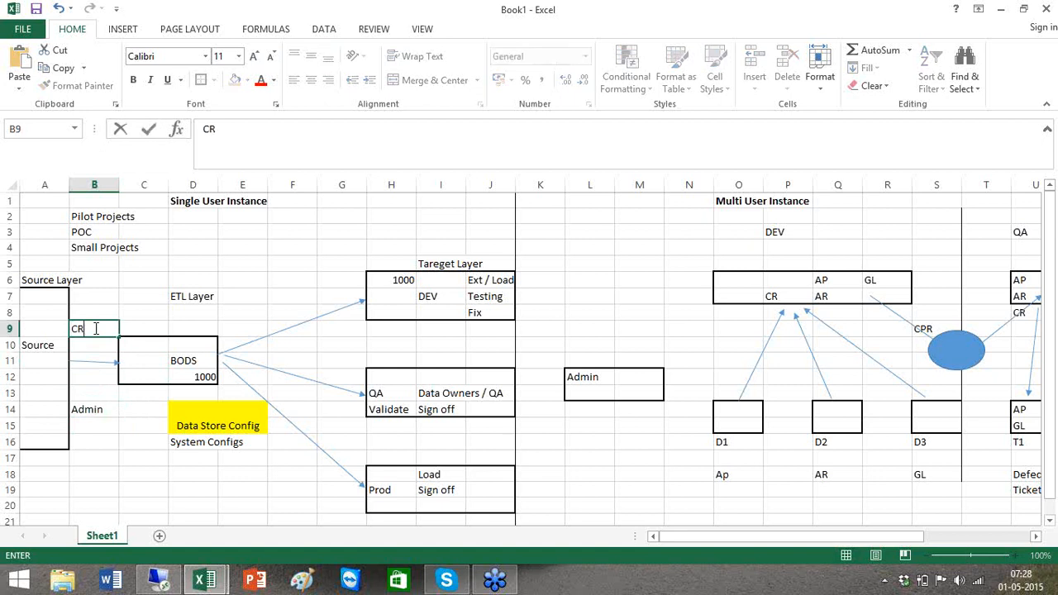
{"action": "left_click", "coordinate": [95, 418]}
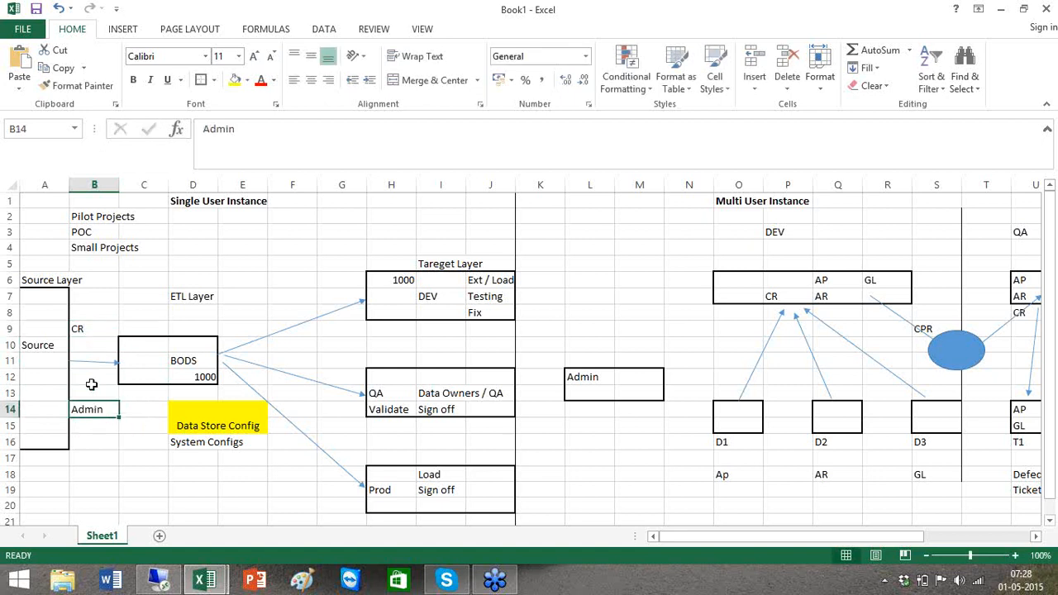
- Point out the CR and Admin labels beside the BODS box, then return to the remote session
{"action": "left_click", "coordinate": [141, 362]}
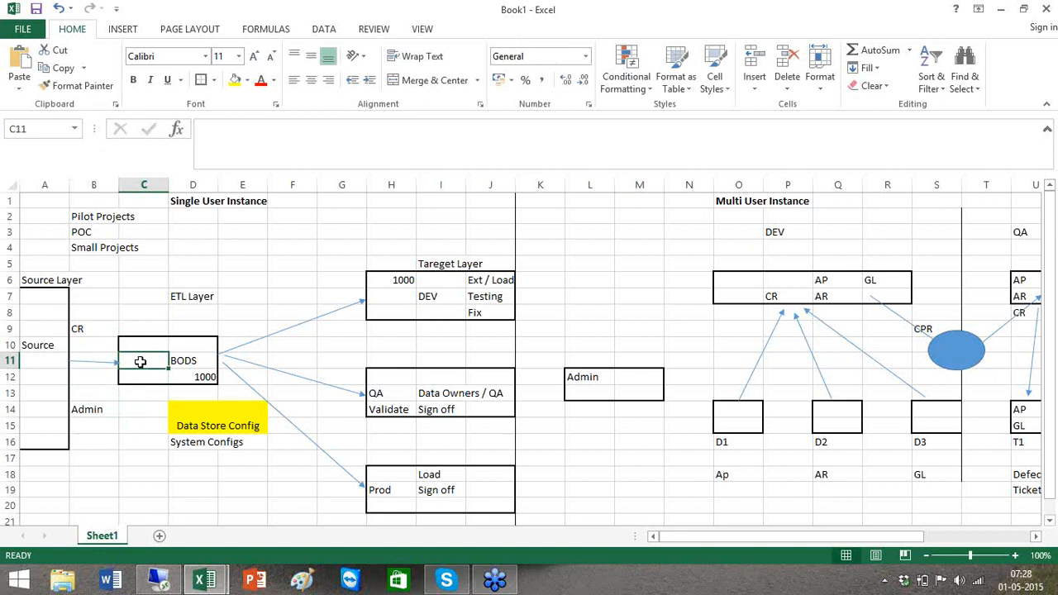
{"action": "left_click", "coordinate": [89, 414]}
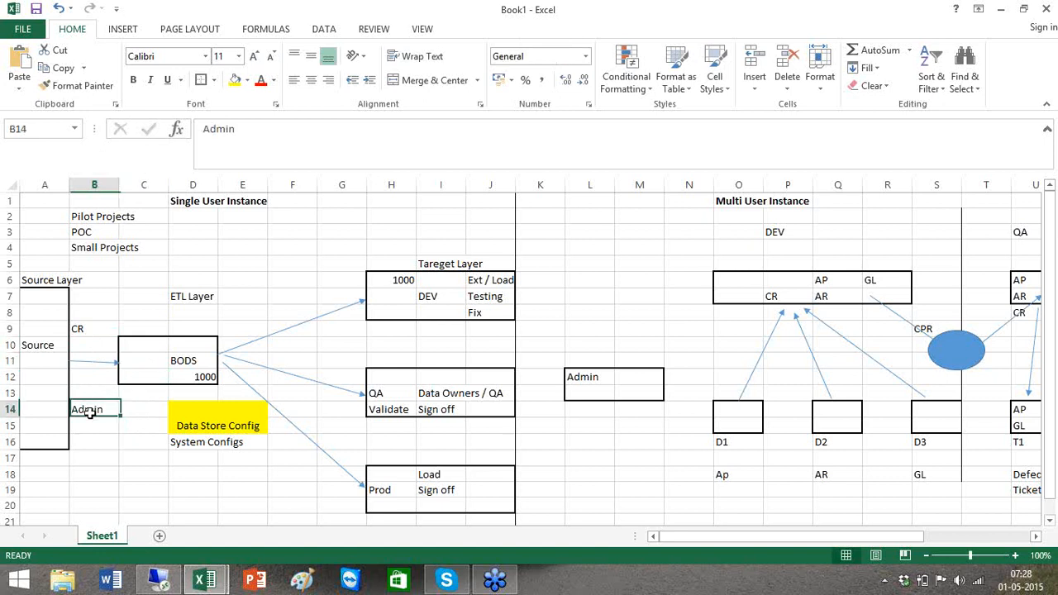
{"action": "left_click", "coordinate": [94, 314]}
{"action": "left_click", "coordinate": [93, 329]}
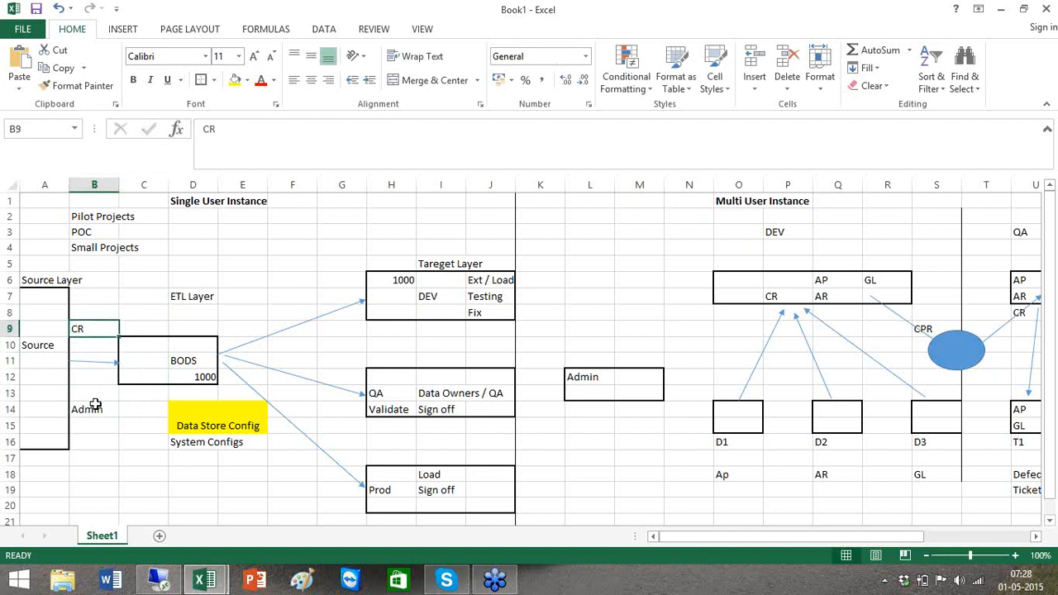
{"action": "left_click", "coordinate": [96, 408]}
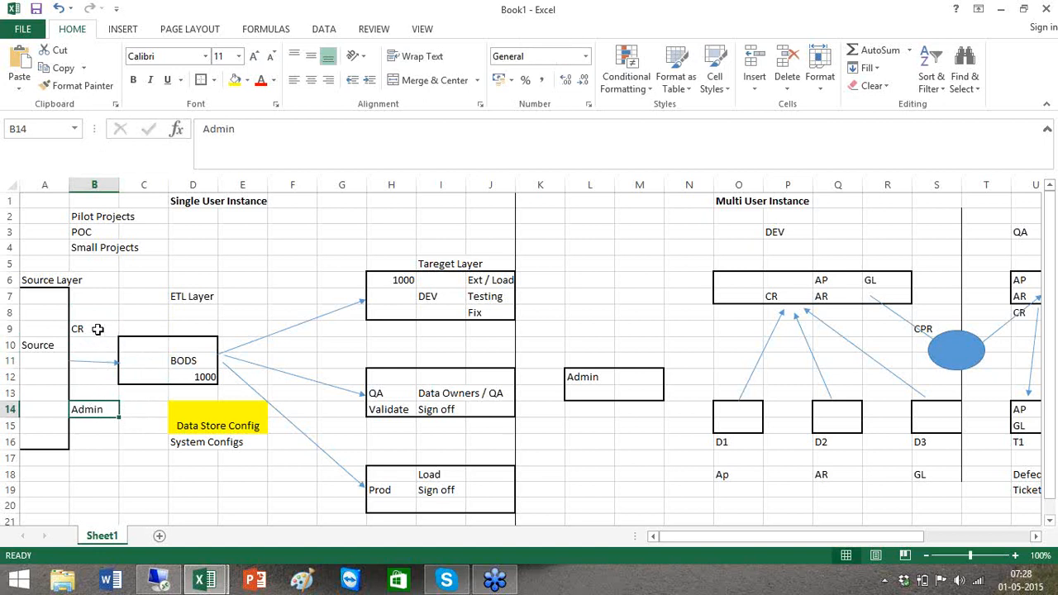
{"action": "left_click", "coordinate": [140, 357]}
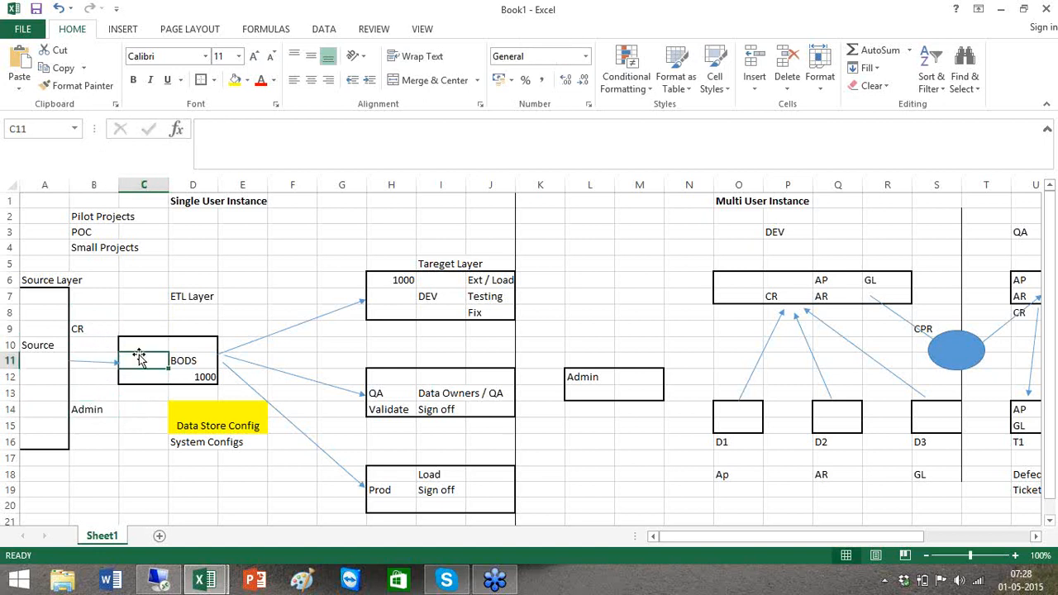
{"action": "key", "text": "alt+Tab"}
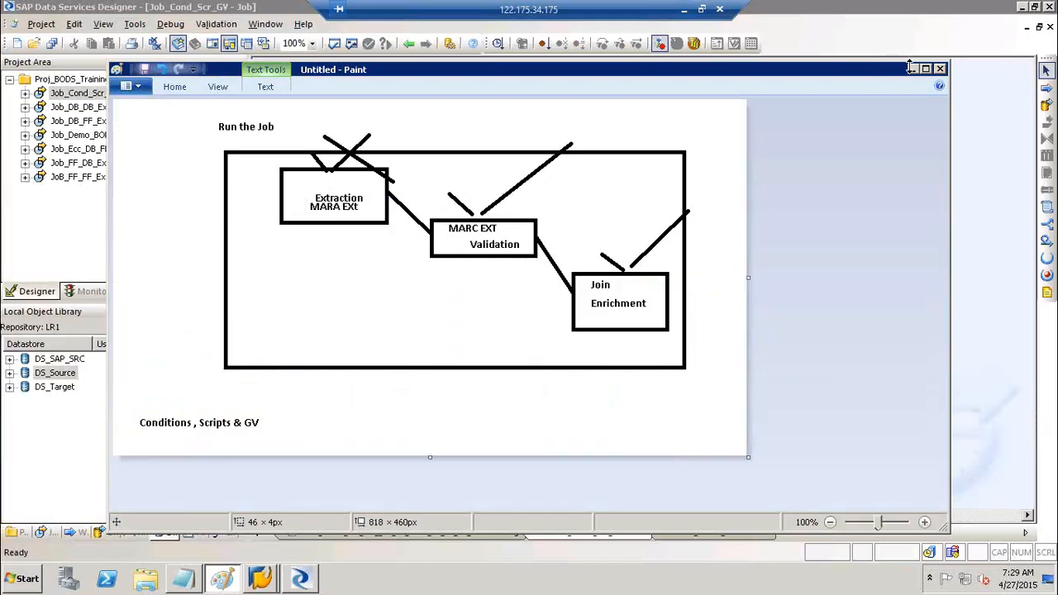
- Check the DS_Source datastore's advanced configuration settings and close it unchanged
{"action": "left_click", "coordinate": [910, 69]}
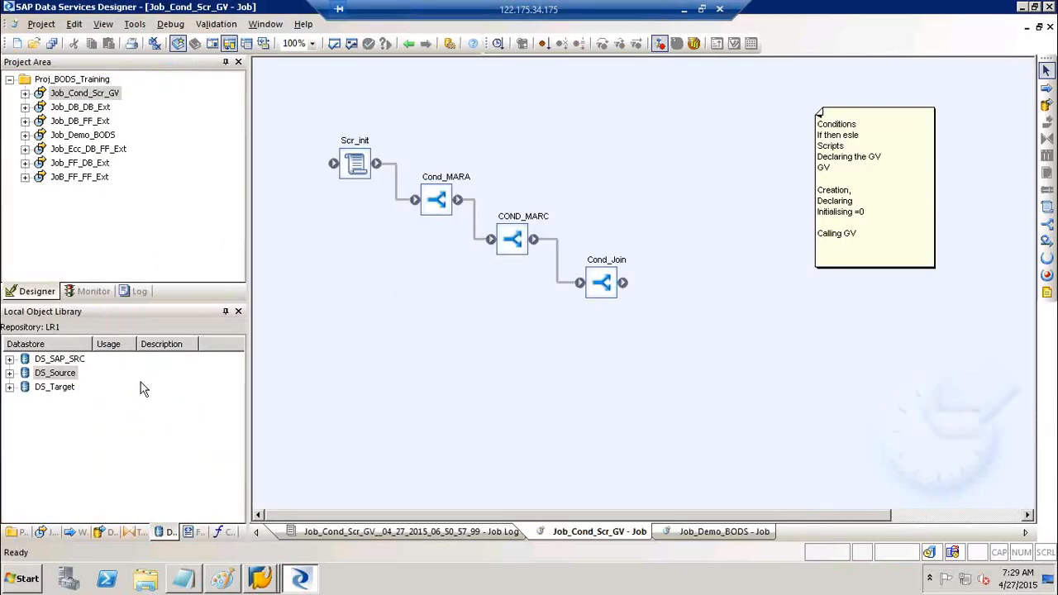
{"action": "left_click", "coordinate": [67, 374]}
{"action": "right_click", "coordinate": [66, 381]}
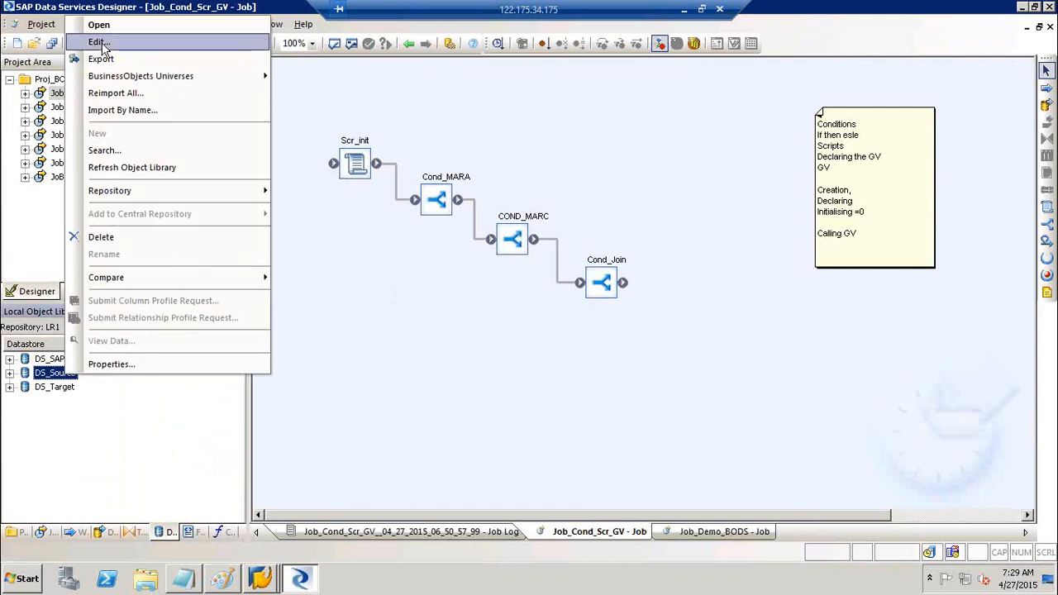
{"action": "left_click", "coordinate": [107, 43]}
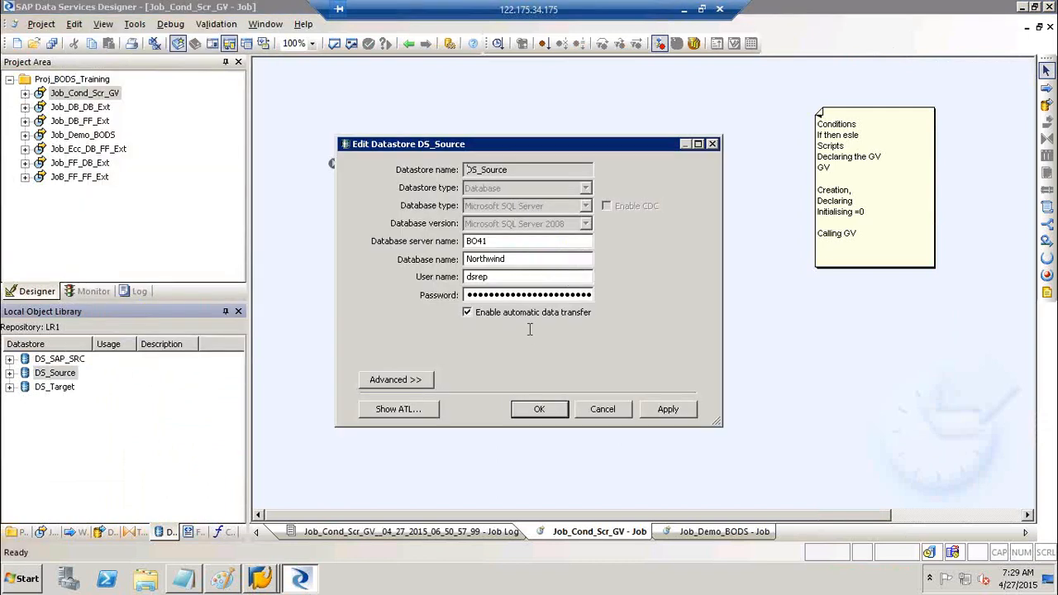
{"action": "left_click", "coordinate": [411, 380]}
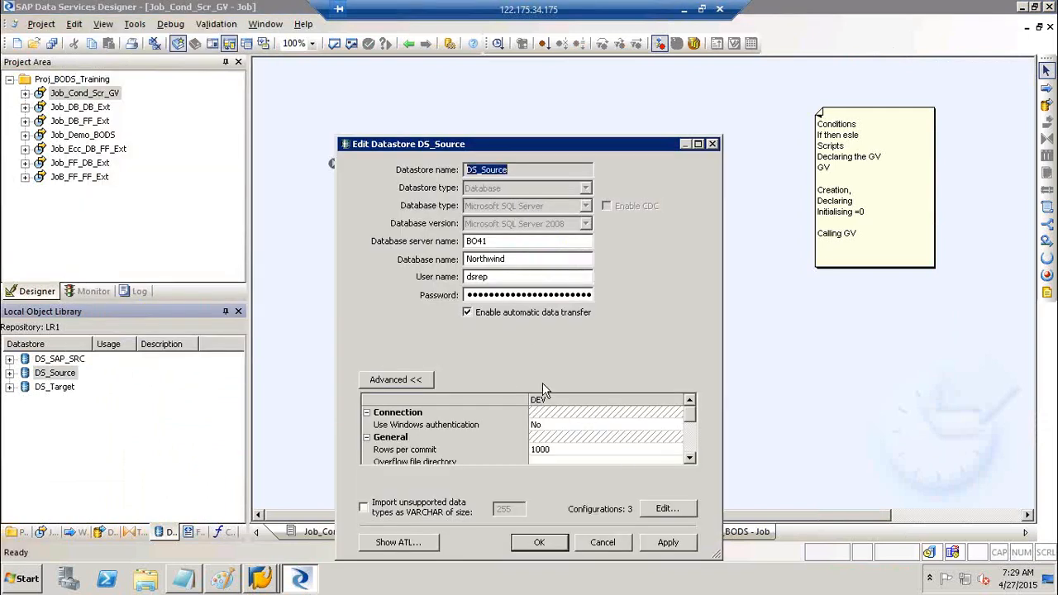
{"action": "left_click", "coordinate": [603, 542]}
- Open DS_SAP_SRC's full configurations table and duplicate Configuration1
{"action": "right_click", "coordinate": [66, 360]}
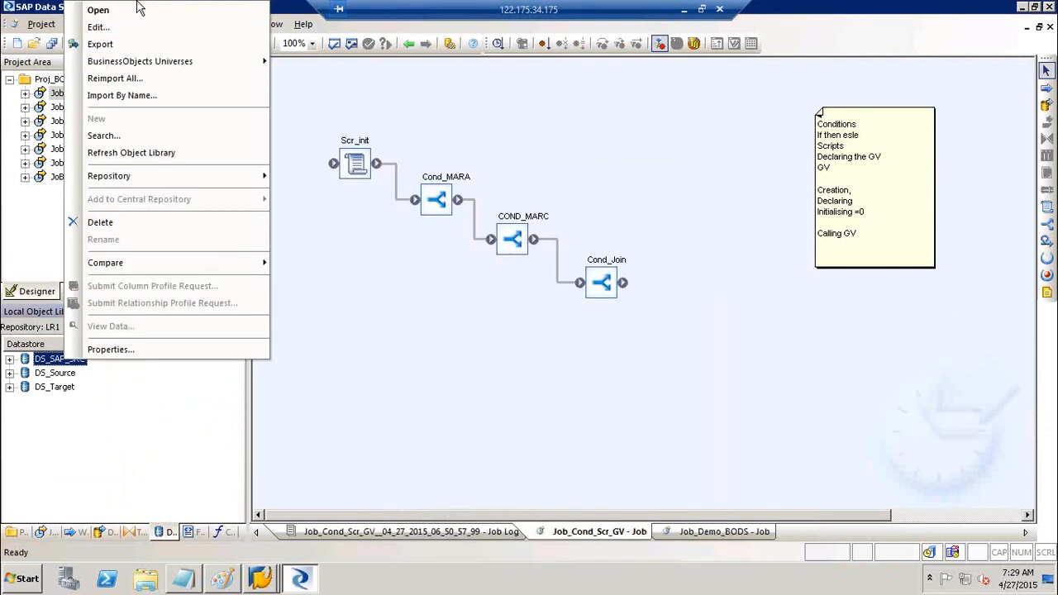
{"action": "left_click", "coordinate": [98, 27]}
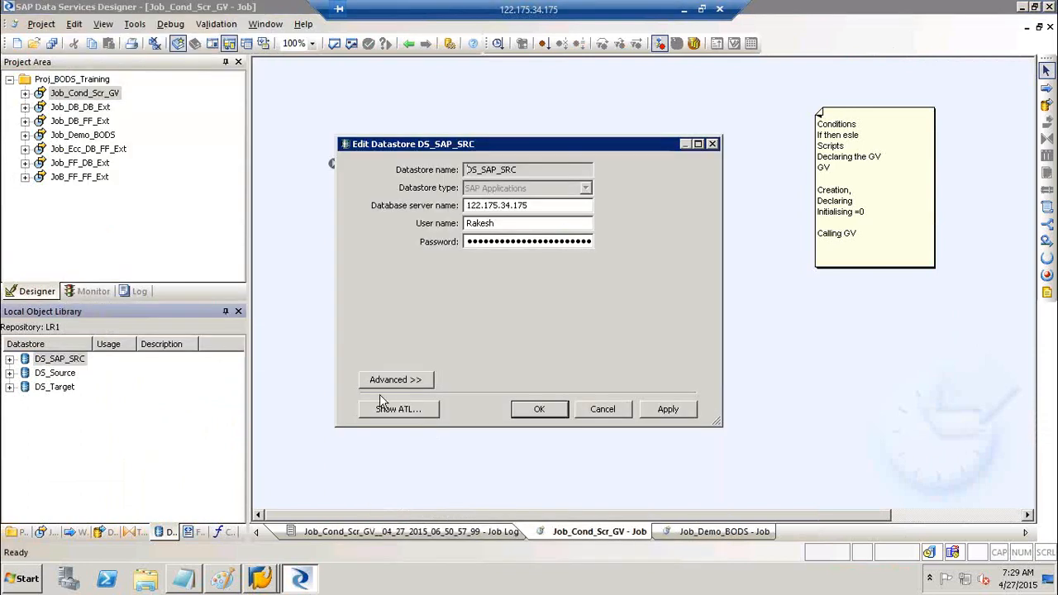
{"action": "left_click", "coordinate": [380, 383]}
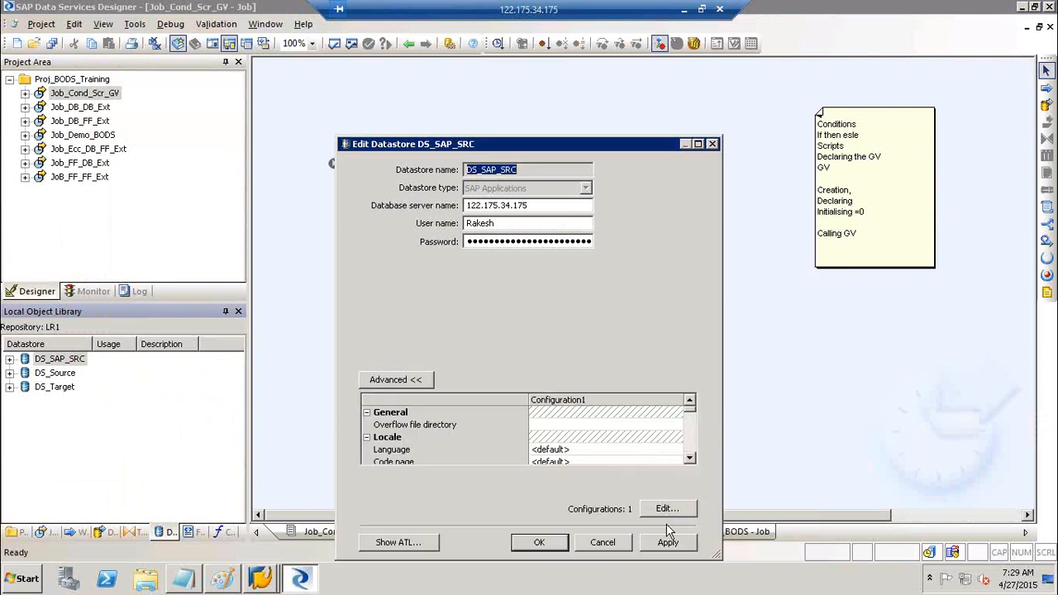
{"action": "left_click", "coordinate": [693, 511]}
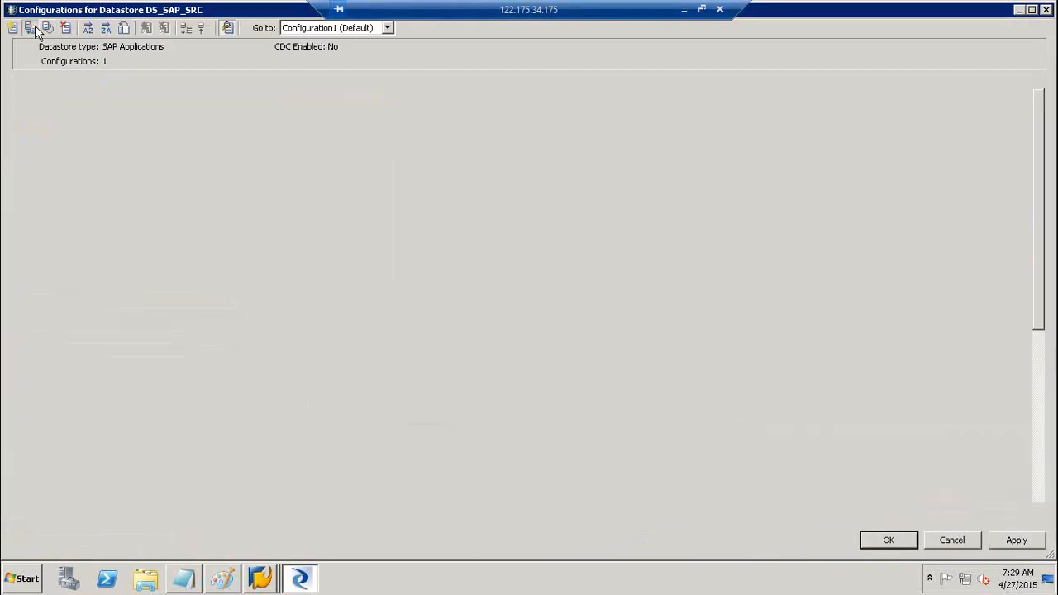
{"action": "left_click", "coordinate": [32, 28]}
- Add a second copy, rename DS_SAP_SRC's configurations DEV, QA and ROD, and apply
{"action": "left_click", "coordinate": [32, 28]}
{"action": "left_click", "coordinate": [413, 84]}
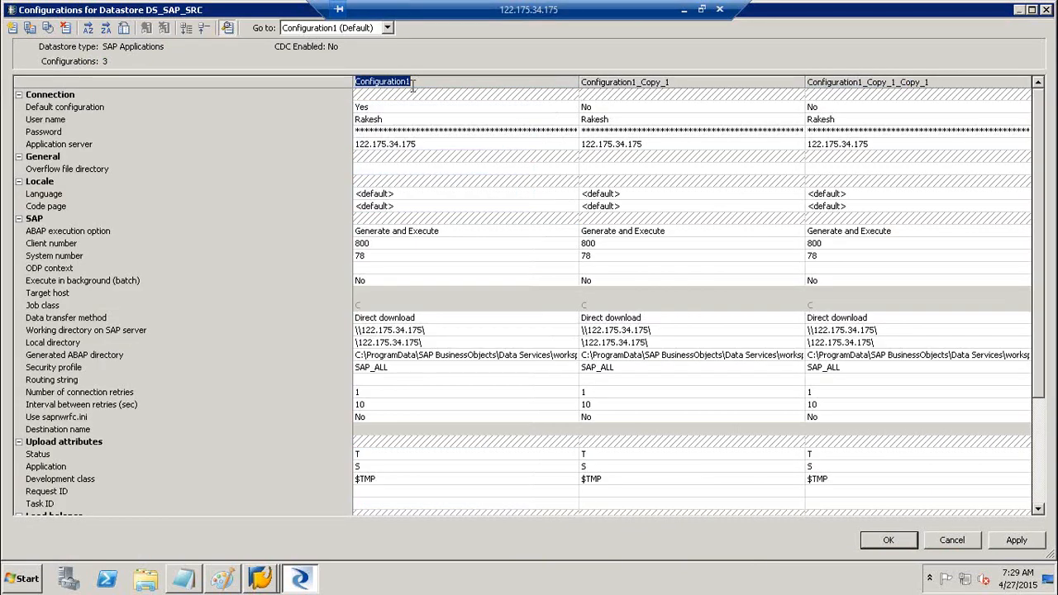
{"action": "type", "text": "DEV"}
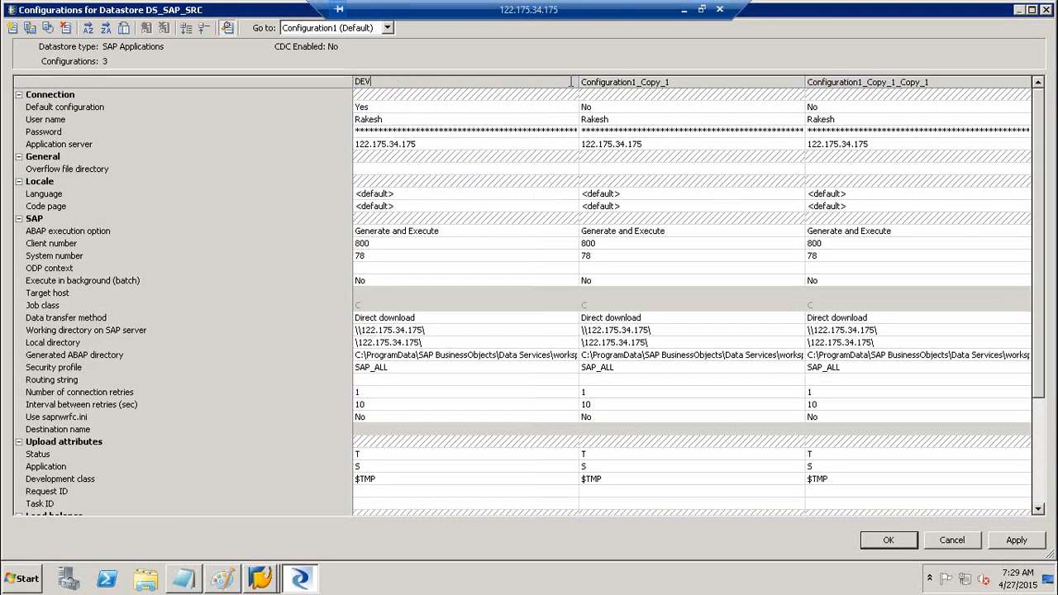
{"action": "left_click", "coordinate": [622, 81]}
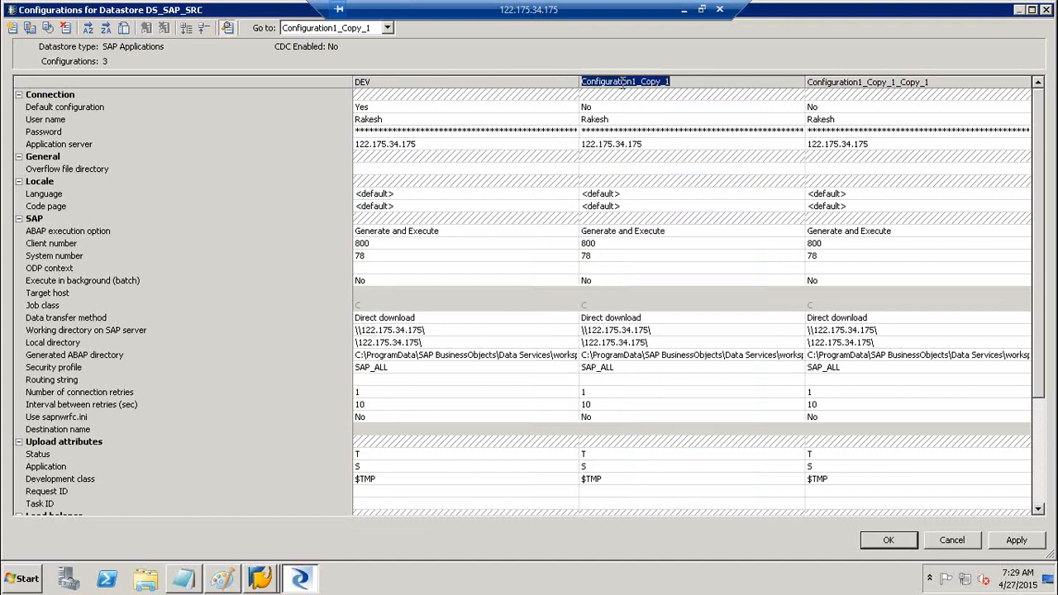
{"action": "type", "text": "QA"}
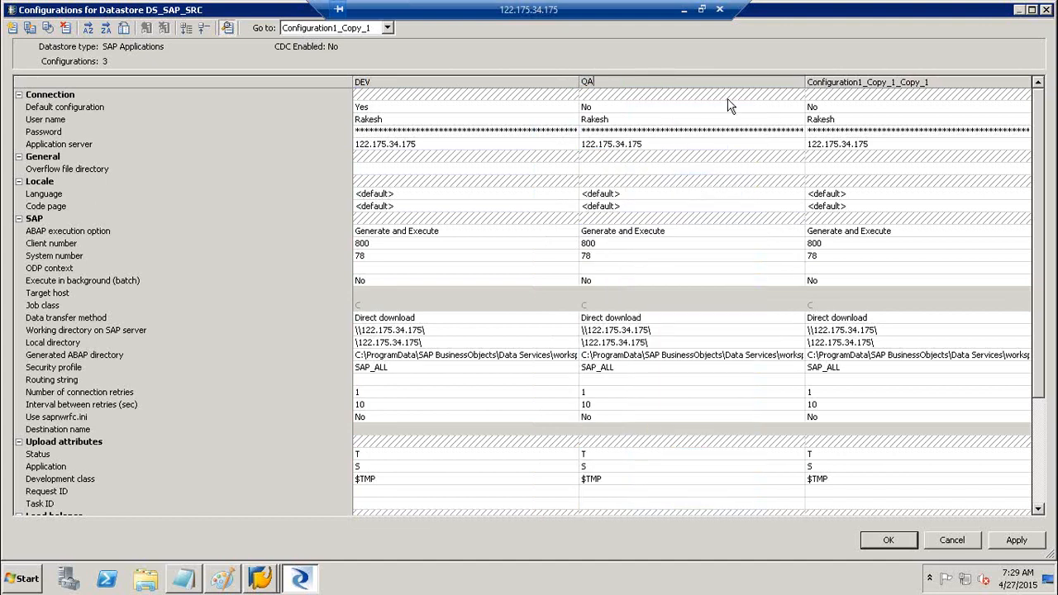
{"action": "left_click", "coordinate": [878, 85]}
{"action": "left_click", "coordinate": [877, 82]}
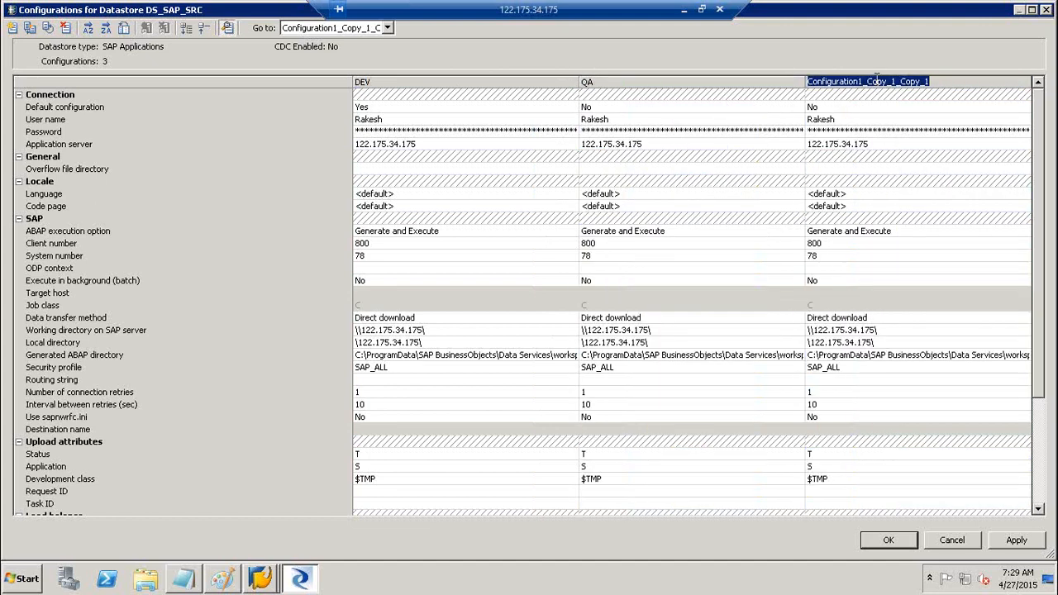
{"action": "type", "text": "ROD"}
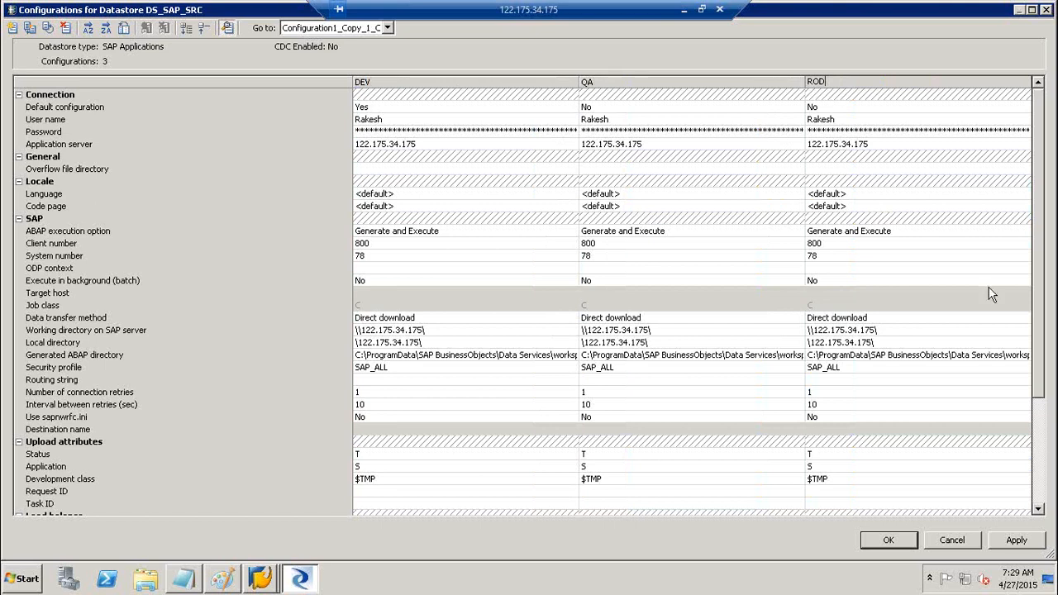
{"action": "left_click", "coordinate": [1019, 540]}
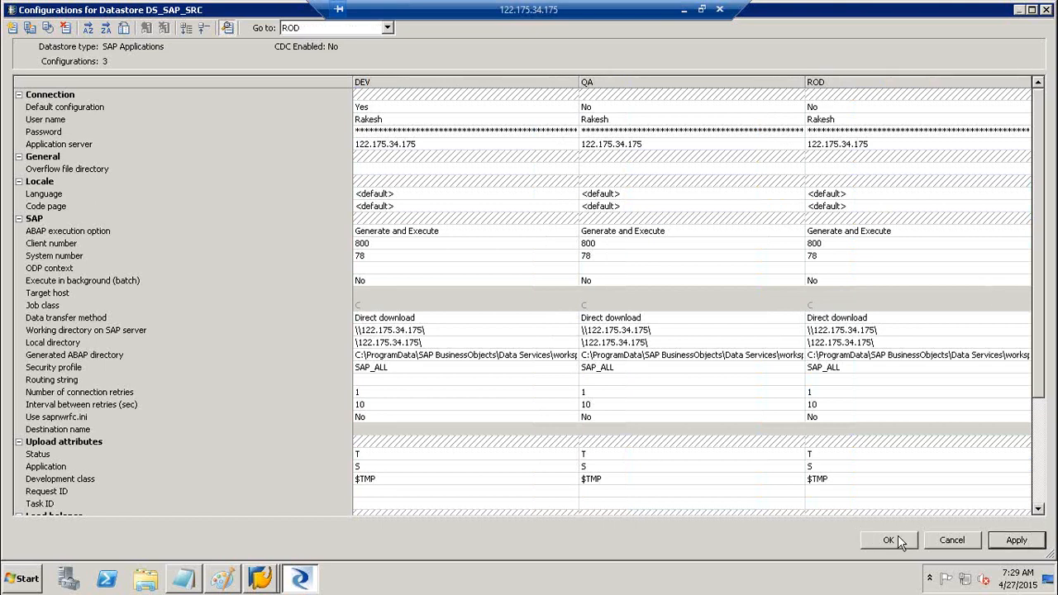
{"action": "left_click", "coordinate": [891, 541]}
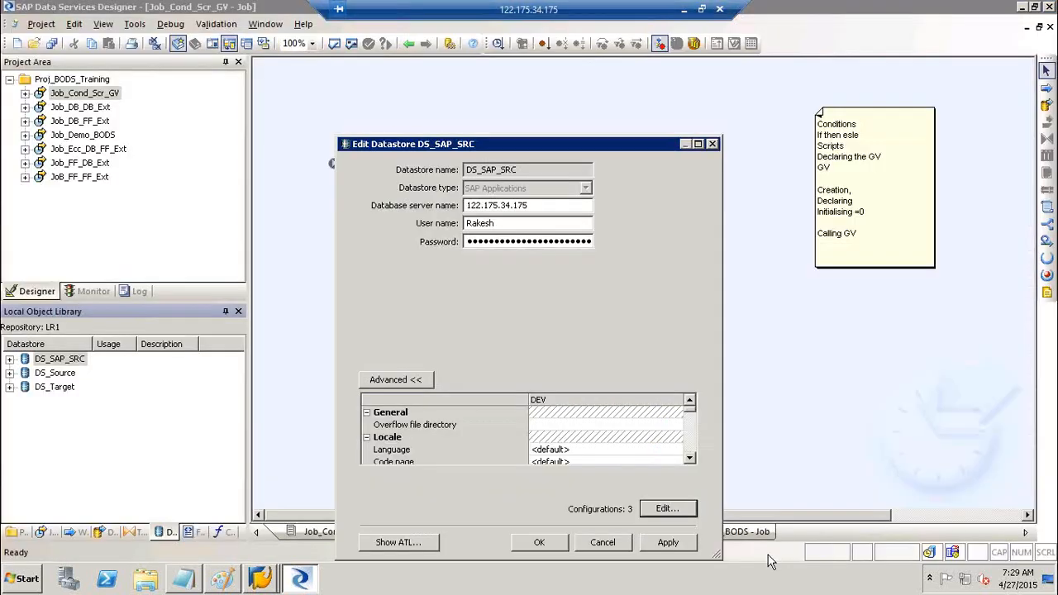
{"action": "left_click", "coordinate": [667, 542]}
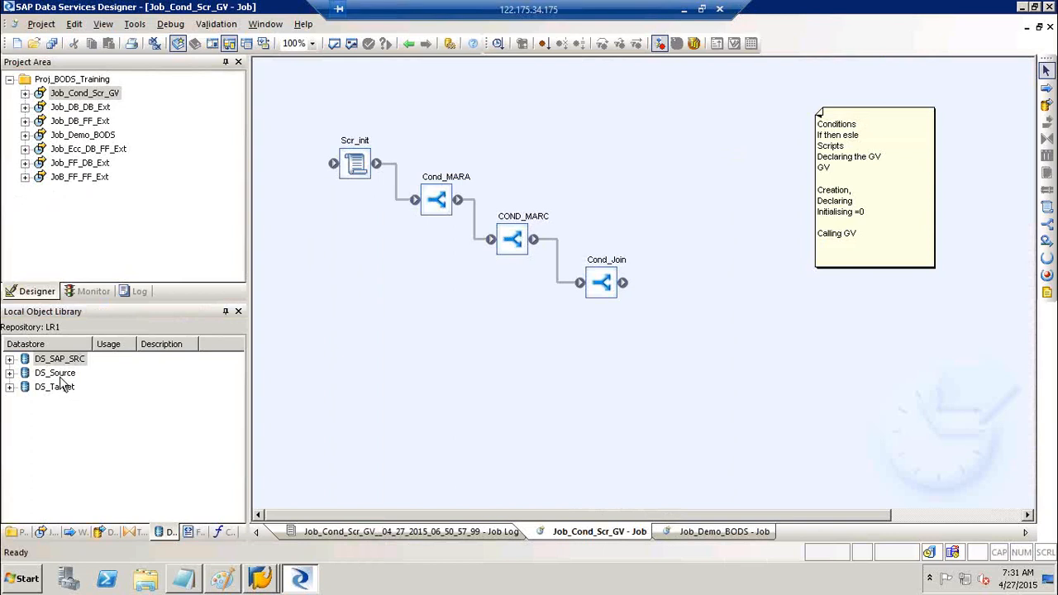
- Inspect DS_Source's configurations, where DEV is the default, and close without changes
{"action": "left_click", "coordinate": [59, 376]}
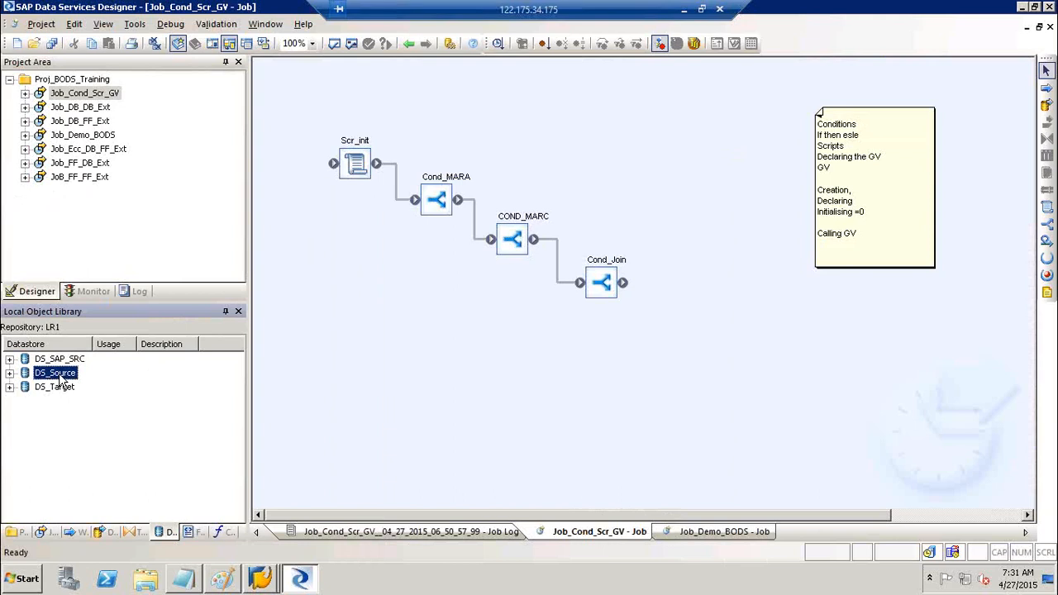
{"action": "left_click", "coordinate": [62, 390]}
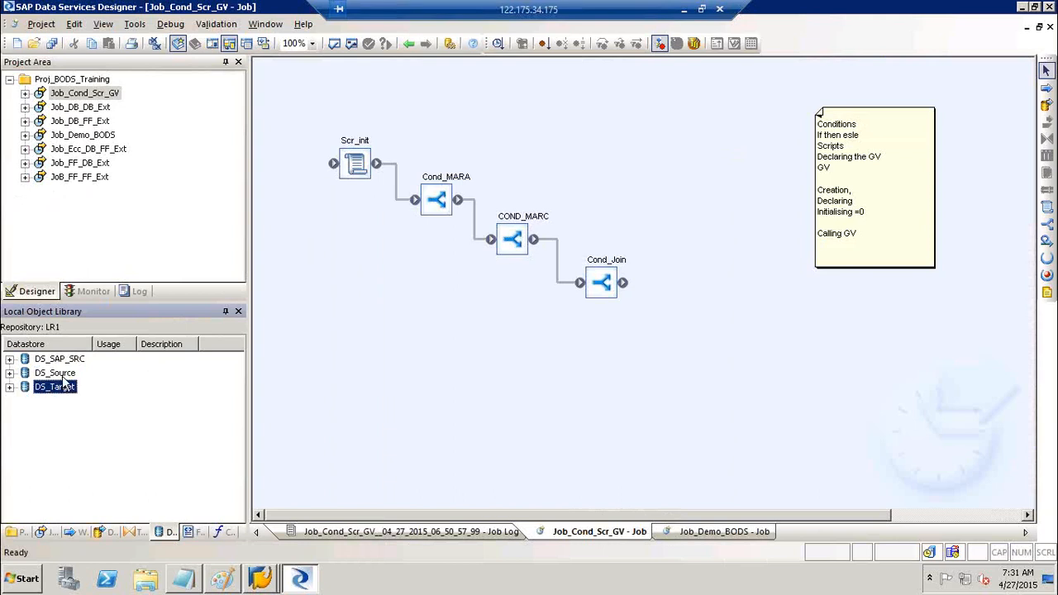
{"action": "left_click", "coordinate": [60, 374]}
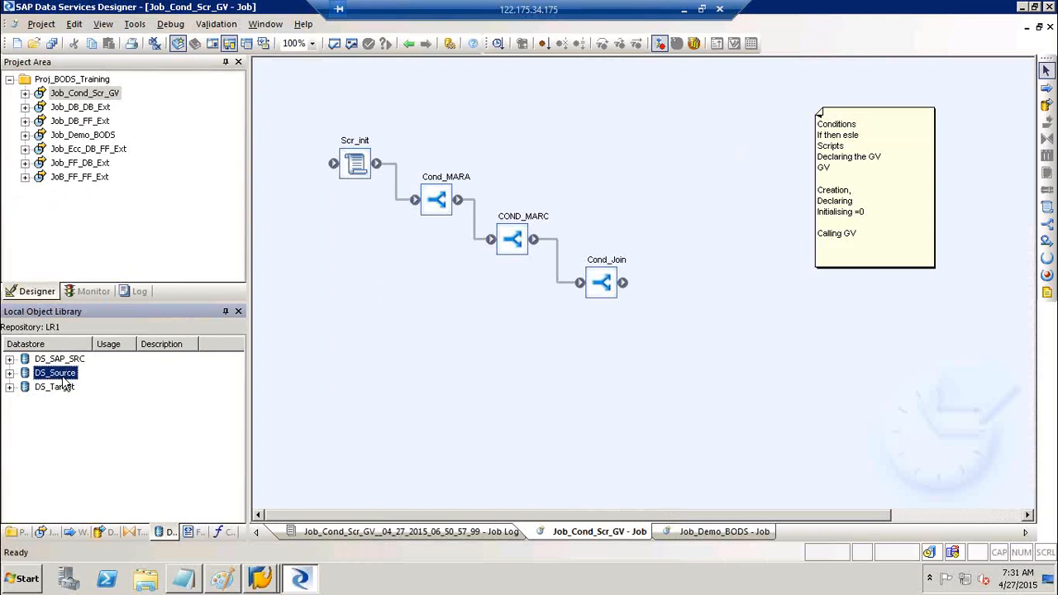
{"action": "right_click", "coordinate": [65, 382]}
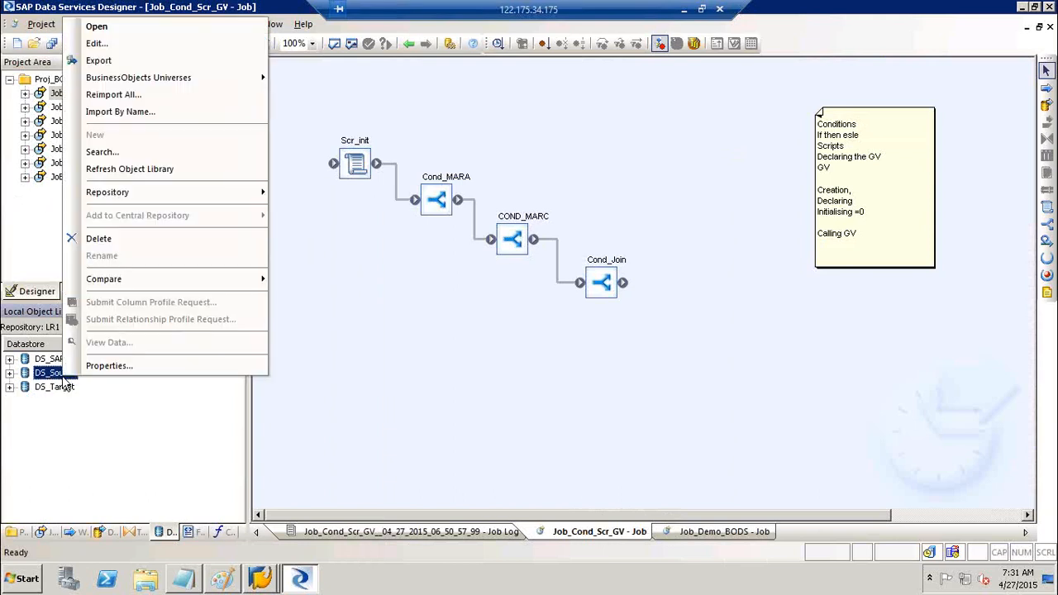
{"action": "left_click", "coordinate": [96, 44]}
{"action": "left_click", "coordinate": [394, 379]}
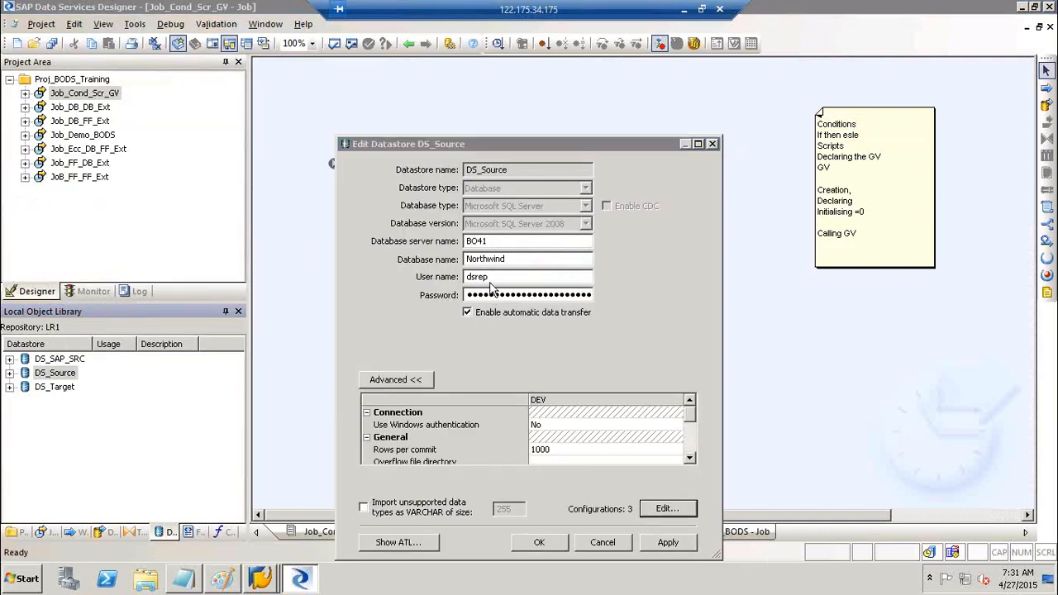
{"action": "left_click", "coordinate": [664, 509]}
{"action": "left_click", "coordinate": [404, 110]}
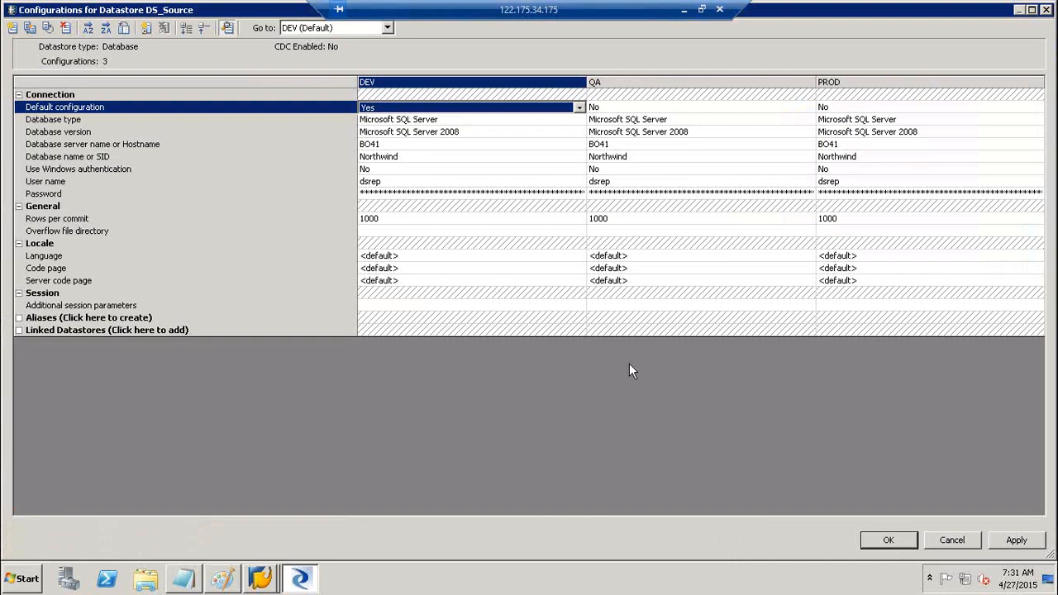
{"action": "left_click", "coordinate": [966, 546]}
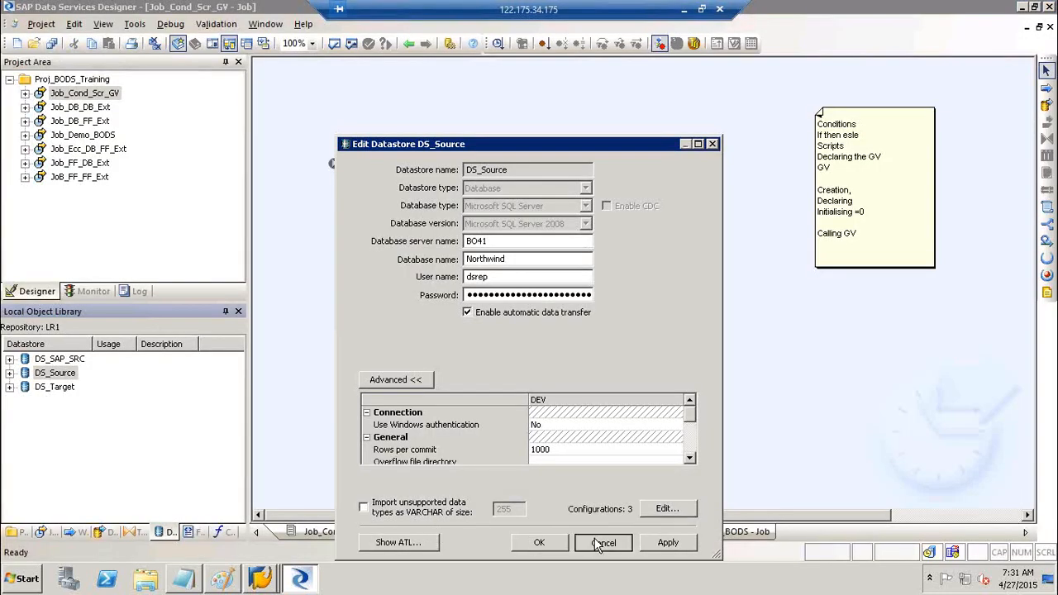
{"action": "left_click", "coordinate": [601, 543]}
- Set QA's Default configuration to Yes in DS_Target's configurations and save the datastore
{"action": "left_click", "coordinate": [58, 387]}
{"action": "right_click", "coordinate": [64, 387]}
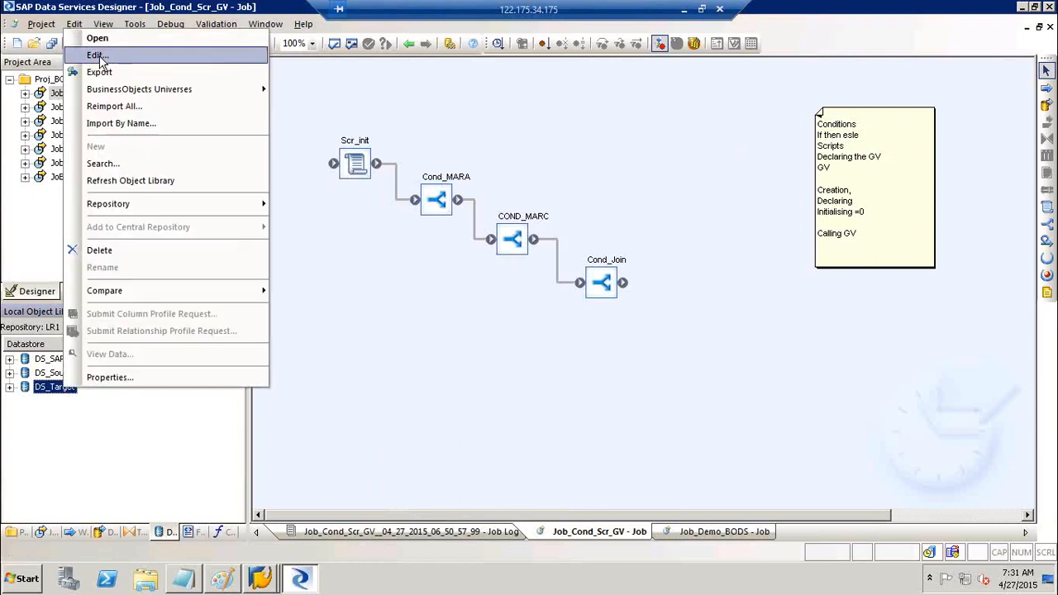
{"action": "left_click", "coordinate": [98, 55]}
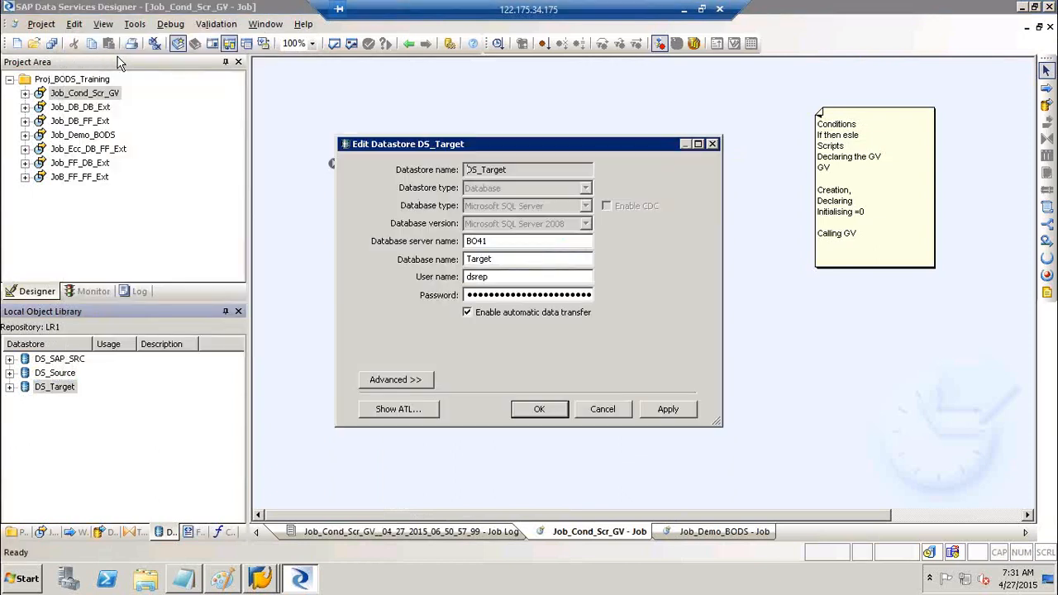
{"action": "left_click", "coordinate": [400, 380]}
{"action": "left_click", "coordinate": [683, 510]}
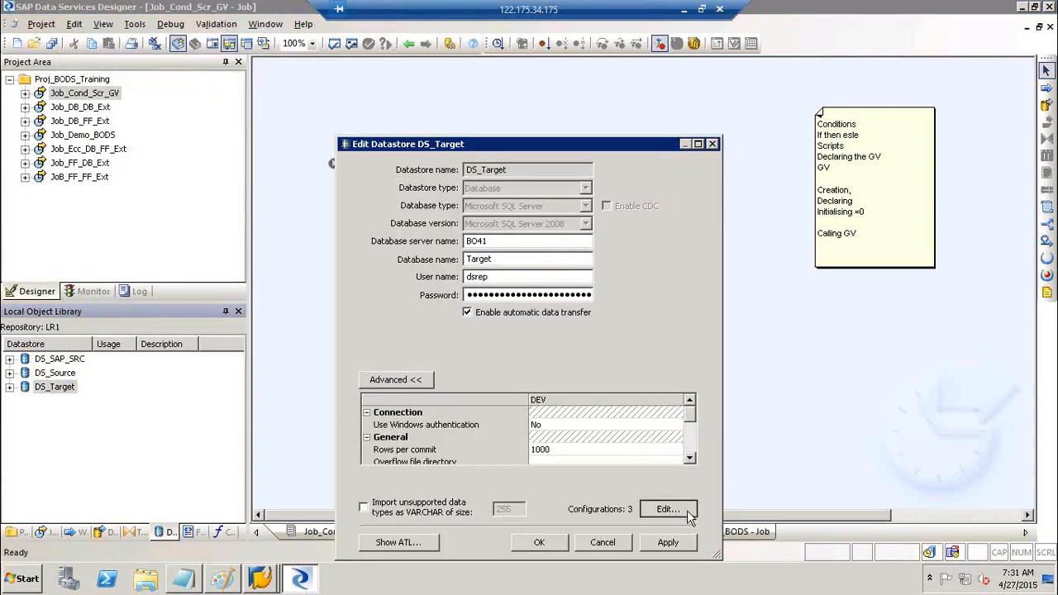
{"action": "left_click", "coordinate": [625, 107]}
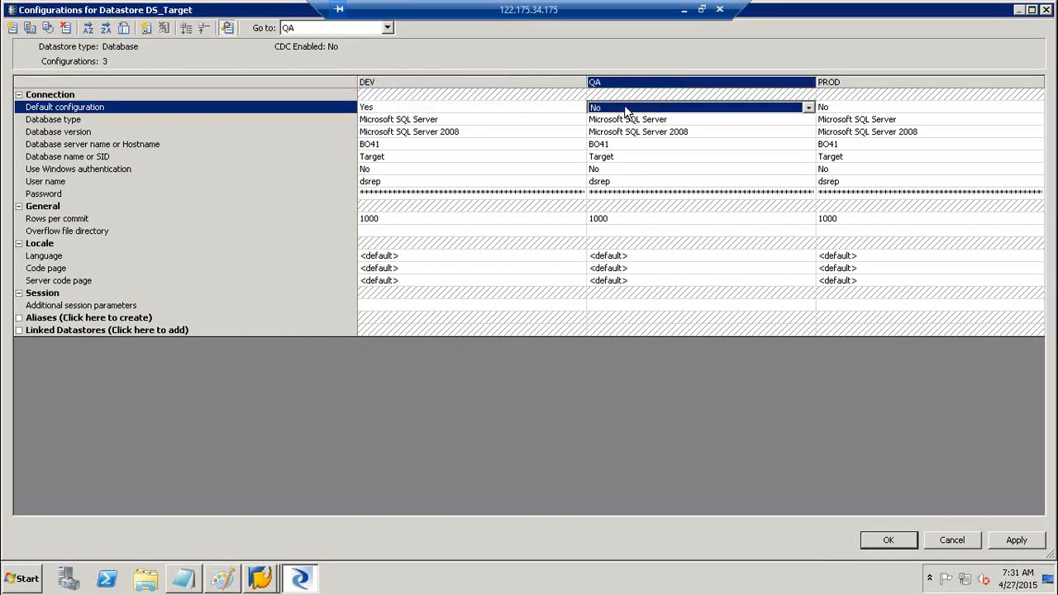
{"action": "left_click", "coordinate": [615, 108]}
{"action": "left_click", "coordinate": [614, 121]}
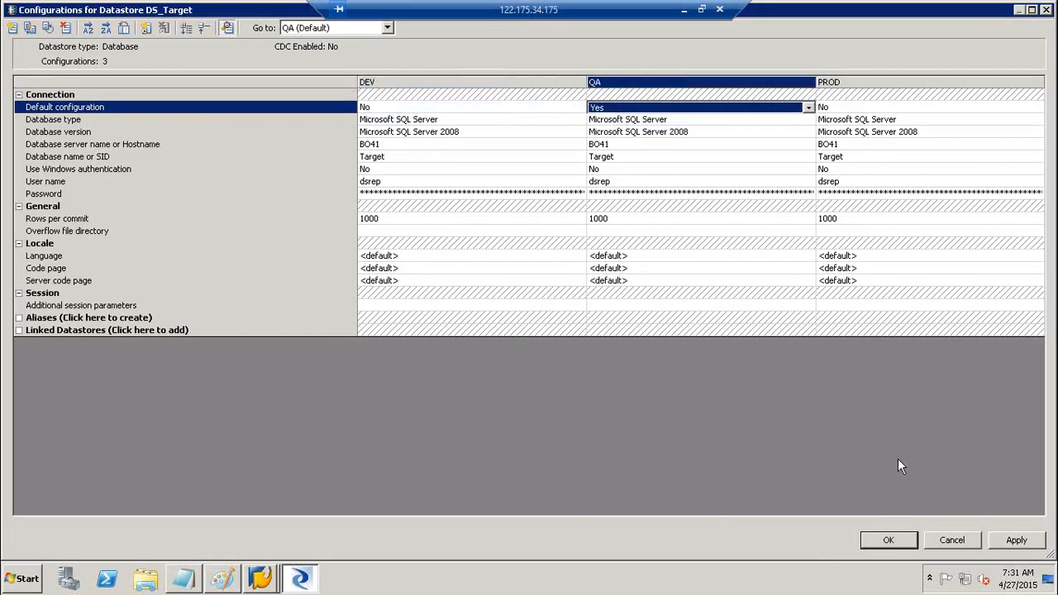
{"action": "left_click", "coordinate": [1013, 541]}
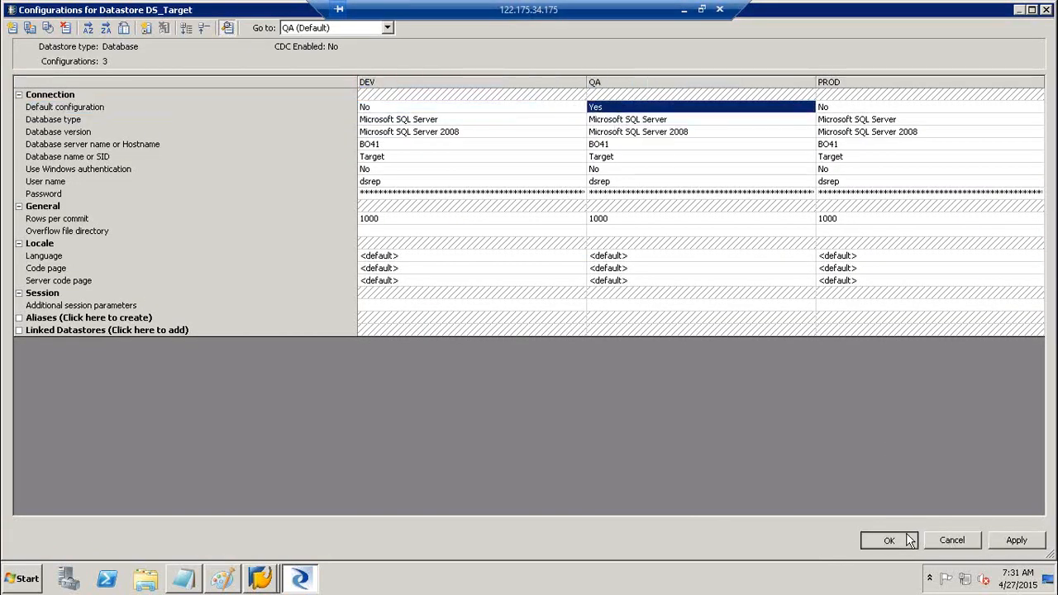
{"action": "left_click", "coordinate": [909, 540]}
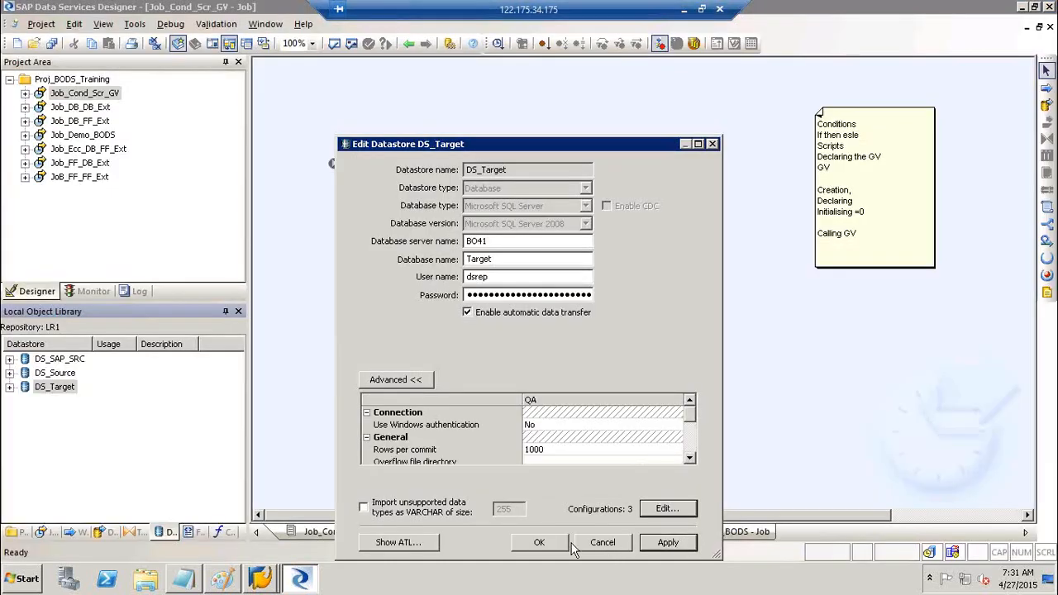
{"action": "left_click", "coordinate": [545, 543]}
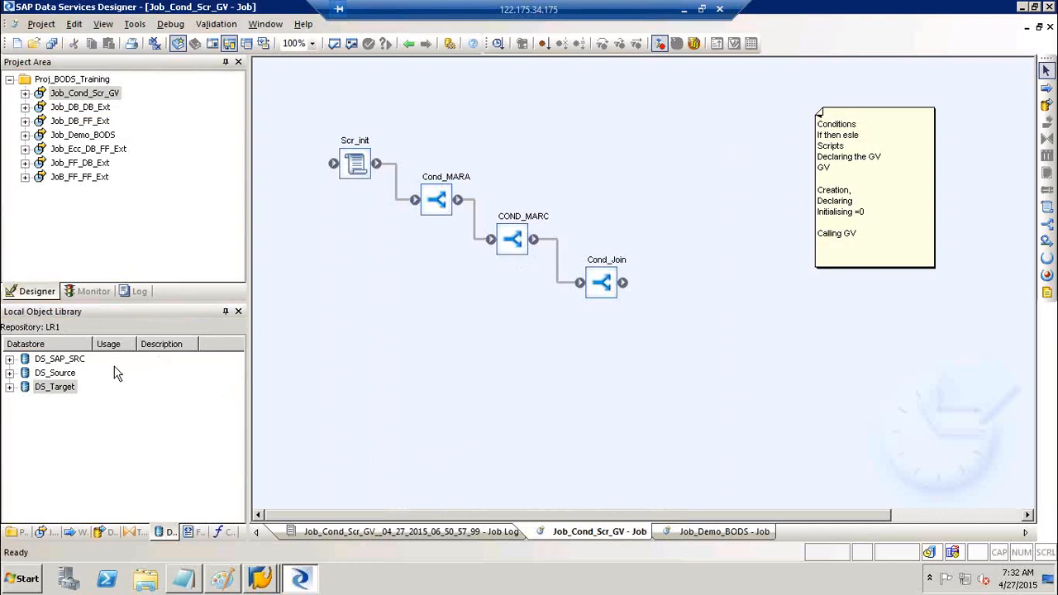
{"action": "left_click", "coordinate": [70, 362]}
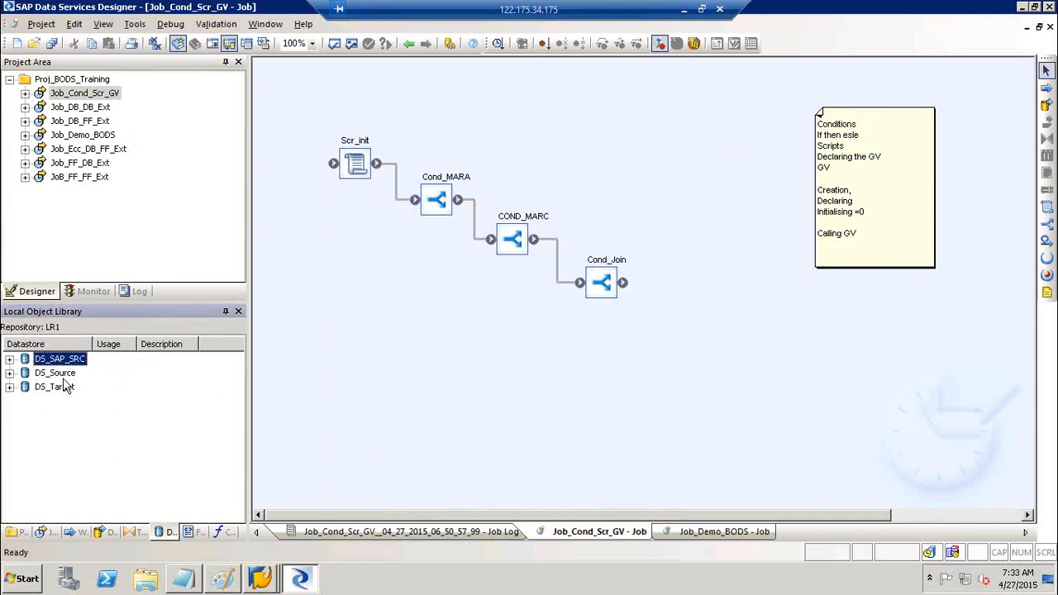
- Open Tools > System Configurations and add three new system configurations
{"action": "key", "text": "Down"}
{"action": "key", "text": "Down"}
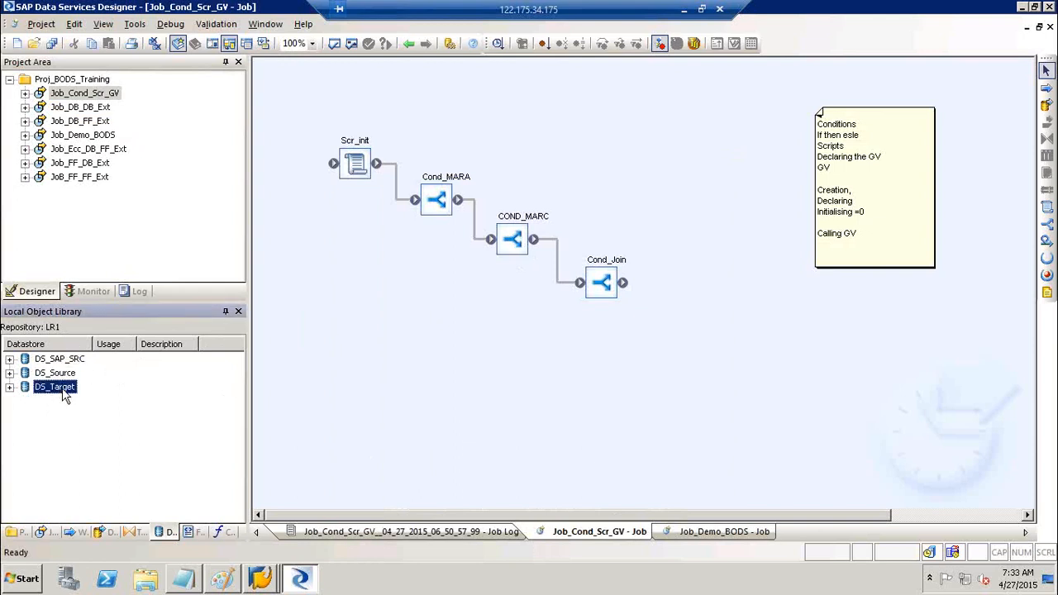
{"action": "left_click", "coordinate": [134, 25]}
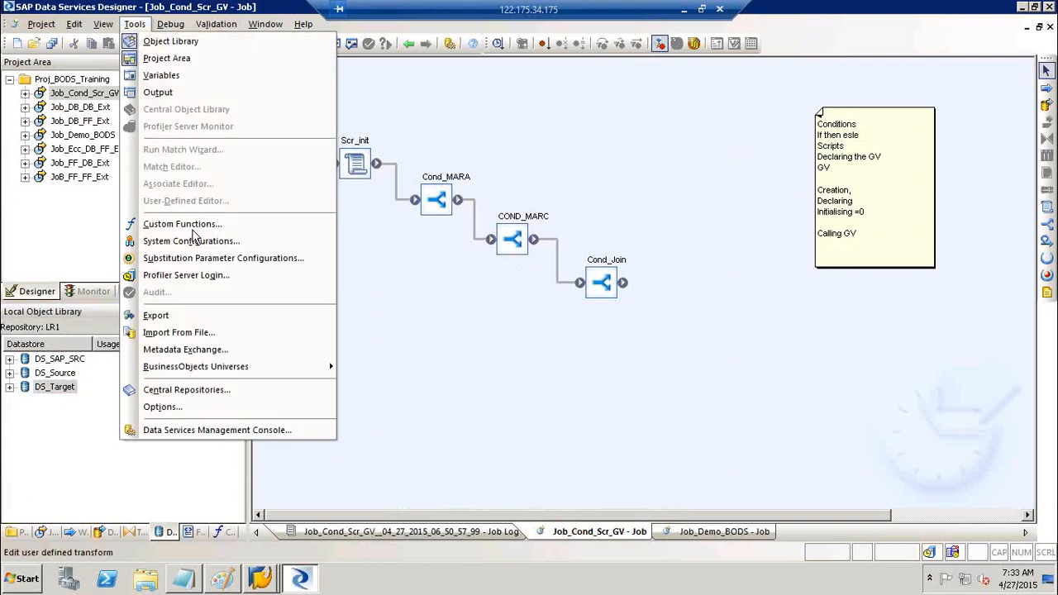
{"action": "left_click", "coordinate": [192, 245]}
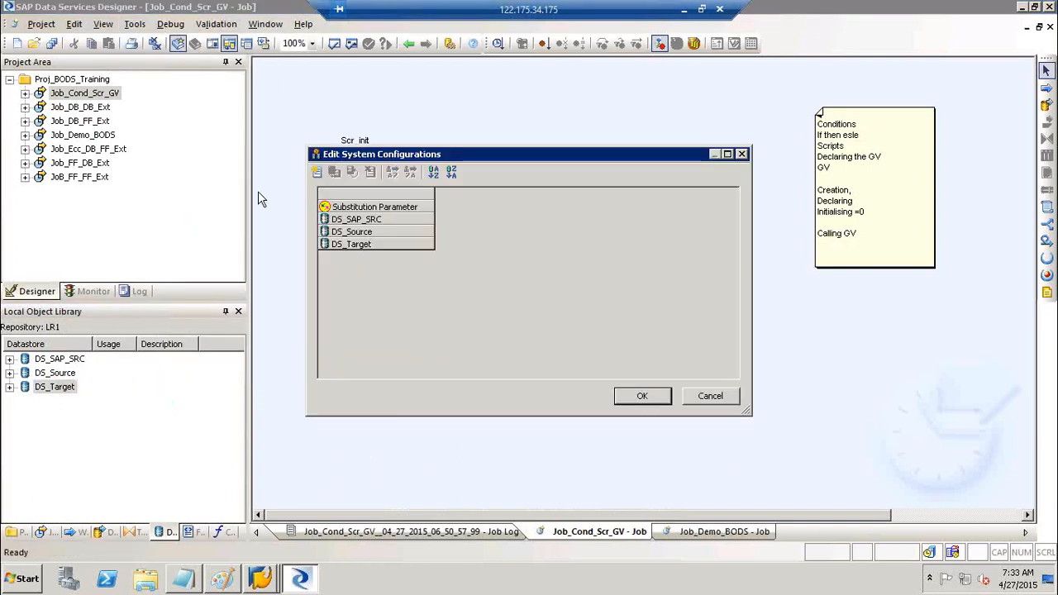
{"action": "left_click", "coordinate": [317, 172]}
{"action": "left_click", "coordinate": [317, 172]}
{"action": "left_click", "coordinate": [321, 171]}
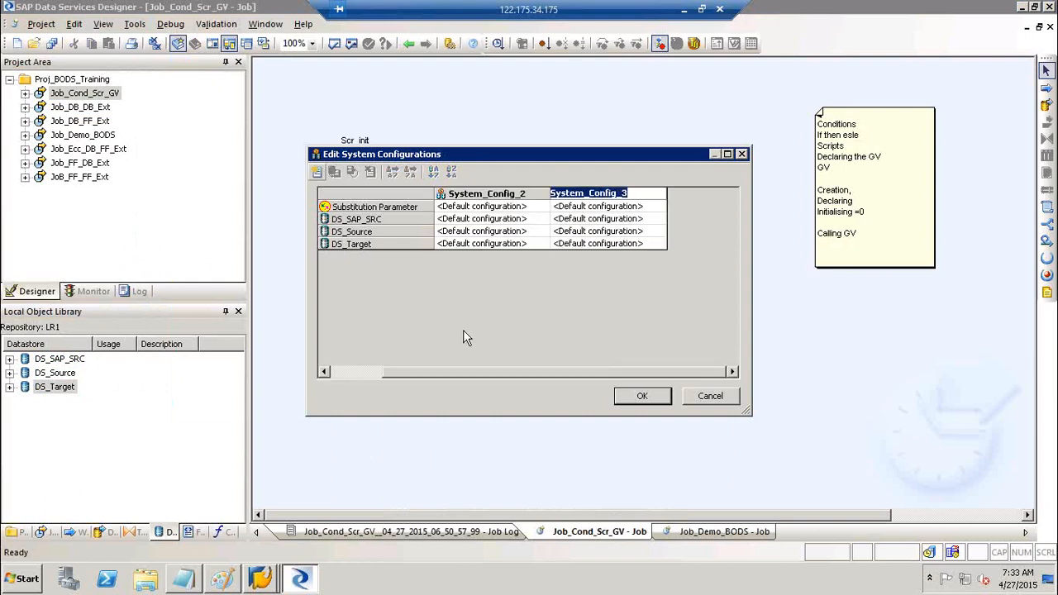
{"action": "left_click", "coordinate": [368, 372]}
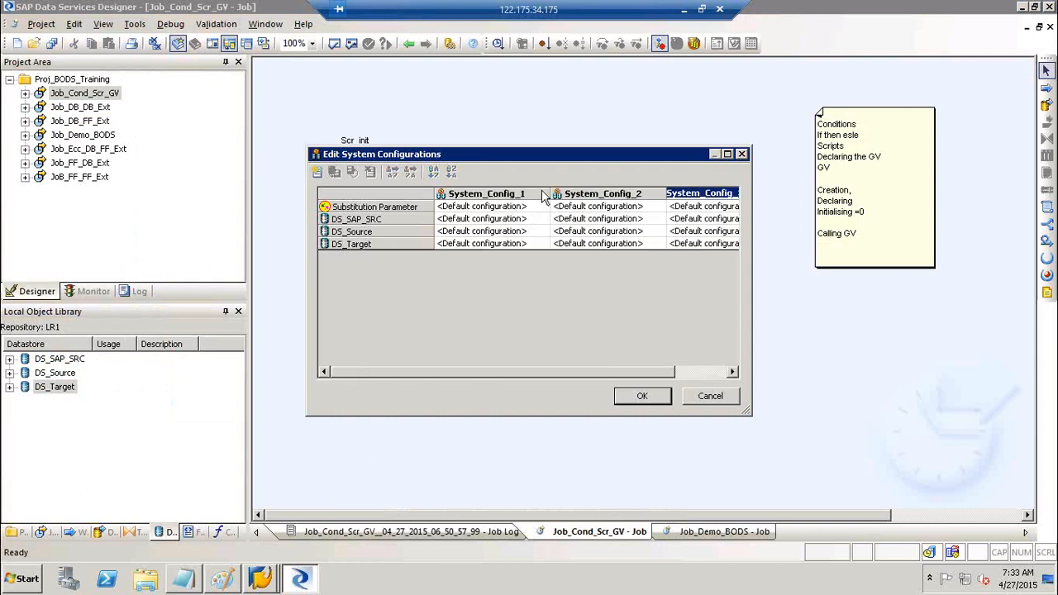
- Rename System_Config_1, 2 and 3 to DEV, QA and PROD
{"action": "left_click", "coordinate": [529, 193]}
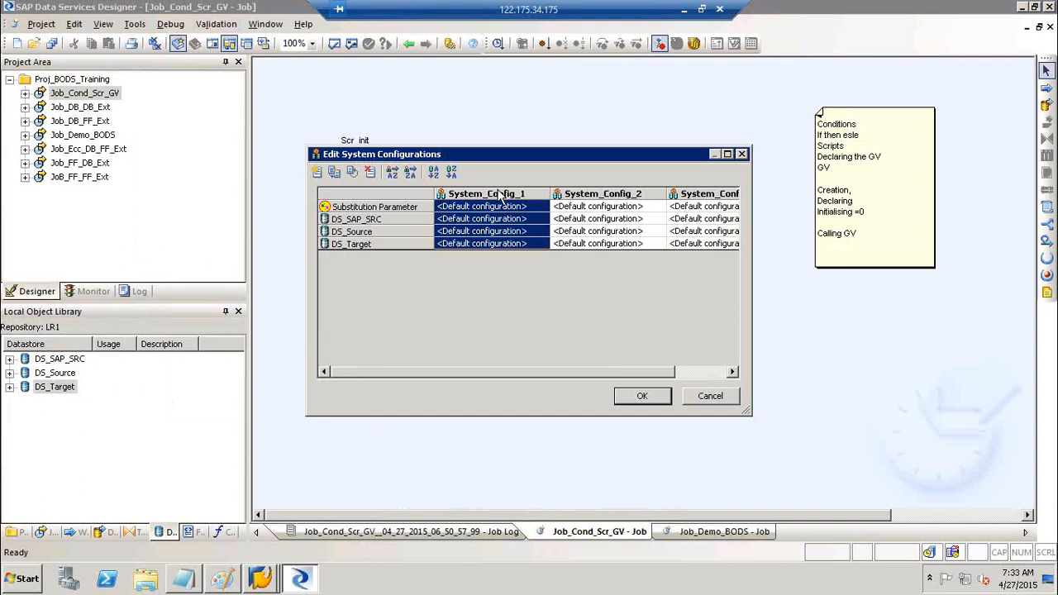
{"action": "right_click", "coordinate": [489, 196]}
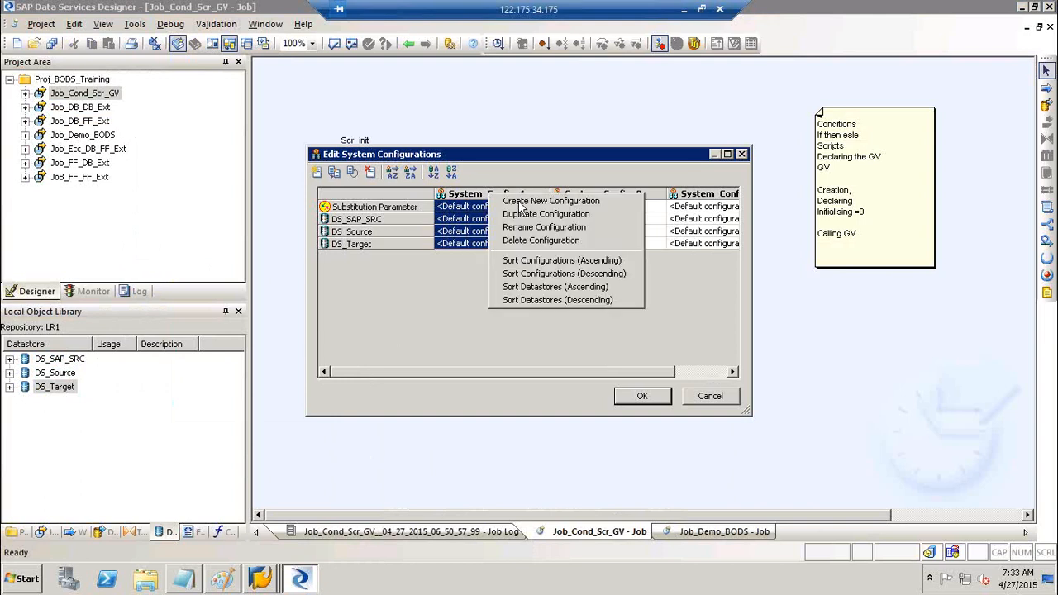
{"action": "left_click", "coordinate": [547, 227]}
{"action": "type", "text": "DEV"}
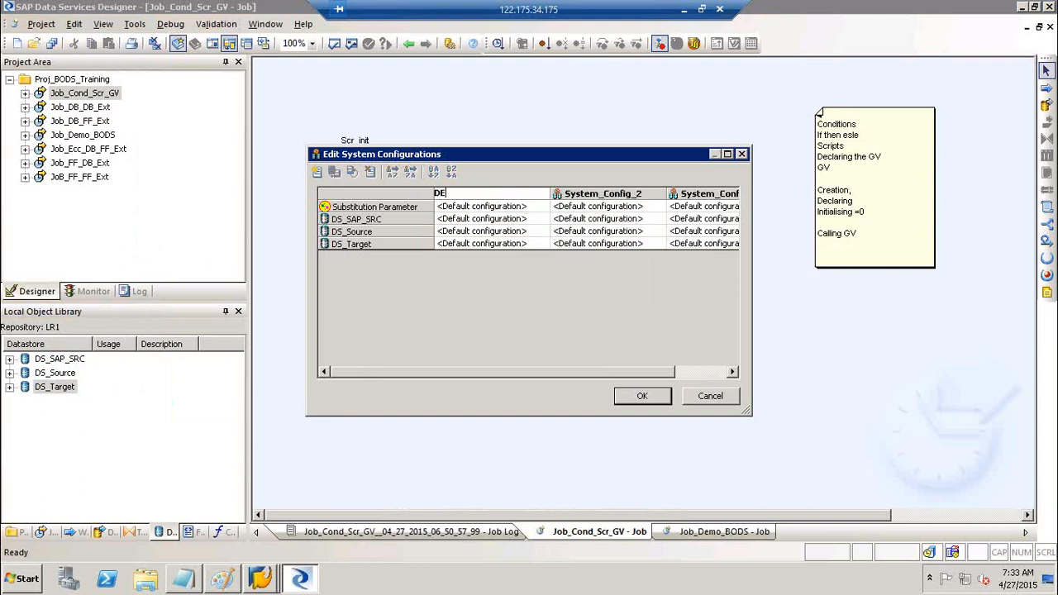
{"action": "right_click", "coordinate": [599, 199]}
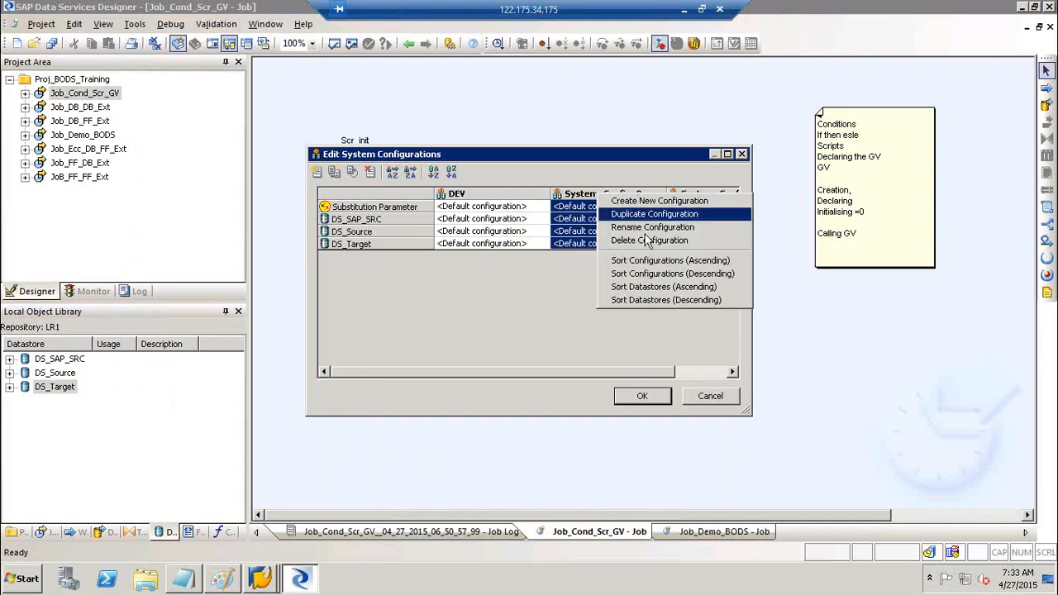
{"action": "left_click", "coordinate": [652, 229]}
{"action": "type", "text": "QA"}
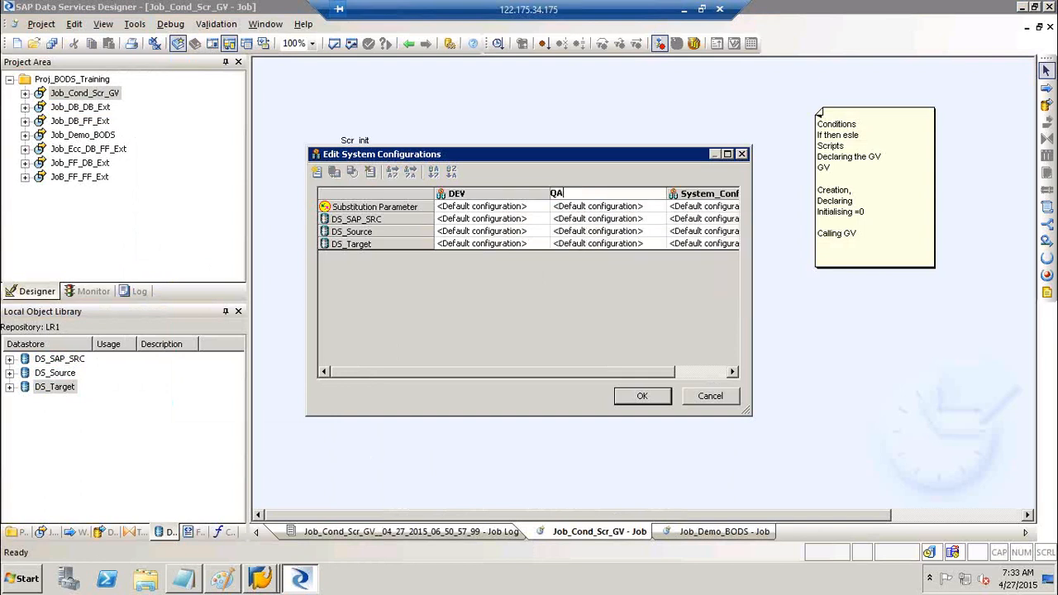
{"action": "right_click", "coordinate": [717, 194]}
{"action": "left_click", "coordinate": [748, 224]}
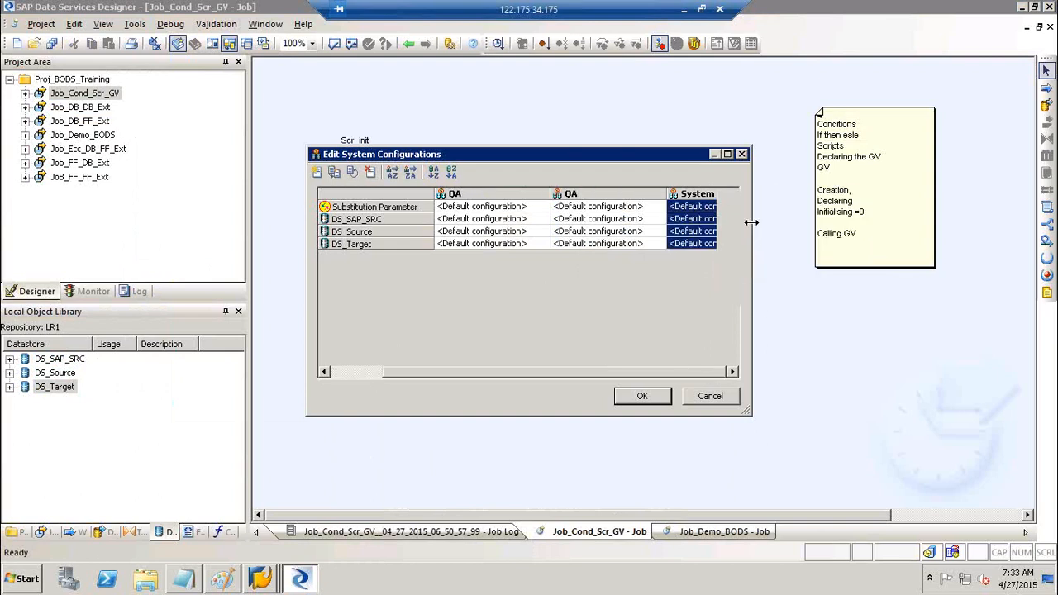
{"action": "type", "text": "PROD"}
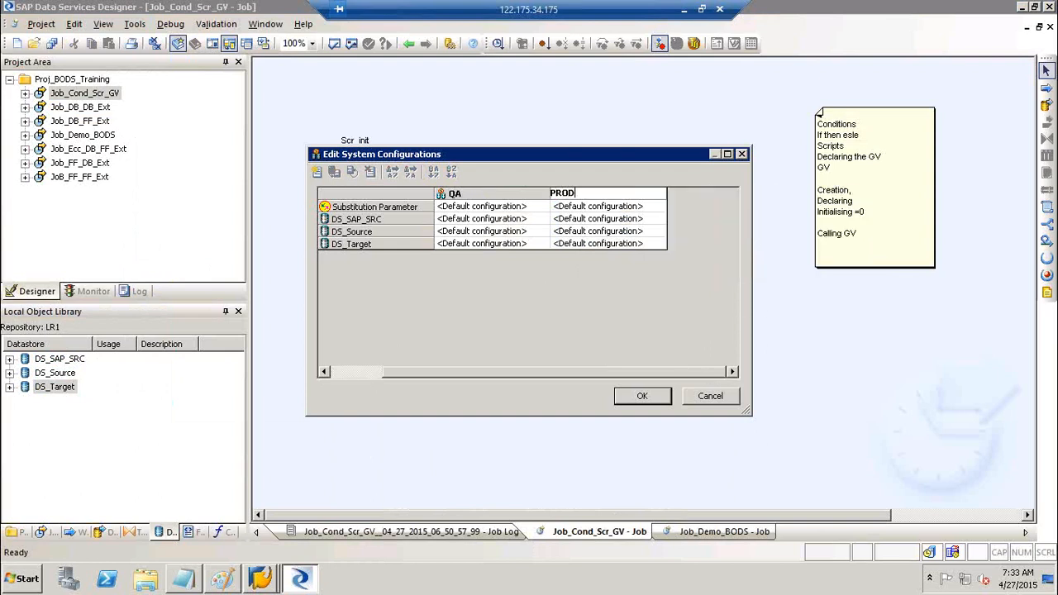
{"action": "left_click", "coordinate": [354, 377]}
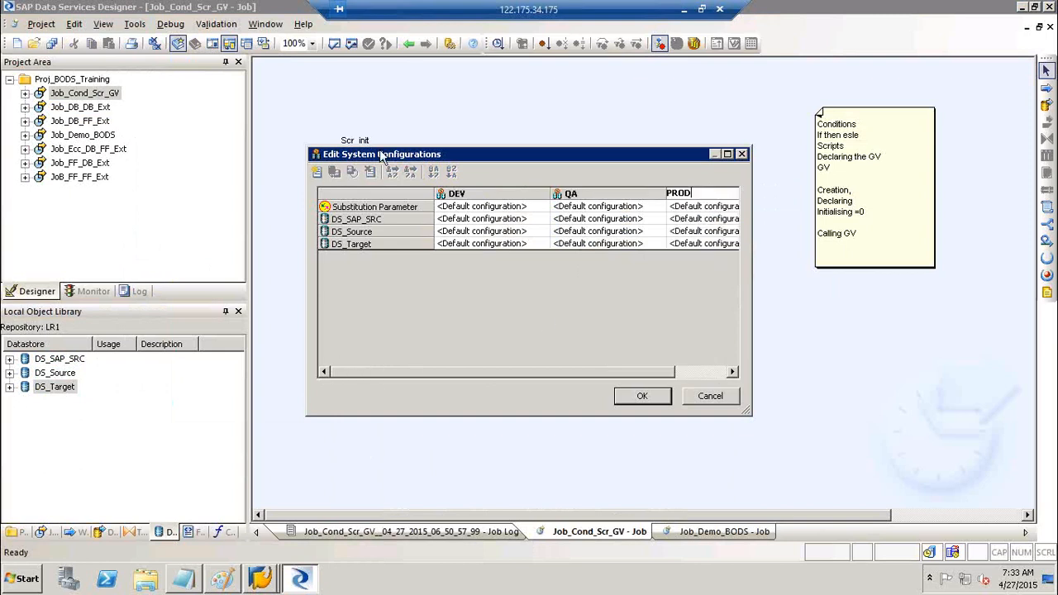
- Under DEV, set DS_SAP_SRC, DS_Source and DS_Target to their DEV configurations
{"action": "left_click", "coordinate": [467, 221]}
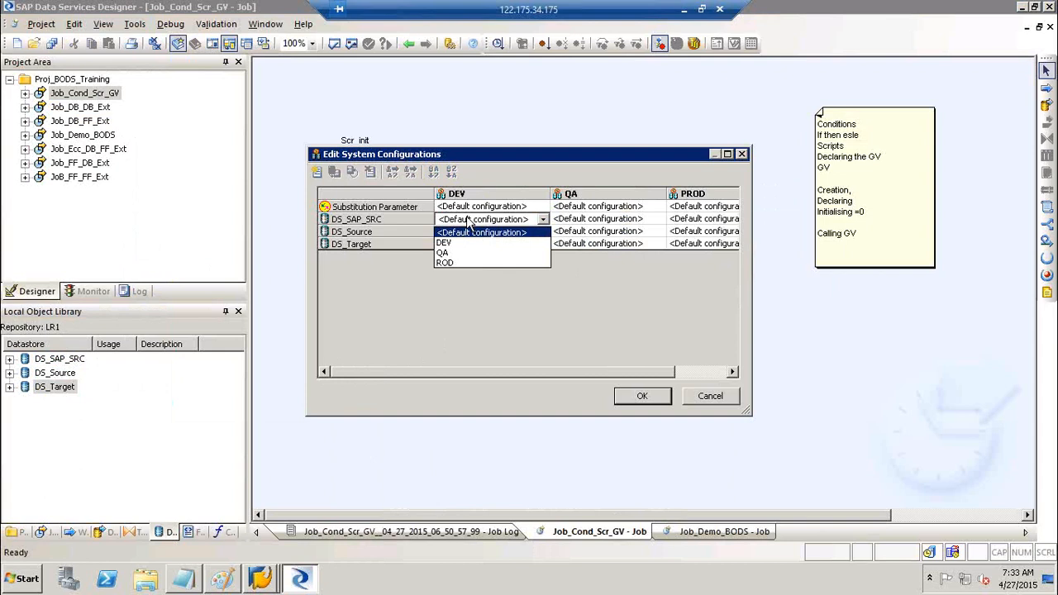
{"action": "left_click", "coordinate": [464, 241]}
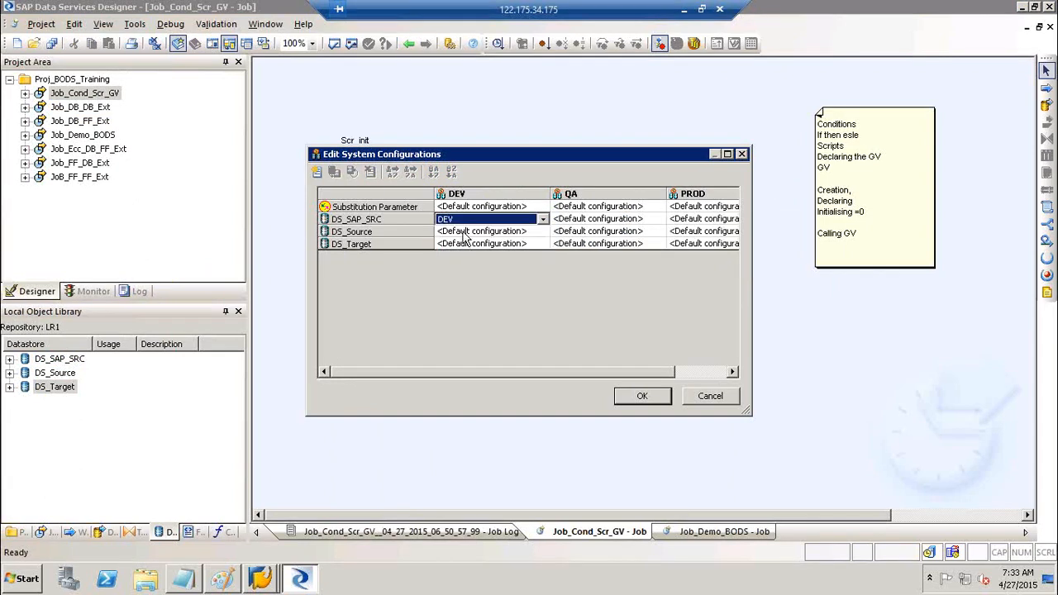
{"action": "left_click", "coordinate": [462, 235]}
{"action": "left_click", "coordinate": [462, 256]}
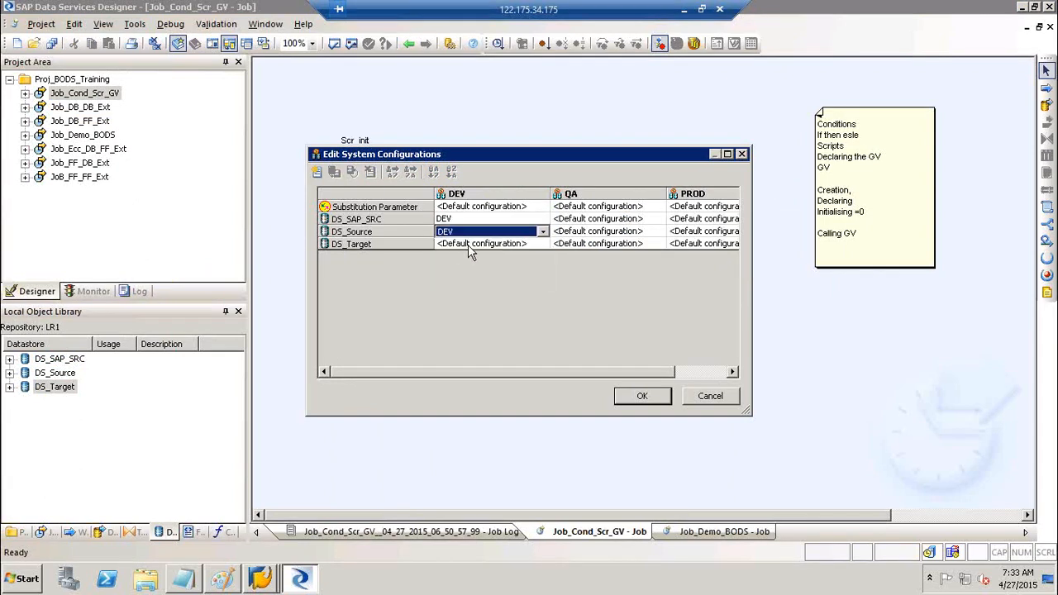
{"action": "left_click", "coordinate": [468, 245]}
{"action": "left_click", "coordinate": [462, 267]}
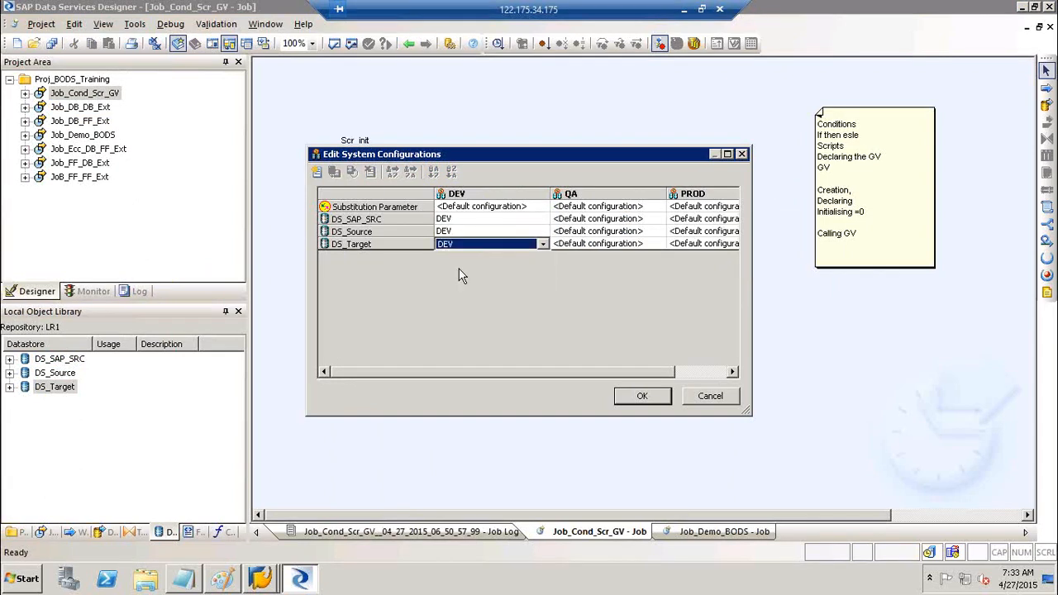
- Under QA, set DS_SAP_SRC, DS_Source and DS_Target to their QA configurations
{"action": "left_click", "coordinate": [594, 220]}
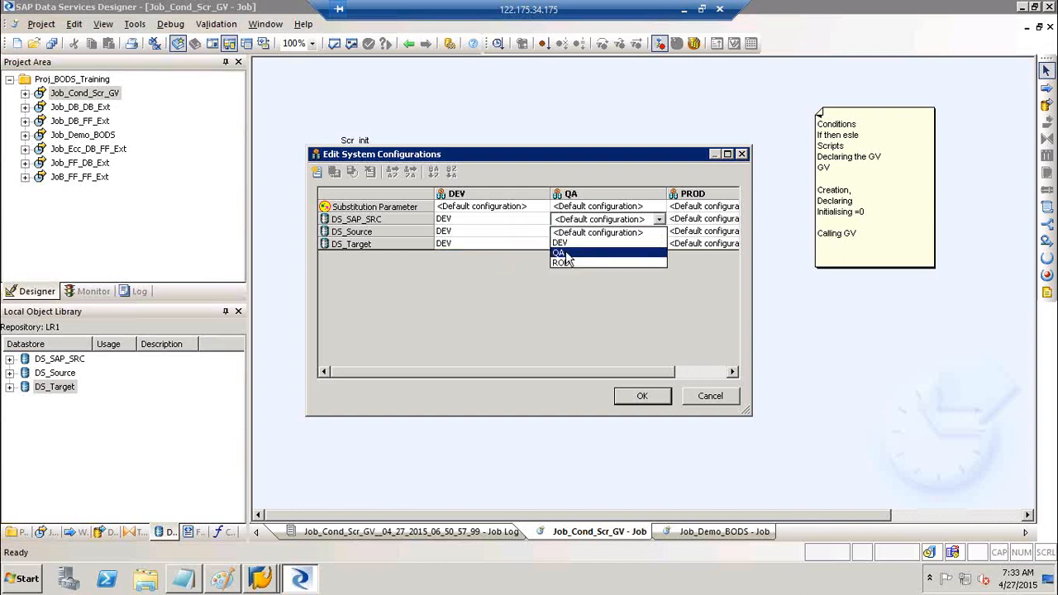
{"action": "left_click", "coordinate": [561, 253]}
{"action": "left_click", "coordinate": [585, 233]}
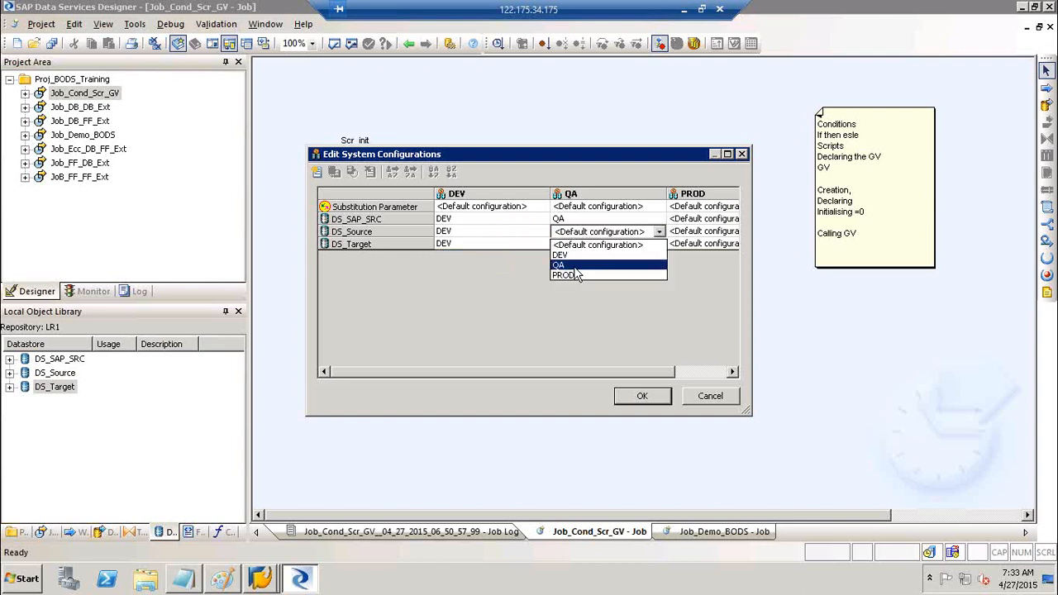
{"action": "left_click", "coordinate": [576, 267]}
{"action": "left_click", "coordinate": [588, 244]}
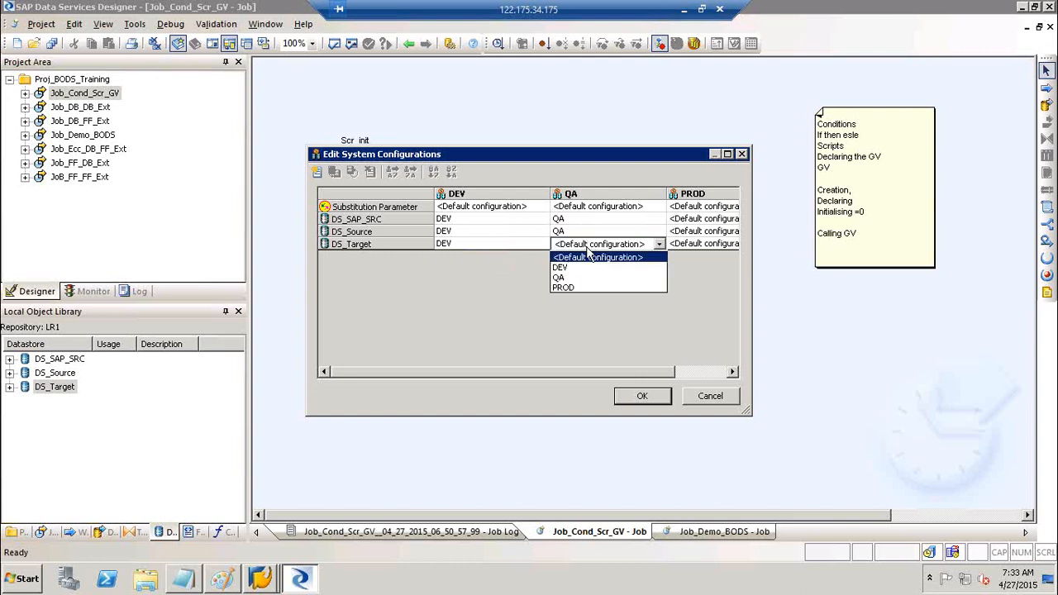
{"action": "left_click", "coordinate": [578, 279]}
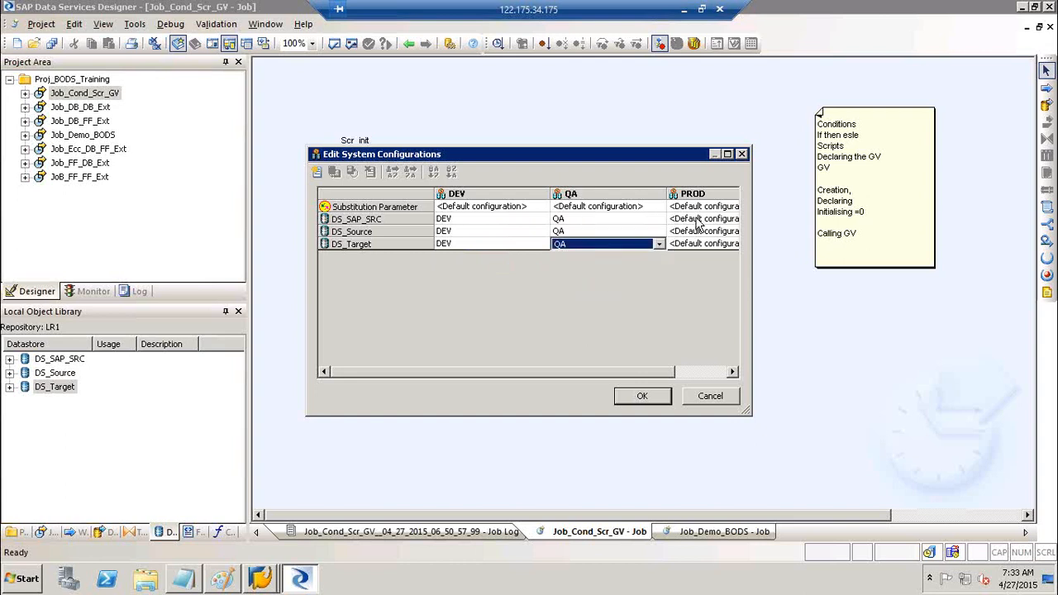
- Under PROD, set DS_SAP_SRC to ROD and DS_Source and DS_Target to PROD
{"action": "left_click", "coordinate": [696, 219]}
{"action": "left_click", "coordinate": [696, 223]}
{"action": "left_click", "coordinate": [663, 218]}
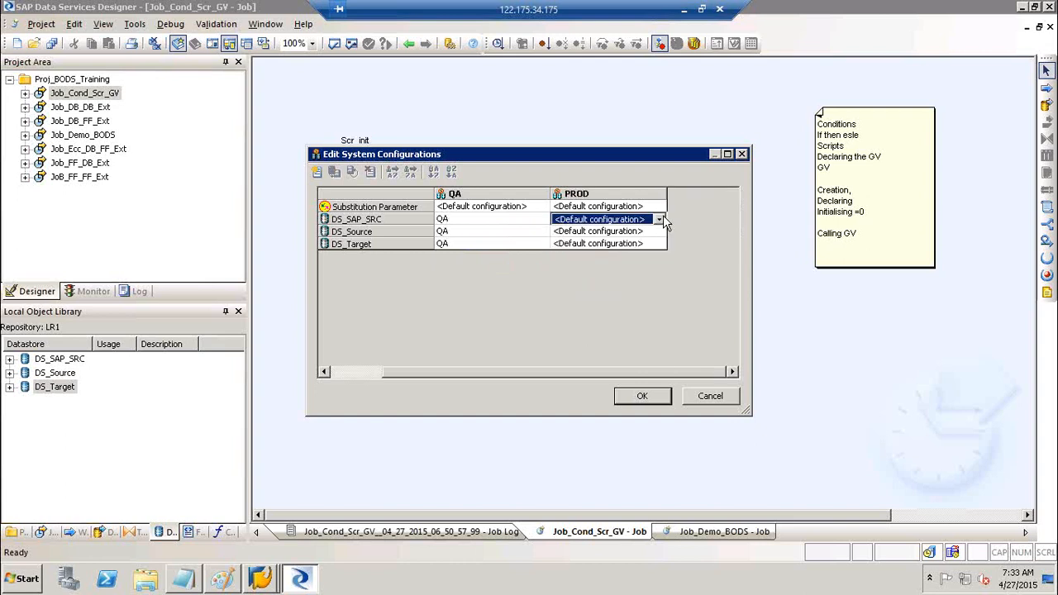
{"action": "left_click", "coordinate": [660, 219]}
{"action": "left_click", "coordinate": [609, 263]}
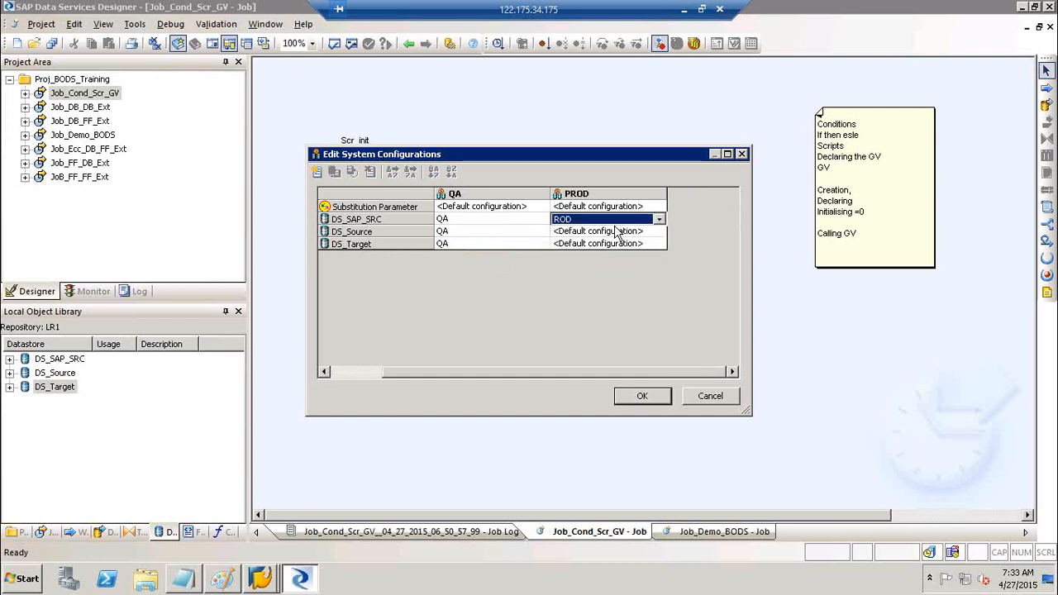
{"action": "left_click", "coordinate": [616, 234]}
{"action": "left_click", "coordinate": [616, 236]}
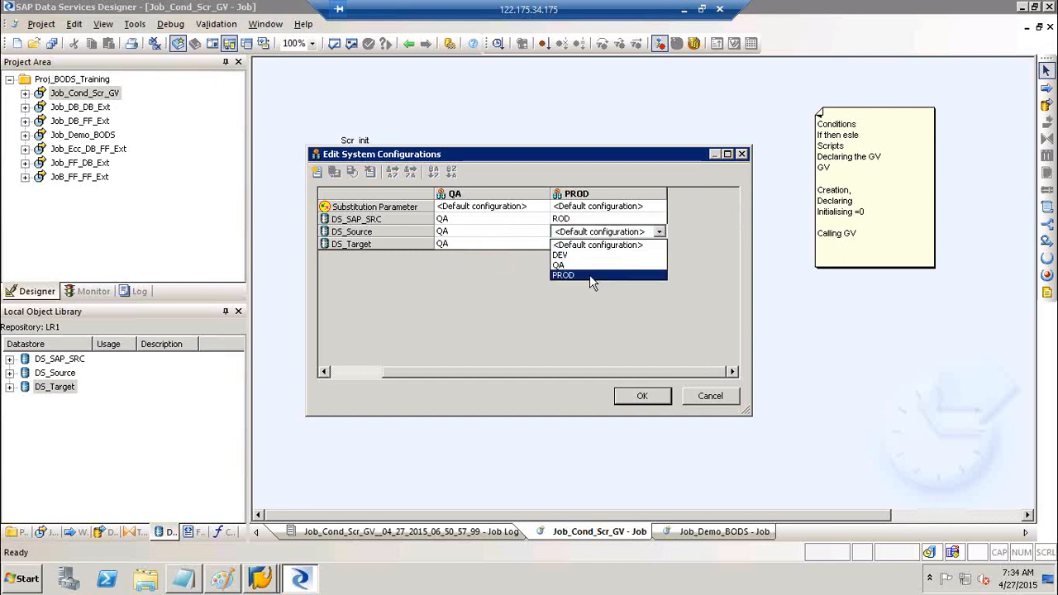
{"action": "left_click", "coordinate": [589, 275]}
{"action": "left_click", "coordinate": [590, 244]}
{"action": "left_click", "coordinate": [589, 244]}
{"action": "left_click", "coordinate": [589, 244]}
{"action": "left_click", "coordinate": [590, 246]}
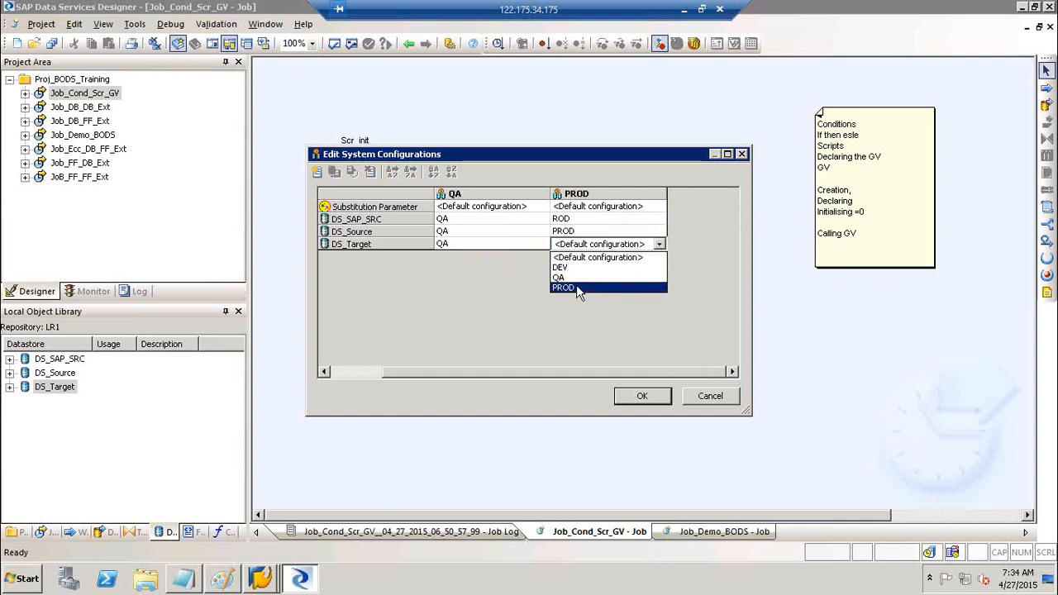
{"action": "left_click", "coordinate": [576, 284]}
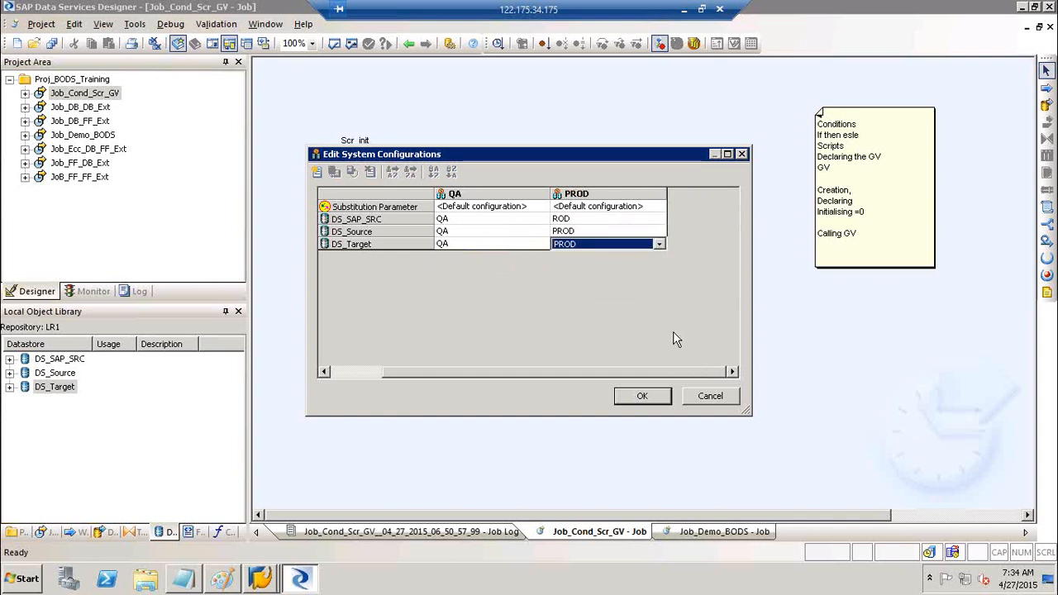
- Save the system configurations with OK and return to the job diagram
{"action": "left_click", "coordinate": [665, 404]}
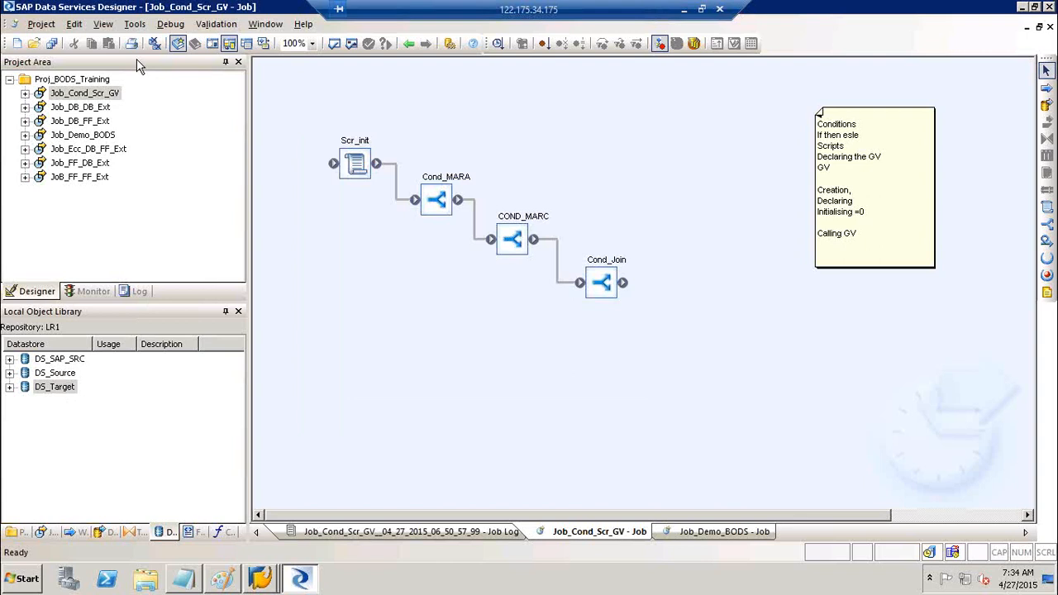
{"action": "left_click", "coordinate": [134, 24]}
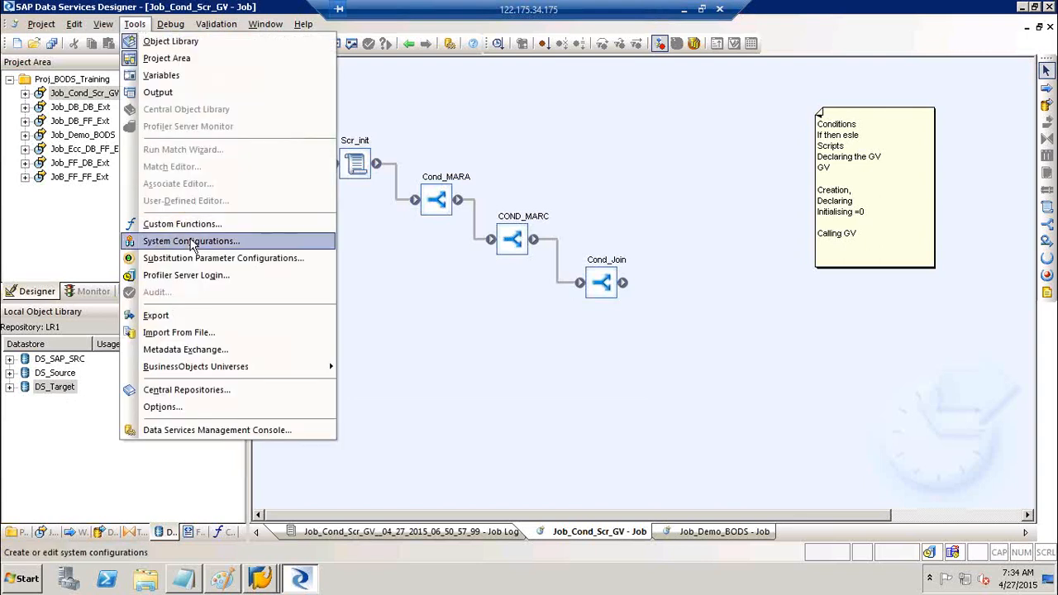
{"action": "left_click", "coordinate": [567, 333]}
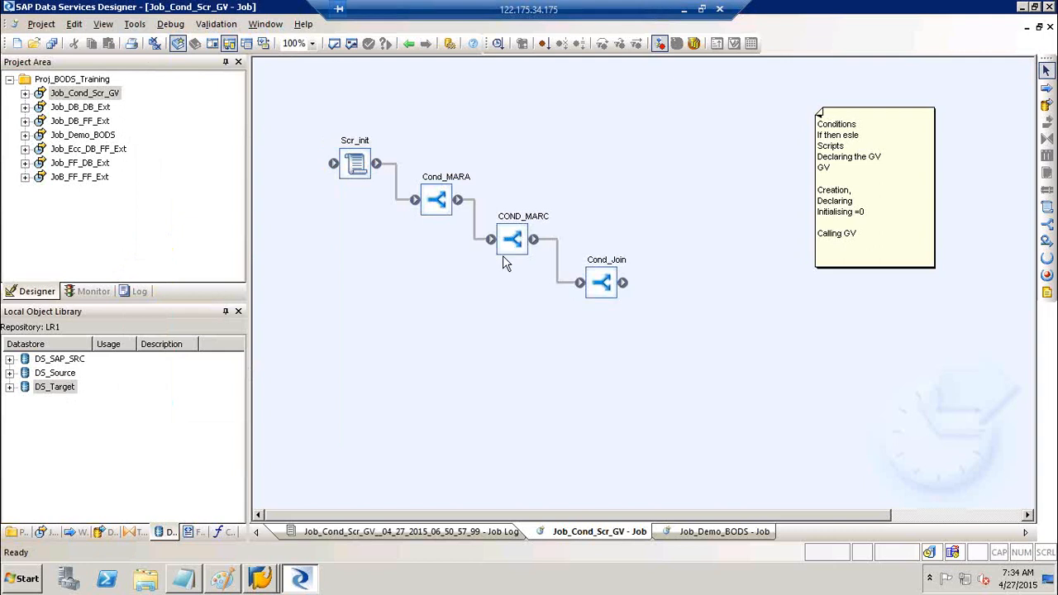
- Execute Job_Cond_Scr_GV with DEV as the system configuration, after looking at PROD and QA
{"action": "right_click", "coordinate": [81, 94]}
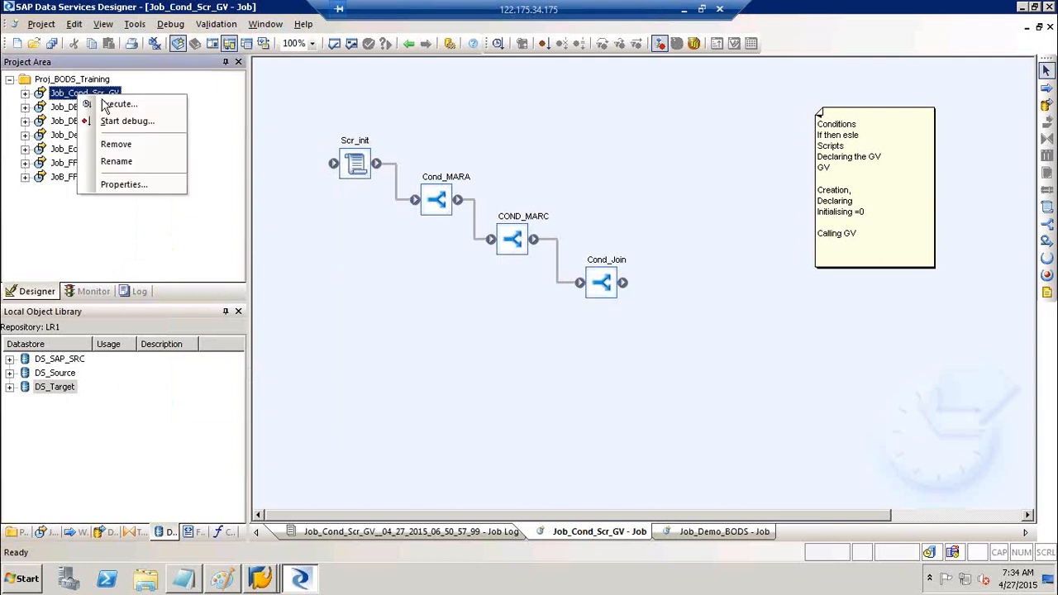
{"action": "left_click", "coordinate": [116, 104]}
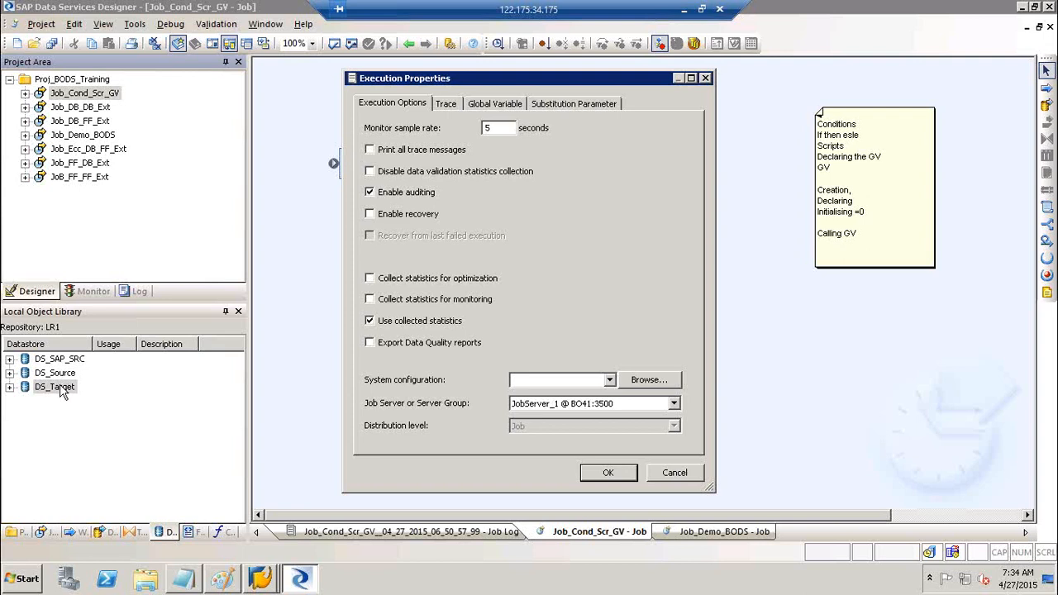
{"action": "left_click", "coordinate": [582, 382]}
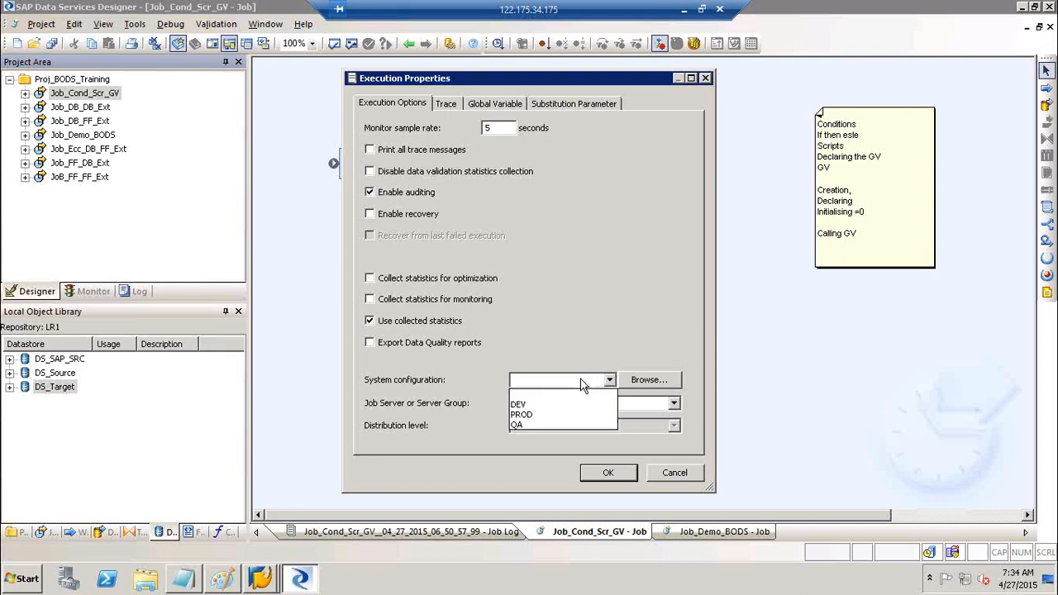
{"action": "left_click", "coordinate": [536, 405]}
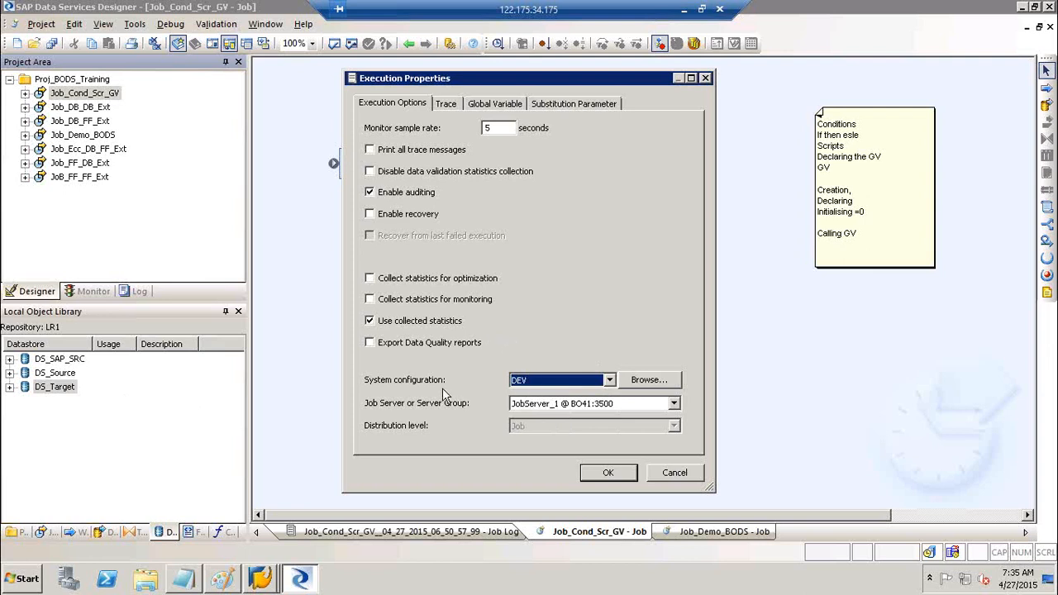
{"action": "left_click", "coordinate": [552, 383]}
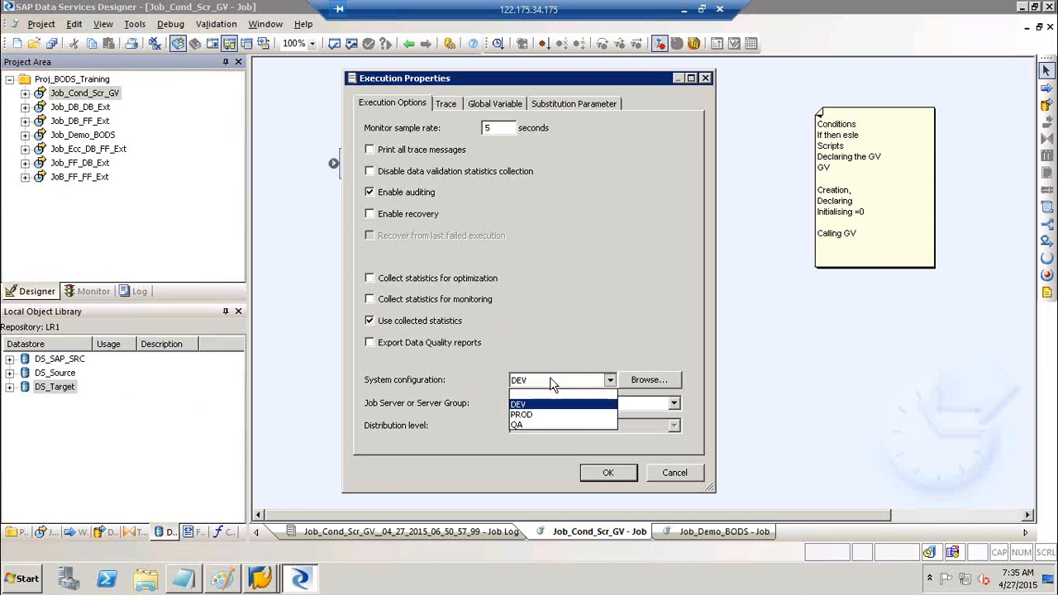
{"action": "left_click", "coordinate": [532, 418]}
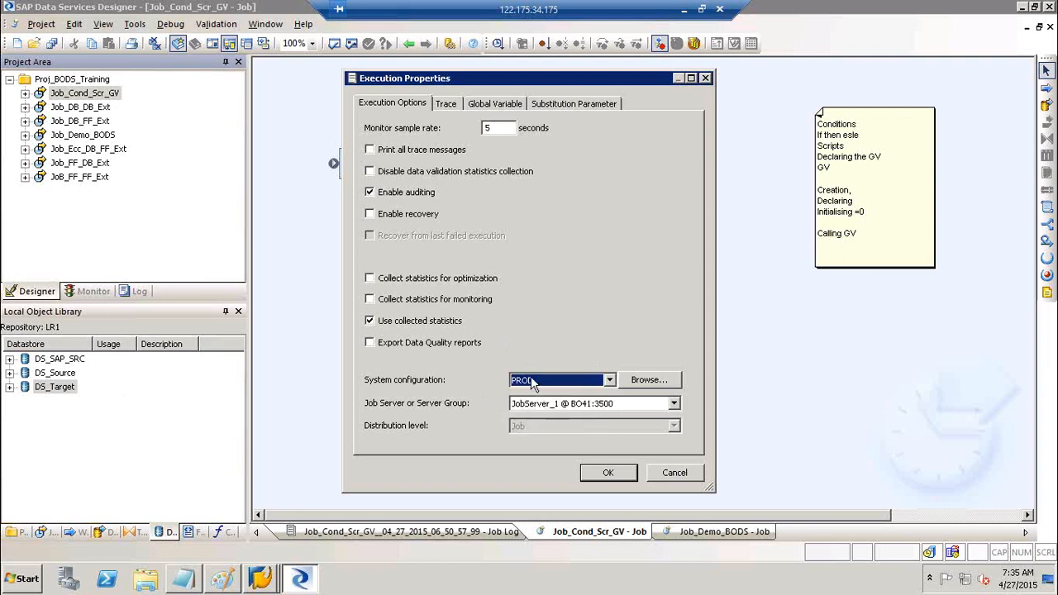
{"action": "left_click", "coordinate": [535, 382]}
{"action": "left_click", "coordinate": [538, 423]}
{"action": "left_click", "coordinate": [563, 379]}
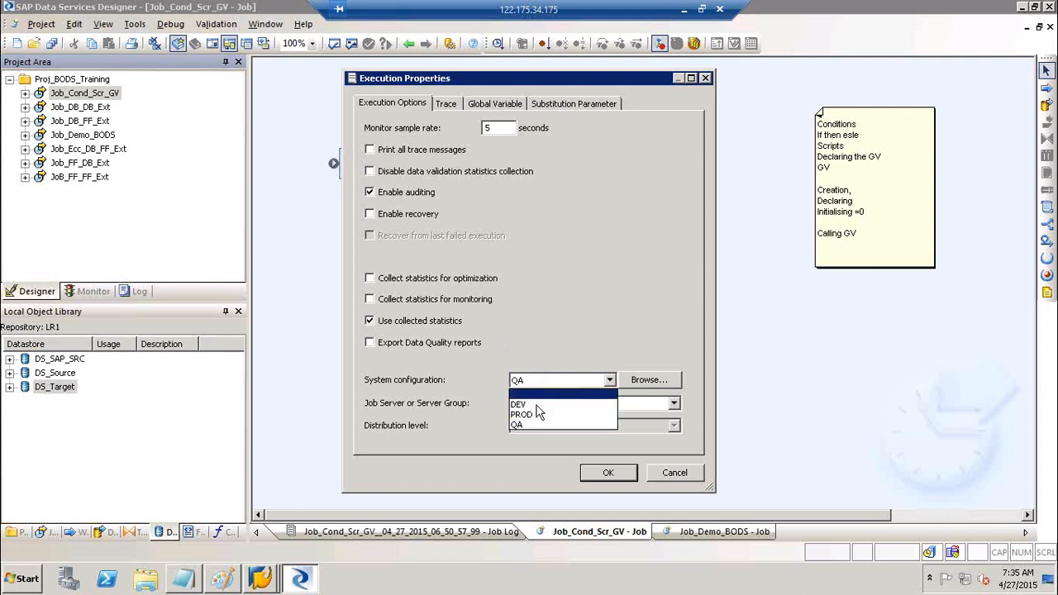
{"action": "left_click", "coordinate": [536, 404]}
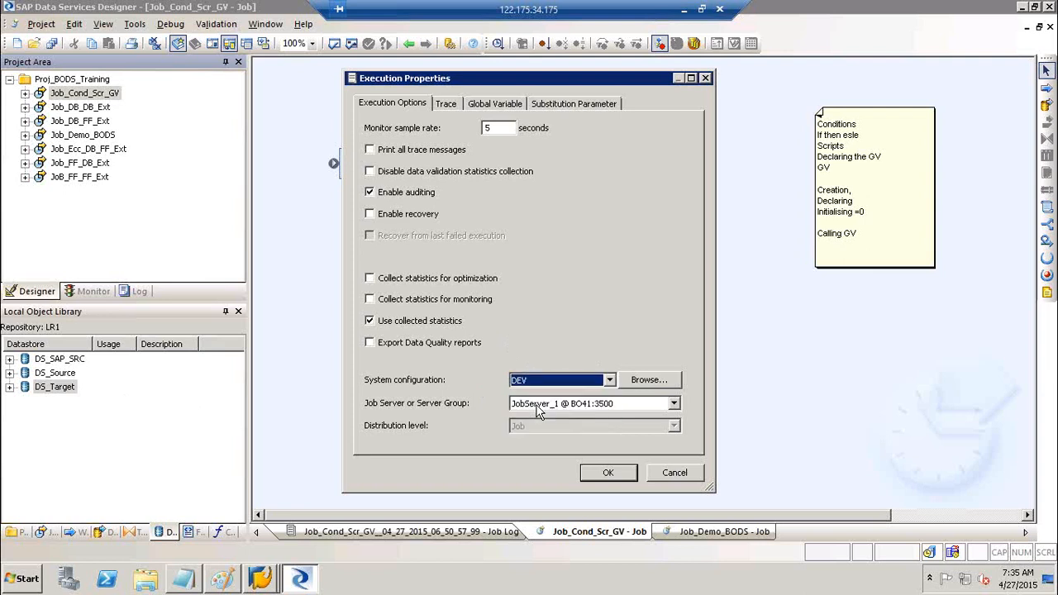
{"action": "left_click", "coordinate": [613, 477]}
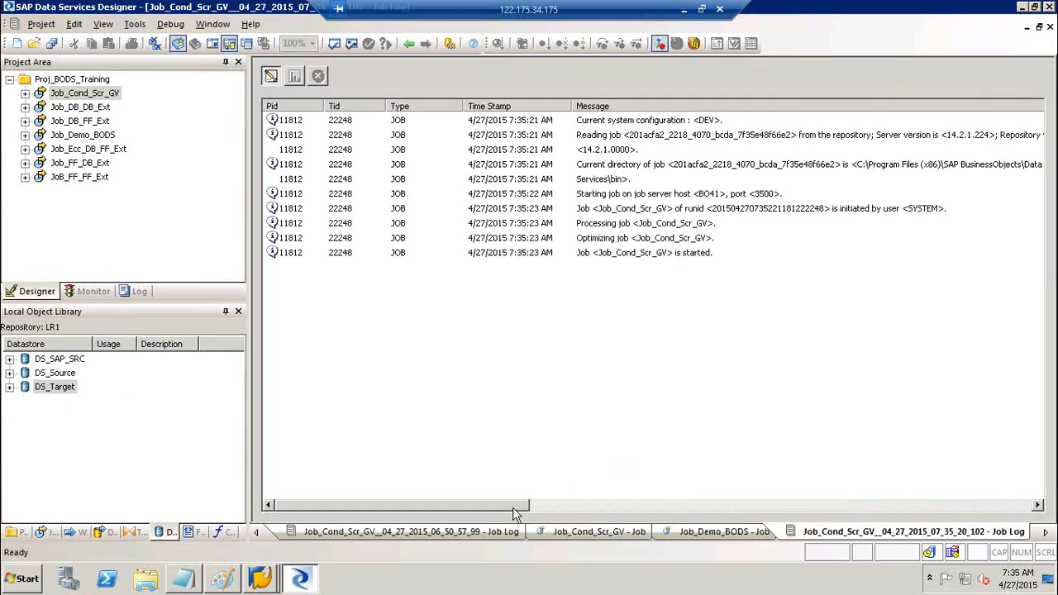
- Scroll the job log to show Pid and Tid, then minimize the remote session to reach Excel
{"action": "left_click_drag", "start_coordinate": [525, 506], "coordinate": [540, 512]}
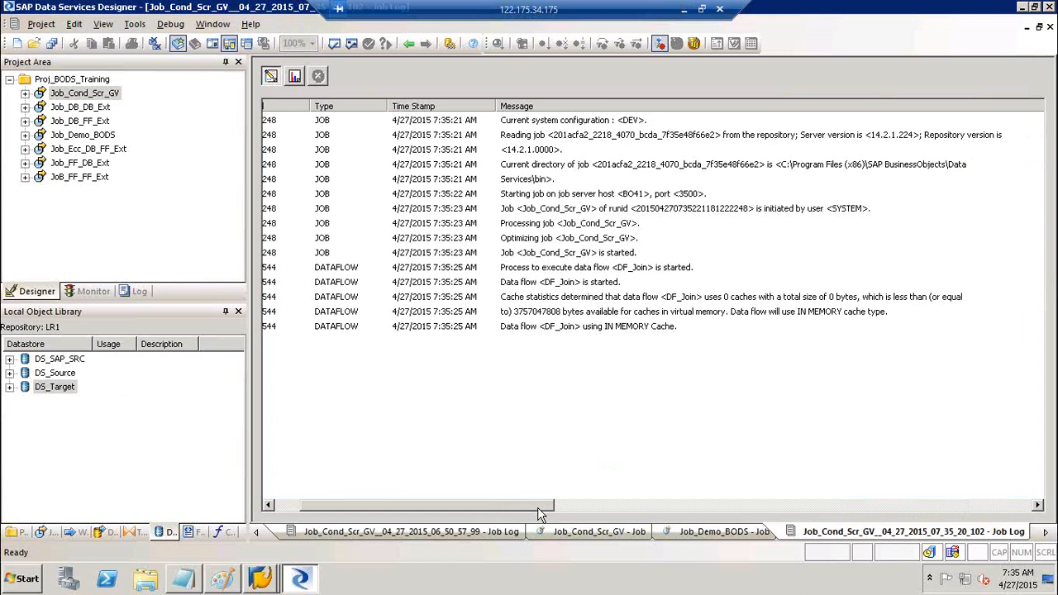
{"action": "left_click", "coordinate": [221, 578]}
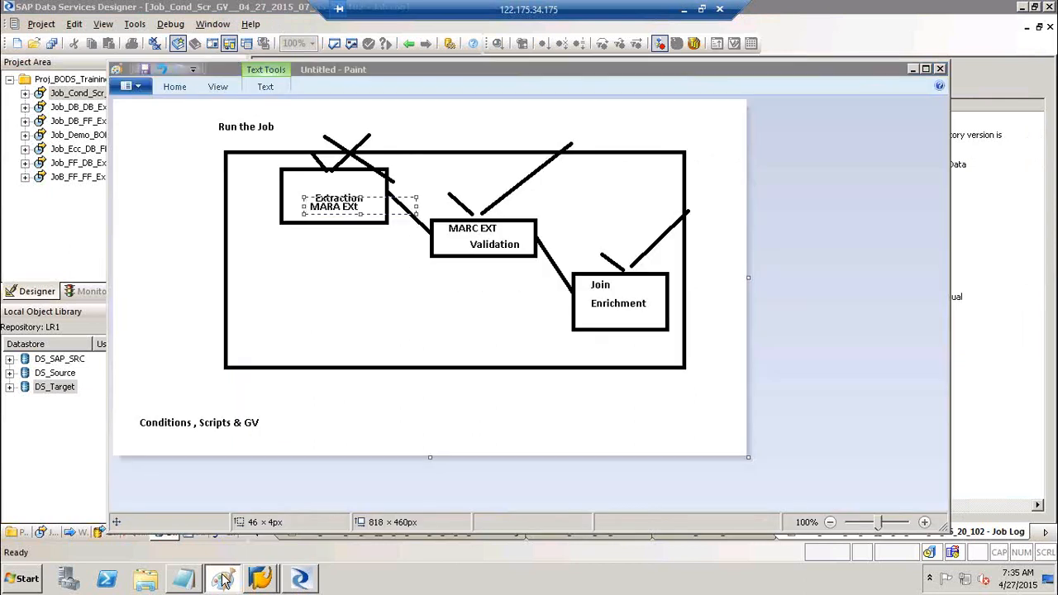
{"action": "left_click", "coordinate": [222, 579]}
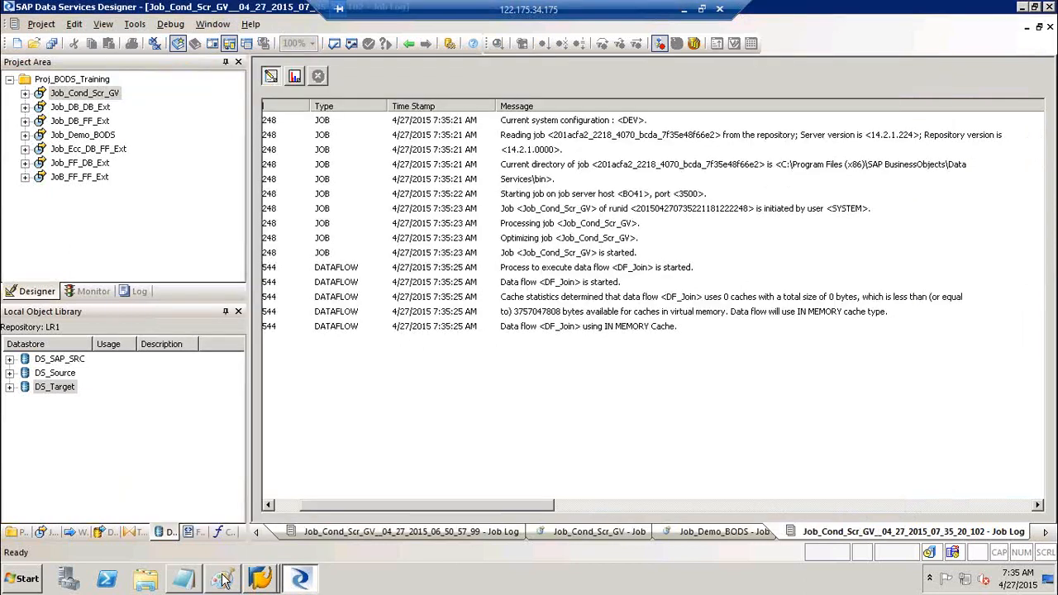
{"action": "left_click", "coordinate": [288, 506]}
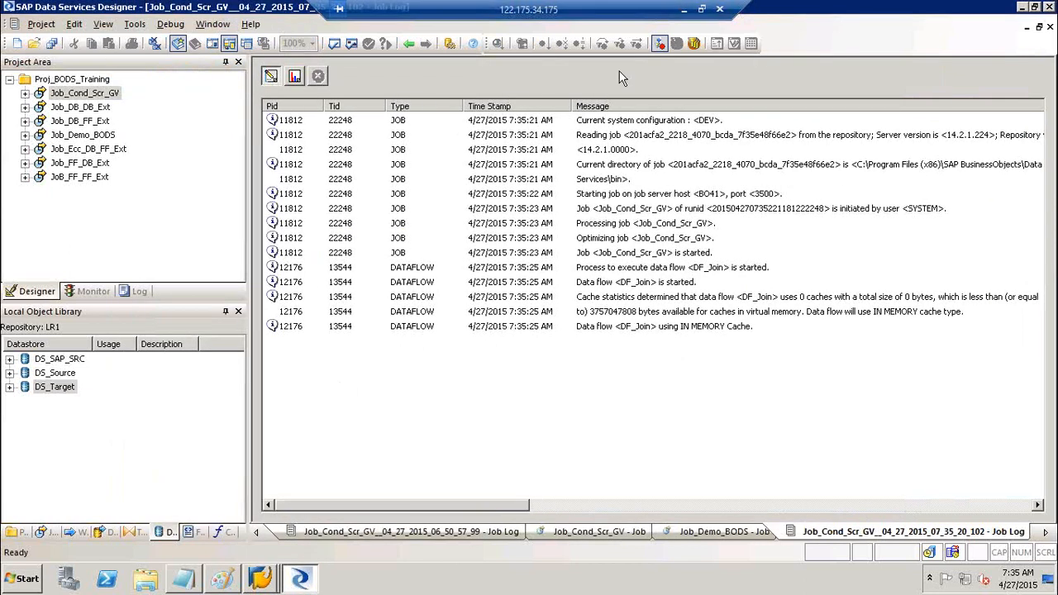
{"action": "left_click", "coordinate": [682, 11]}
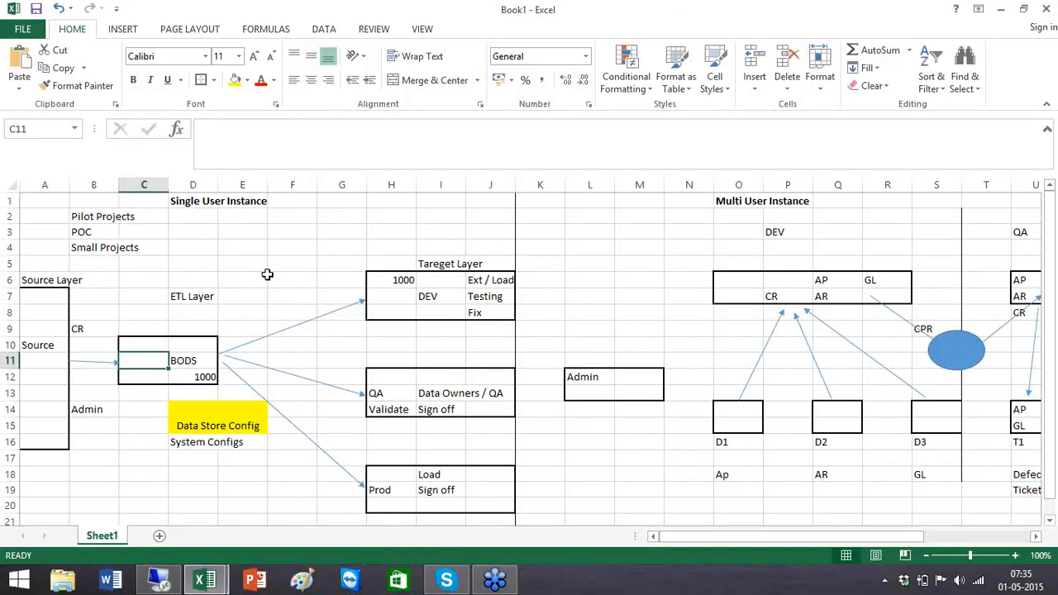
- Walk through the BODS, System Configs, QA, Prod sign-off and source boxes, then return to Data Services
{"action": "left_click", "coordinate": [198, 328]}
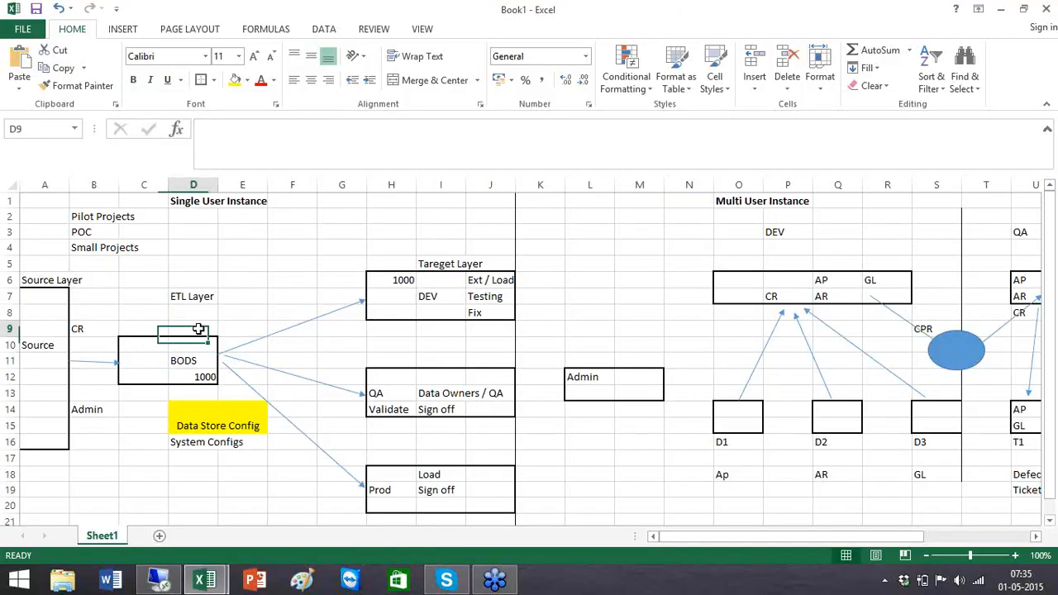
{"action": "left_click", "coordinate": [188, 444]}
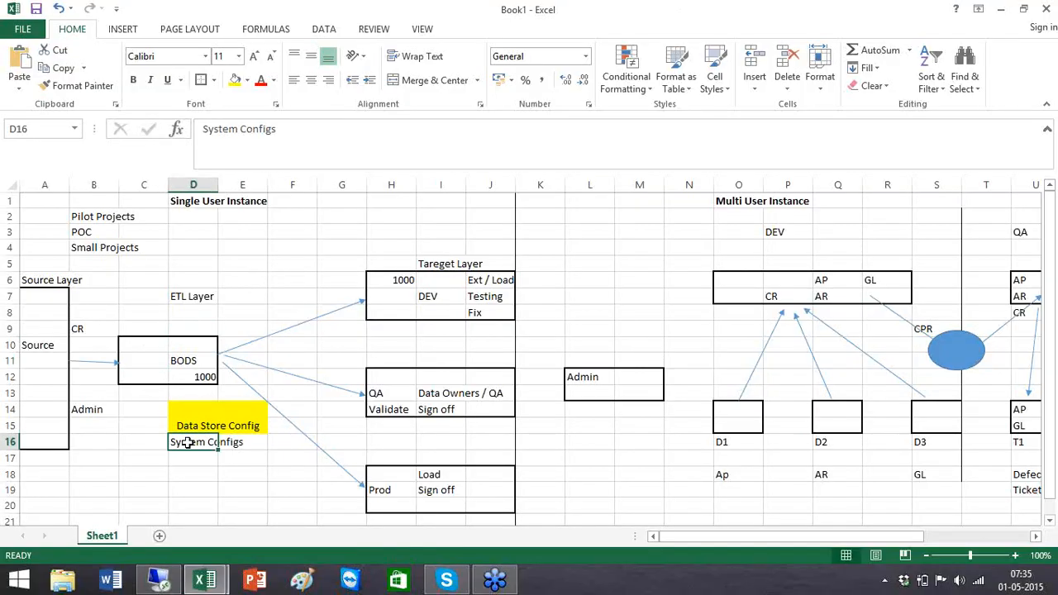
{"action": "left_click", "coordinate": [401, 317]}
{"action": "left_click", "coordinate": [399, 378]}
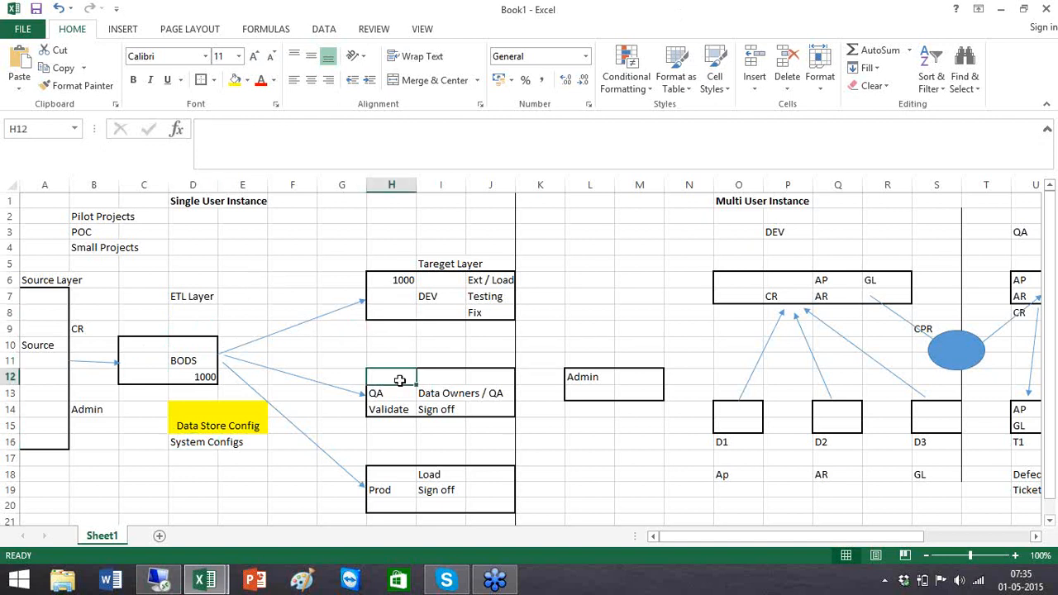
{"action": "left_click", "coordinate": [386, 489]}
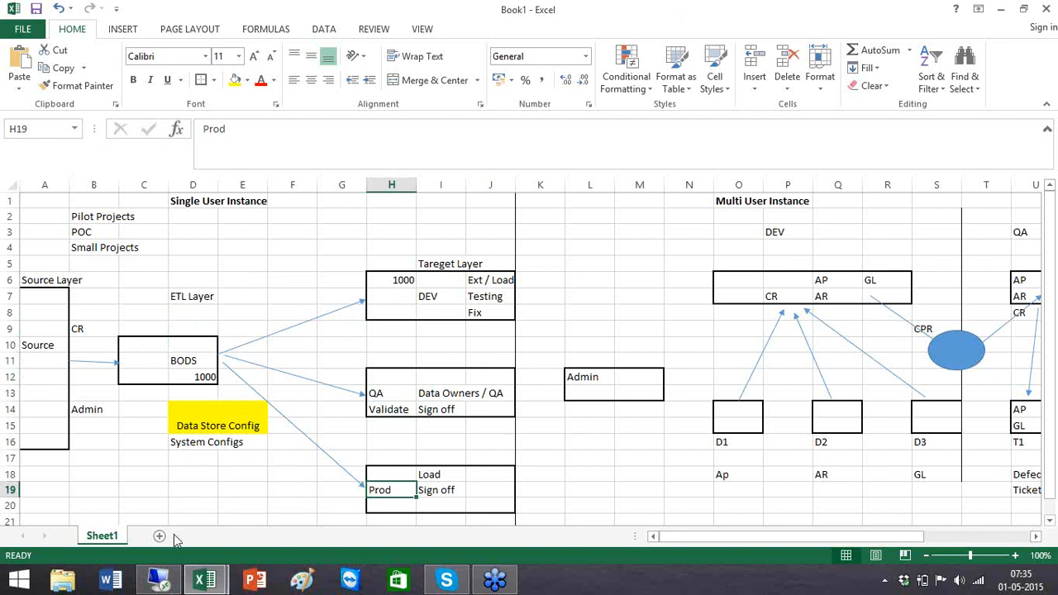
{"action": "left_click", "coordinate": [44, 397]}
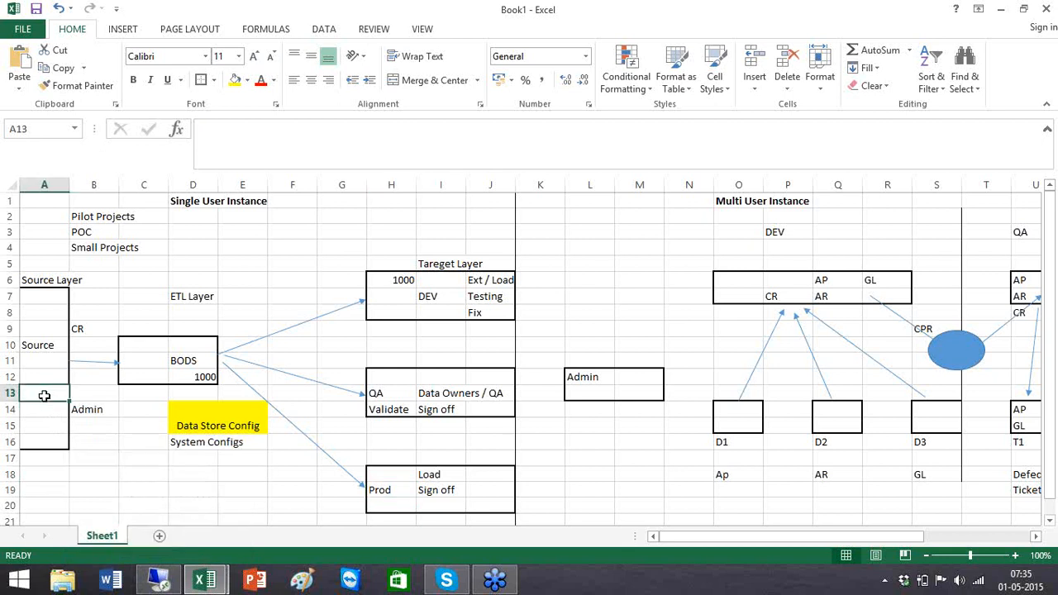
{"action": "left_click", "coordinate": [400, 394]}
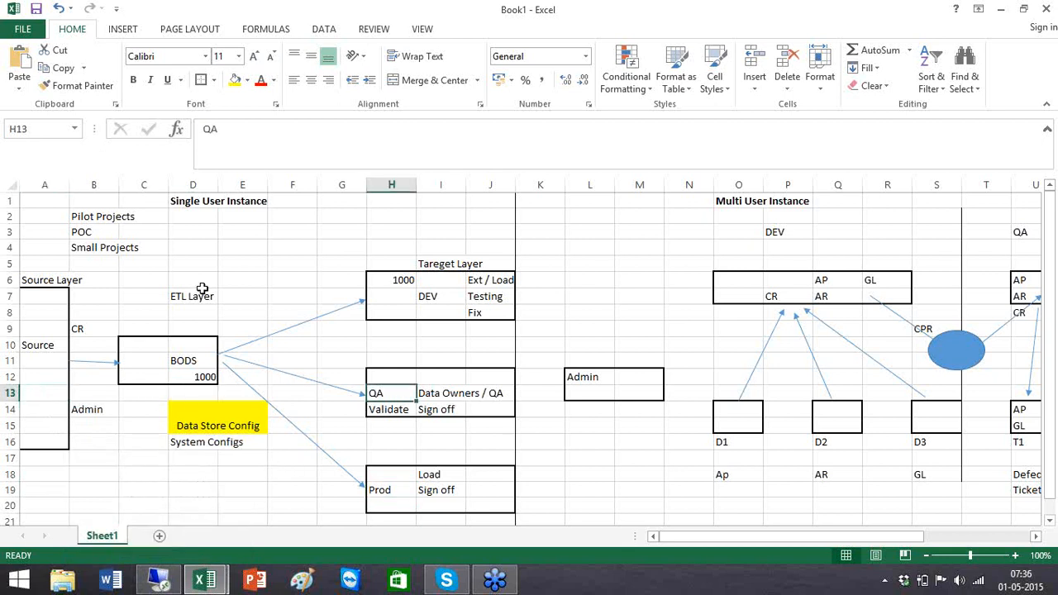
{"action": "left_click", "coordinate": [159, 583]}
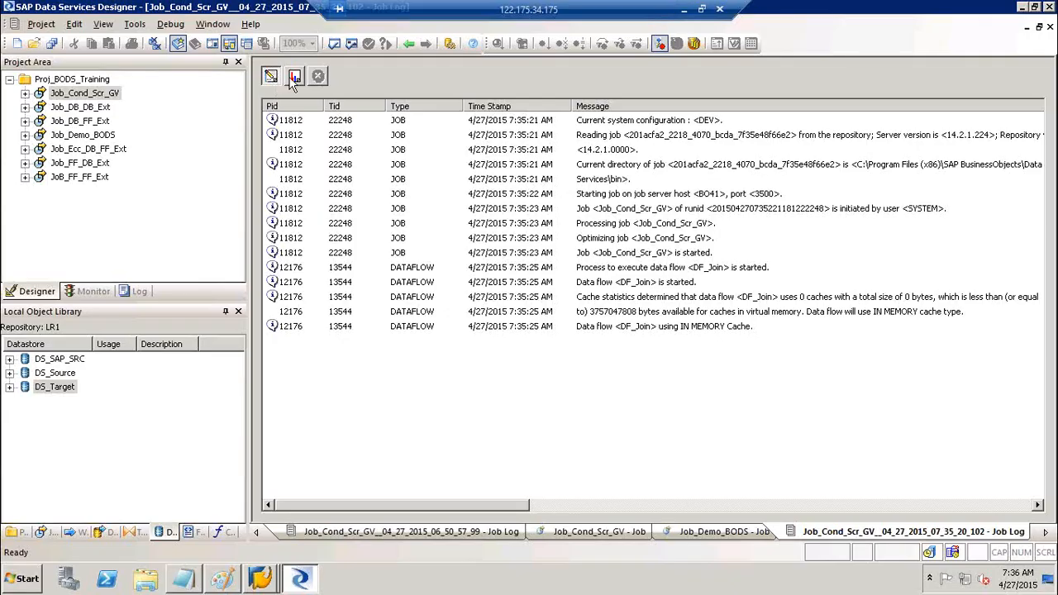
- Review Job_DB_DB_Ext's system configuration choices in Execution Properties and cancel without running
{"action": "left_click", "coordinate": [294, 77]}
{"action": "left_click", "coordinate": [270, 76]}
{"action": "right_click", "coordinate": [101, 109]}
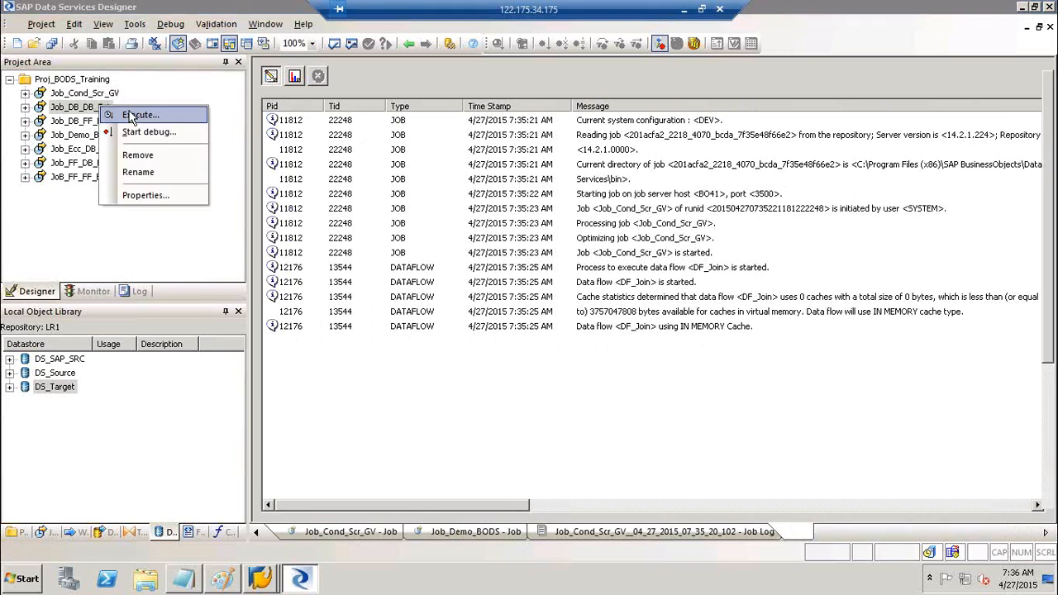
{"action": "left_click", "coordinate": [131, 116]}
{"action": "left_click", "coordinate": [552, 382]}
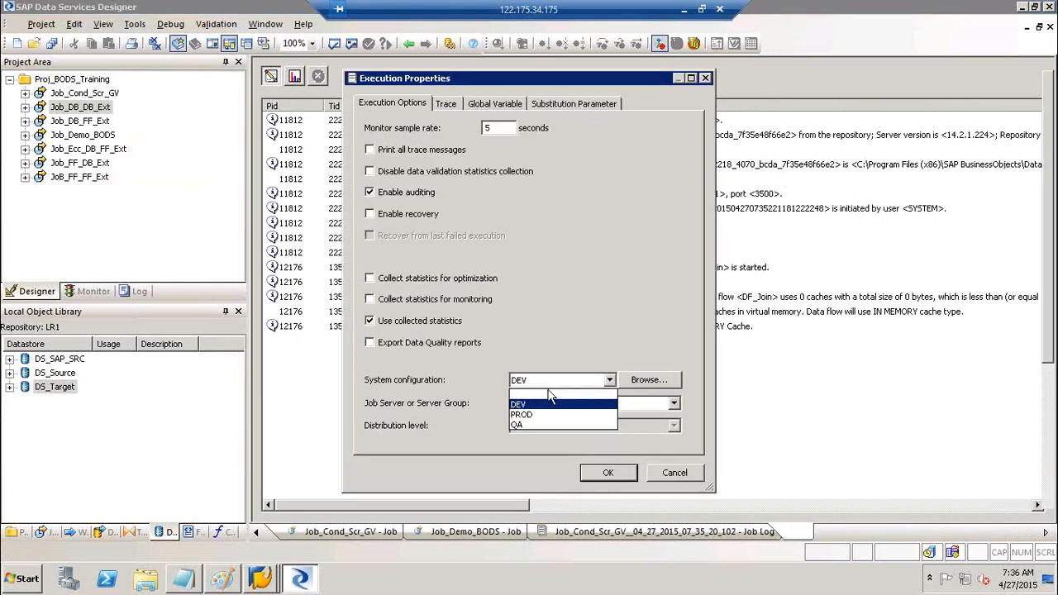
{"action": "left_click", "coordinate": [549, 393]}
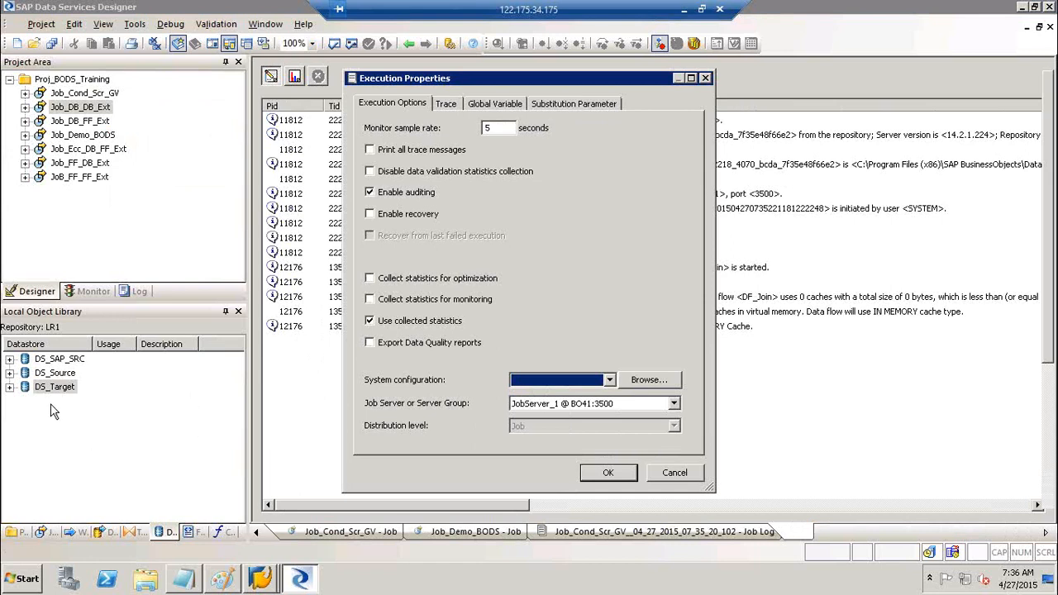
{"action": "left_click", "coordinate": [675, 473]}
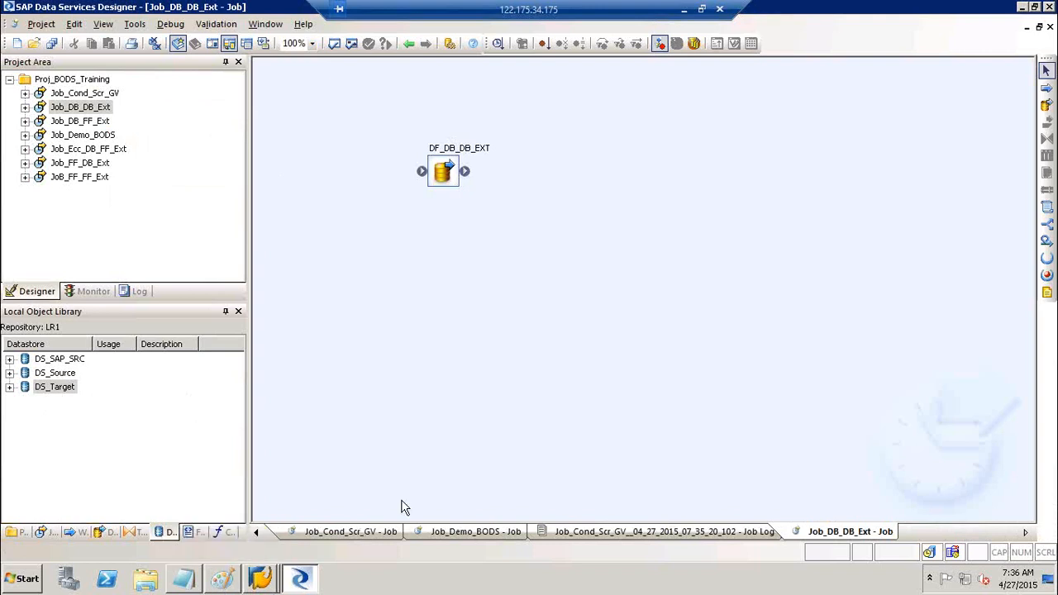
- Return to the Job_Cond_Scr_GV tab and minimize the remote session to show Excel
{"action": "left_click", "coordinate": [408, 42]}
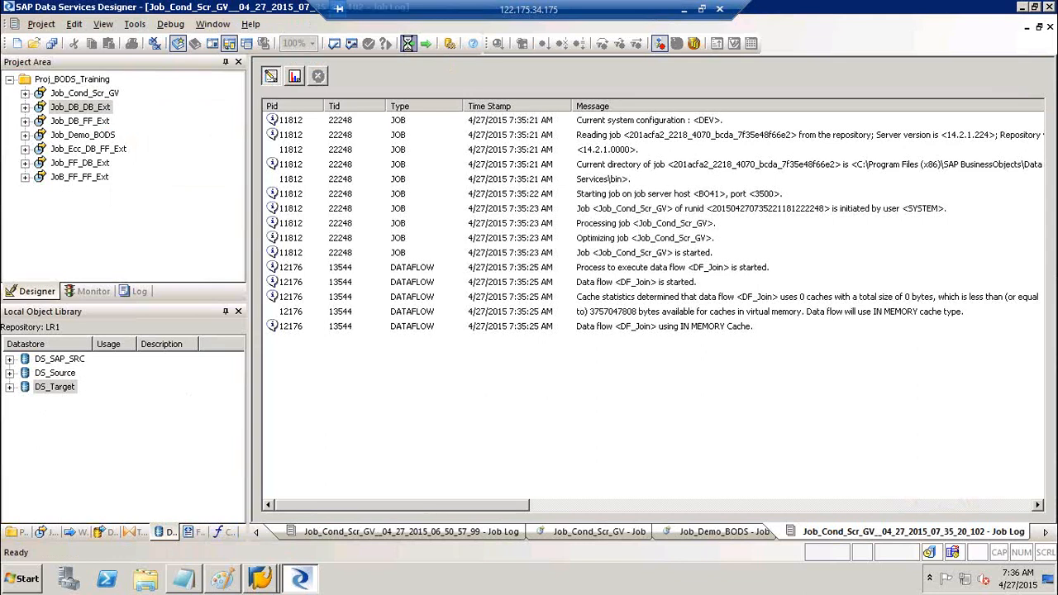
{"action": "left_click", "coordinate": [408, 42]}
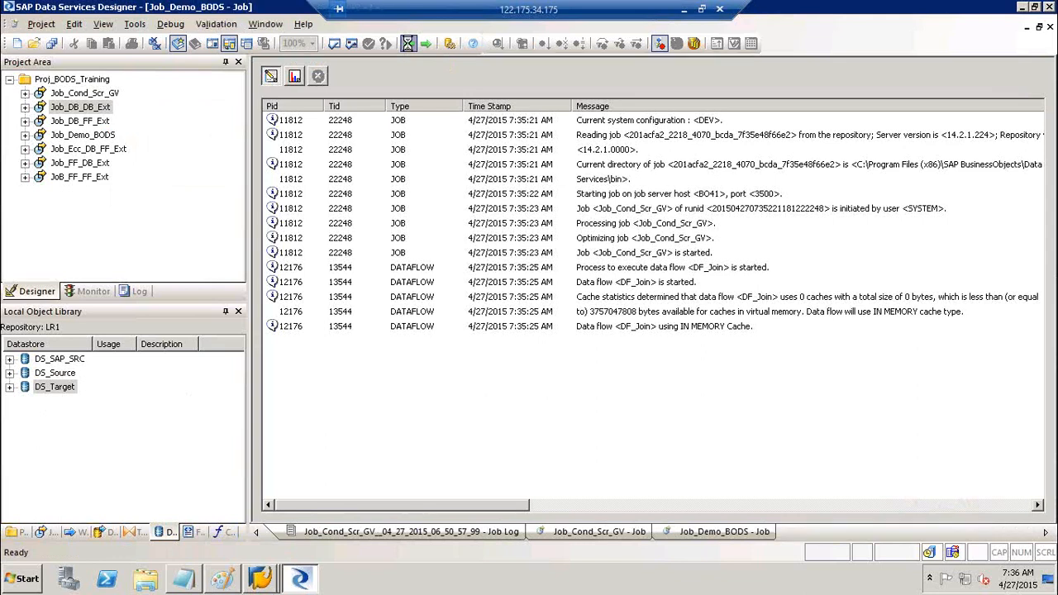
{"action": "left_click", "coordinate": [684, 10]}
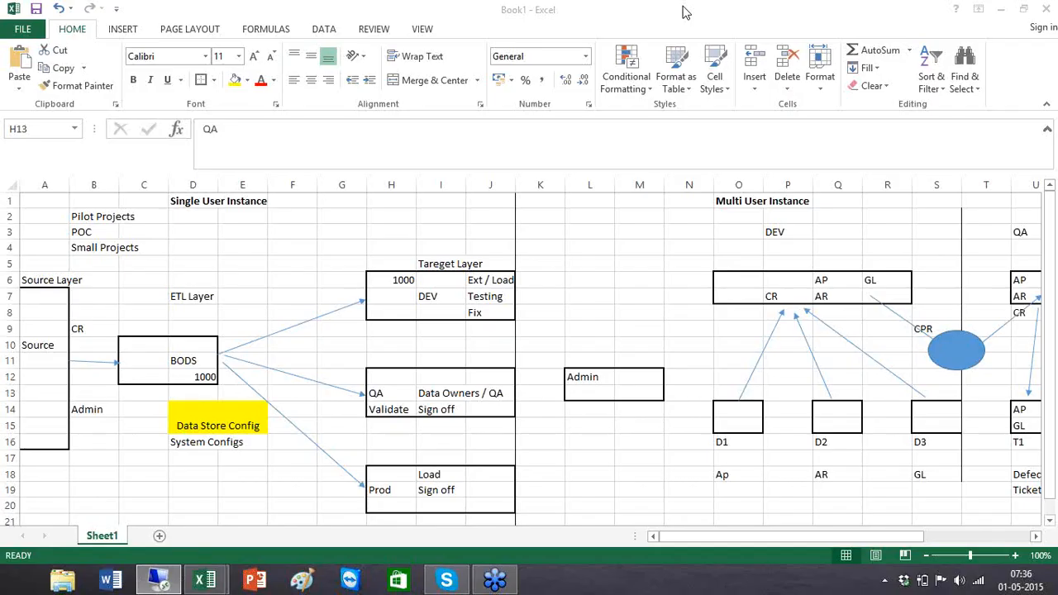
{"action": "left_click", "coordinate": [40, 216]}
{"action": "left_click_drag", "start_coordinate": [438, 519], "coordinate": [484, 518]}
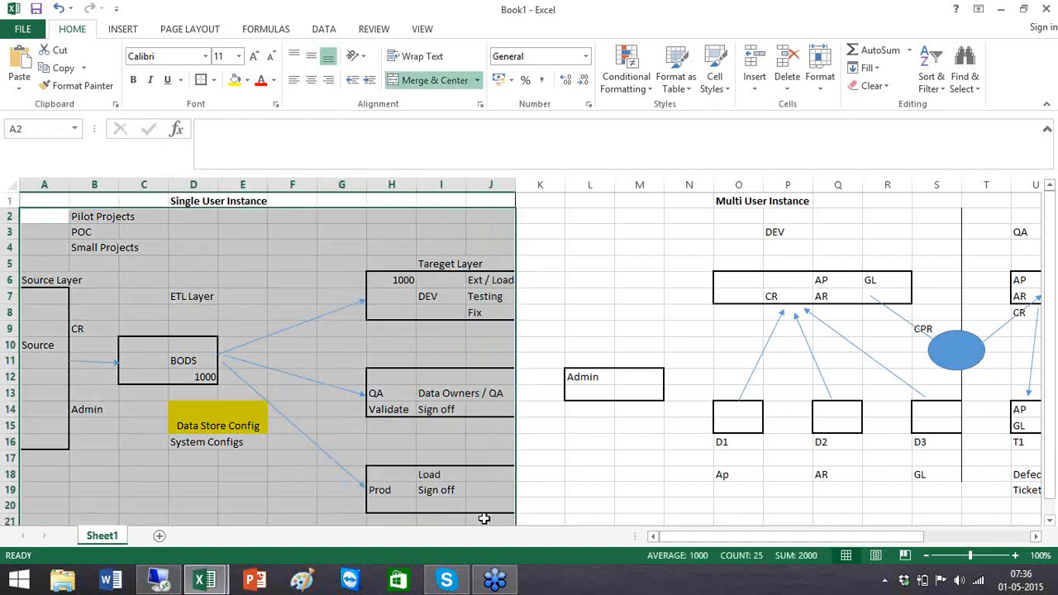
{"action": "left_click", "coordinate": [285, 335]}
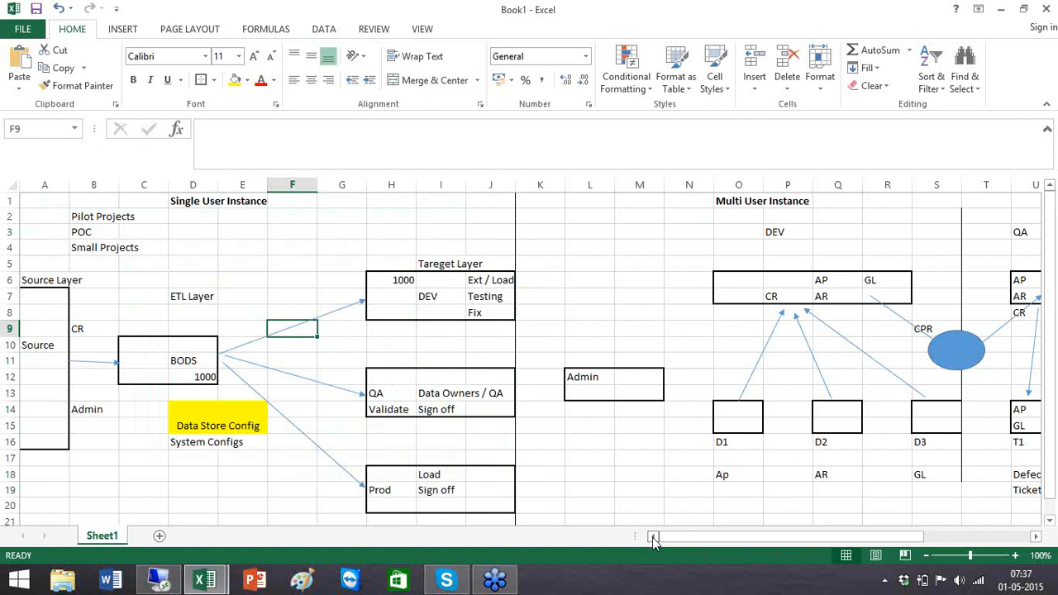
{"action": "left_click_drag", "start_coordinate": [801, 537], "coordinate": [886, 537]}
{"action": "left_click", "coordinate": [737, 428]}
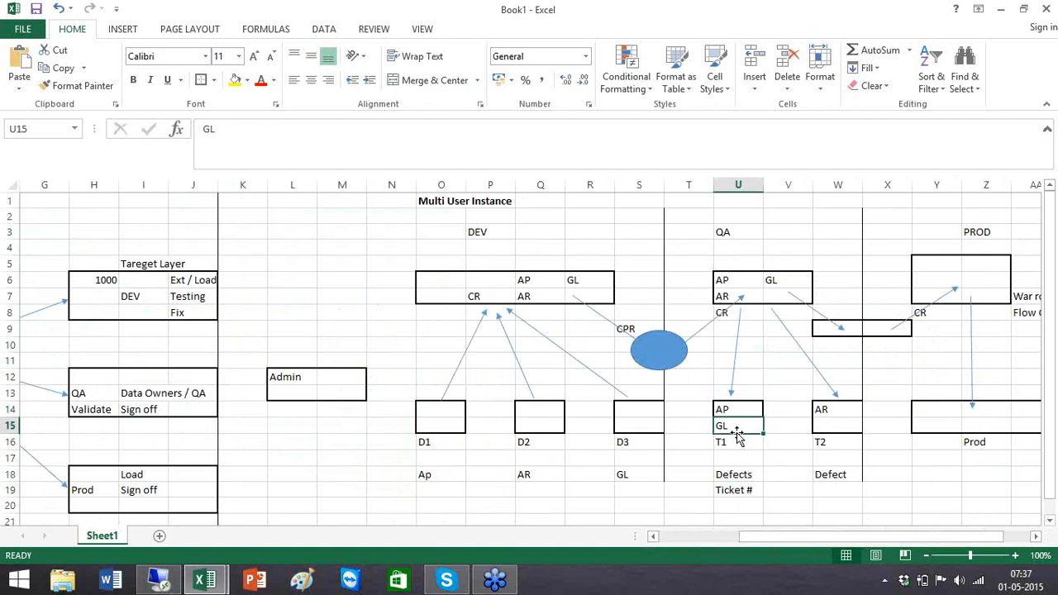
{"action": "left_click", "coordinate": [728, 440]}
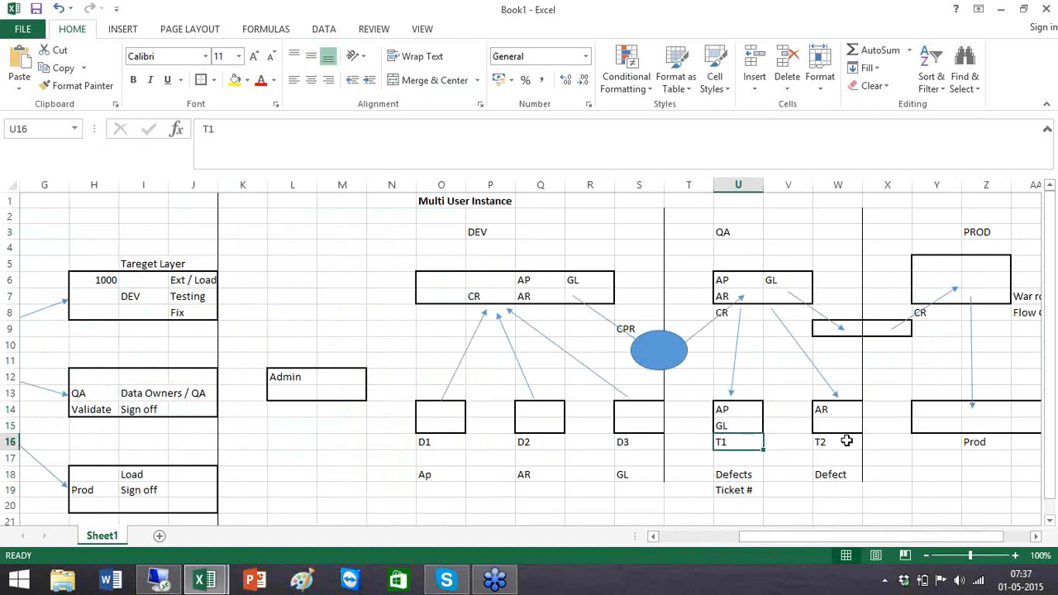
{"action": "left_click", "coordinate": [846, 441]}
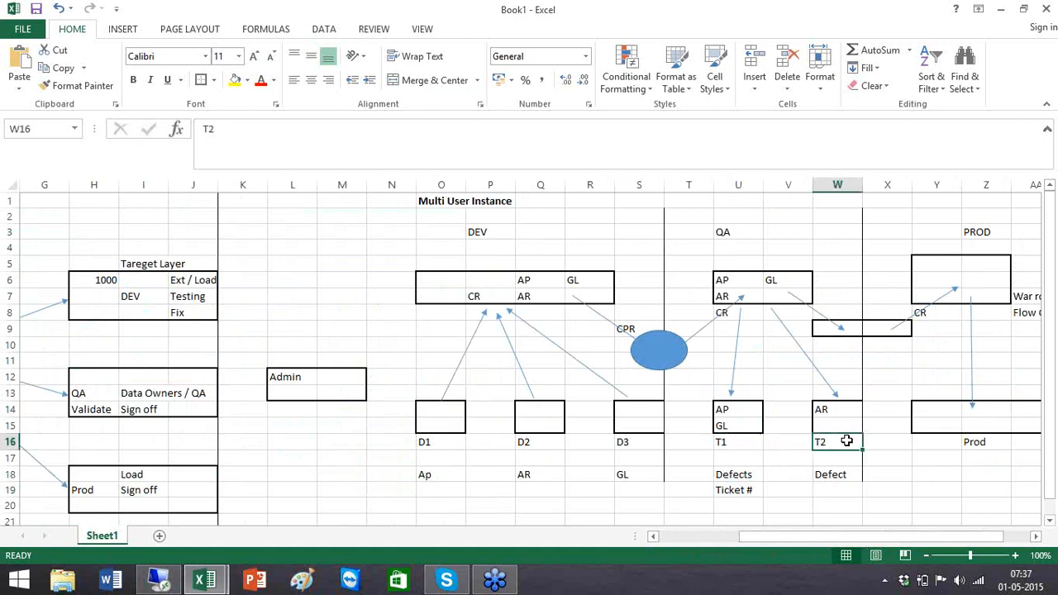
{"action": "left_click", "coordinate": [411, 442]}
{"action": "left_click", "coordinate": [435, 444]}
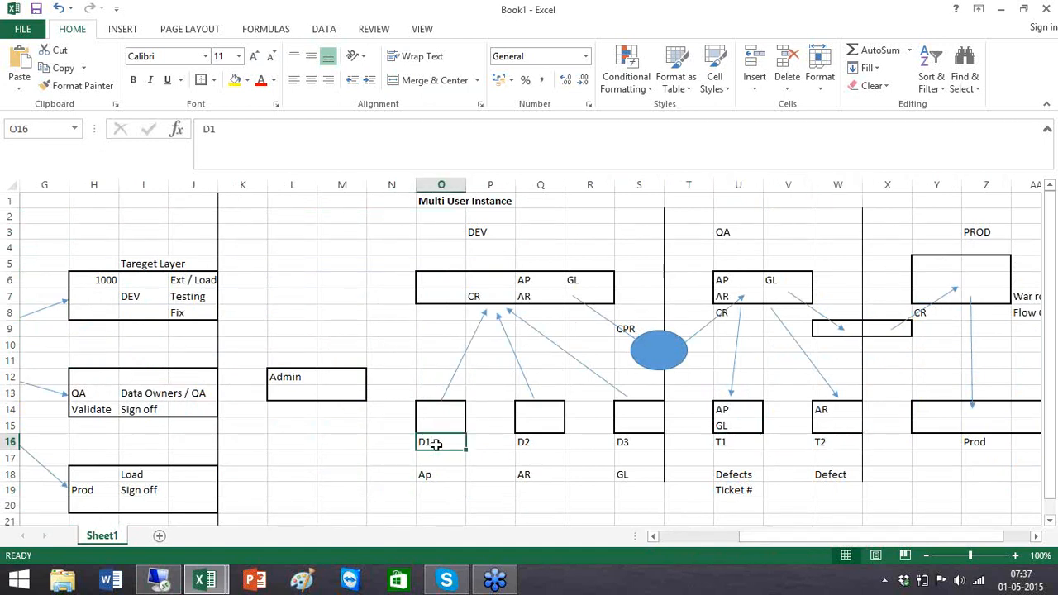
{"action": "left_click", "coordinate": [658, 347]}
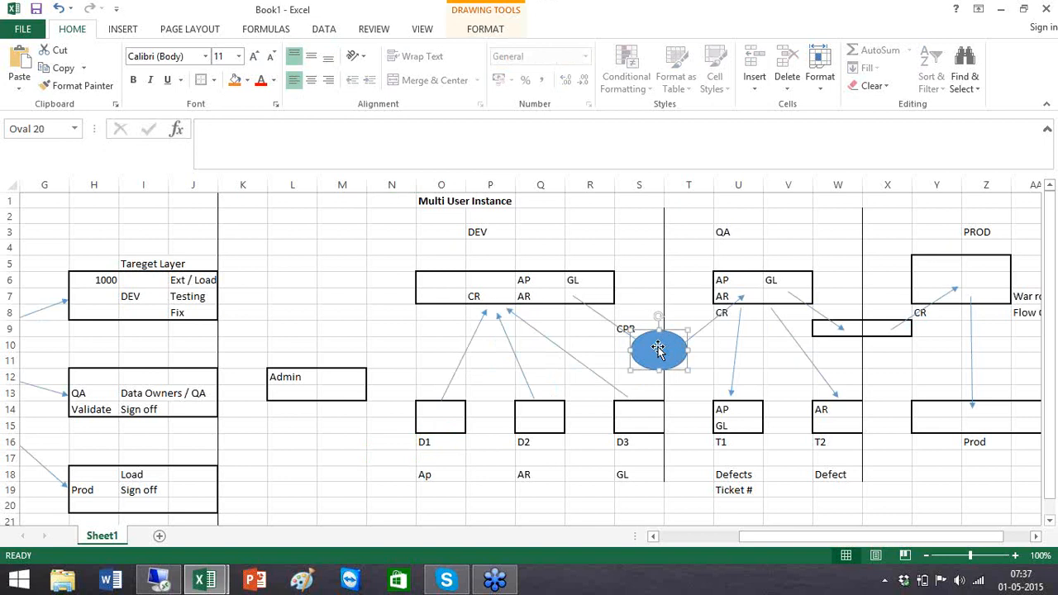
{"action": "left_click", "coordinate": [286, 378]}
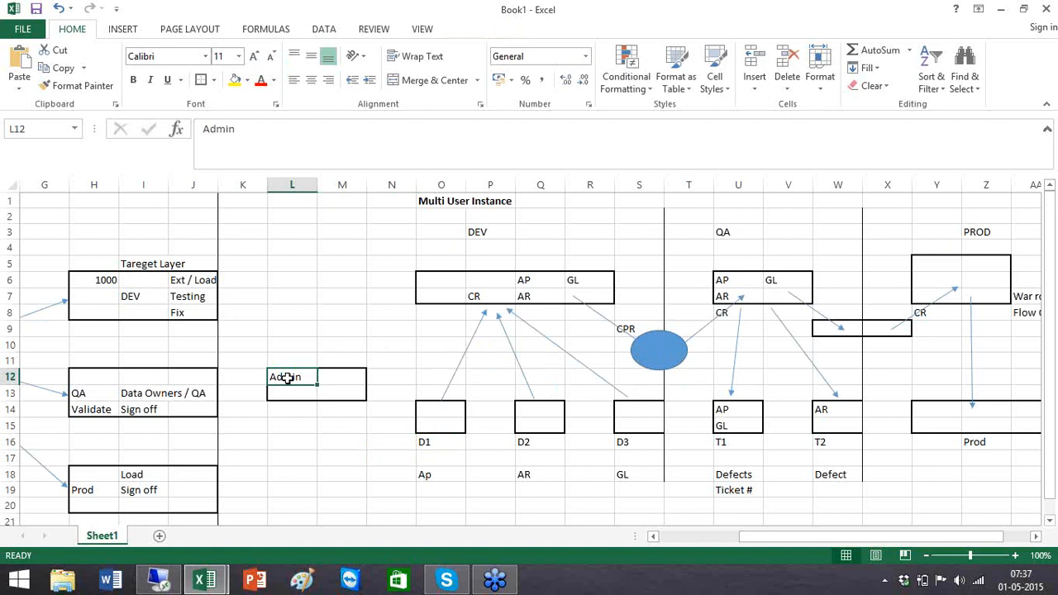
{"action": "left_click", "coordinate": [289, 410]}
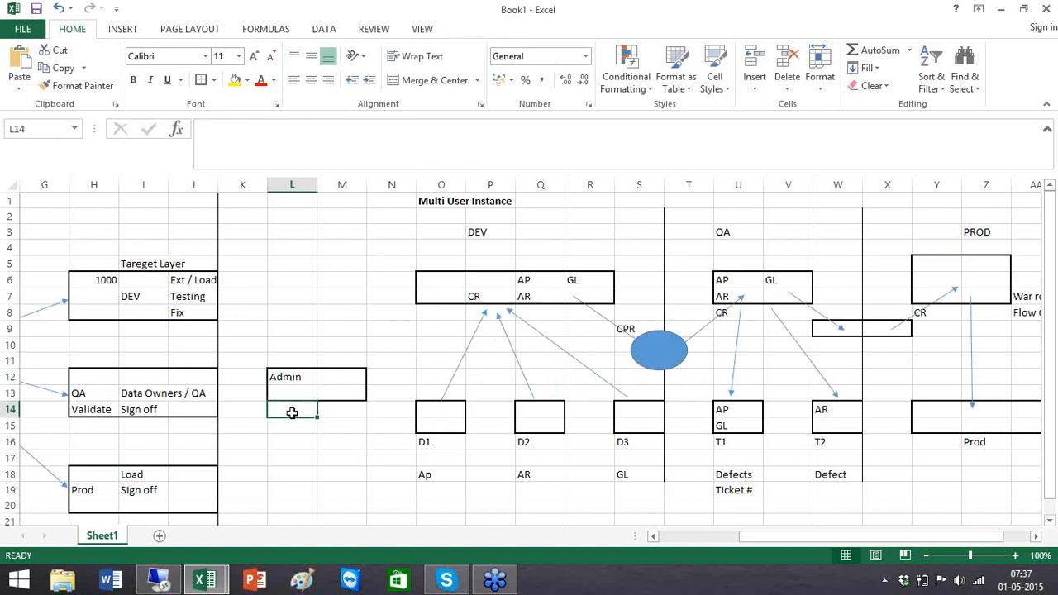
{"action": "left_click", "coordinate": [687, 535]}
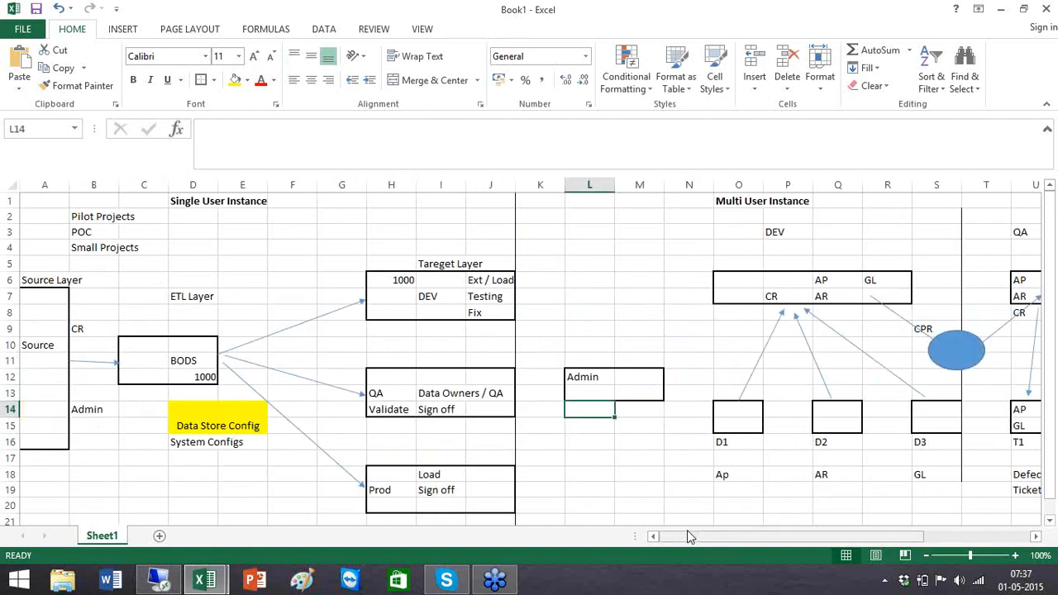
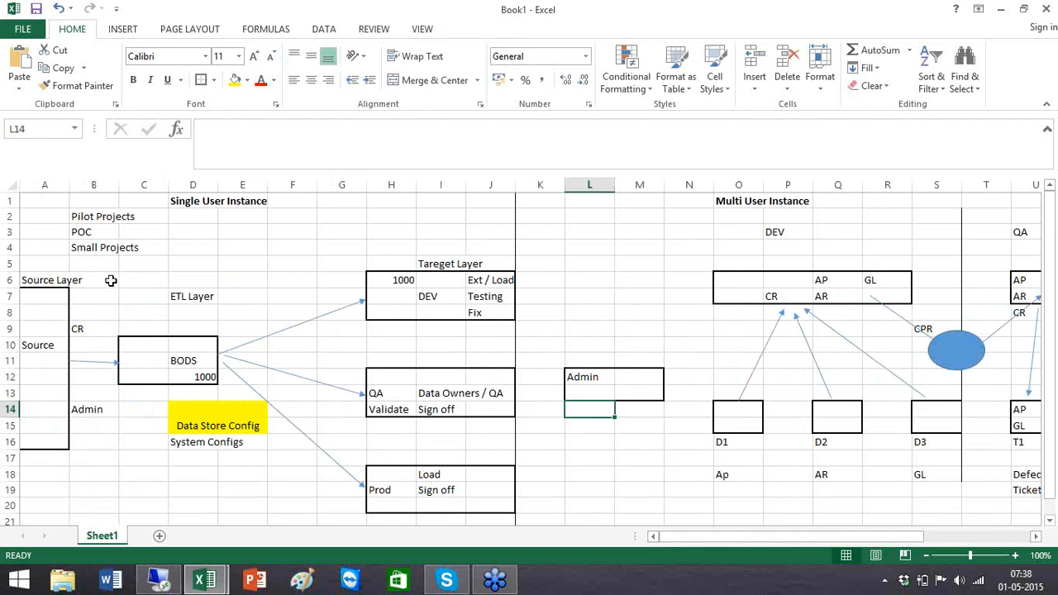
- Review the Single User diagram's Data Store Config and System Configs cells, then scroll right to Multi User
{"action": "left_click", "coordinate": [50, 216]}
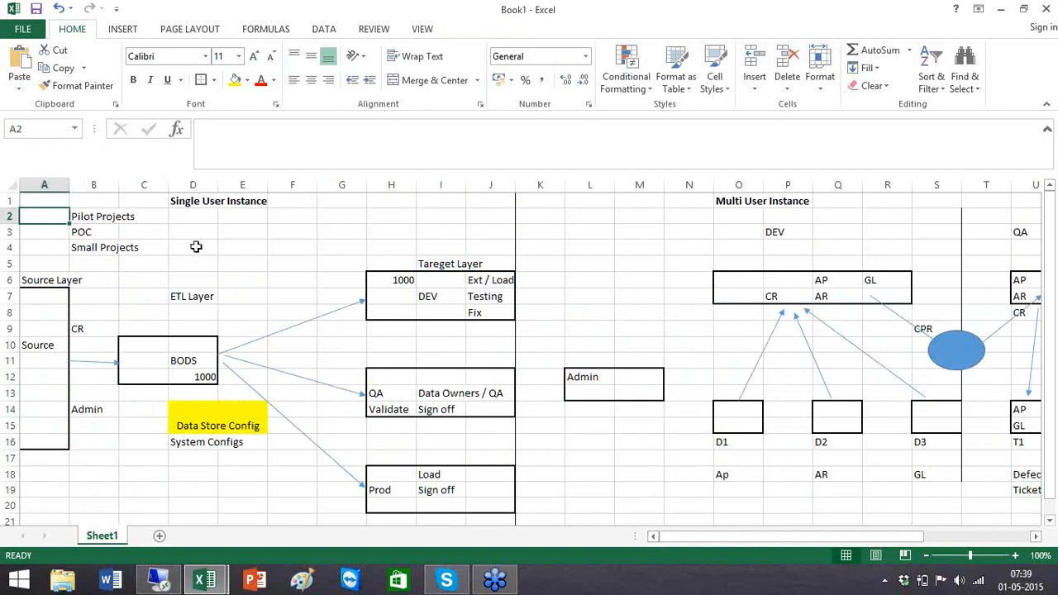
{"action": "left_click", "coordinate": [28, 205]}
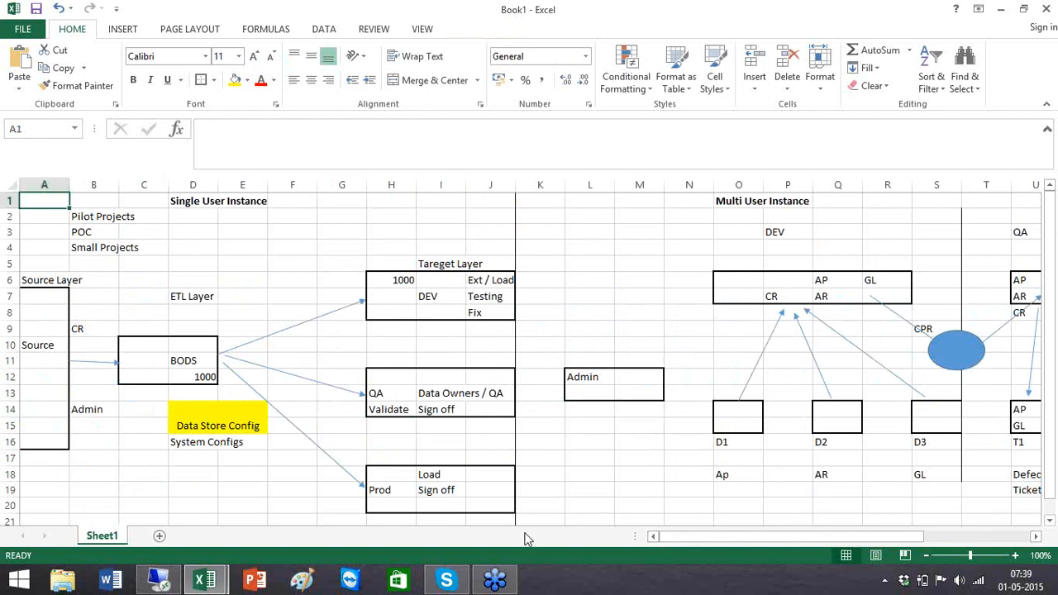
{"action": "left_click", "coordinate": [492, 519], "text": "shift"}
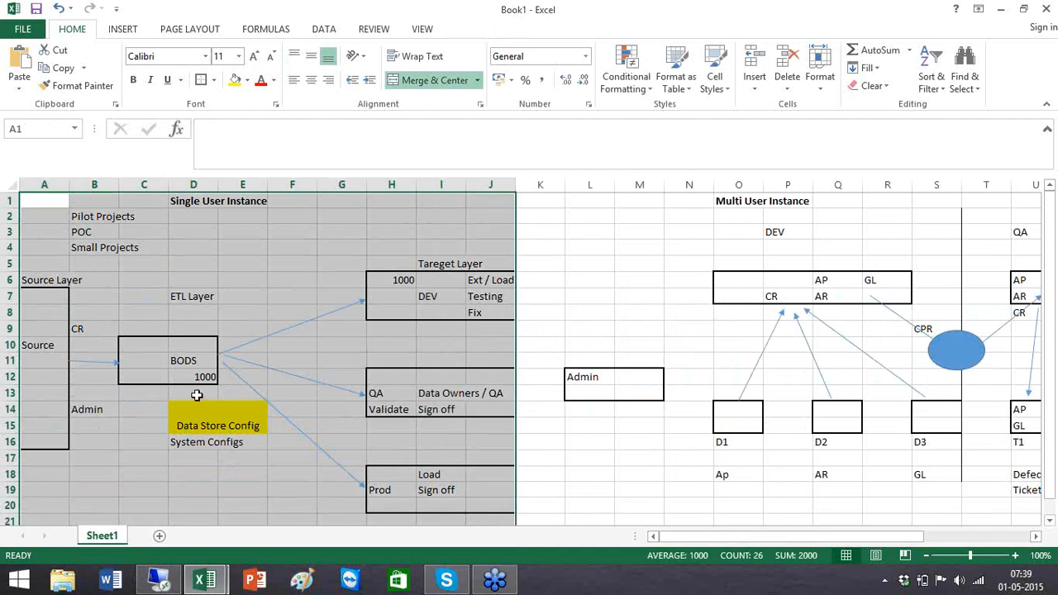
{"action": "left_click", "coordinate": [195, 427]}
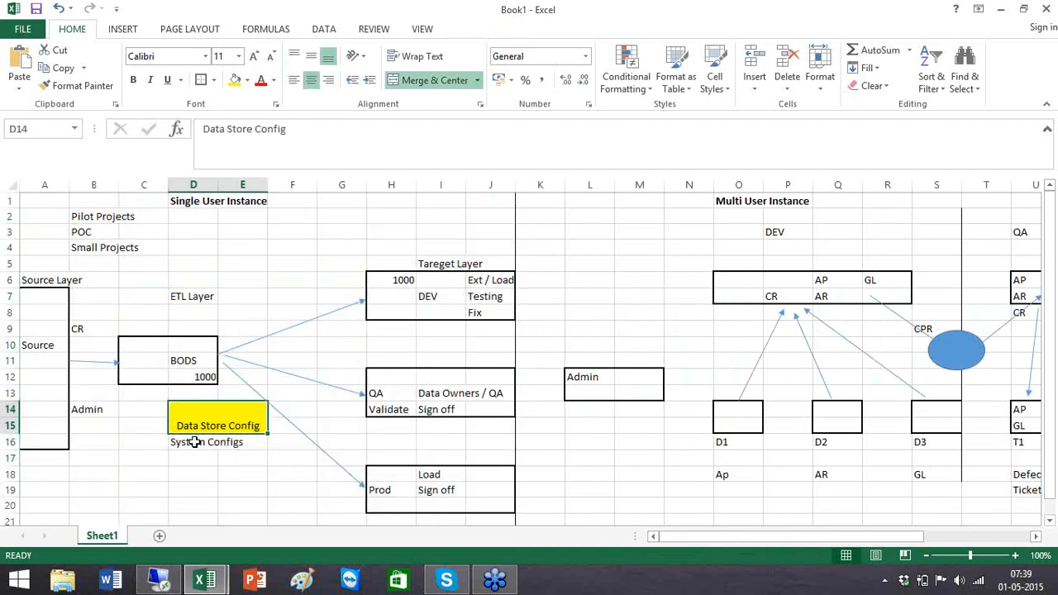
{"action": "left_click", "coordinate": [195, 442]}
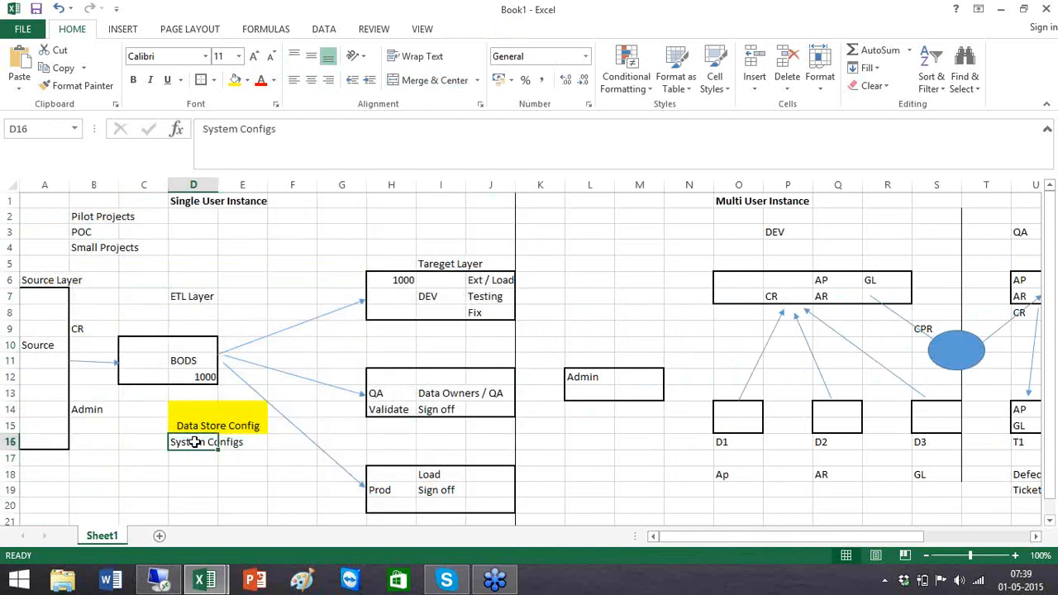
{"action": "left_click_drag", "start_coordinate": [678, 539], "coordinate": [788, 537]}
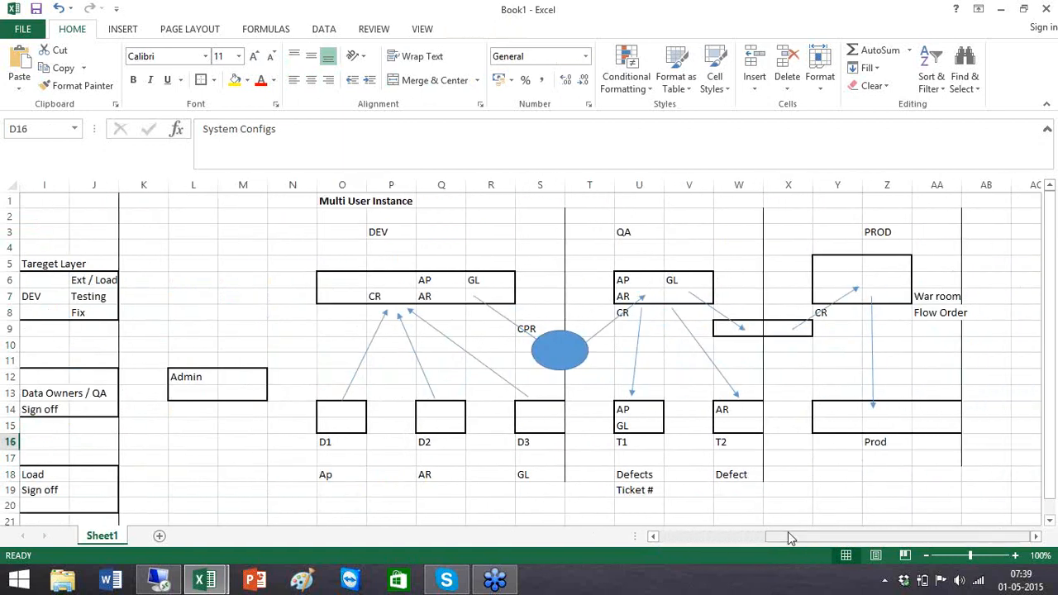
- Select the DEV box cells O6 to R7 in the Multi User Instance diagram
{"action": "left_click", "coordinate": [160, 206]}
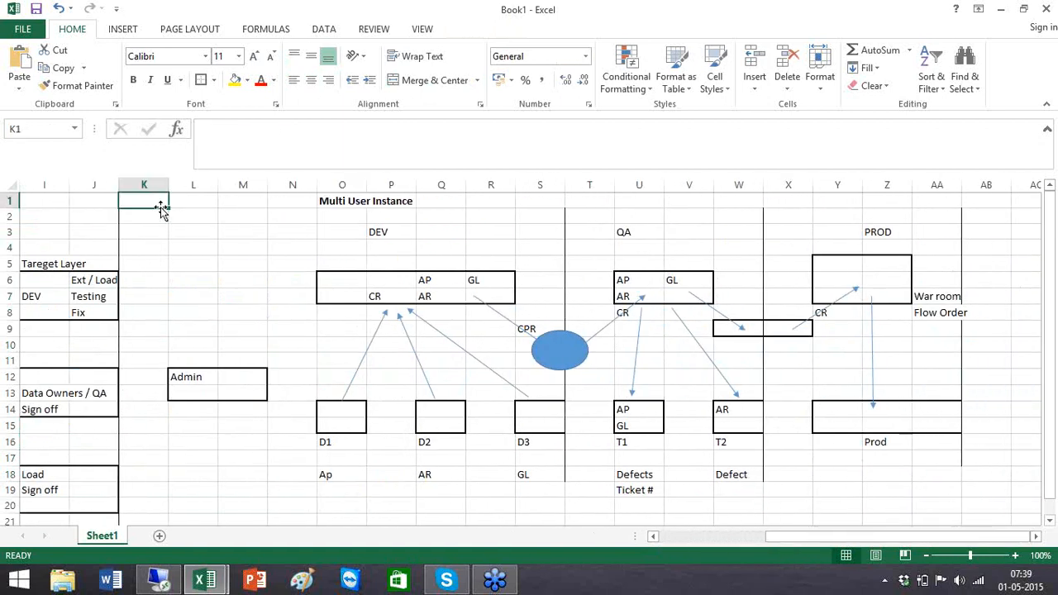
{"action": "left_click", "coordinate": [326, 281]}
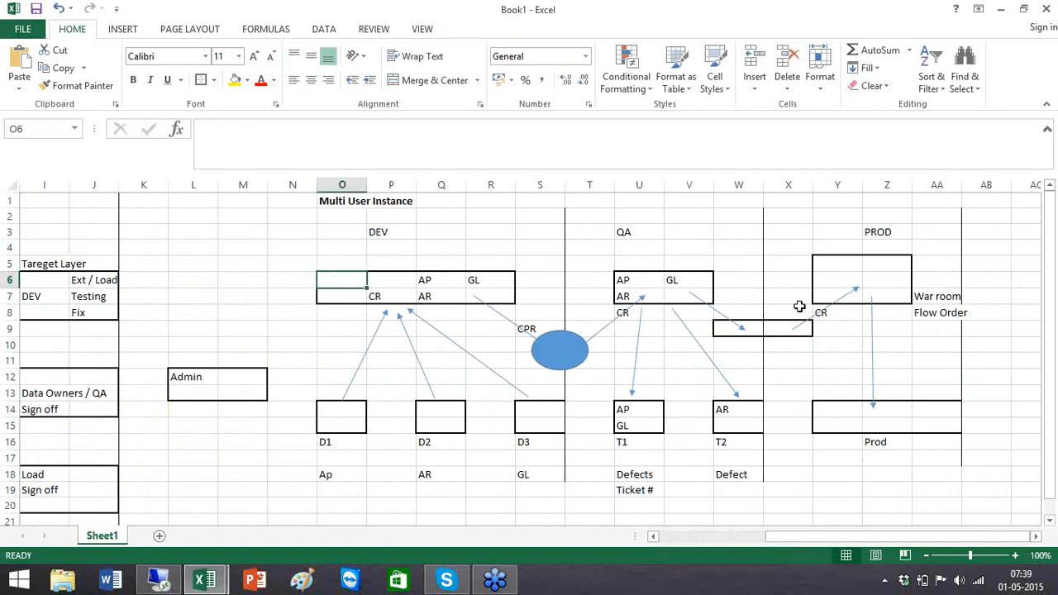
{"action": "left_click", "coordinate": [504, 297], "text": "shift"}
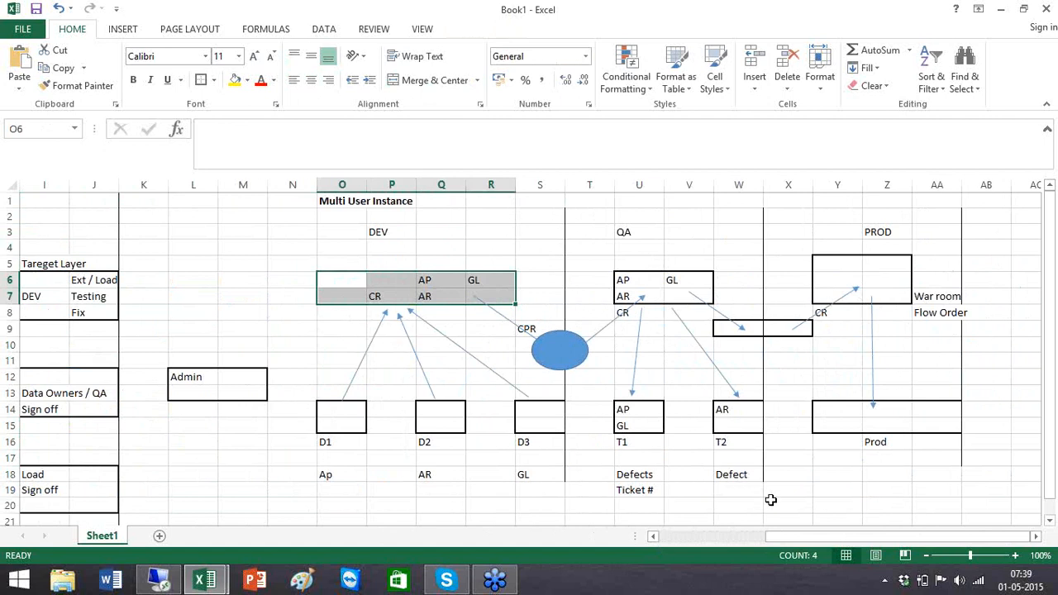
- Scroll back to column A's Source Layer and bring up the Windows date and time calendar
{"action": "left_click", "coordinate": [652, 538]}
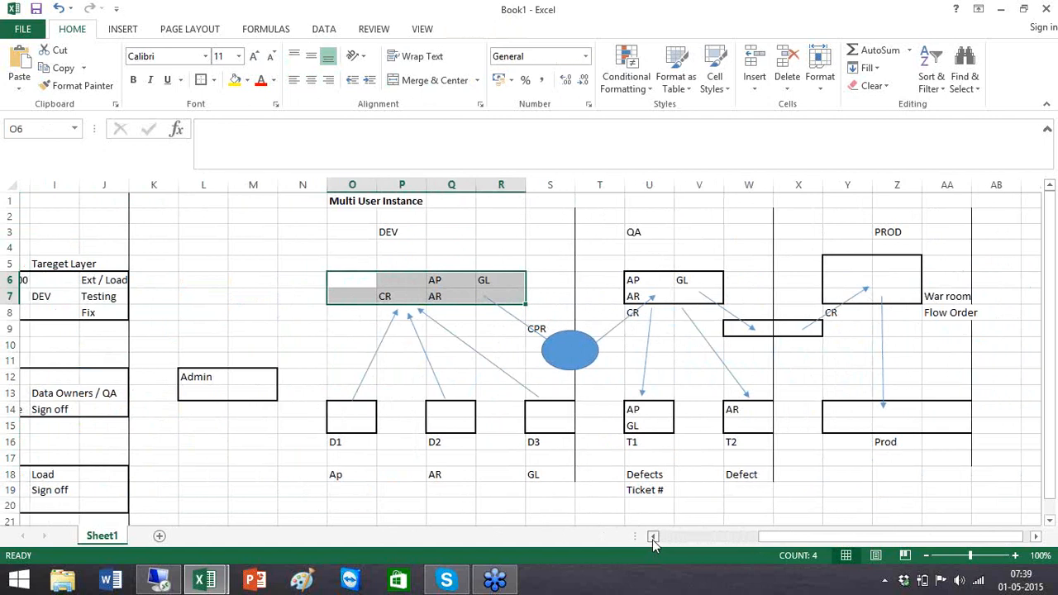
{"action": "left_click", "coordinate": [652, 540]}
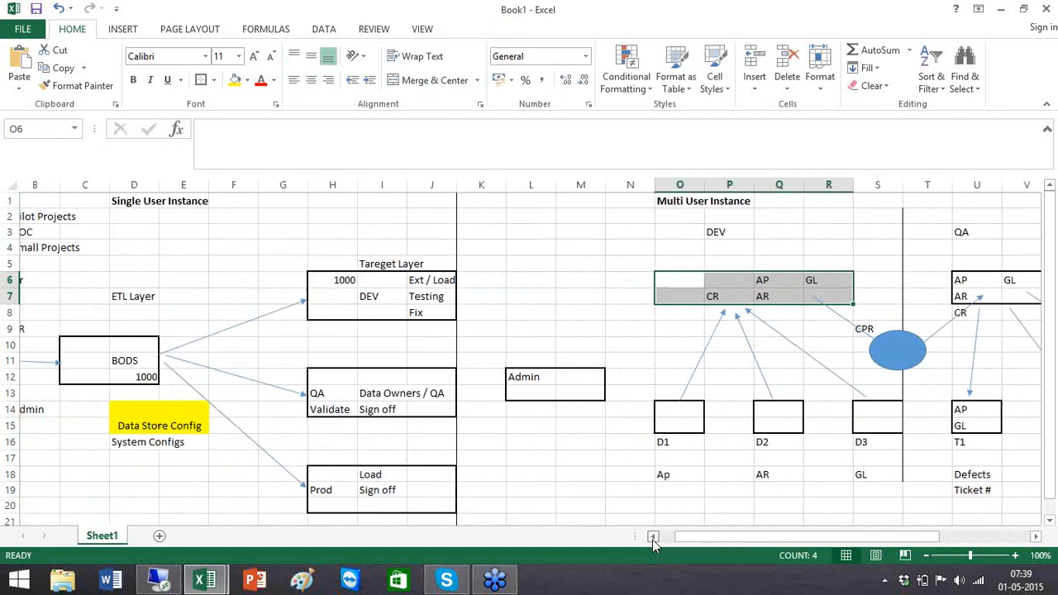
{"action": "left_click", "coordinate": [1025, 580]}
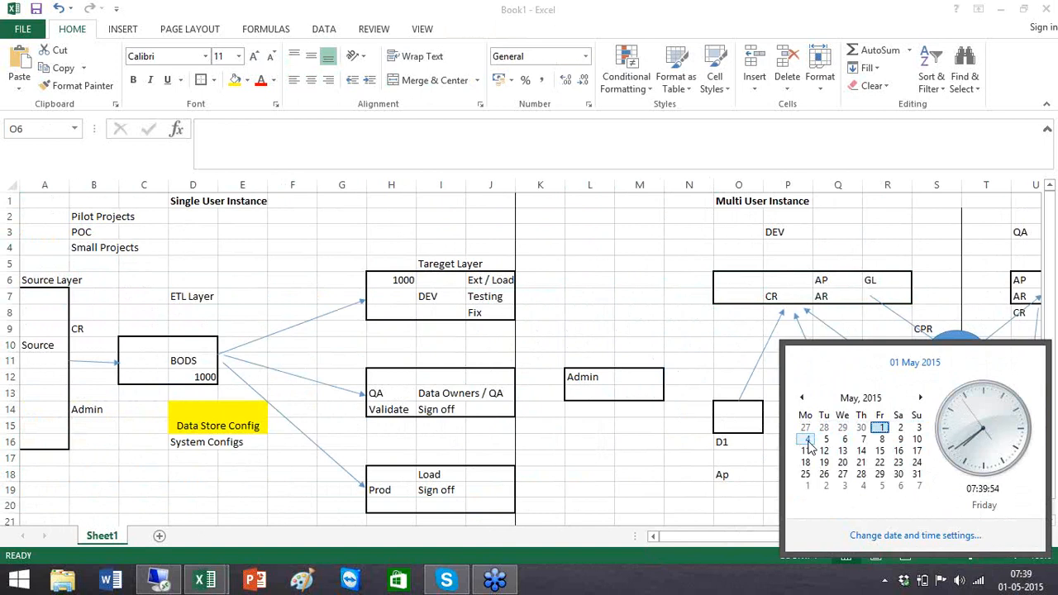
- Dismiss the calendar, recheck Saturday 2 May in it, then return to the sheet shifted slightly right
{"action": "left_click", "coordinate": [650, 350]}
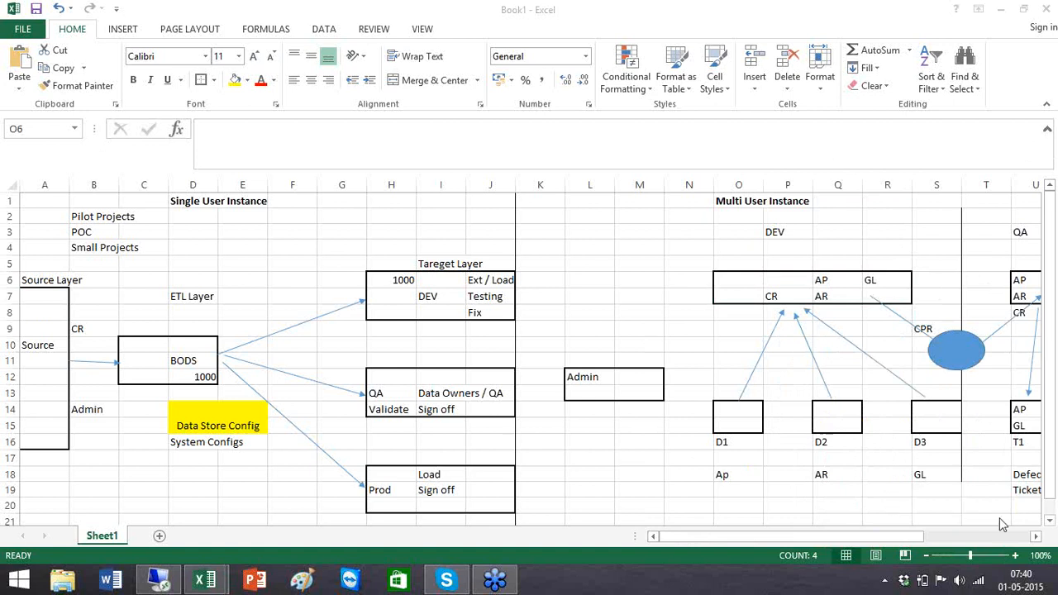
{"action": "left_click", "coordinate": [1020, 581]}
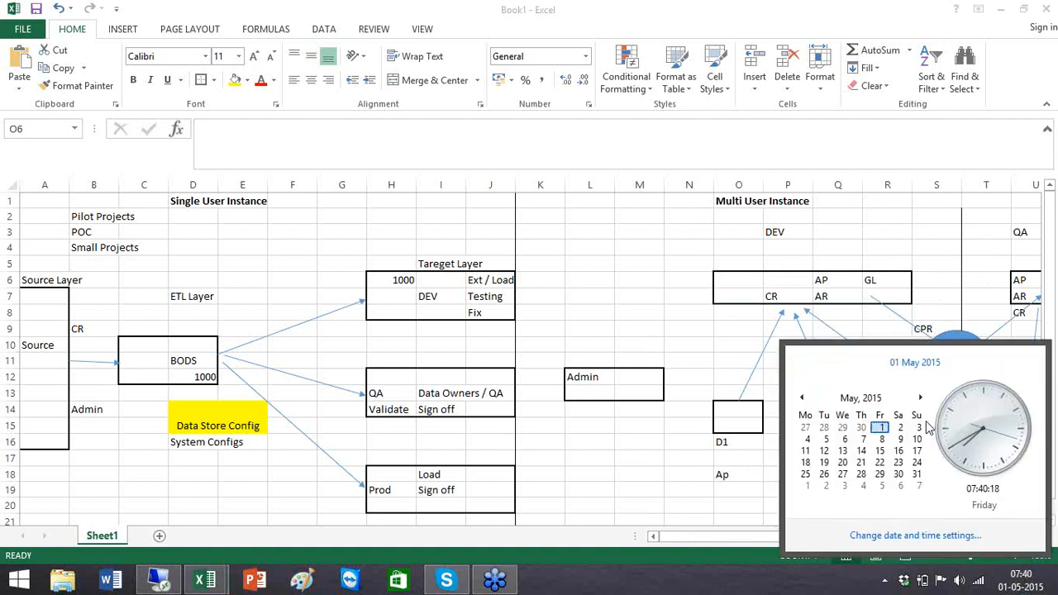
{"action": "left_click", "coordinate": [900, 428]}
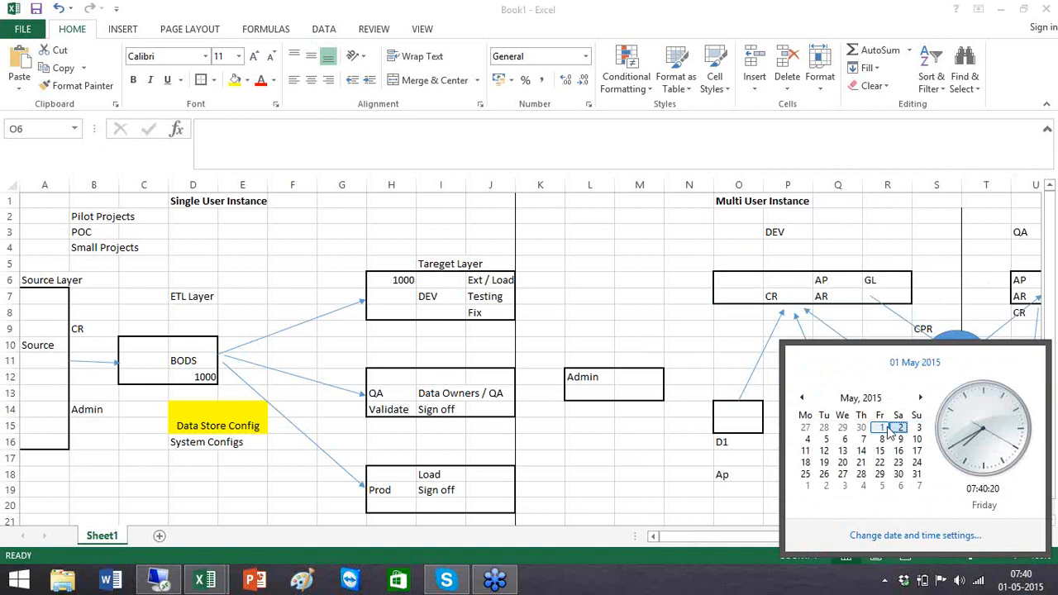
{"action": "left_click", "coordinate": [935, 278]}
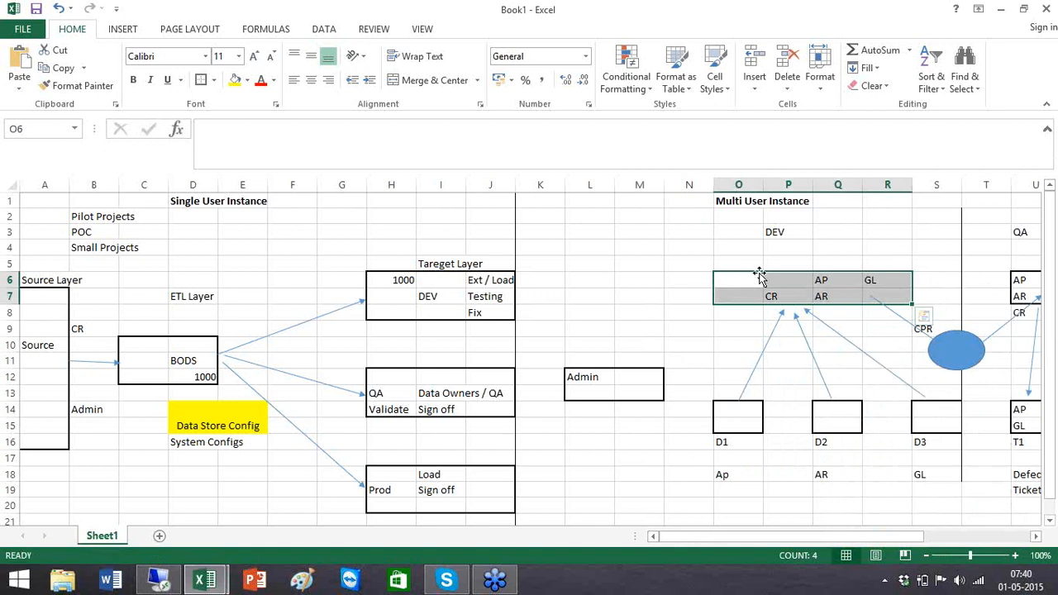
{"action": "left_click", "coordinate": [1035, 538]}
{"action": "left_click", "coordinate": [1035, 538]}
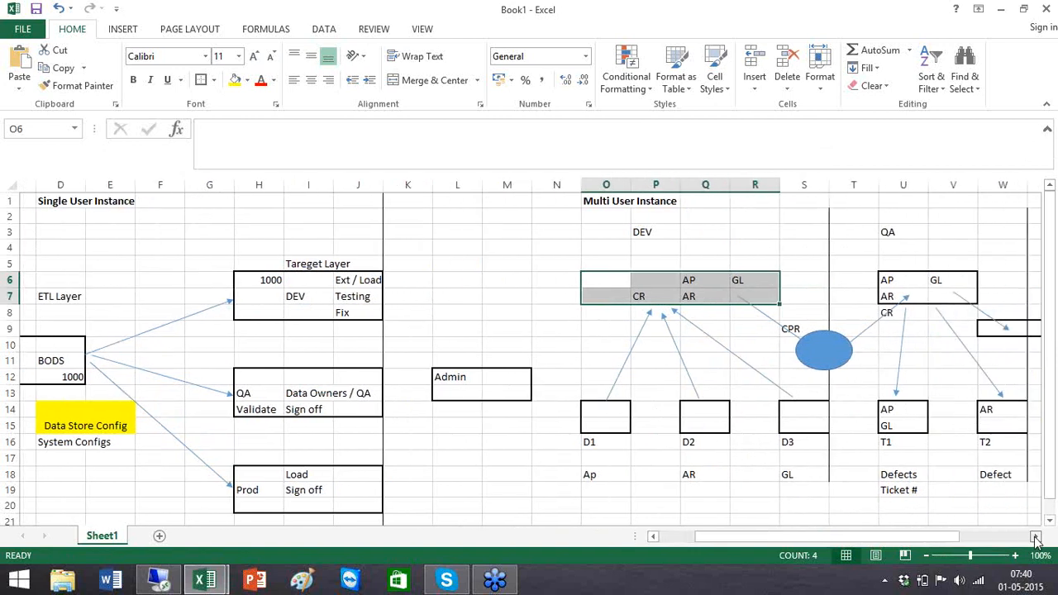
{"action": "left_click", "coordinate": [1035, 538]}
{"action": "left_click", "coordinate": [1035, 538]}
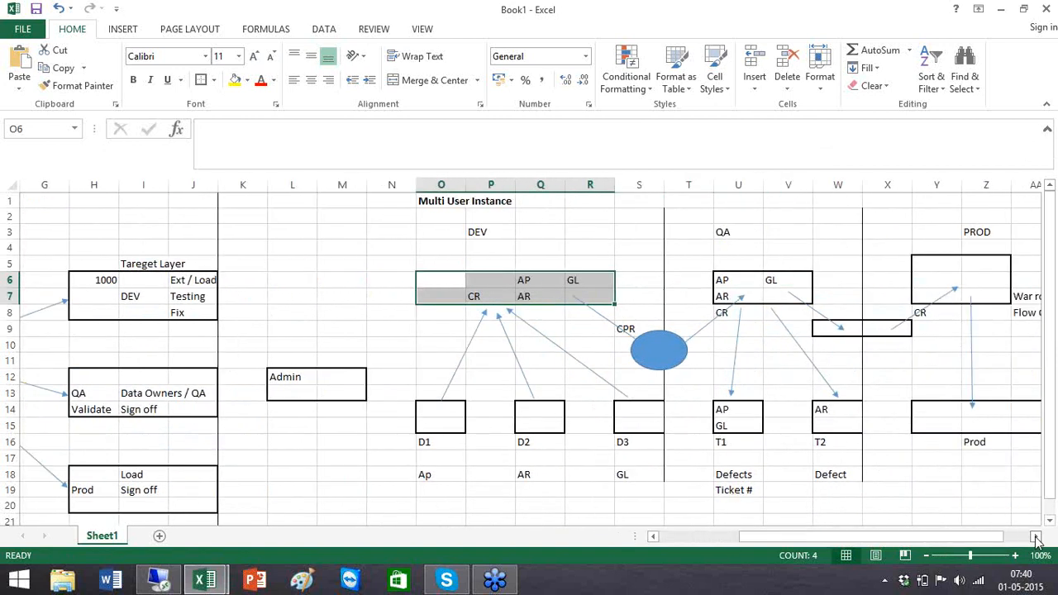
{"action": "left_click", "coordinate": [743, 296]}
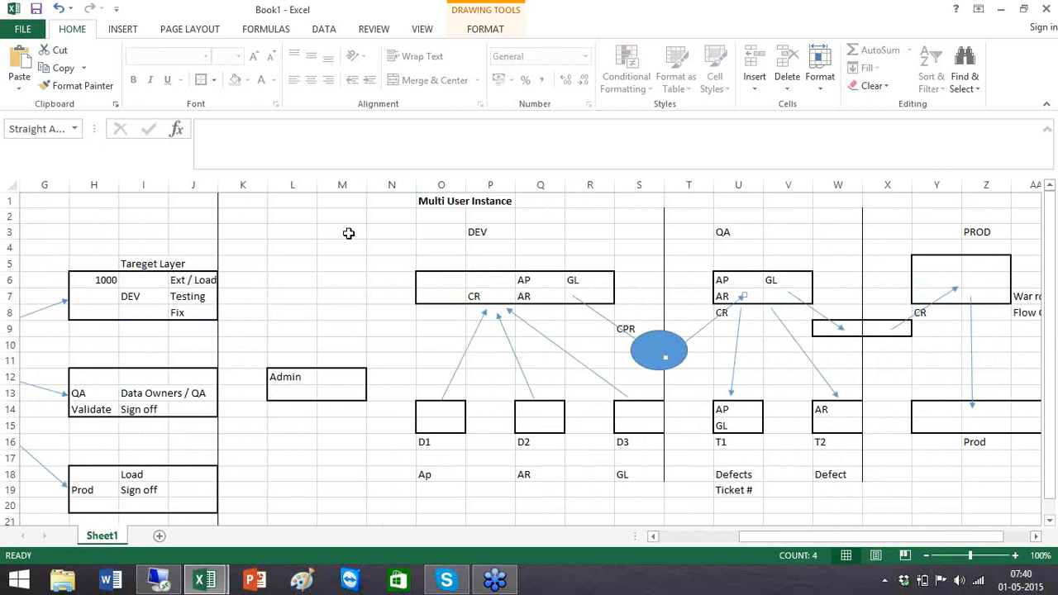
{"action": "left_click", "coordinate": [286, 227]}
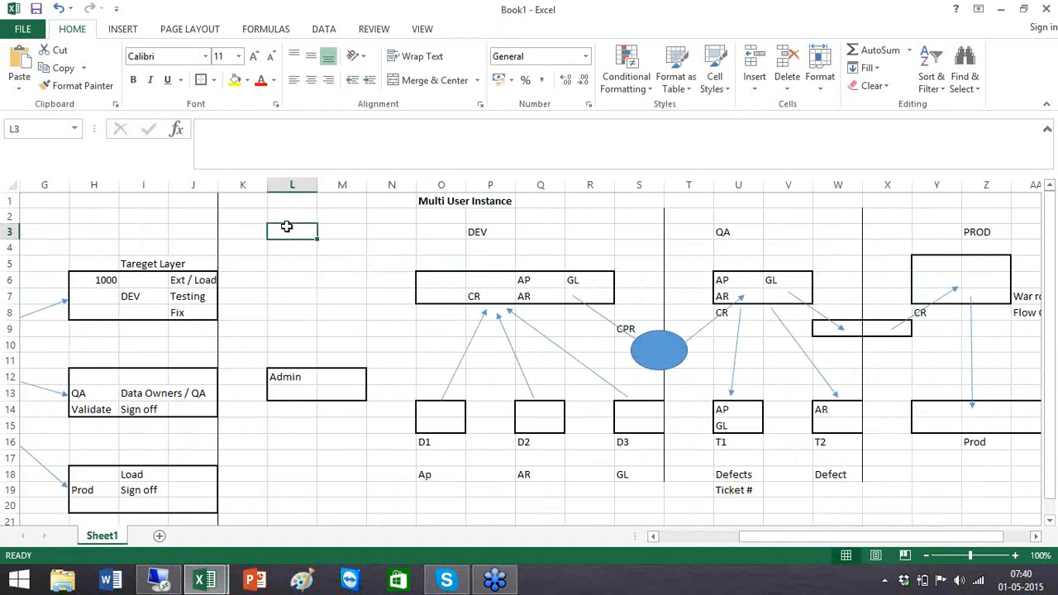
- Enter 'InterView' in L3 and '8 to 10 Certification' in L4, correcting a typo
{"action": "type", "text": "InterView"}
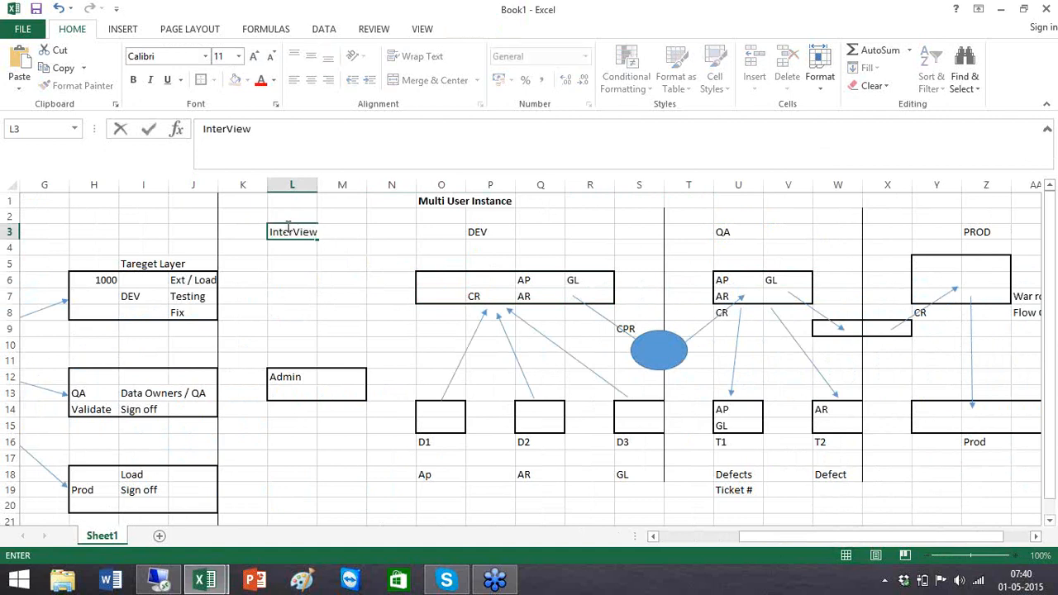
{"action": "key", "text": "ctrl+Return"}
{"action": "key", "text": "Return"}
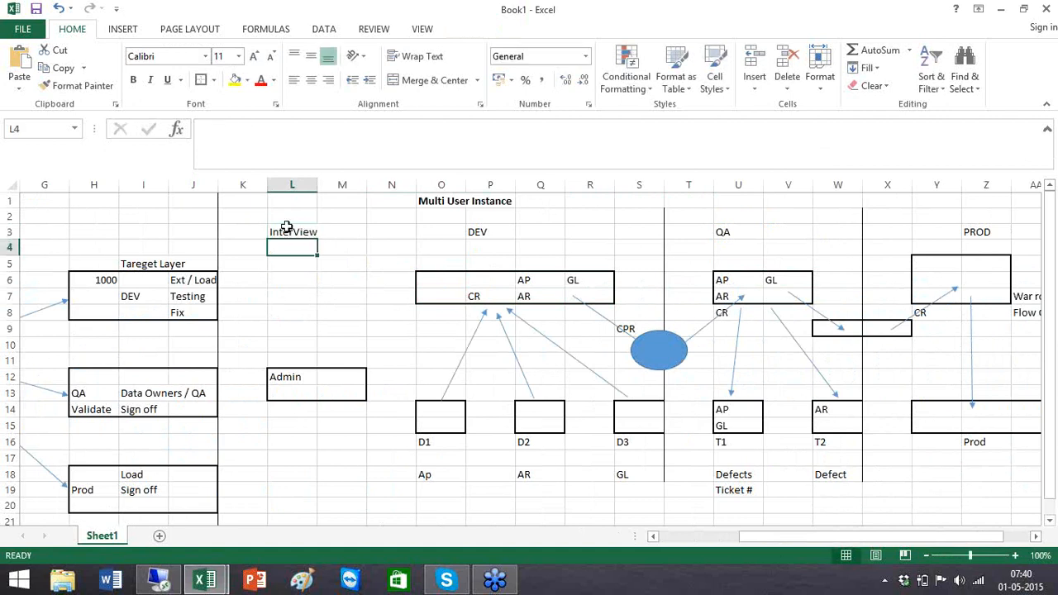
{"action": "type", "text": "8 top 10"}
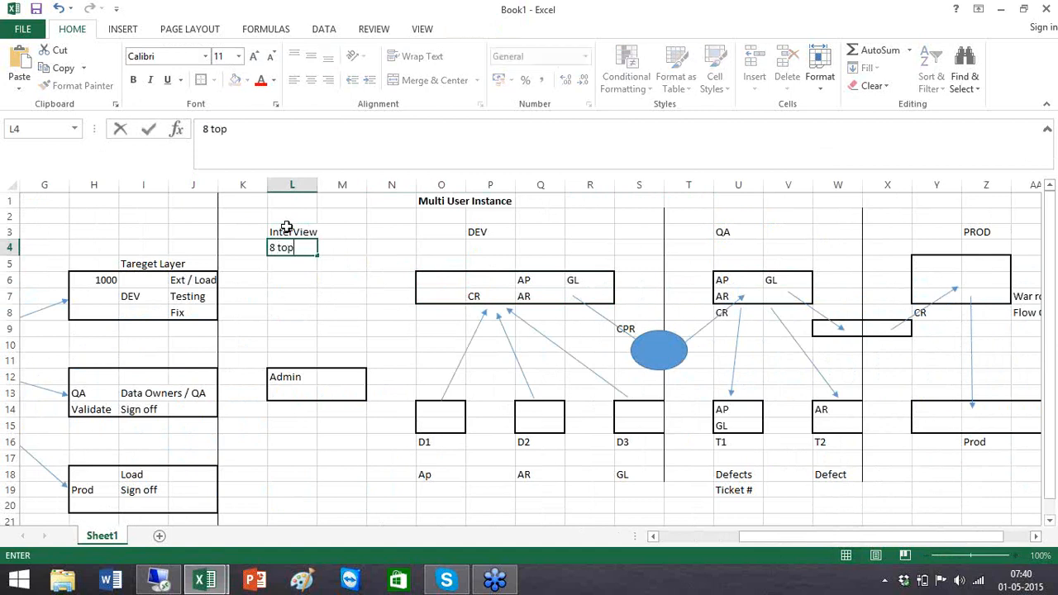
{"action": "key", "text": "BackSpace"}
{"action": "key", "text": "BackSpace"}
{"action": "key", "text": "BackSpace"}
{"action": "key", "text": "BackSpace"}
{"action": "type", "text": "10 Certification"}
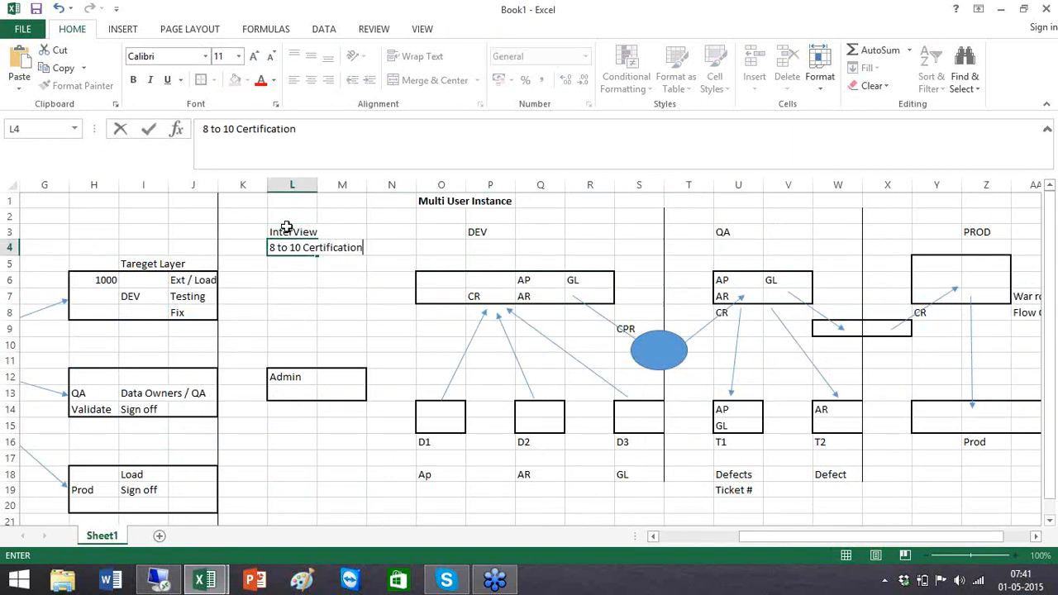
{"action": "left_click", "coordinate": [353, 318]}
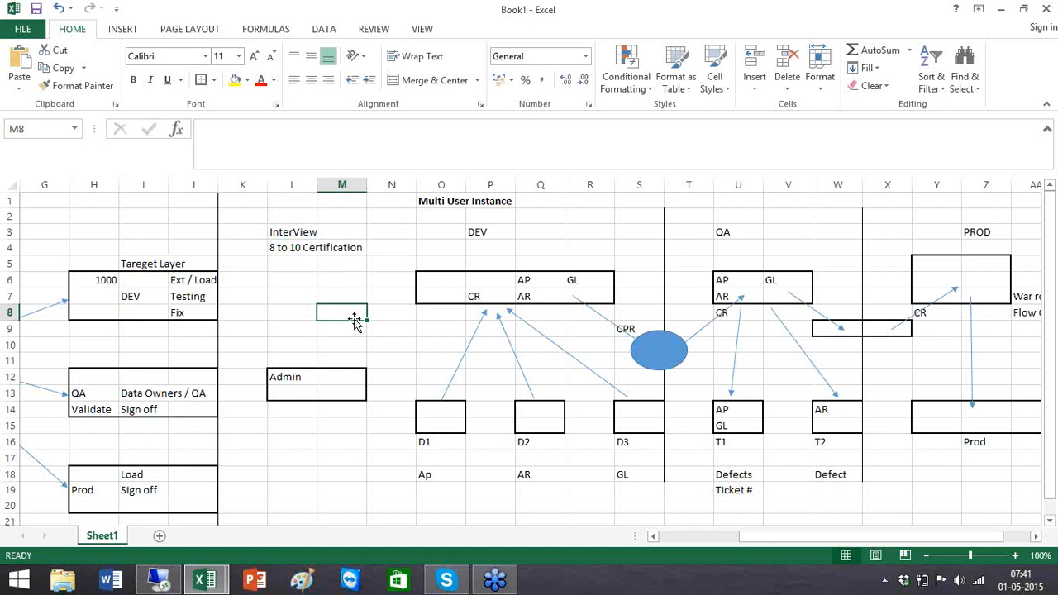
{"action": "left_click", "coordinate": [284, 249]}
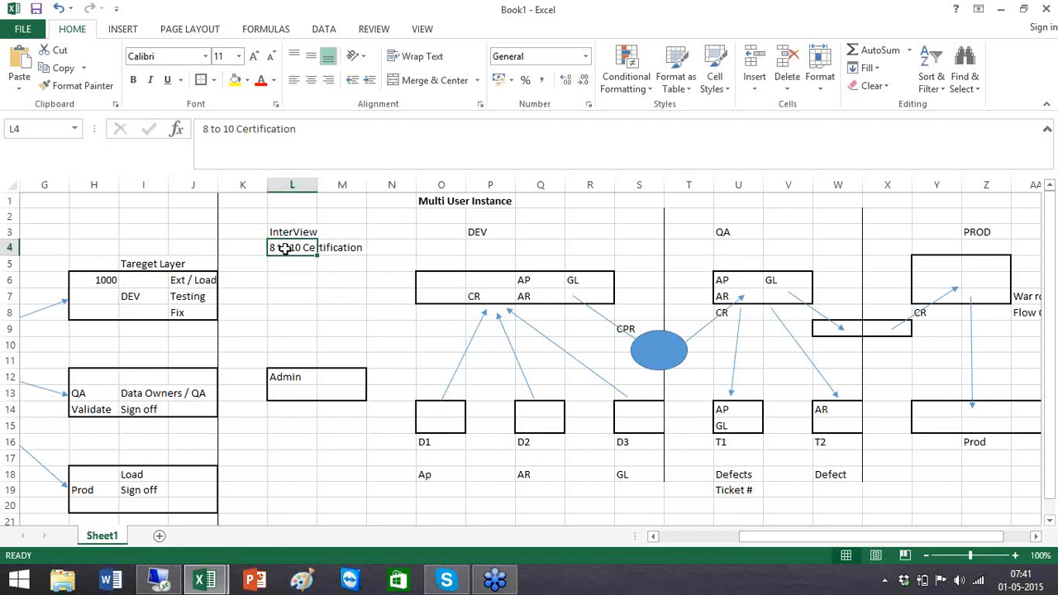
{"action": "left_click", "coordinate": [309, 291]}
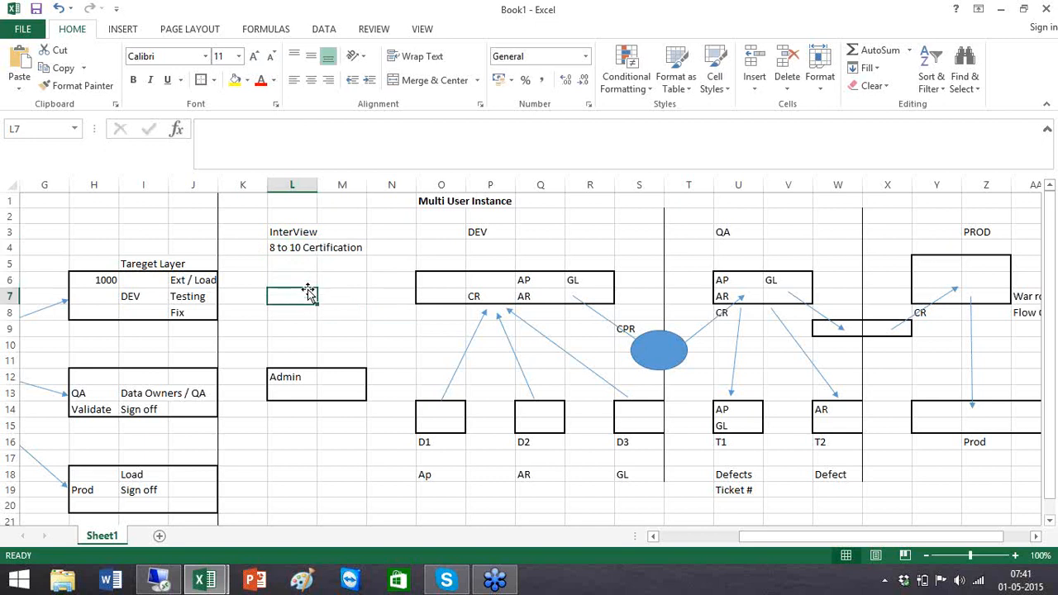
{"action": "left_click", "coordinate": [654, 541]}
{"action": "left_click", "coordinate": [654, 542]}
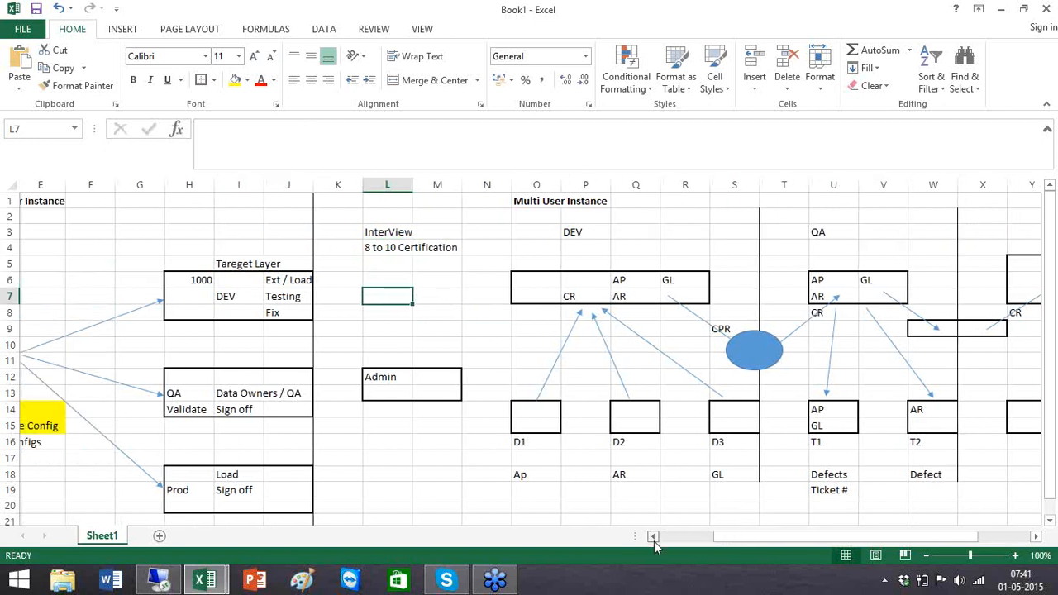
{"action": "left_click", "coordinate": [654, 542]}
{"action": "left_click", "coordinate": [654, 541]}
{"action": "left_click", "coordinate": [654, 541]}
{"action": "left_click", "coordinate": [654, 542]}
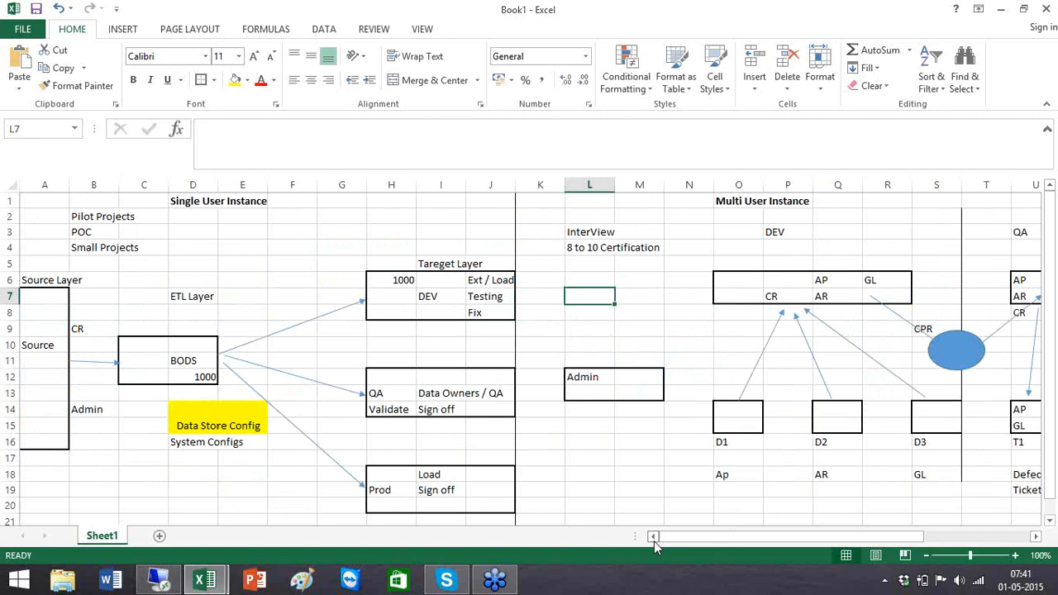
{"action": "left_click", "coordinate": [752, 251]}
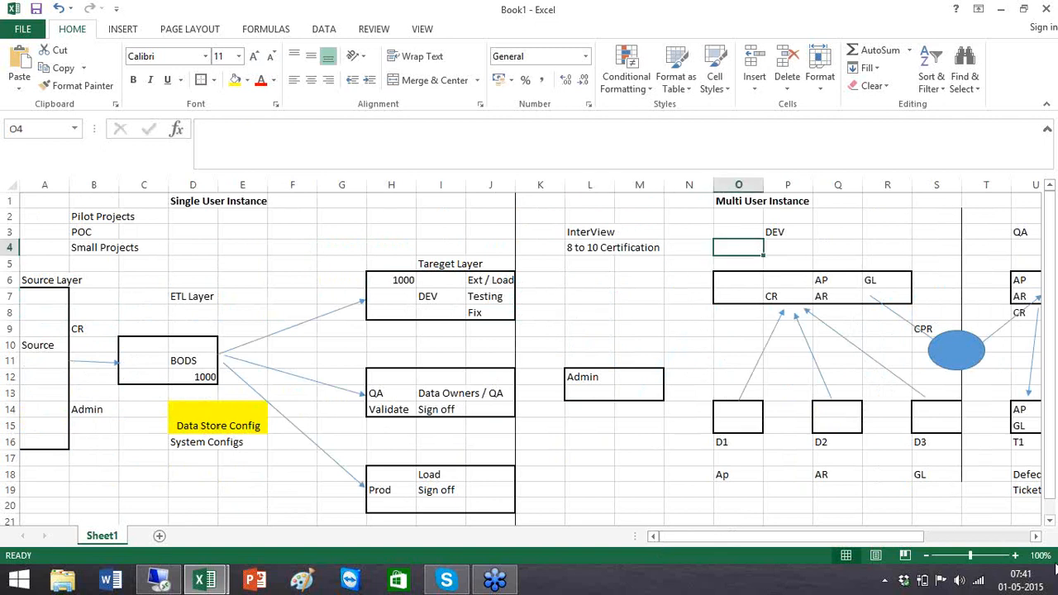
{"action": "left_click", "coordinate": [1036, 536]}
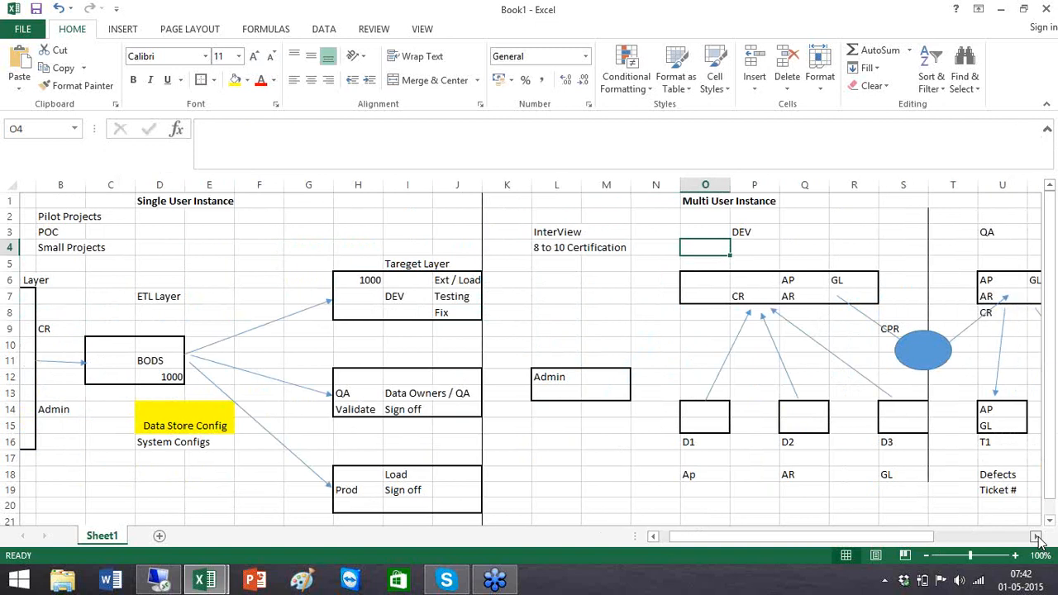
{"action": "left_click", "coordinate": [1036, 536]}
{"action": "left_click", "coordinate": [1036, 537]}
{"action": "left_click", "coordinate": [1036, 536]}
{"action": "left_click", "coordinate": [1036, 536]}
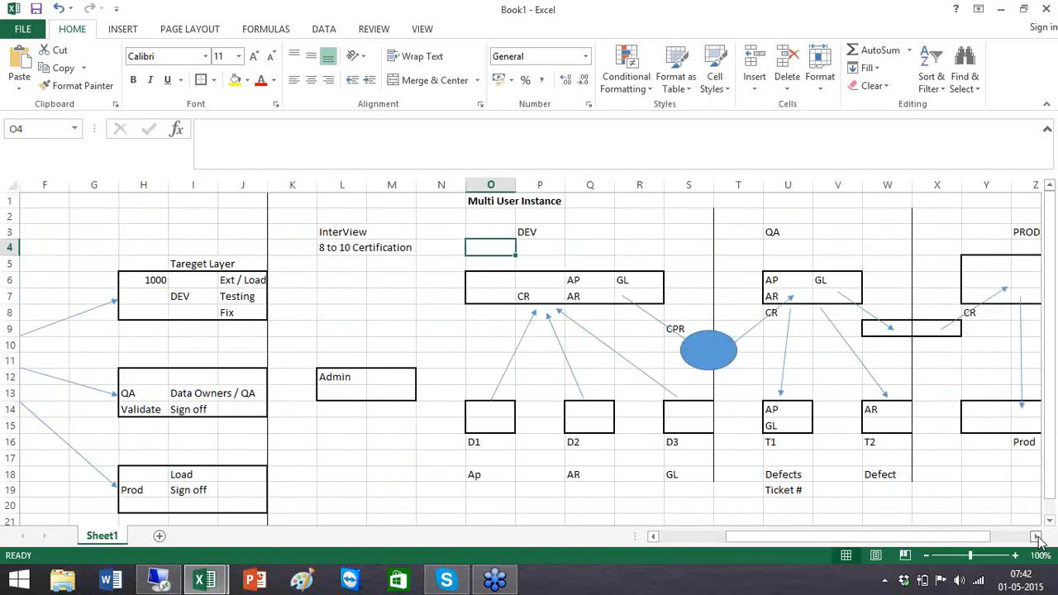
{"action": "left_click", "coordinate": [1036, 536]}
{"action": "left_click", "coordinate": [1035, 537]}
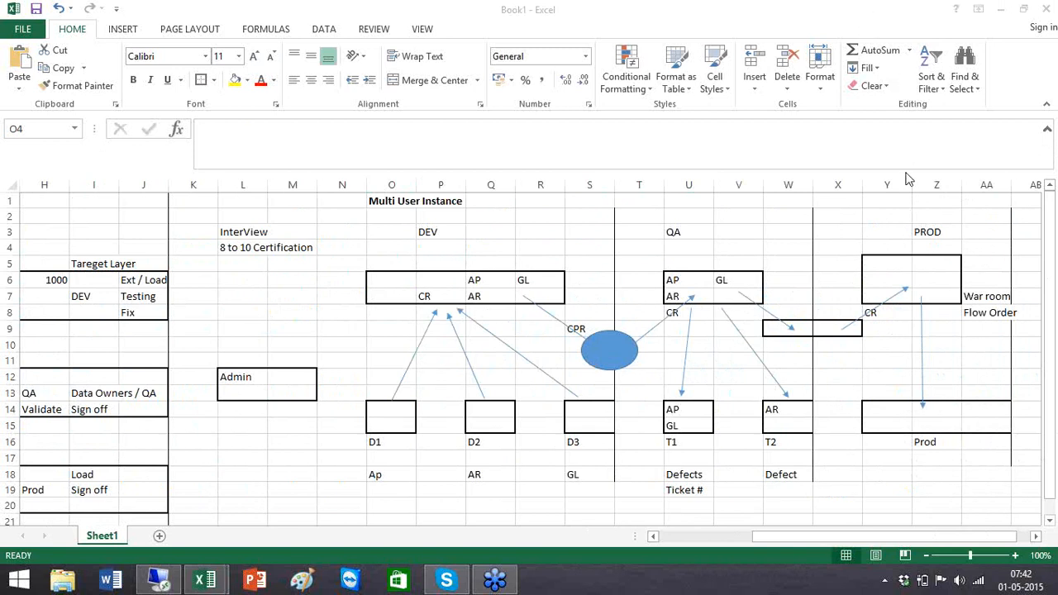
{"action": "left_click", "coordinate": [947, 142]}
{"action": "left_click", "coordinate": [578, 307]}
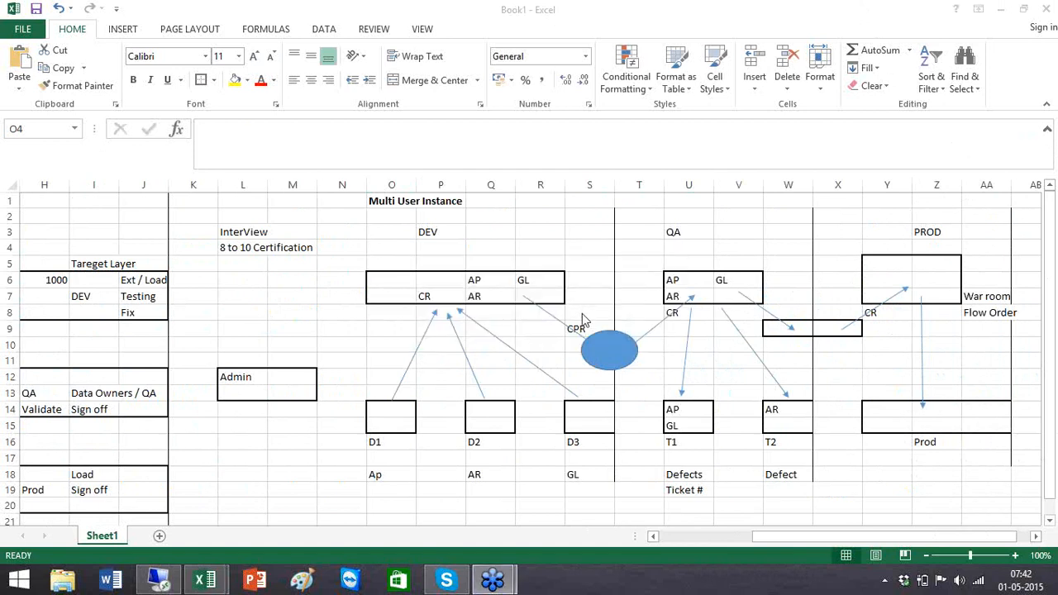